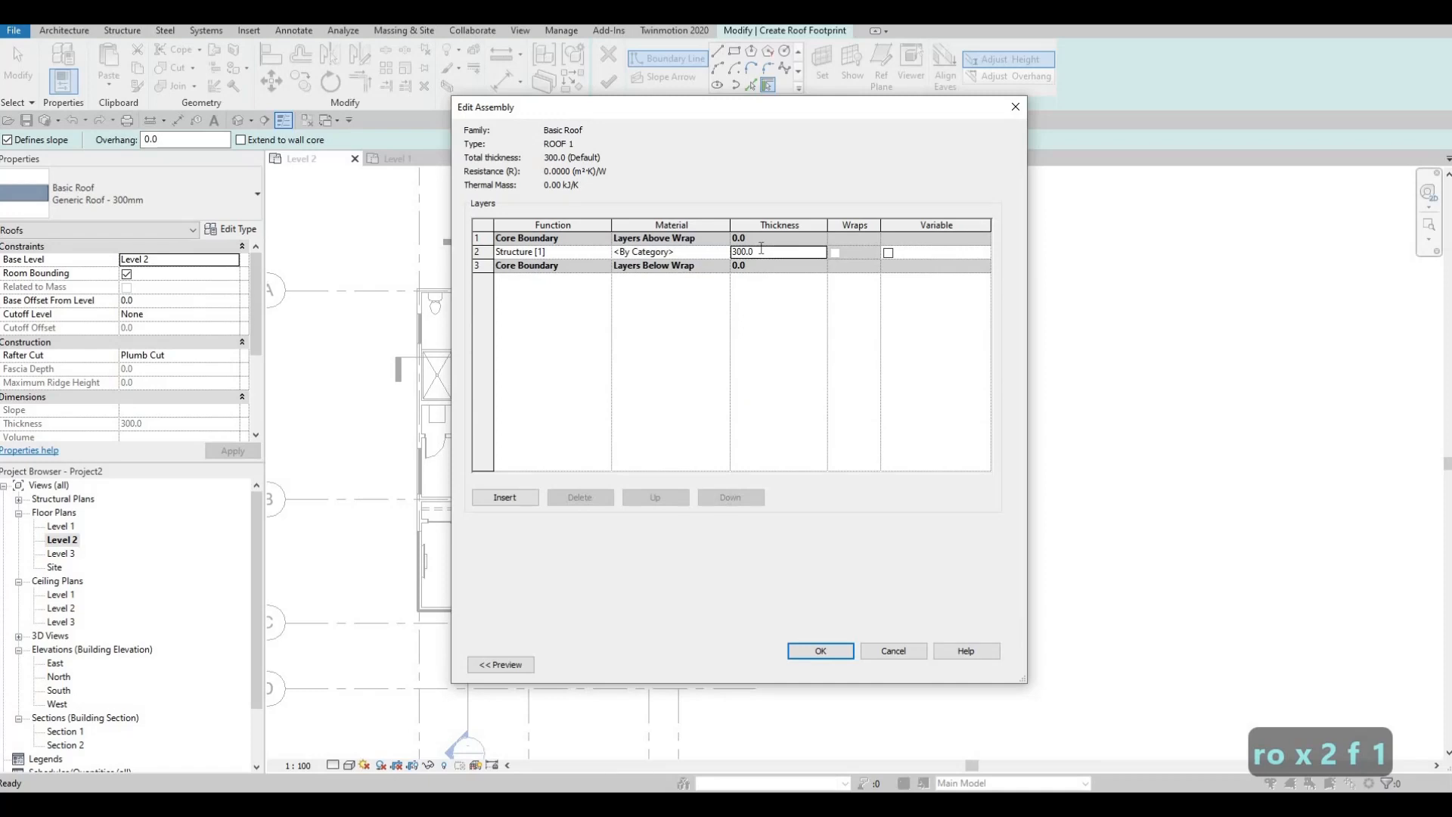
Set the ROOF 1 structure layer's thickness to 200 and its material to Gypsum Wall Board
type("200")
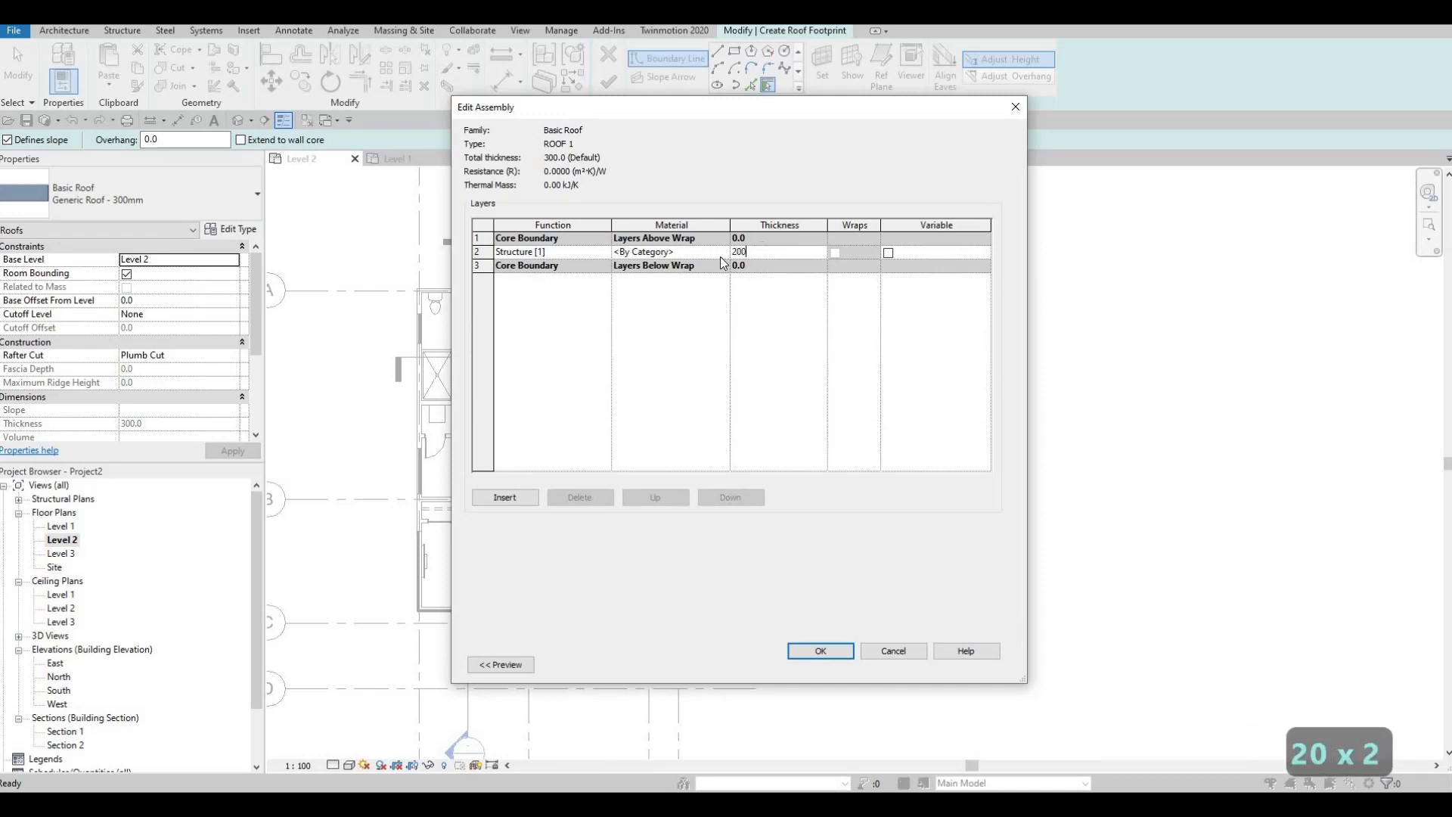
left_click(724, 251)
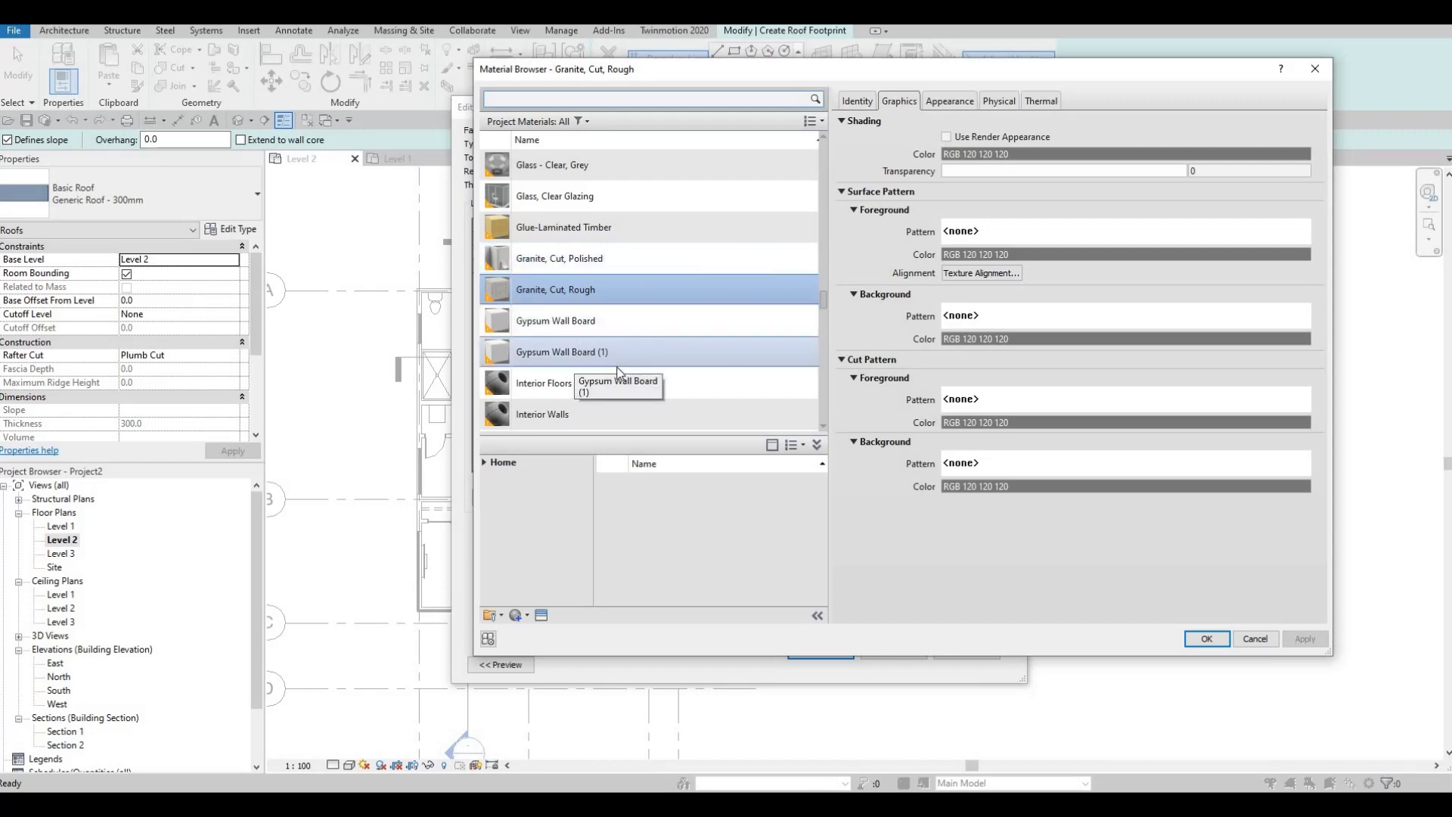
scroll(617, 375, "down", 3)
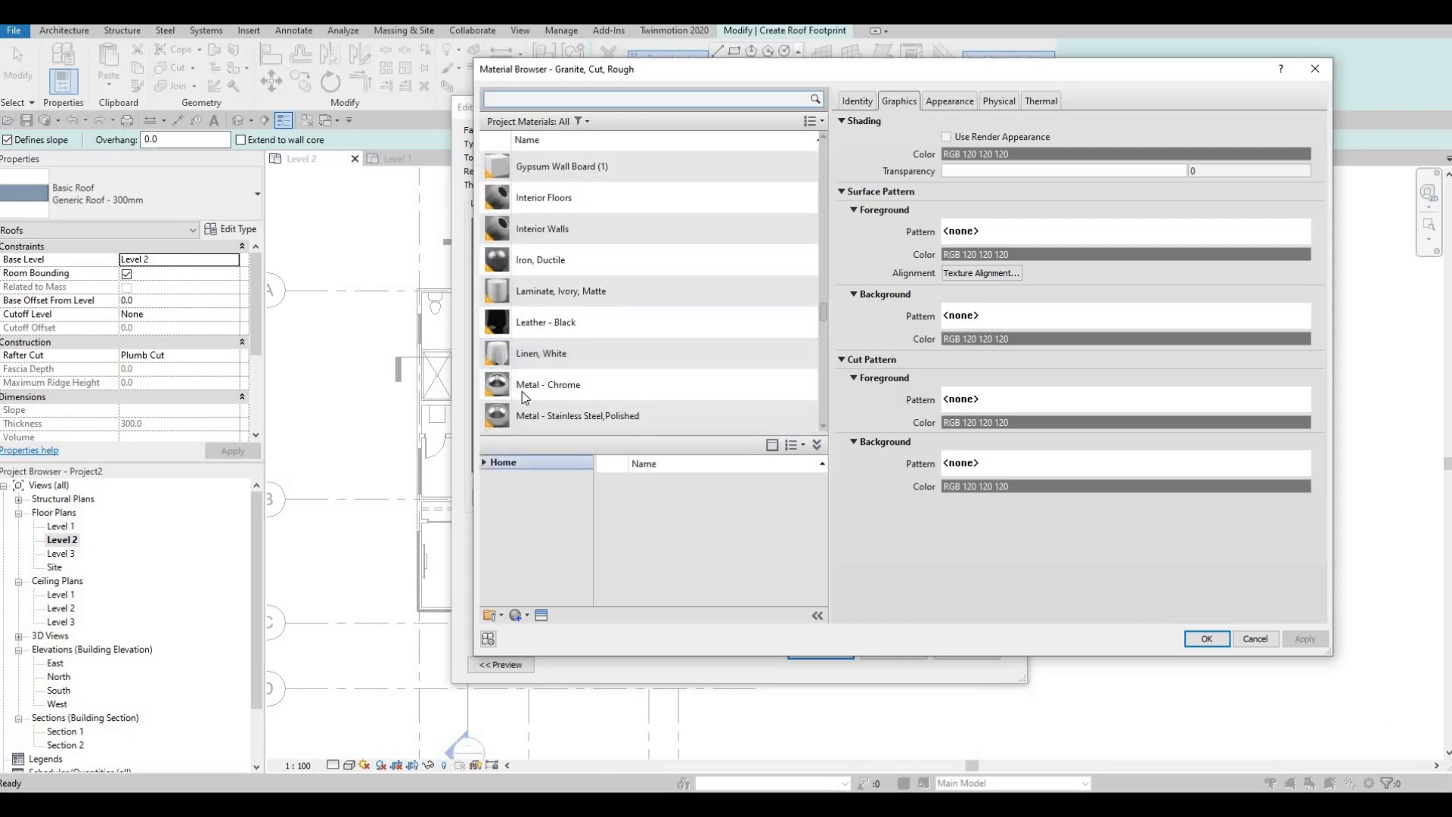
scroll(538, 384, "up", 2)
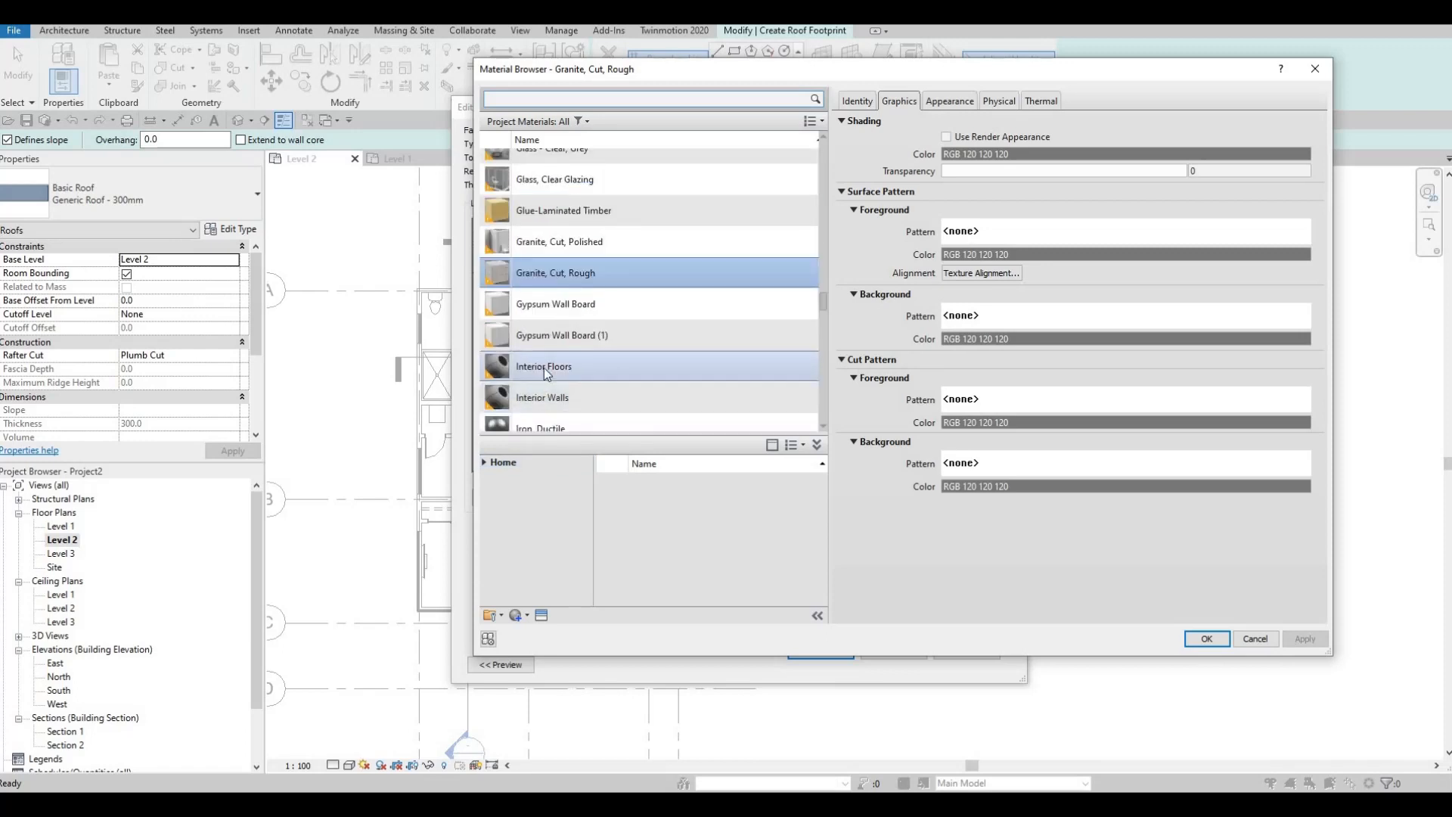
scroll(542, 367, "down", 1)
left_click(555, 220)
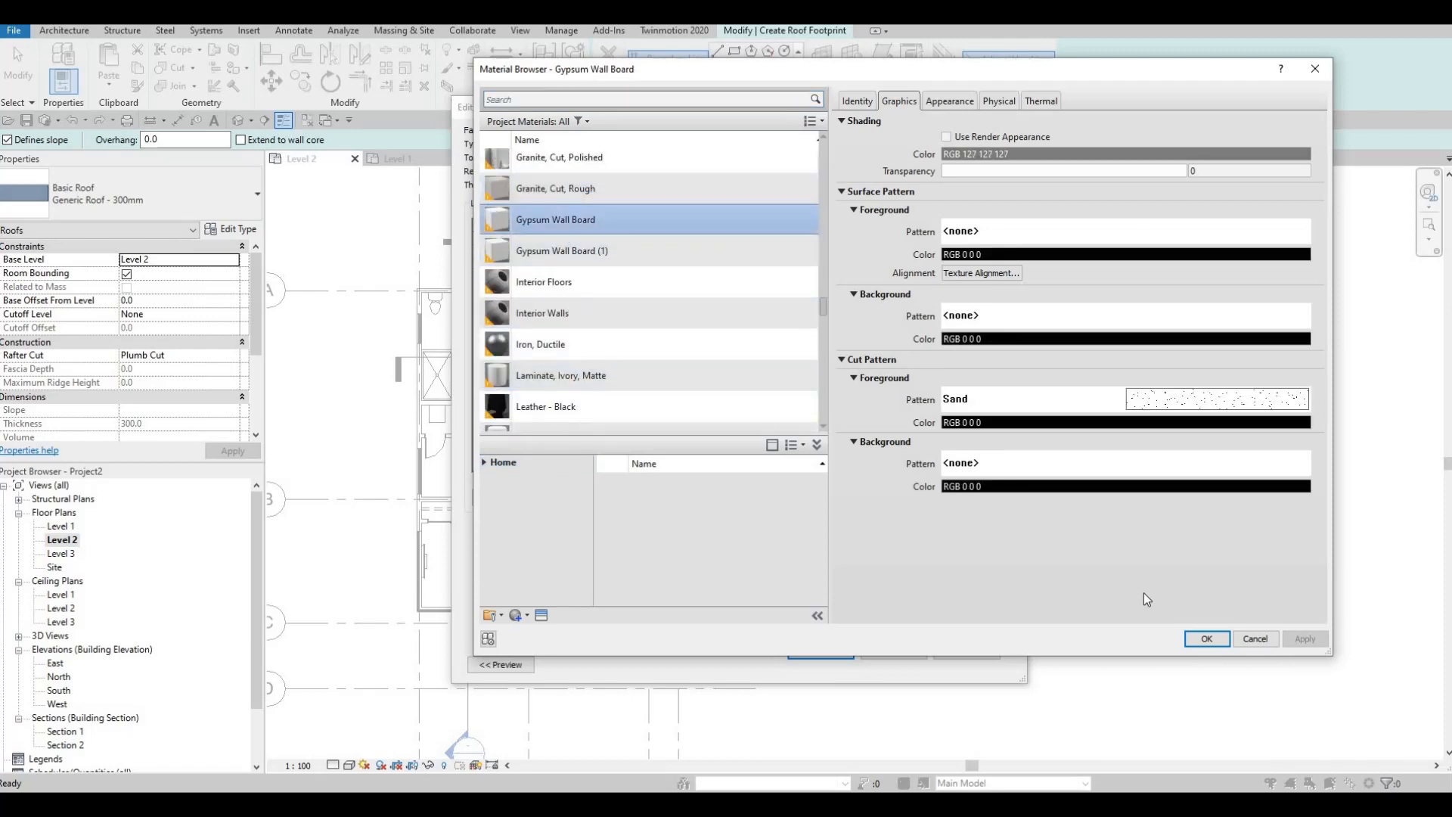
key("Return")
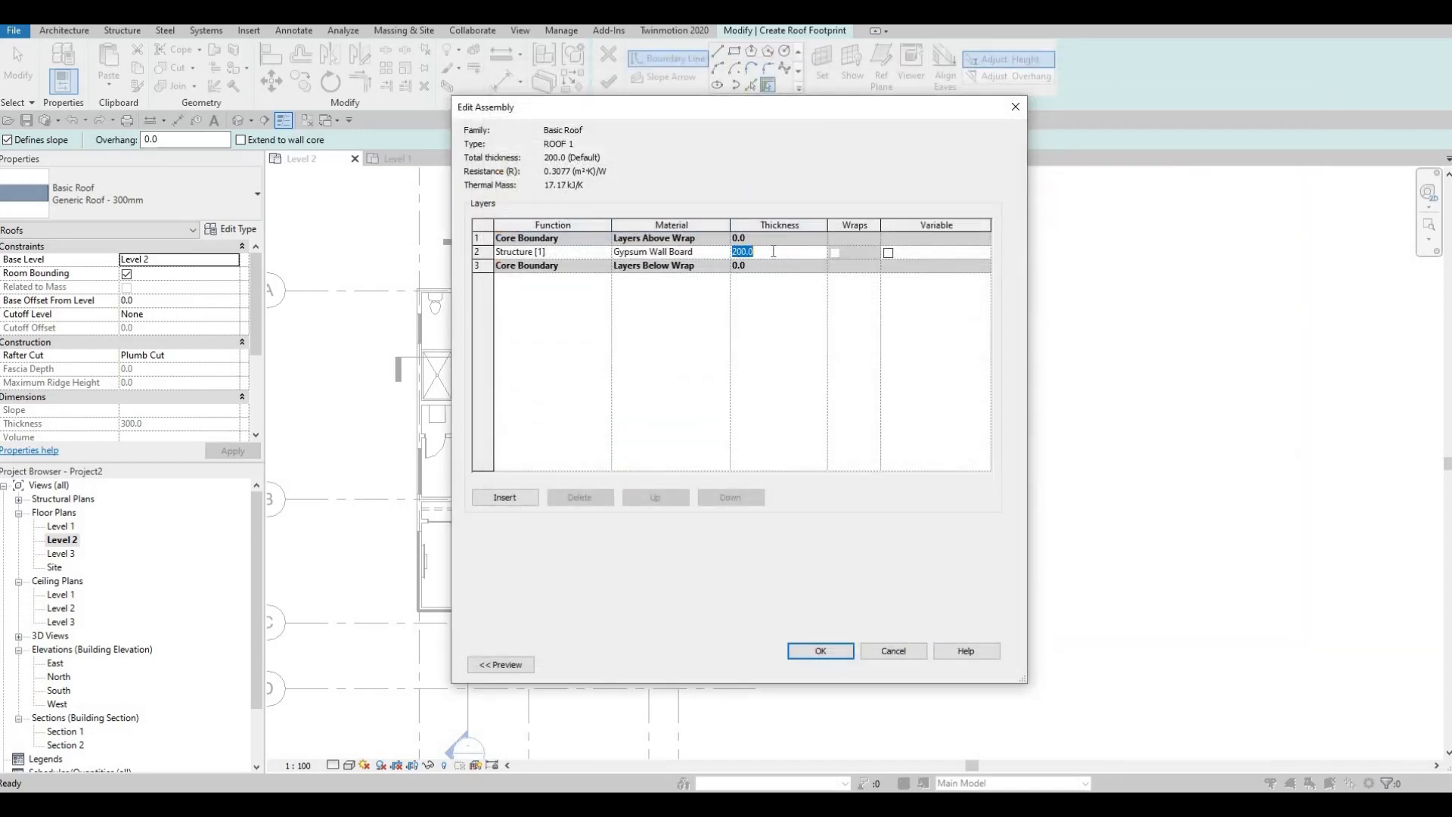
Set the structure layer's thickness to 100 and accept the ROOF 1 type settings
type("100")
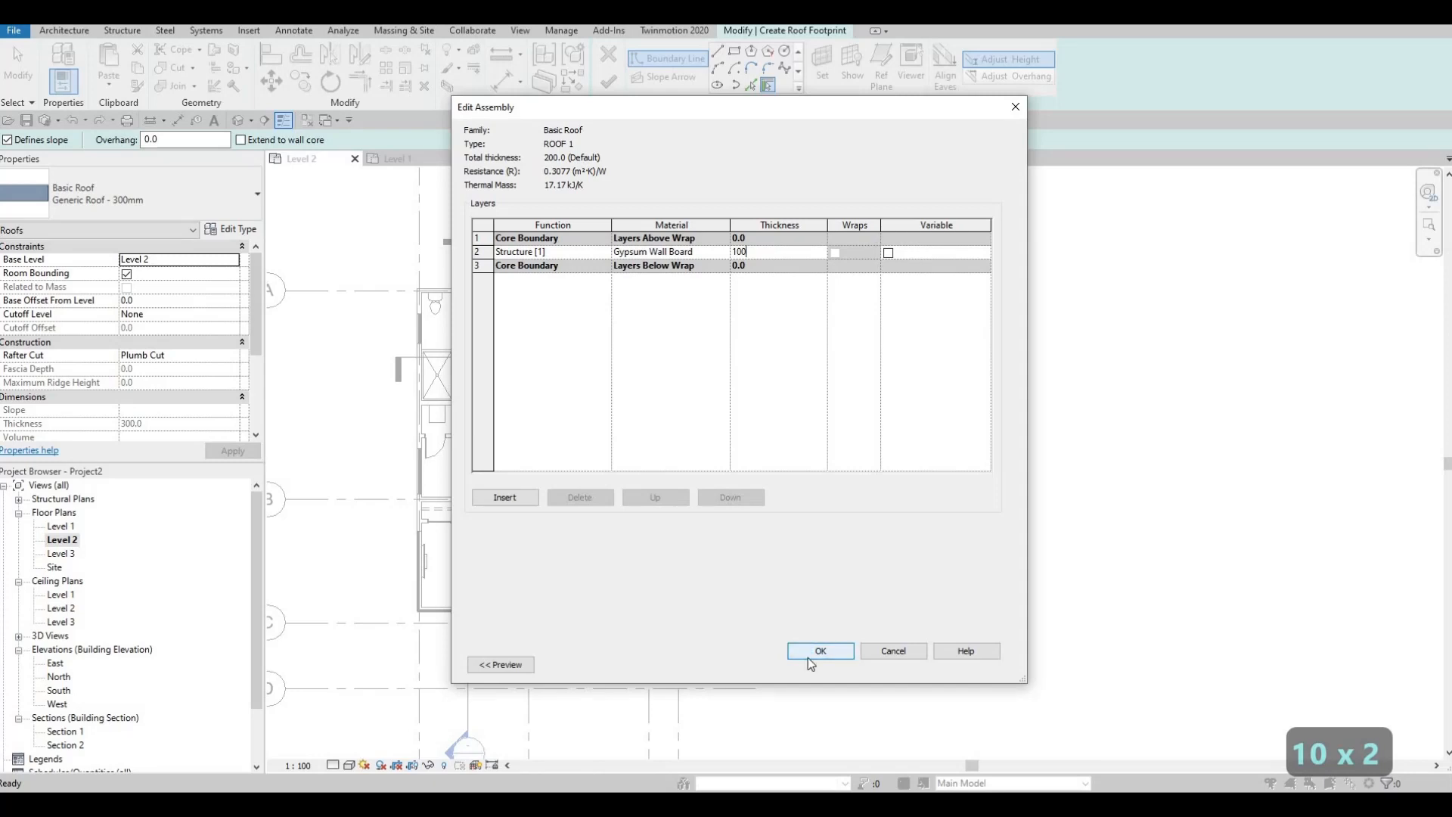
left_click(810, 651)
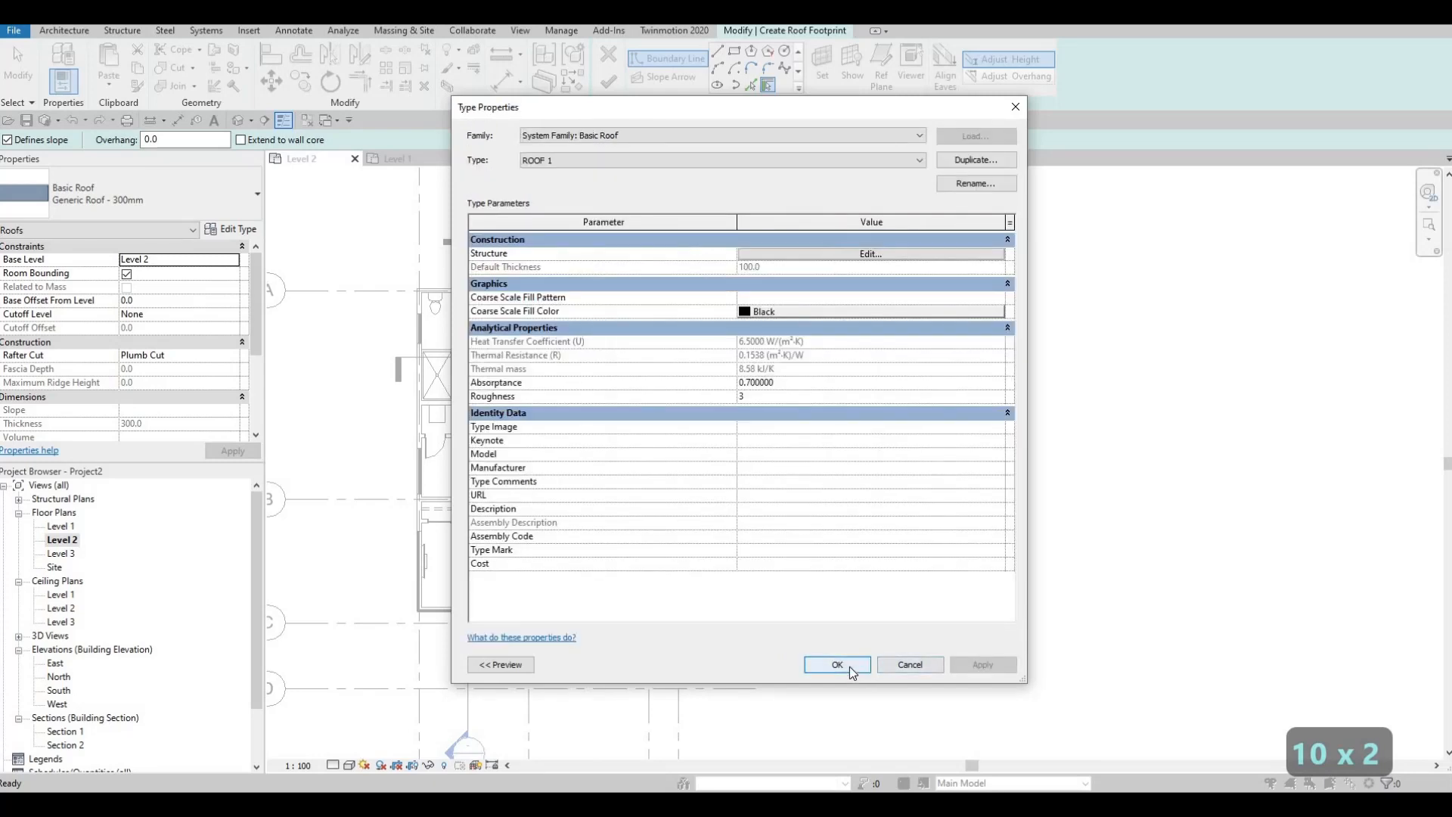
left_click(850, 670)
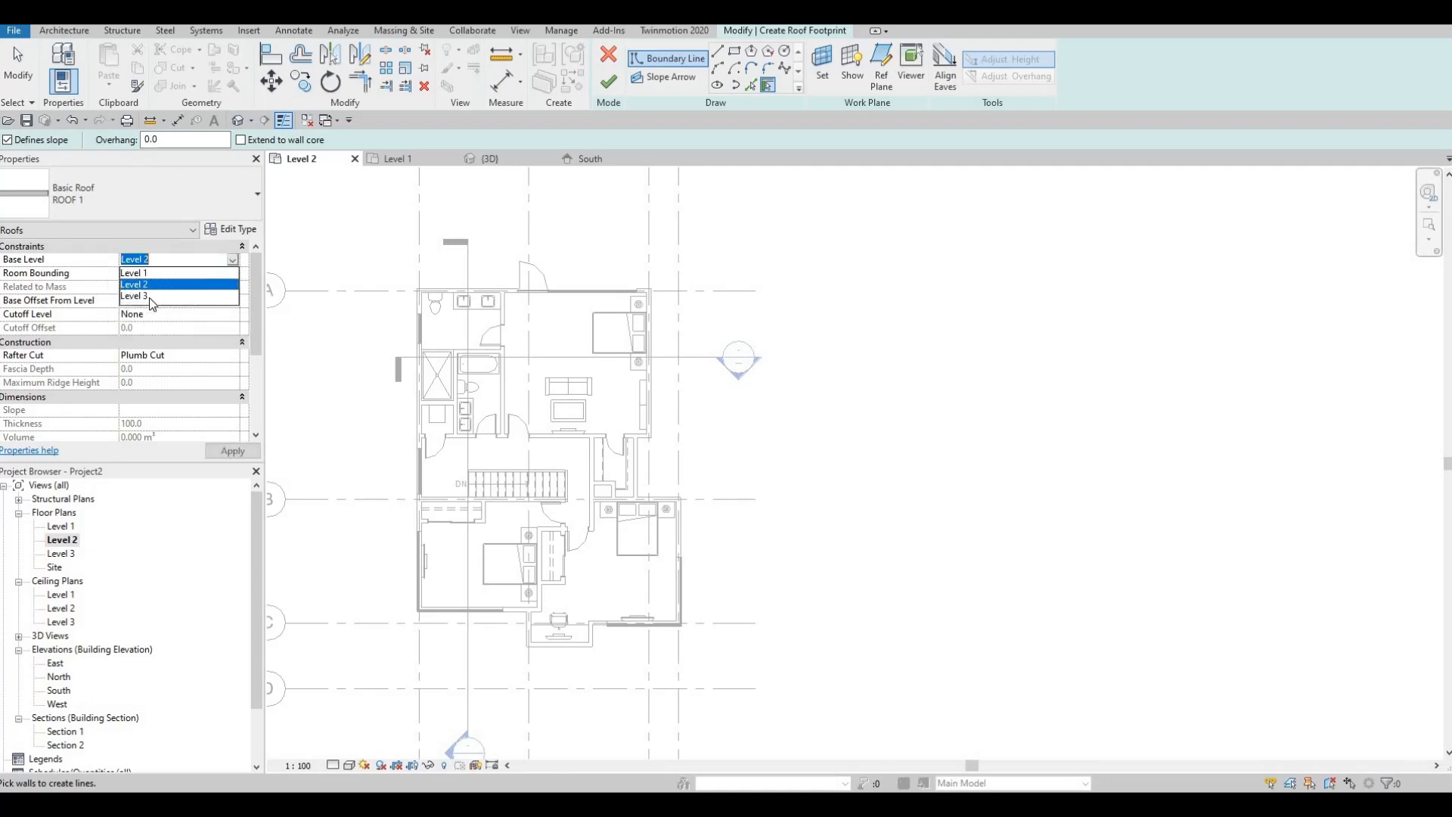
Place the roof on base level Level 3 with a base offset of -300 and Defines slope turned off
left_click(143, 296)
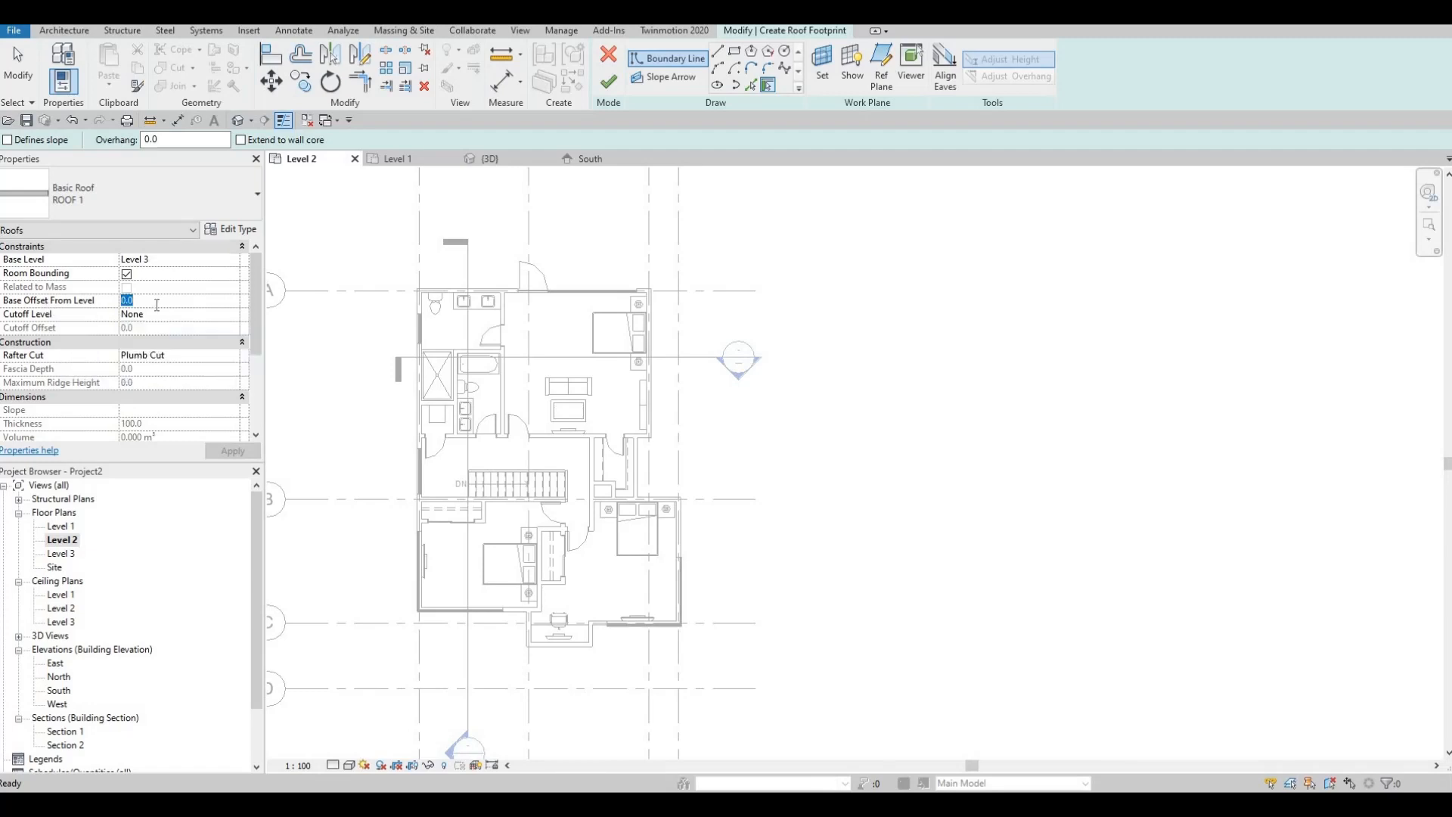
type("-300")
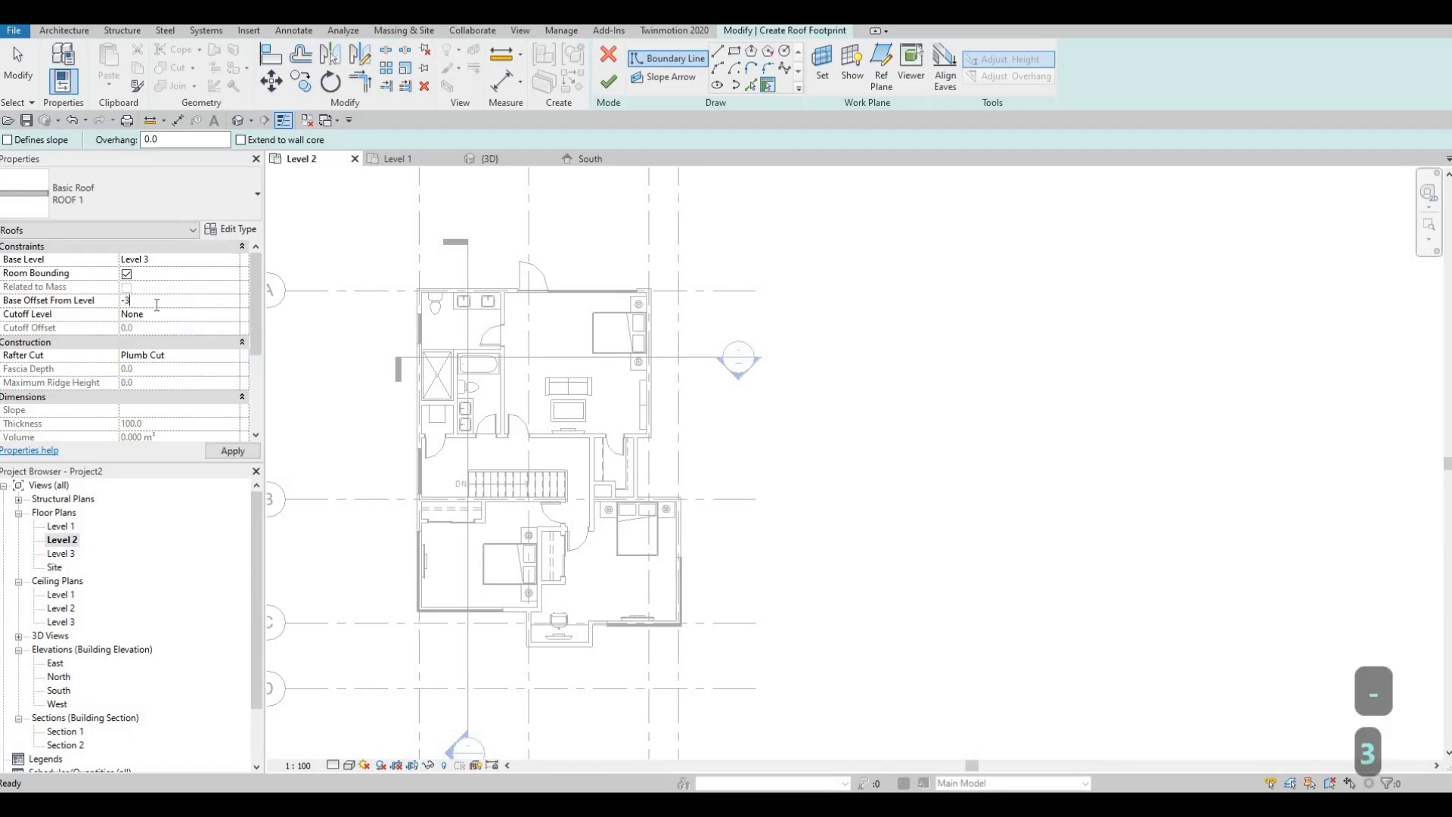
left_click(227, 454)
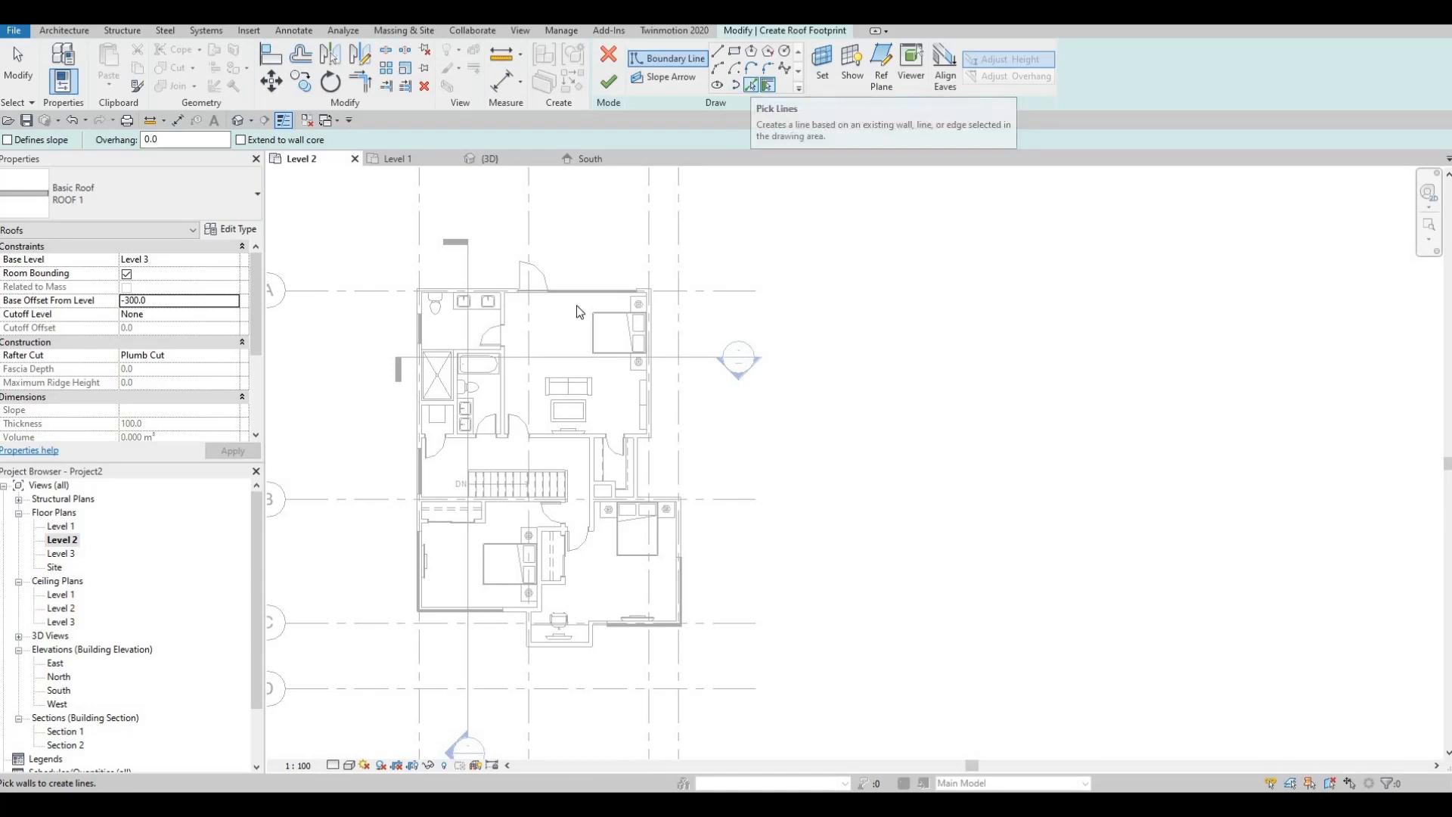
Create roof boundary lines with Pick Lines on the inner faces of the north and west exterior walls
left_click(751, 86)
scroll(537, 236, "up", 2)
scroll(536, 282, "up", 5)
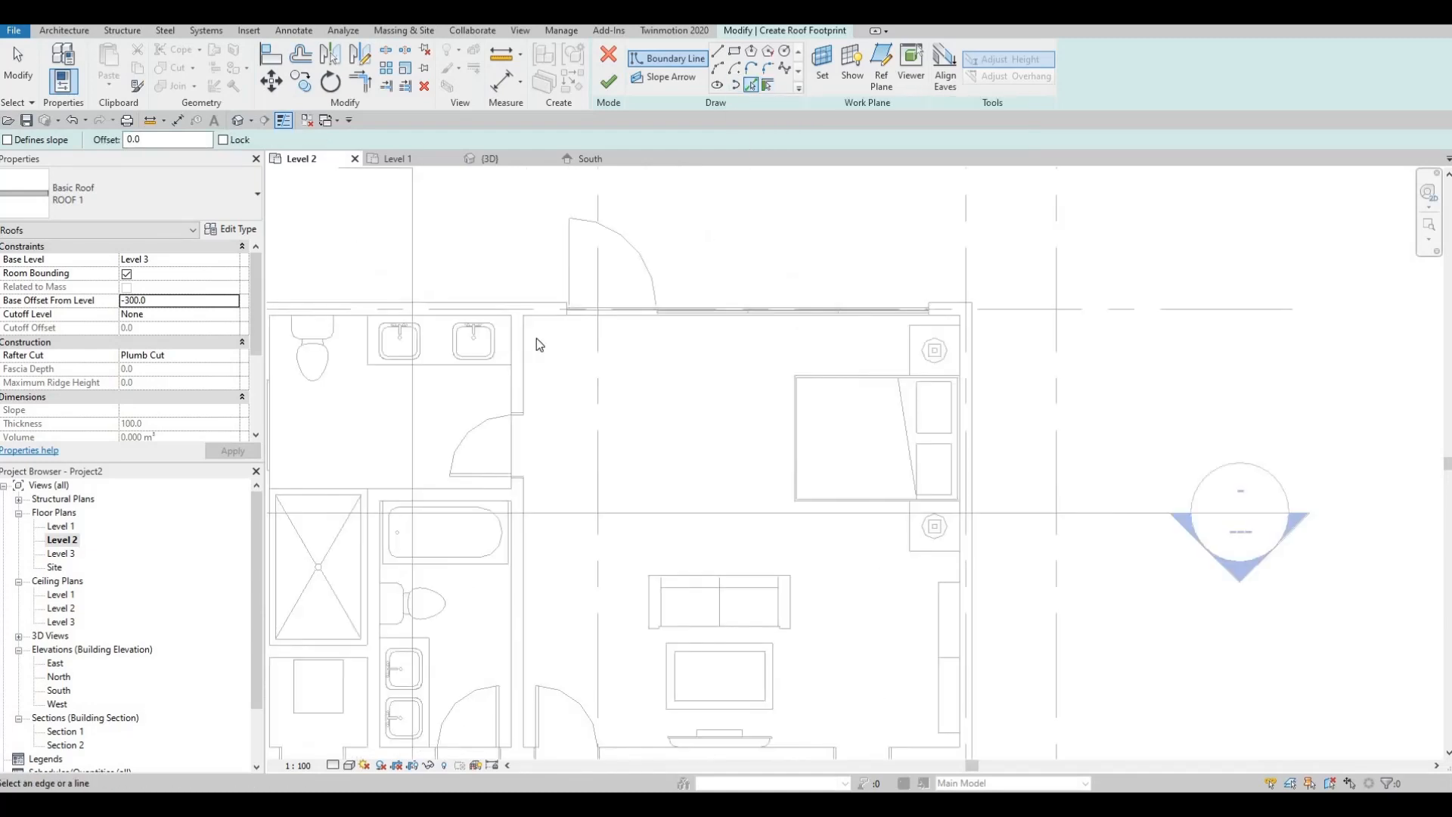
left_click(522, 342)
scroll(544, 287, "down", 2)
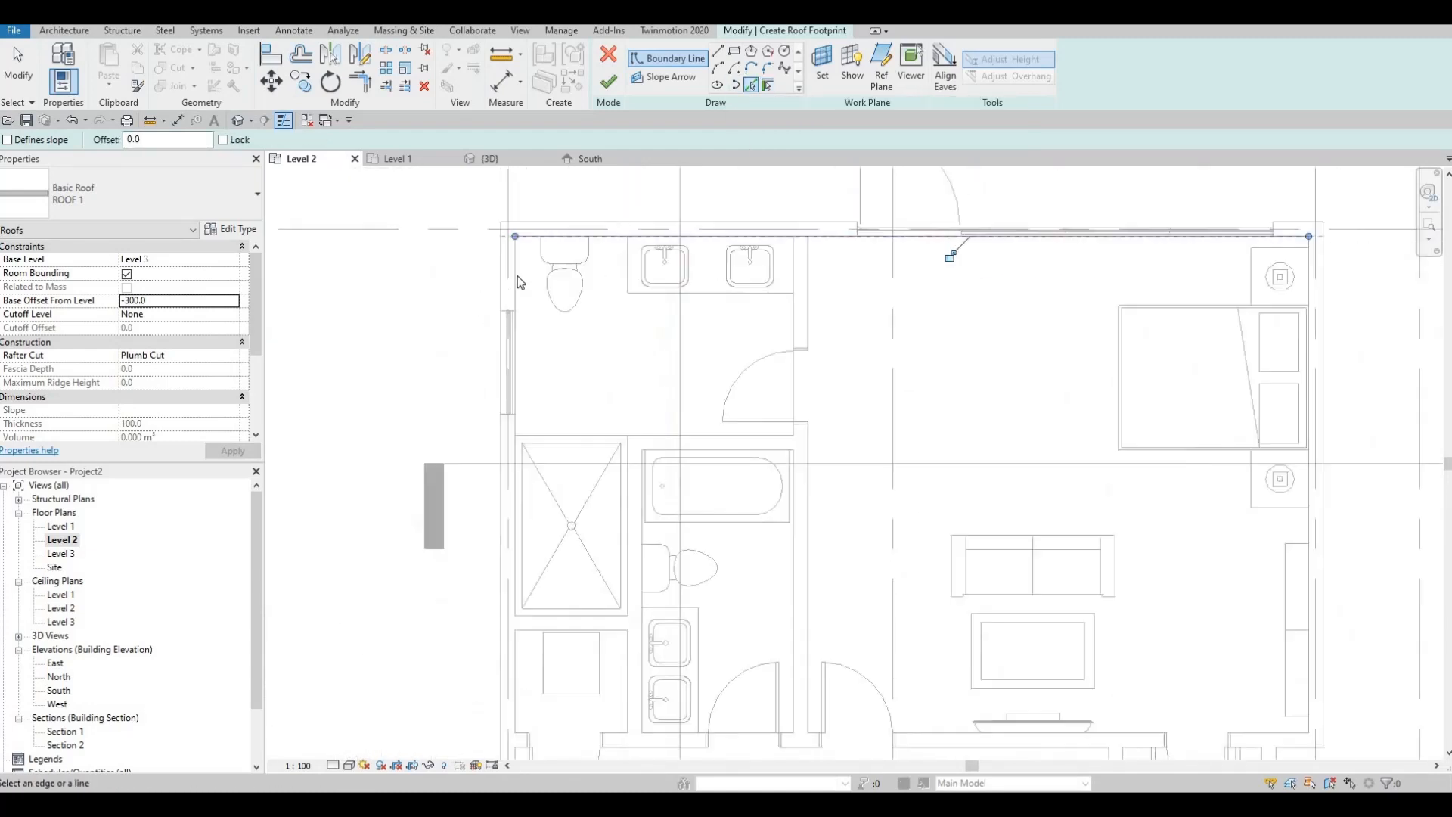
left_click(517, 275)
scroll(643, 403, "down", 4)
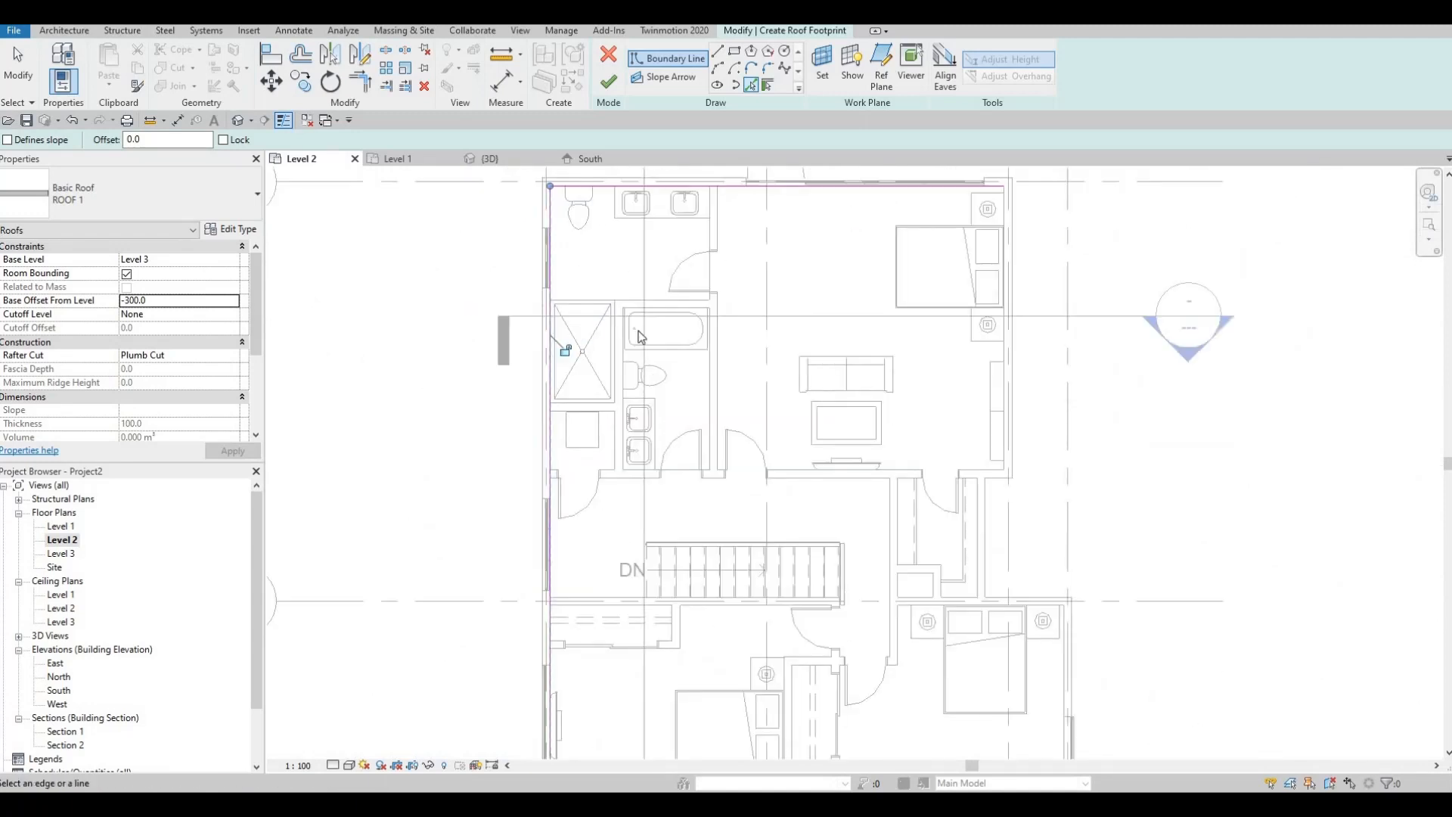
Add boundary lines along the inner faces of the southwest bedroom's south wall, the desk alcove walls and the southeast bedroom's south wall
scroll(767, 470, "up", 4)
scroll(767, 470, "up", 3)
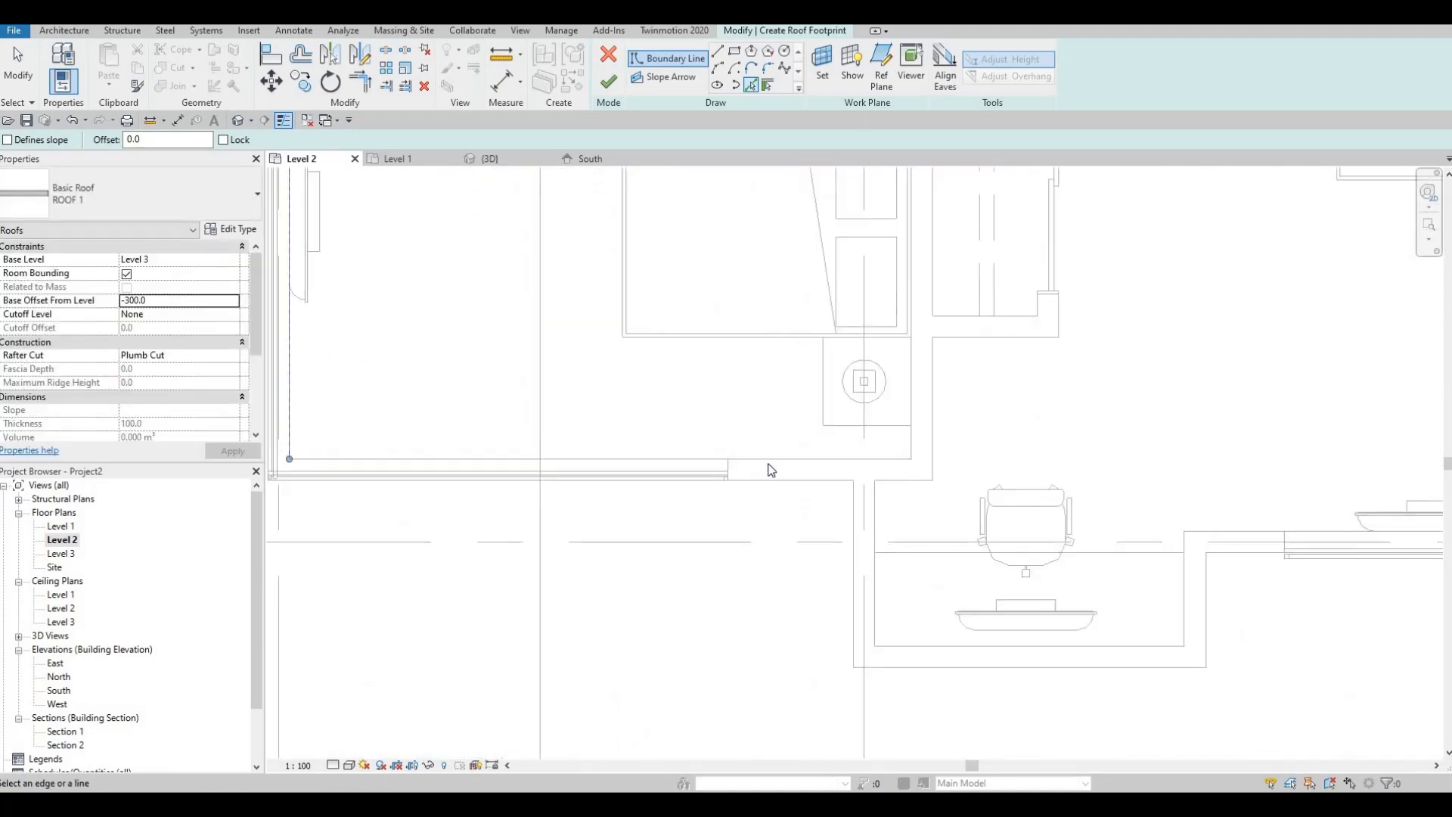
left_click(832, 472)
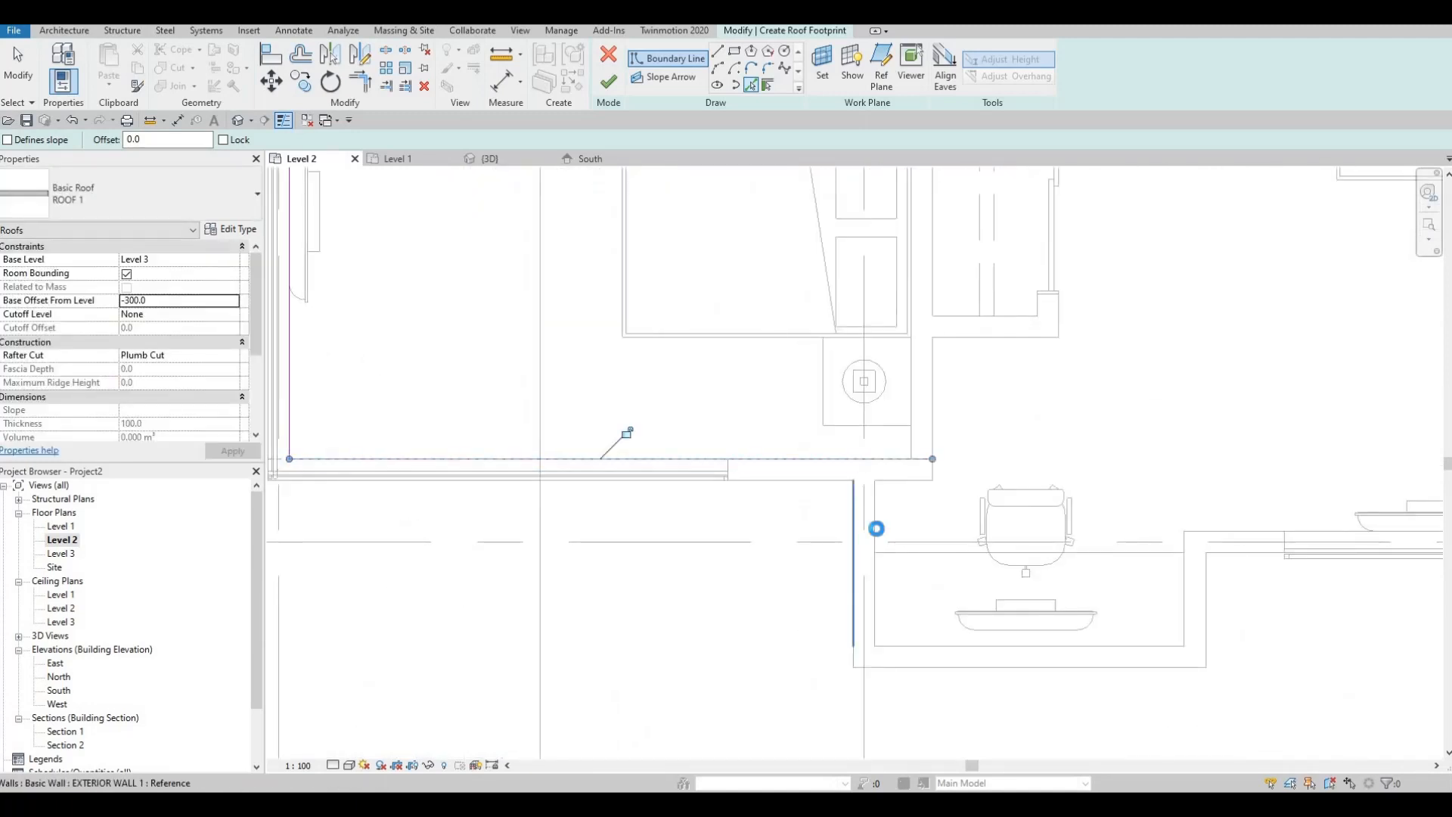
left_click(953, 645)
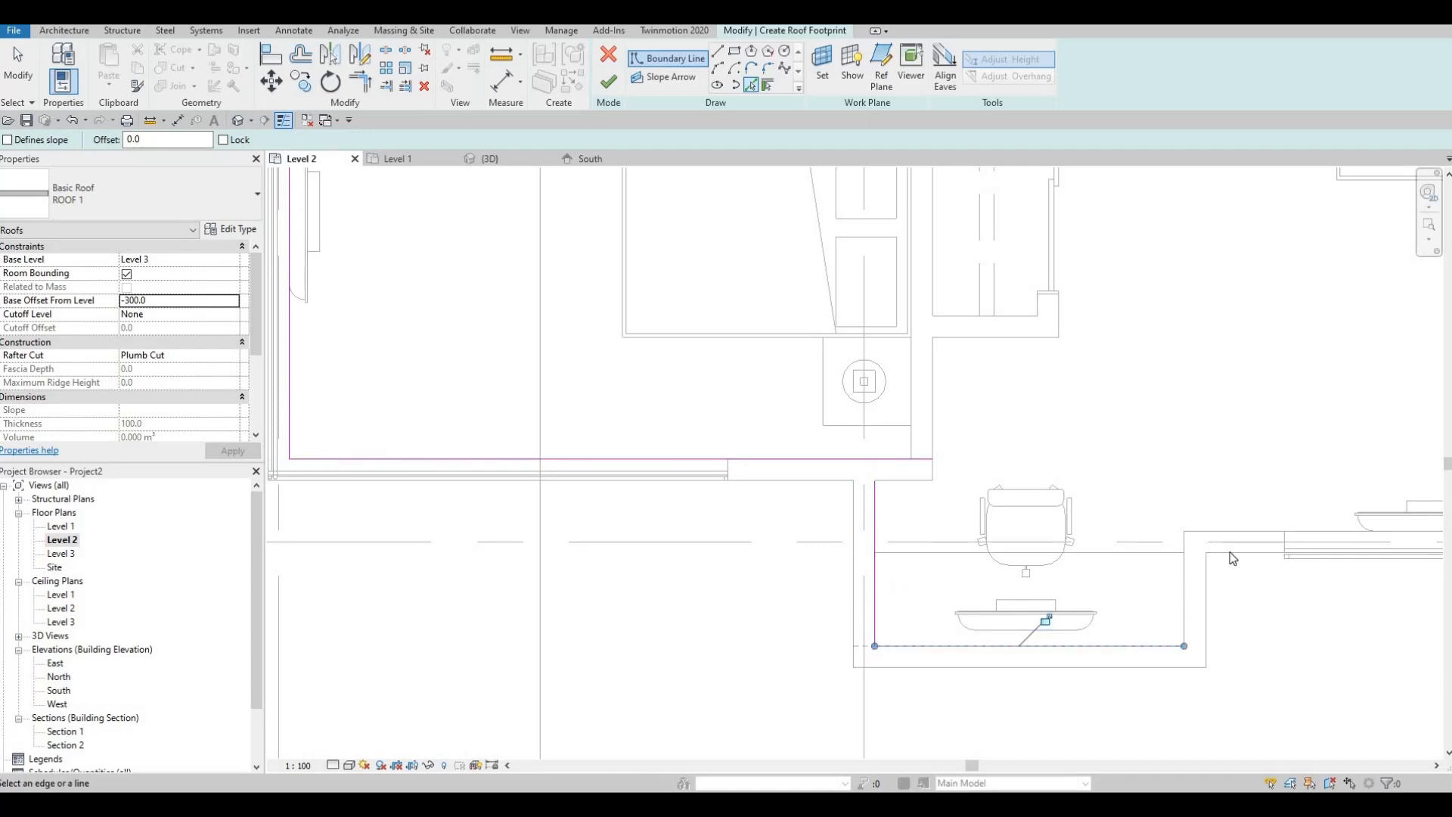
left_click(1248, 558)
Add boundary lines along the inner faces of the southeast bedroom's east and north walls
middle_click_drag(1406, 442, 822, 352)
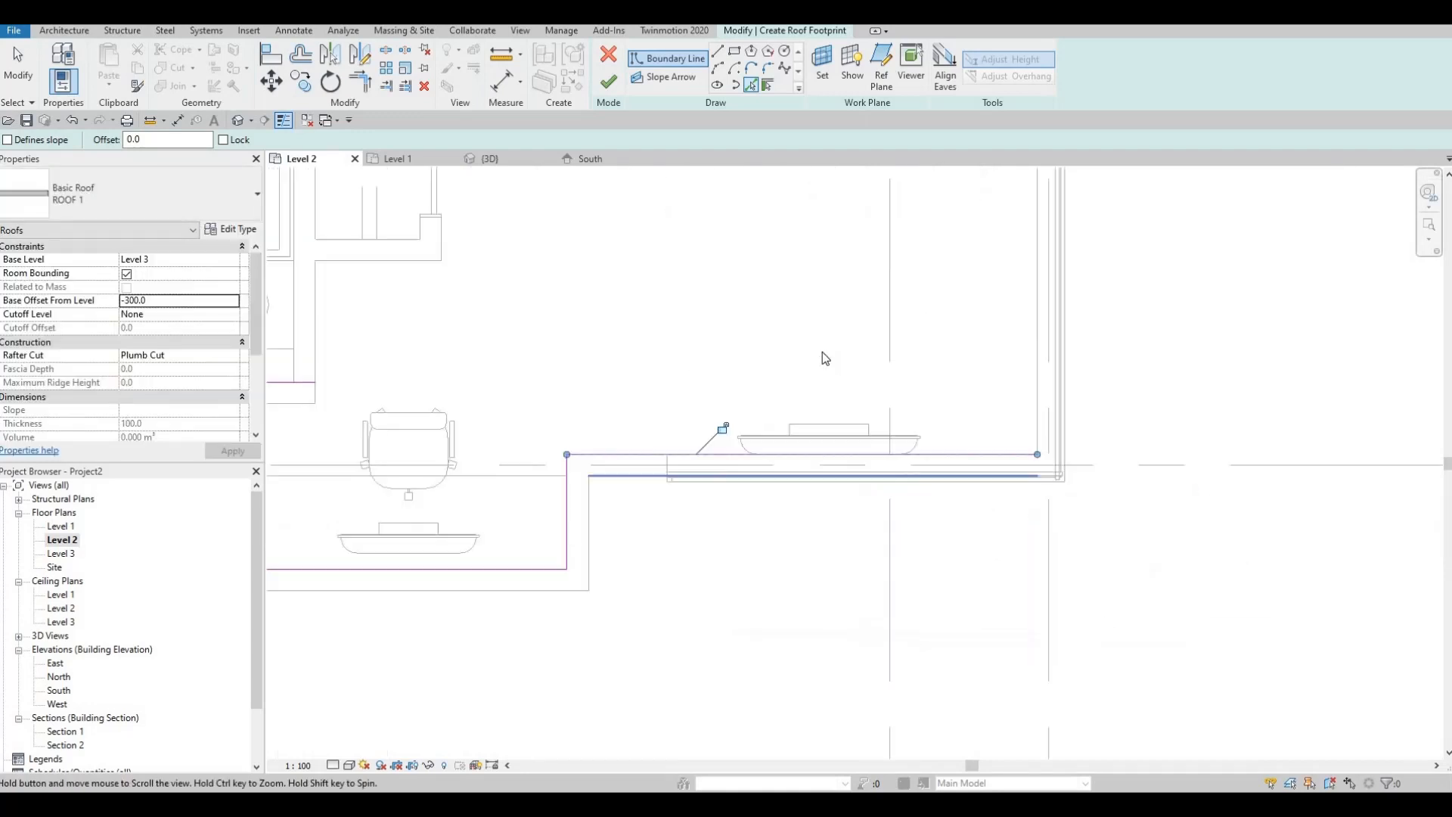
scroll(823, 351, "down", 2)
left_click(744, 289)
scroll(702, 366, "up", 5, "ctrl")
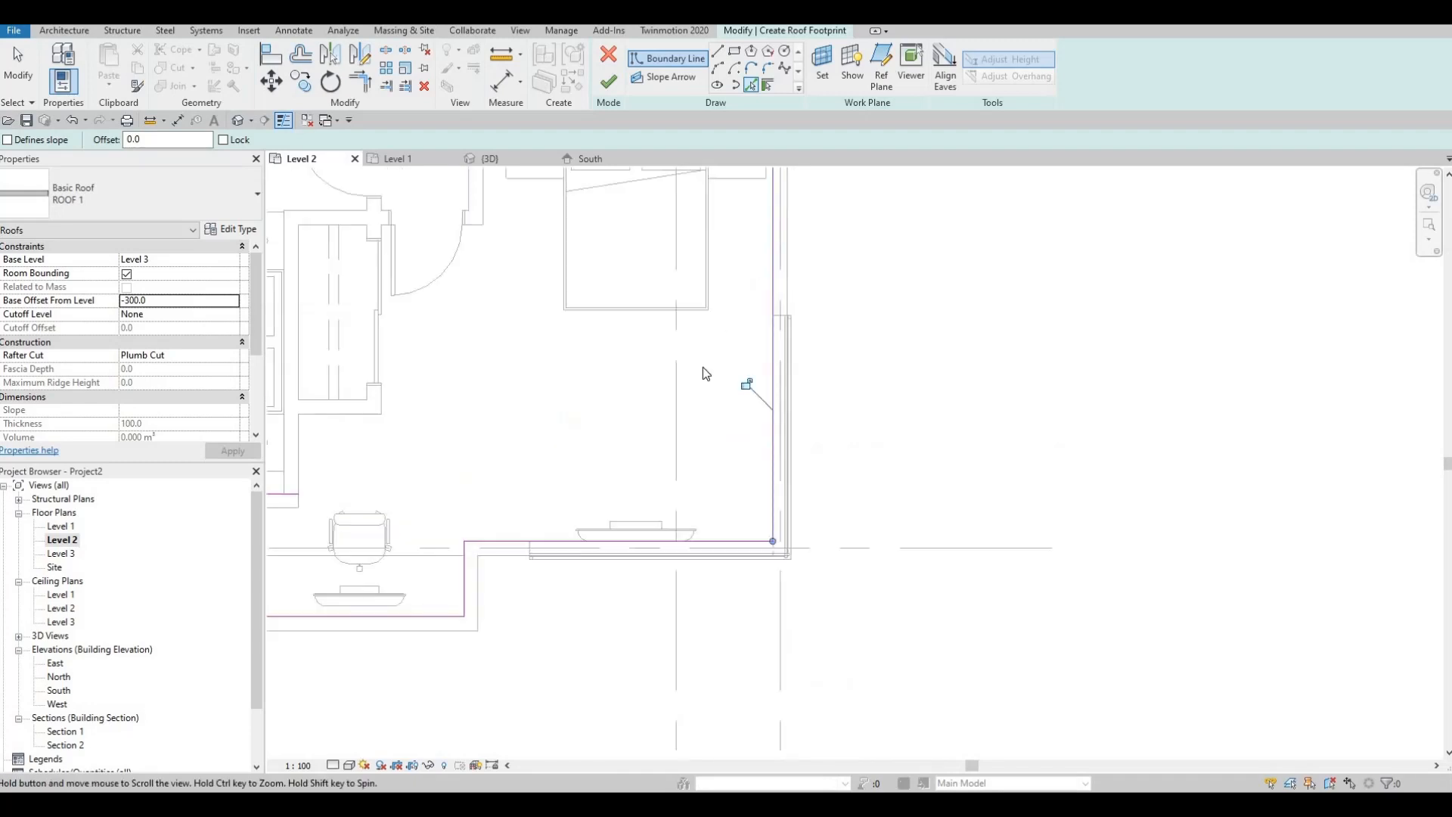
scroll(684, 368, "up", 3)
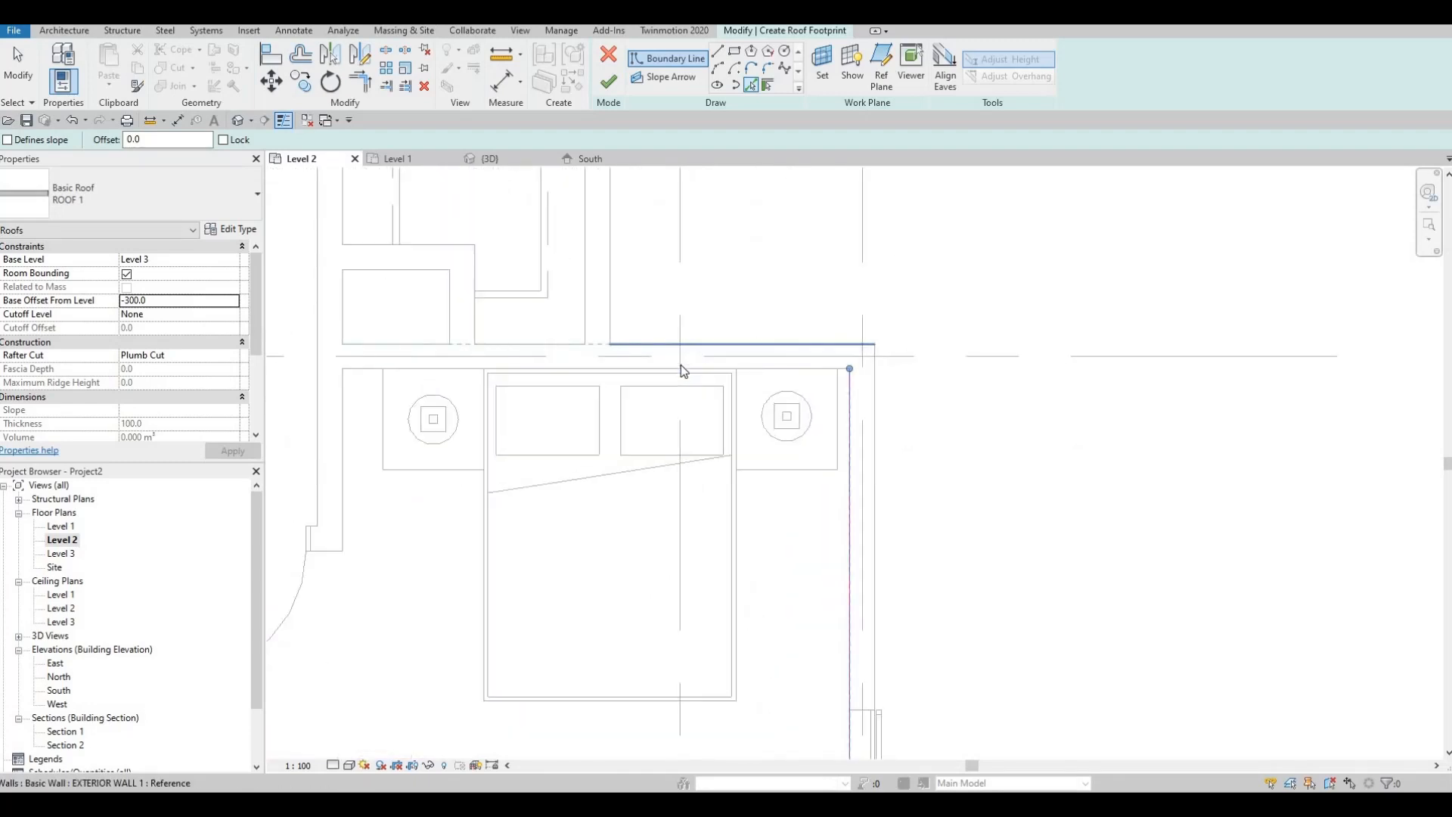
scroll(838, 363, "up", 4)
left_click(819, 369)
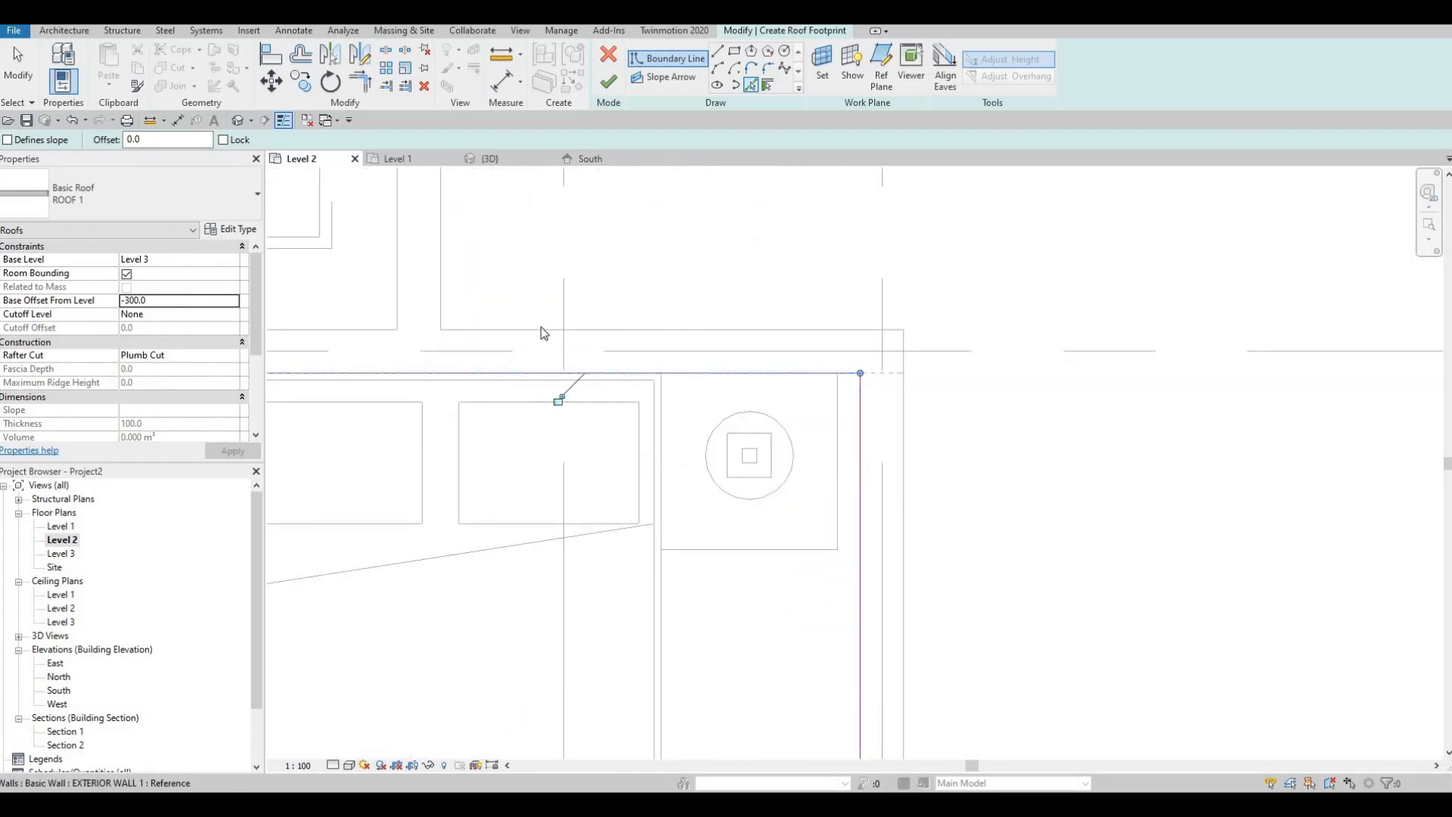
Add boundary lines along the closet's east wall and the north bedroom's south and east walls, and end line picking
scroll(663, 331, "down", 5)
middle_click_drag(537, 234, 568, 373)
left_click(565, 374)
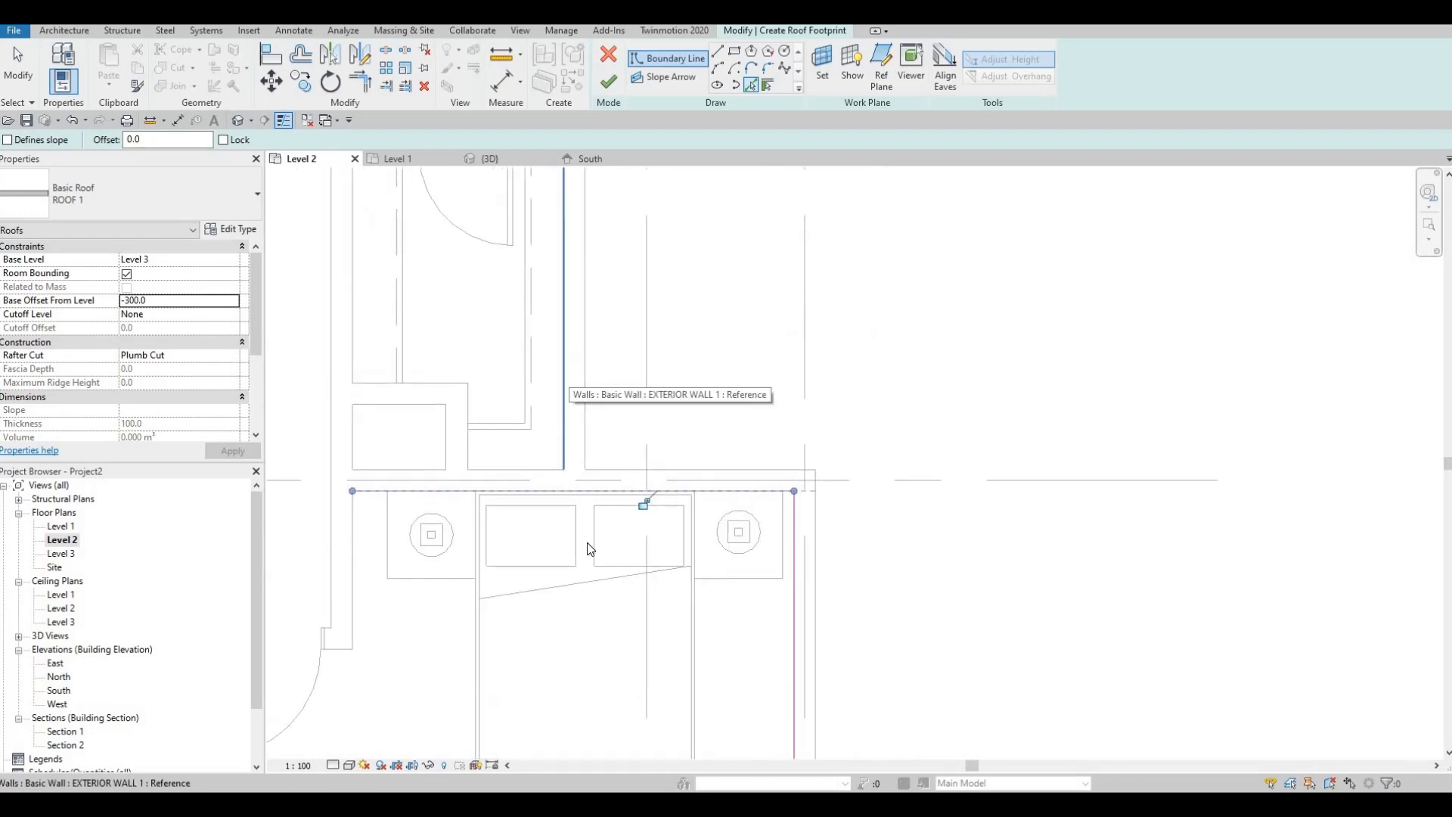
scroll(607, 418, "down", 4)
middle_click_drag(608, 256, 602, 421)
scroll(602, 420, "up", 3)
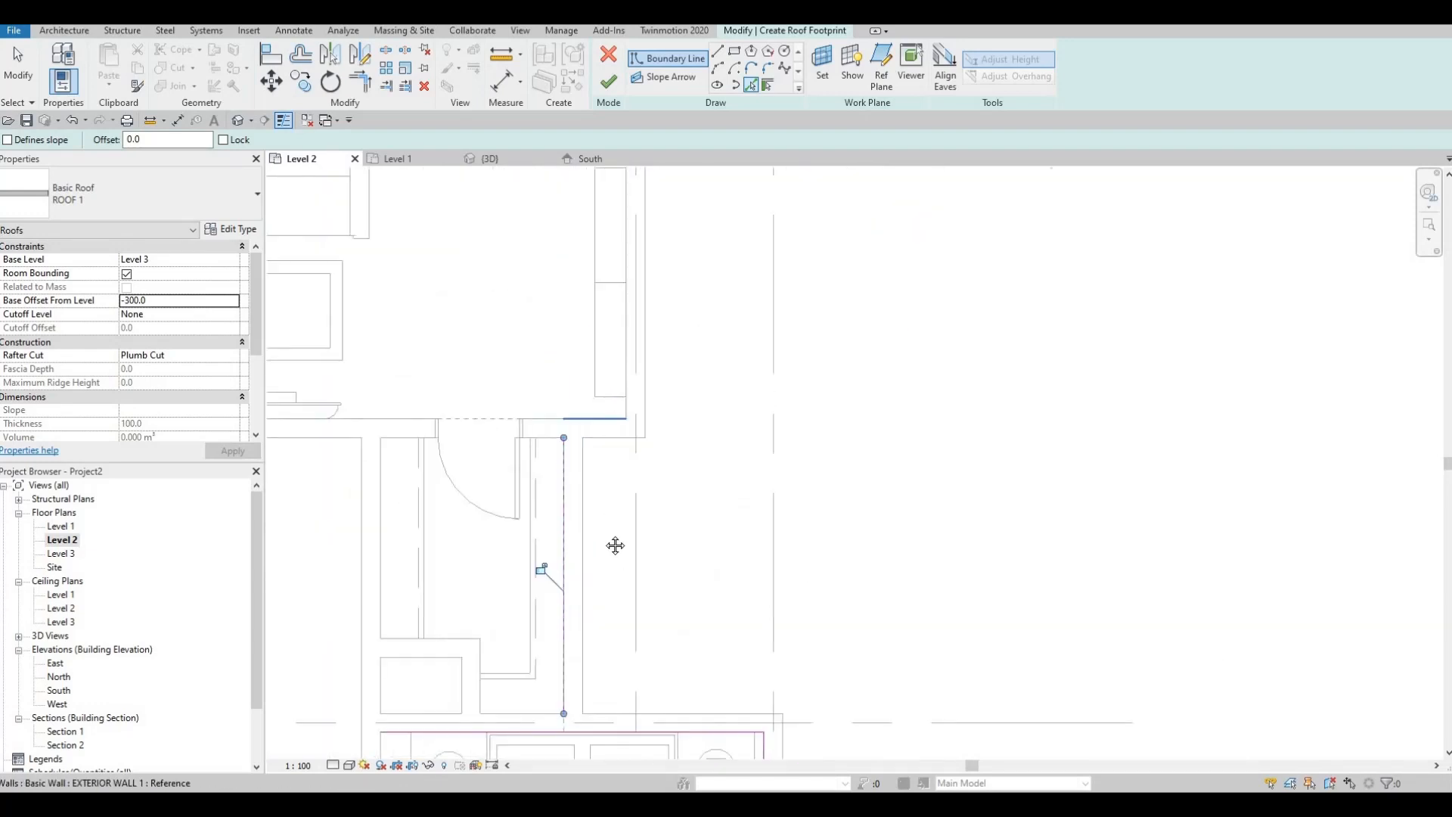
left_click(611, 420)
scroll(610, 367, "down", 1)
middle_click_drag(620, 194, 618, 351)
left_click(619, 351)
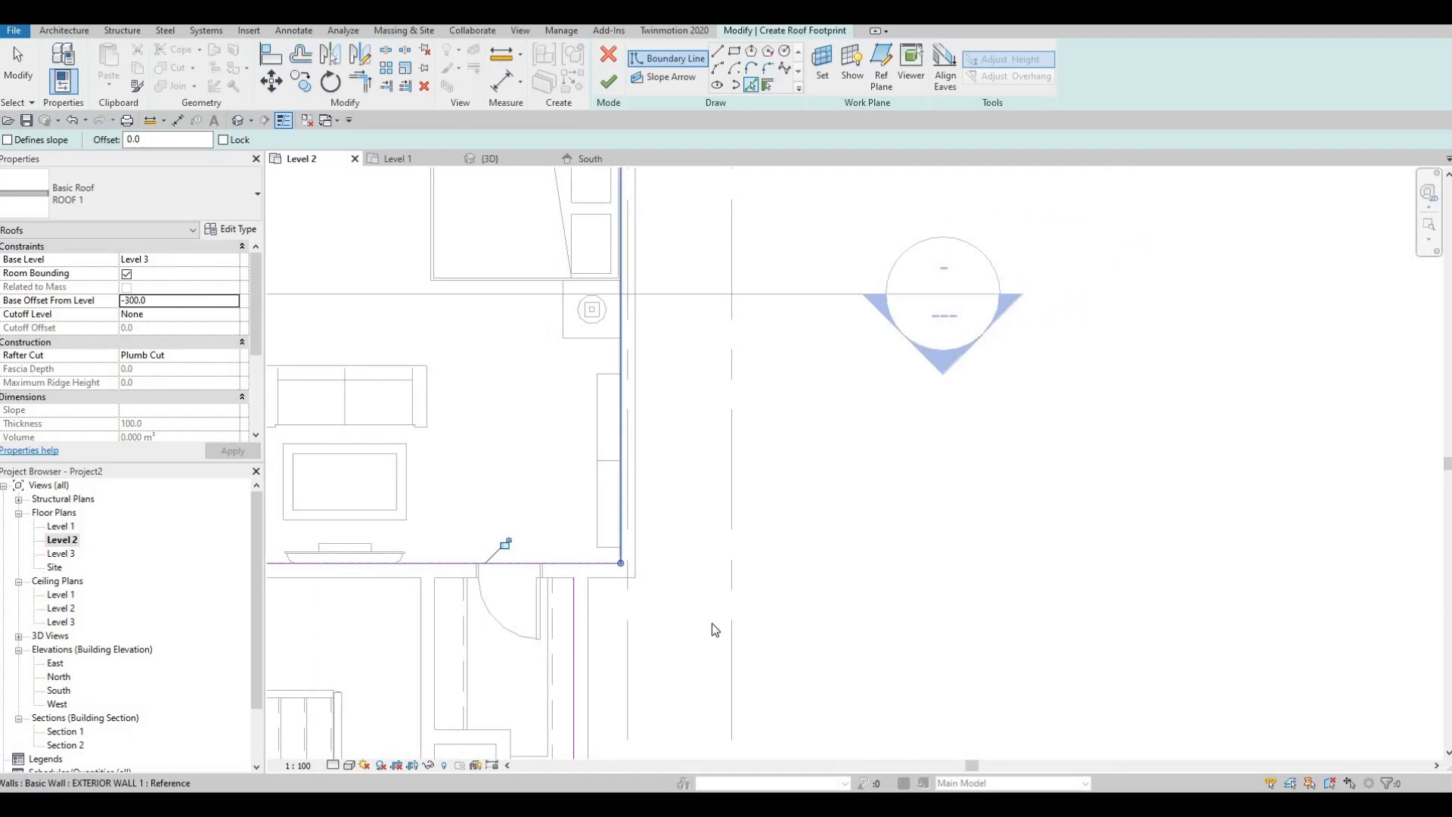
scroll(536, 303, "down", 3)
middle_click_drag(576, 227, 726, 509)
middle_click_drag(594, 699, 807, 463)
scroll(806, 463, "down", 3)
key("Escape")
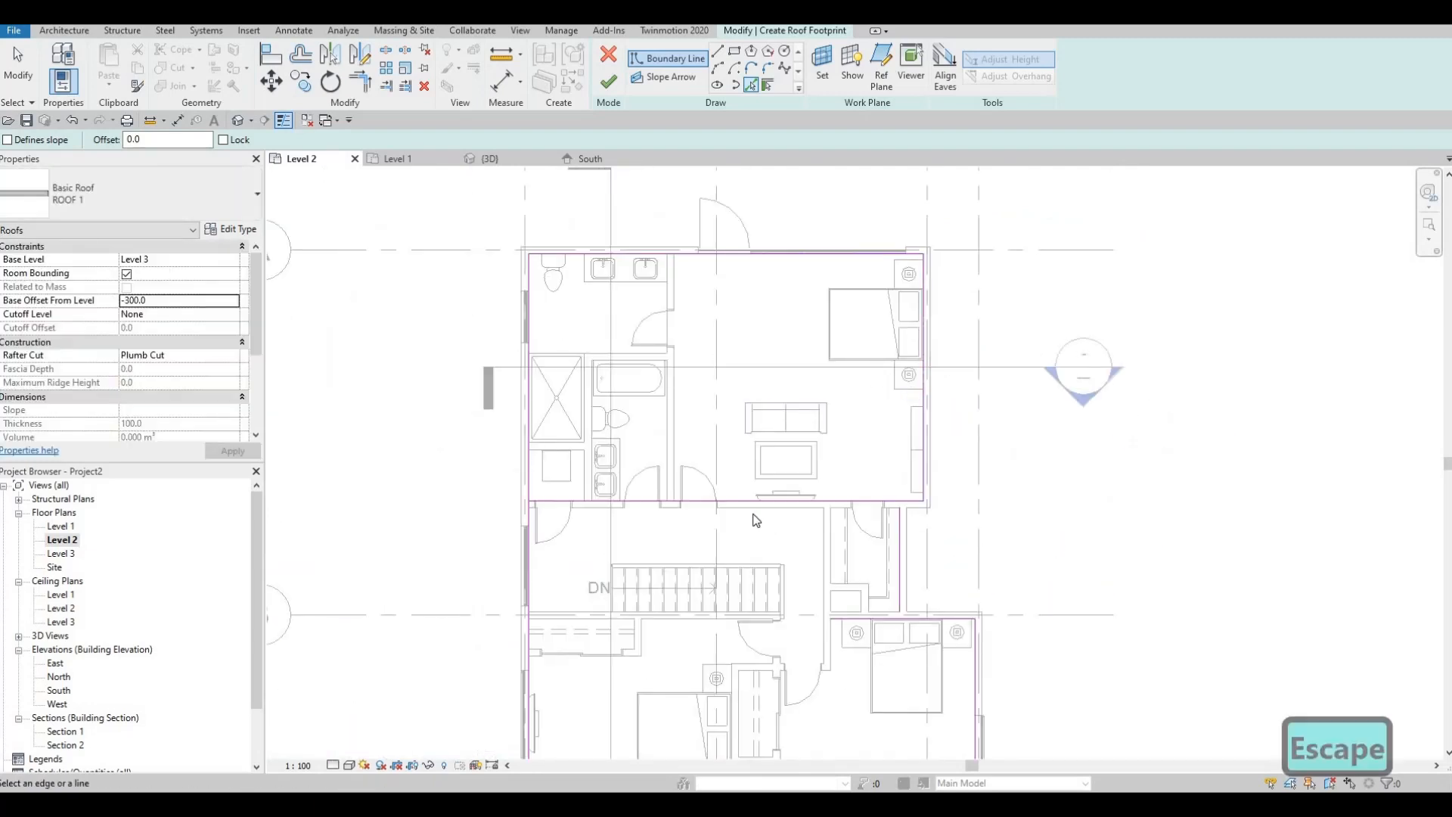
Trim the closet wall's boundary line to corners with the north bedroom's south line and the southeast bedroom's north line
scroll(752, 556, "up", 1)
middle_click_drag(752, 556, 752, 514)
scroll(757, 514, "down", 1)
key("t")
key("r")
scroll(892, 499, "up", 2)
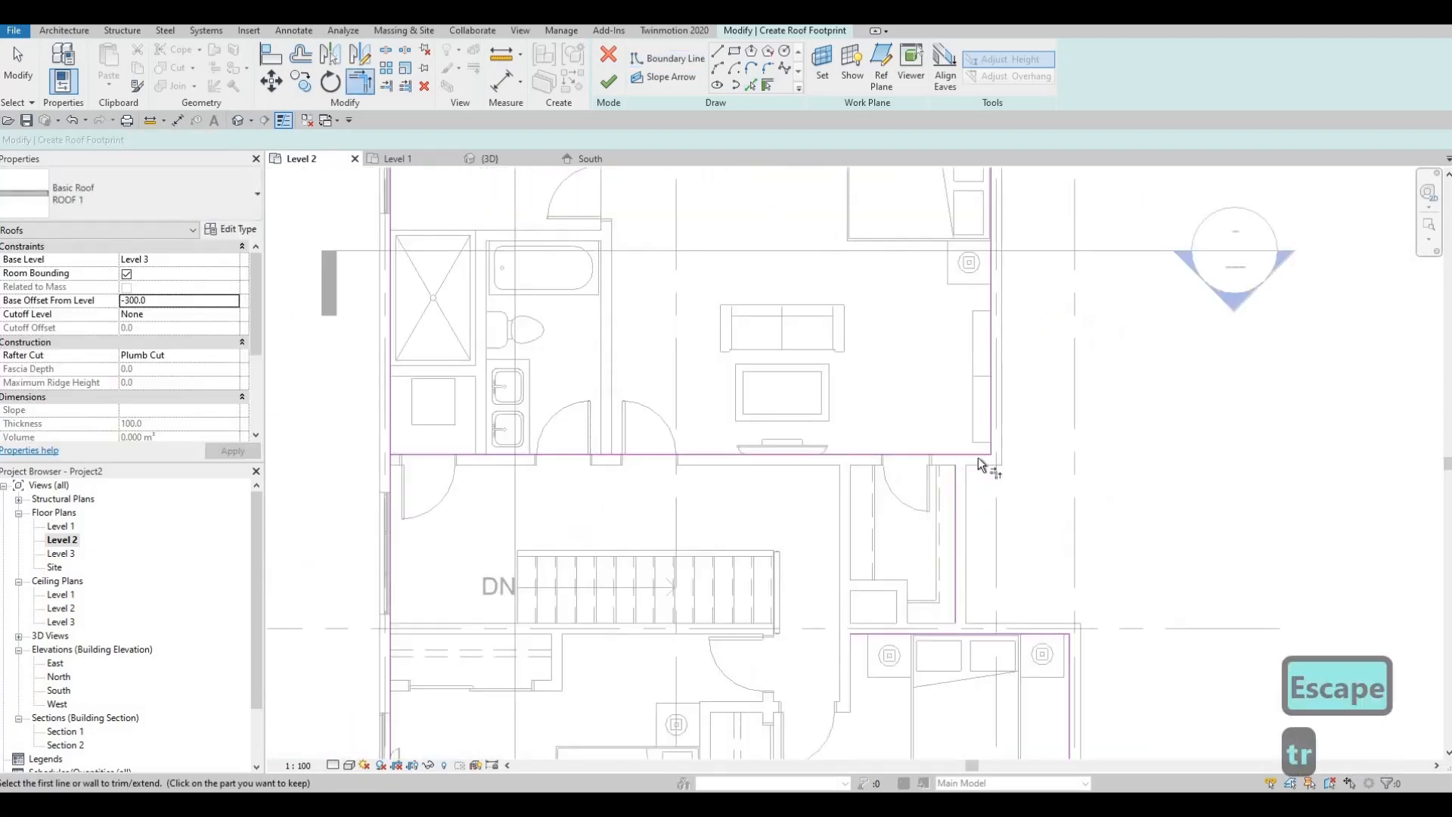
left_click(976, 457)
left_click(955, 555)
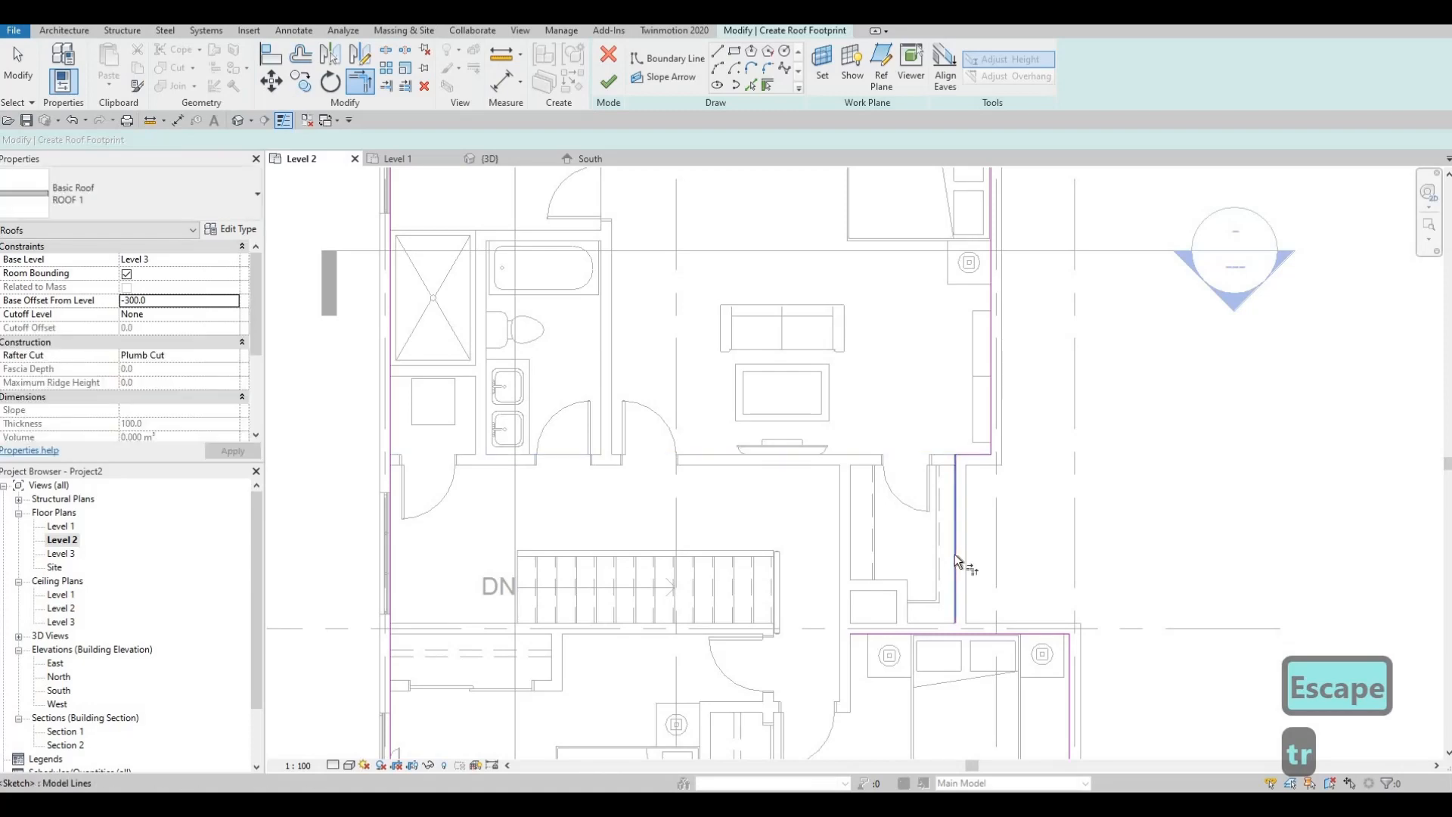
left_click(995, 632)
left_click(955, 546)
scroll(861, 545, "down", 2)
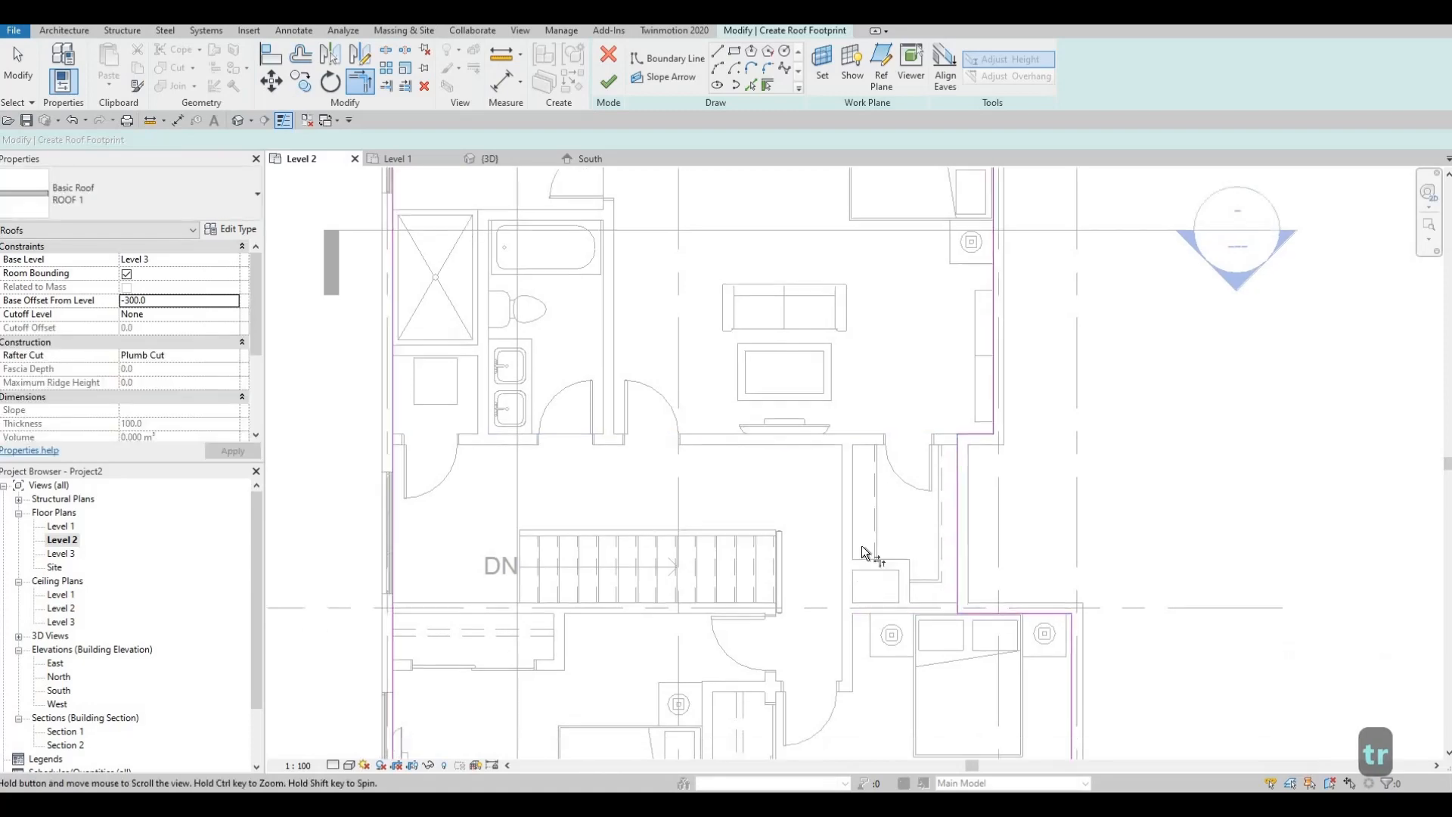
Trim the southwest bedroom's south line to a corner with the desk alcove's west line and finish the roof footprint
scroll(943, 572, "down", 2)
scroll(733, 555, "up", 5)
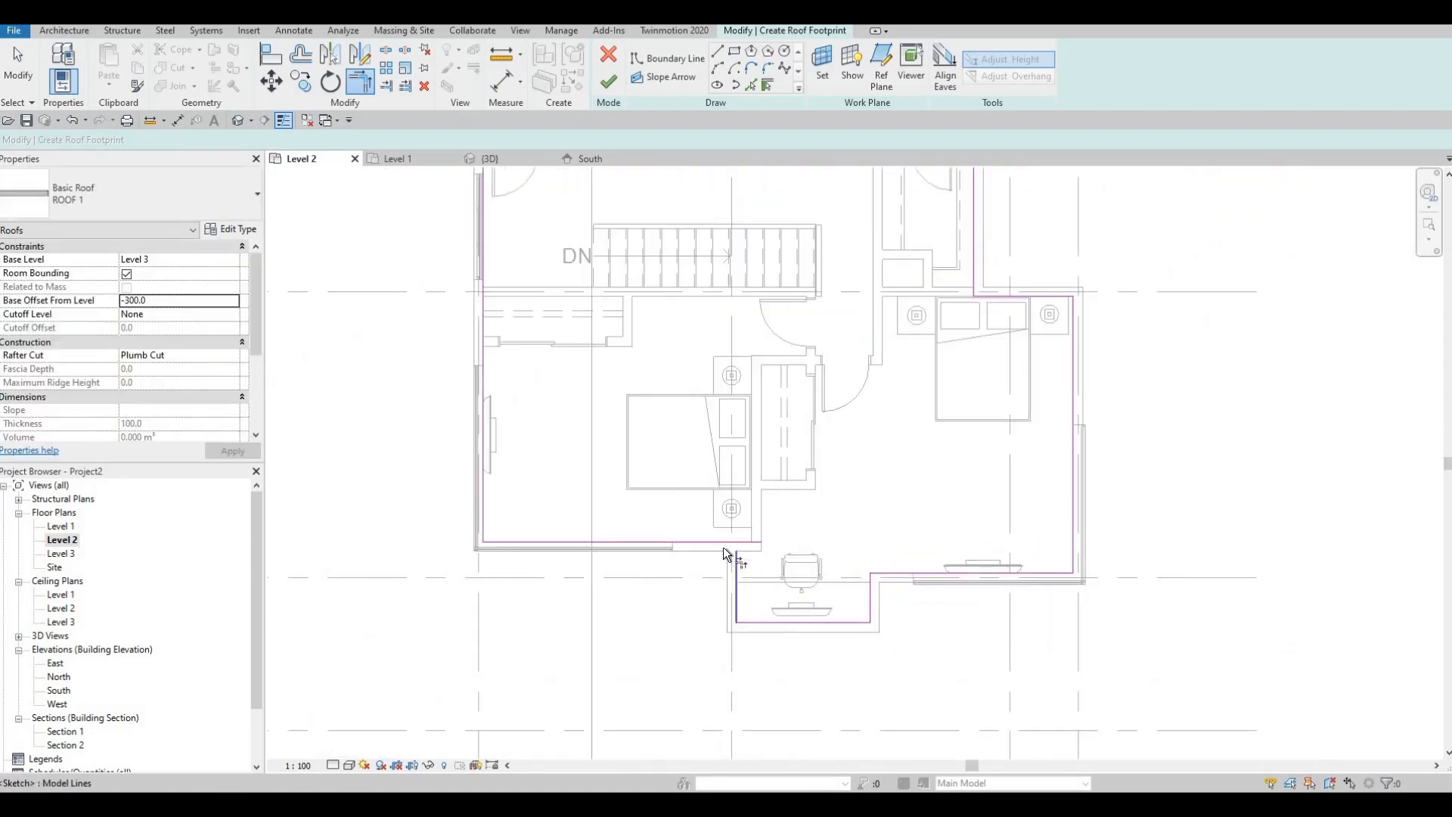
left_click(714, 541)
left_click(736, 579)
scroll(920, 547, "down", 2)
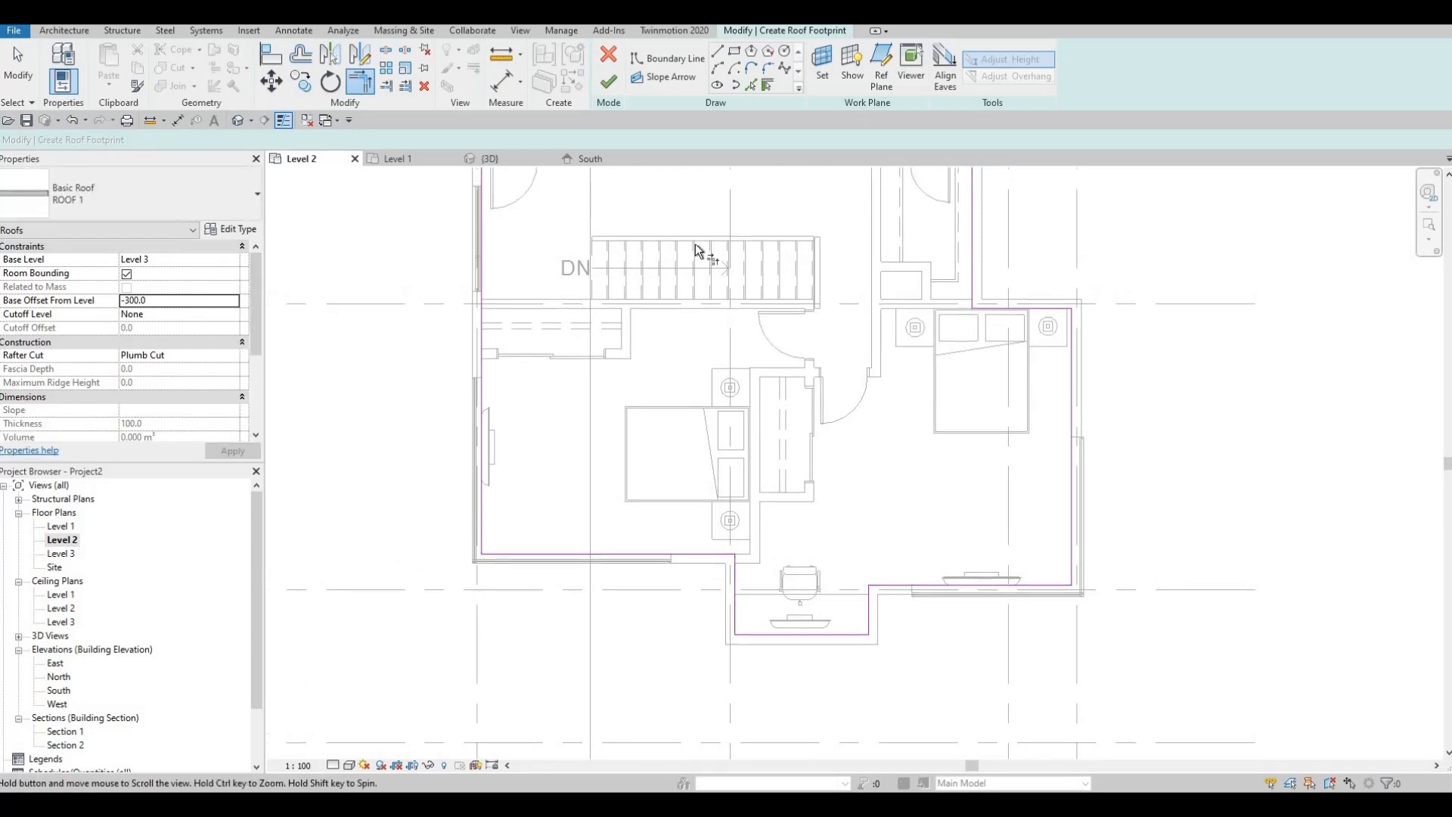
left_click(608, 80)
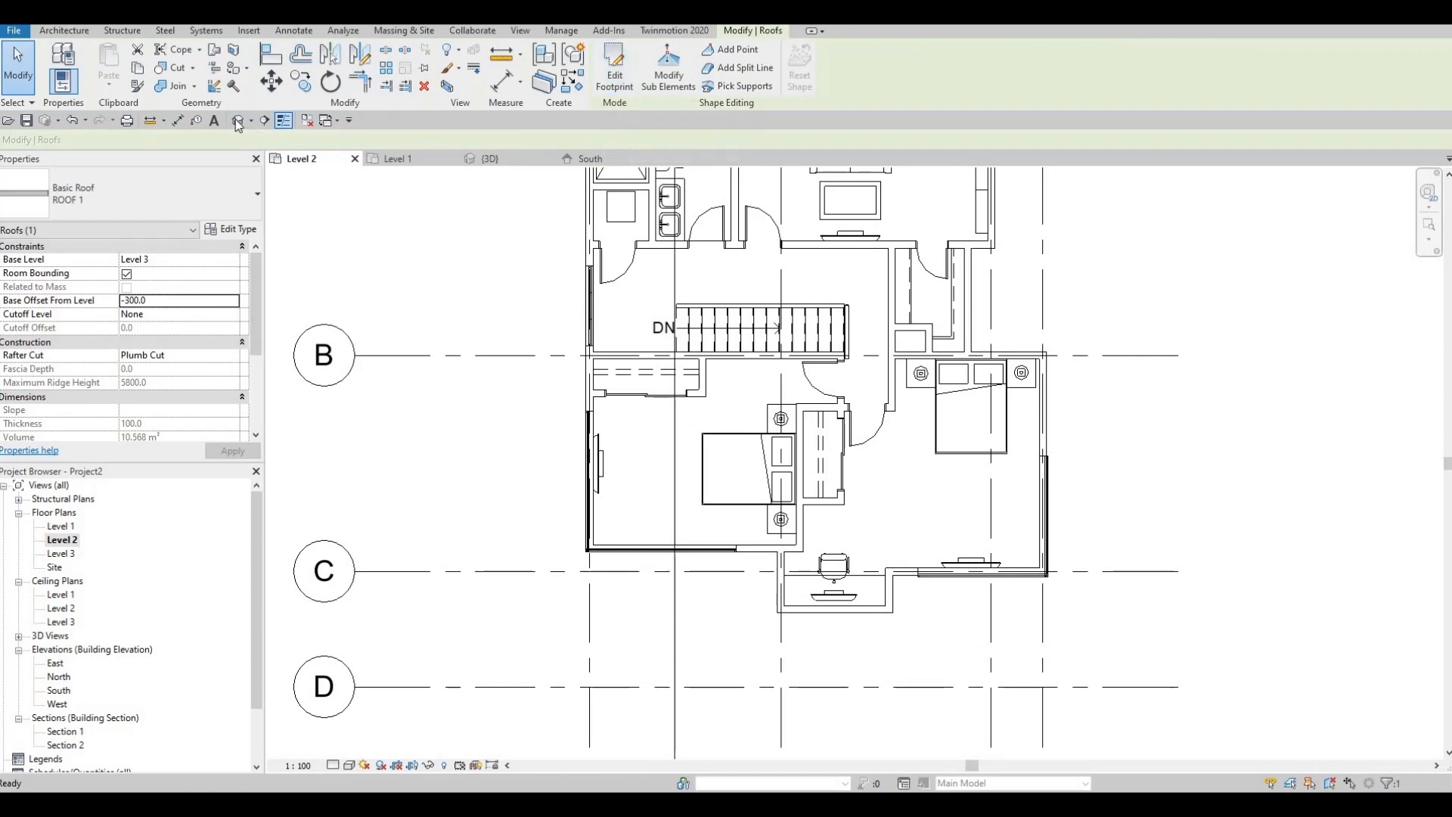
Inspect the new roof from above in the 3D view and clear the selection
left_click(488, 159)
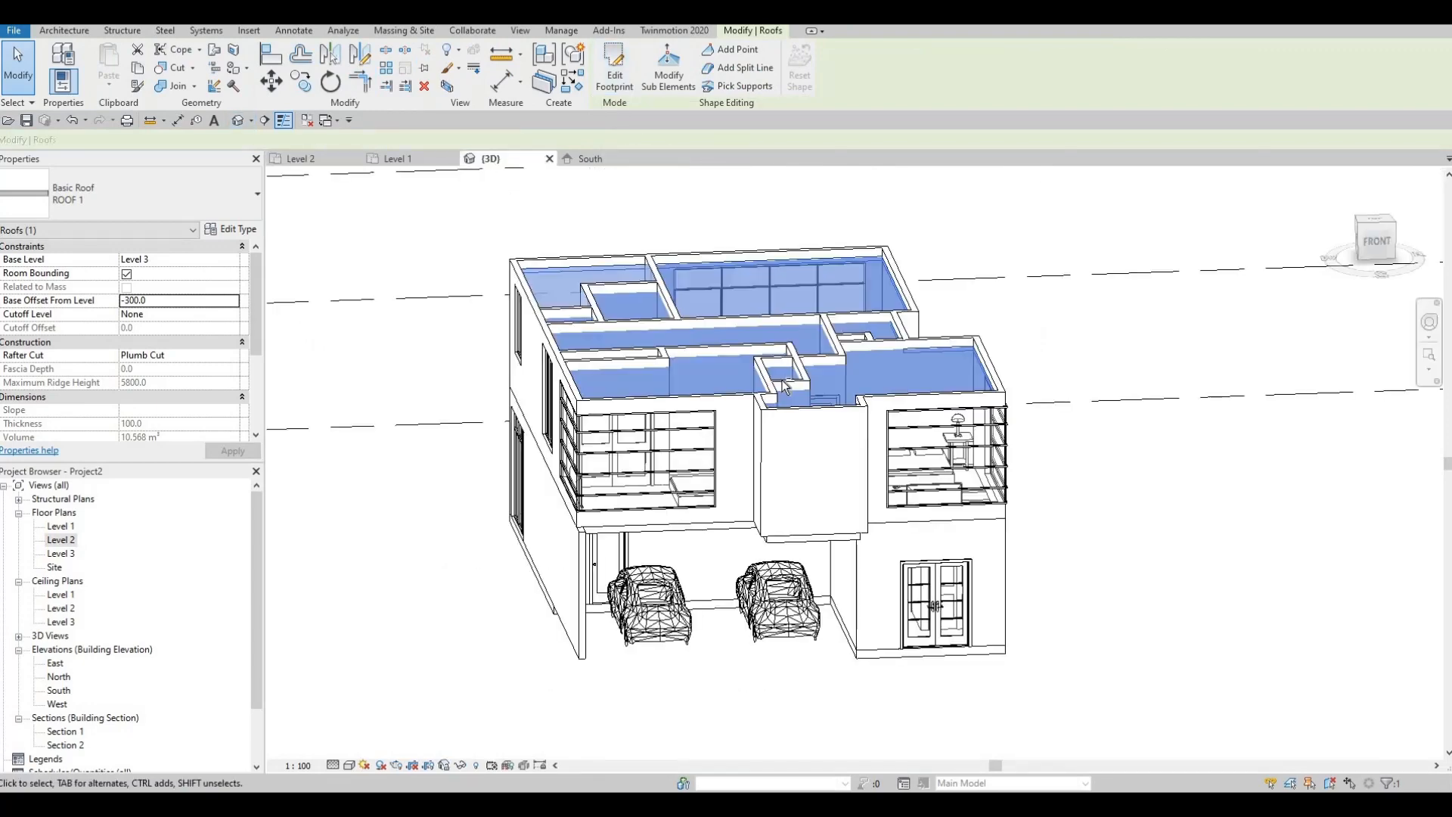
middle_click_drag(740, 441, 798, 263, "shift")
key("shift+Escape")
key("Escape")
key("Escape")
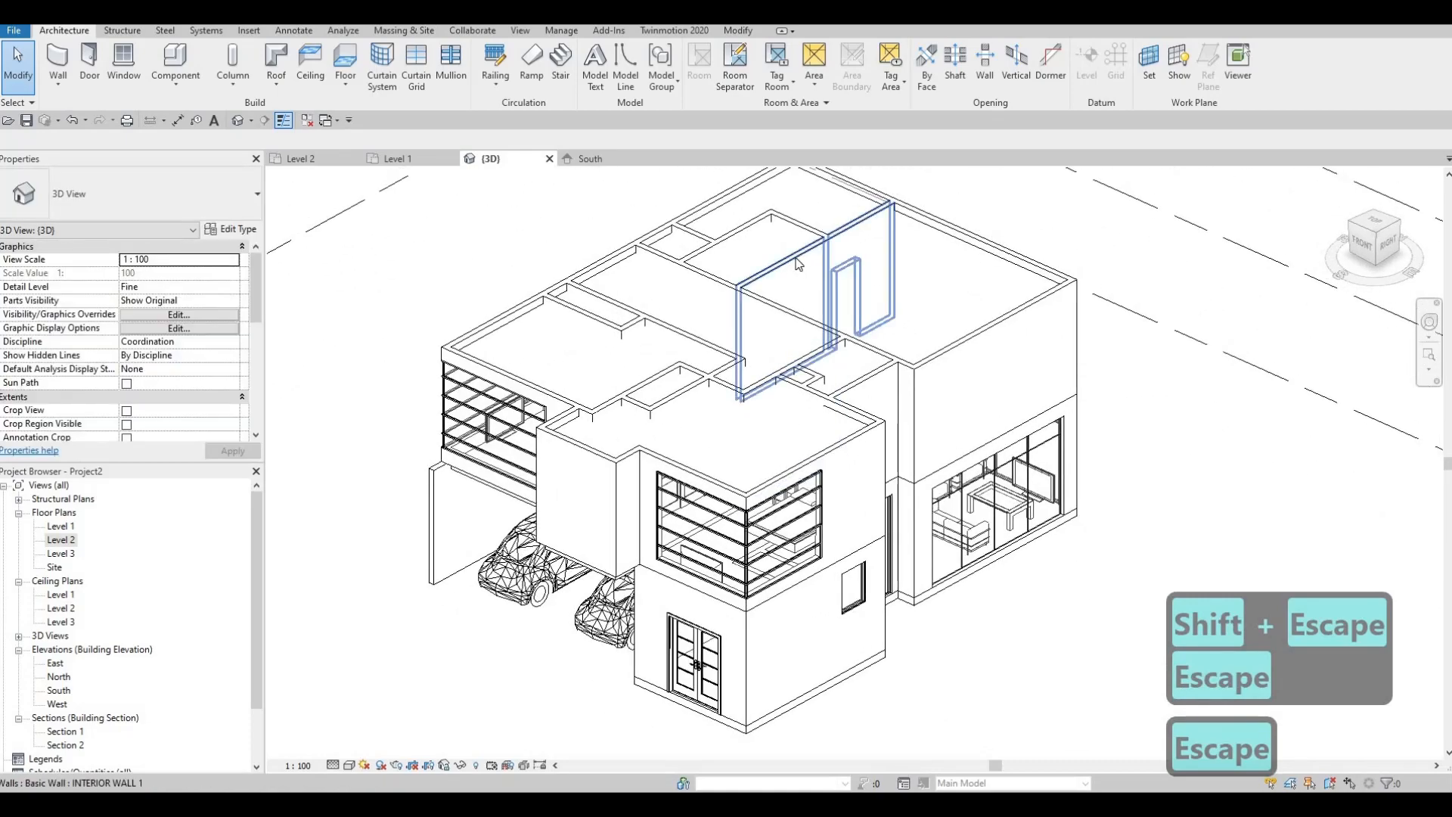
left_click(809, 242)
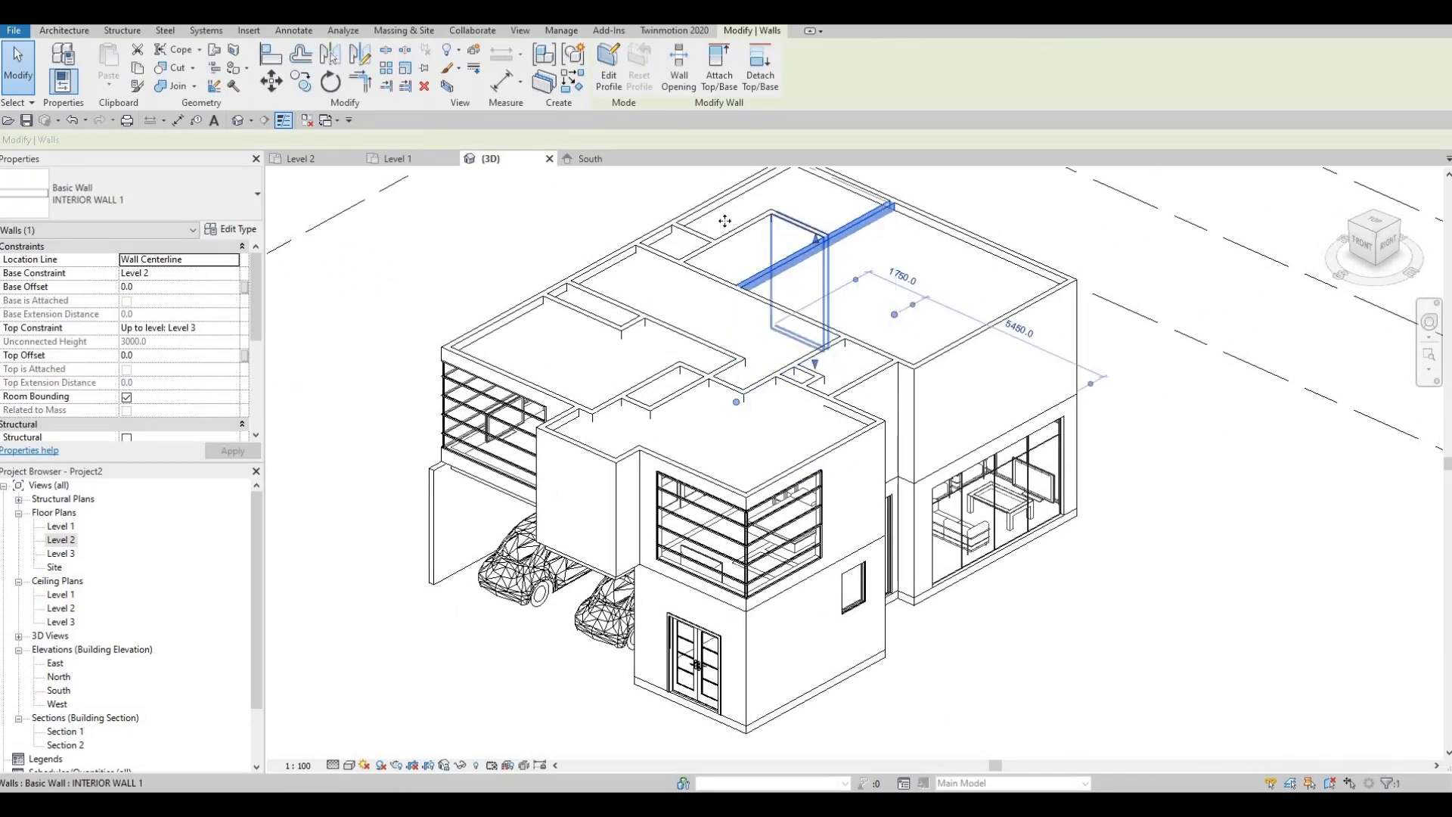
left_click(791, 220, "ctrl")
left_click(719, 232, "ctrl")
left_click(727, 229, "ctrl")
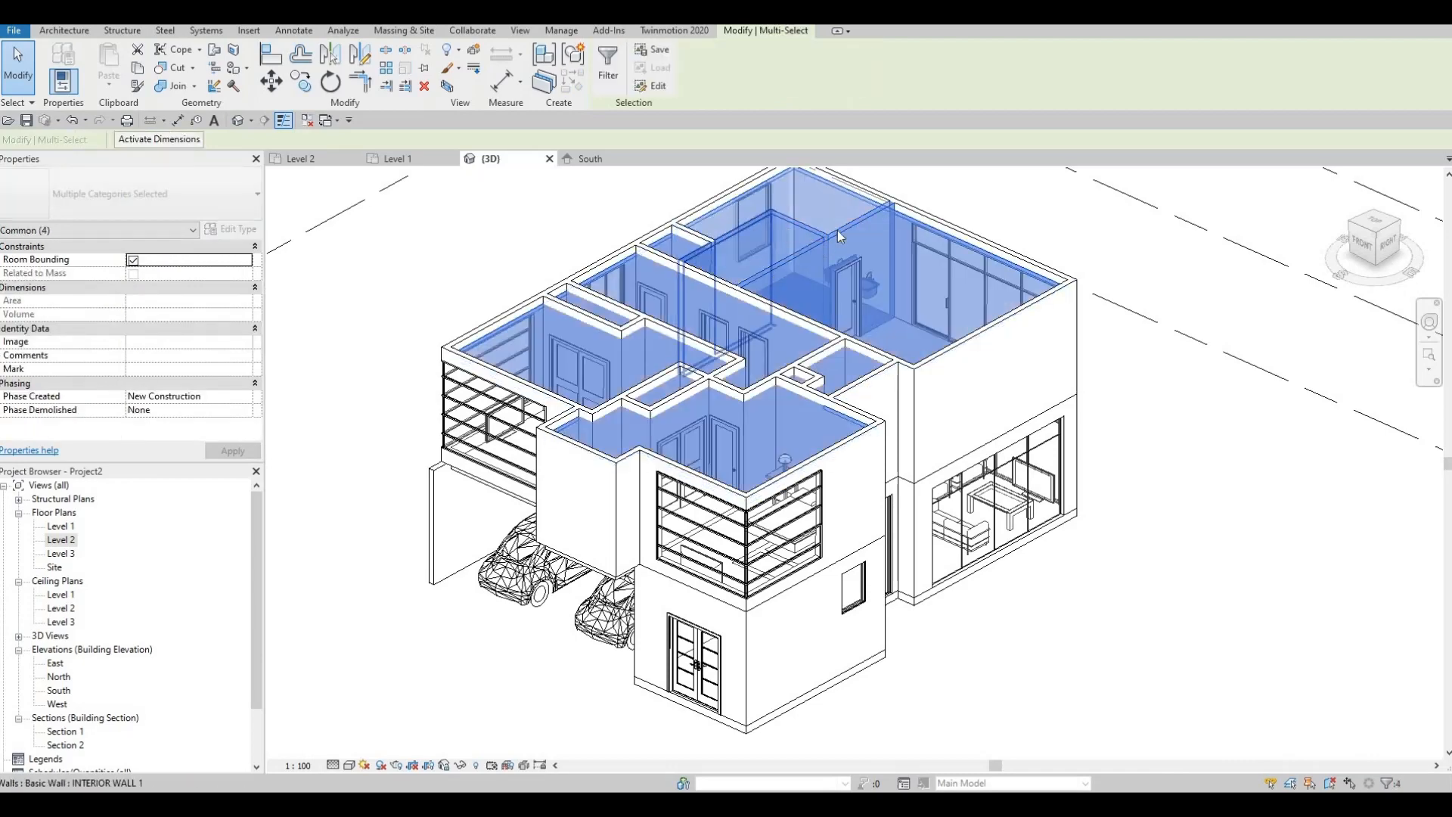
key("Escape")
Select the second-floor interior walls around the rear rooms, along the corridor and around the small shaft beside it
scroll(727, 227, "up", 2)
left_click(860, 274)
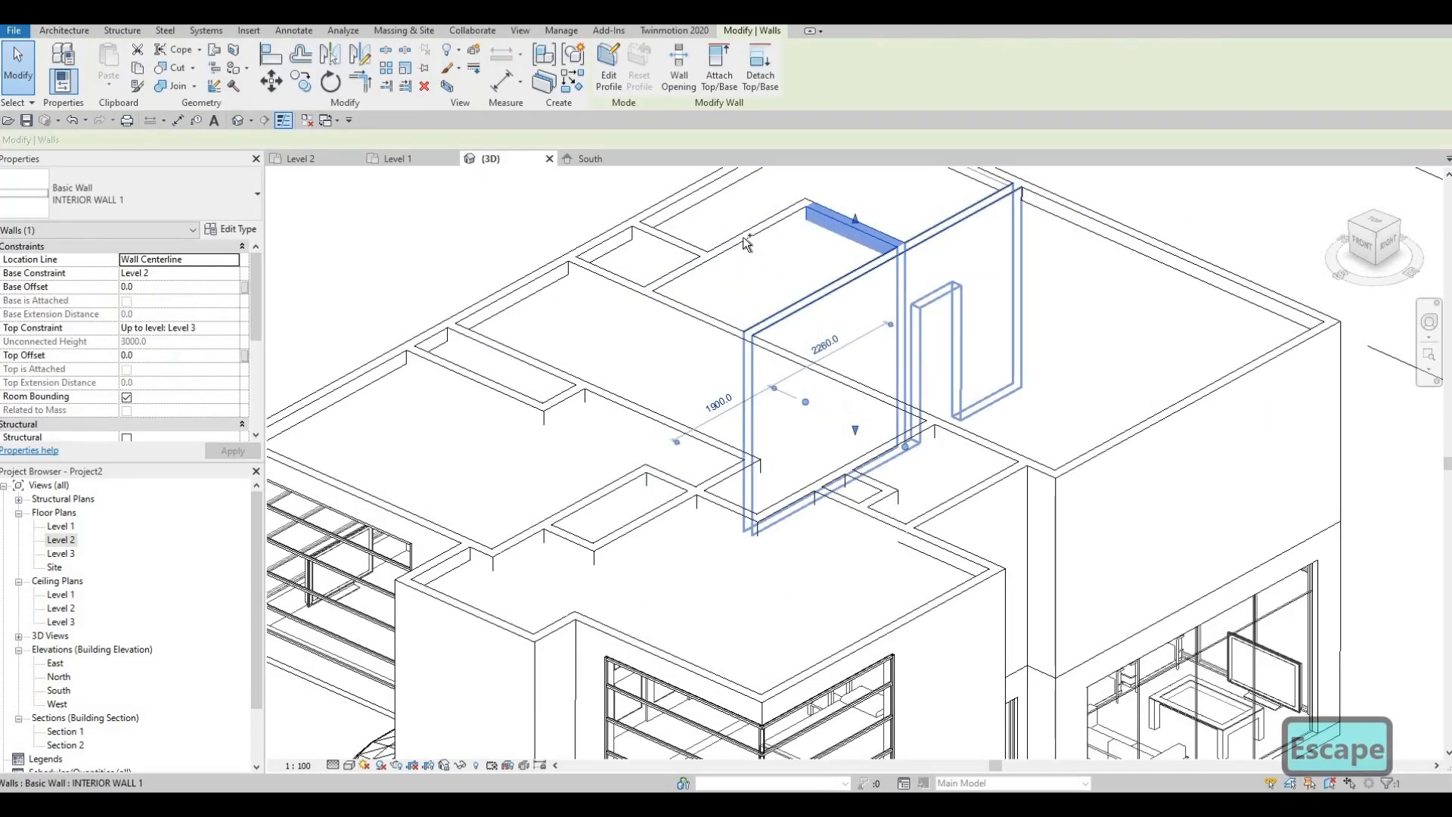
key("Tab")
left_click(745, 236)
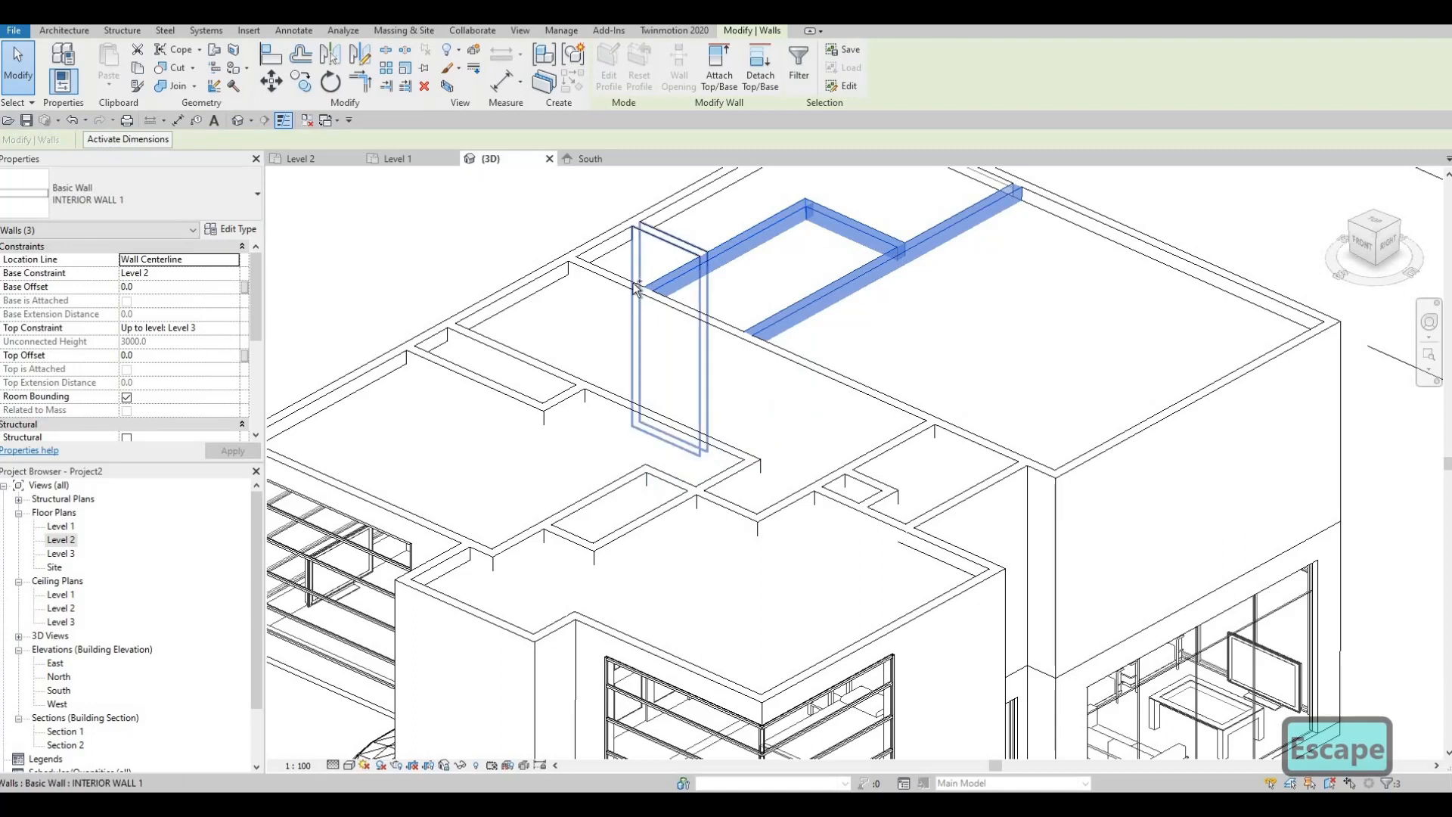
left_click(680, 240, "ctrl")
left_click(668, 297, "ctrl")
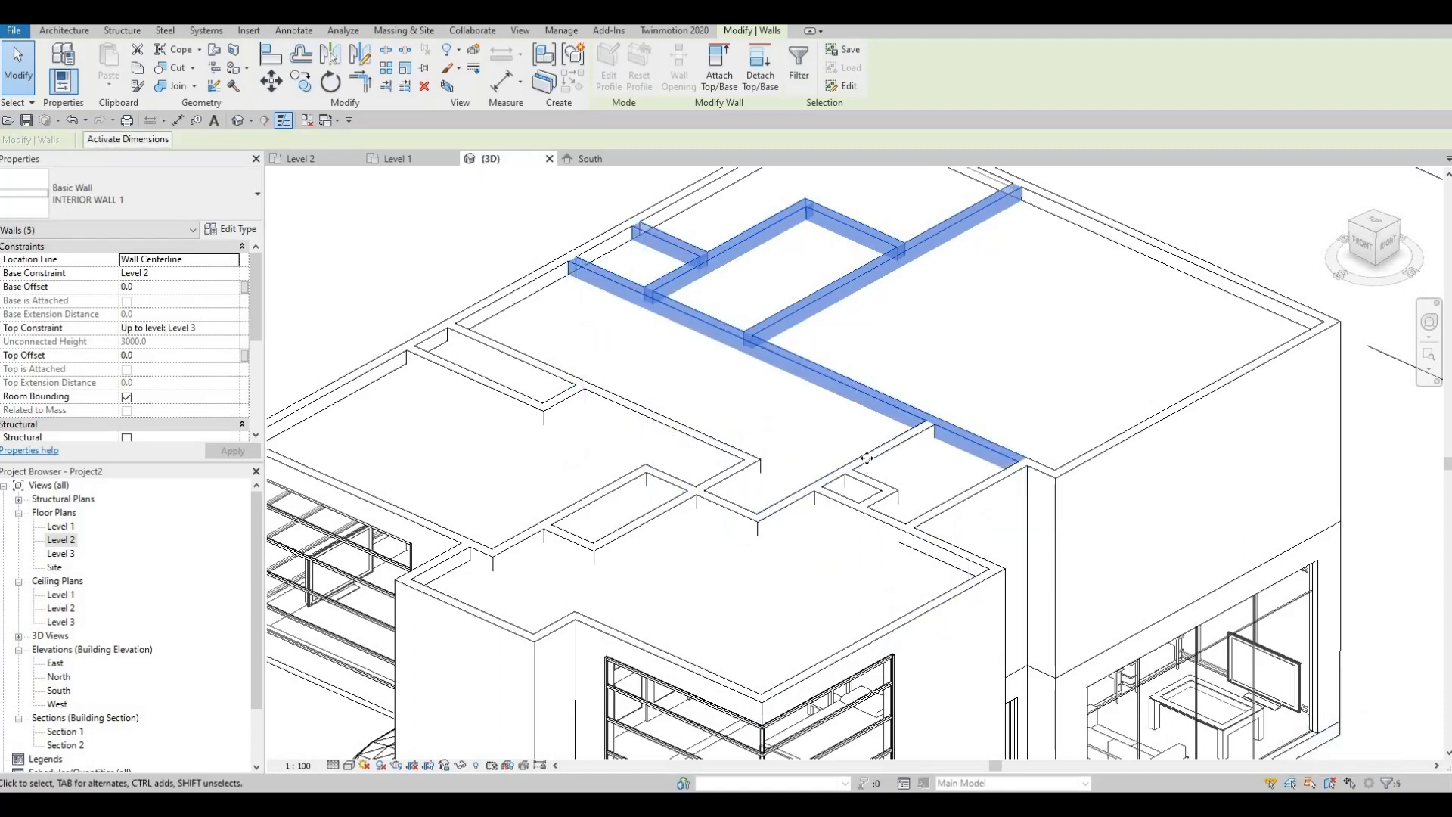
left_click(851, 480, "ctrl")
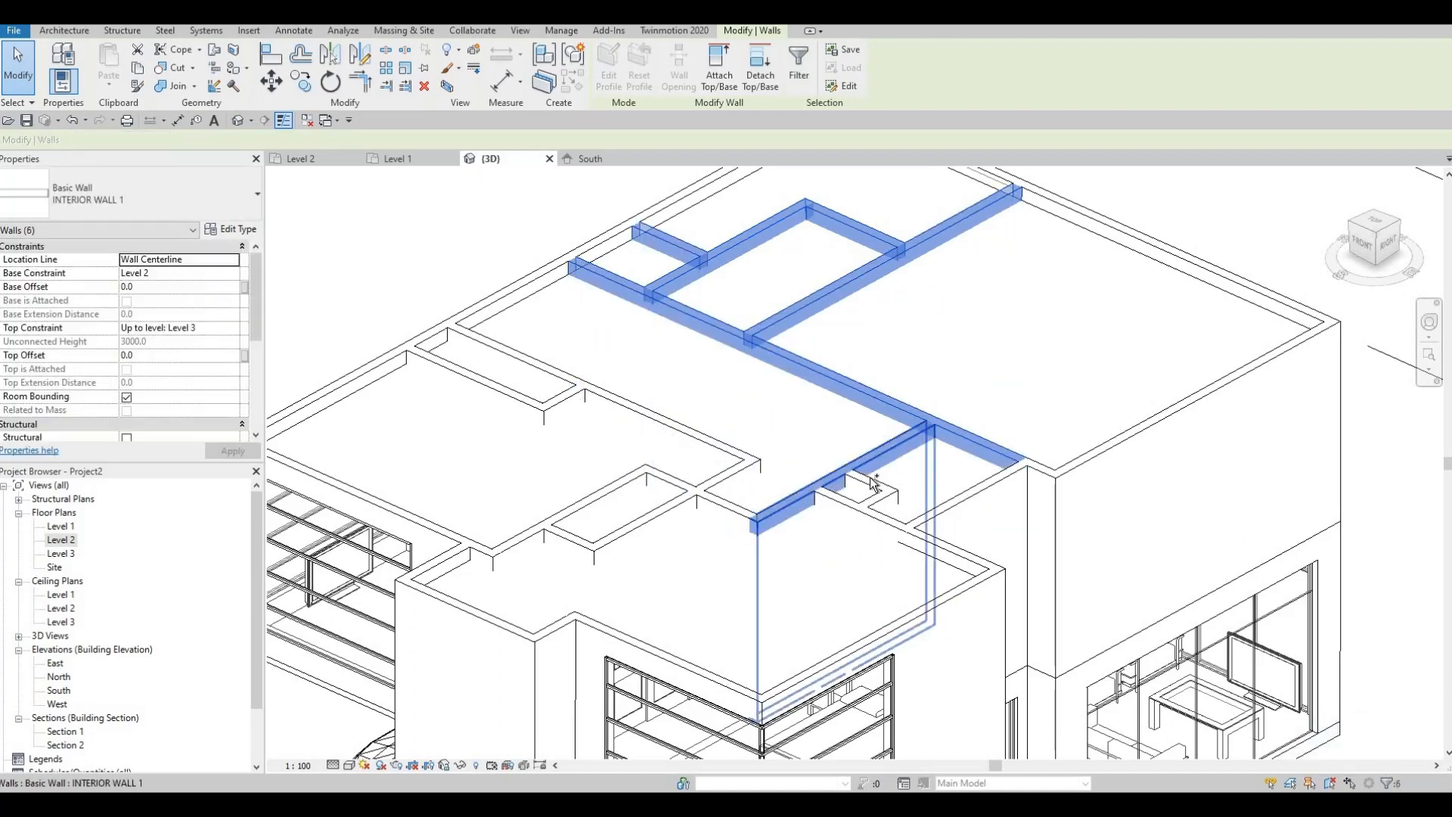
left_click(849, 503, "ctrl")
left_click(884, 524, "ctrl")
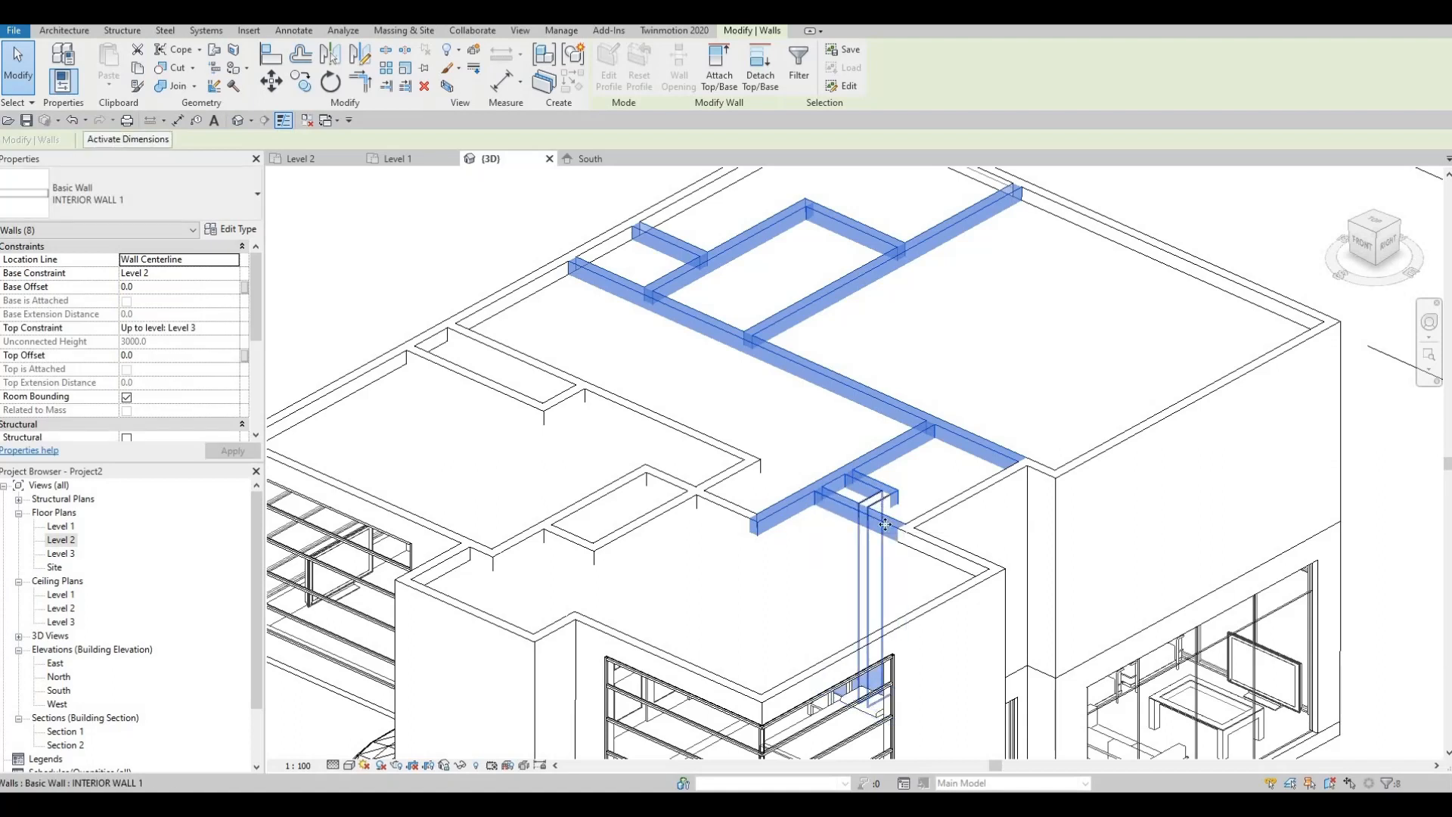
Add the remaining interior partition and closet walls of the front bedrooms to the selection and attach their tops to the roof
left_click(732, 508, "ctrl")
left_click(736, 476, "ctrl")
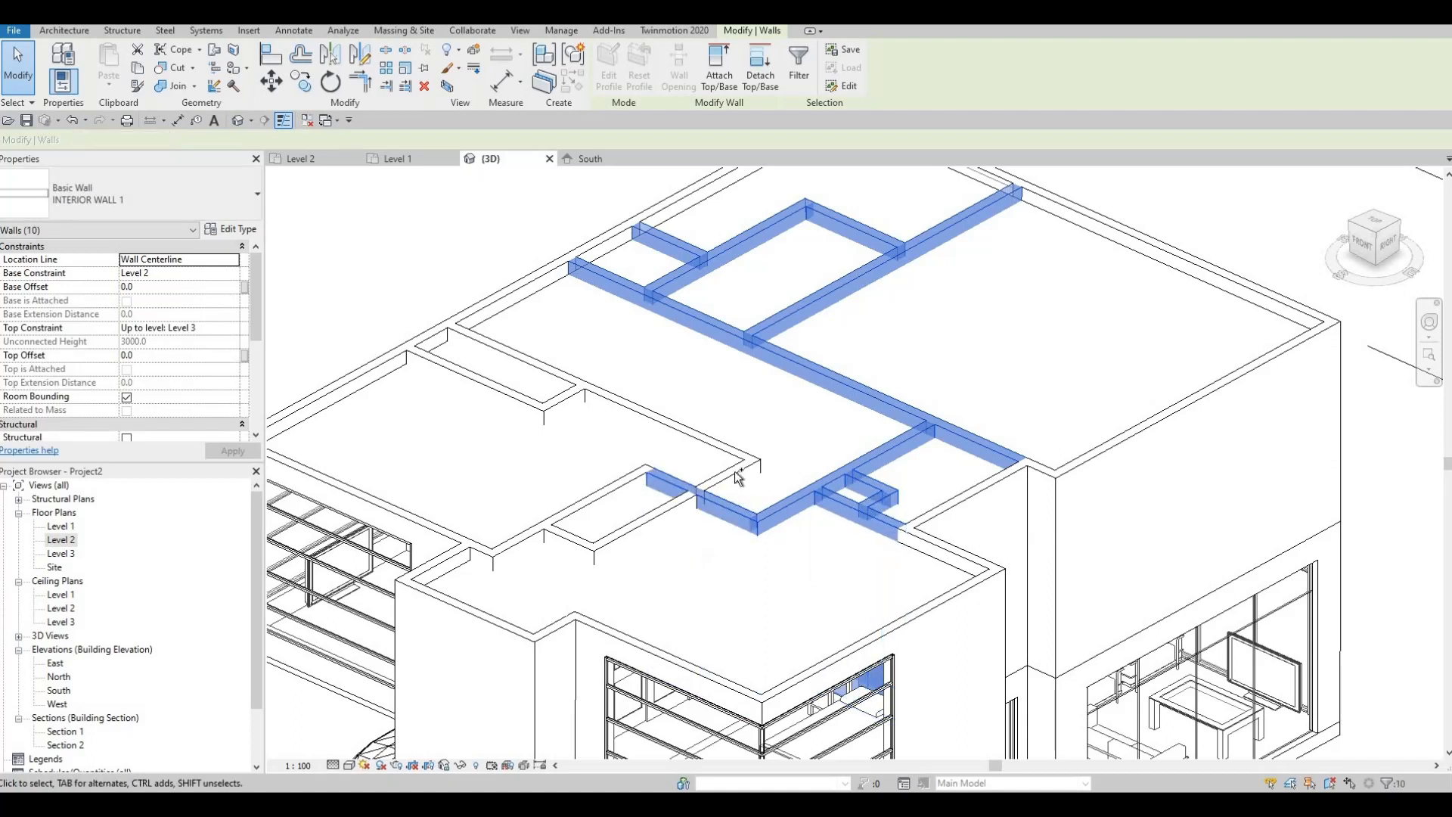
left_click(723, 447, "ctrl")
left_click(543, 394, "ctrl")
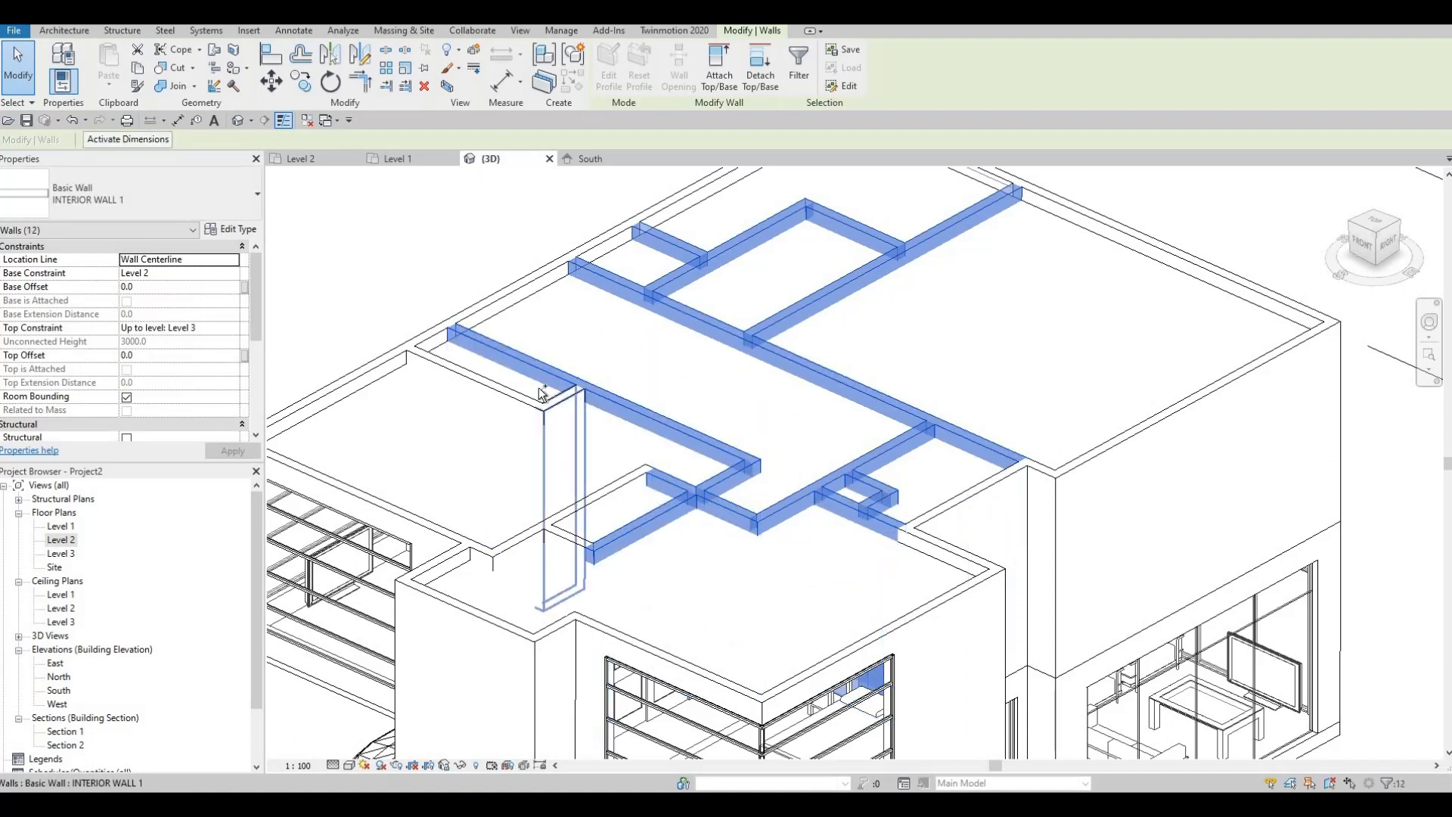
left_click(491, 388, "ctrl")
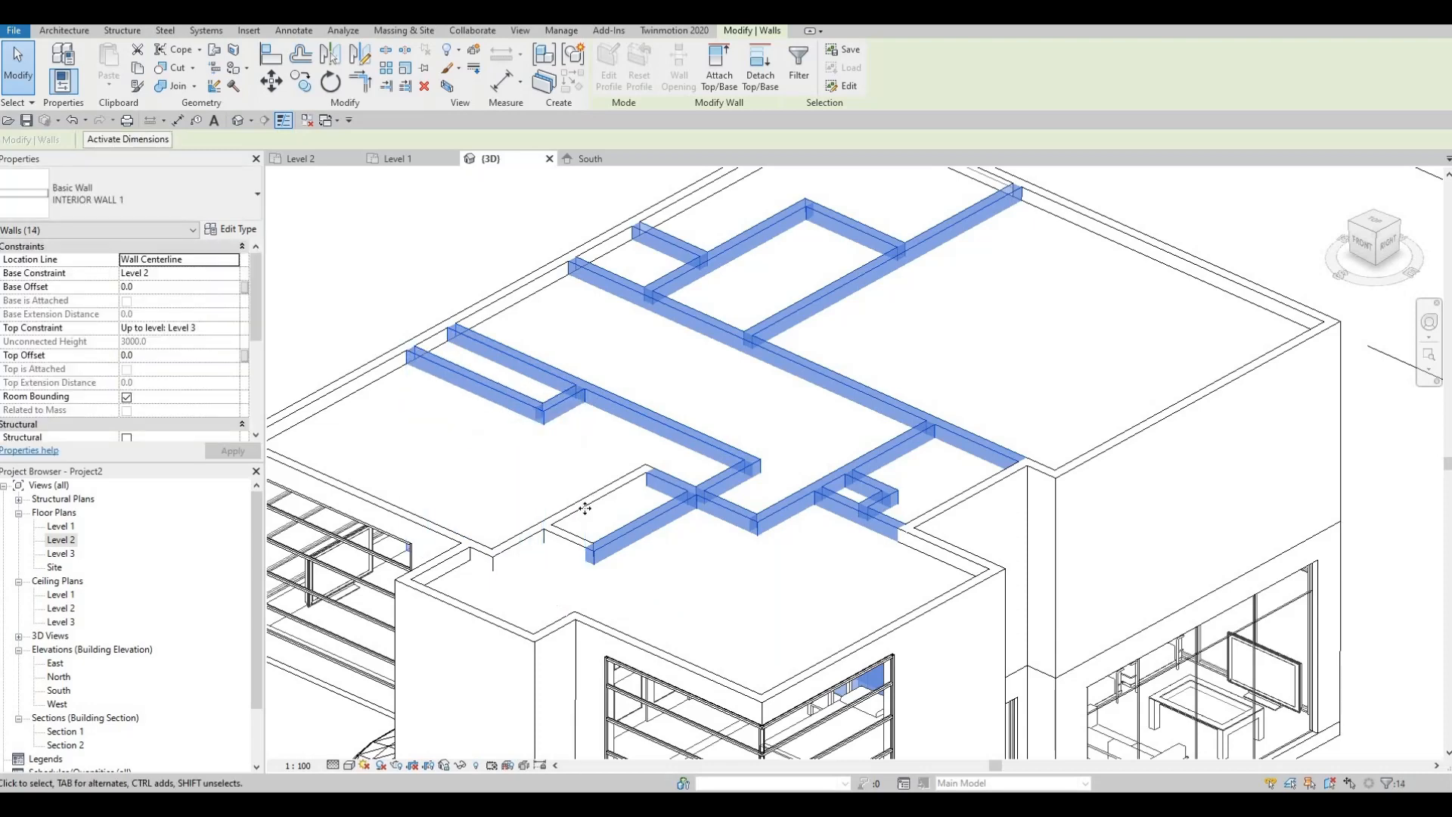
left_click(585, 500, "ctrl")
left_click(572, 534, "ctrl")
left_click(516, 541, "ctrl")
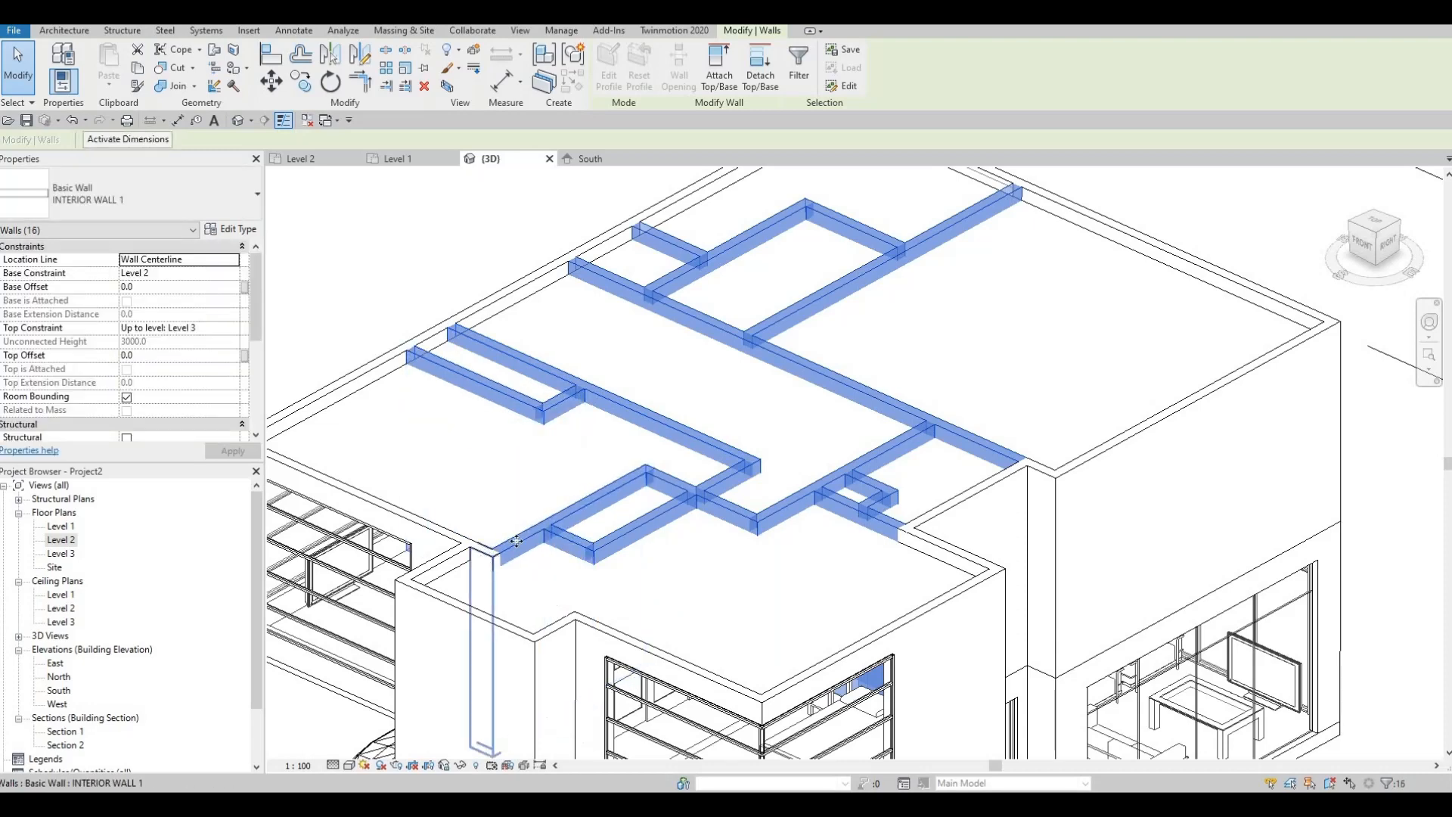
scroll(784, 401, "down", 4)
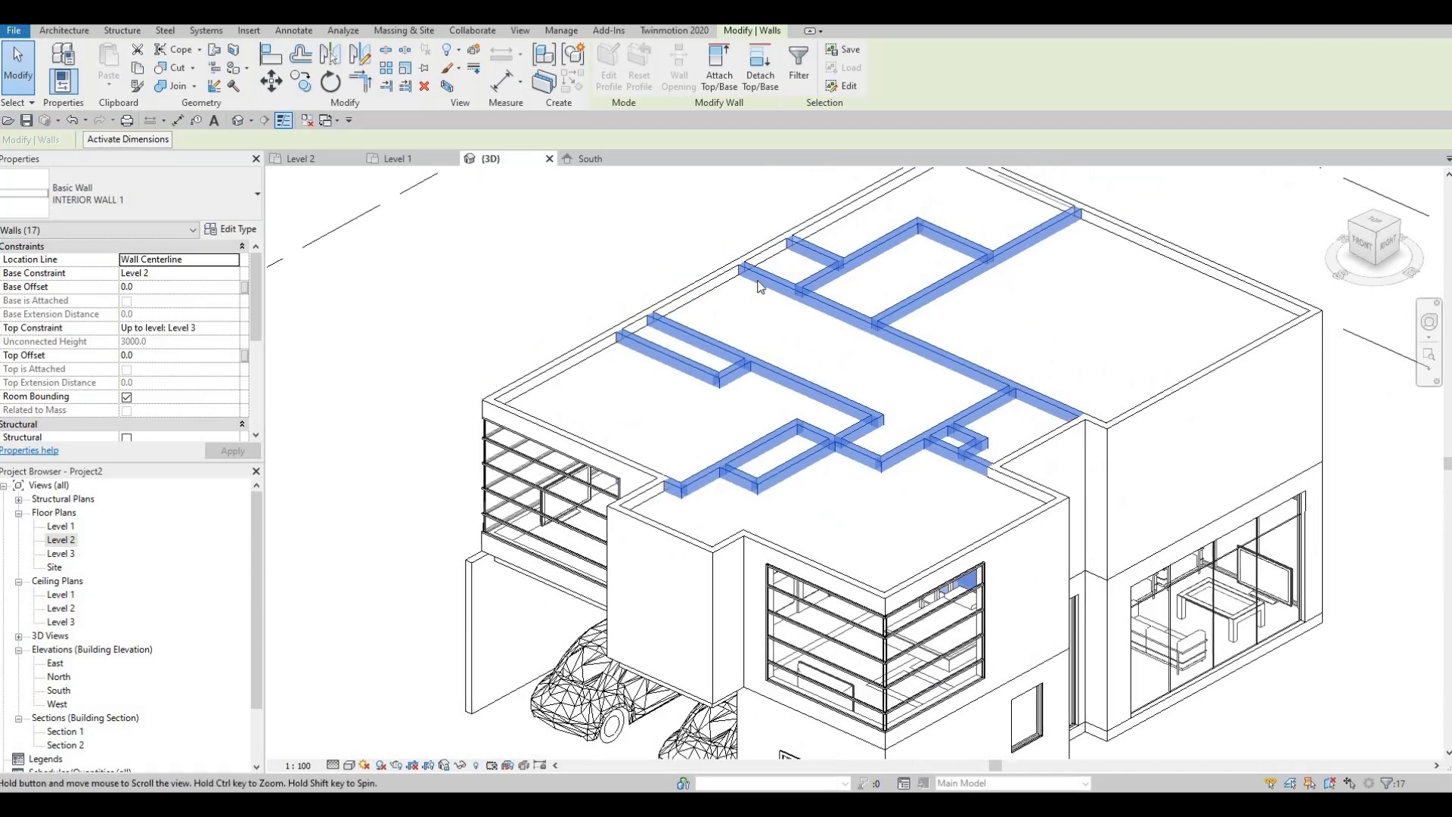
left_click(737, 63)
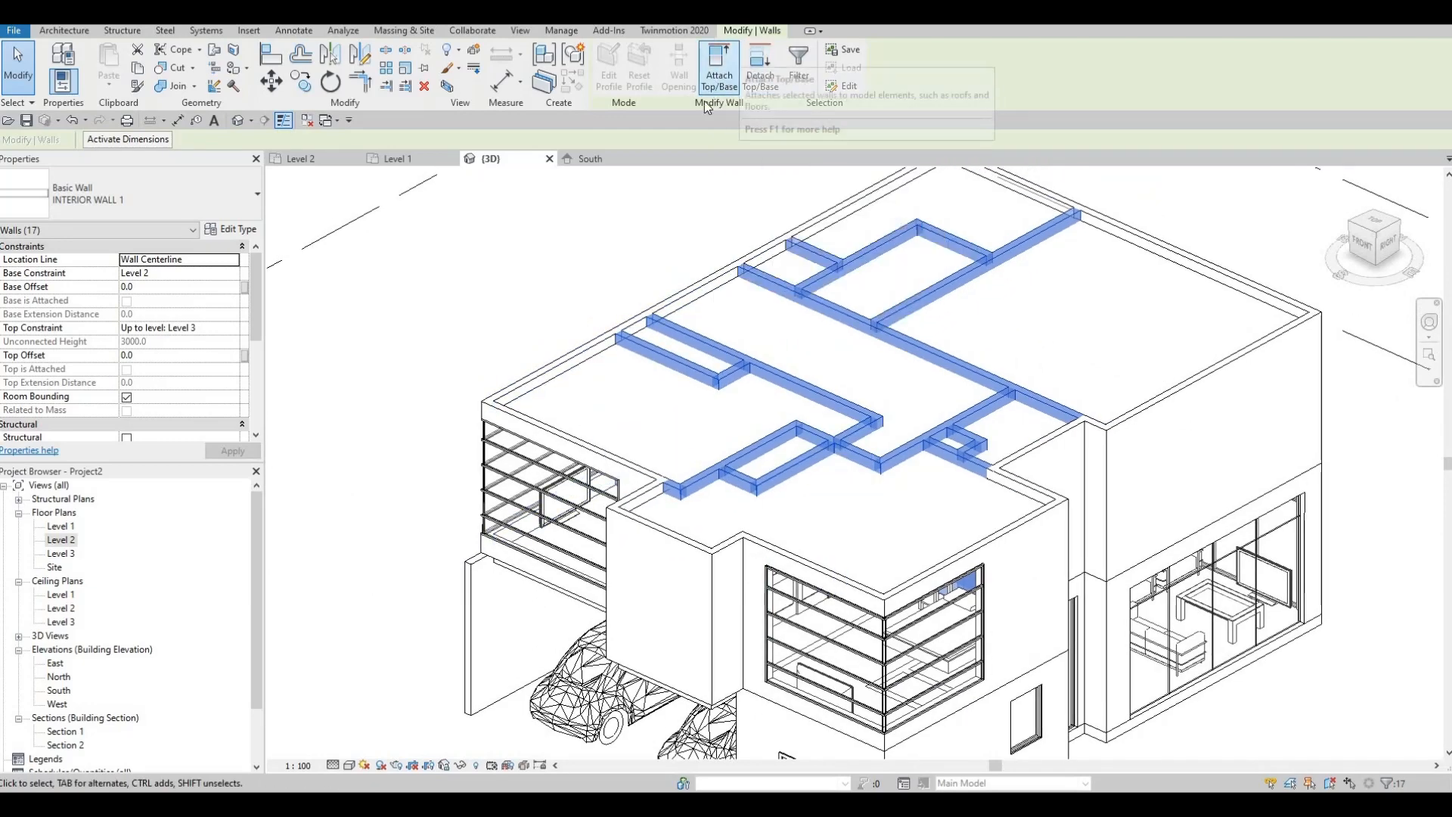
left_click(547, 384)
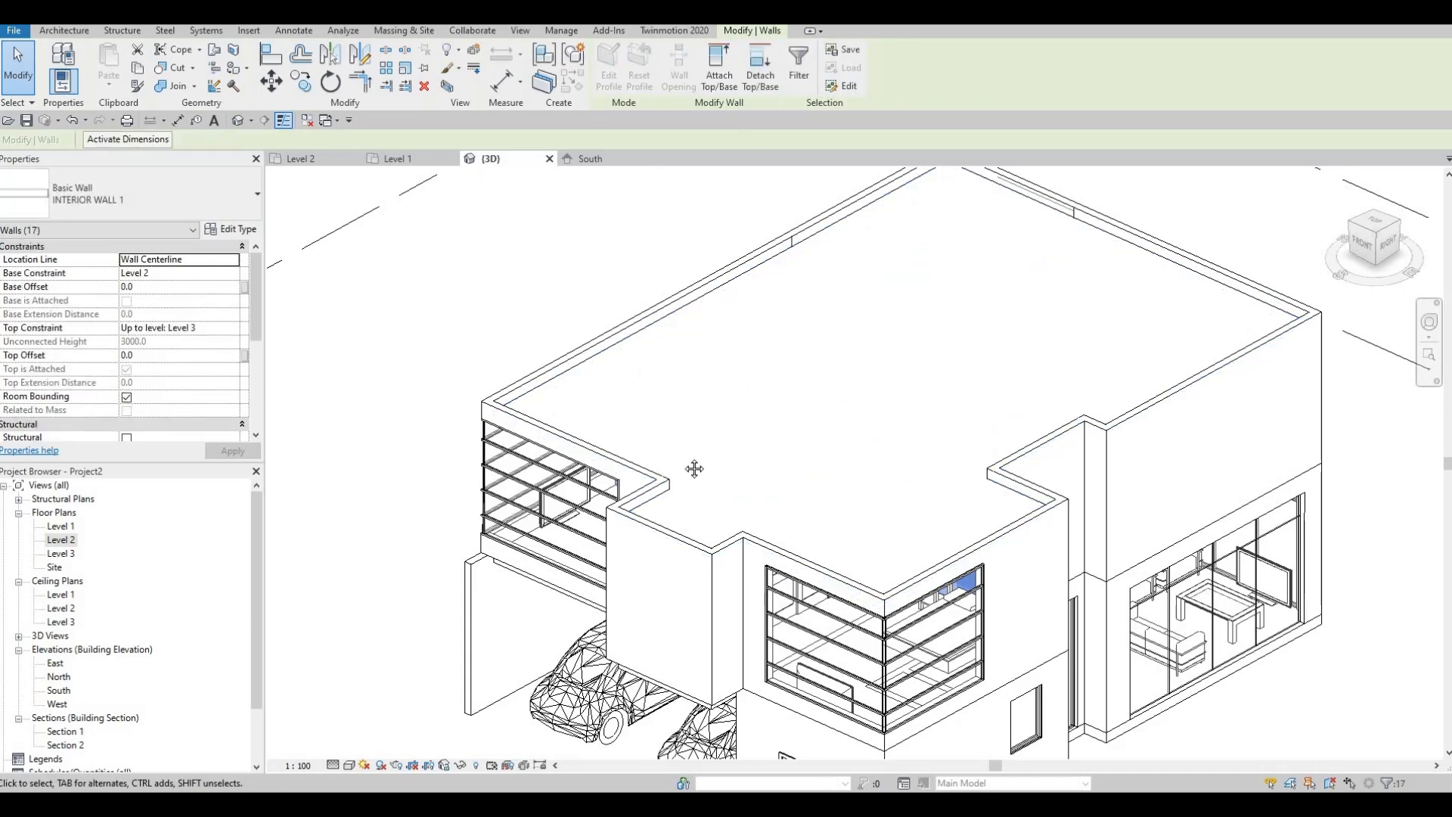
Set the 3D view's visual style to Consistent Colors
middle_click_drag(776, 344, 669, 458)
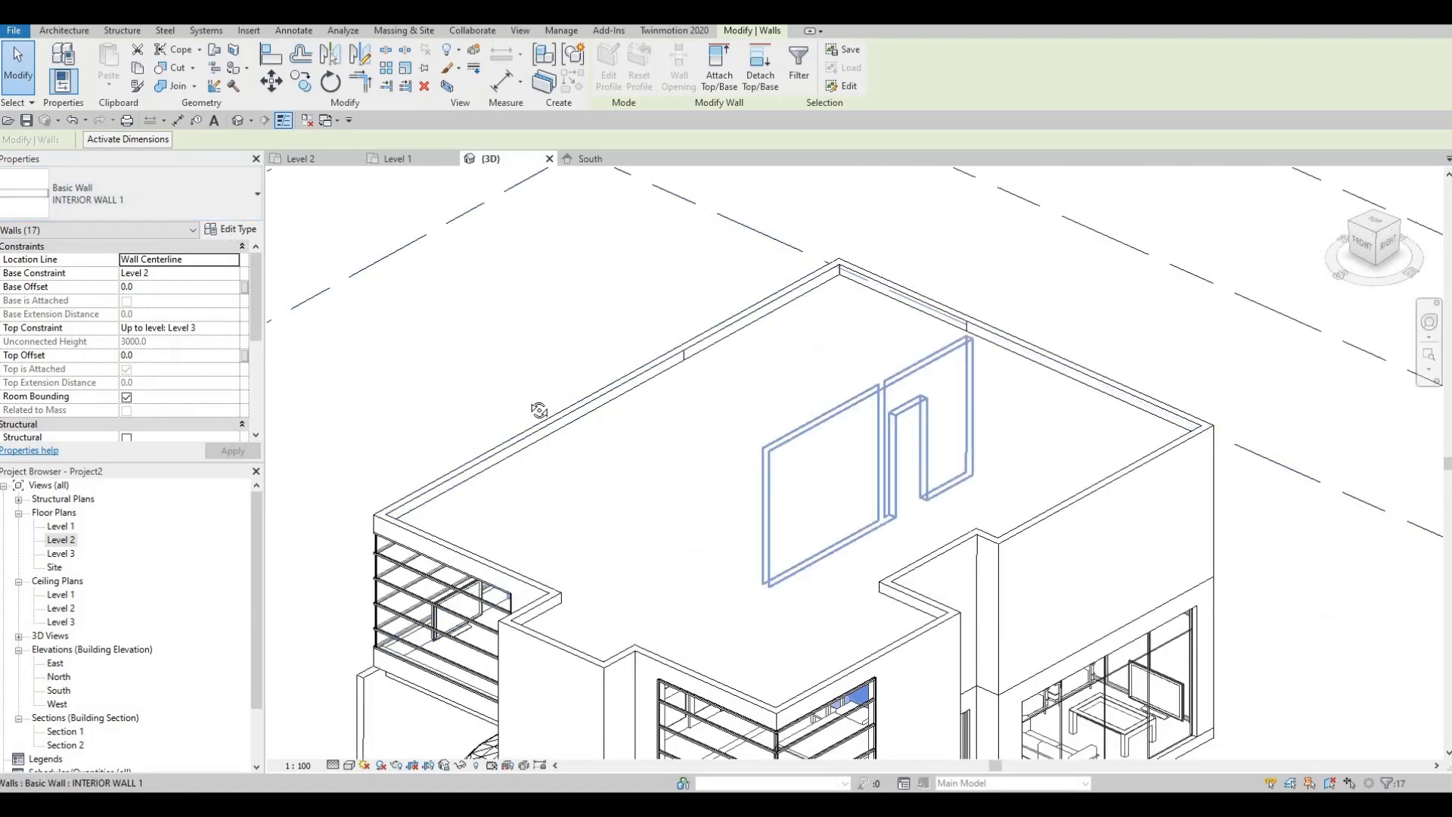
middle_click_drag(778, 454, 520, 570, "shift")
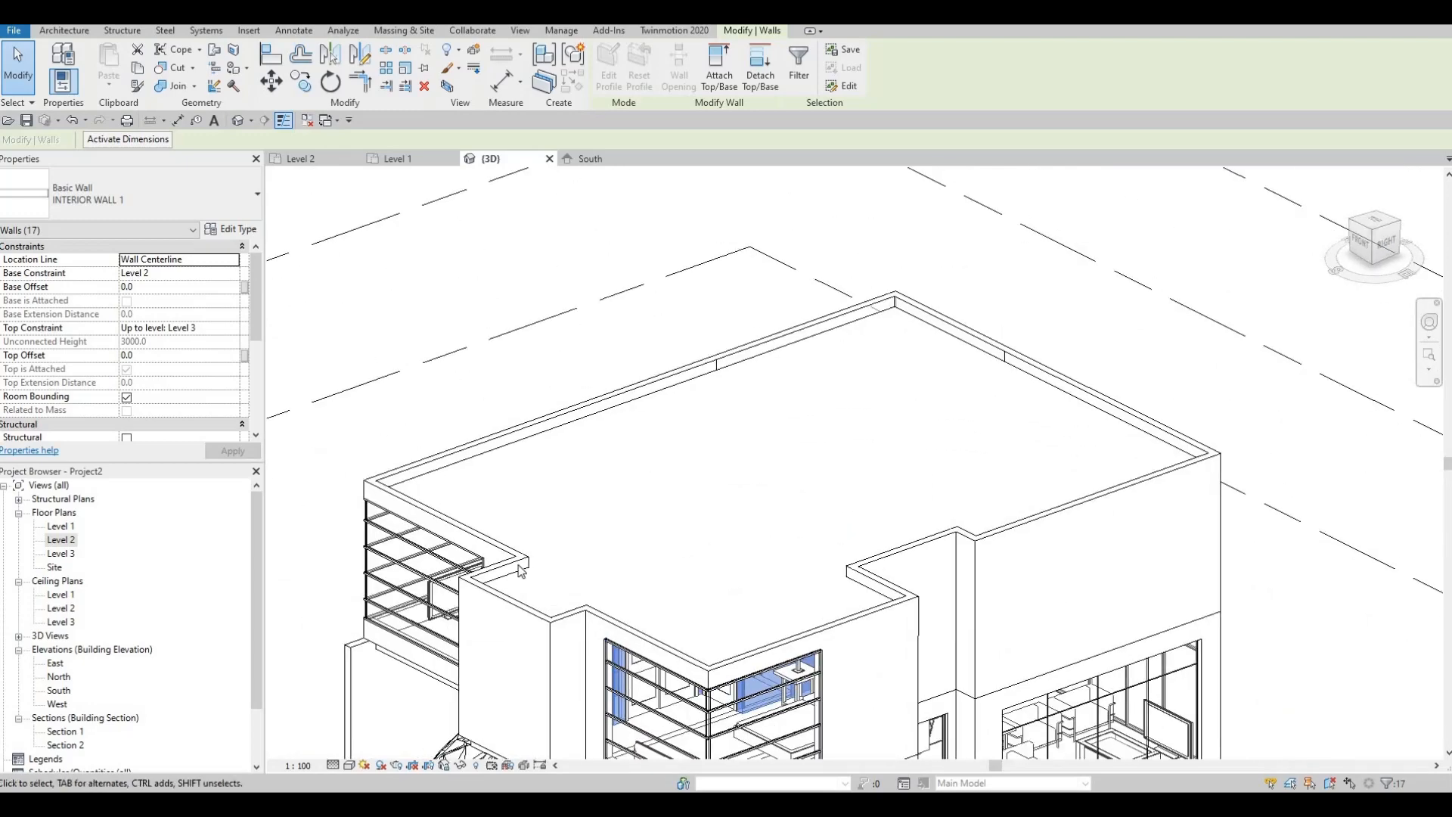
left_click(335, 766)
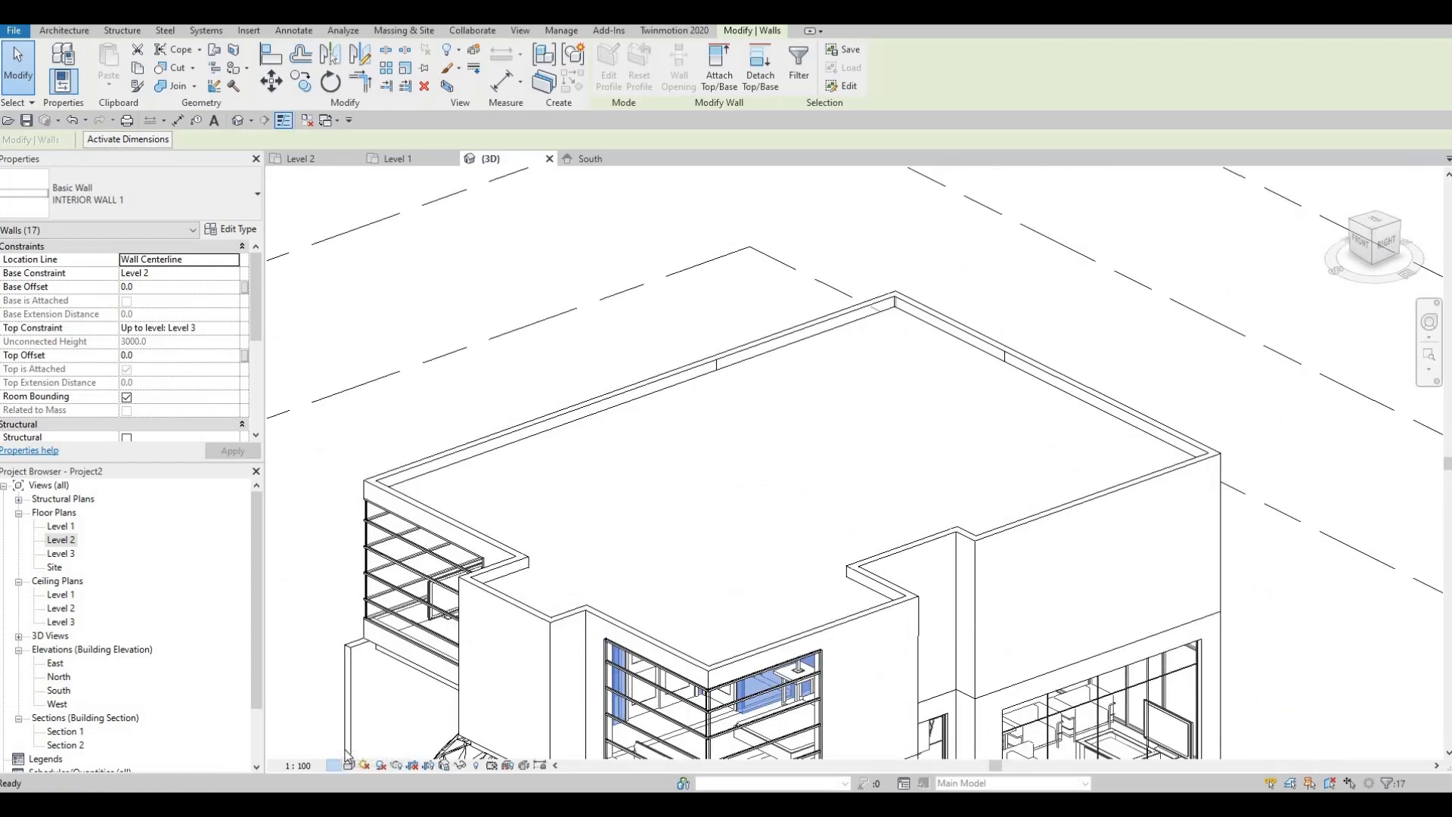
left_click(358, 748)
left_click(350, 766)
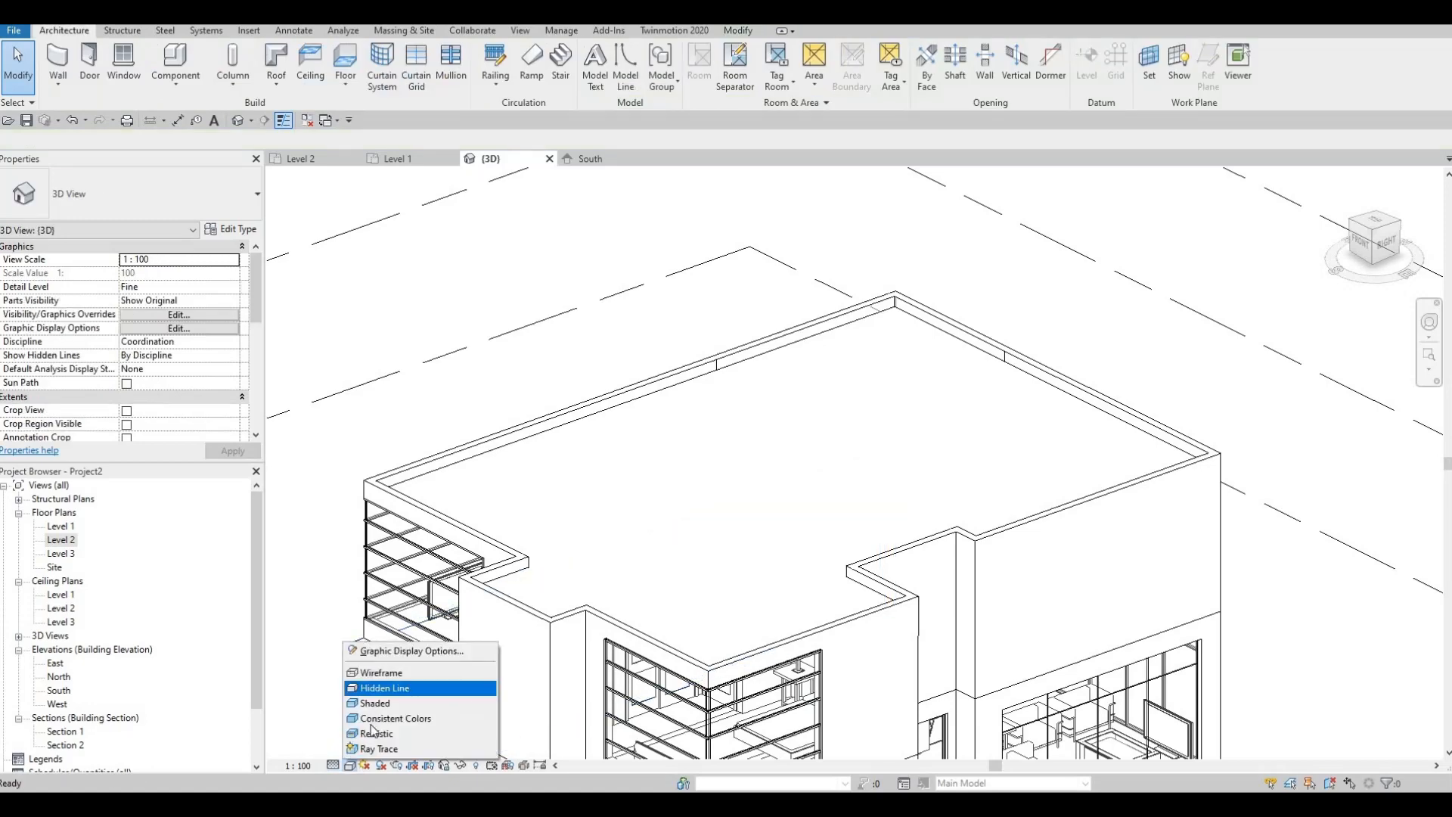
left_click(424, 717)
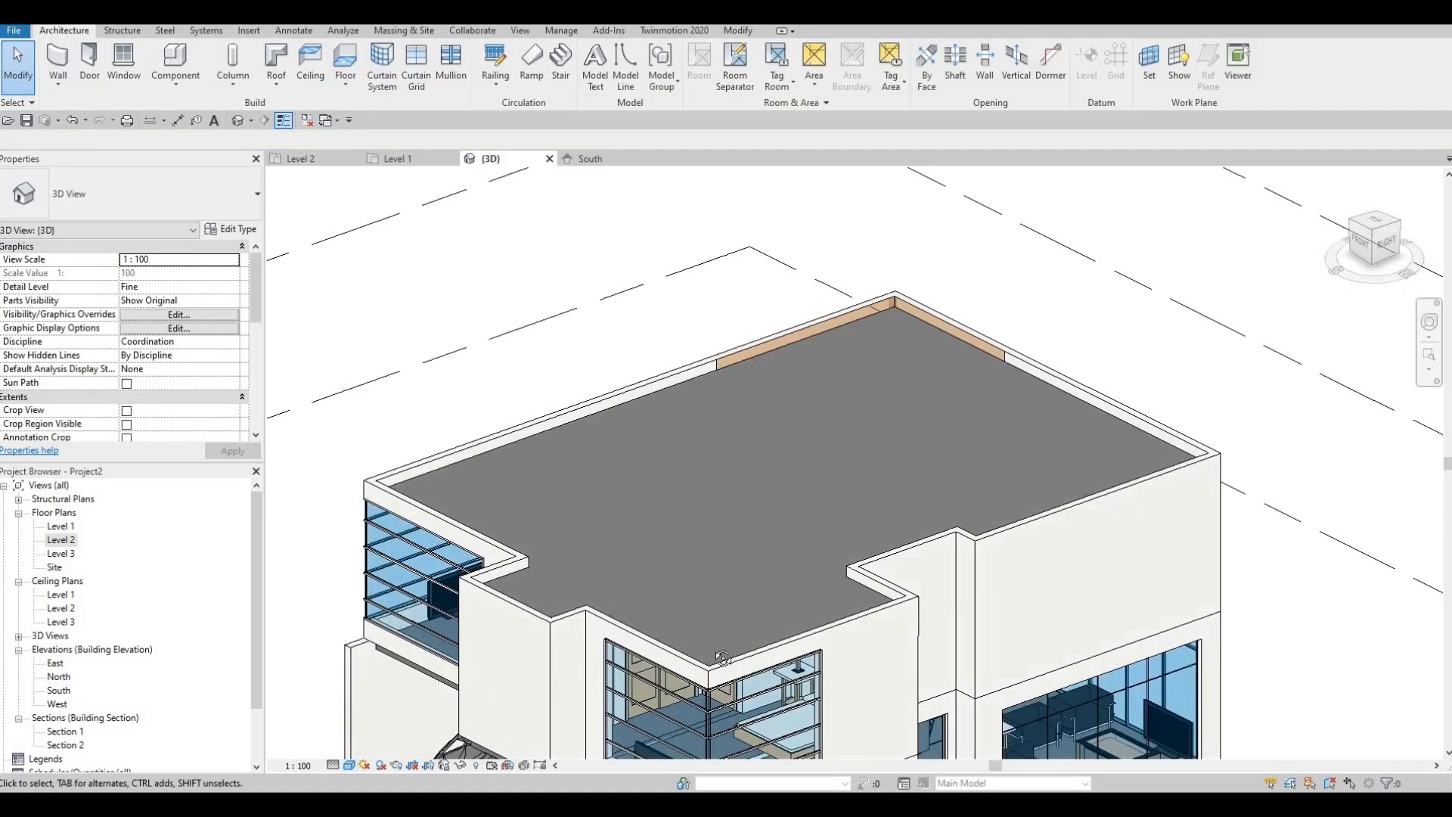
Try to pick the orange inner face of the exterior wall above the roof at the rear corner
middle_click_drag(723, 657, 616, 481, "shift")
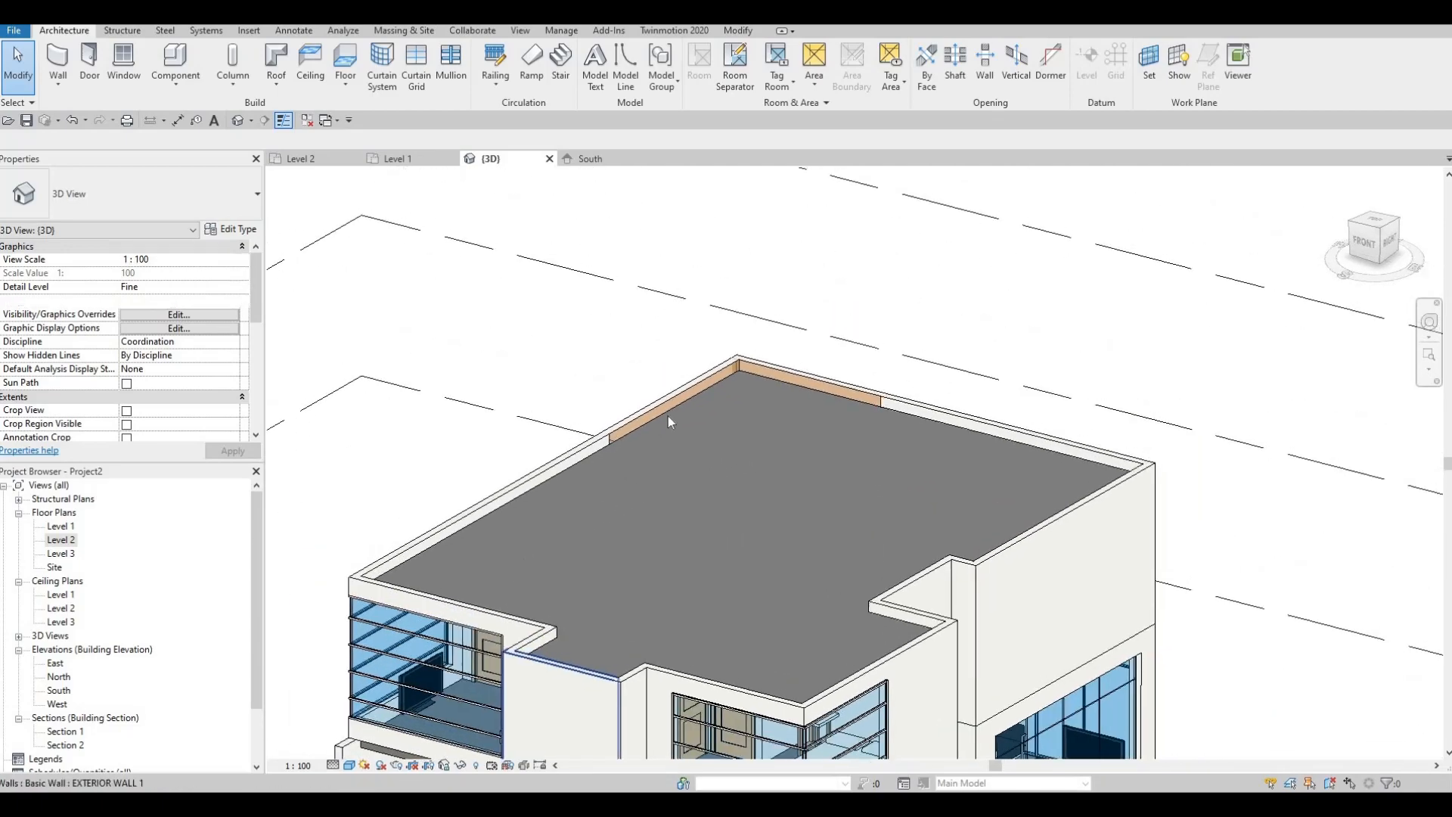
scroll(652, 427, "up", 2)
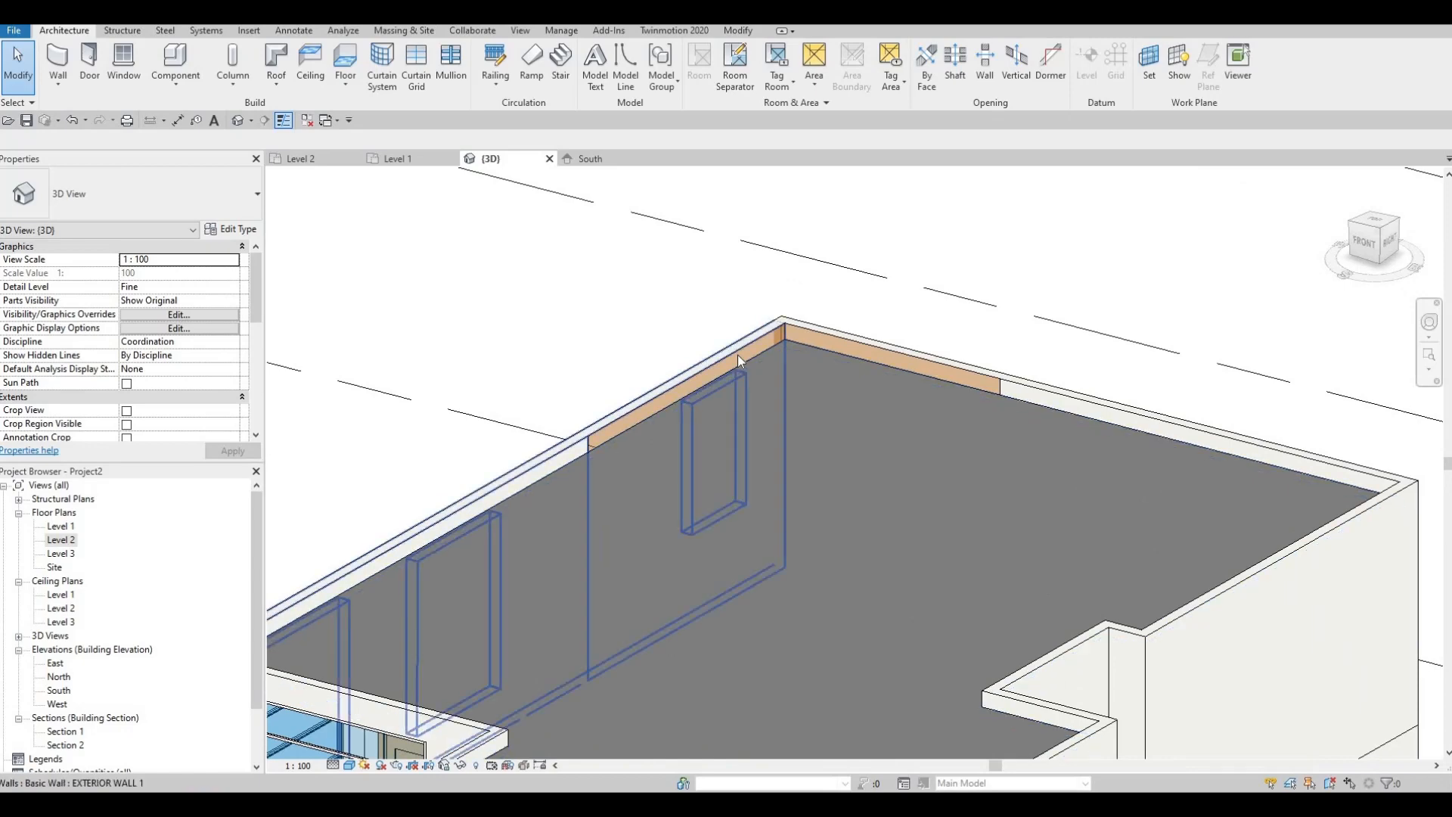
scroll(710, 414, "down", 3)
scroll(687, 398, "up", 4)
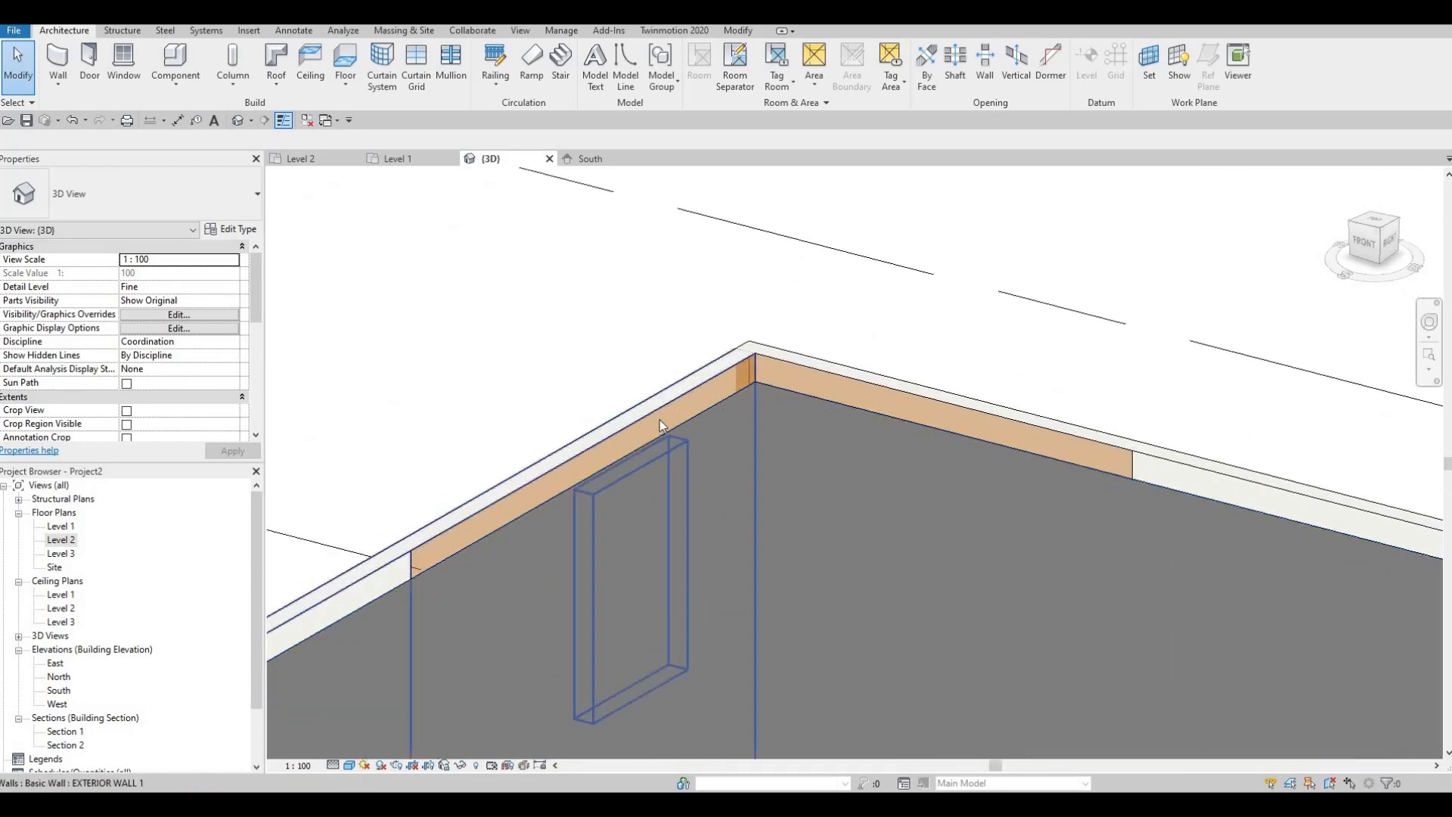
key("Escape")
left_click(661, 409)
key("Escape")
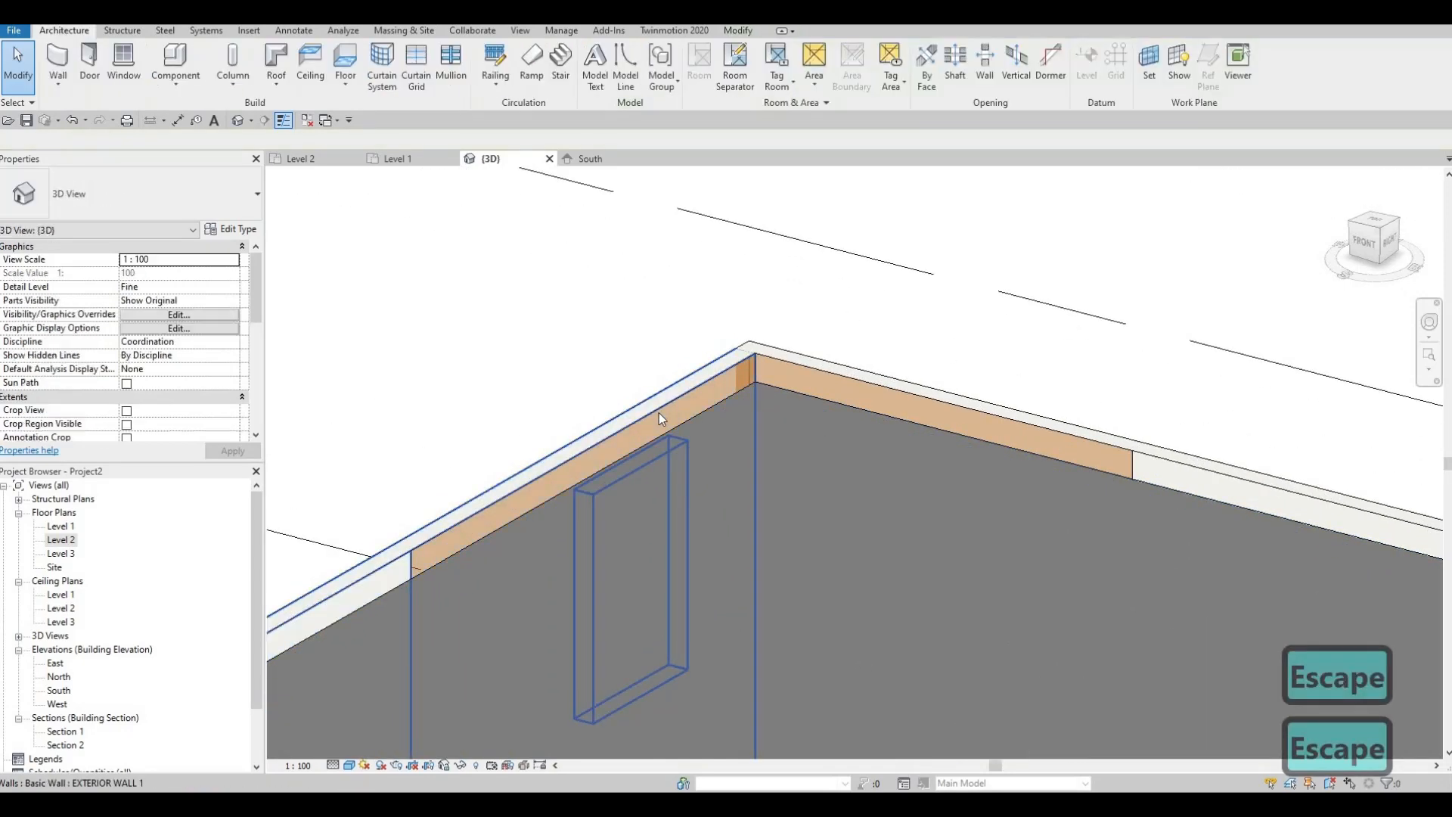
key("Tab")
key("Tab")
key("Tab")
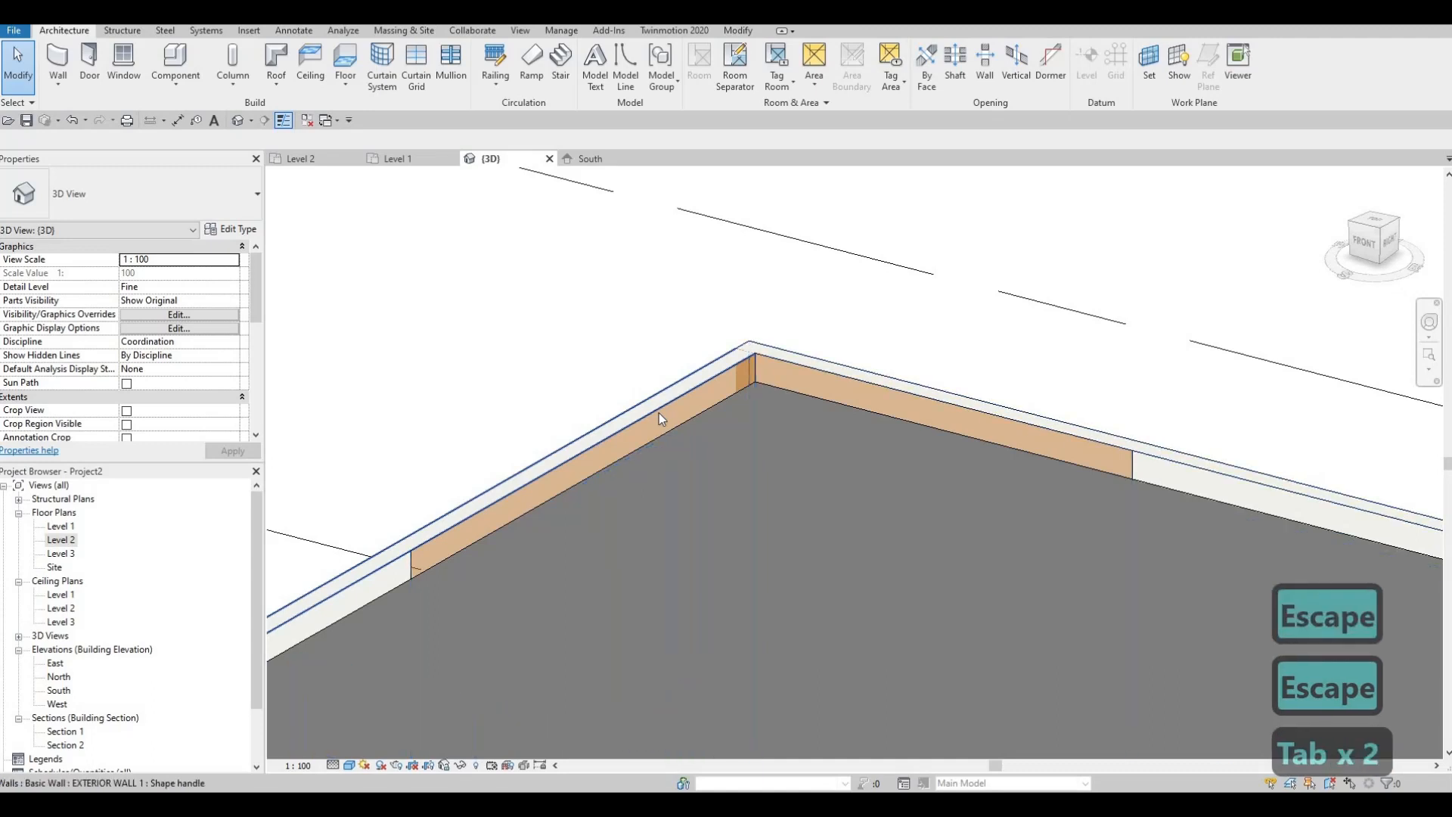
key("Tab")
key("Tab")
key("Escape")
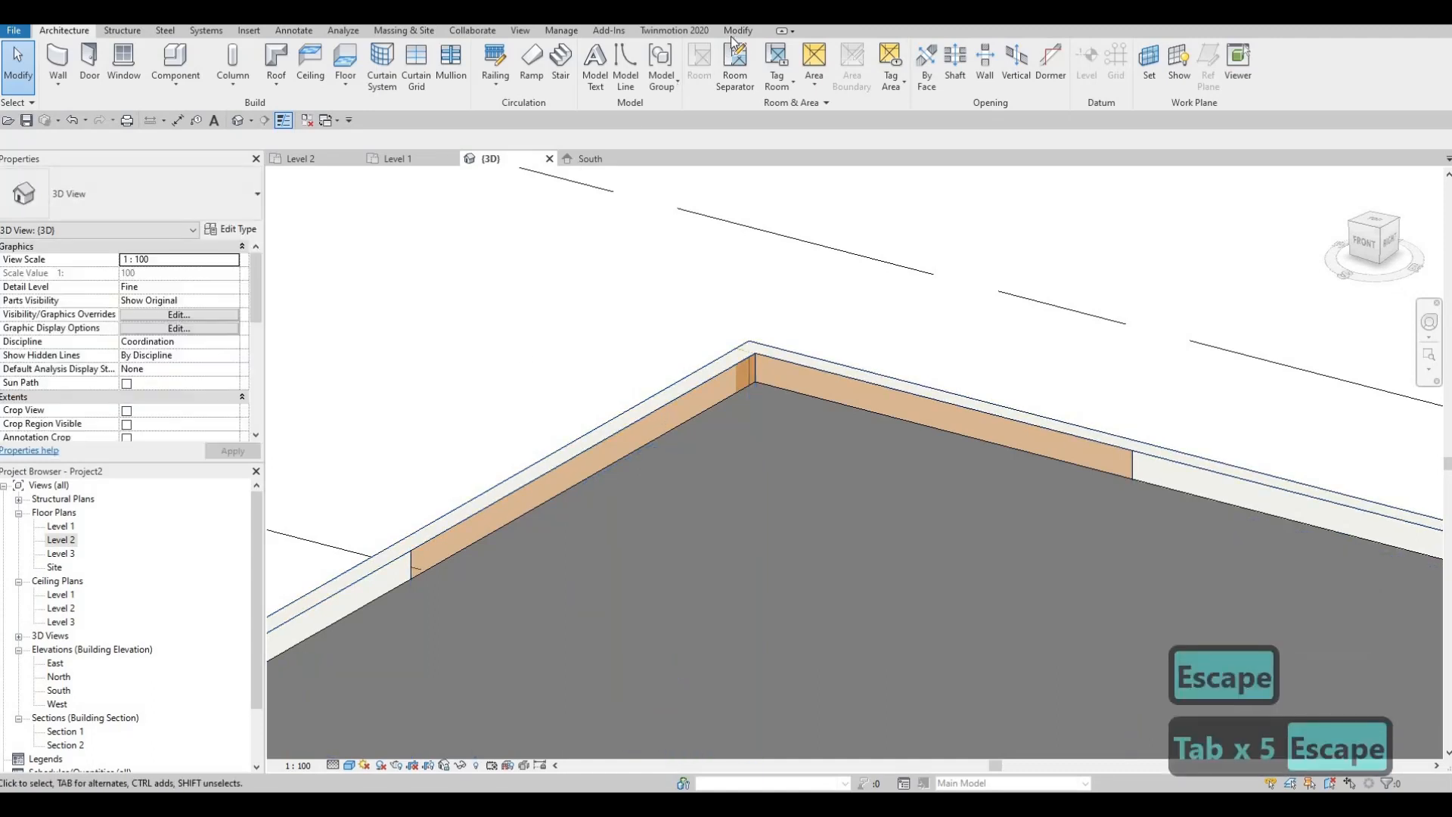
left_click(729, 32)
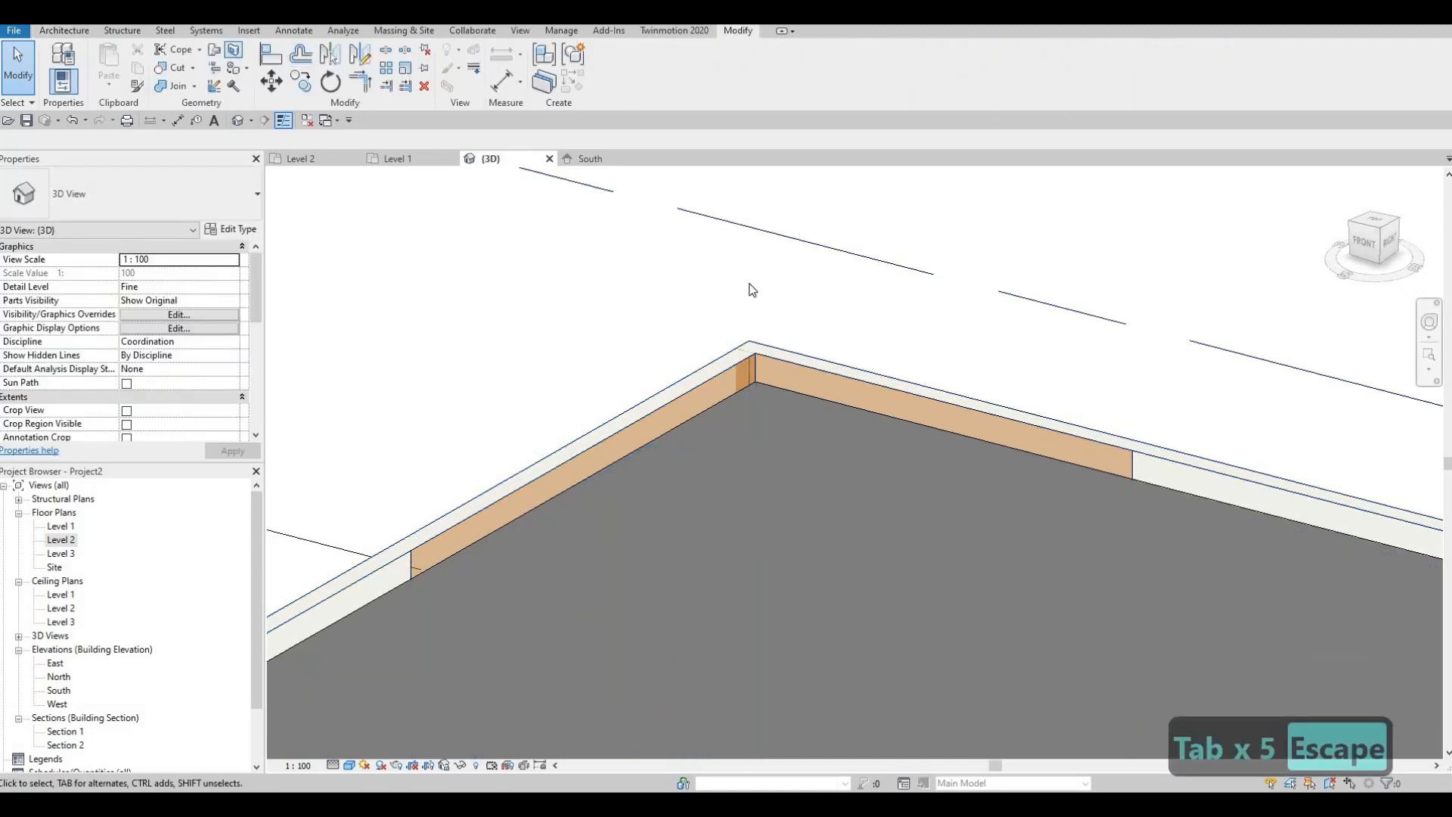
key("Escape")
Examine the roof surface and the surrounding parapet walls from above and from the front
scroll(786, 449, "down", 1)
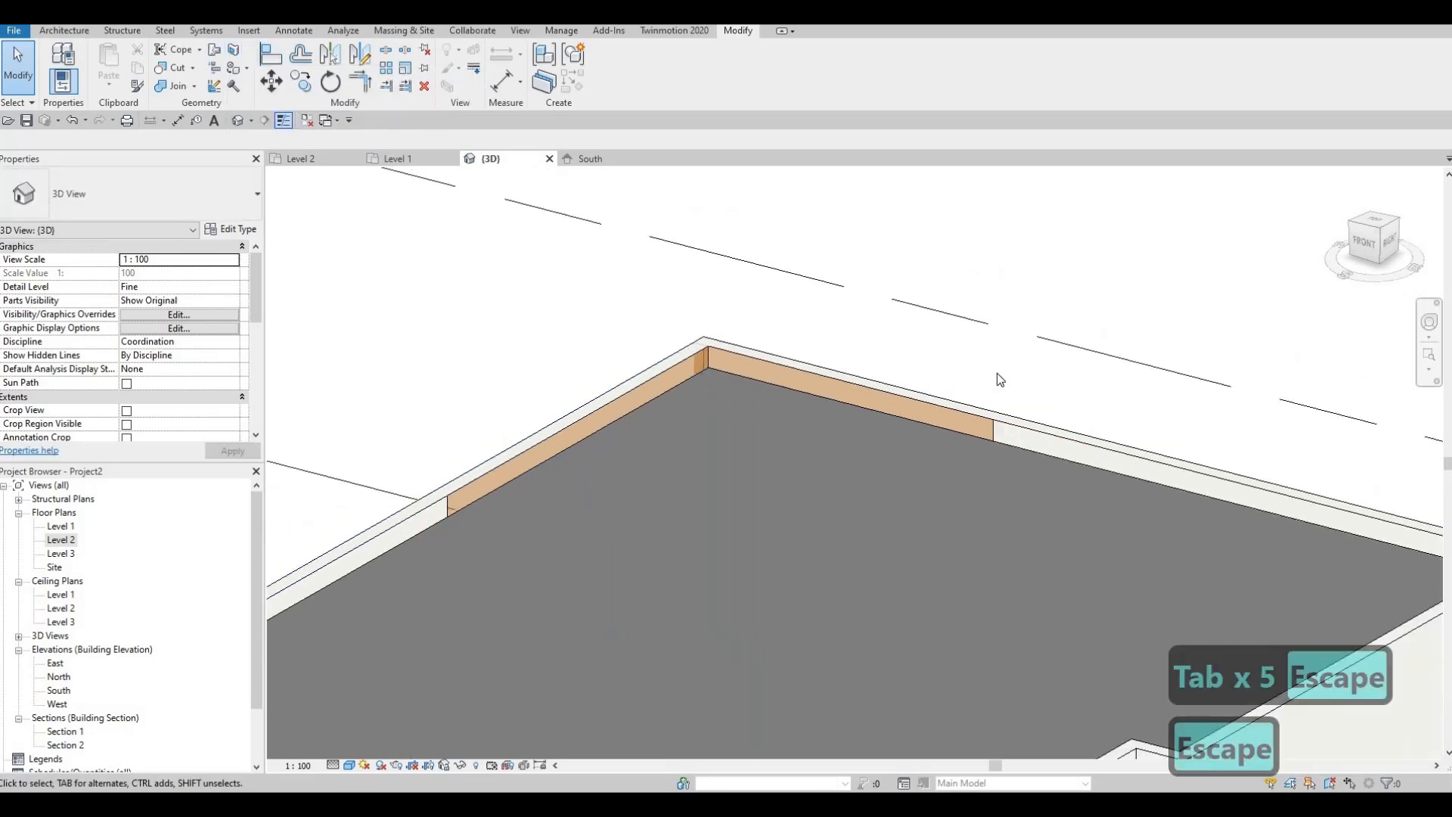
scroll(996, 374, "down", 2)
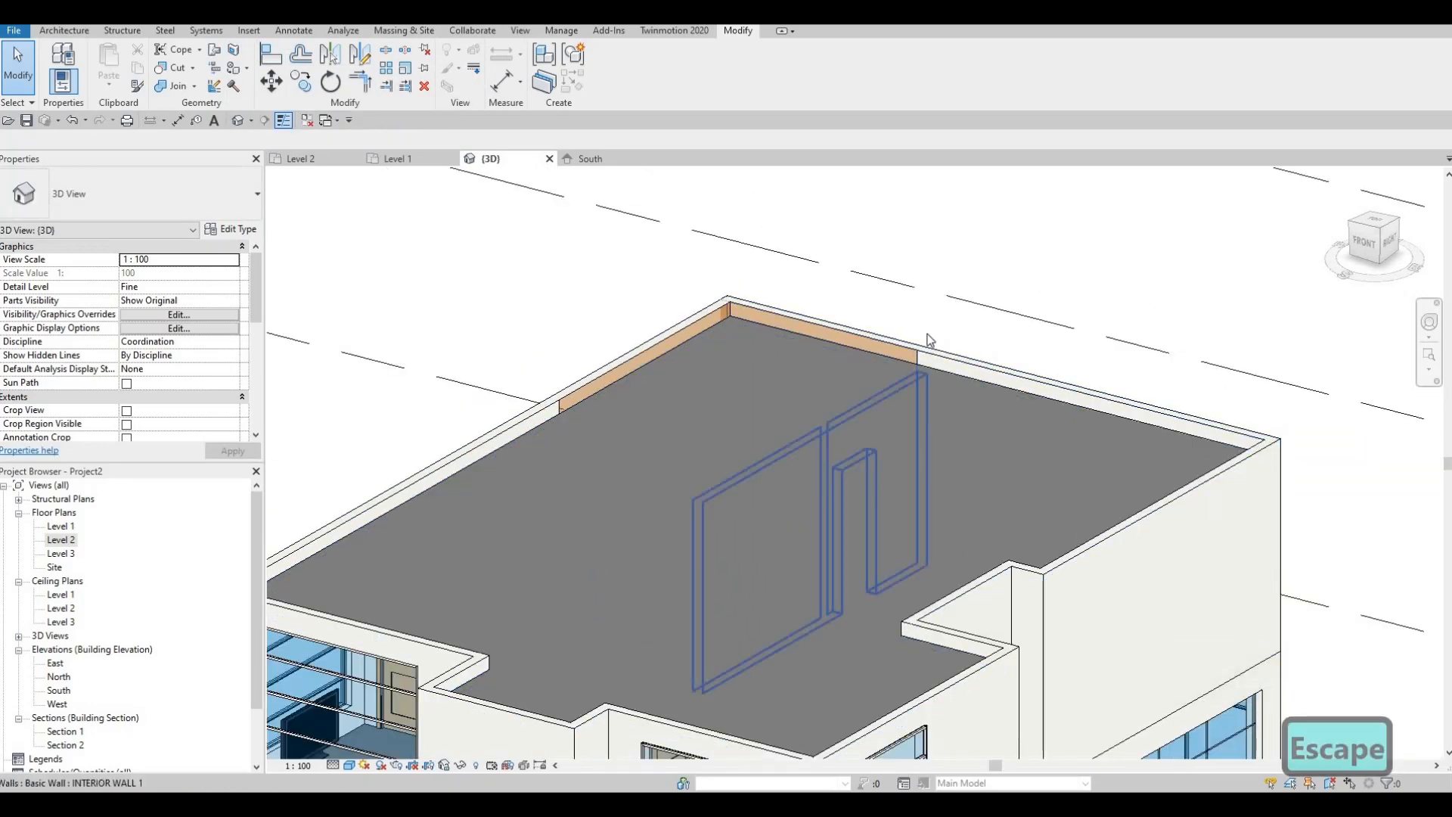
middle_click_drag(930, 340, 983, 490, "shift")
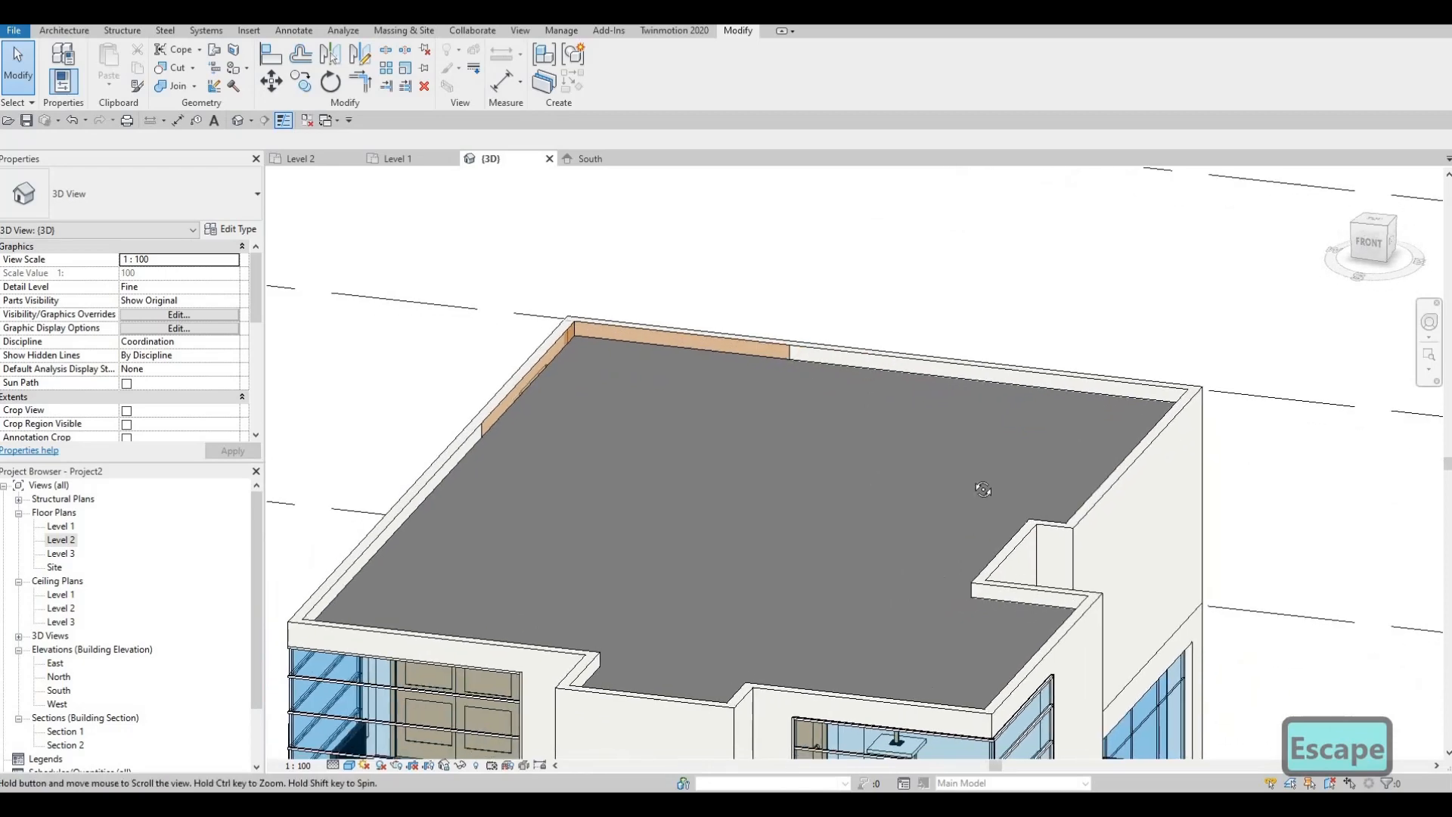
scroll(1079, 486, "down", 2)
middle_click_drag(764, 575, 989, 529, "shift")
middle_click_drag(713, 703, 560, 737, "shift")
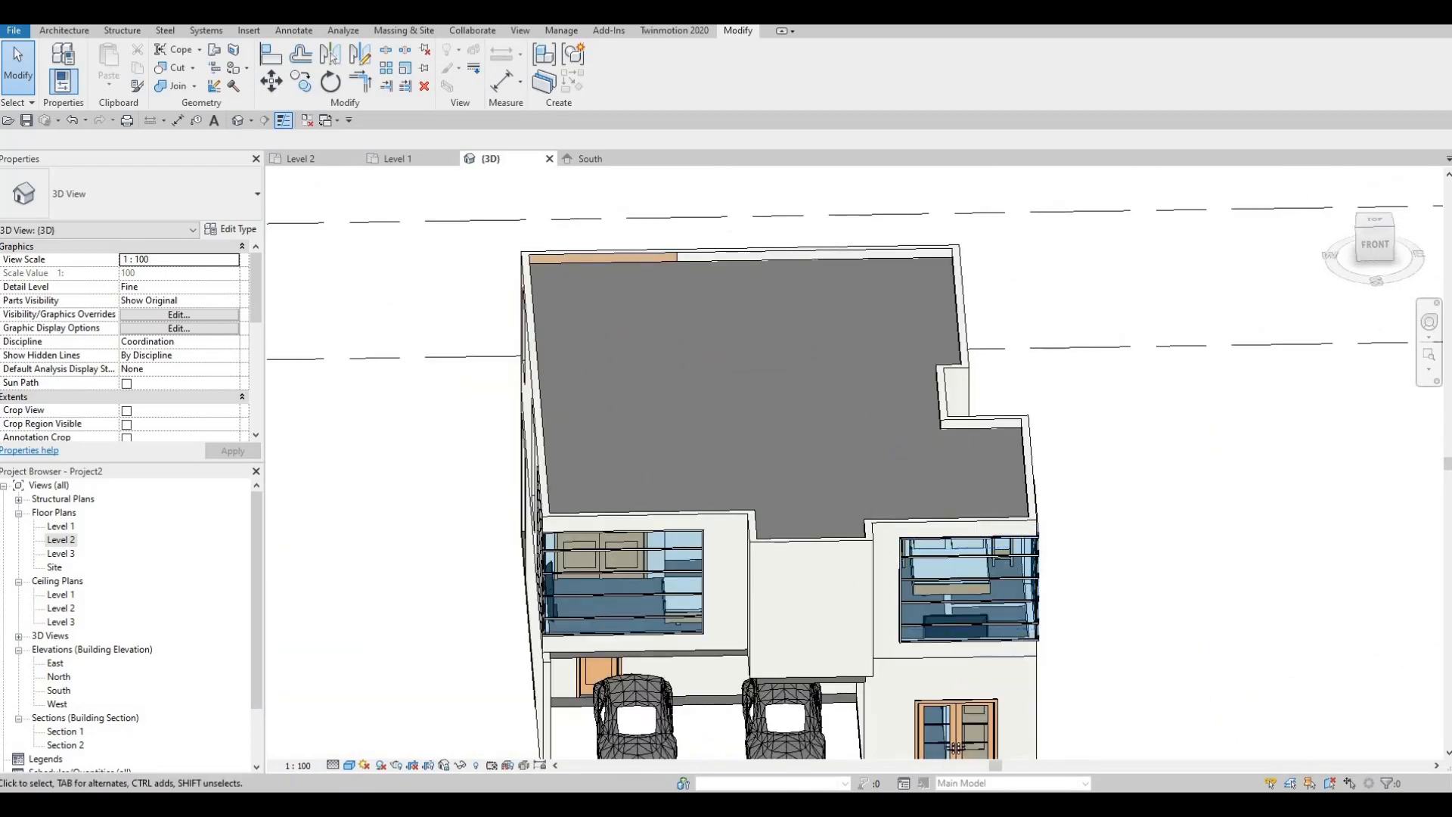
Set the 3D view's visual style to Hidden Line and view the house from the front
left_click(351, 764)
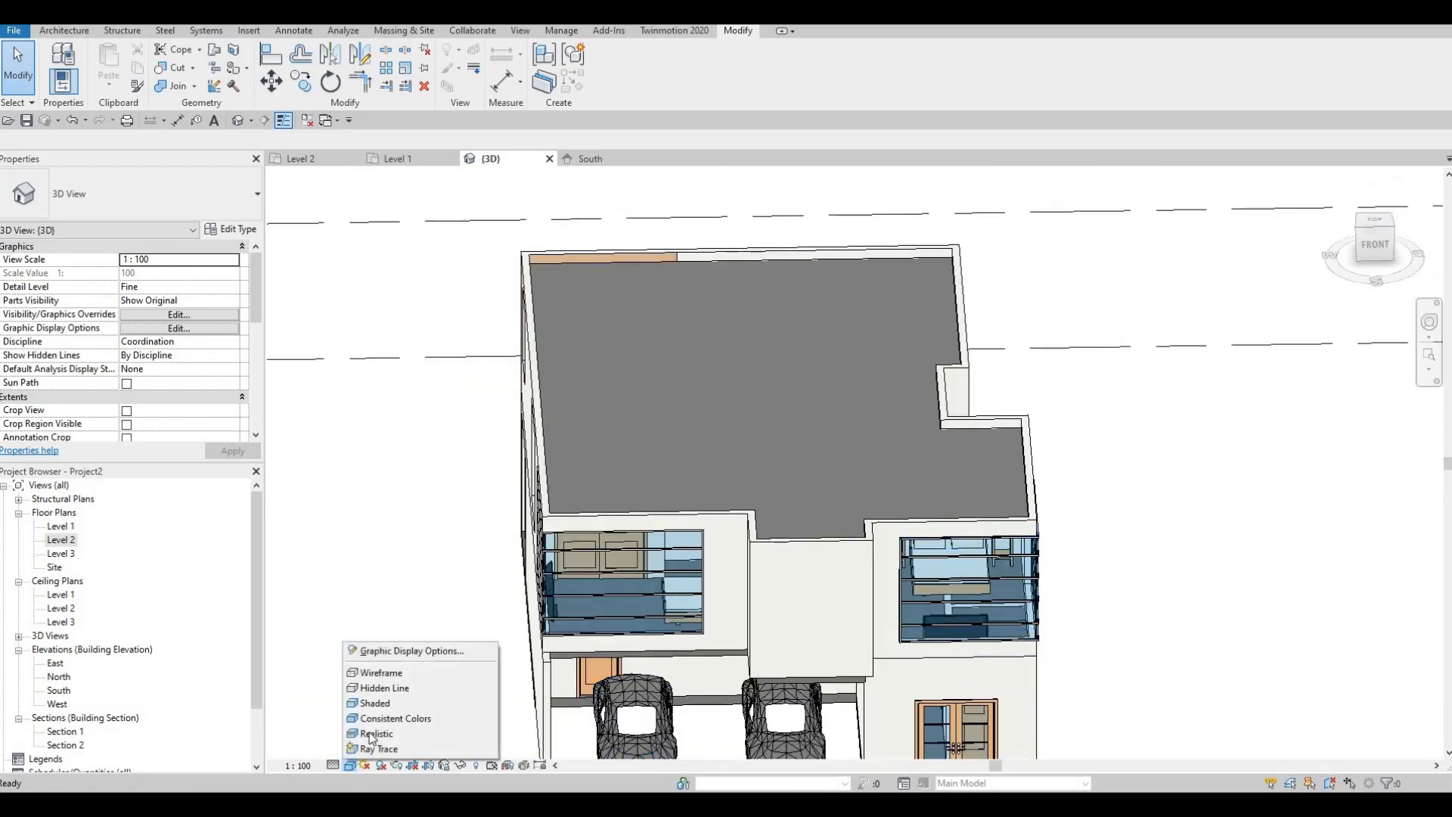
left_click(384, 688)
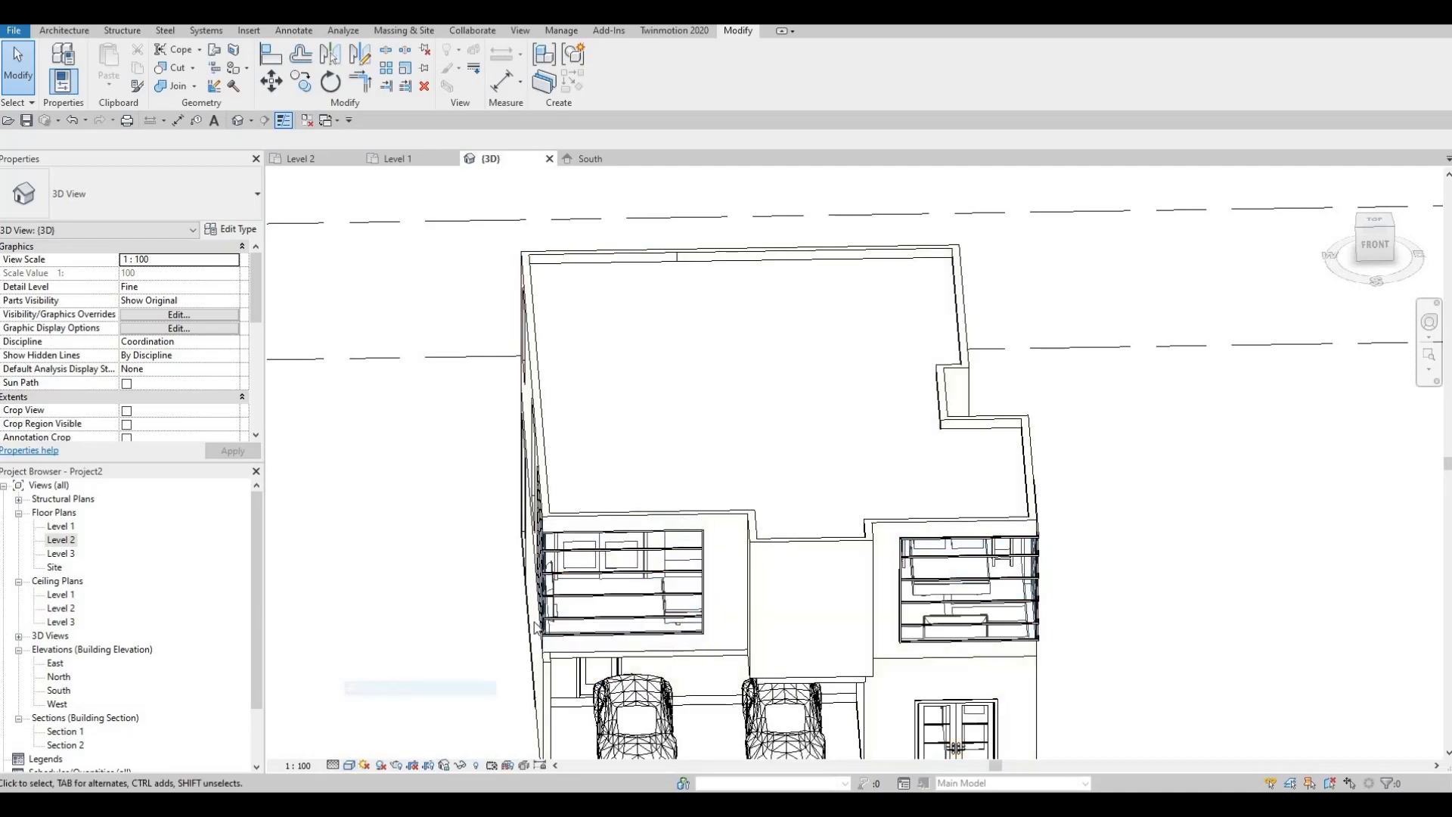
middle_click_drag(684, 612, 548, 578, "shift")
middle_click_drag(543, 521, 858, 609)
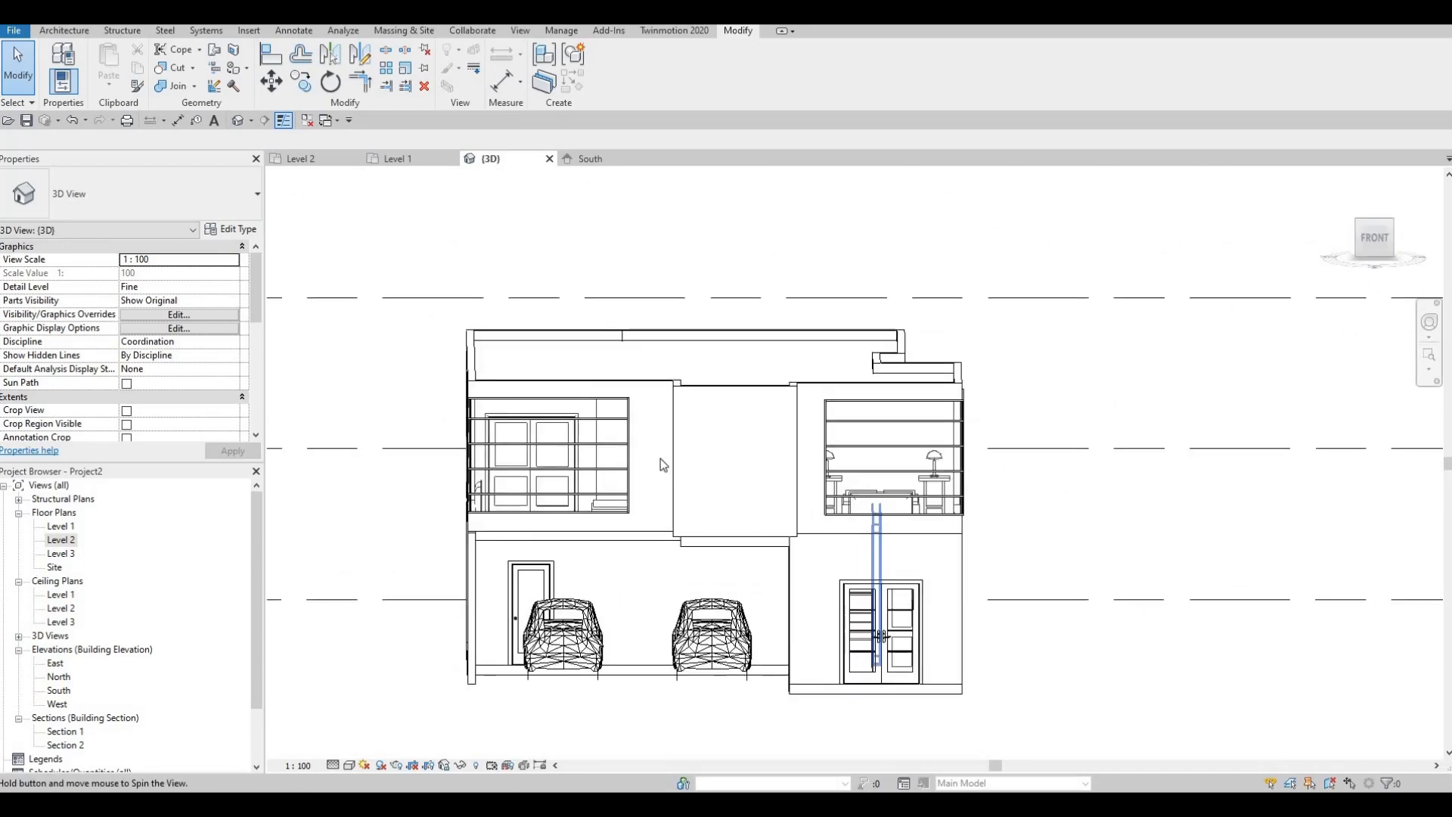
Examine the roof and exterior walls from the rear corner and from above the front of the house
scroll(658, 461, "down", 1)
scroll(637, 453, "up", 3)
middle_click_drag(732, 452, 807, 456, "shift")
scroll(649, 419, "up", 1)
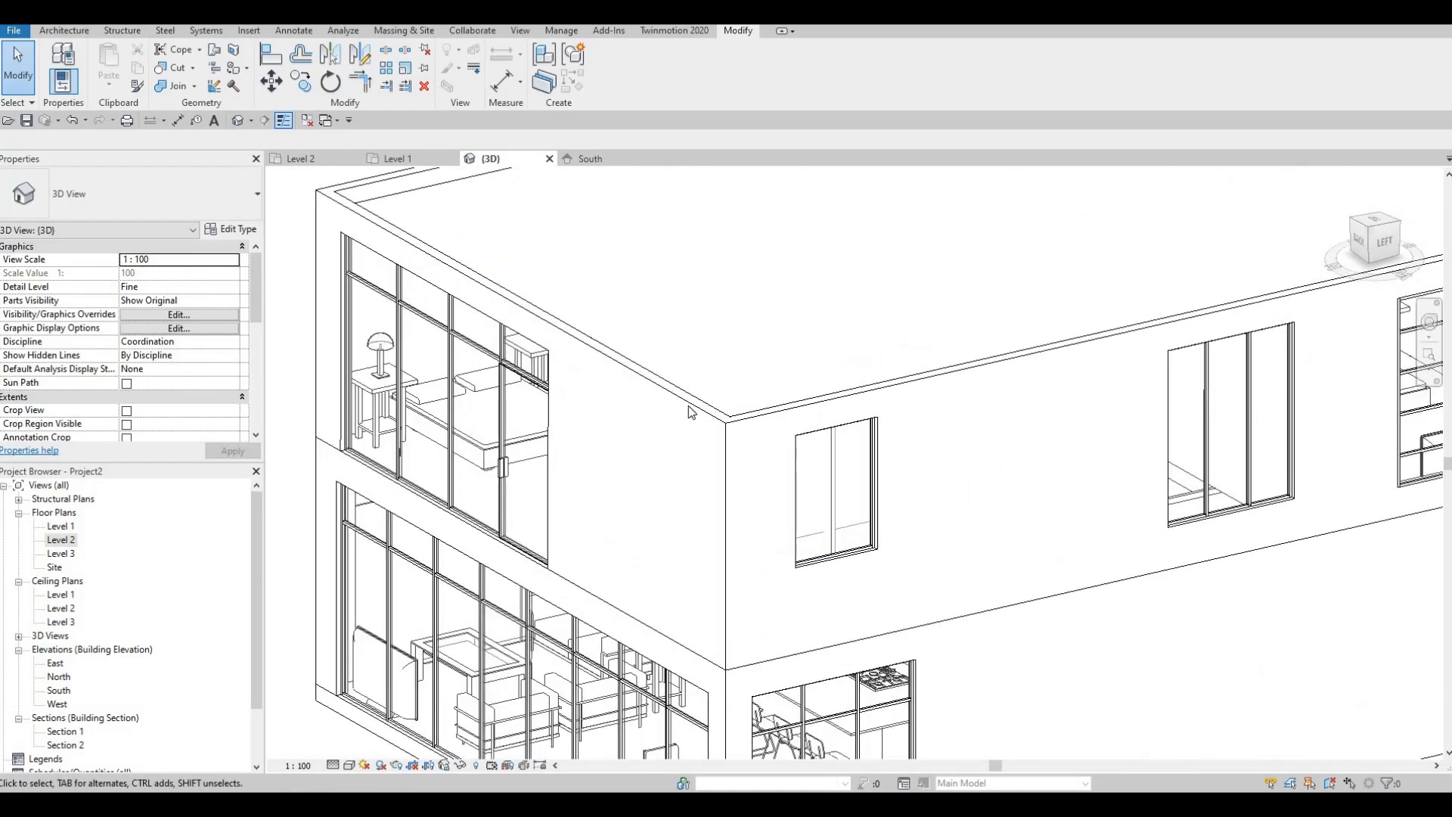
middle_click_drag(689, 405, 655, 402, "shift")
middle_click_drag(739, 384, 849, 635, "shift")
scroll(787, 560, "down", 2)
scroll(777, 613, "down", 2)
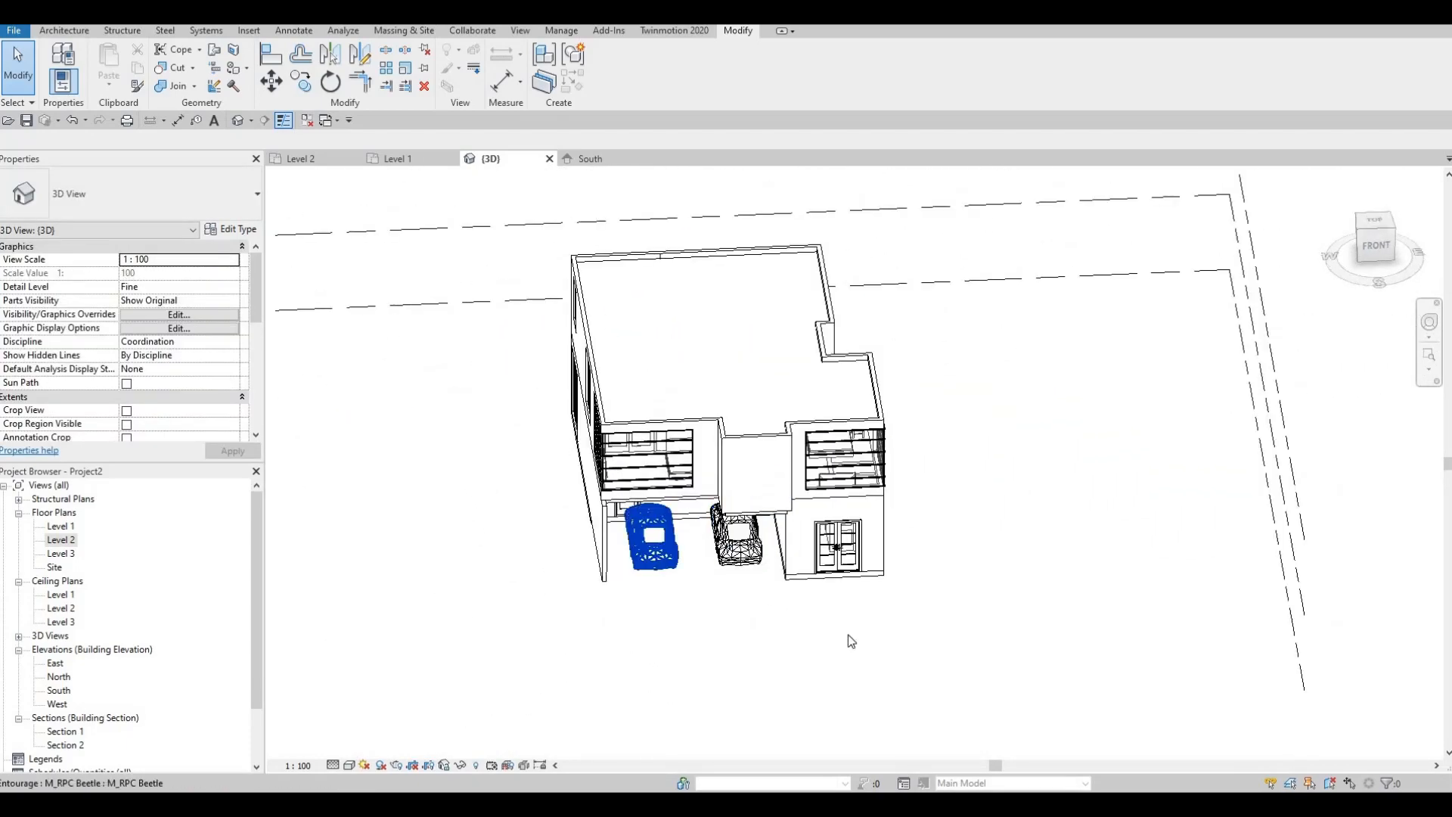
Open the Level 1 floor plan and preview with the Room tool which areas its walls enclose
double_click(73, 527)
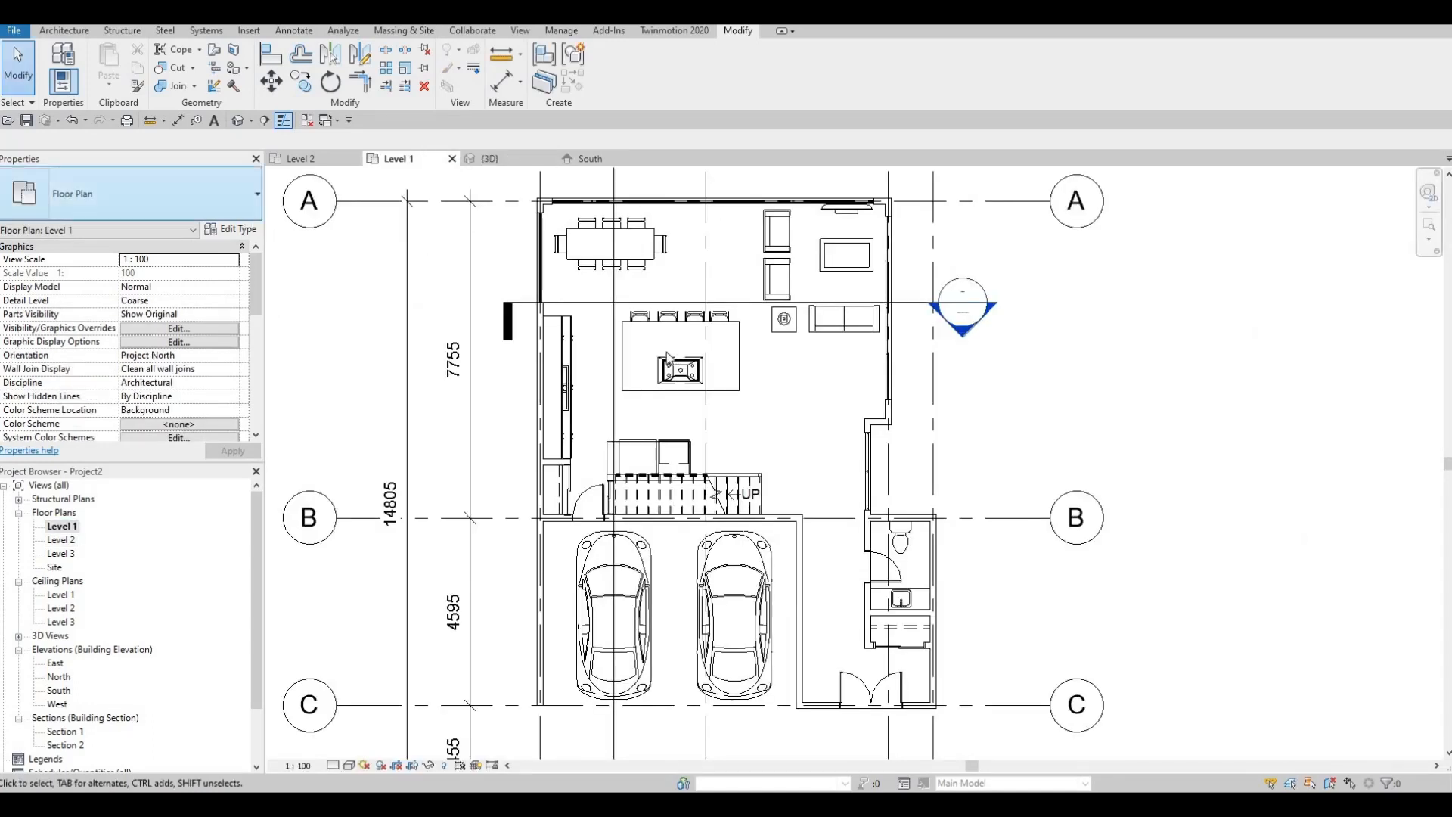
left_click(77, 33)
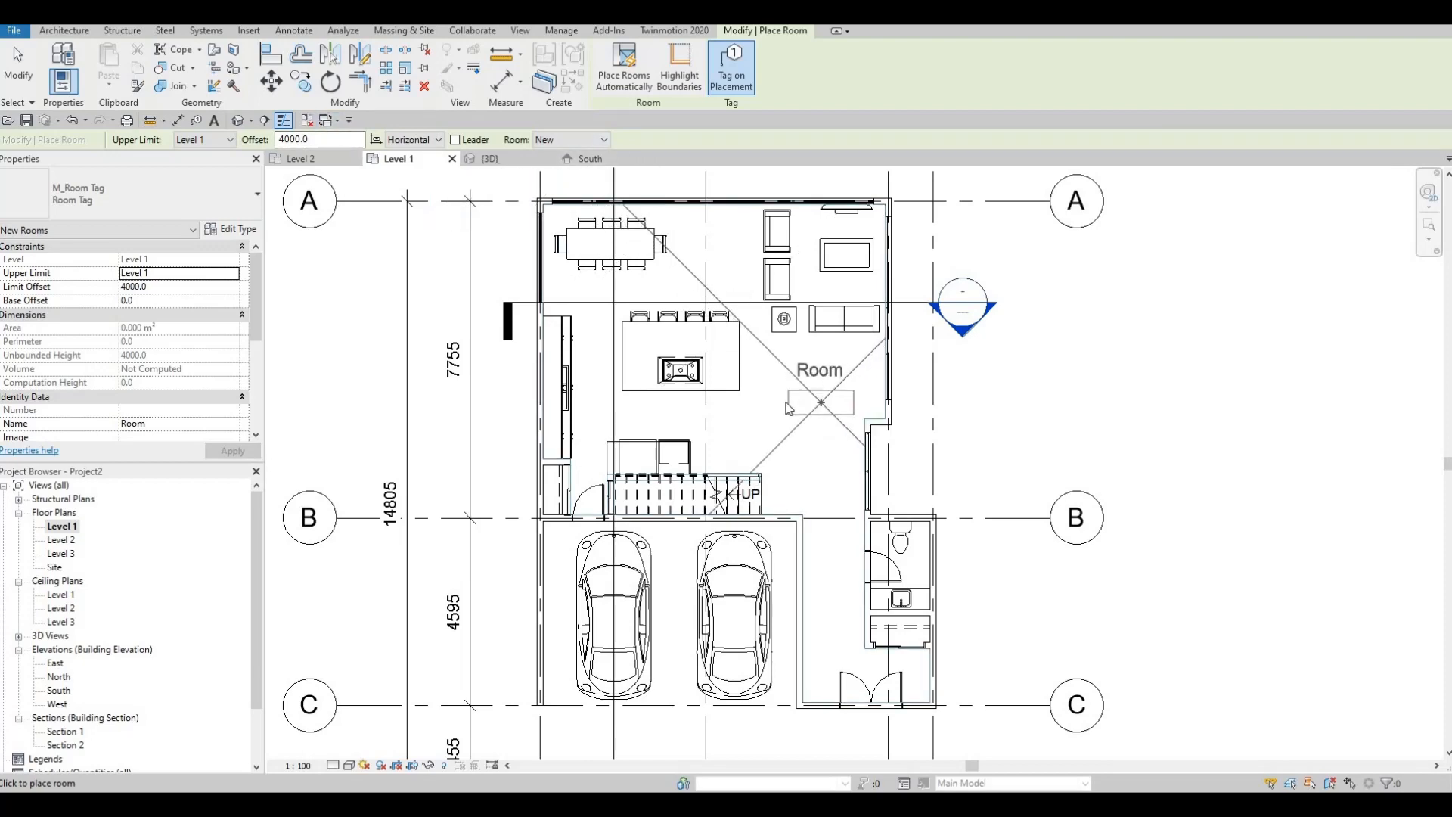
middle_click_drag(787, 405, 800, 321)
scroll(801, 320, "down", 2)
scroll(863, 432, "up", 1)
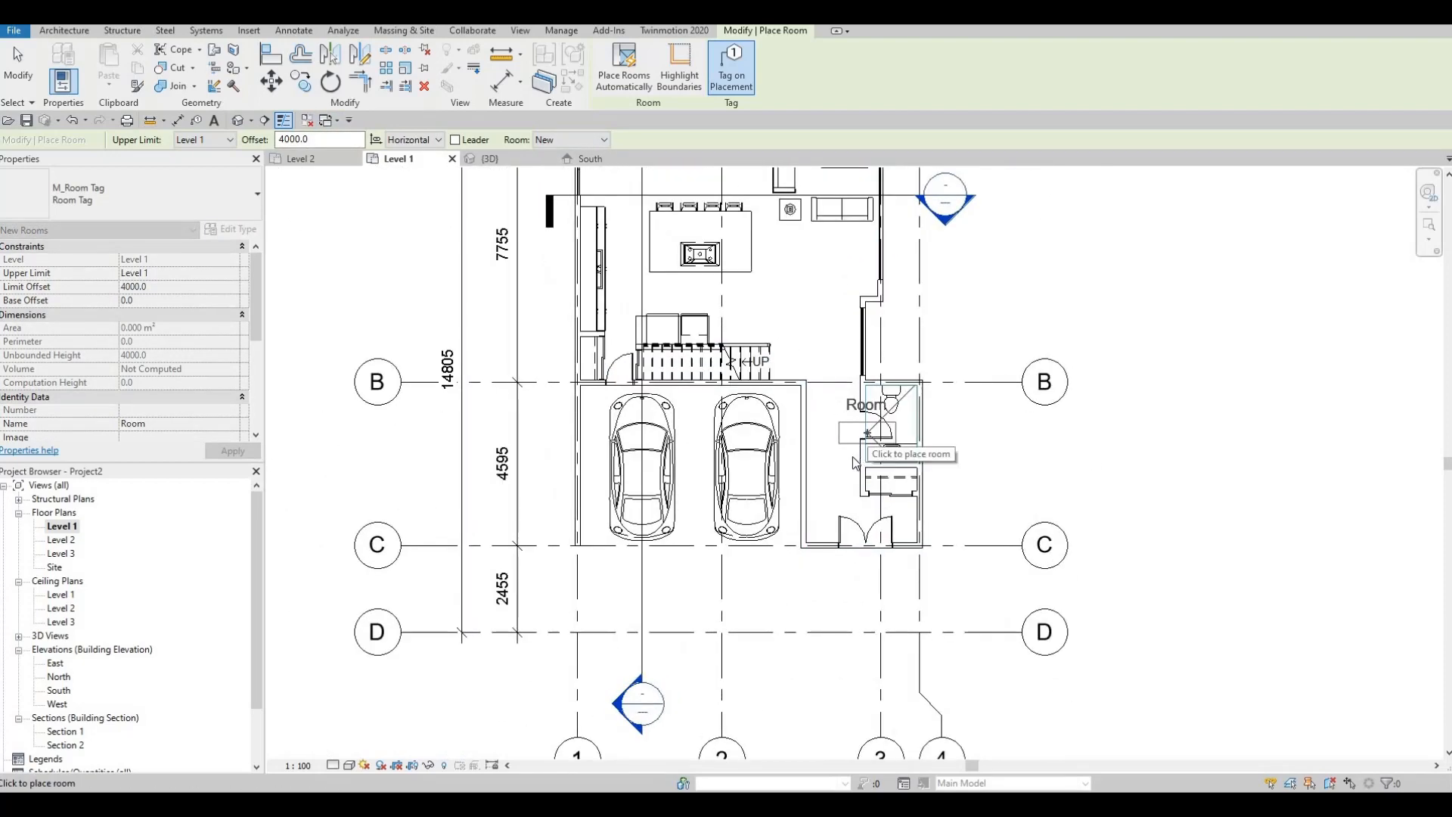
scroll(862, 453, "up", 1)
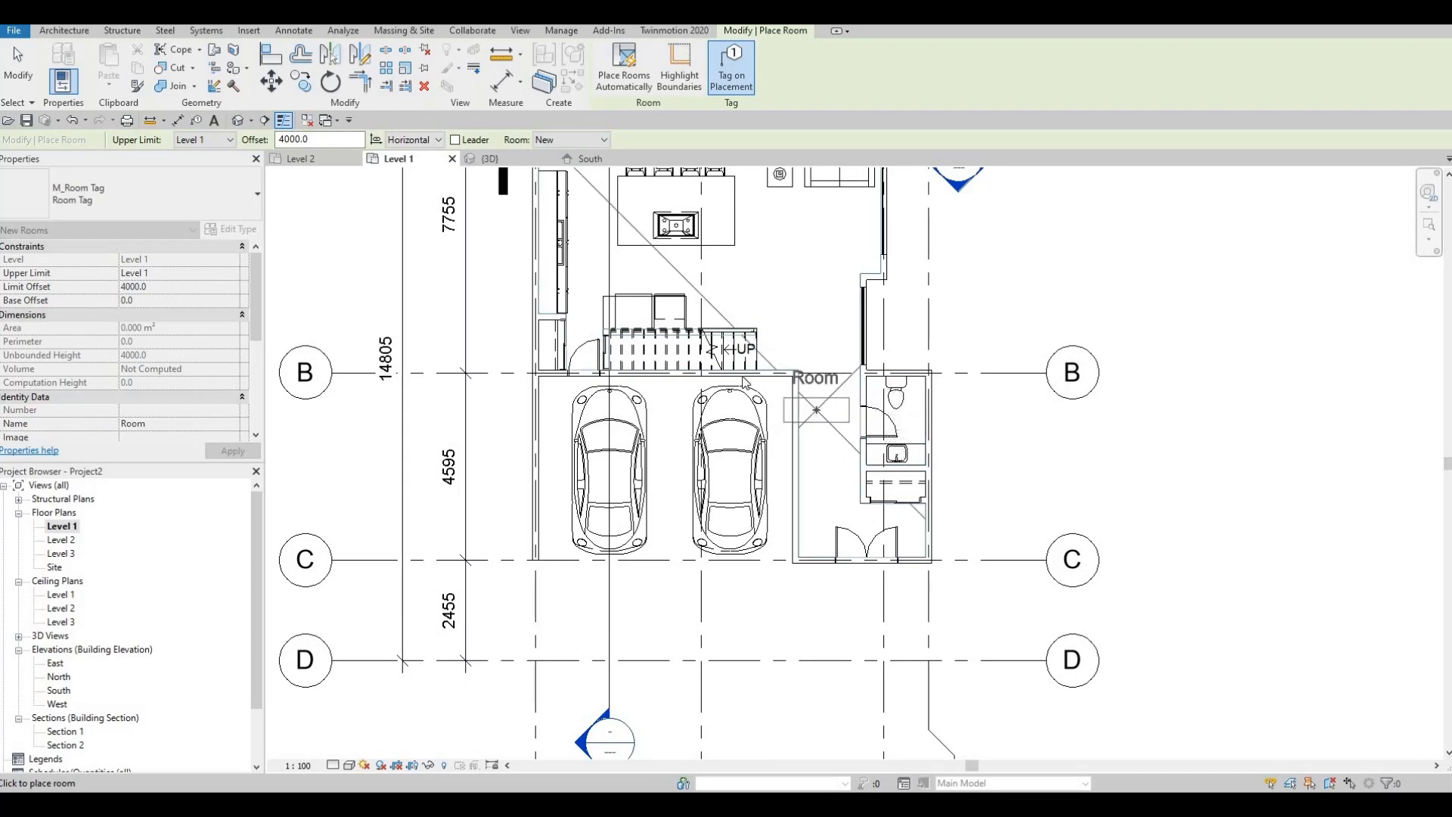
middle_click_drag(745, 291, 742, 378)
scroll(747, 370, "up", 1)
scroll(751, 375, "down", 1)
middle_click_drag(776, 310, 778, 363)
key("Escape")
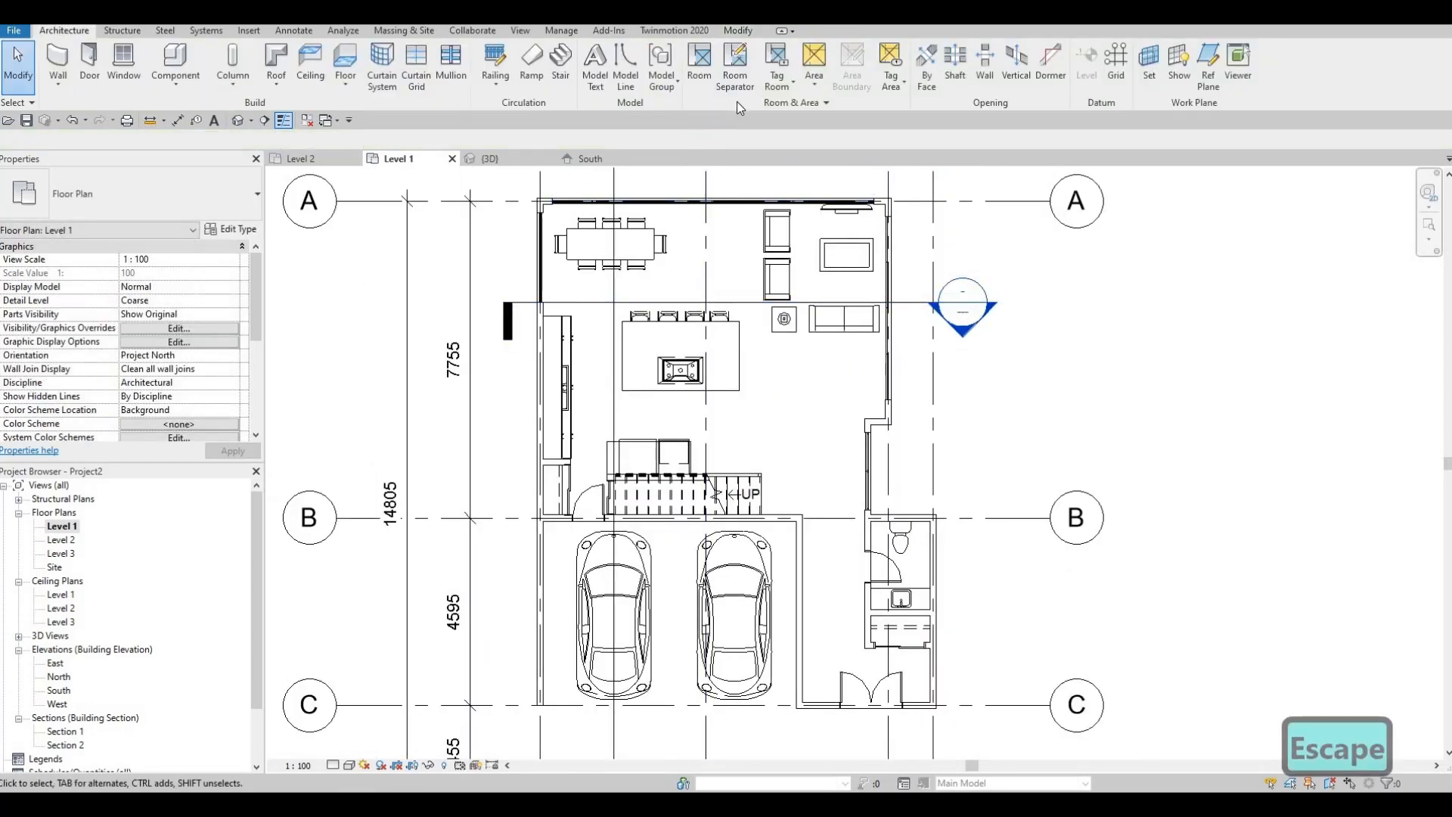
Draw room separation lines enclosing the dining area, from the exterior side wall across and about 2300 mm up to the rear wall
key("F1")
key("F1")
left_click(734, 60)
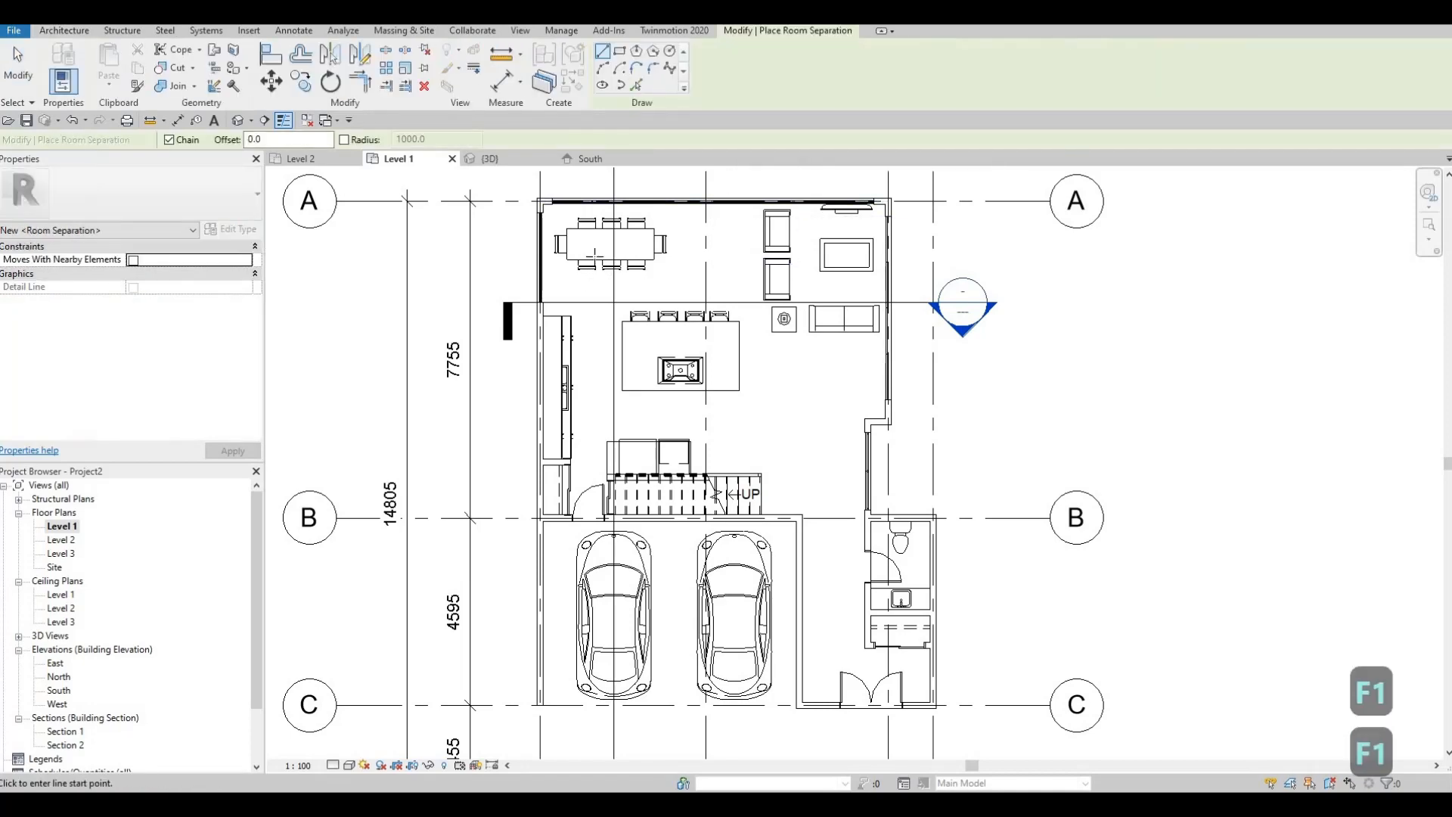
scroll(590, 272, "up", 2)
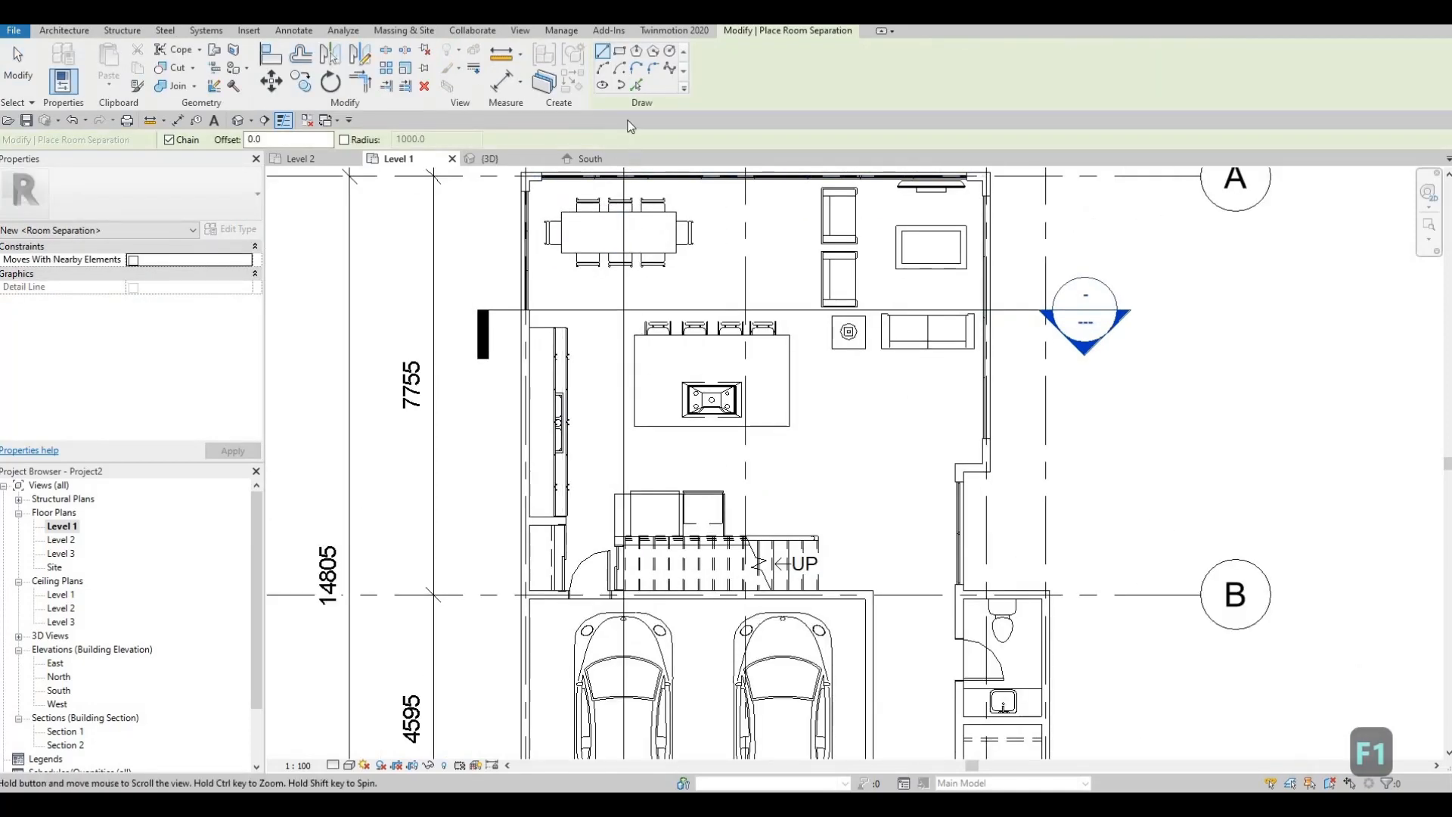
middle_click_drag(630, 126, 635, 181)
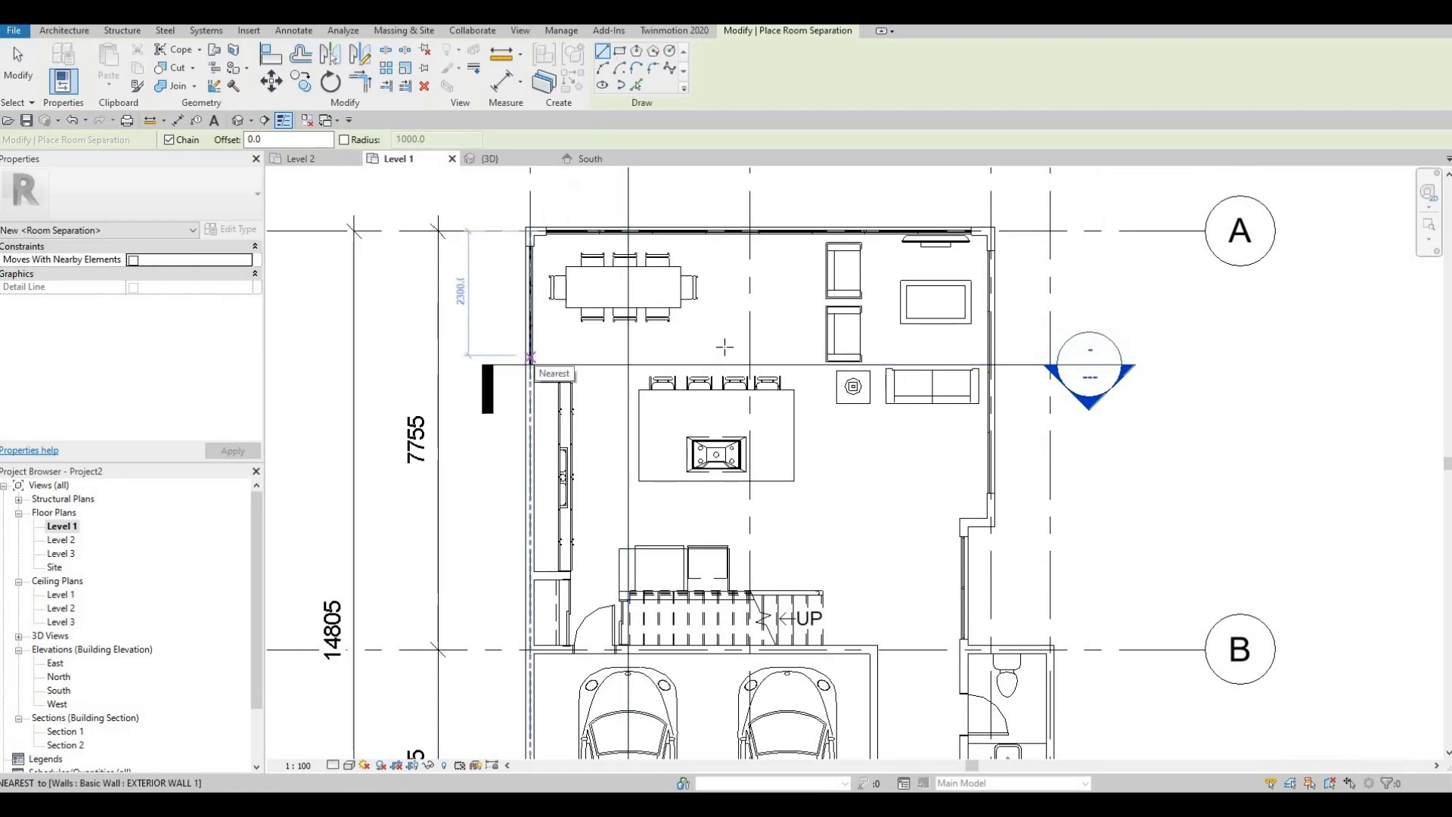
left_click(530, 356)
left_click(734, 352)
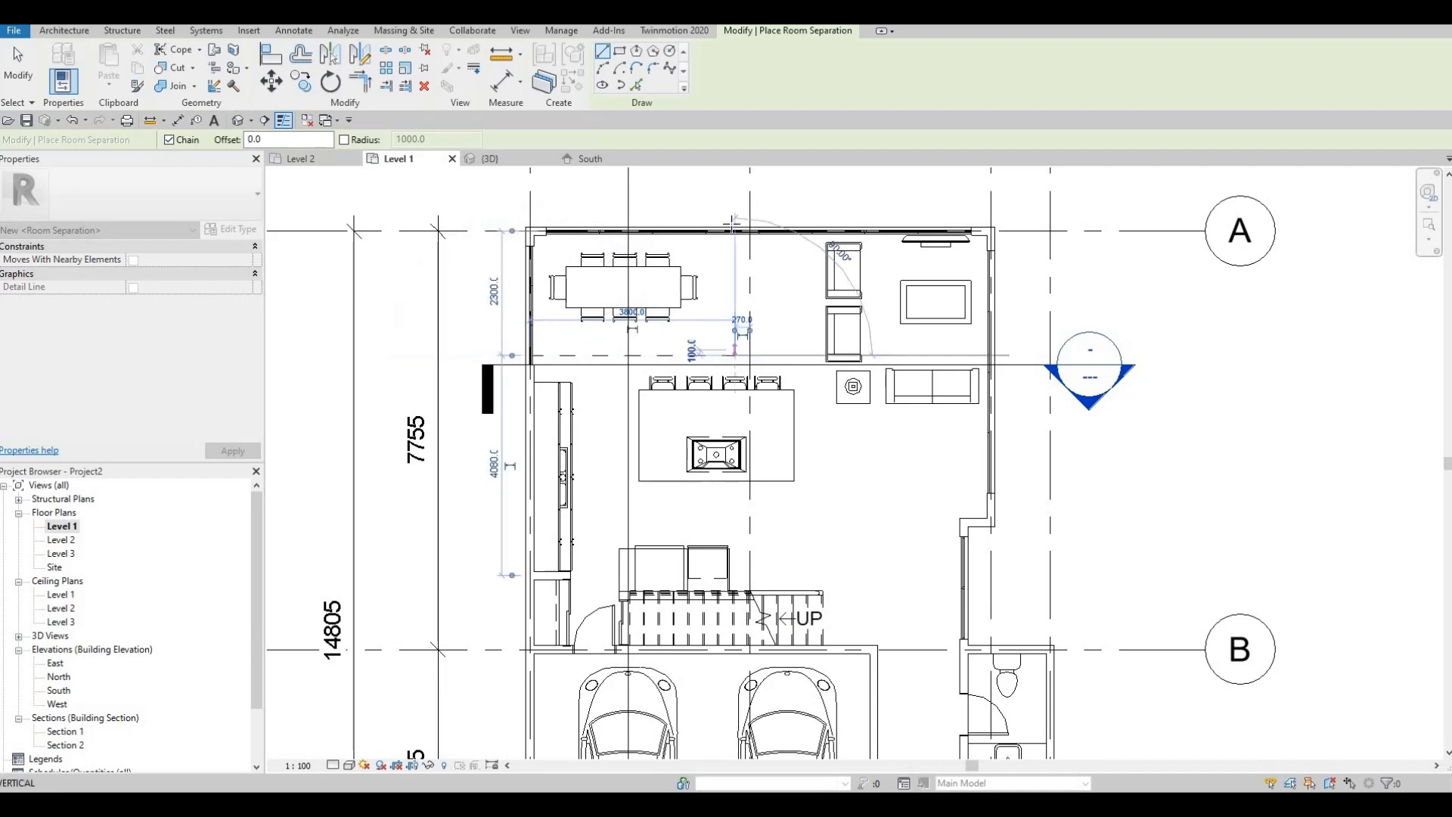
left_click(734, 230)
key("Escape")
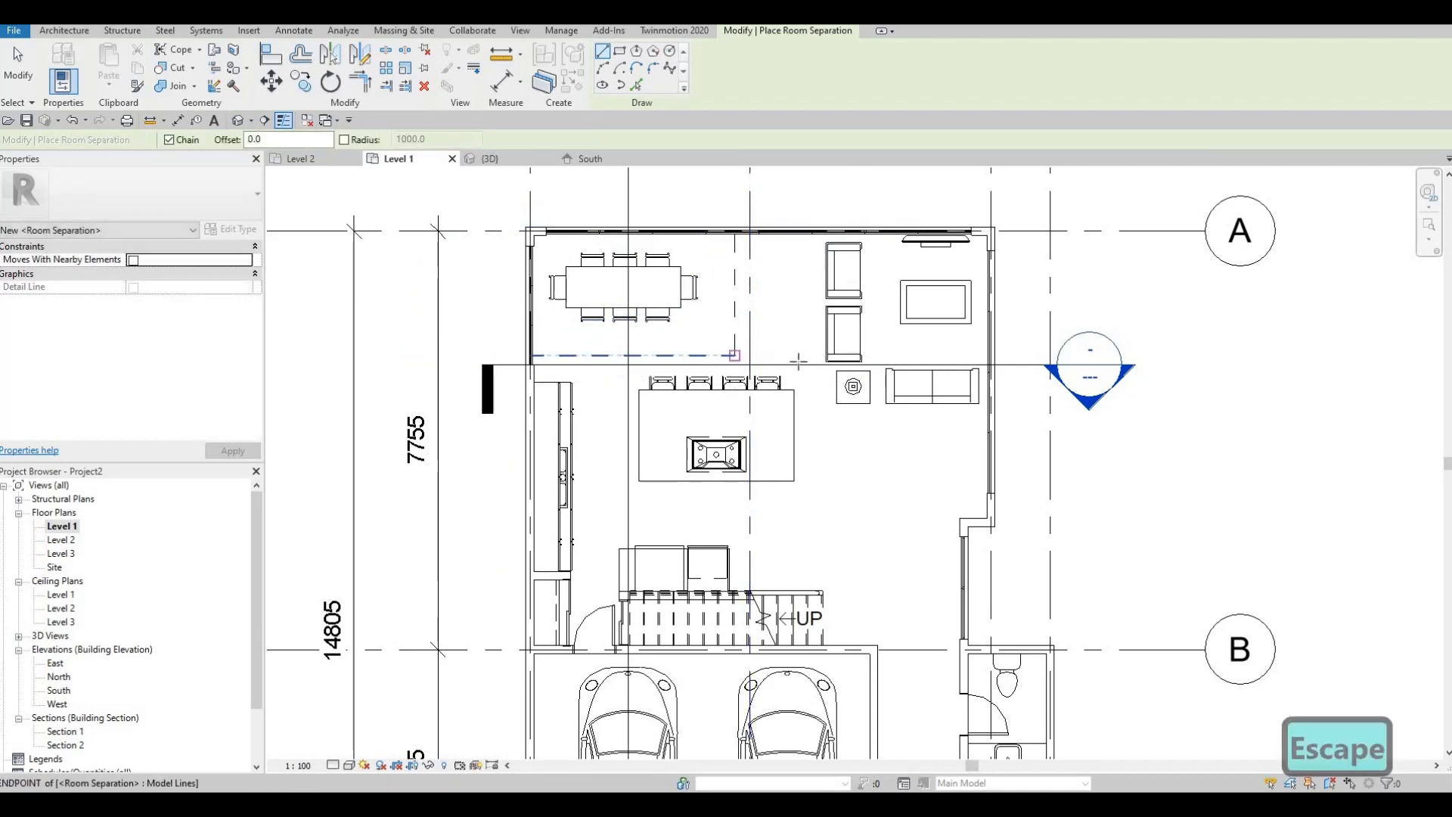
Add room separation lines around the kitchen's open corner, about 4400 mm down to the stair, and about 1520 mm across the entrance hallway
left_click(815, 356)
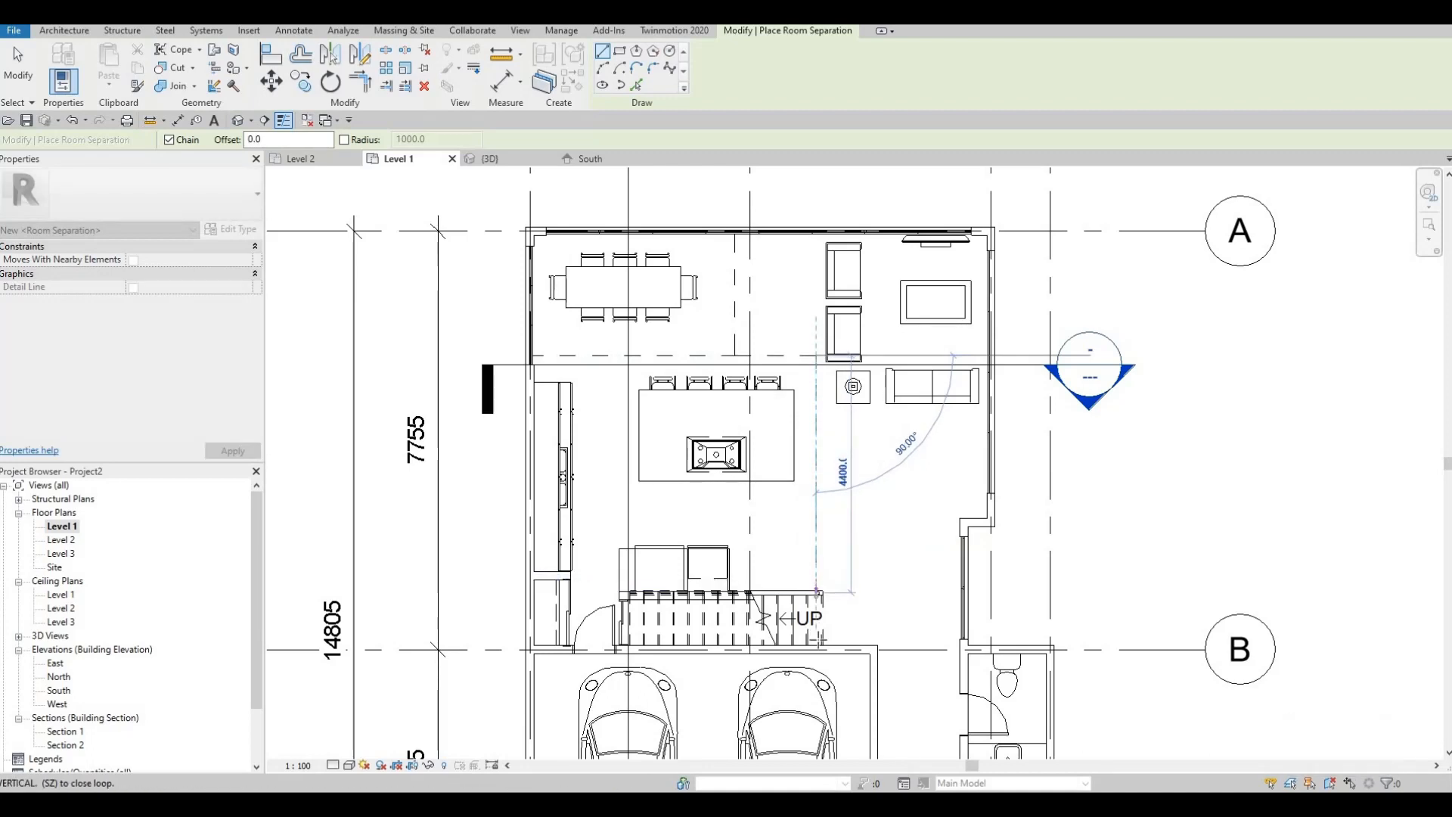
key("Escape")
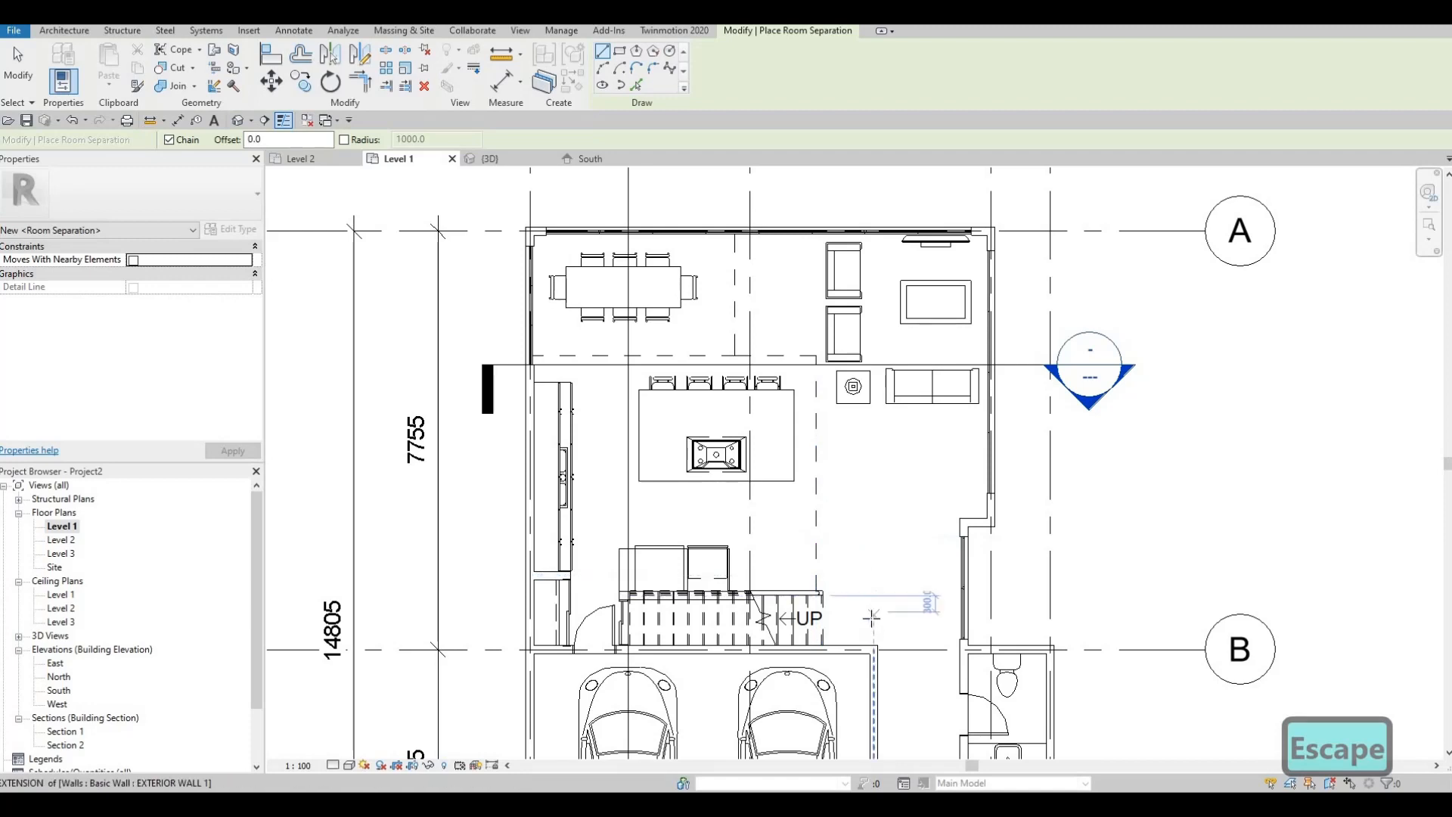
middle_click_drag(841, 517, 785, 358)
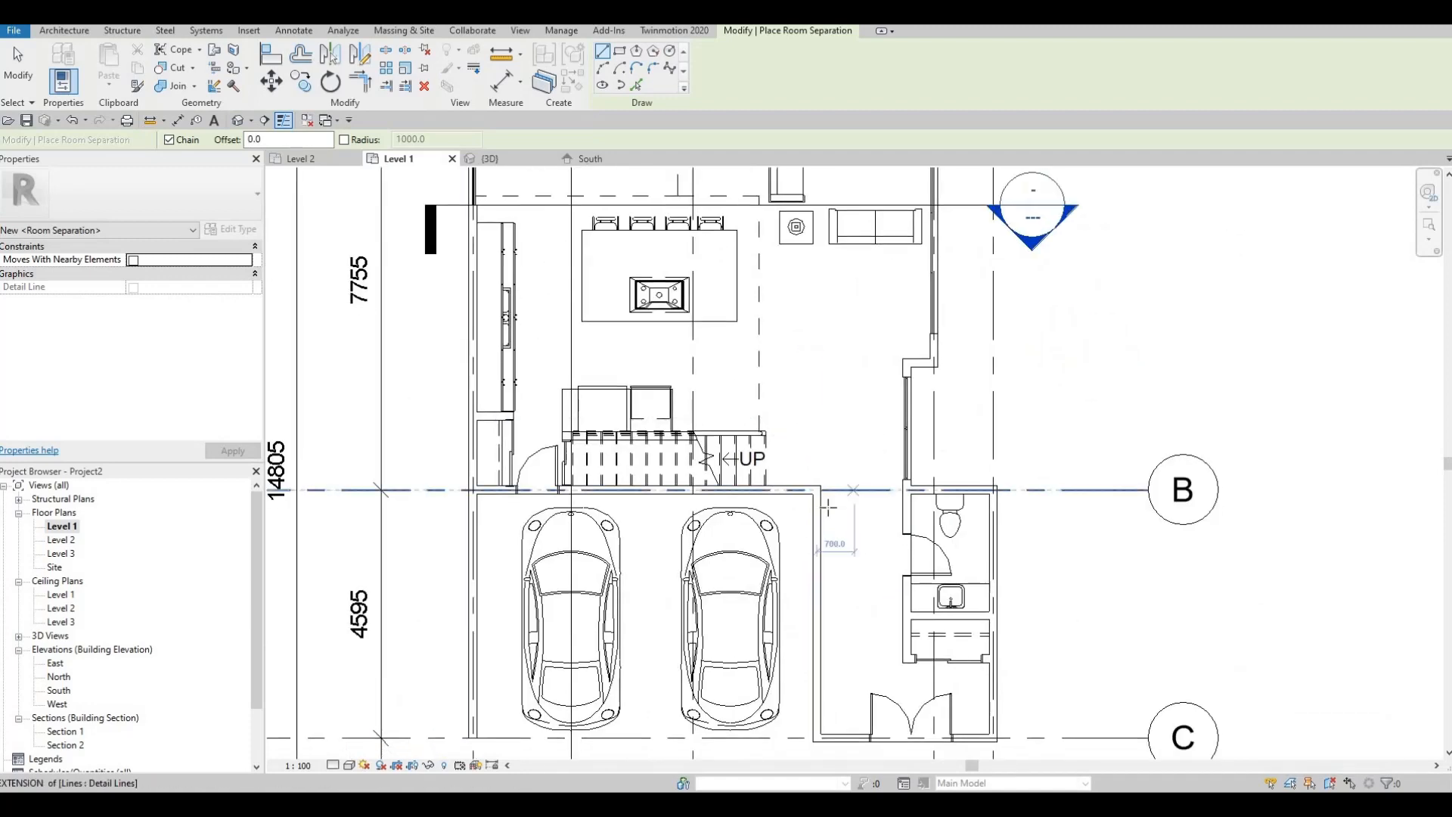
left_click(818, 609)
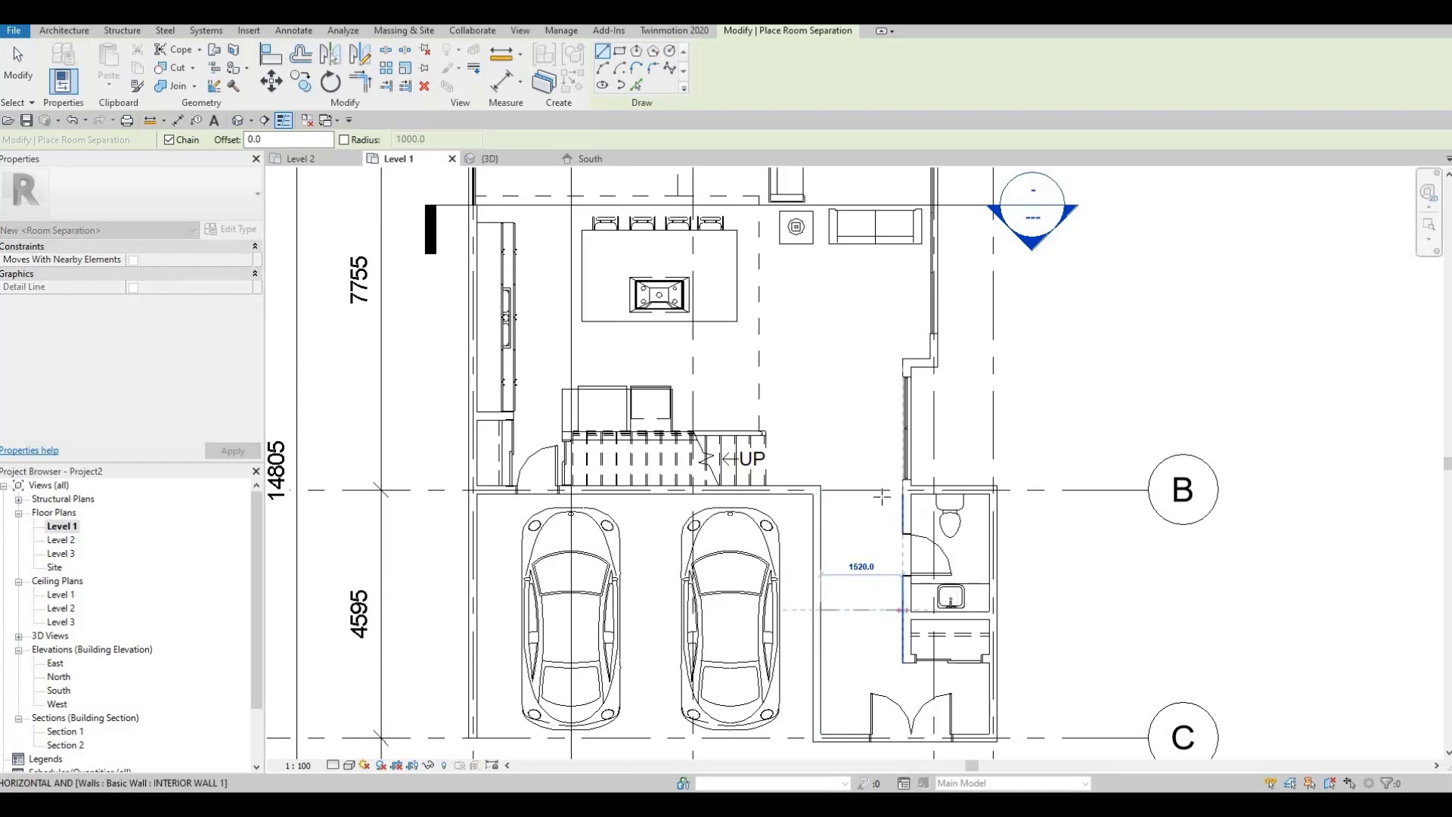
key("Escape")
mouse_move(892, 386)
middle_mouse_down()
mouse_move(842, 490)
mouse_move(825, 427)
middle_mouse_up()
scroll(827, 505, "down", 2)
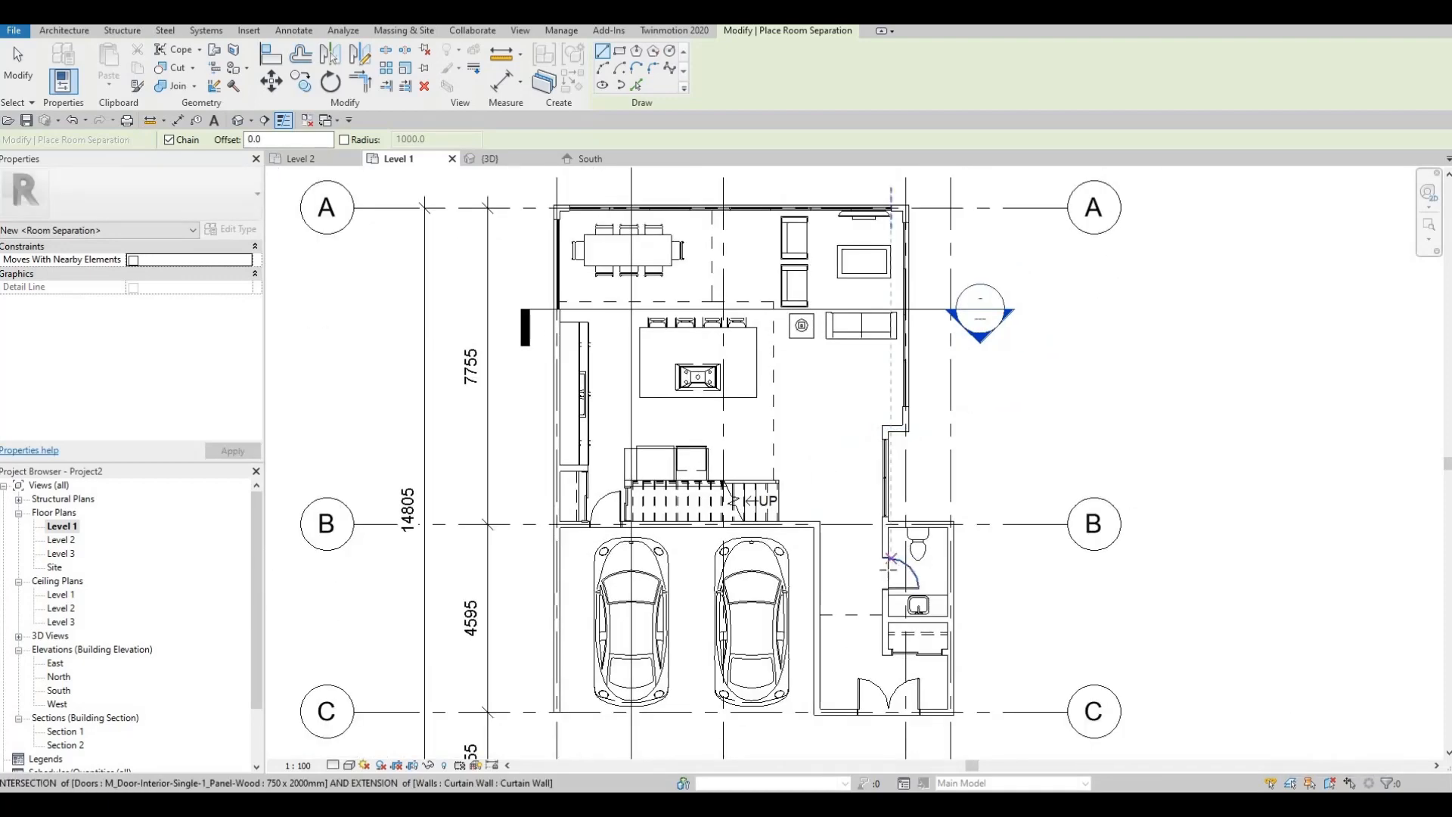
key("Escape")
key("Escape")
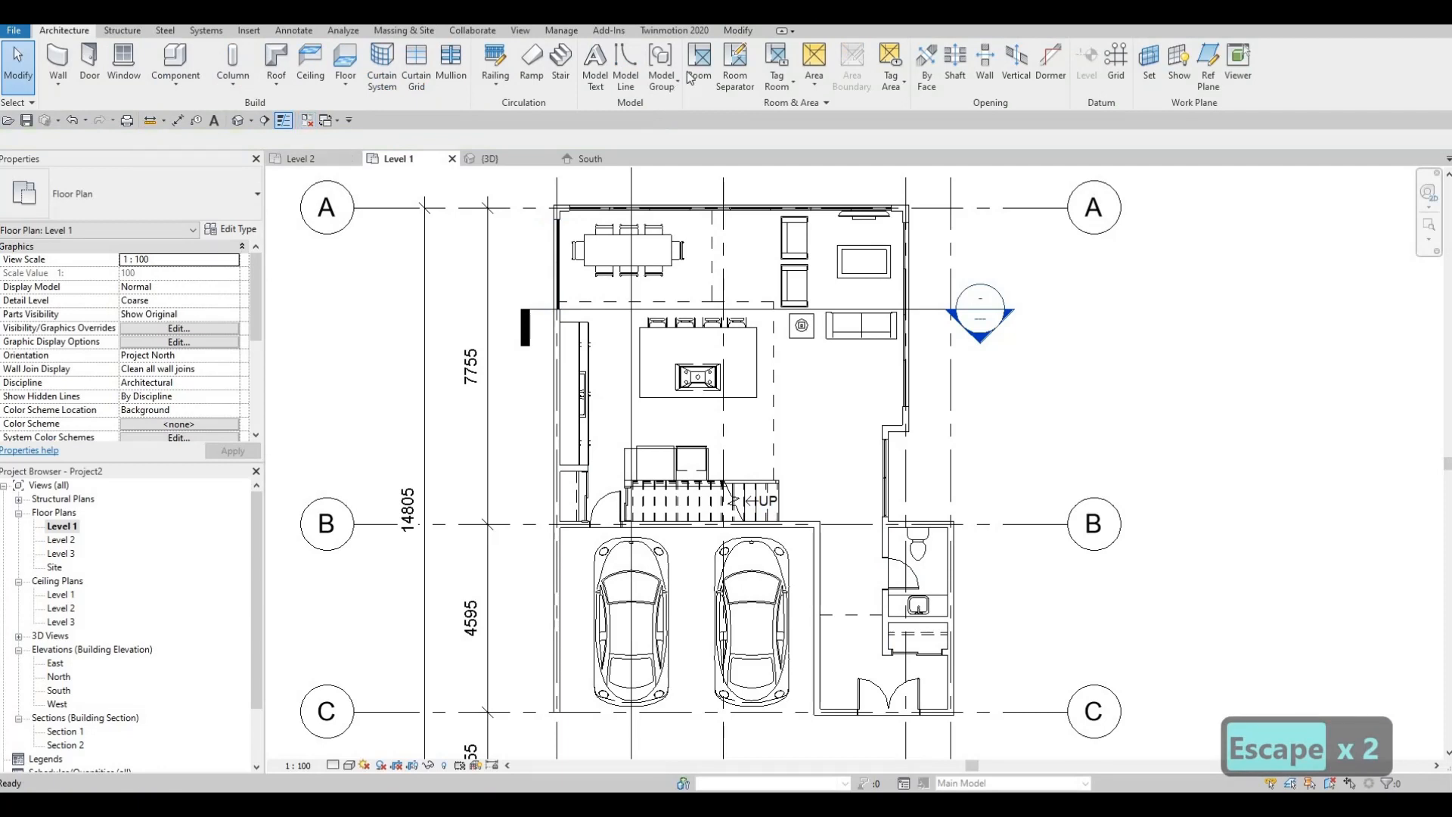
Place tagged rooms in the dining area, the living area and the kitchen
key("r")
key("m")
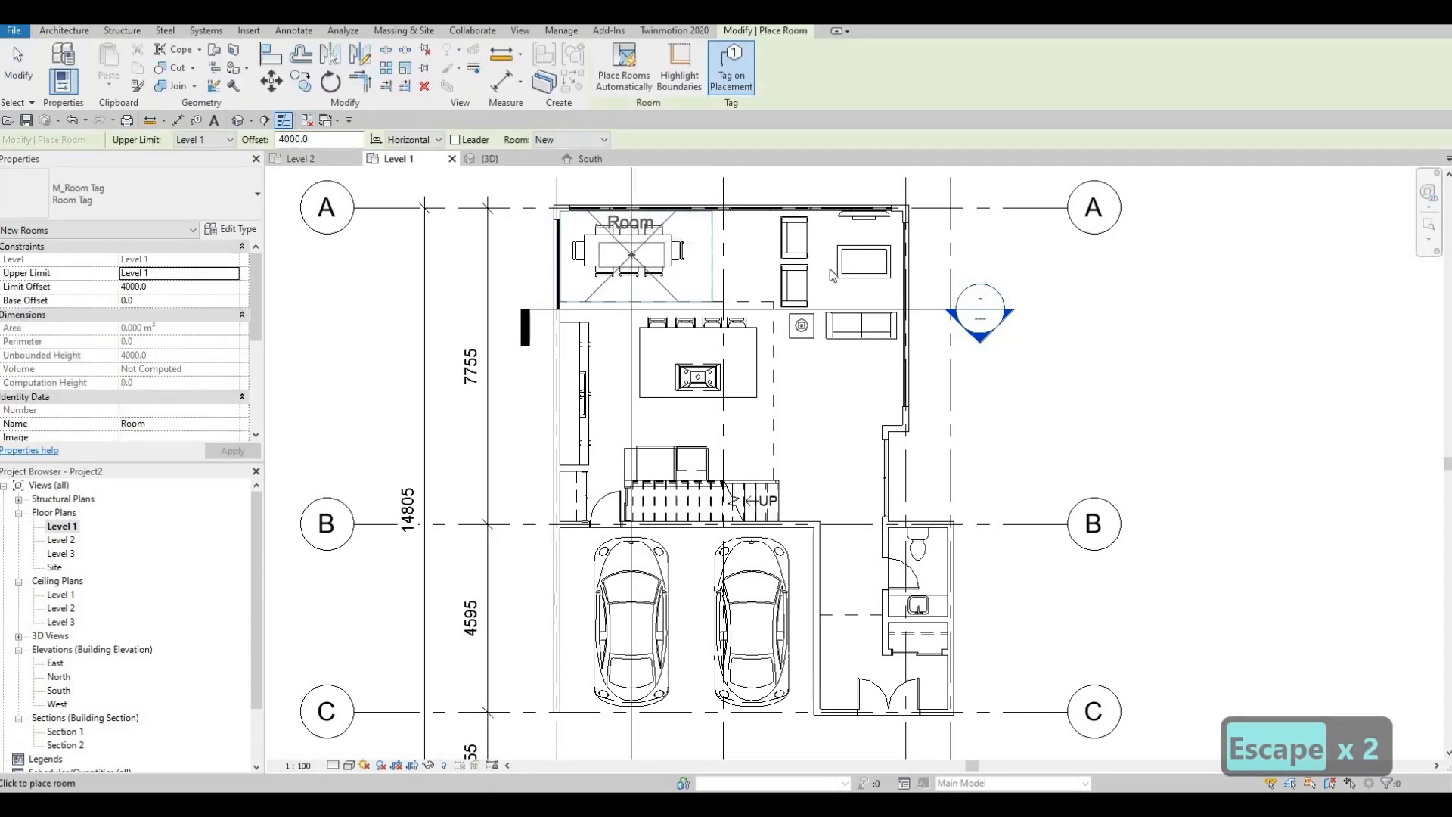
left_click(631, 255)
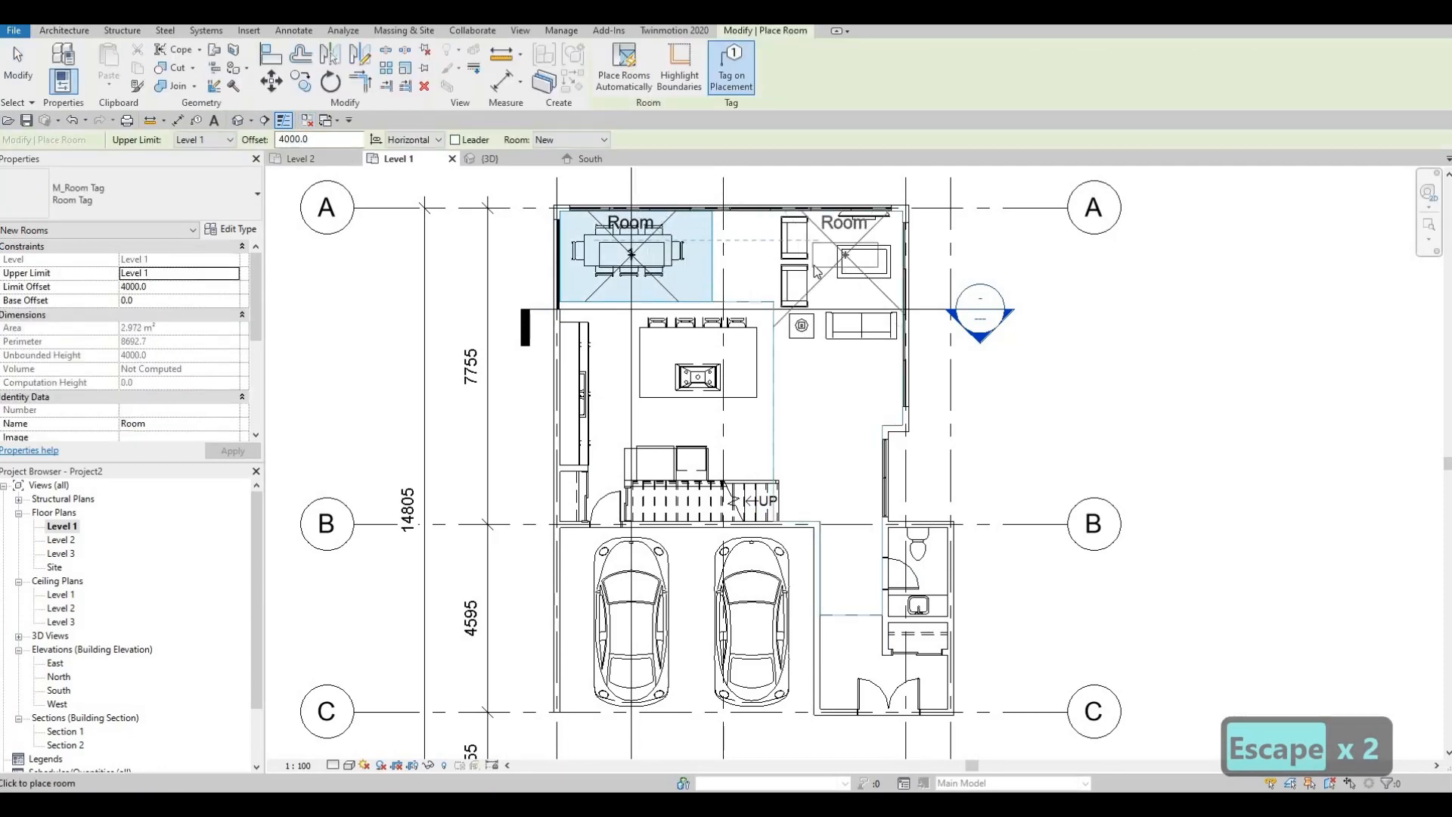
left_click(848, 451)
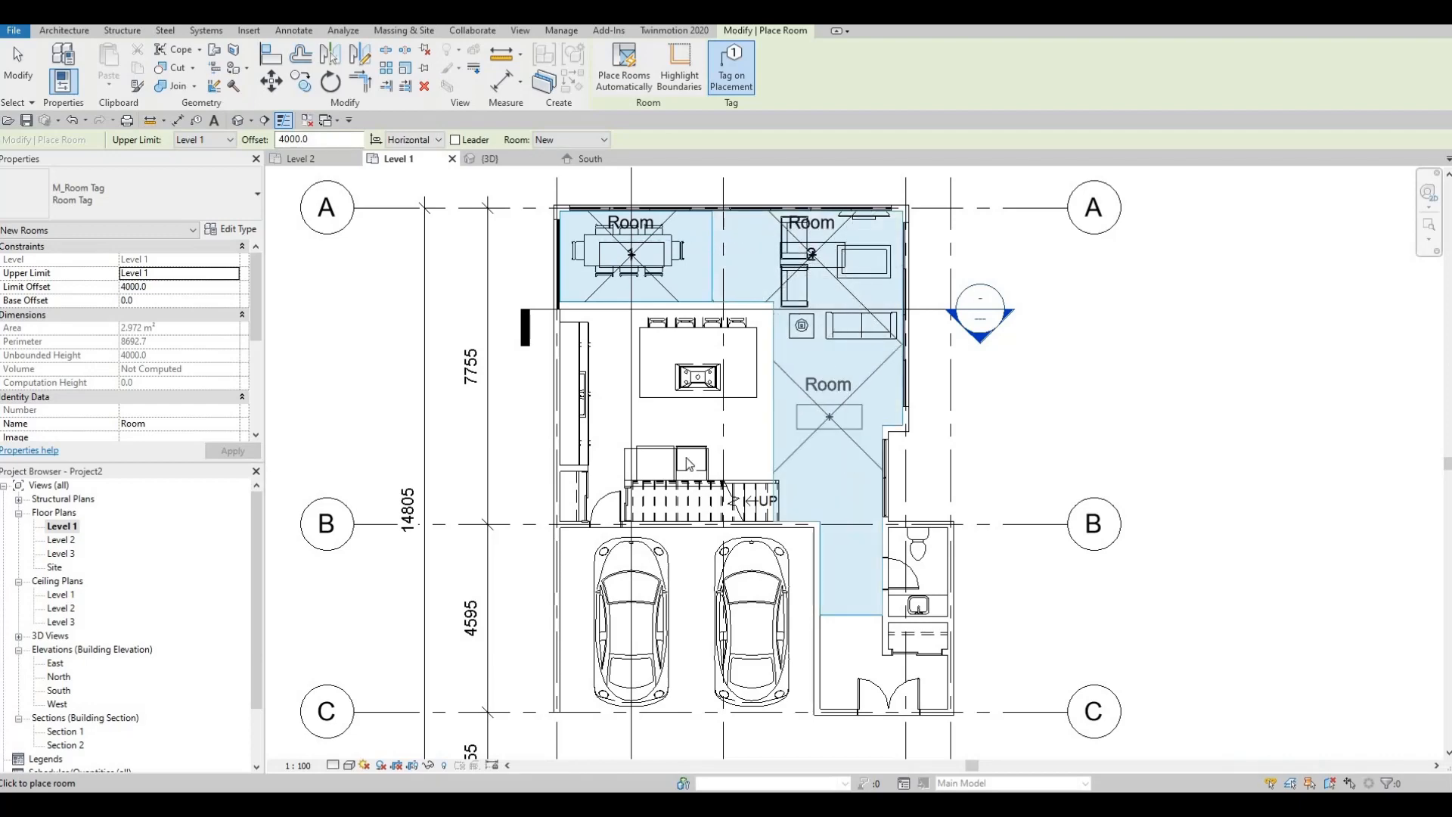
left_click(663, 413)
Place a tagged room in the small enclosed space between the kitchen counter and the garage wall
middle_click_drag(815, 571, 774, 435)
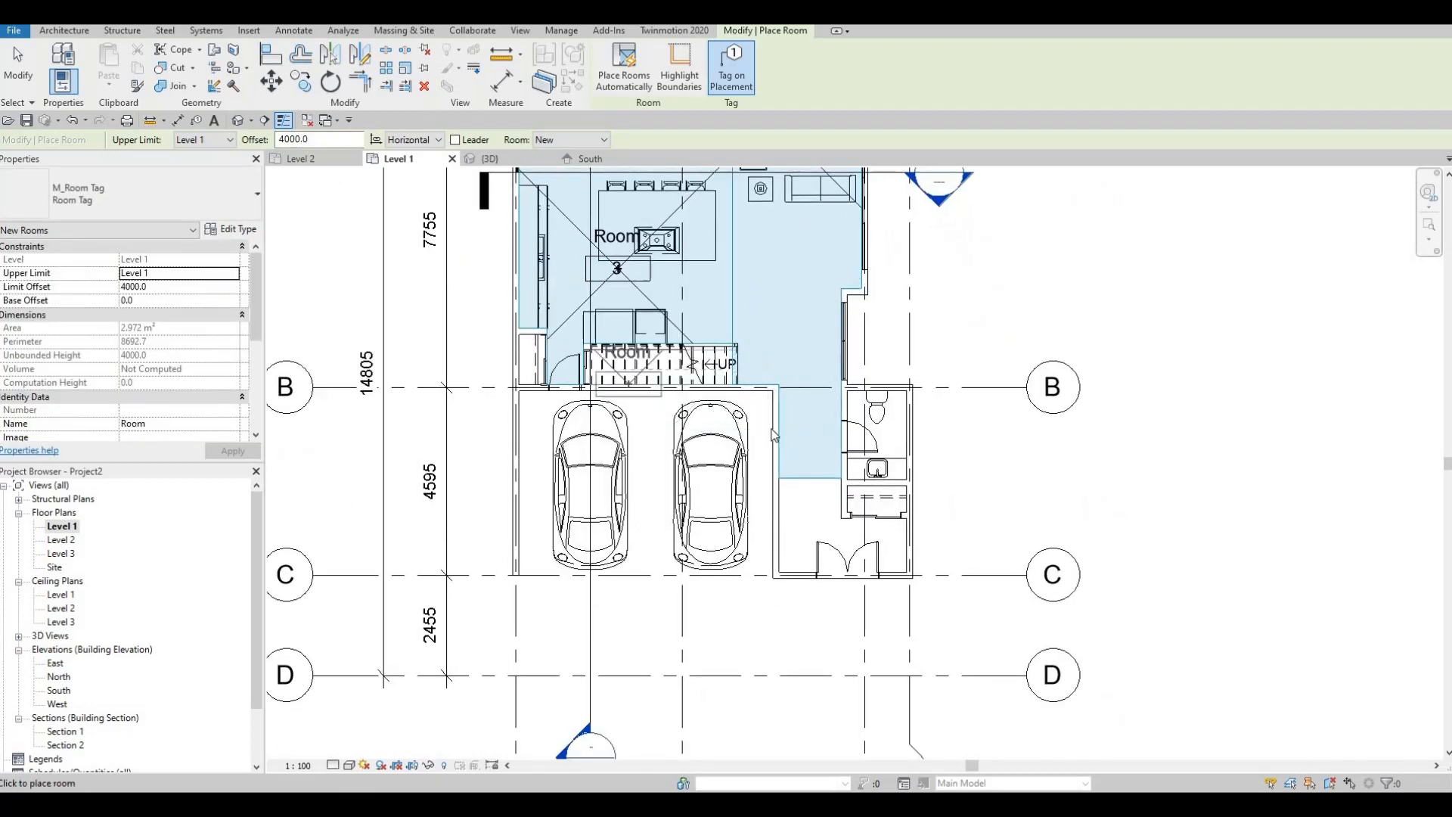
scroll(540, 329, "up", 2)
scroll(423, 407, "up", 2)
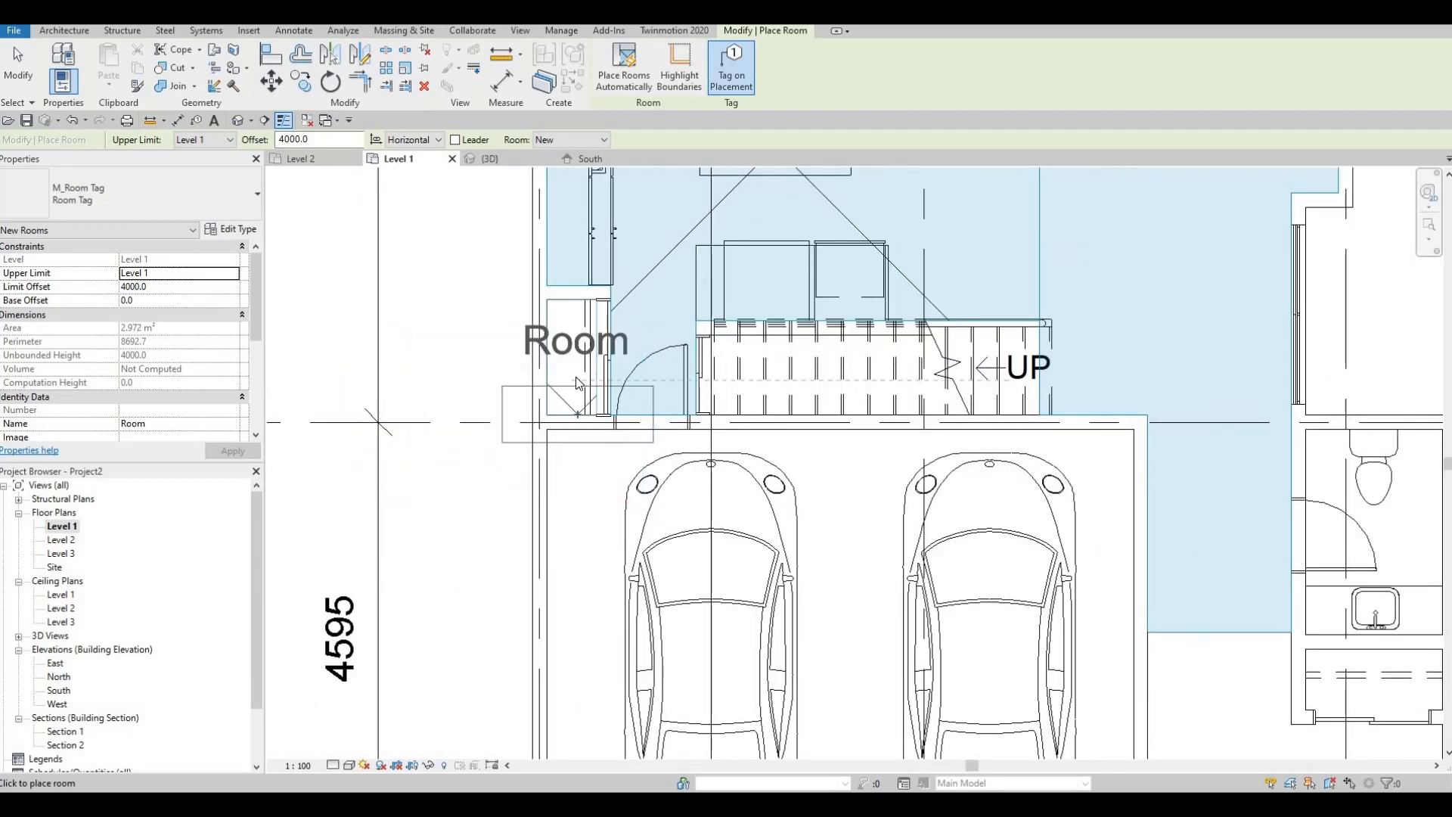
left_click(570, 375)
scroll(622, 366, "down", 2)
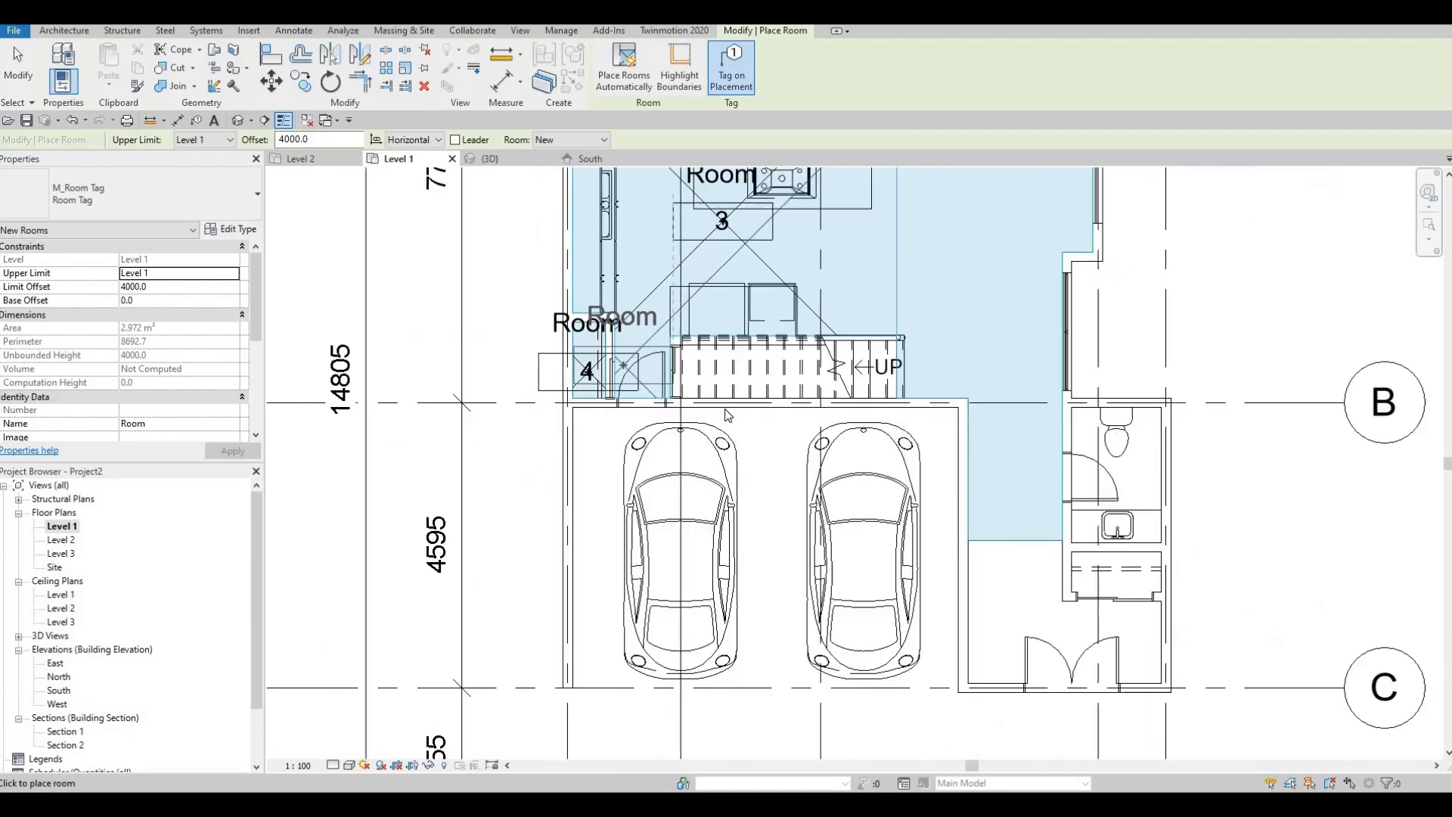
Place tagged rooms in the toilet and in the entrance area behind the double front door
middle_click_drag(726, 414, 359, 343)
left_click(714, 419)
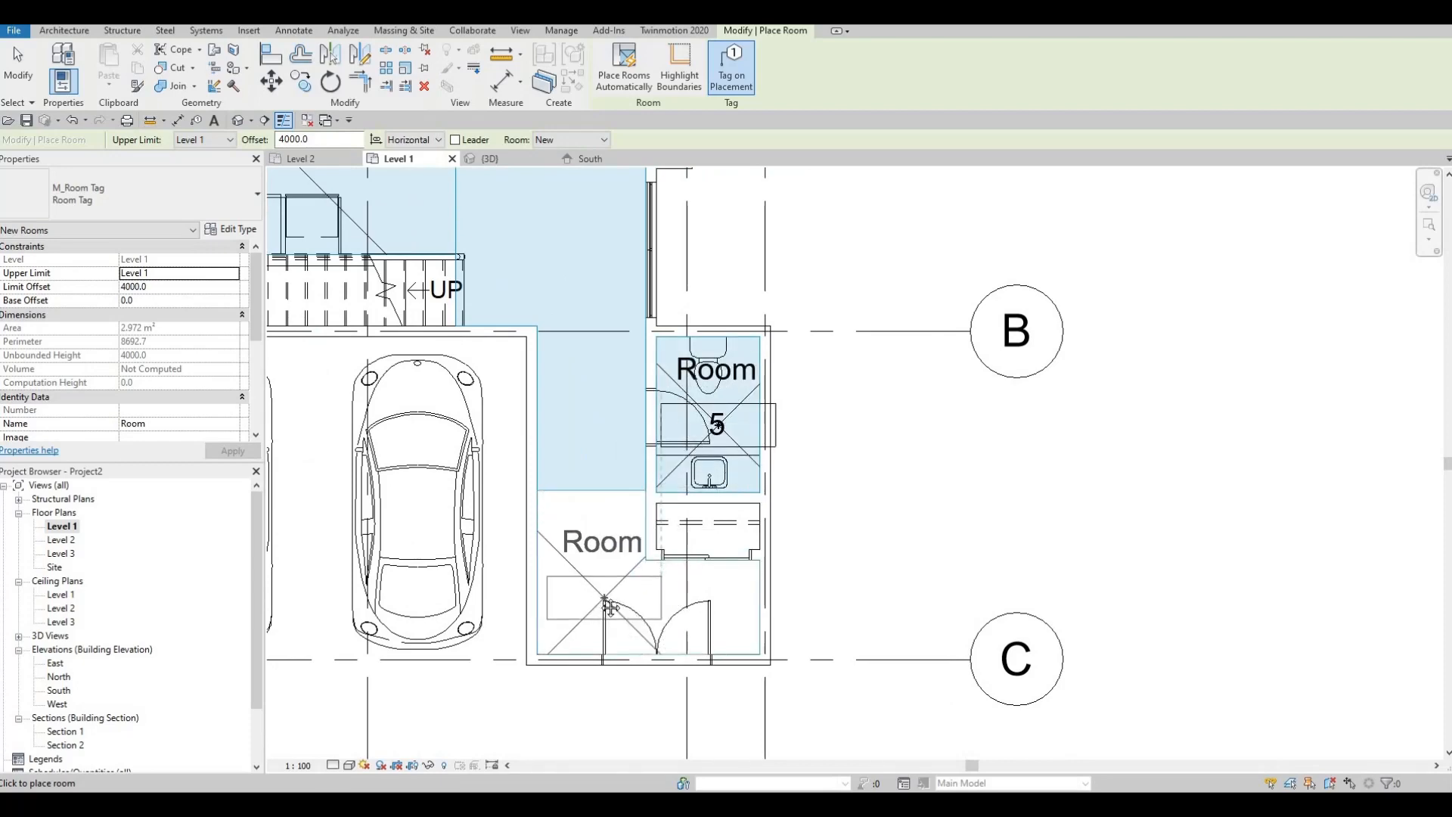
left_click(610, 607)
scroll(681, 491, "down", 4)
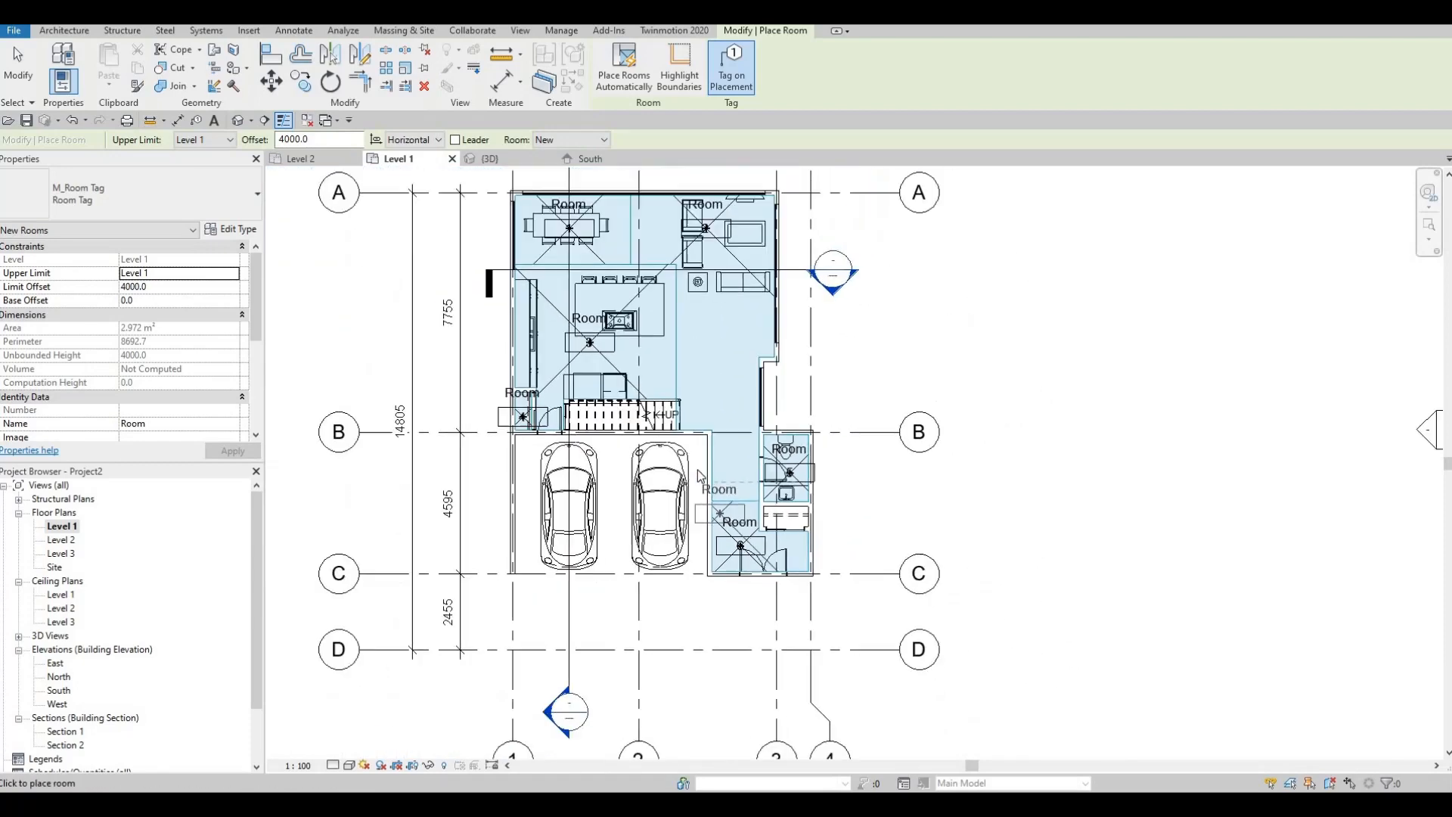
scroll(688, 257, "up", 2)
key("Escape")
key("Escape")
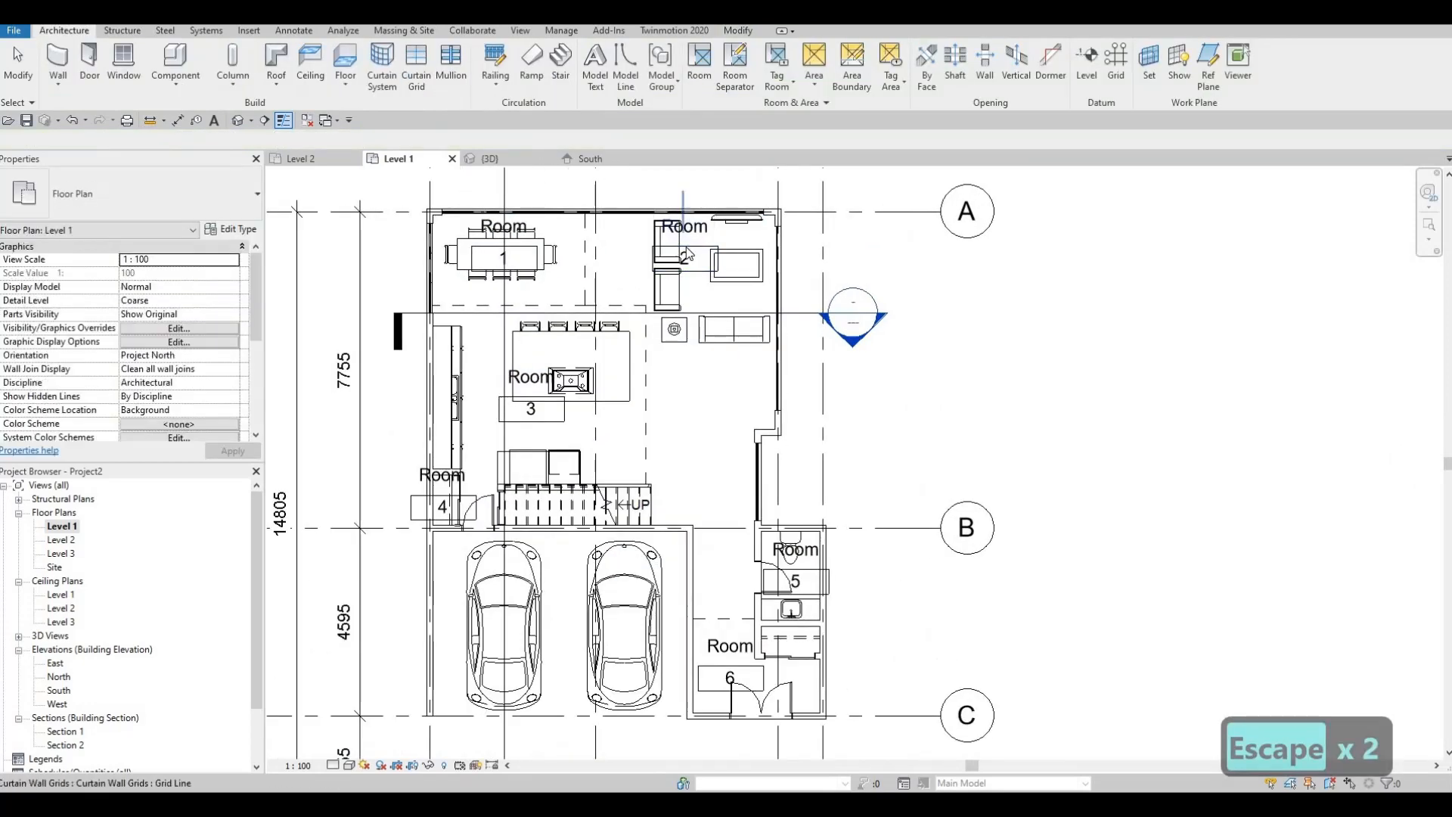
key("Escape")
Move the living area's room tag to the open floor below the sofa, clear of the furniture
left_click(685, 270)
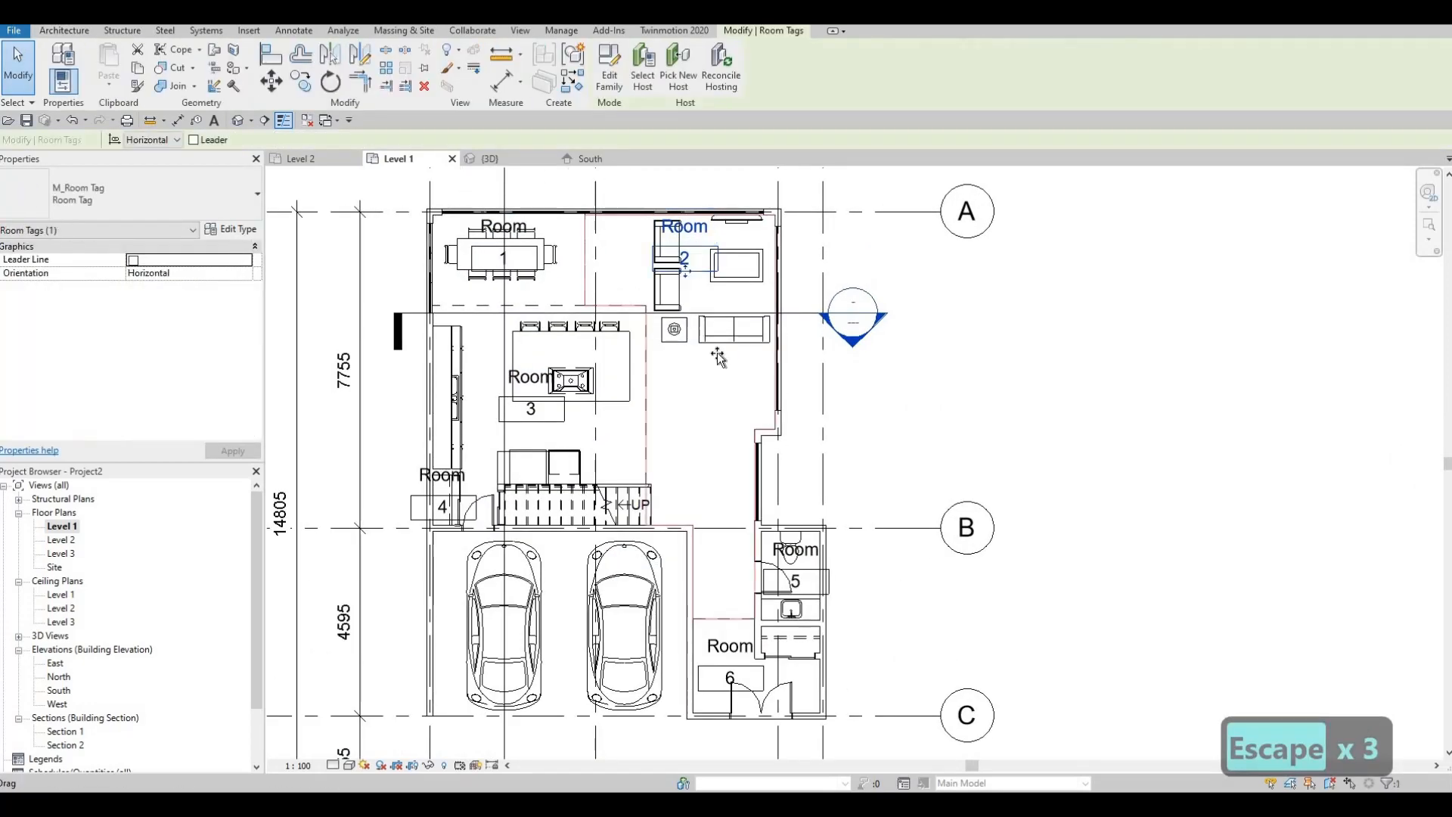
left_click_drag(722, 409, 721, 410)
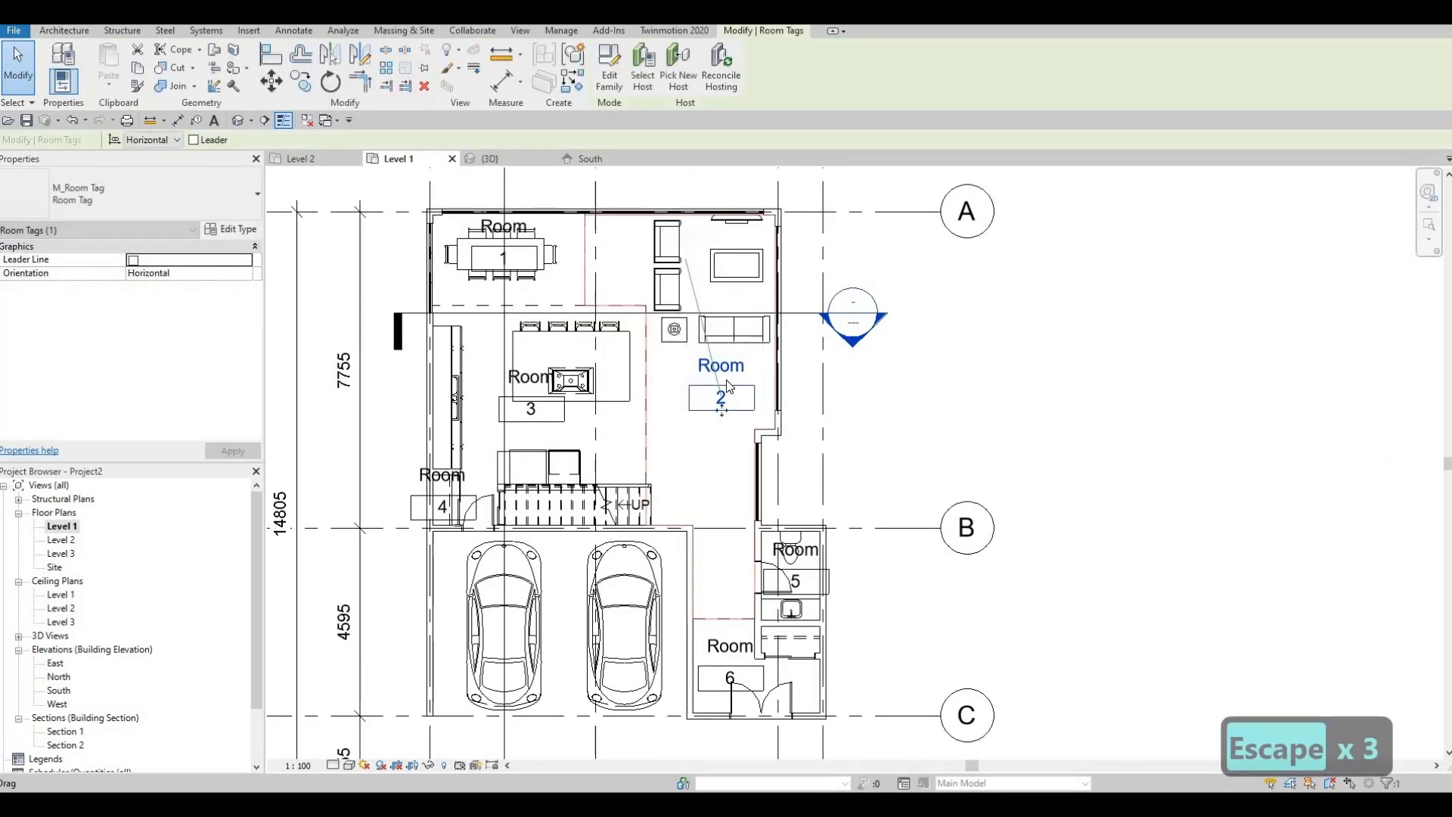
key("Escape")
key("Escape")
Rename the living space's room tag to LIVING AREA
left_click(721, 408)
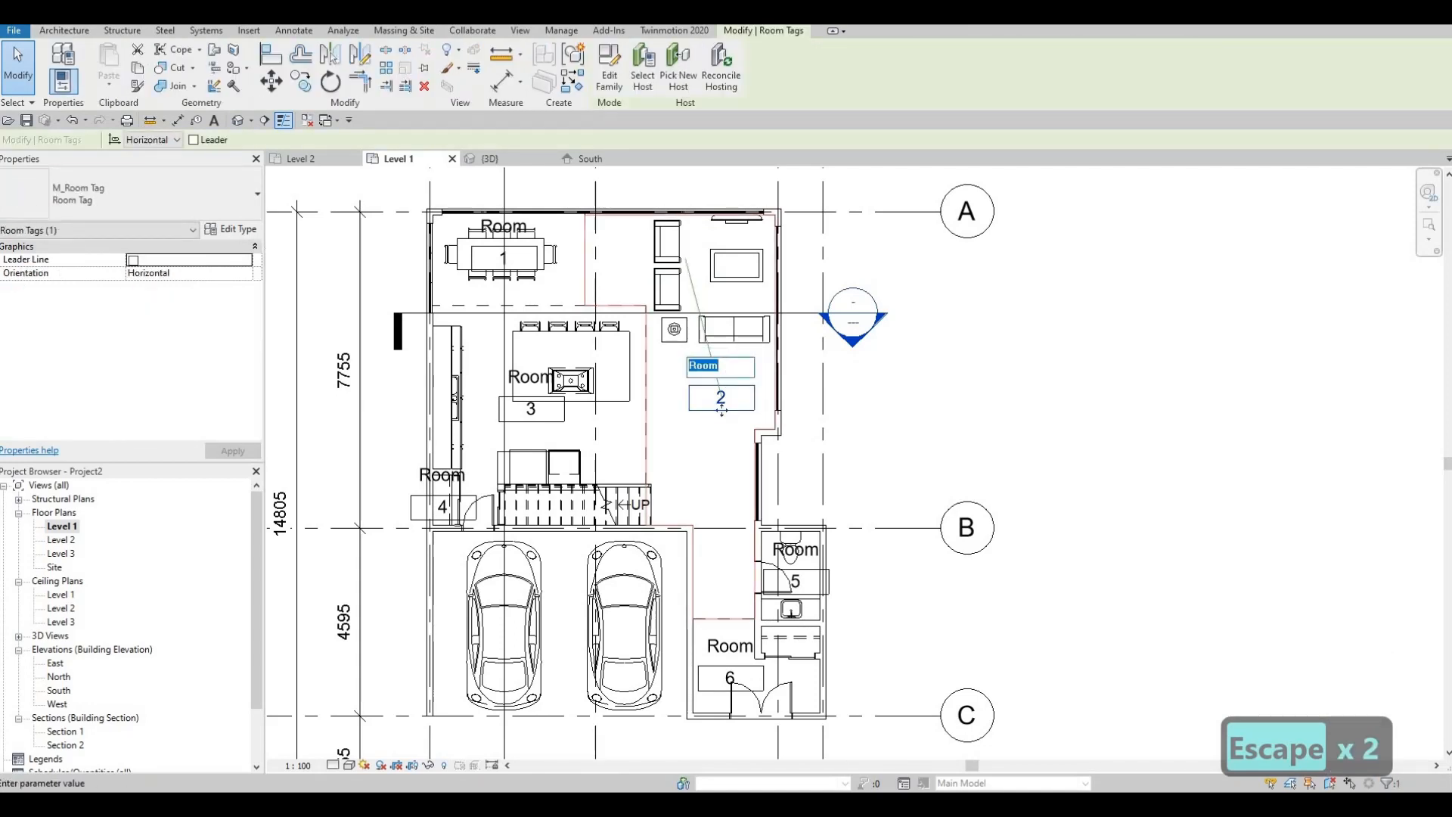
type("Living a")
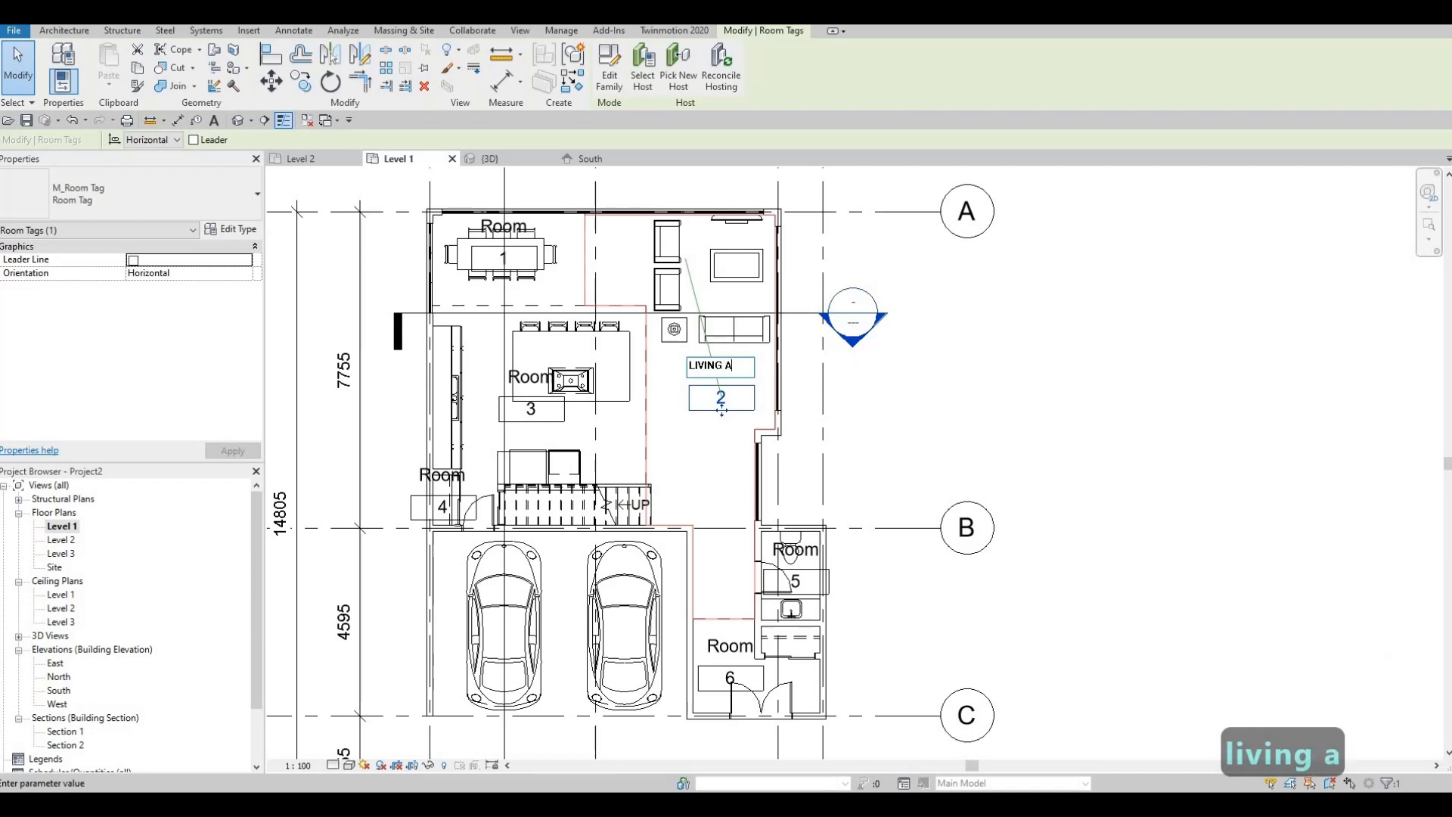
left_click(508, 239)
key("Escape")
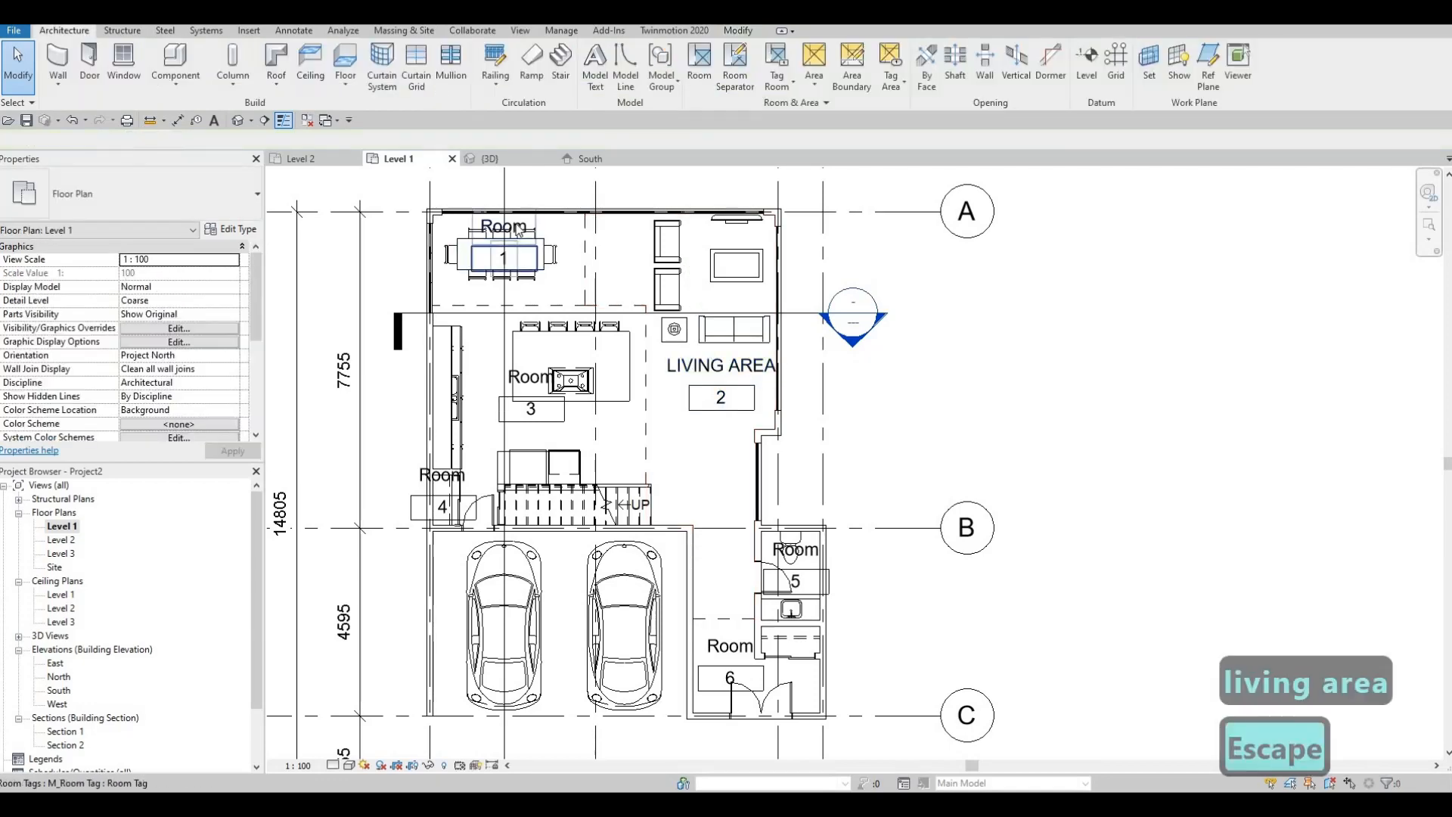
Rename the room tag over the dining table to DINING AREA
left_click(505, 230)
key("Escape")
left_click(505, 231)
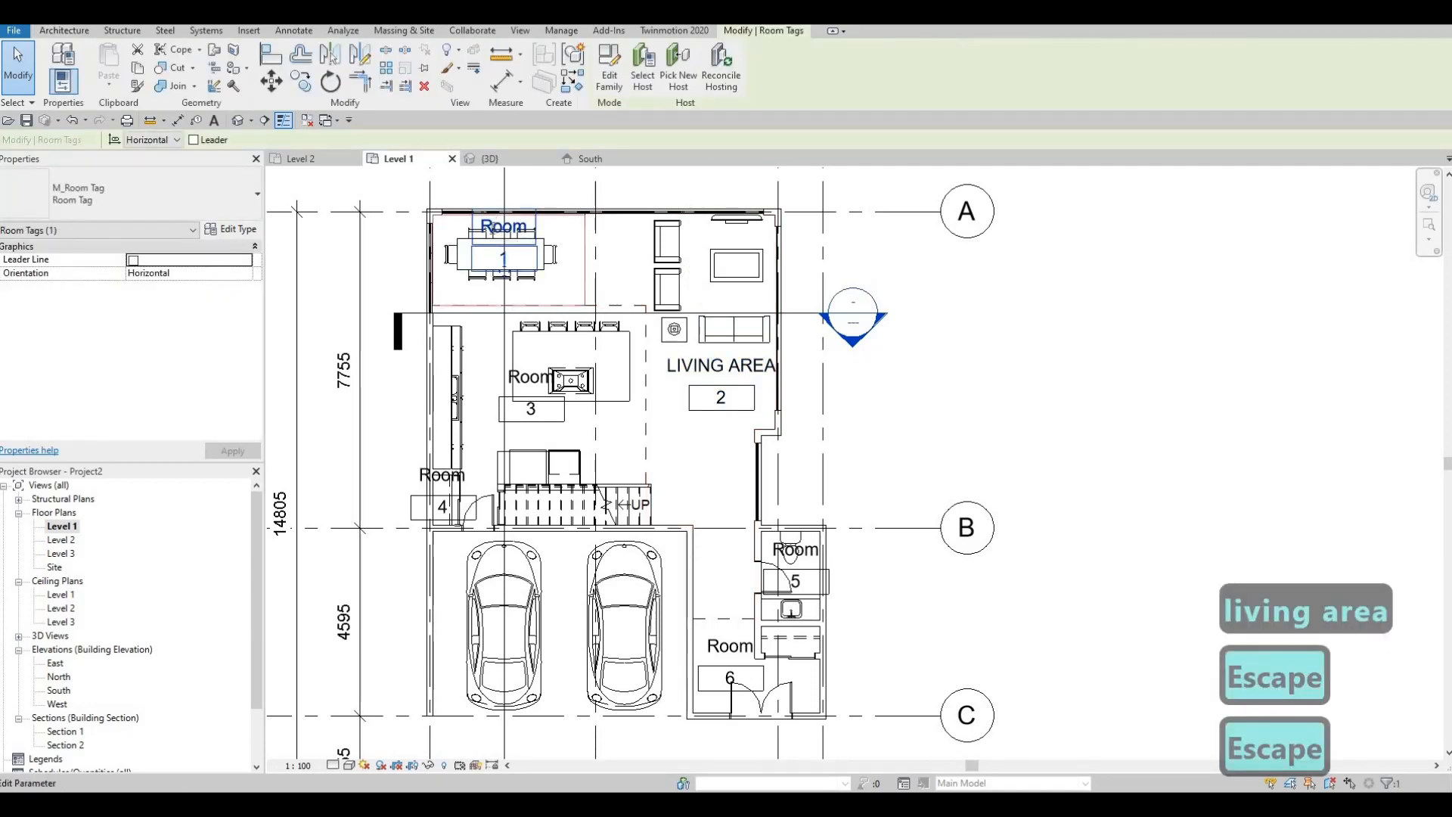
type("dini")
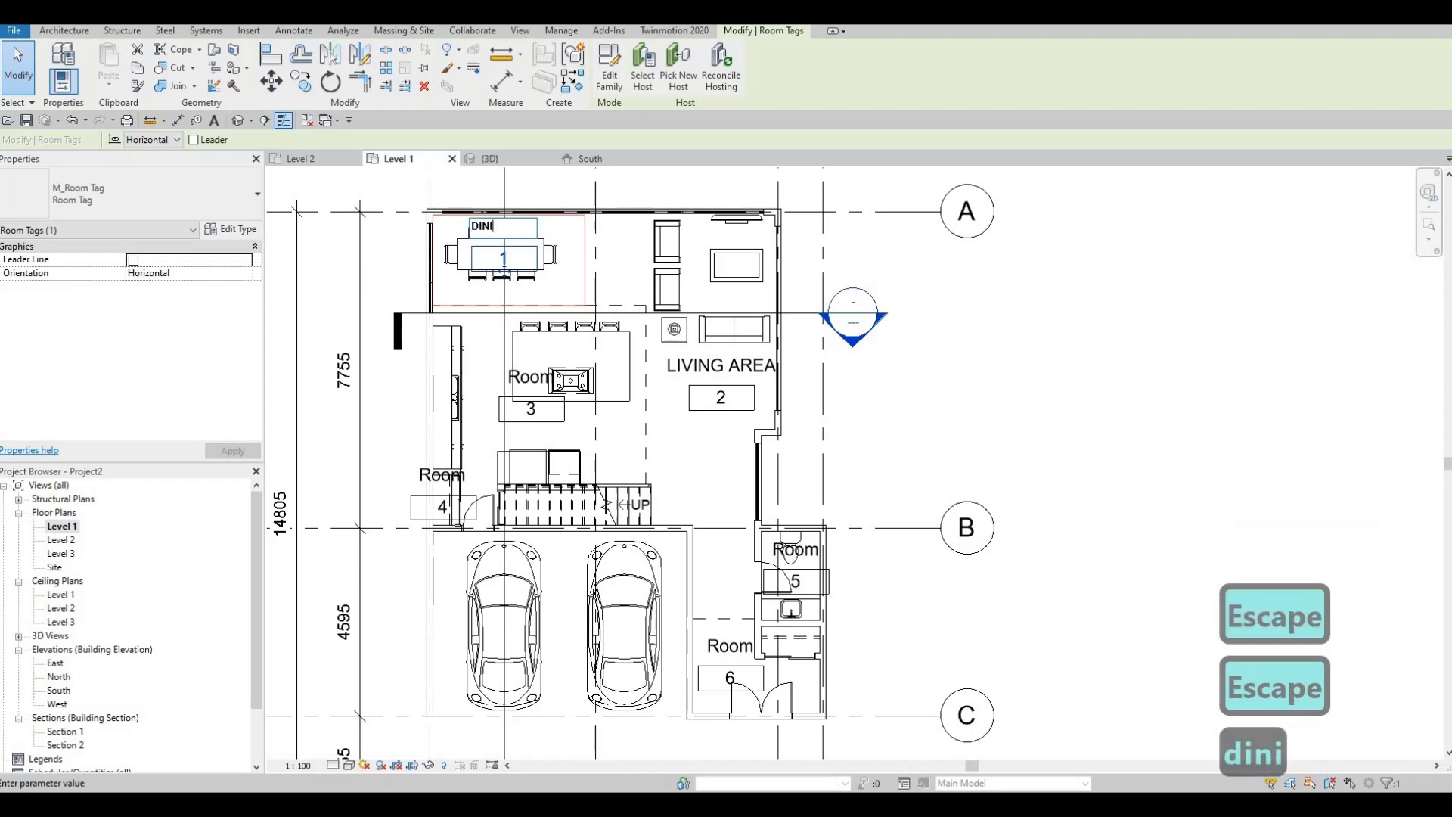
type("ng area")
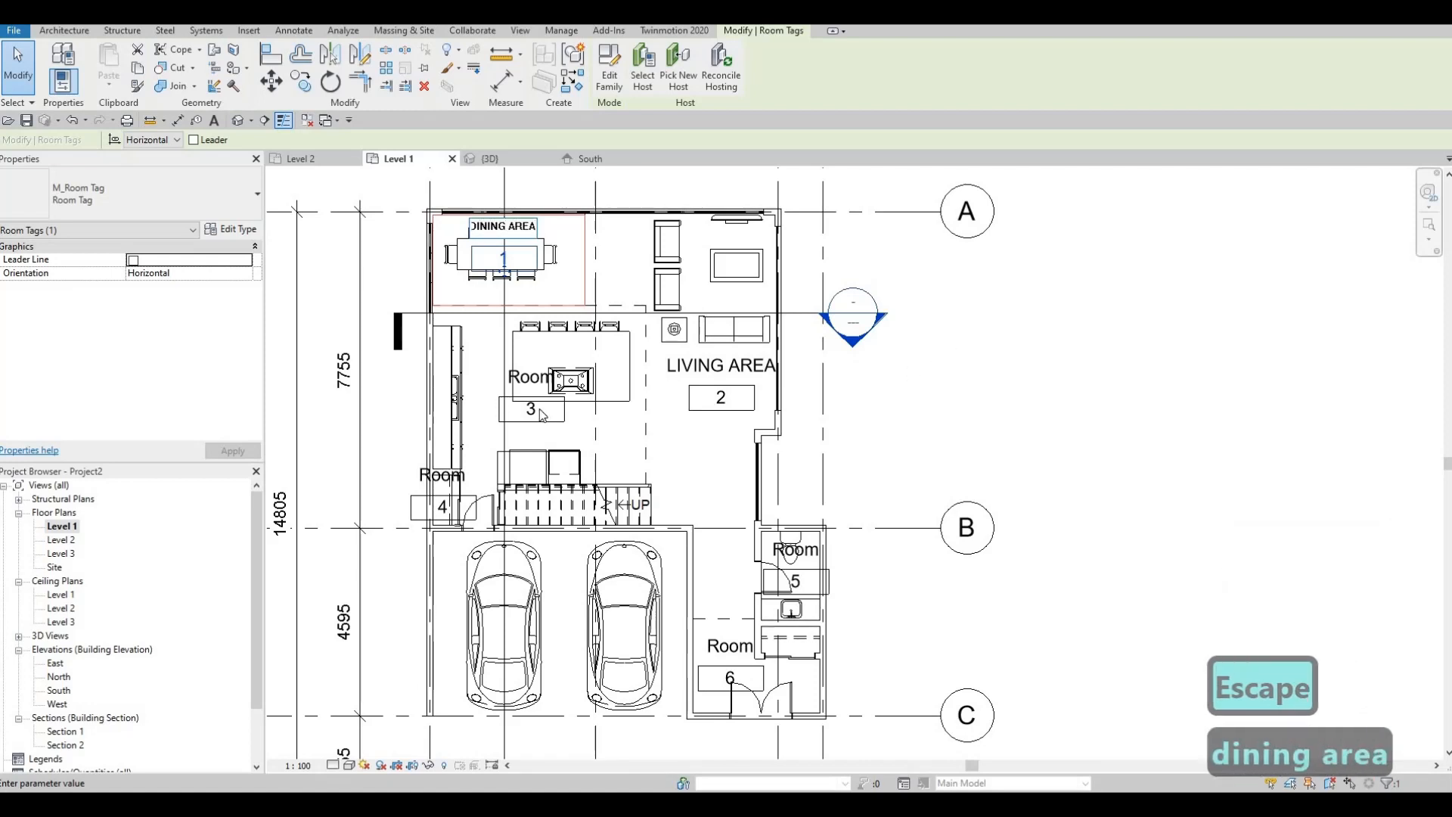
key("Escape")
Rename the room tag over the kitchen island to KITCHEN
left_click(532, 412)
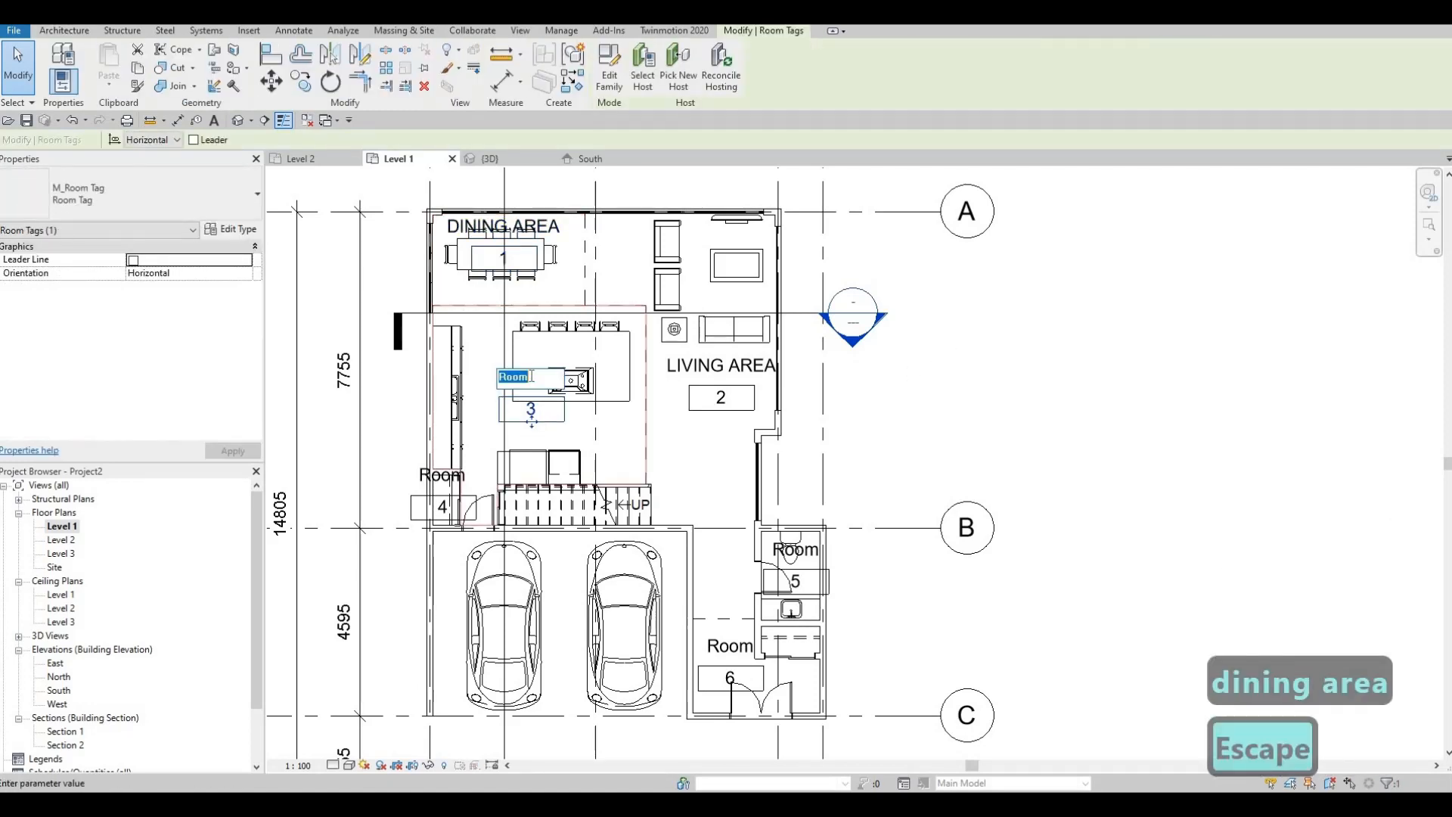
type("ki")
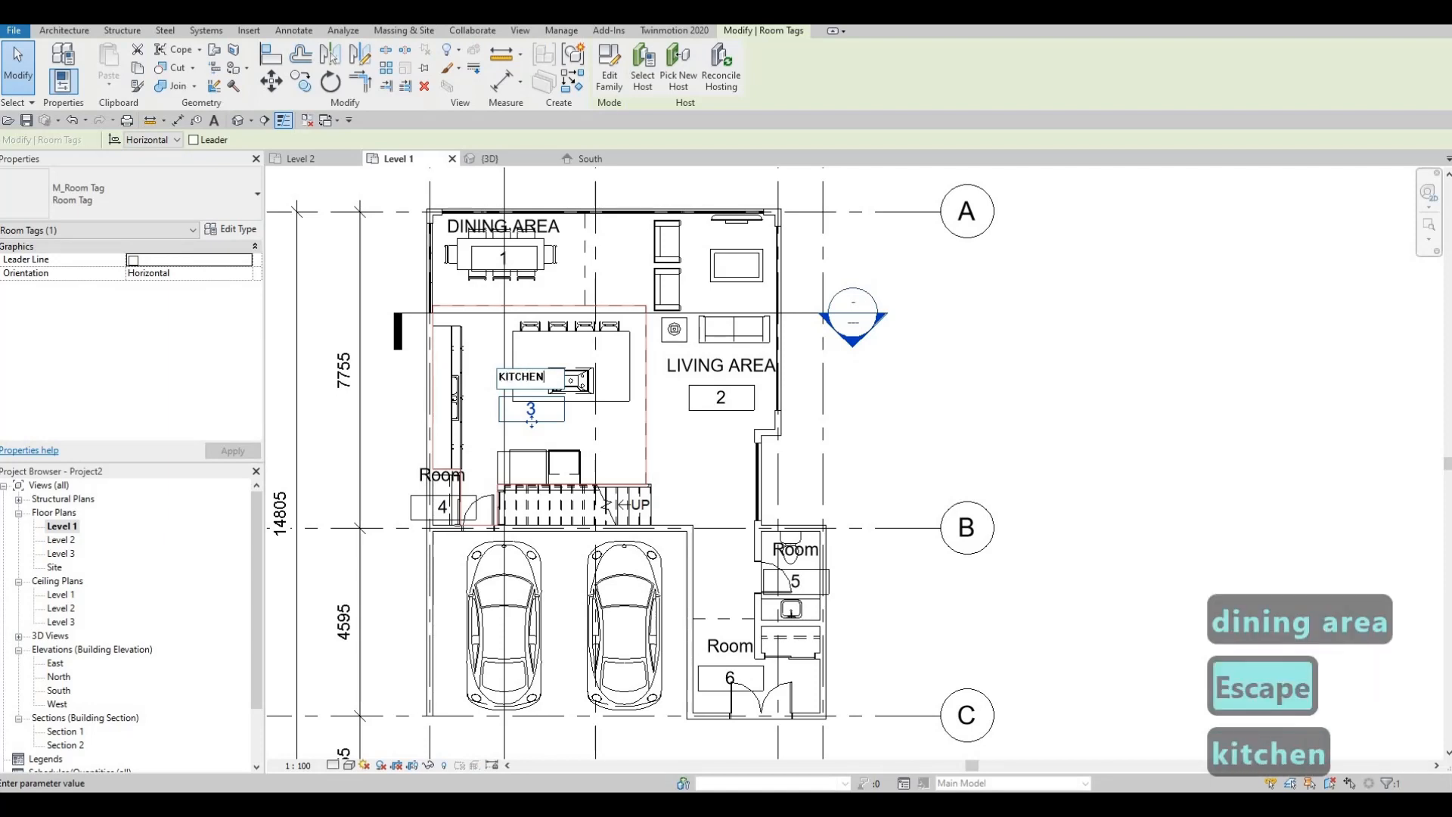
left_click(442, 487)
key("Escape")
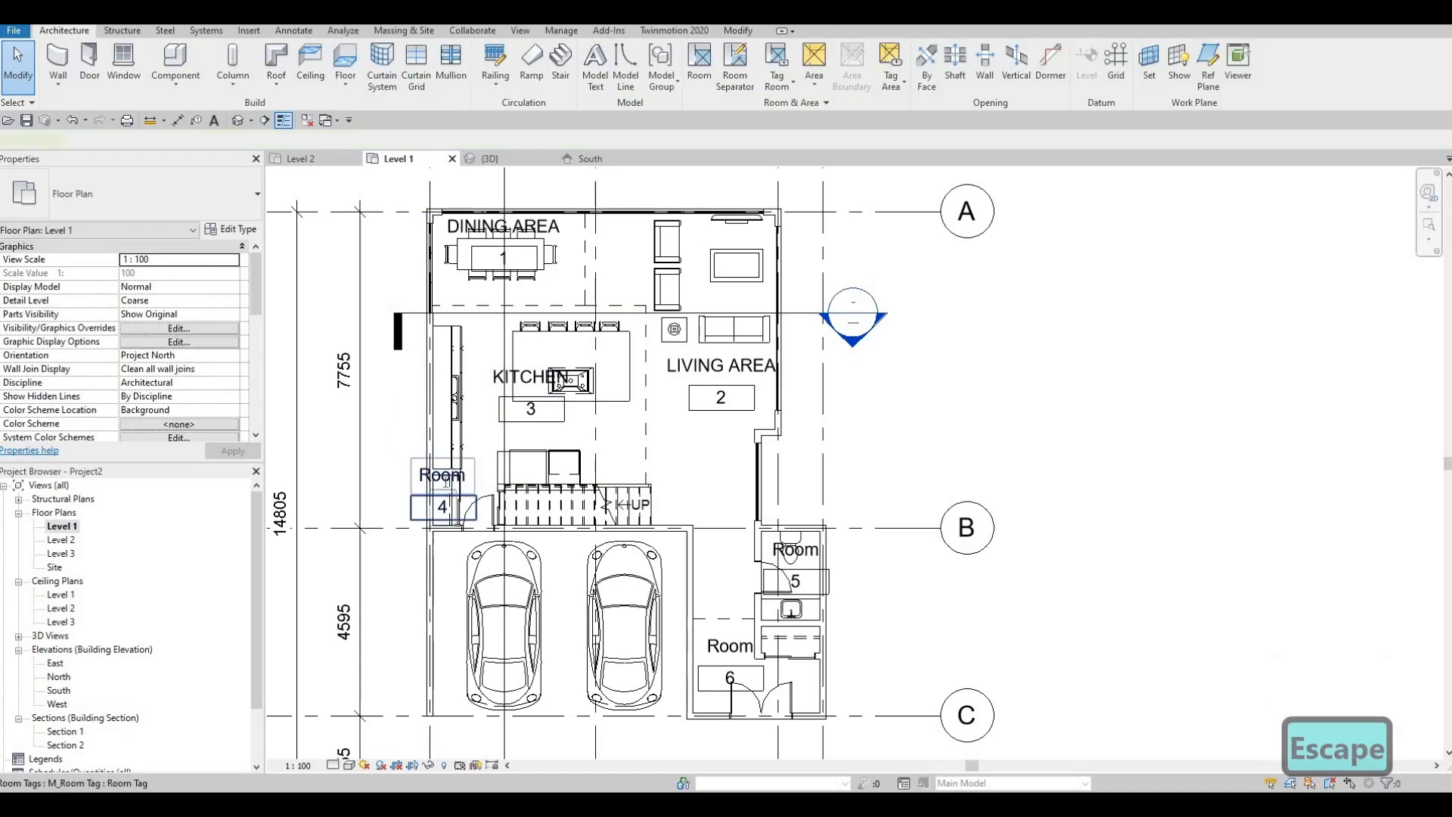
Rename the room tag of the small room beside the stairs to PANTRY
left_click(446, 484)
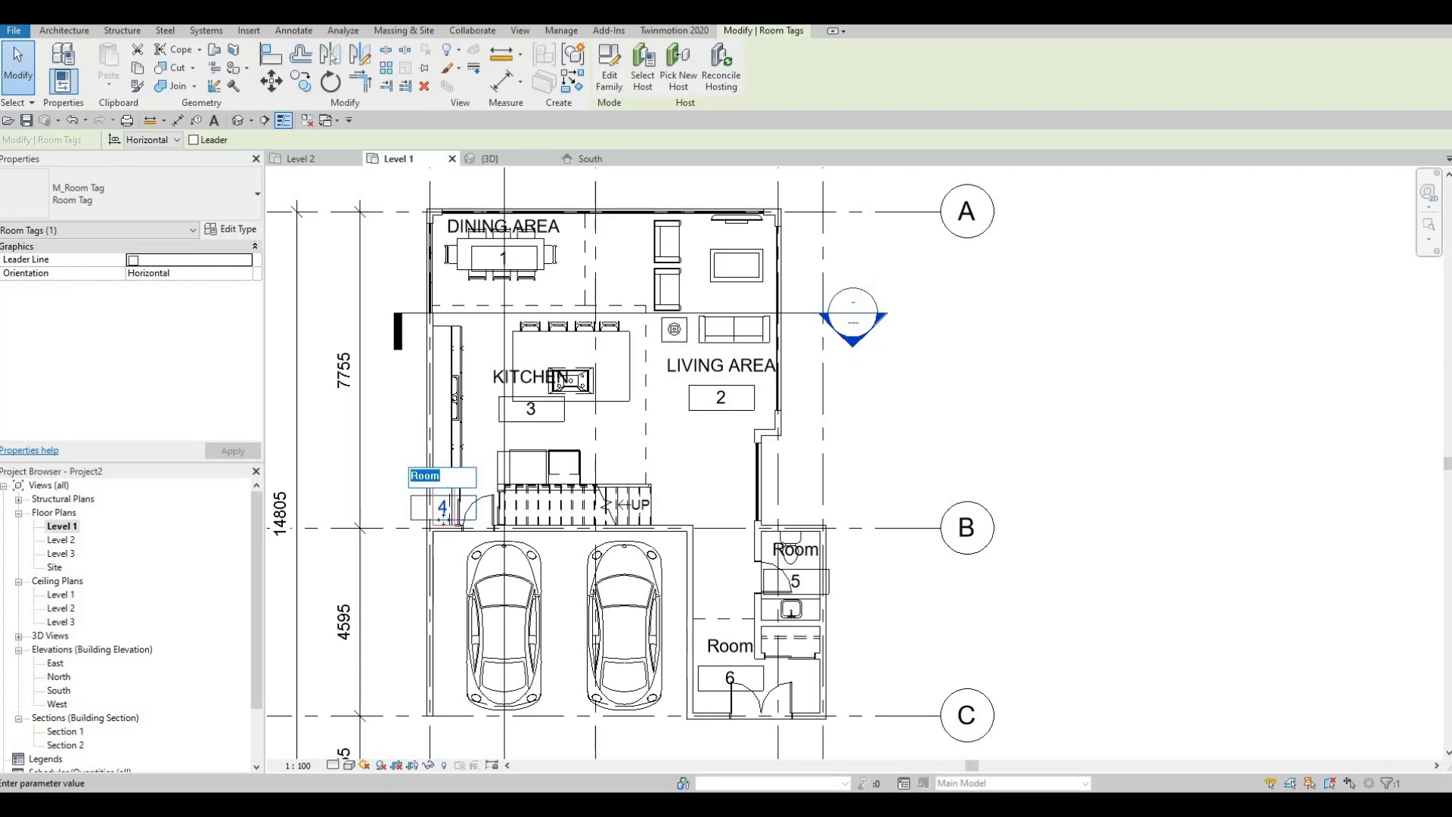
left_click(406, 425)
key("Escape")
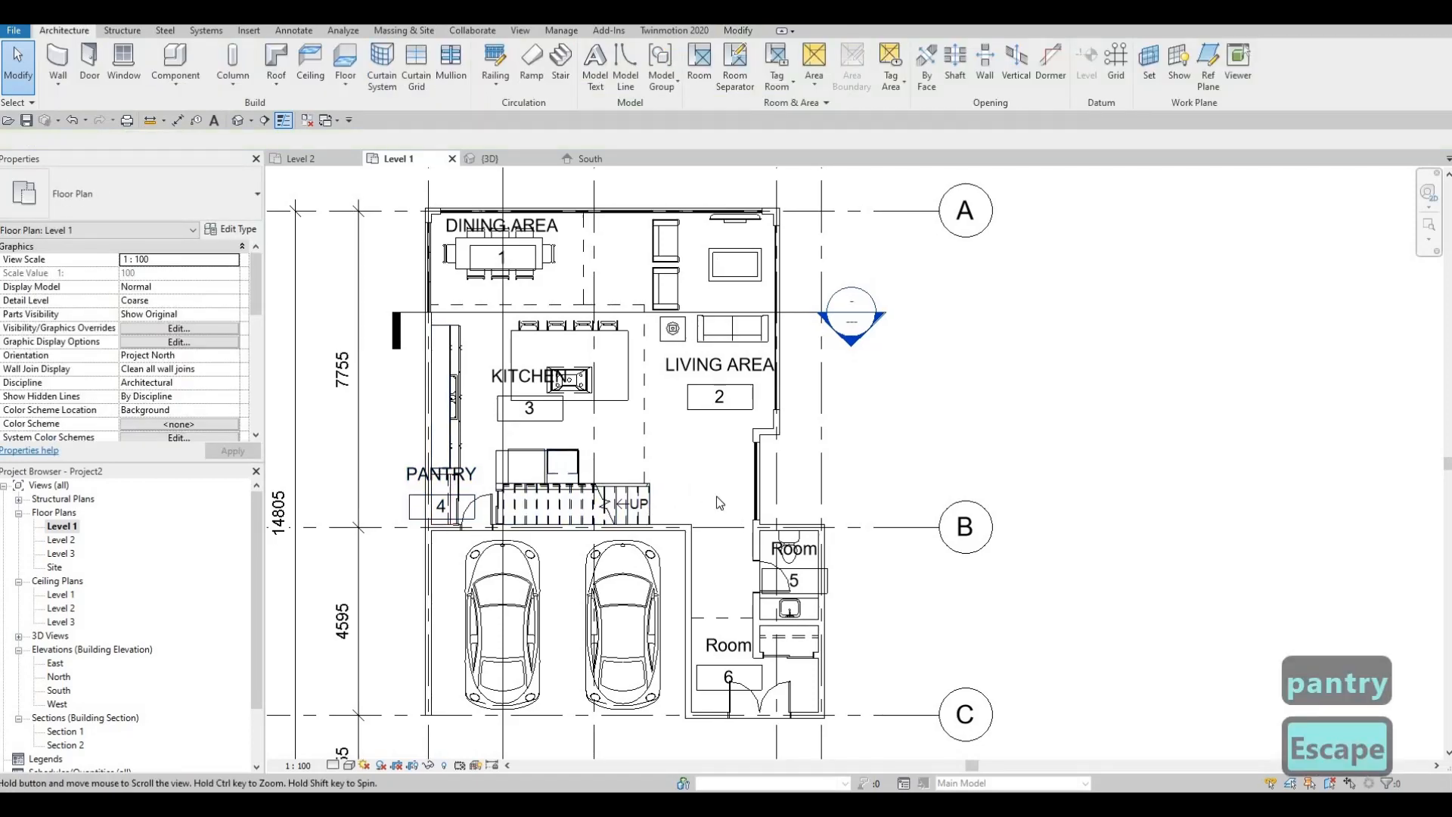
Rename the toilet's room tag to POWDER ROOM
middle_click_drag(719, 504, 712, 454)
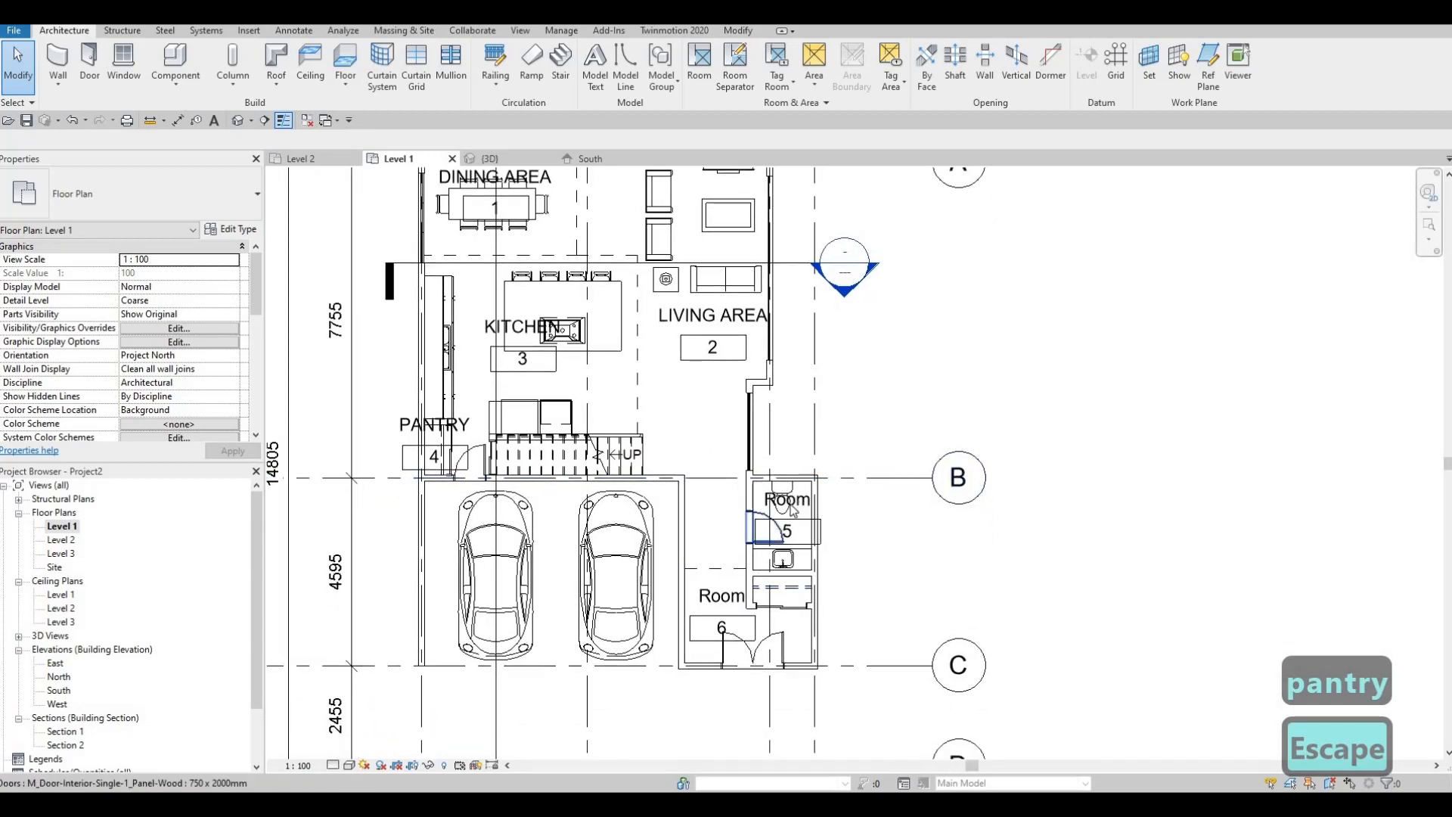
left_click(789, 505)
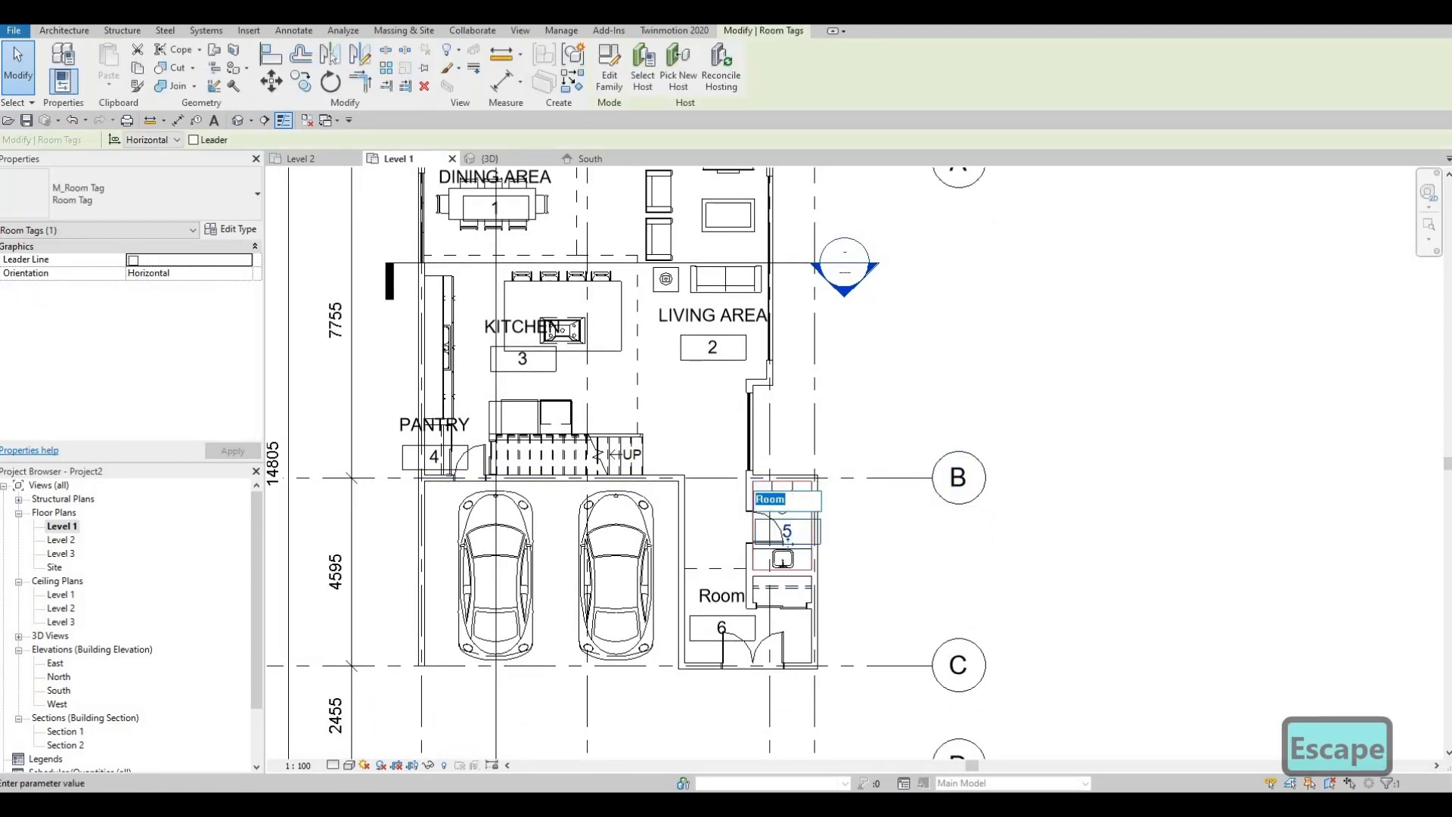
type("POWD")
type("ER ROOM")
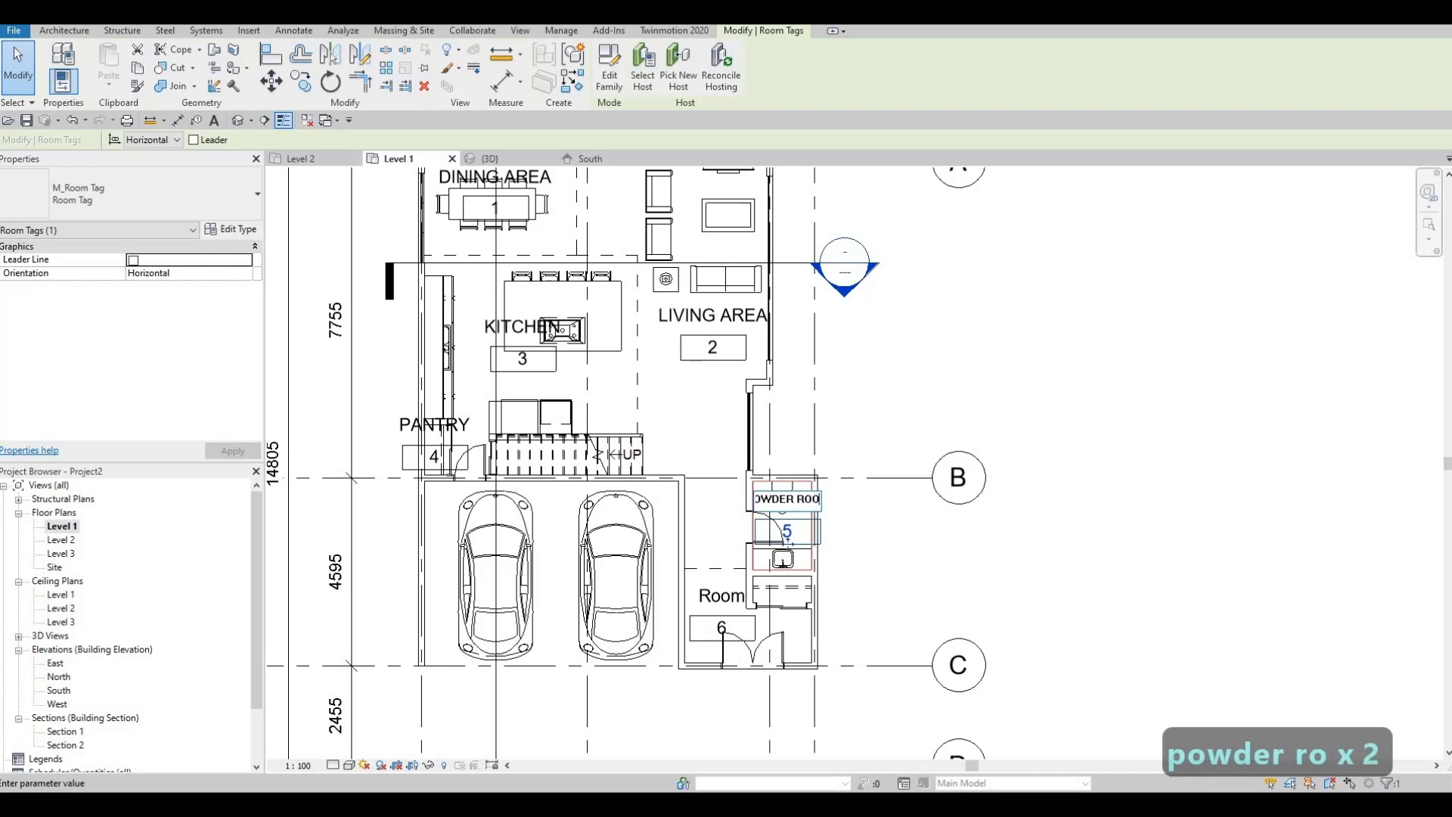
left_click(721, 593)
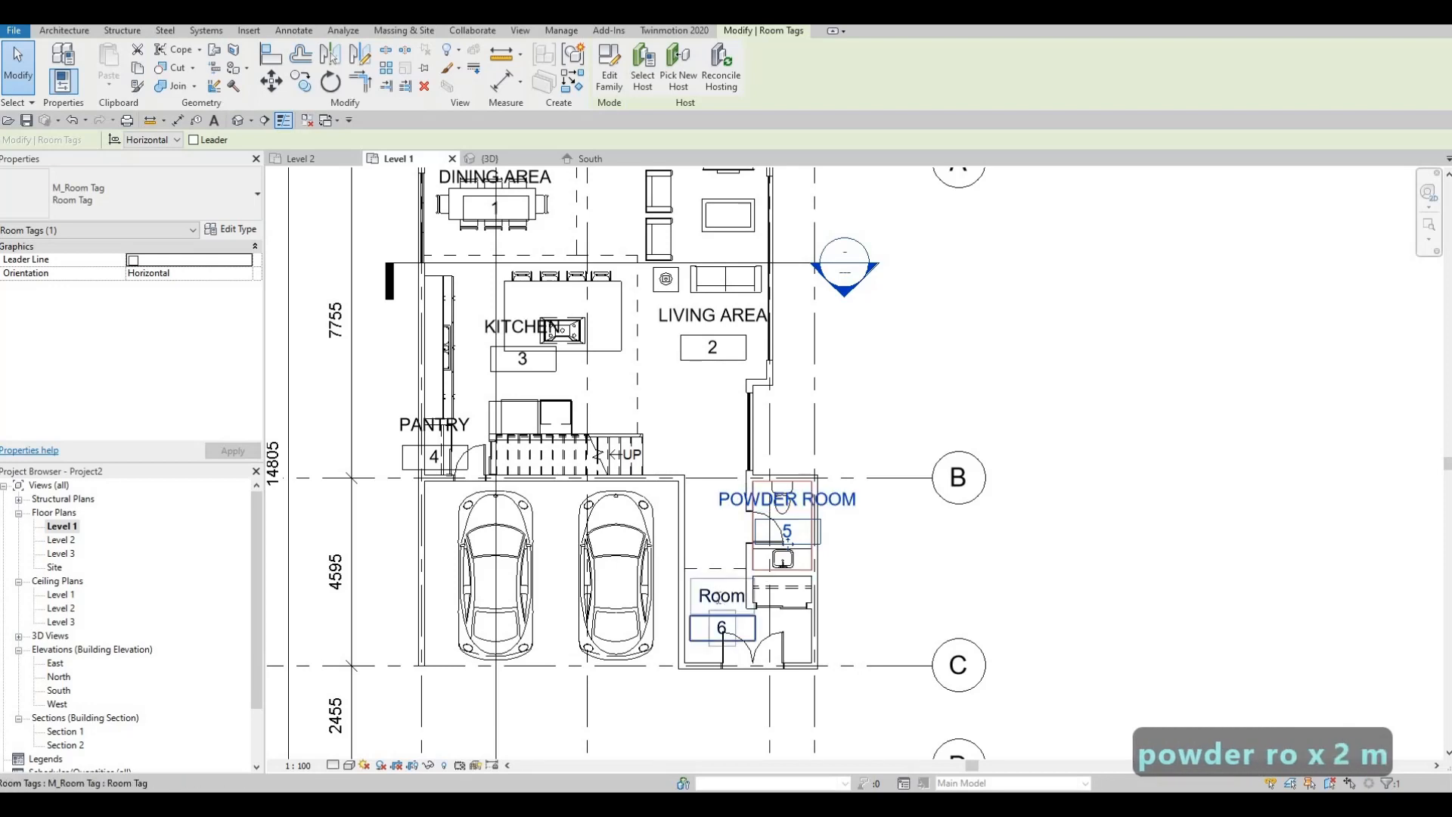
Rename the room tag behind the double front door to FOYER
left_click(719, 598)
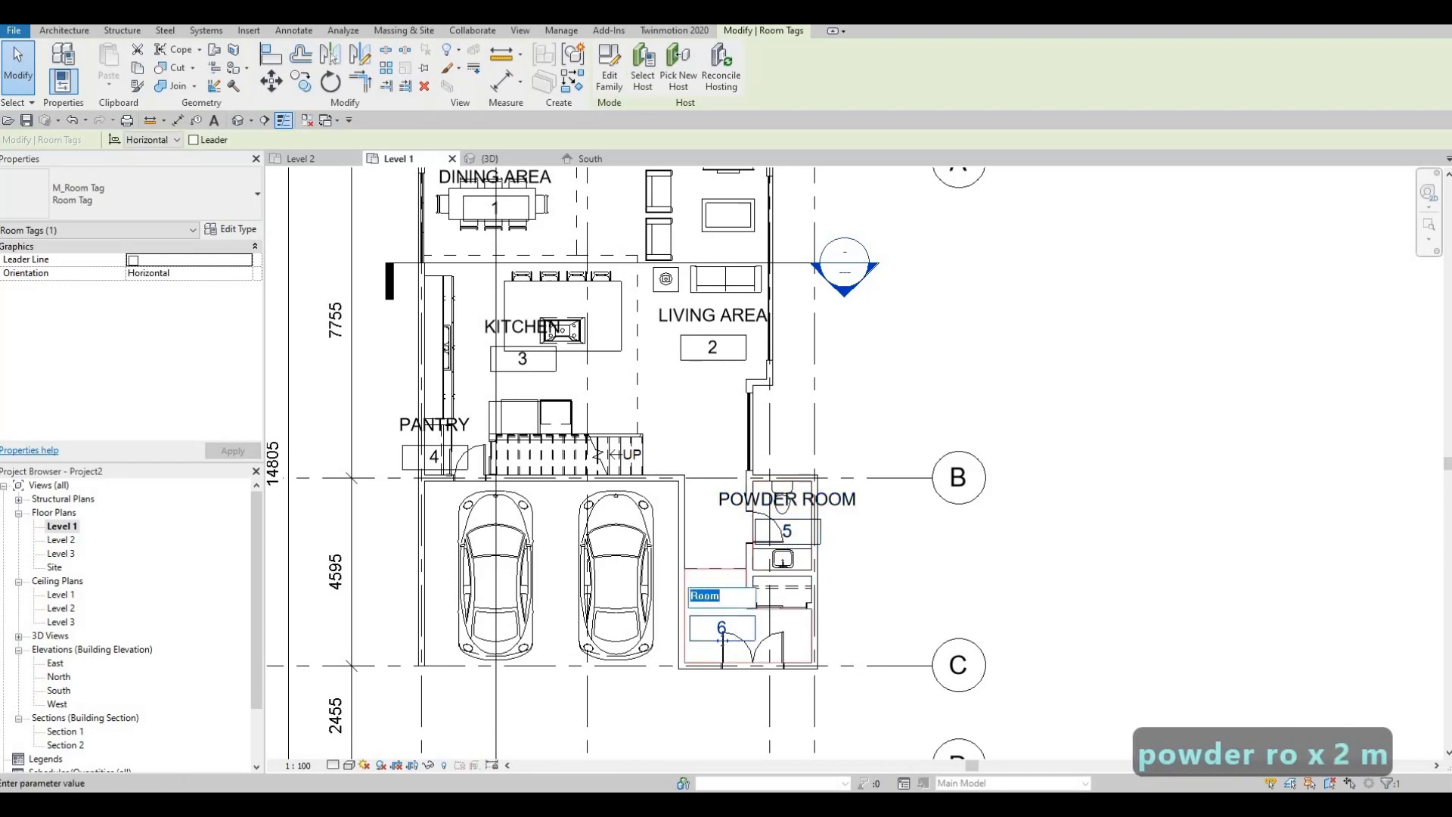
type("FOYER")
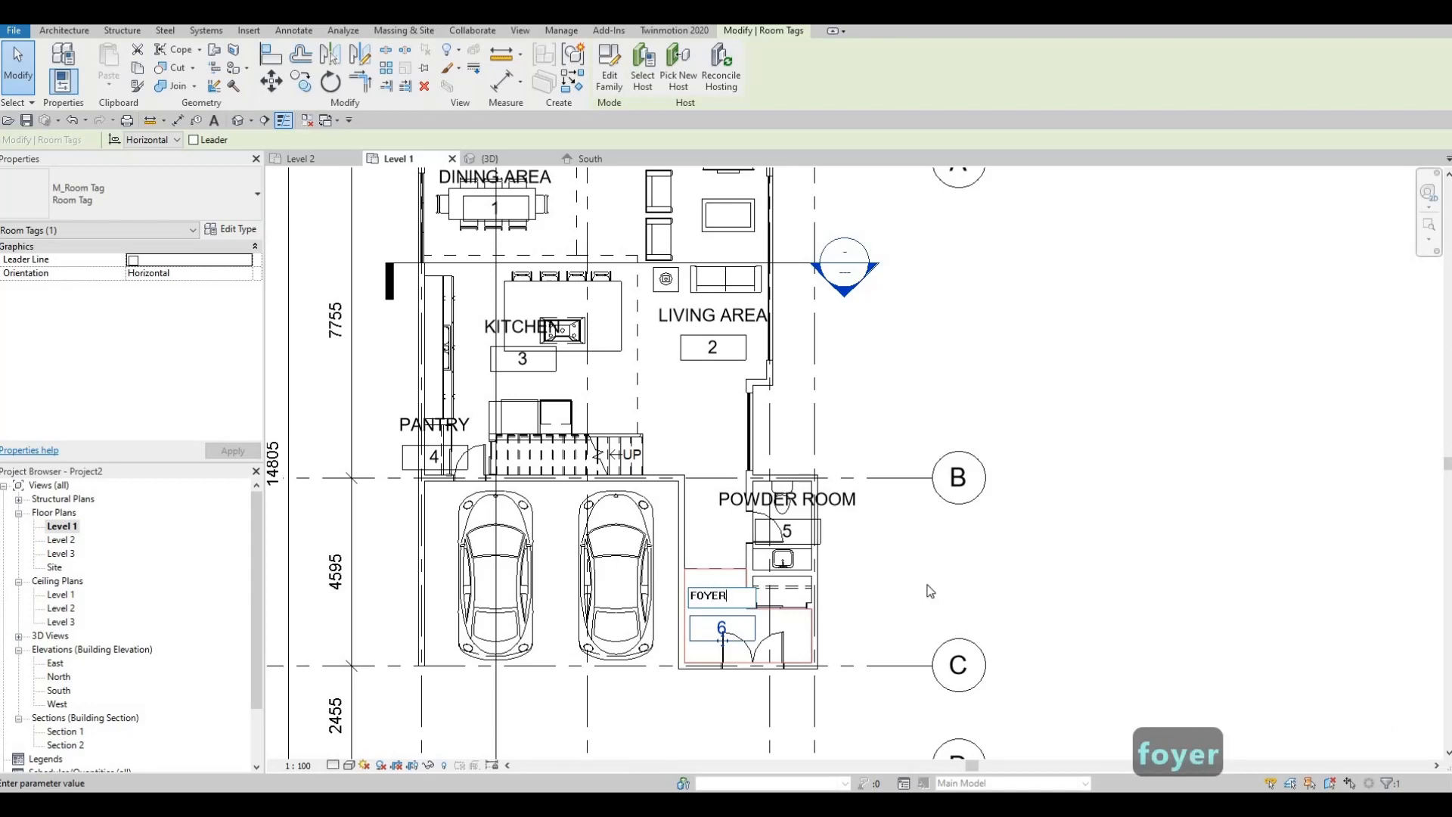
key("Escape")
key("Escape")
Draw a room separation line about 6370 mm long across the carport's open front along grid C, from the outer wall to the foyer wall
middle_click_drag(604, 407, 617, 442)
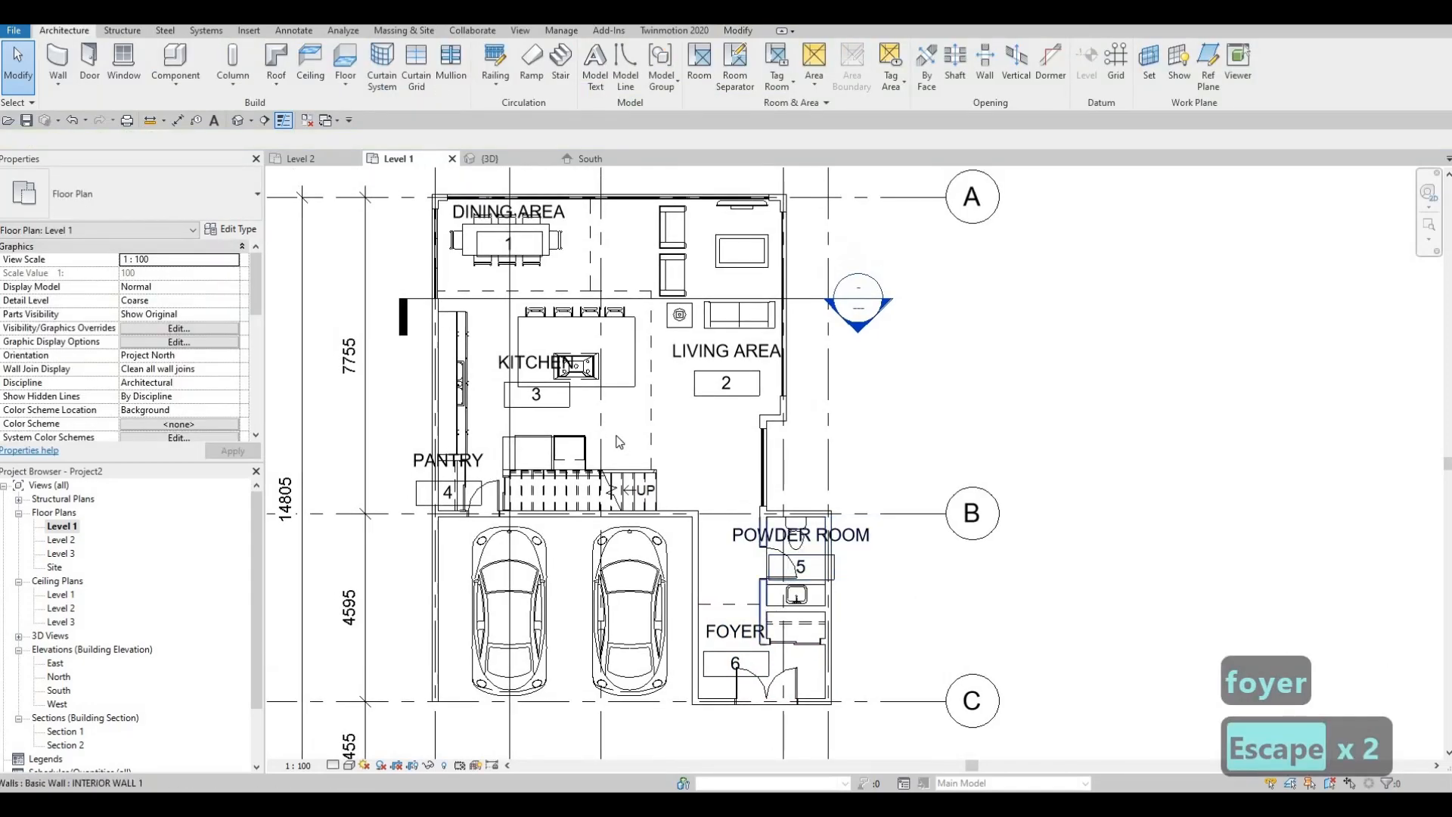
scroll(624, 484, "up", 2)
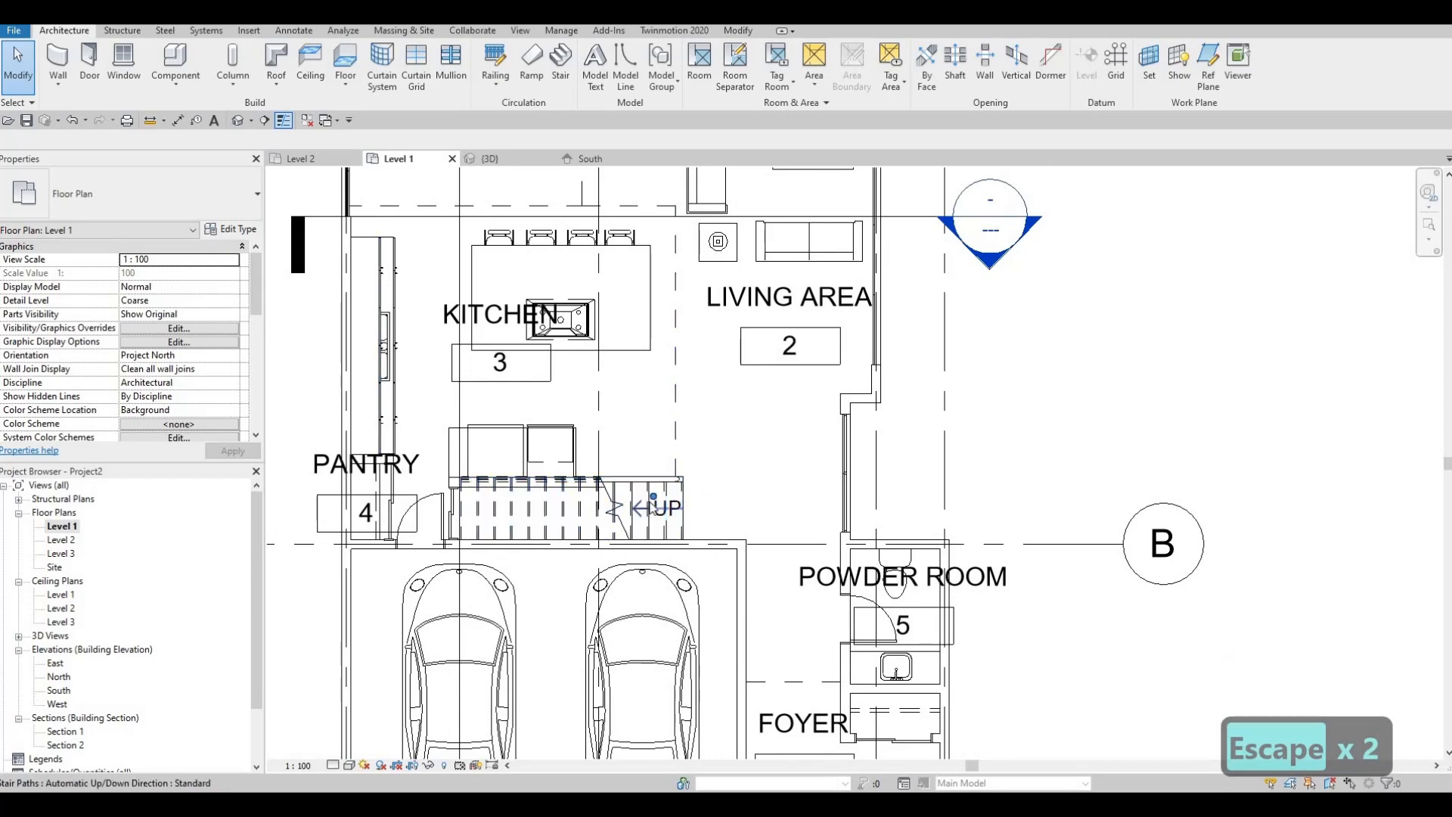
scroll(748, 447, "down", 5)
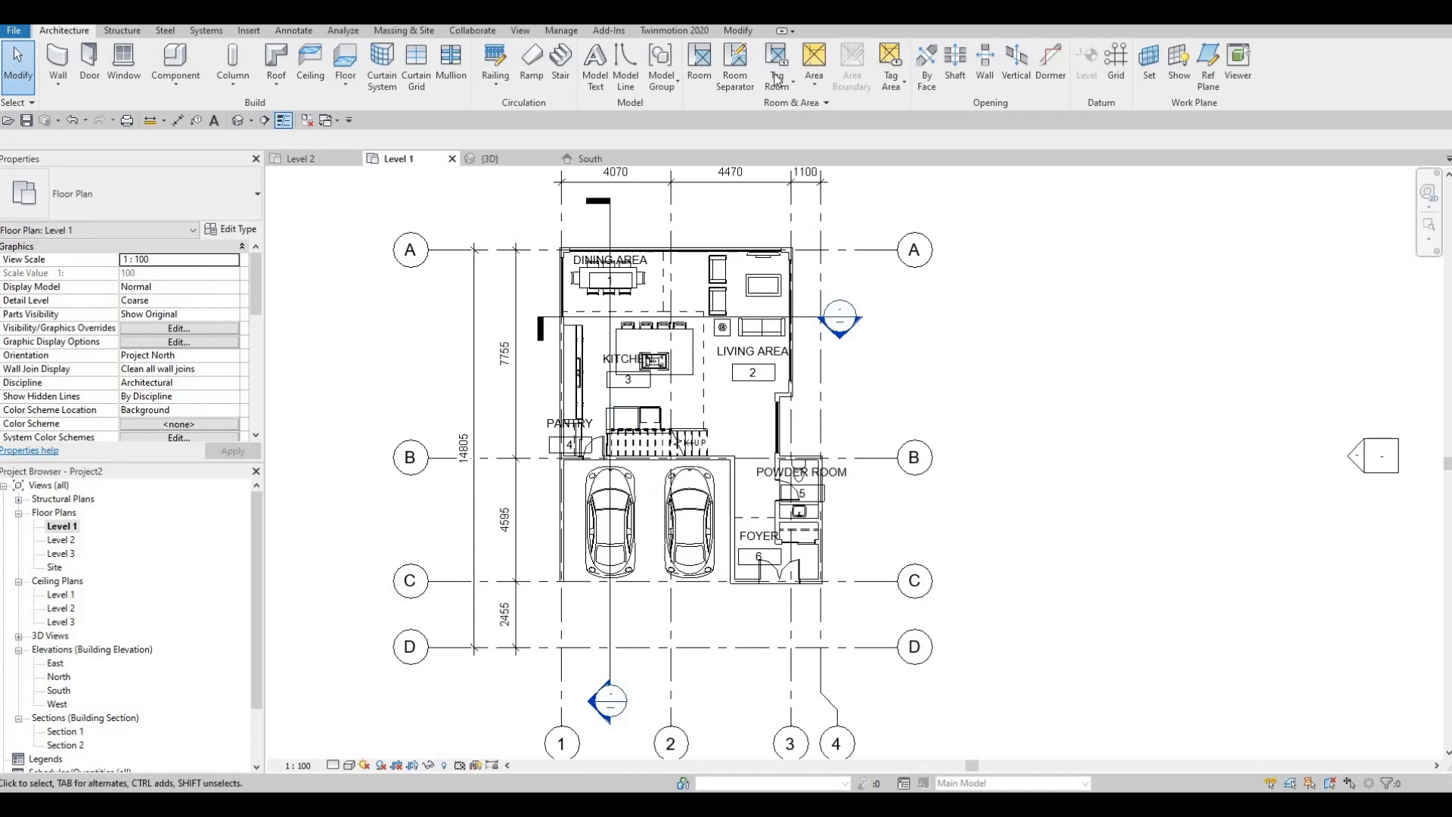
left_click(730, 64)
scroll(552, 595, "up", 2)
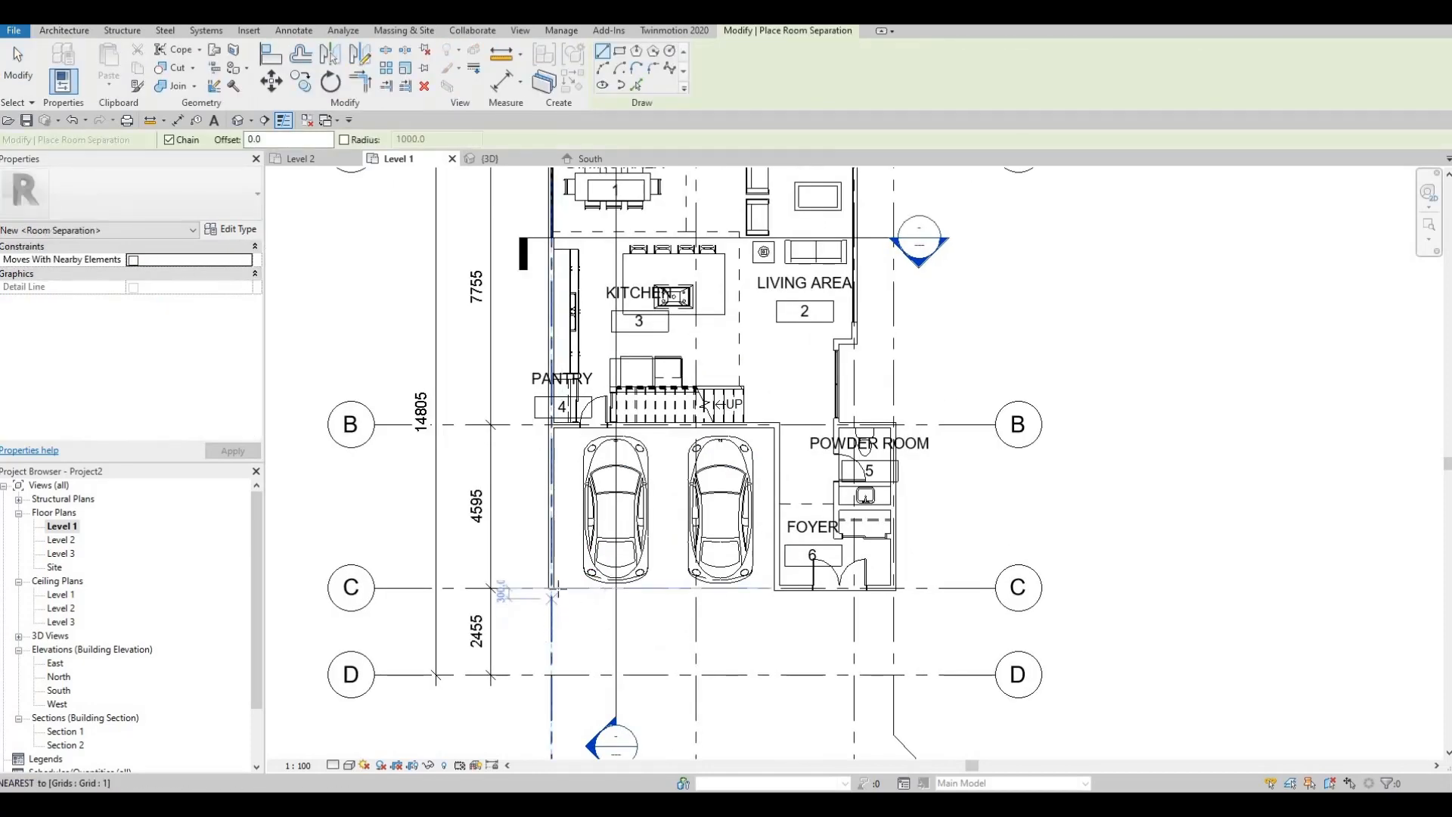
left_click(552, 587)
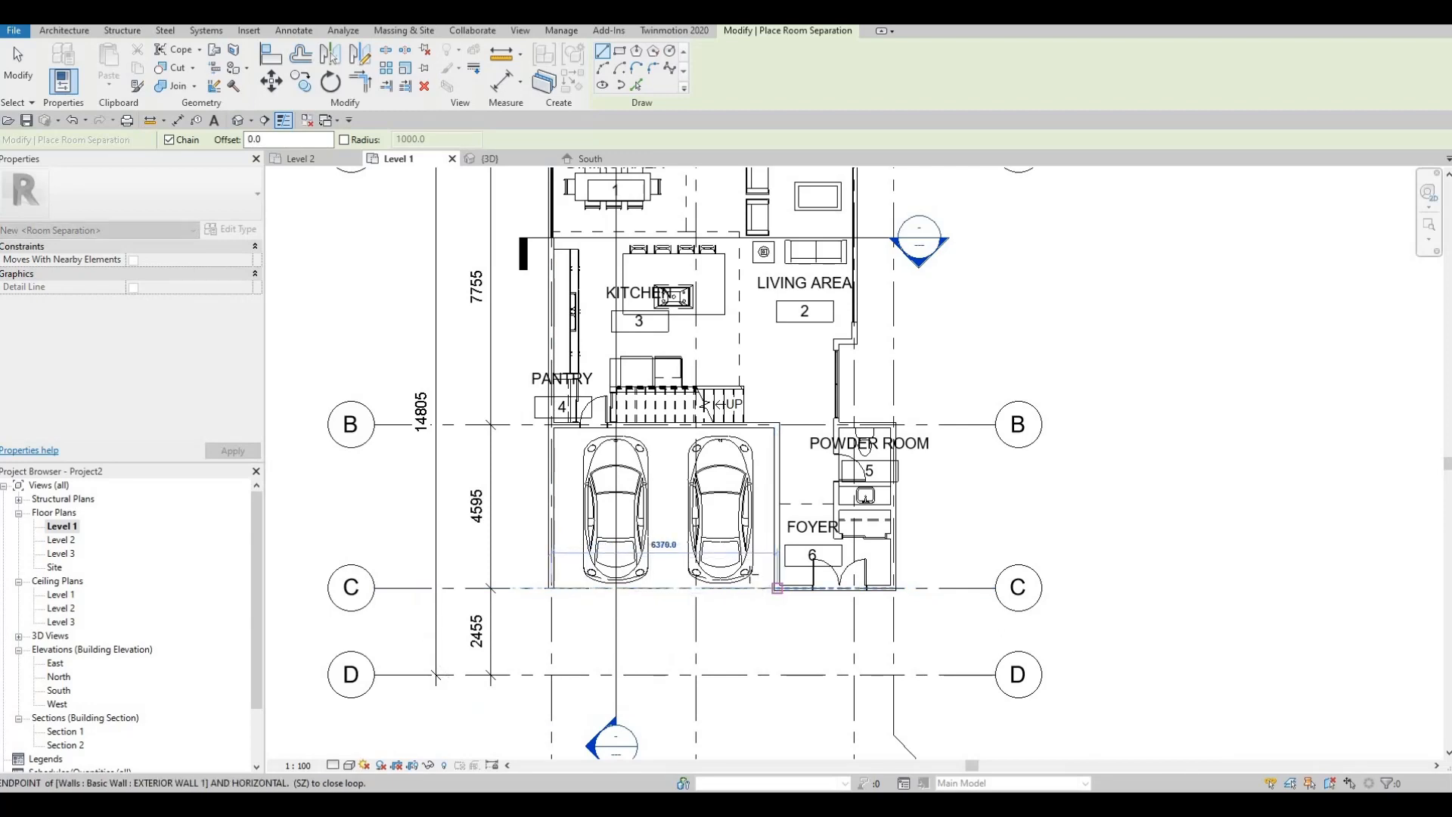
key("Escape")
key("Escape")
key("Escape")
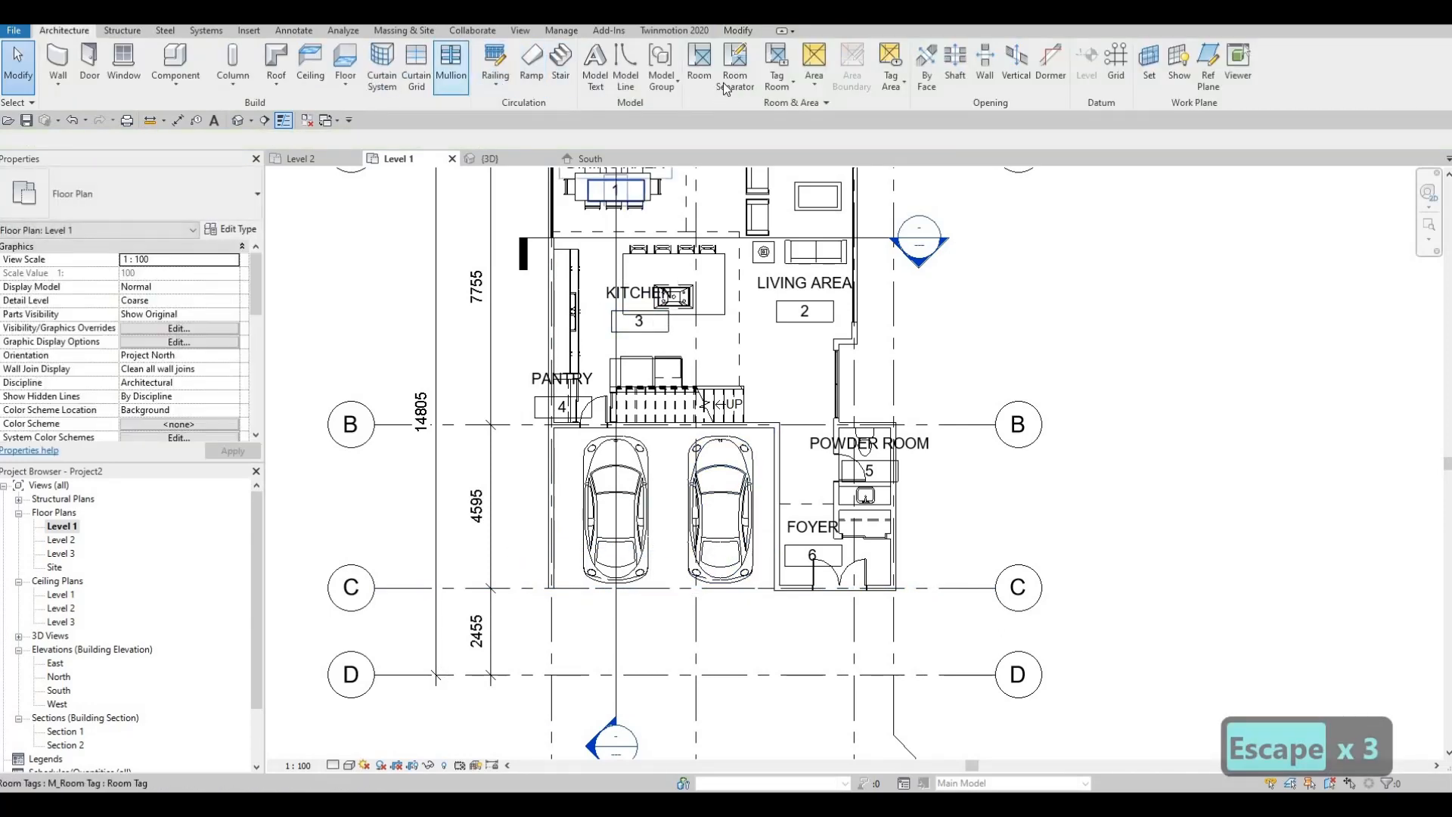
Place a tagged room in the carport between the two cars
left_click(699, 64)
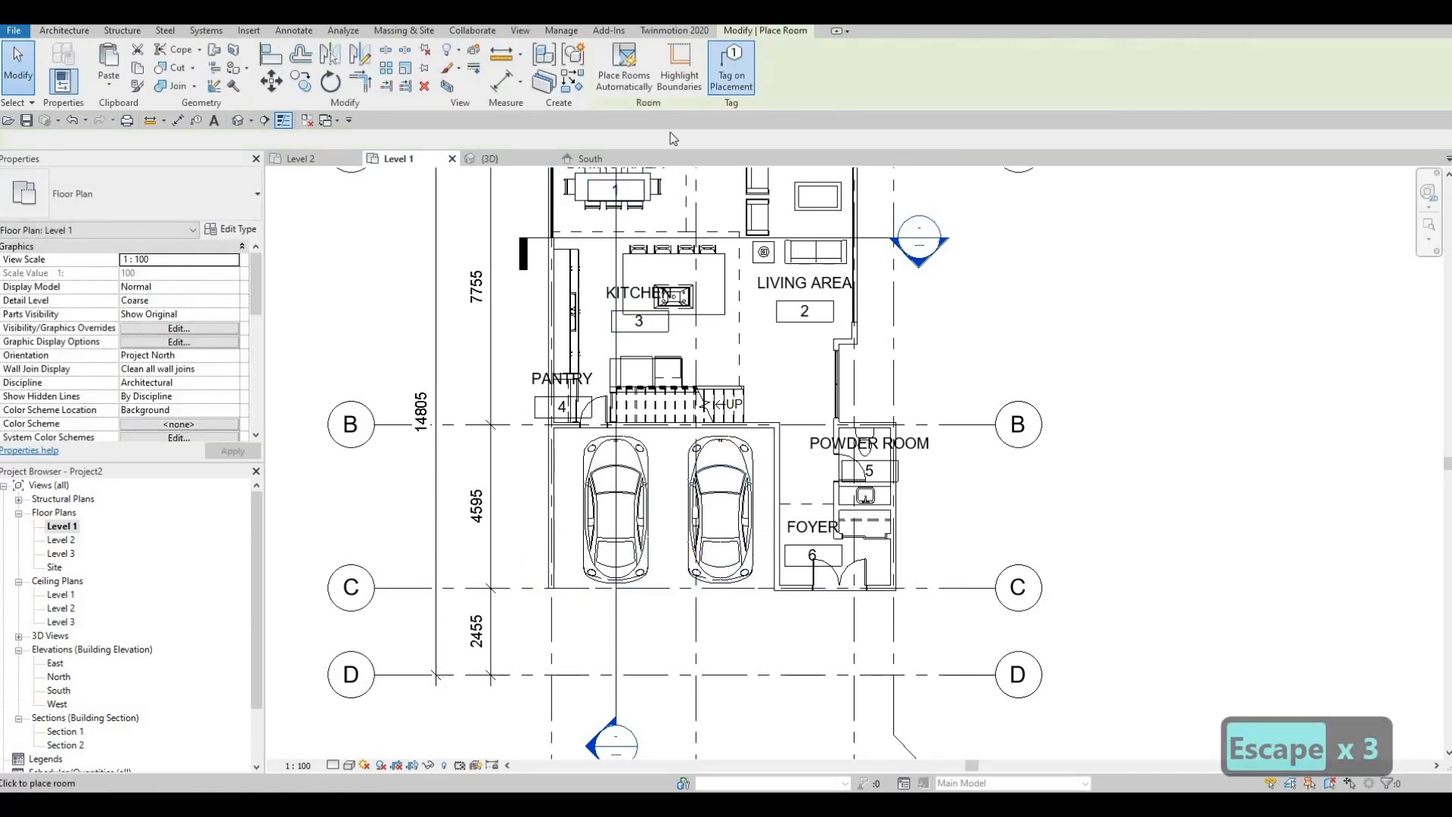
left_click(671, 502)
key("Escape")
key("Escape")
Rename the room tag between the two cars to CARPORT
left_click(672, 504)
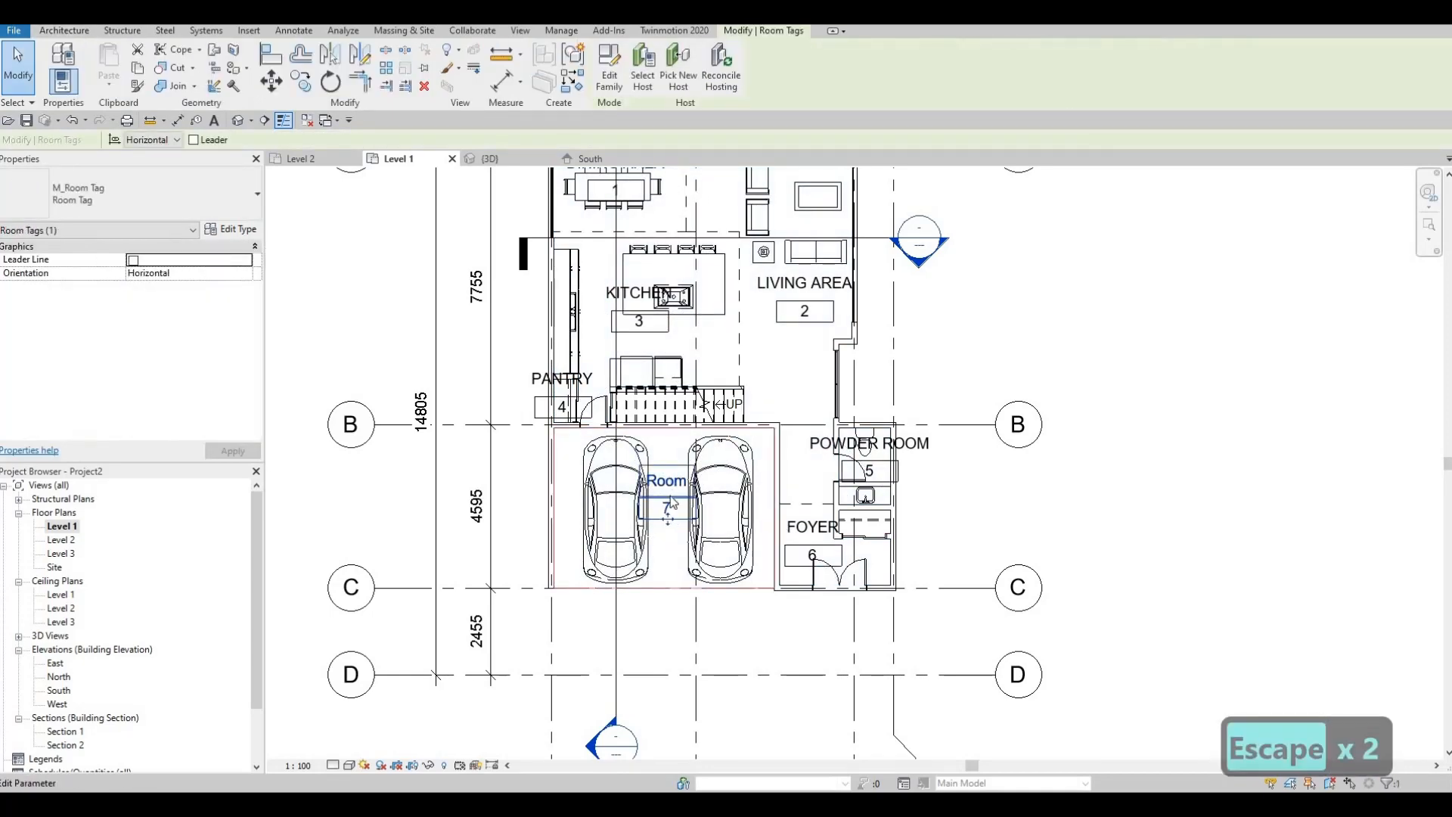
key("F1")
key("F1")
type("CA")
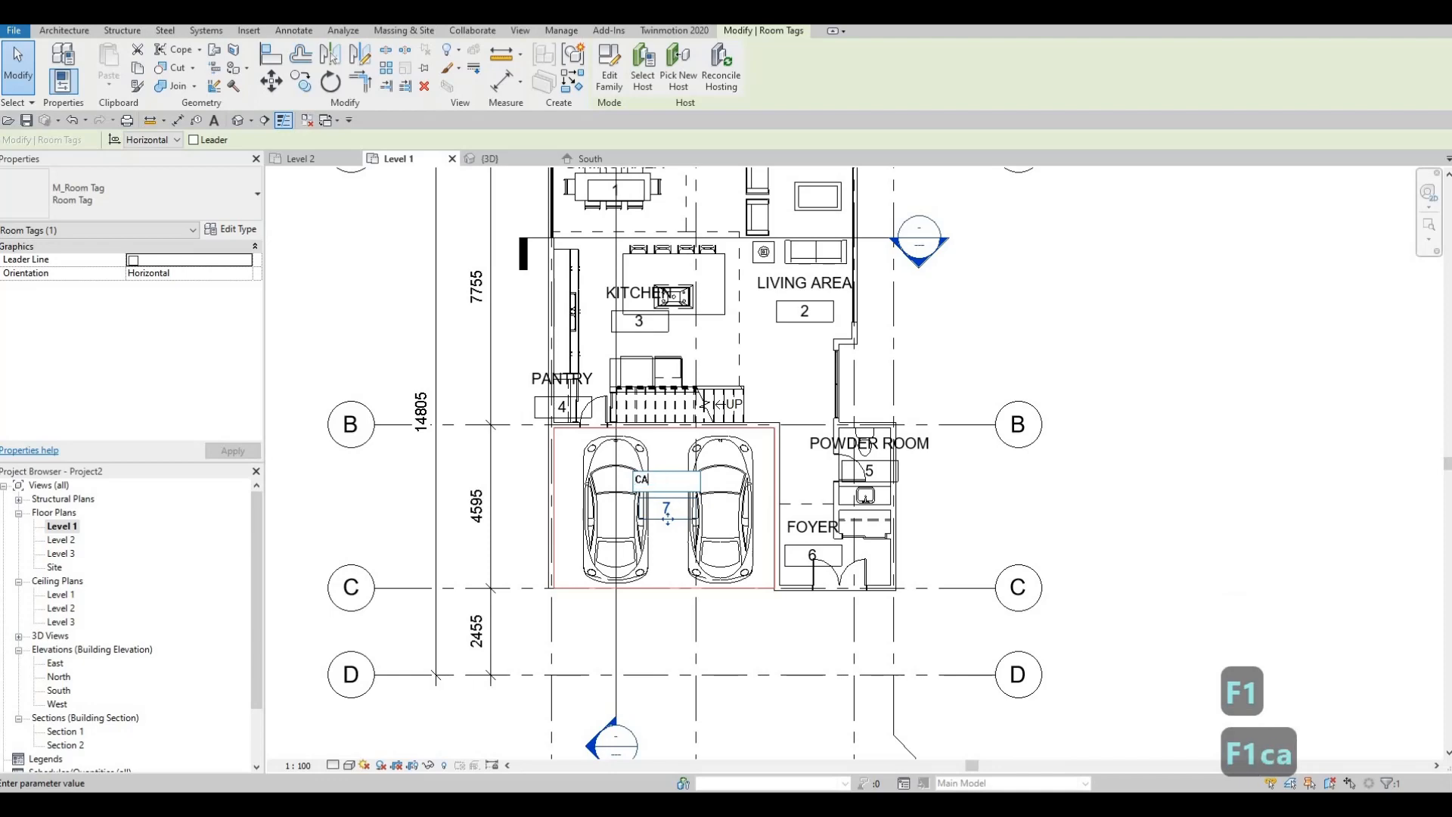
type("RPORT")
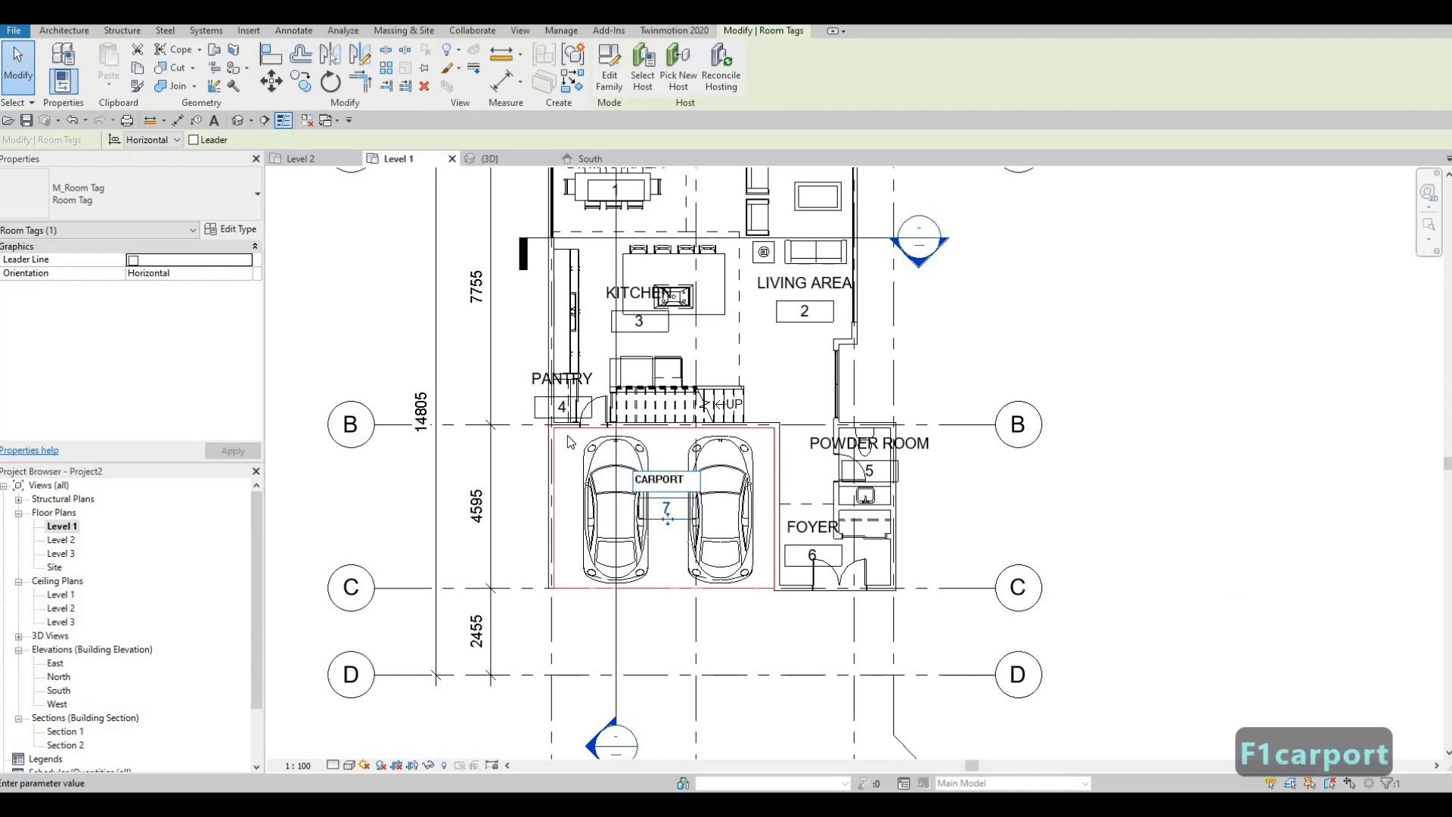
left_click(600, 440)
key("Escape")
key("Escape")
Open the Level 2 floor plan
scroll(665, 529, "down", 2)
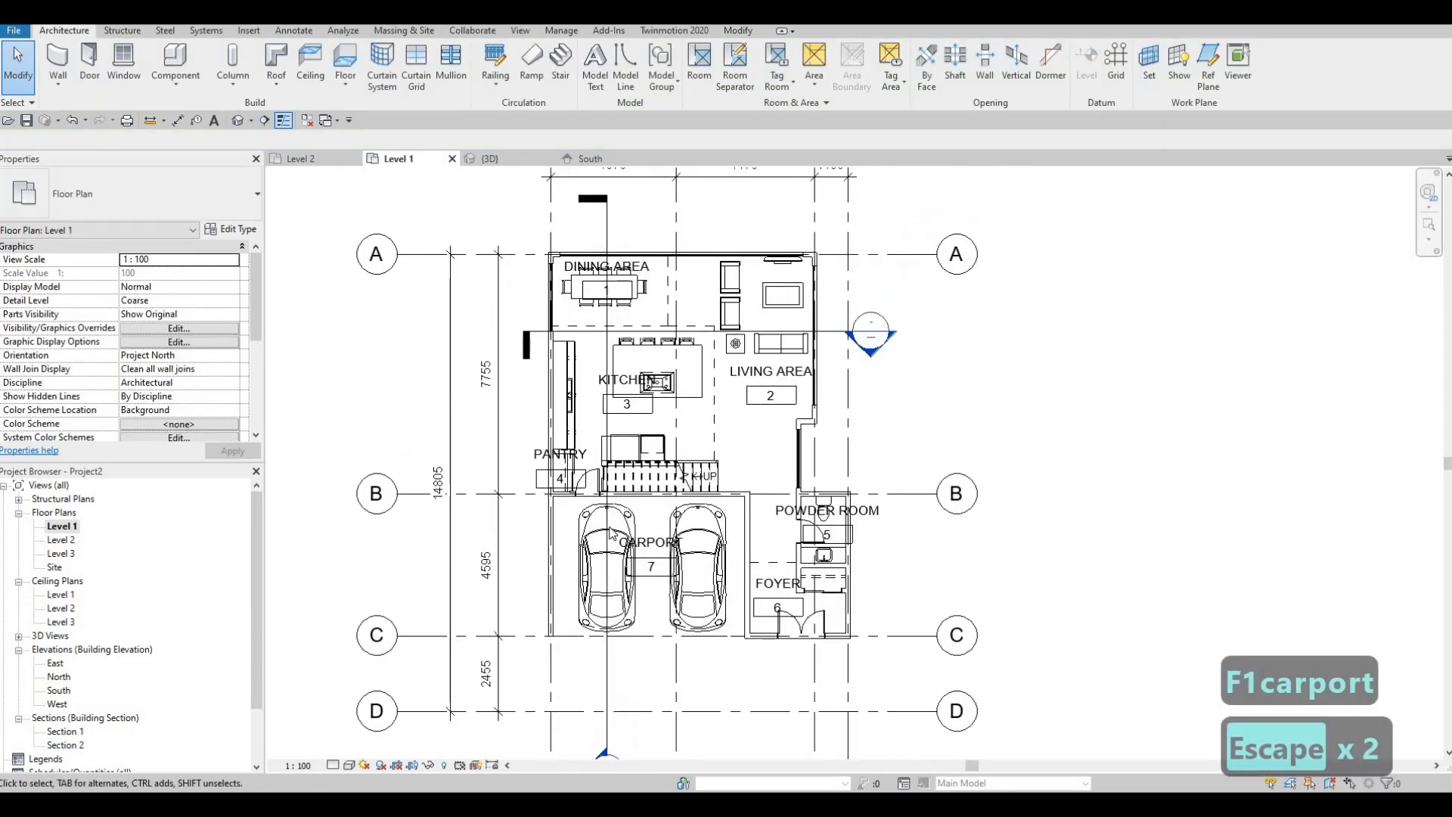
middle_click_drag(612, 532, 533, 554)
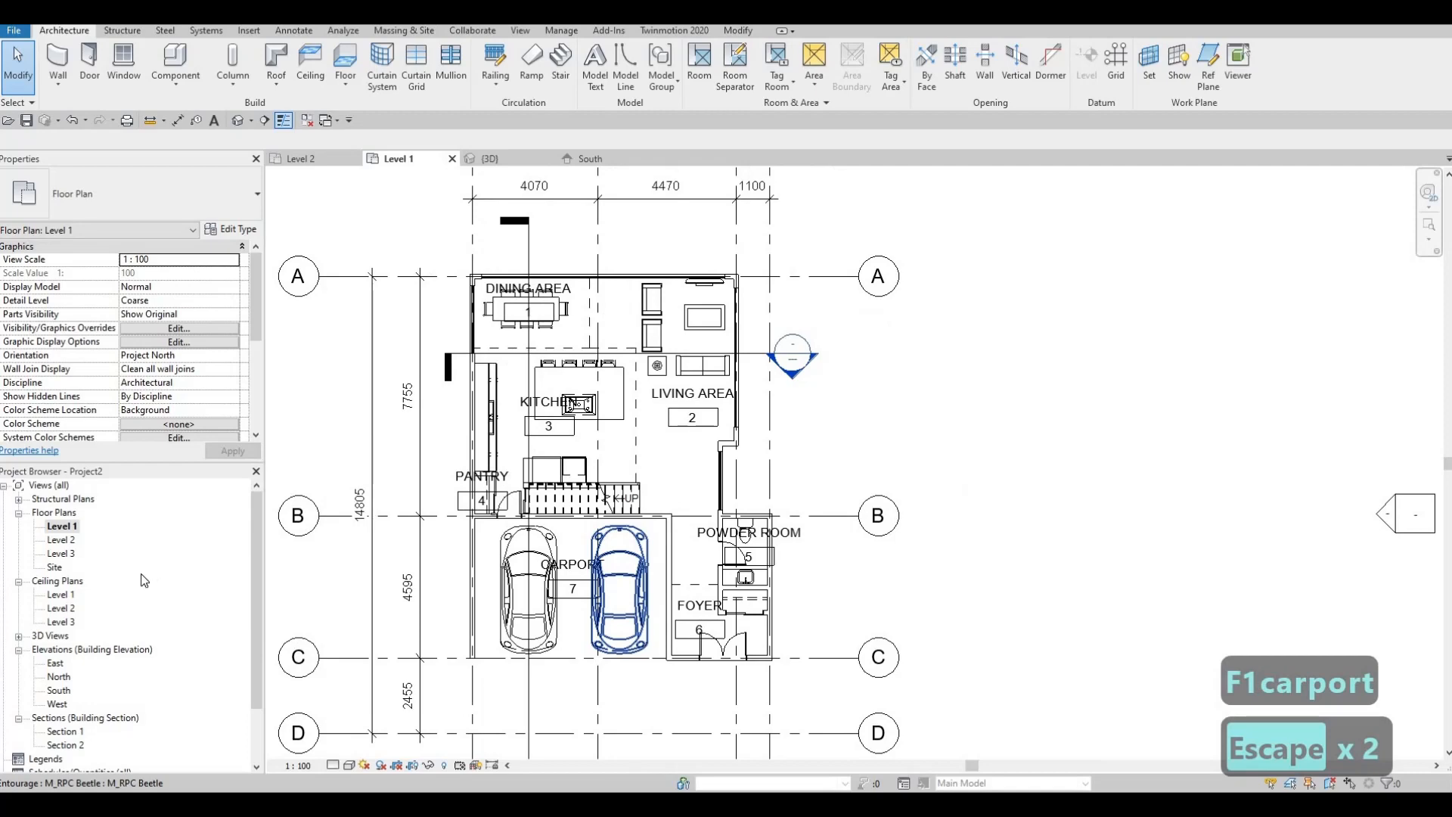
double_click(74, 541)
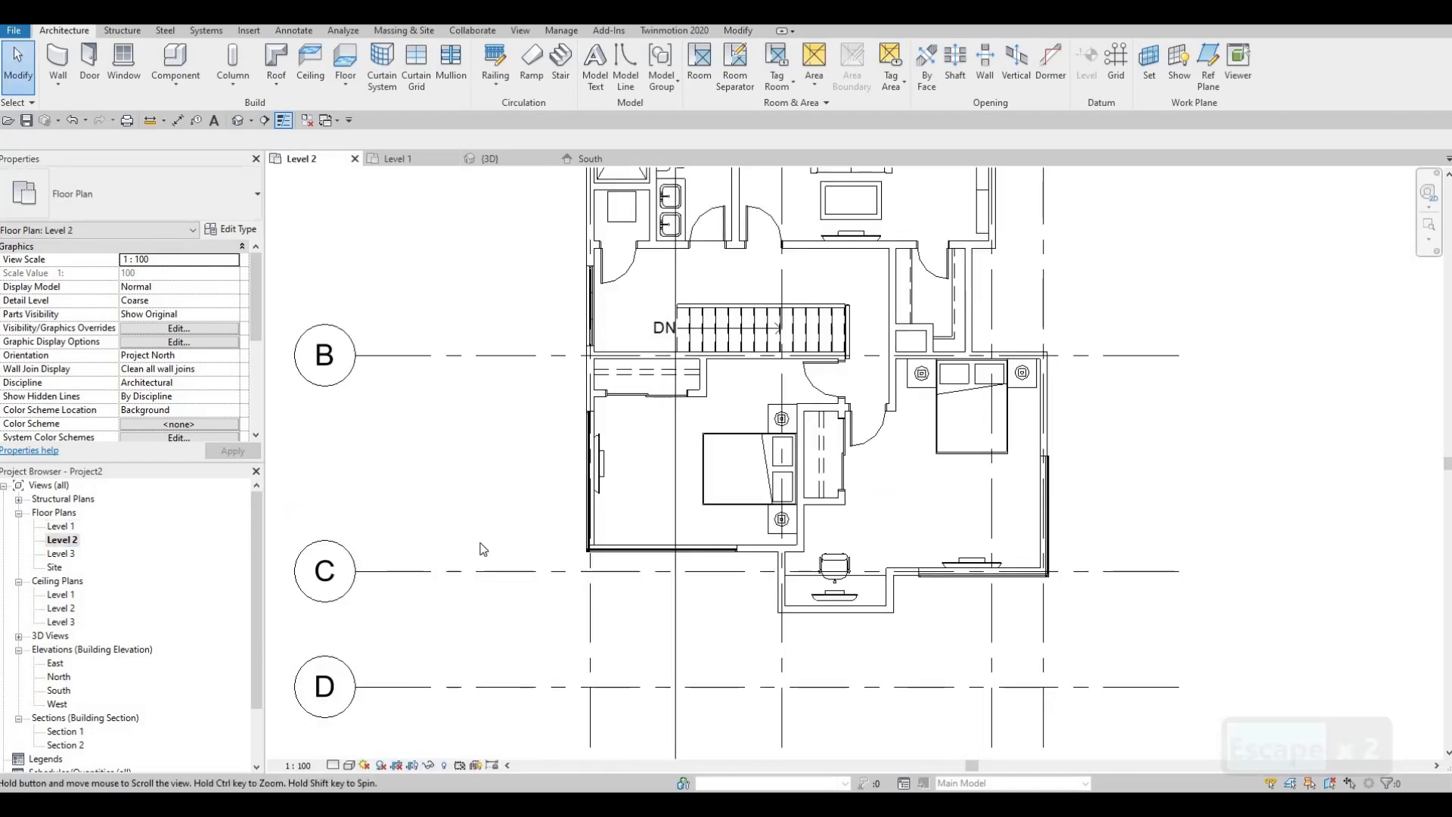
Place tagged rooms in the large bedroom near grid A, its closet, the two bathrooms and the small room below the shower
scroll(484, 549, "down", 1)
middle_click_drag(716, 356, 705, 377)
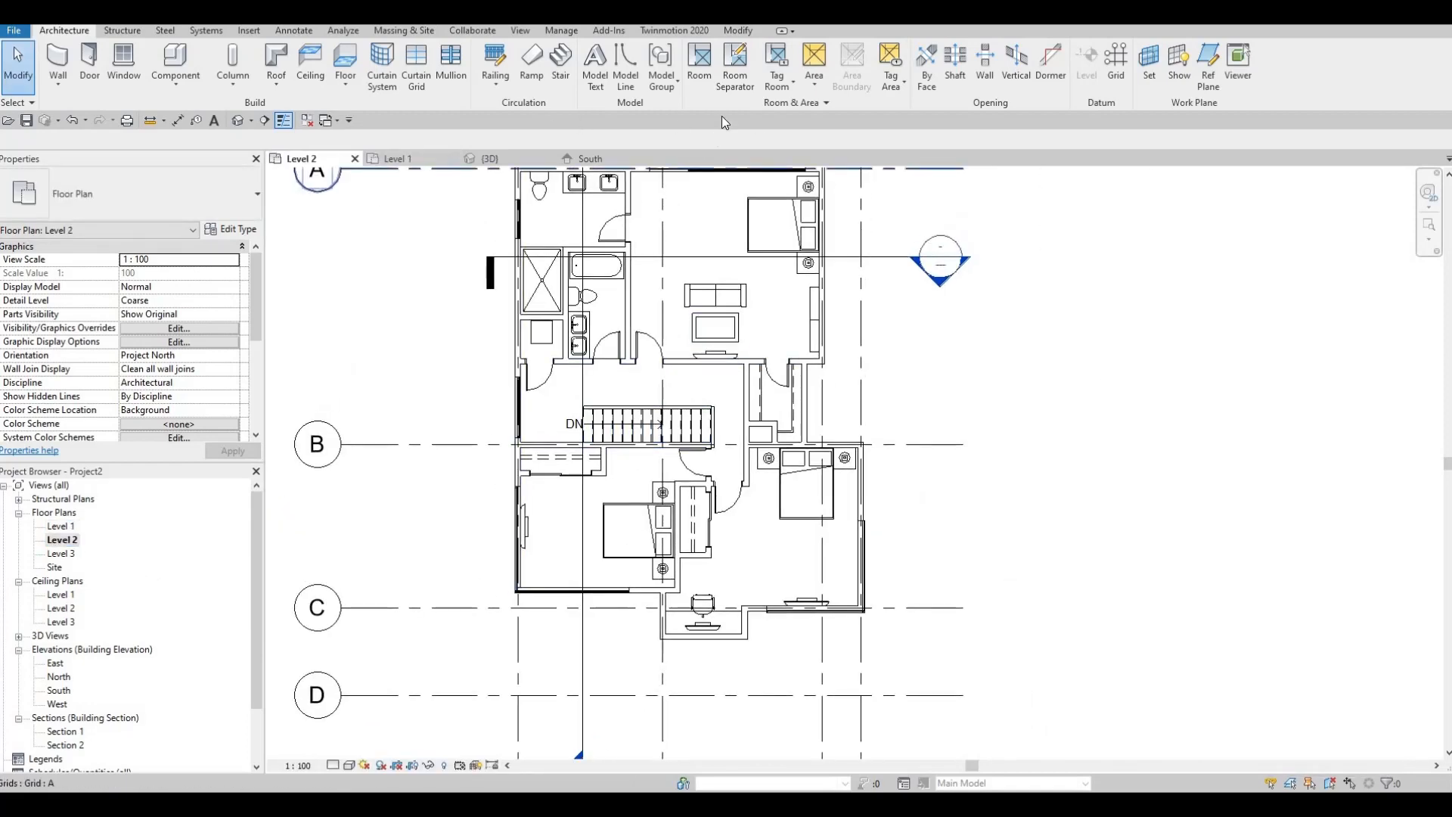
left_click(700, 64)
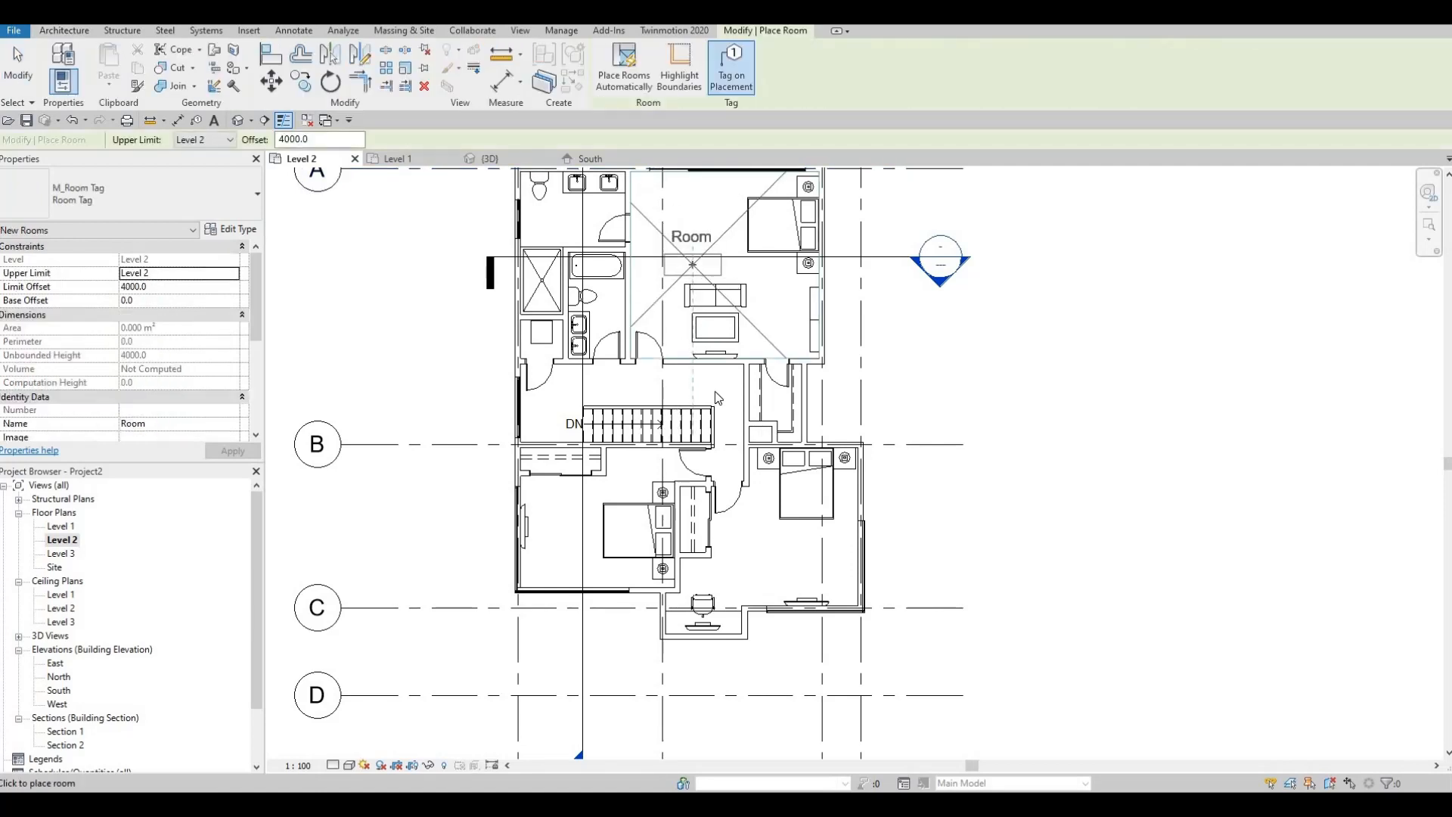
middle_click_drag(688, 272, 658, 411)
left_click(697, 401)
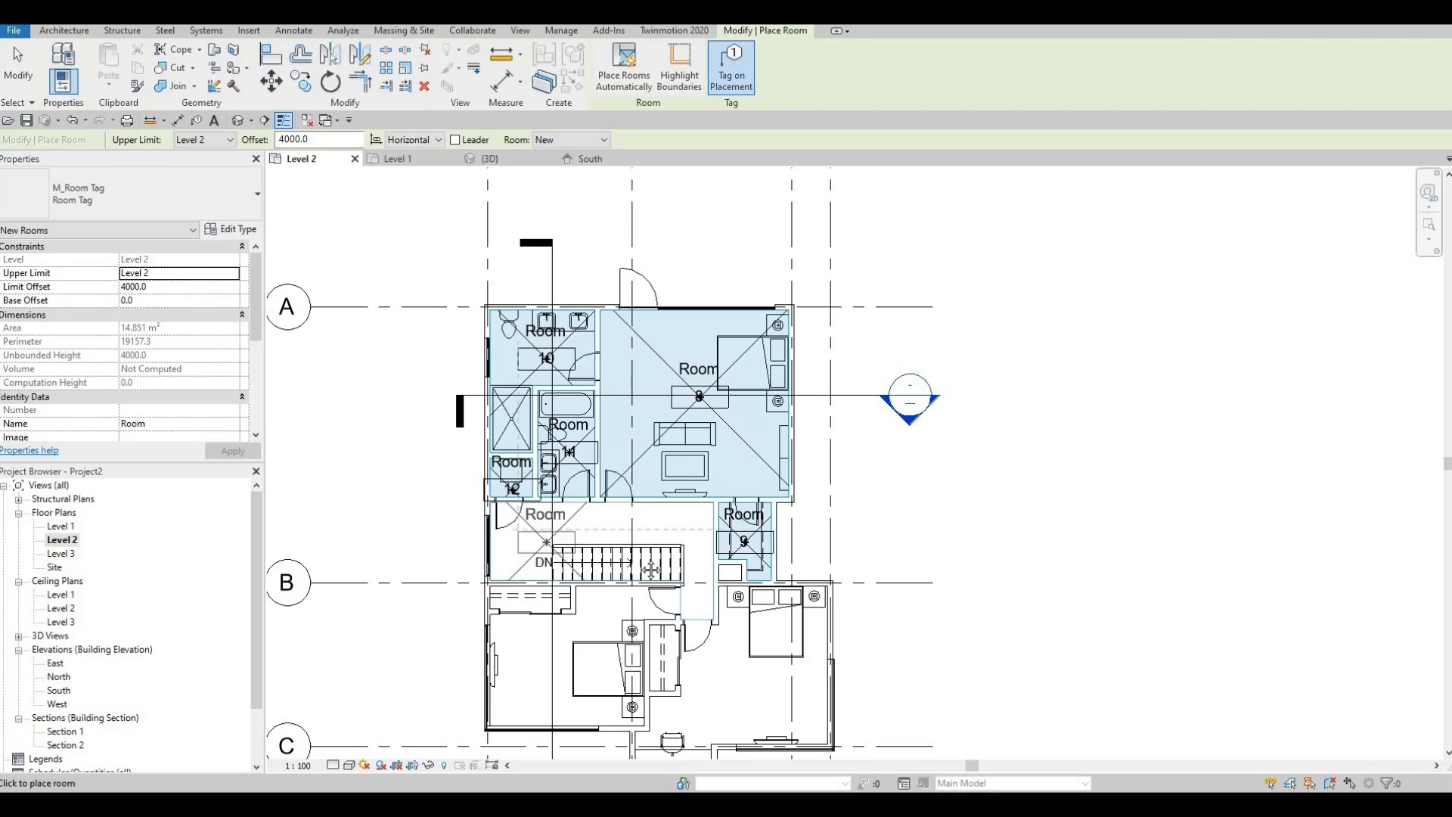
Place tagged rooms in the stair hall and in the two bedrooms between grids B and C
middle_click_drag(765, 697, 757, 622)
scroll(763, 597, "up", 2)
left_click(749, 633)
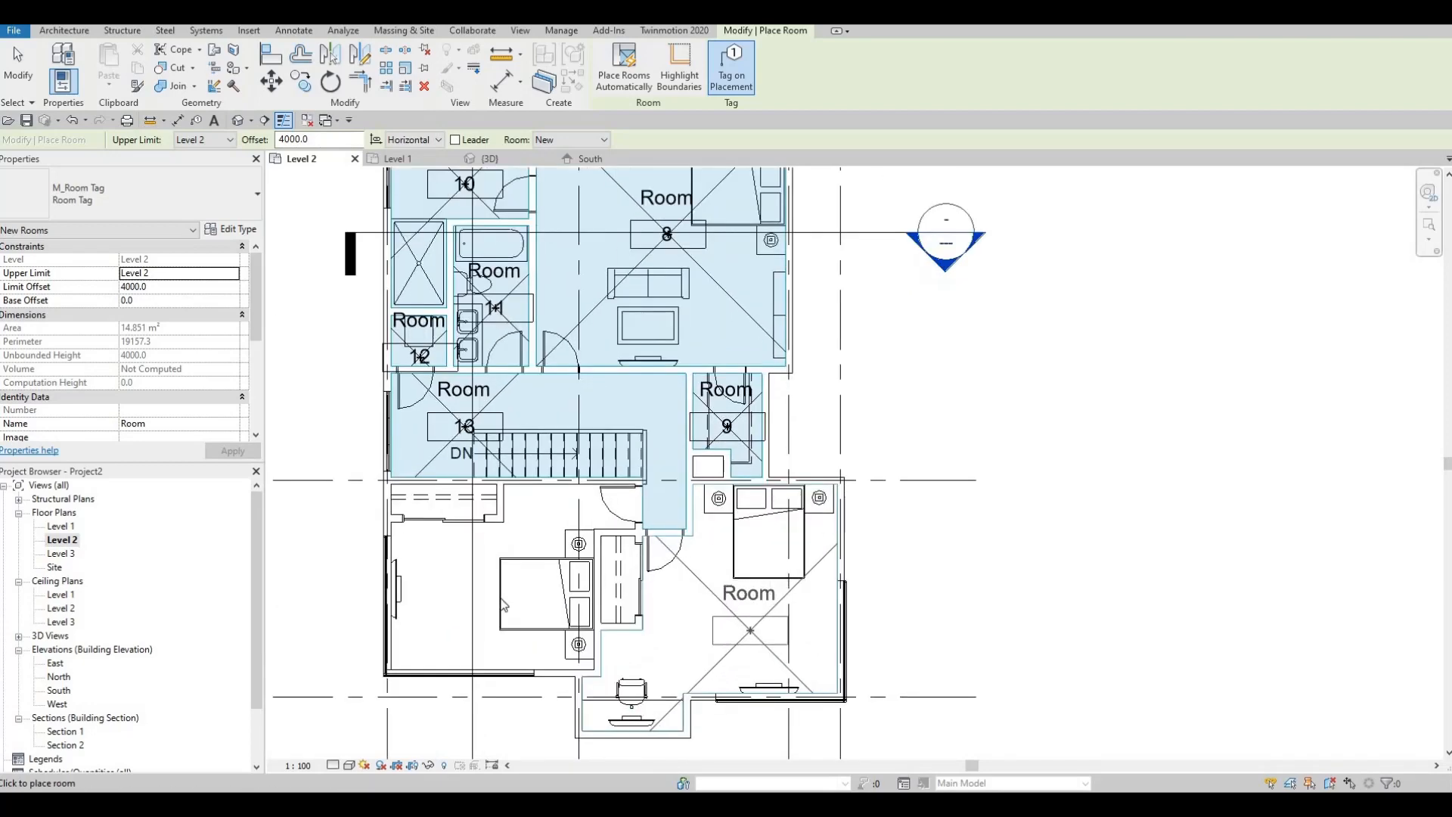
left_click(463, 598)
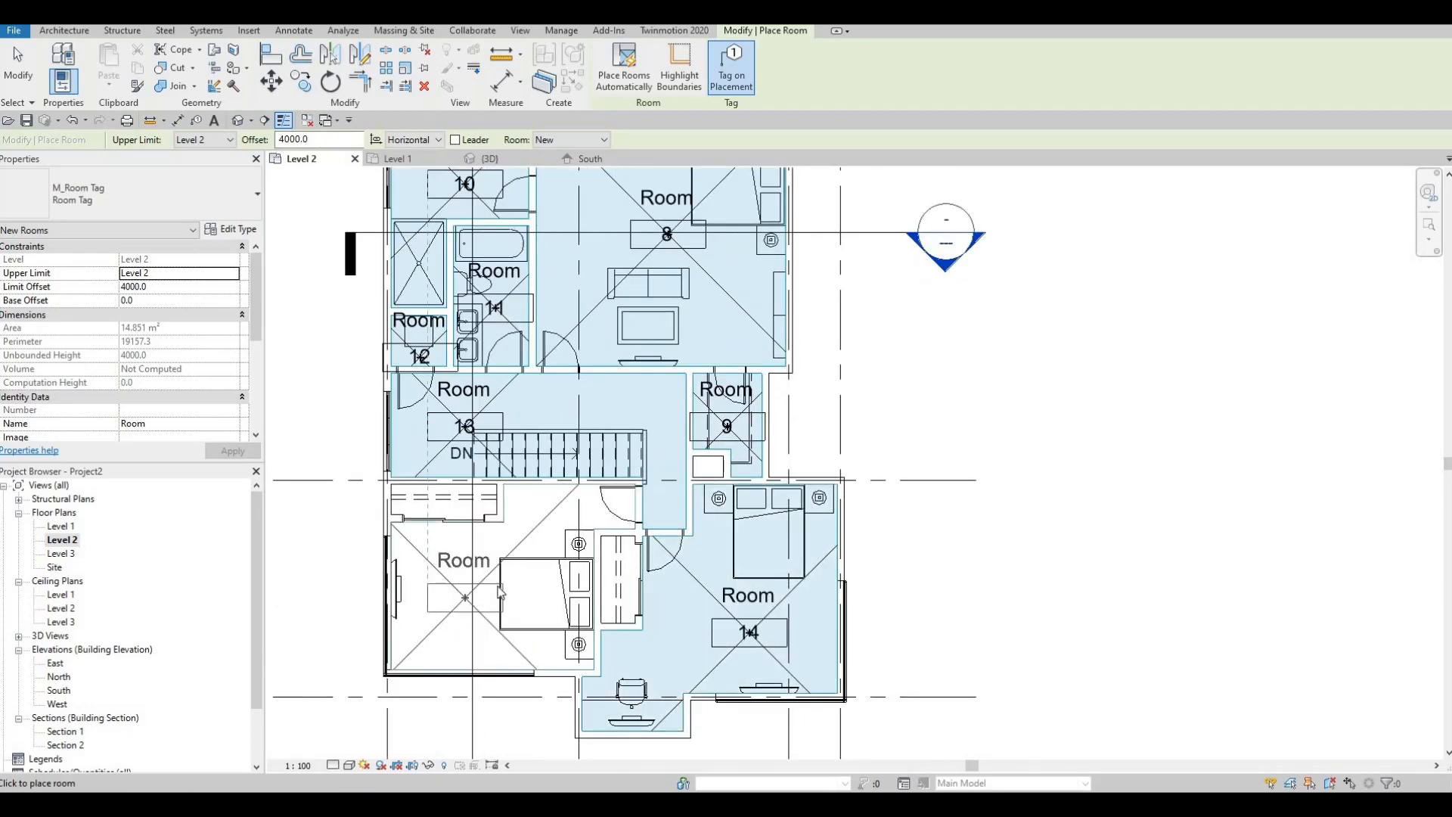
key("Escape")
key("Escape")
Rename the room tag of the large bedroom near grid A to MASTERS BED ROOM
middle_click_drag(678, 203, 685, 341)
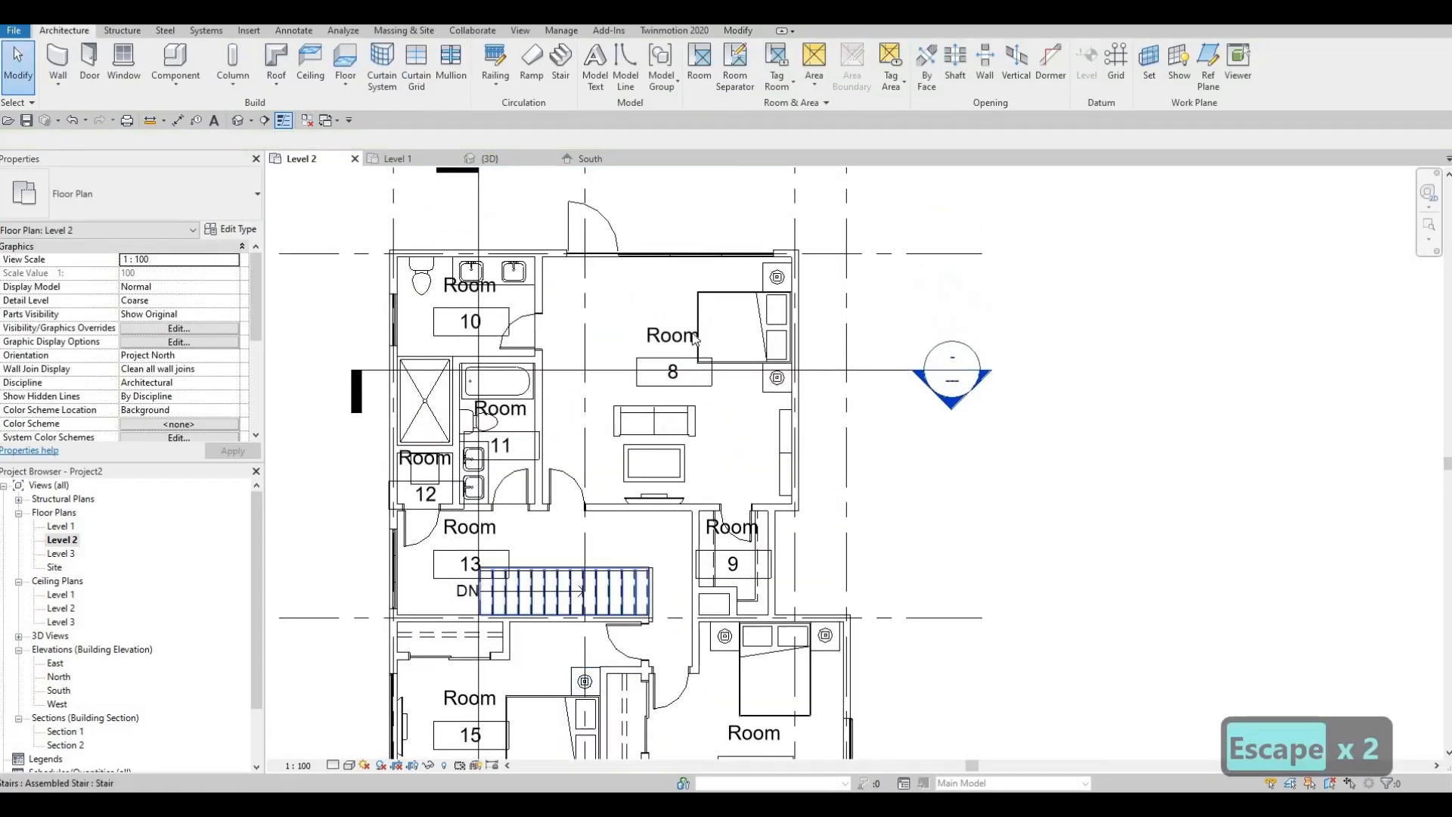
left_click(675, 332)
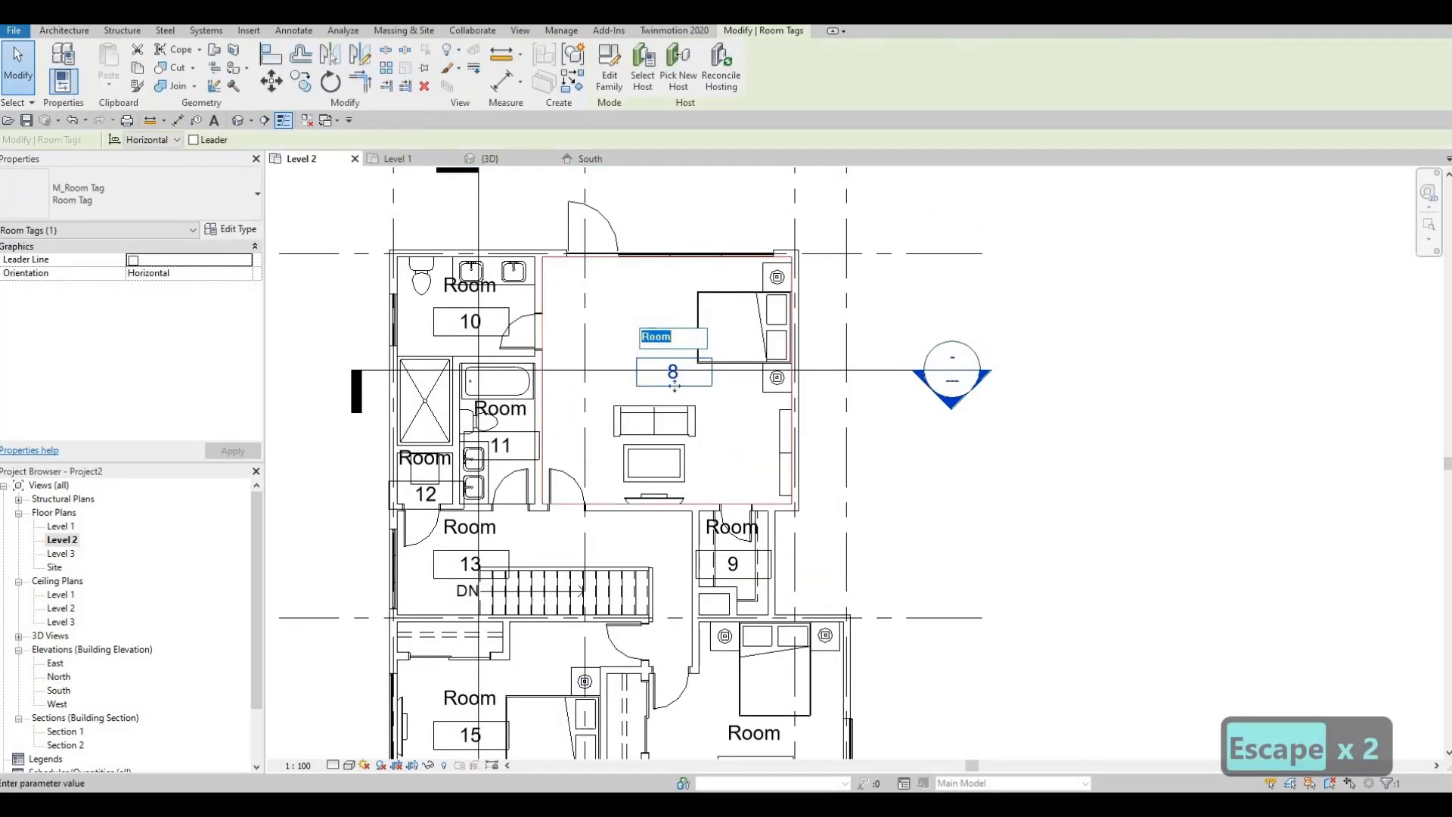
type("MAS")
type("rs b")
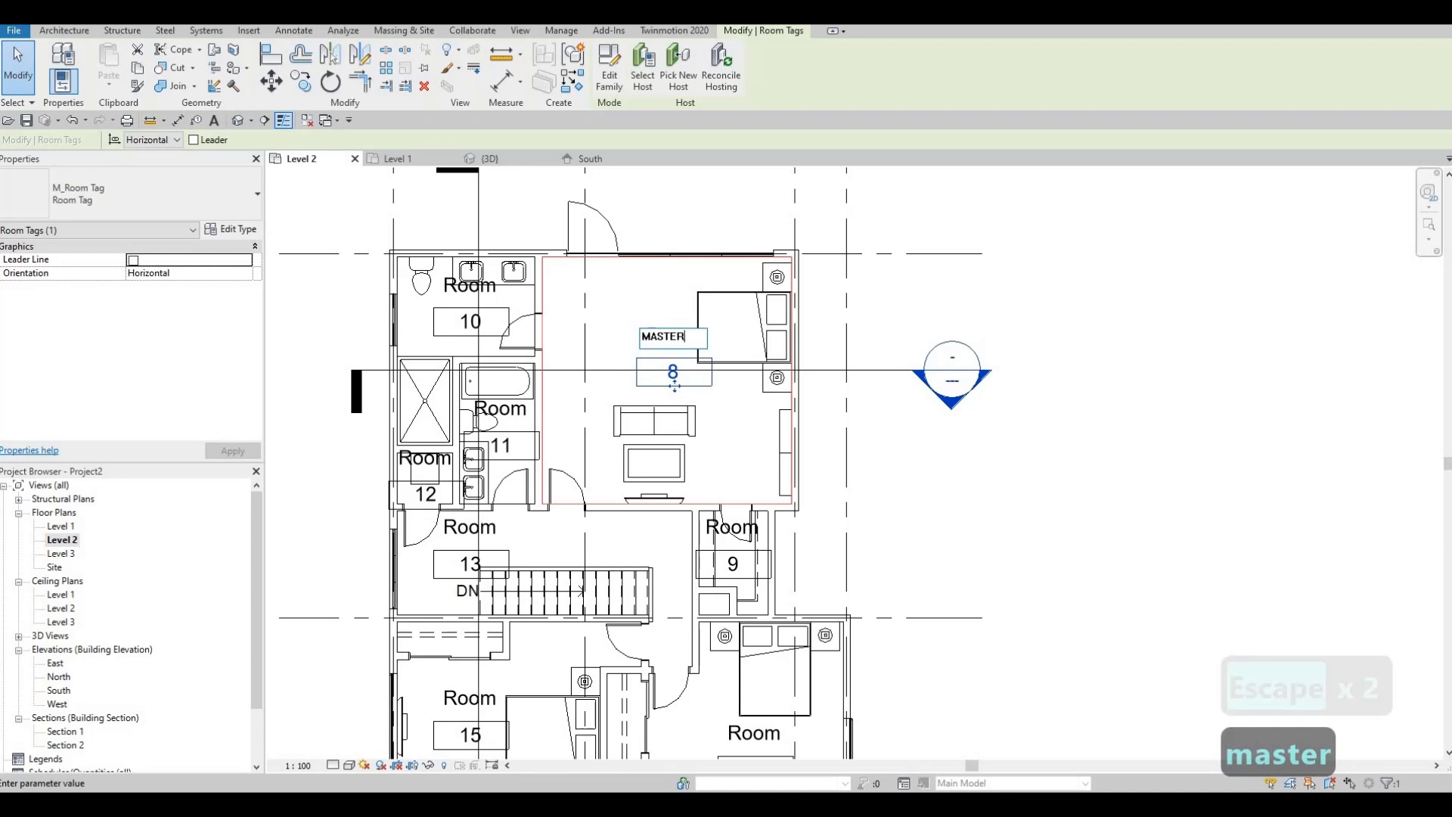
type("ed roo")
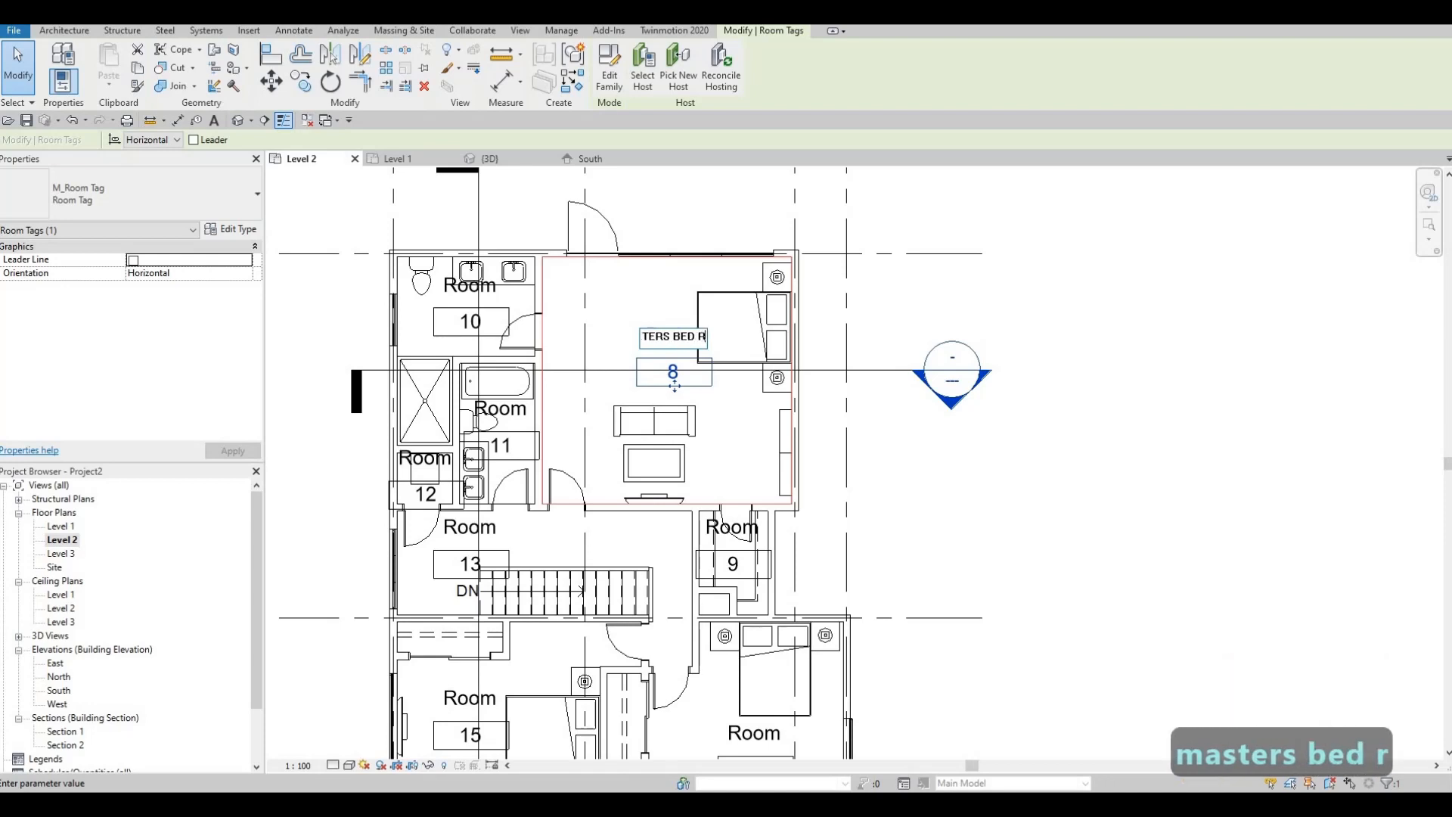
left_click(477, 298)
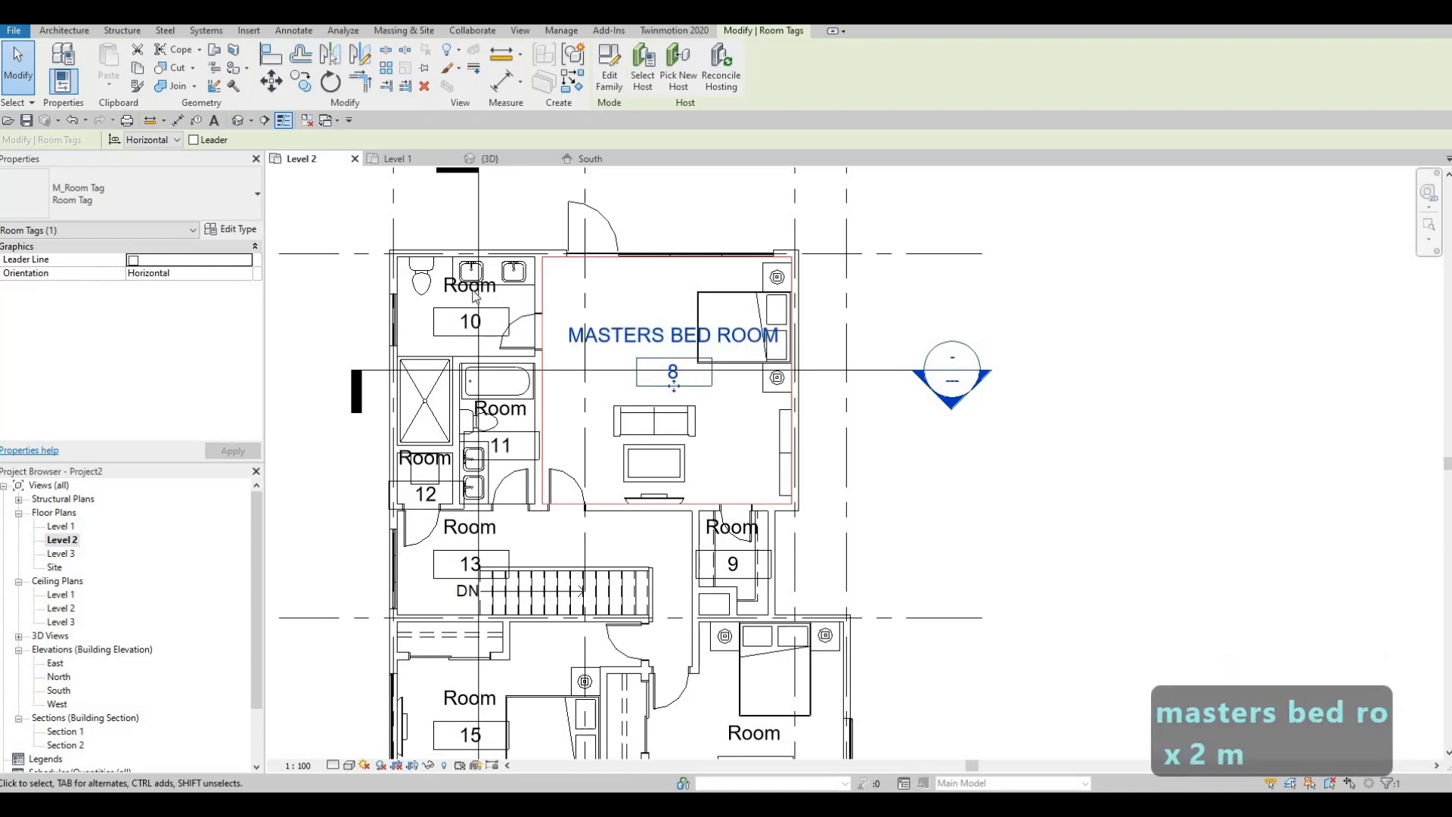
key("Escape")
Rename the tag of the bathroom adjoining the master bedroom to ENSUITE and that of the bathroom with the tub to BATHROOM
left_click(463, 294)
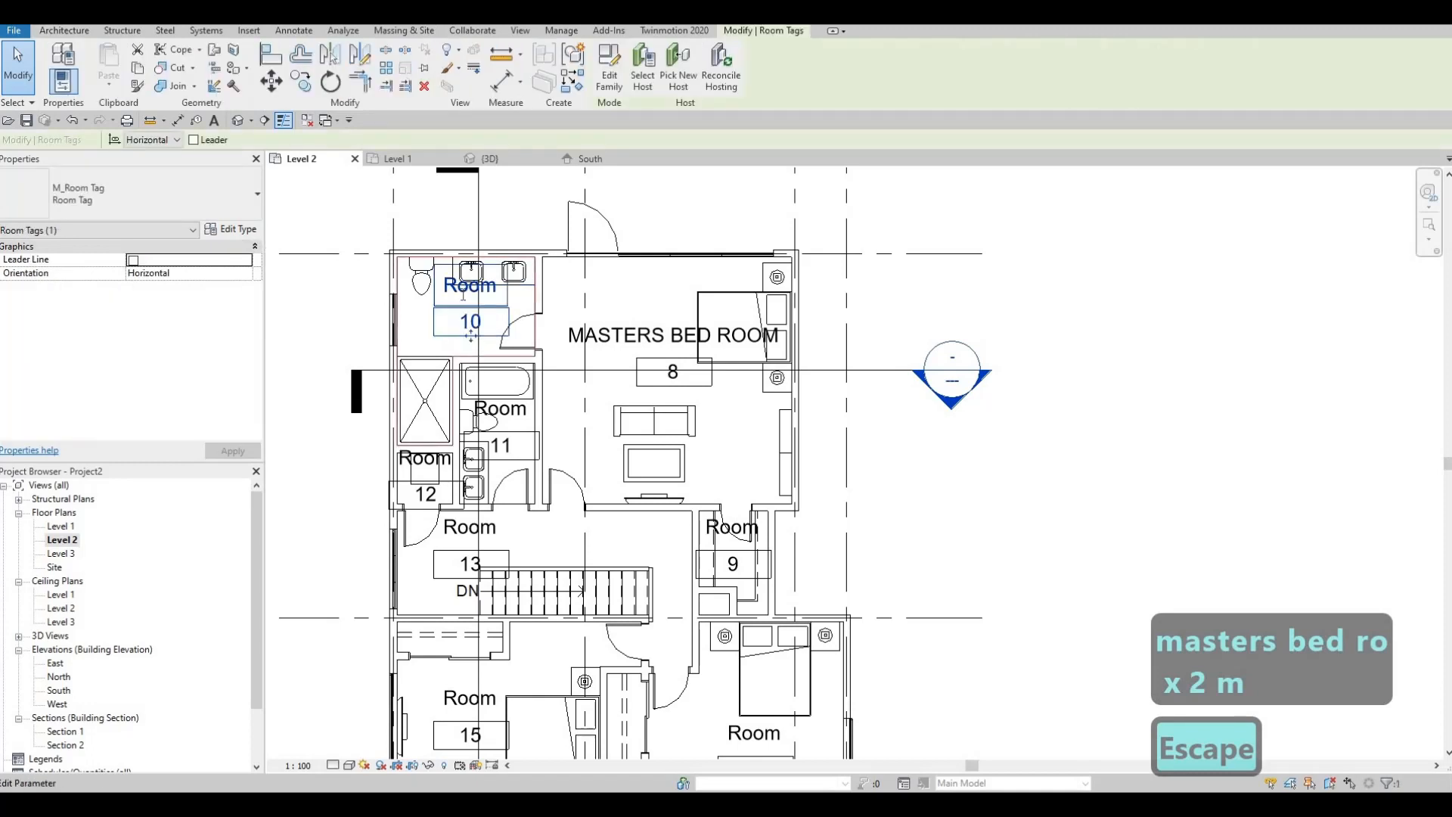
left_click(464, 288)
type("w")
key("BackSpace")
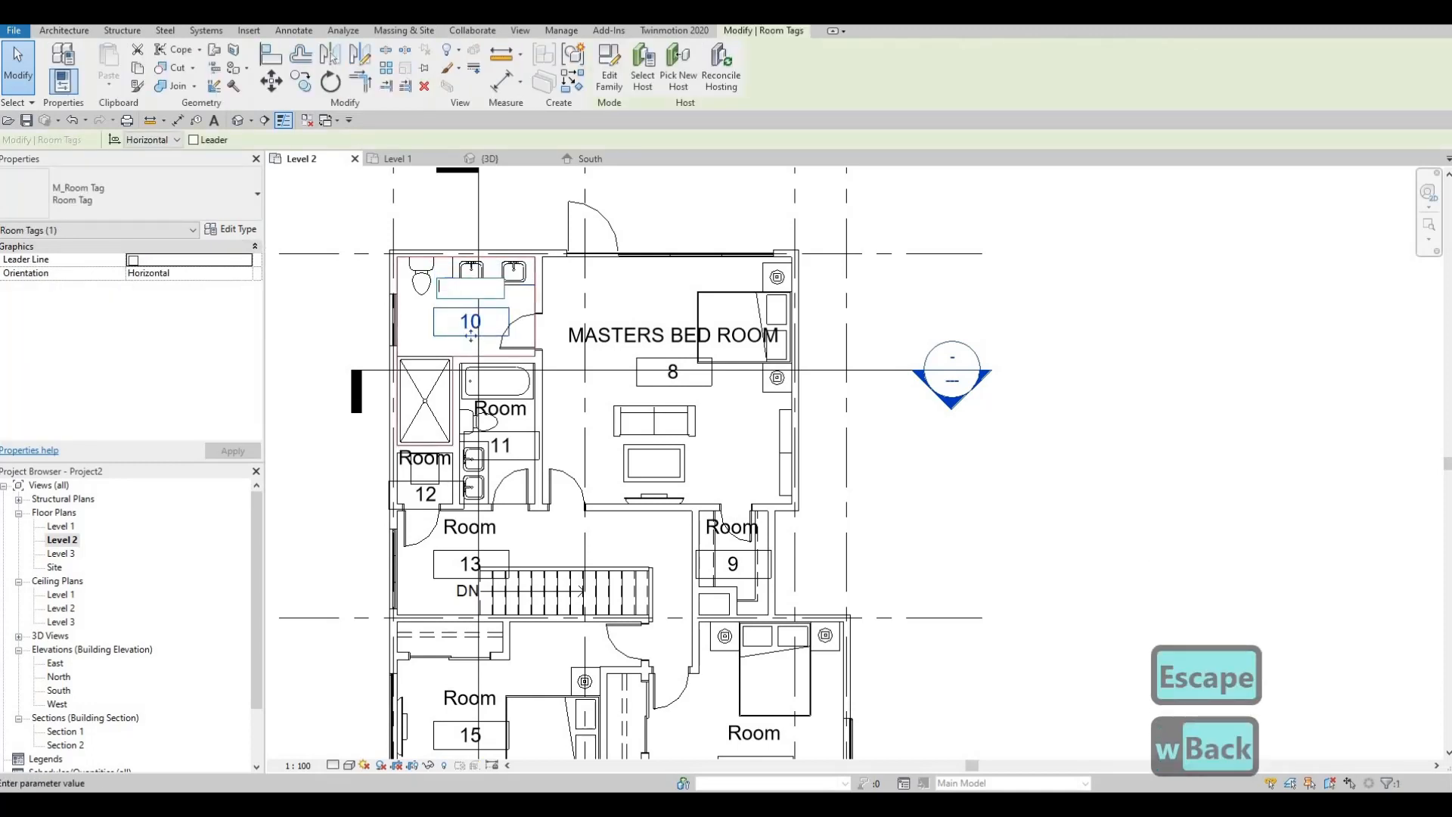
type("ensuite")
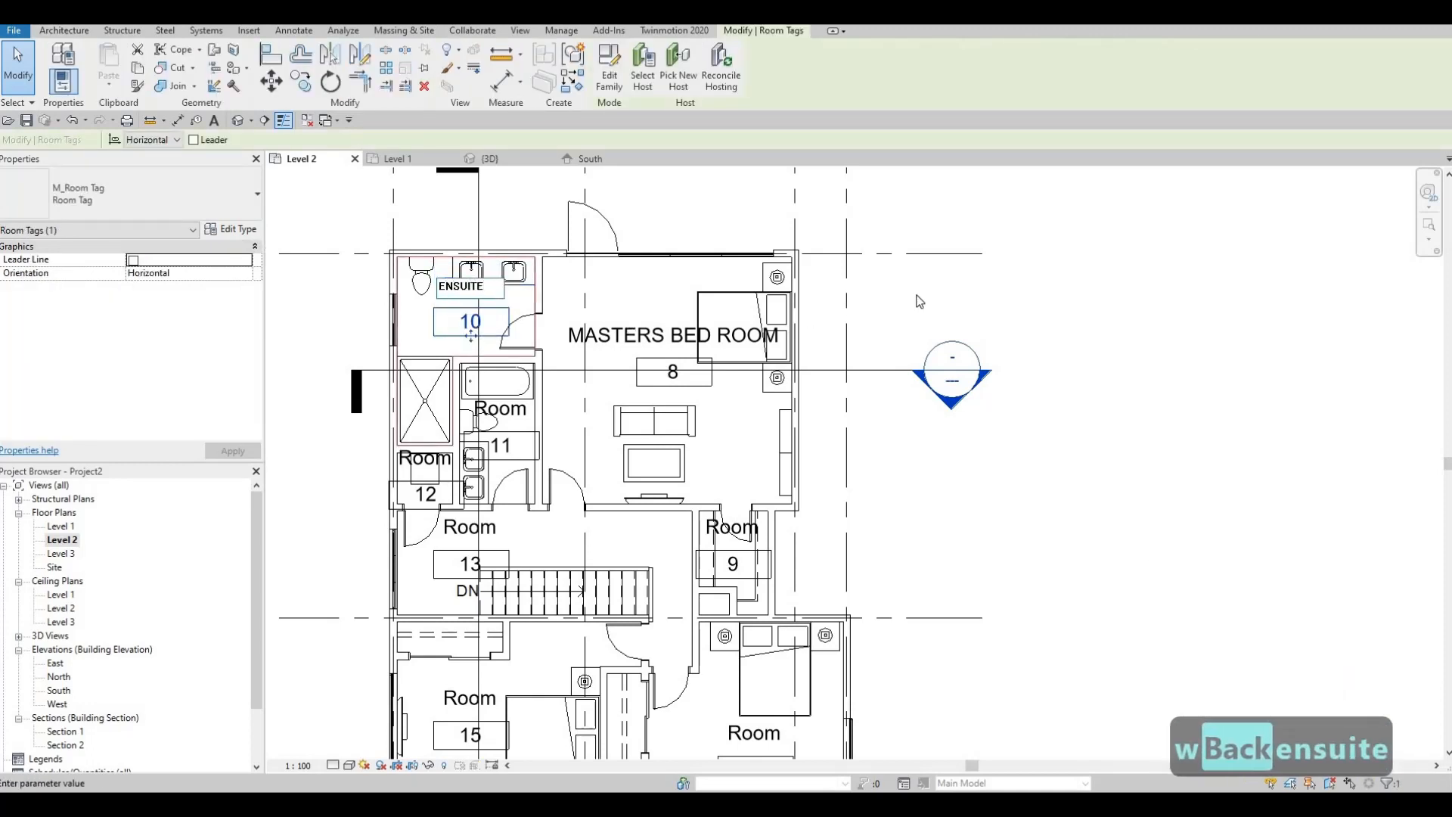
key("Escape")
left_click(497, 412)
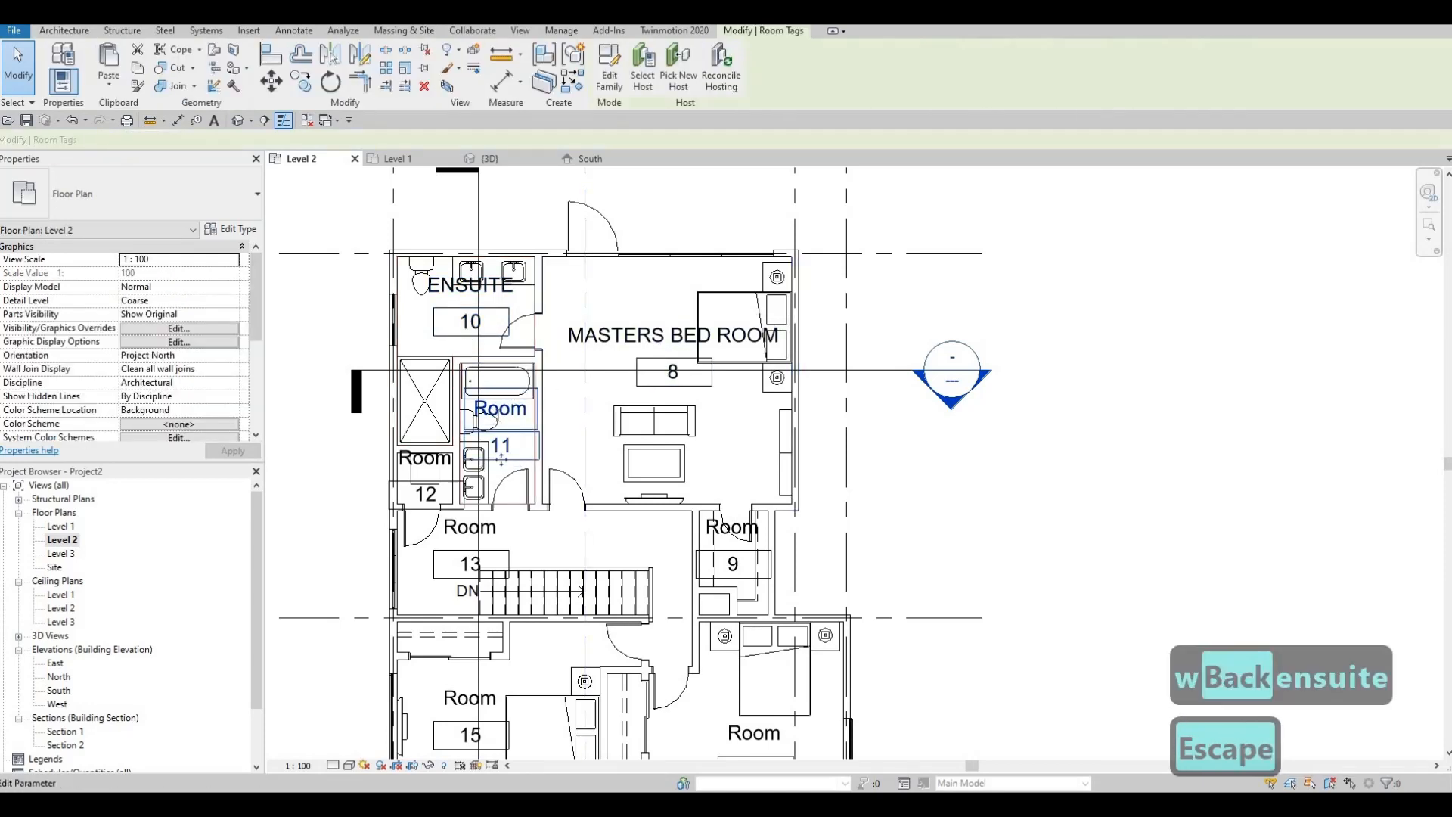
left_click(496, 412)
type("bathroom")
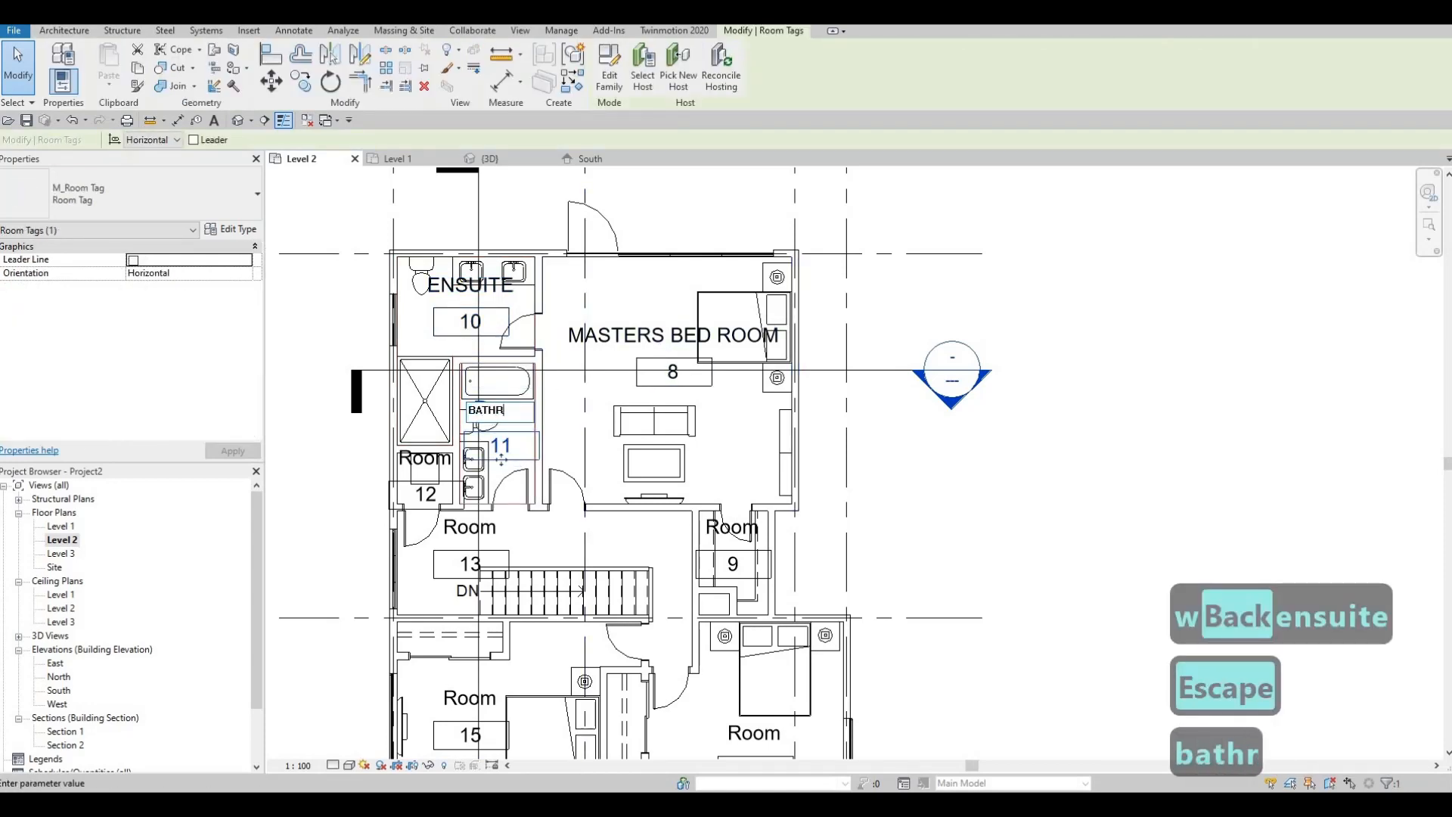
Rename the room tag of the small room below the shower to LAUNDRY
left_click(428, 462)
left_click(430, 463)
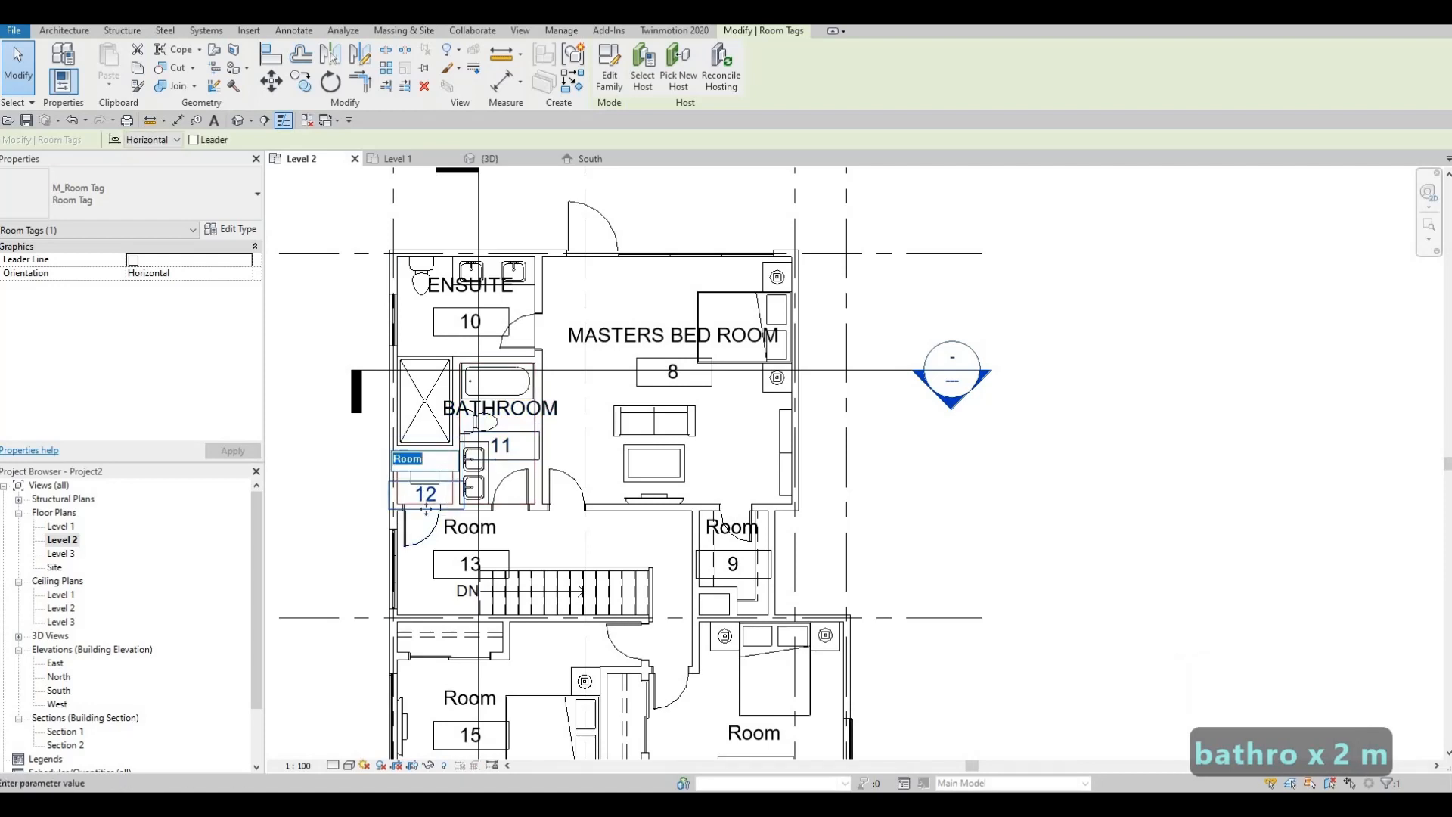
type("lai")
key("BackSpace")
type("undry")
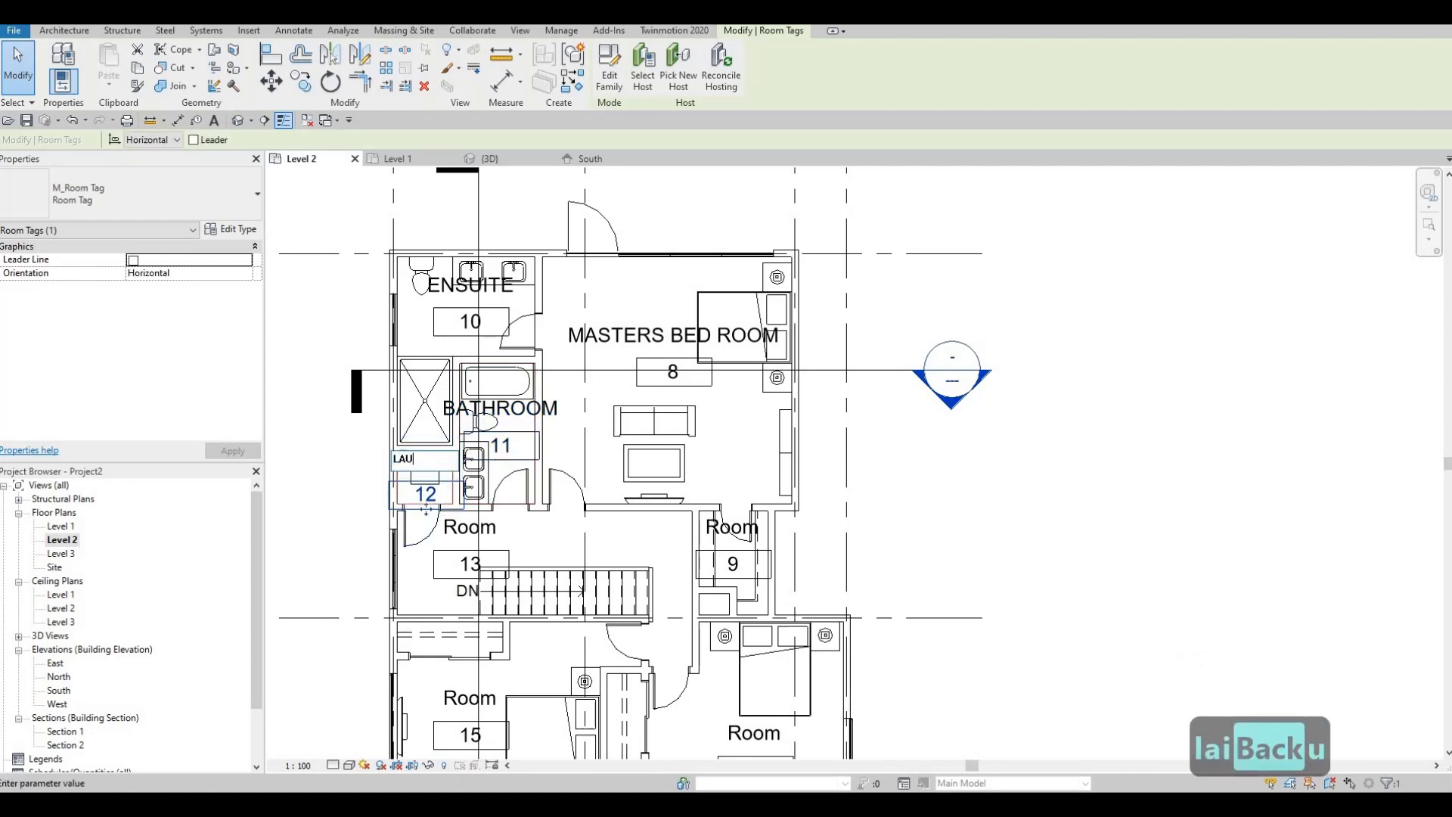
key("Escape")
key("Escape")
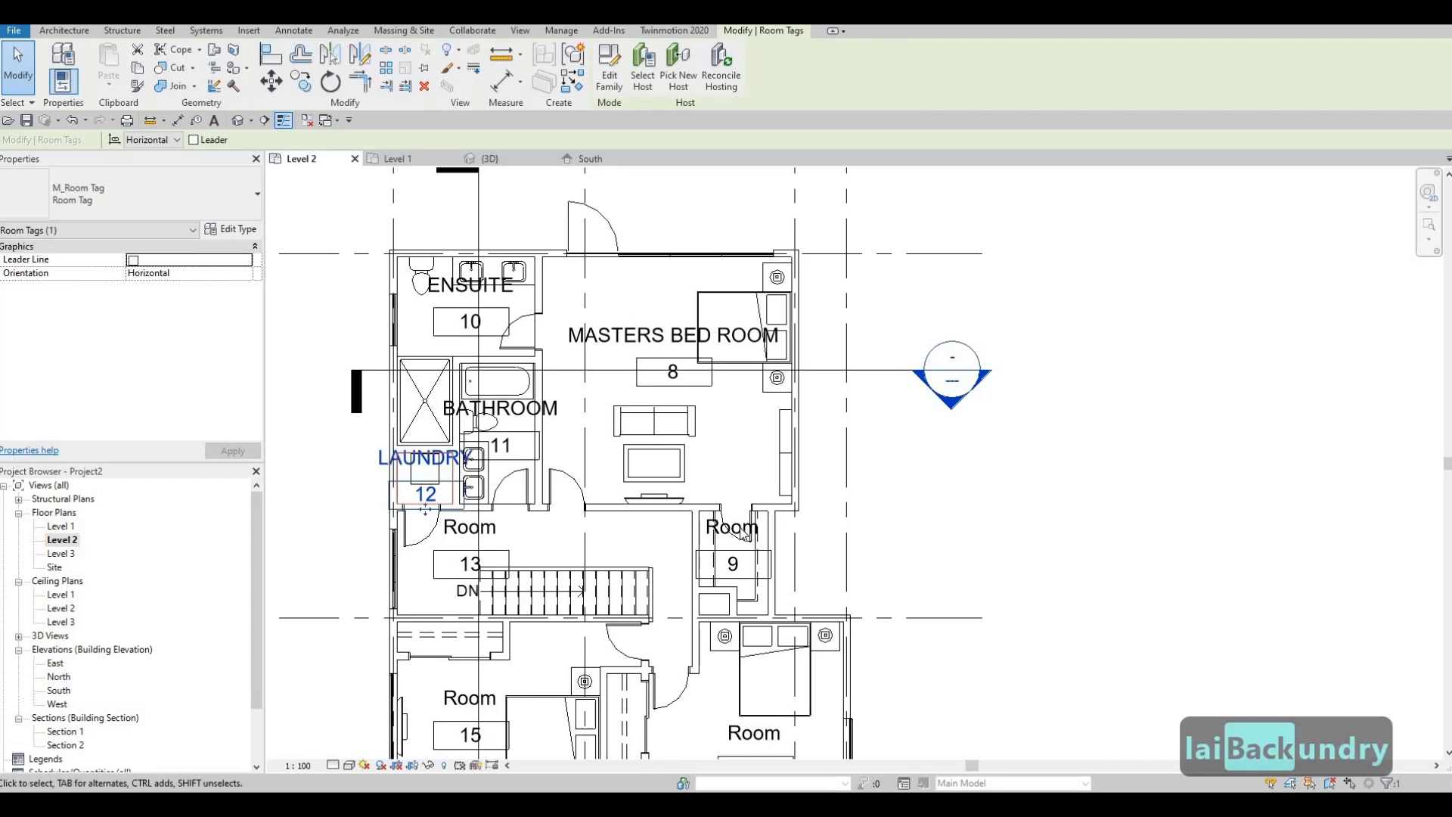
Rename the room tag of the master bedroom's closet to W.I.C
left_click(727, 529)
key("Escape")
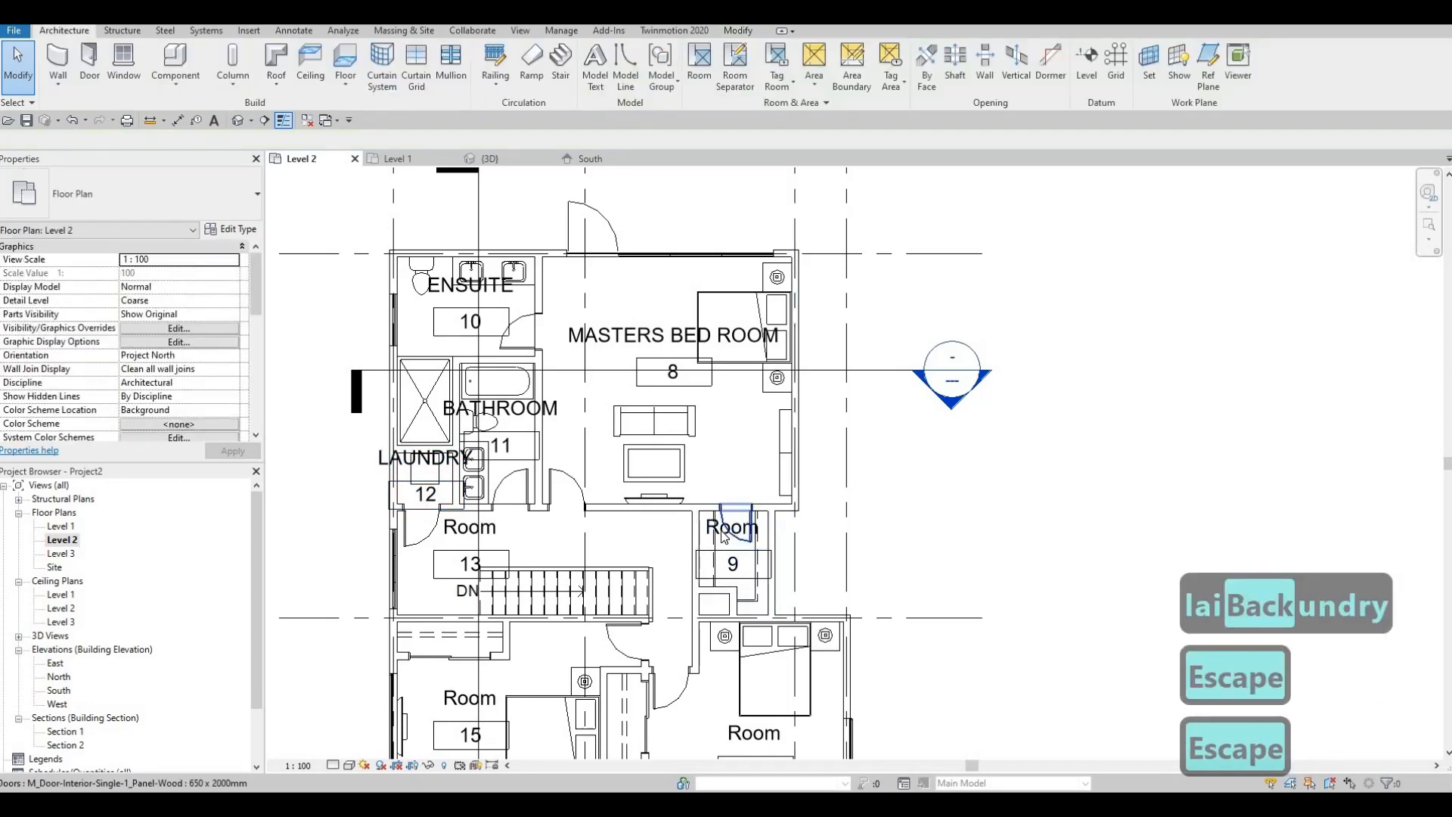
key("Escape")
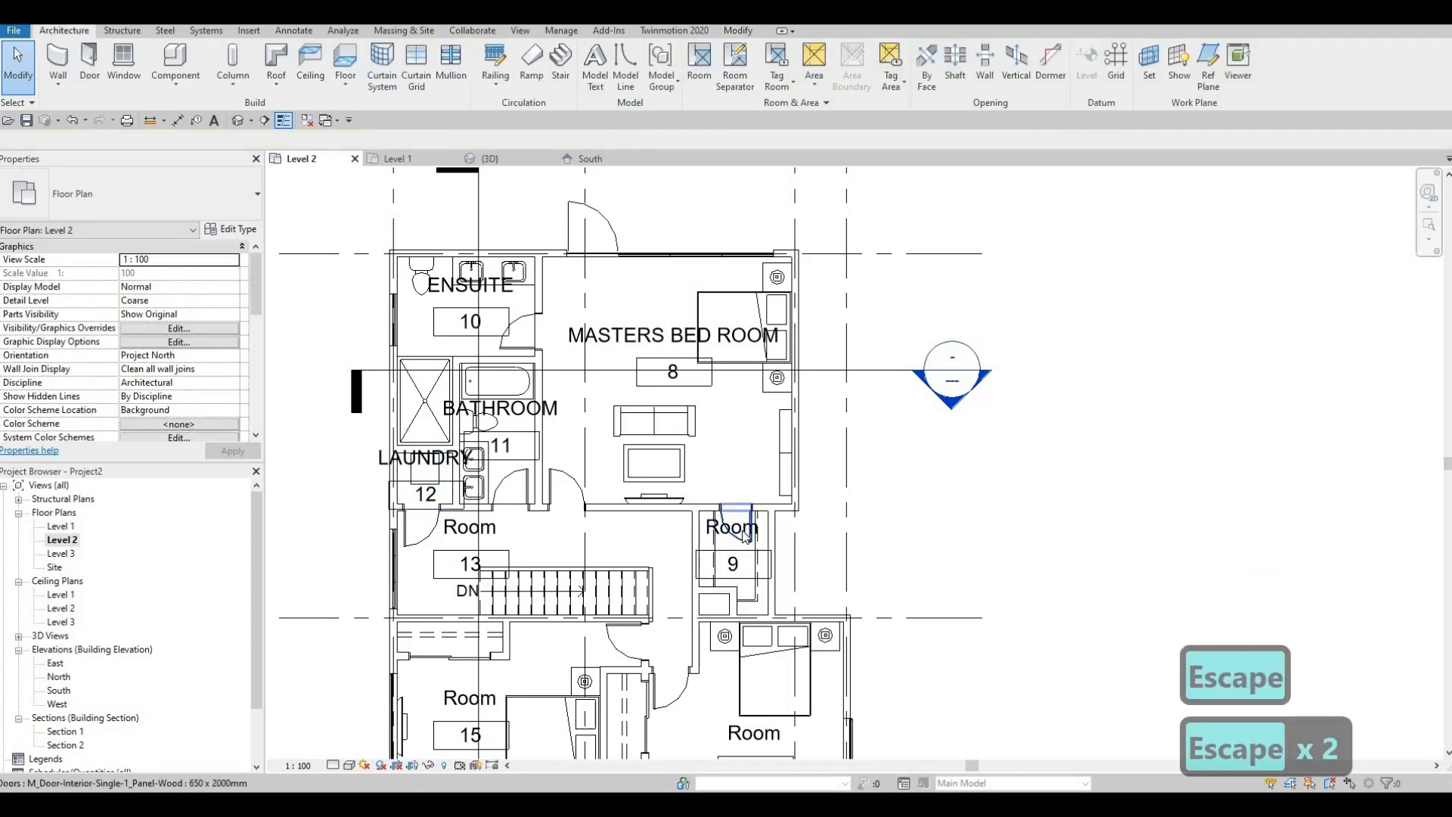
left_click(745, 535)
scroll(741, 531, "up", 2)
left_click(742, 529)
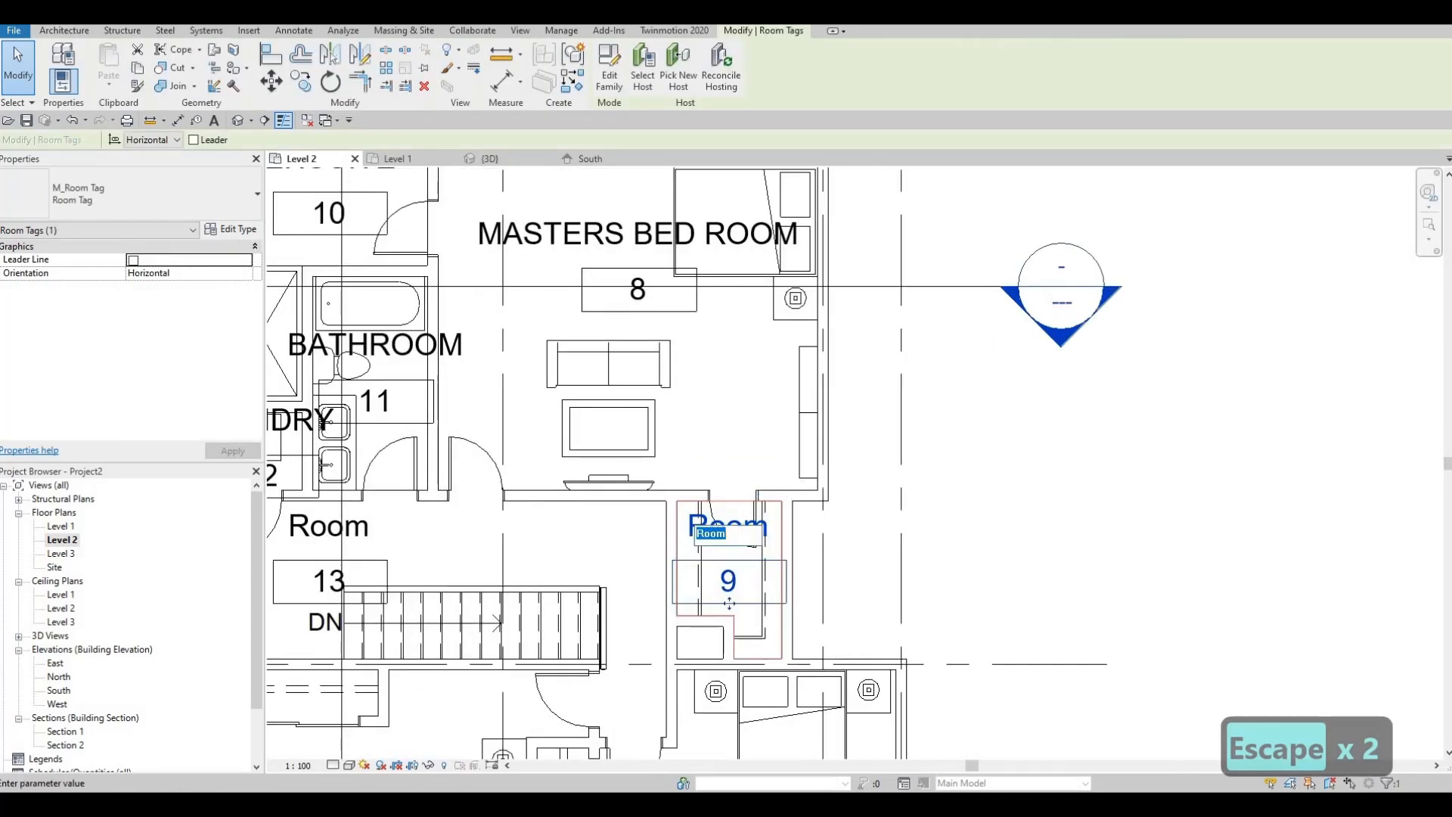
type("W")
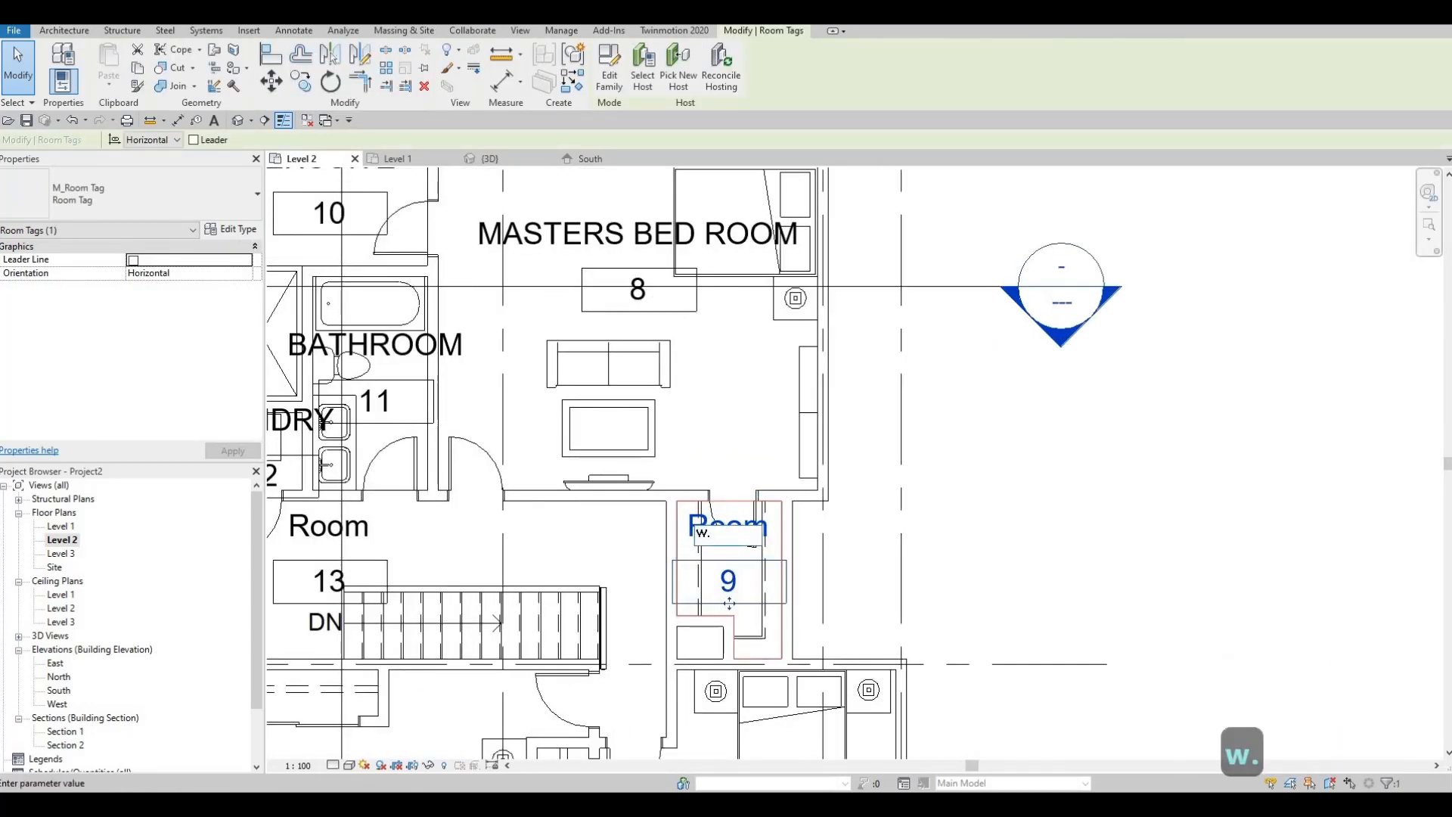
type(".I.C")
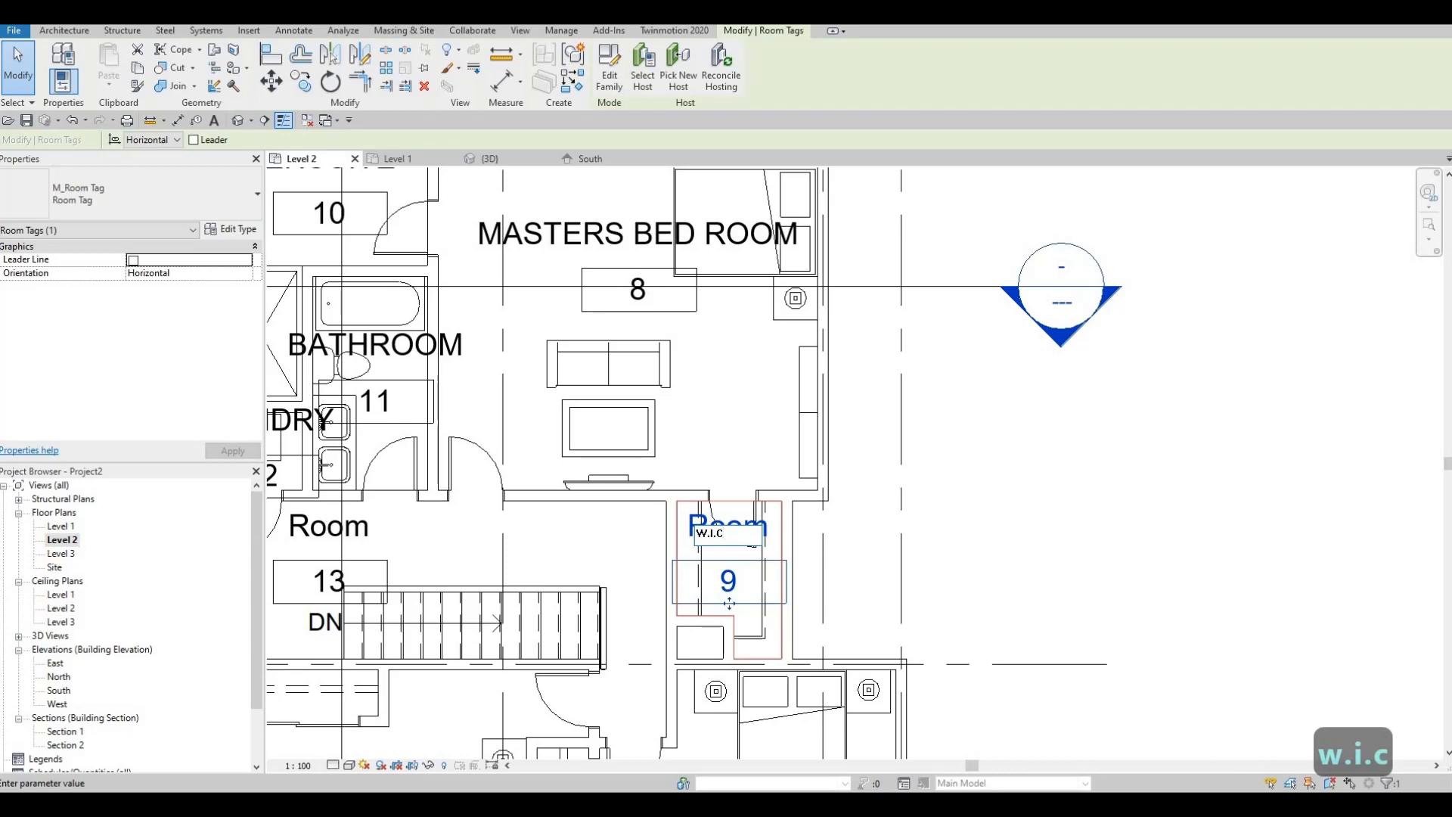
type(".")
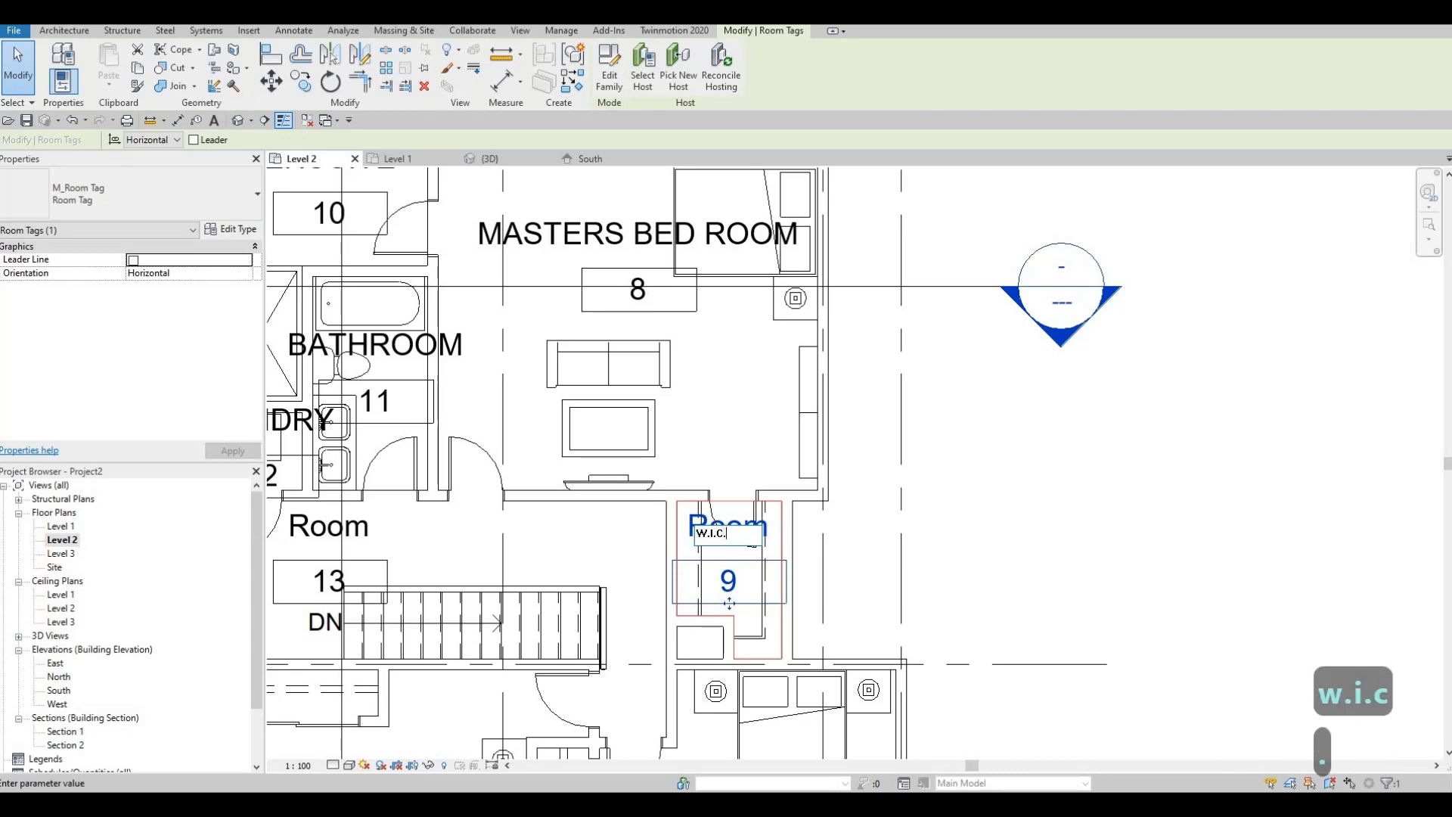
left_click(941, 626)
middle_click_drag(951, 482, 977, 278)
key("Escape")
Rename the room tag of the bedroom with the desk alcove near grid 4 to BEDROOM 1
scroll(977, 278, "down", 1)
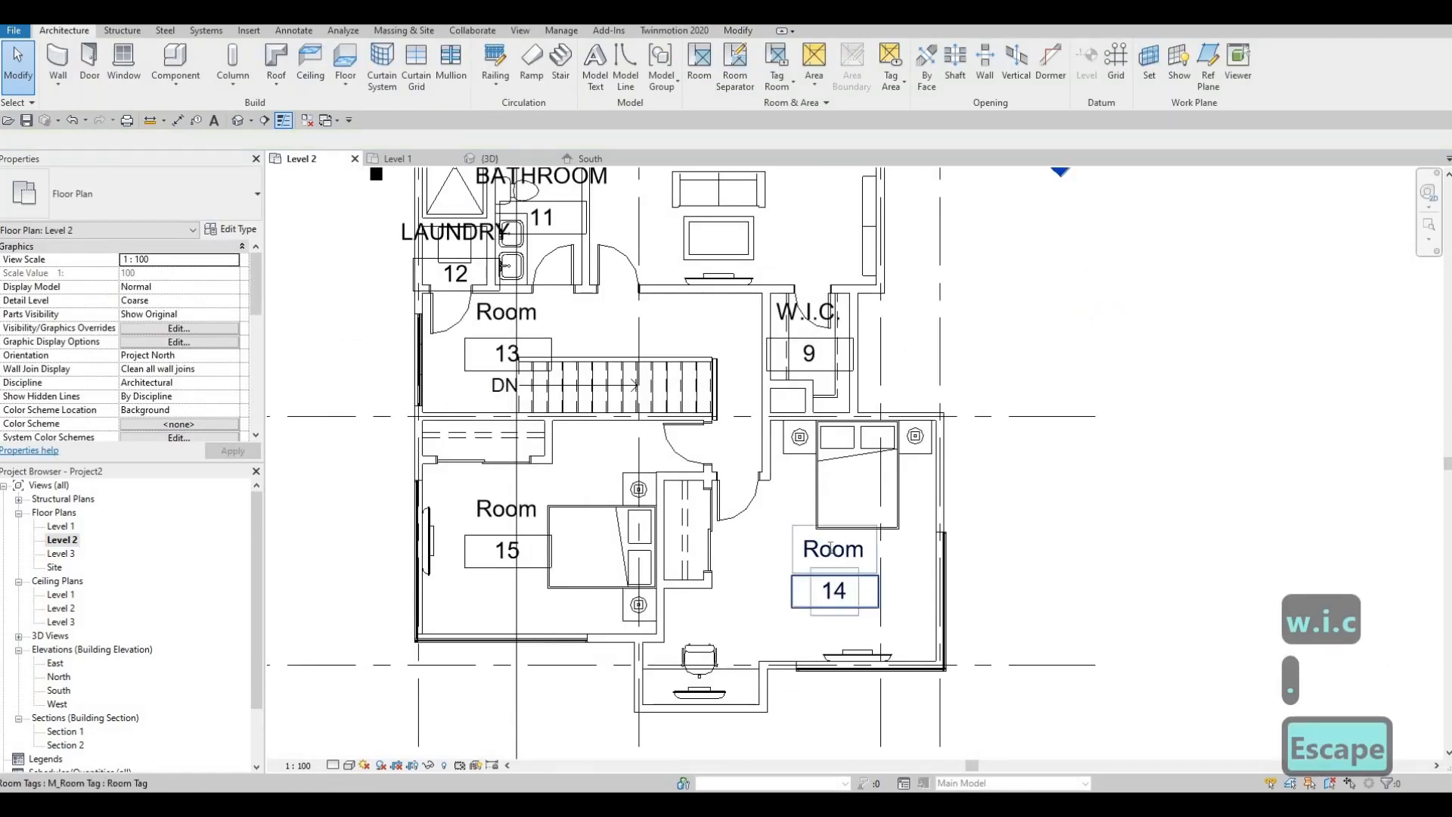
left_click(831, 552)
left_click(831, 551)
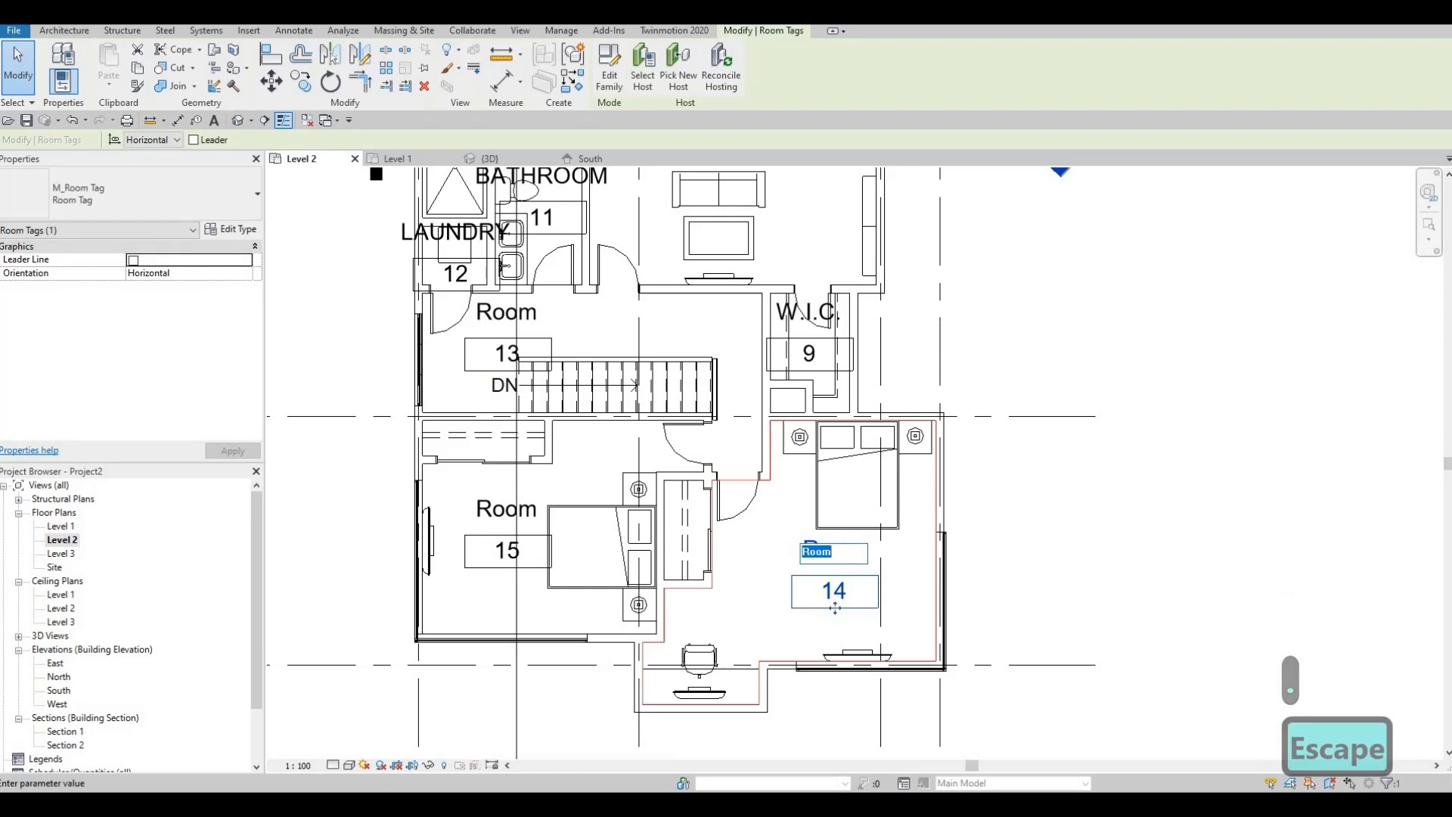
type("BEDROOM 1")
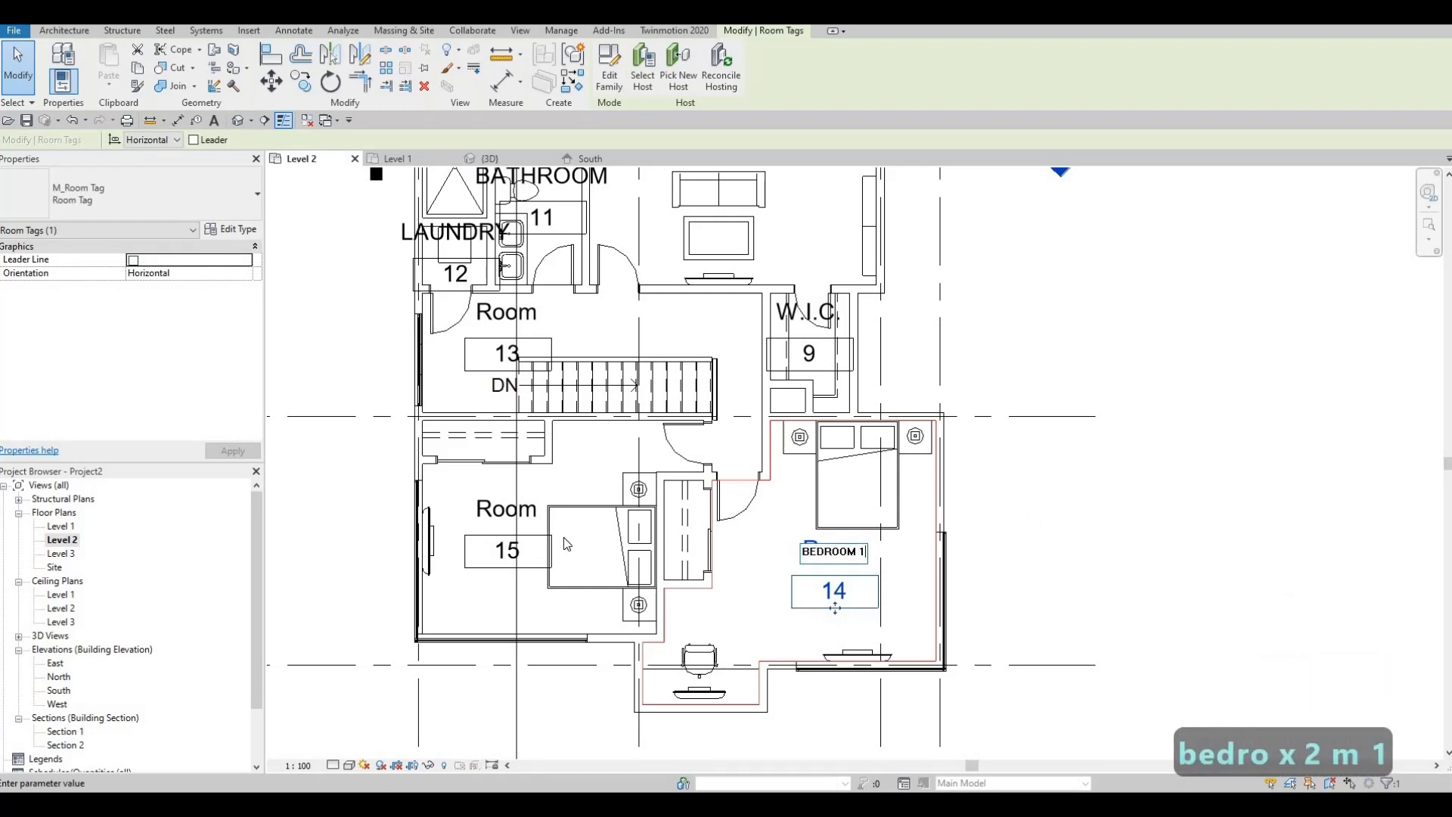
left_click(567, 543)
Rename the room tag of the bedroom between grids 1 and 2 to BEDROOM 2
left_click(491, 511)
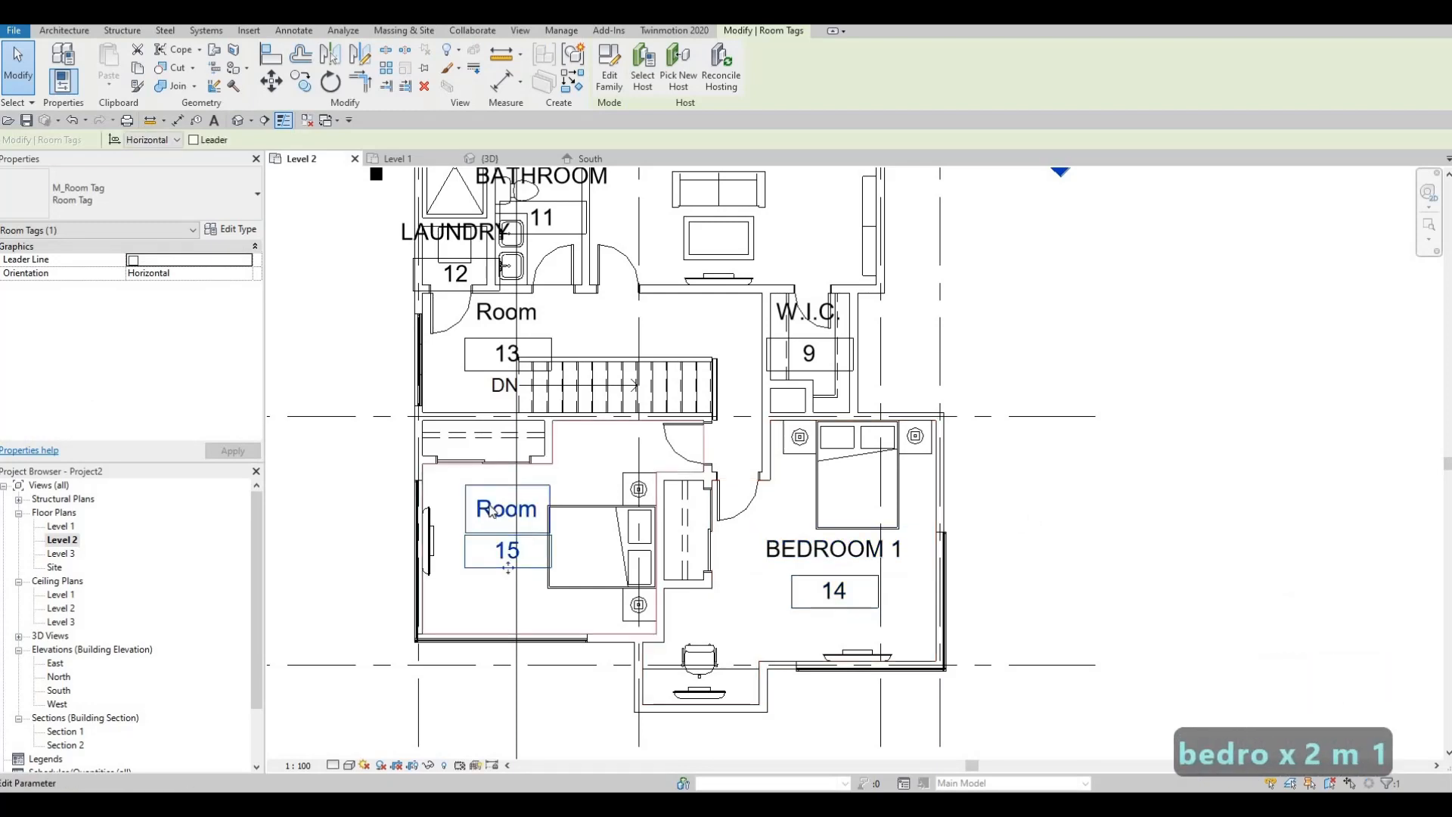
left_click(492, 511)
type("BEDROOM 2")
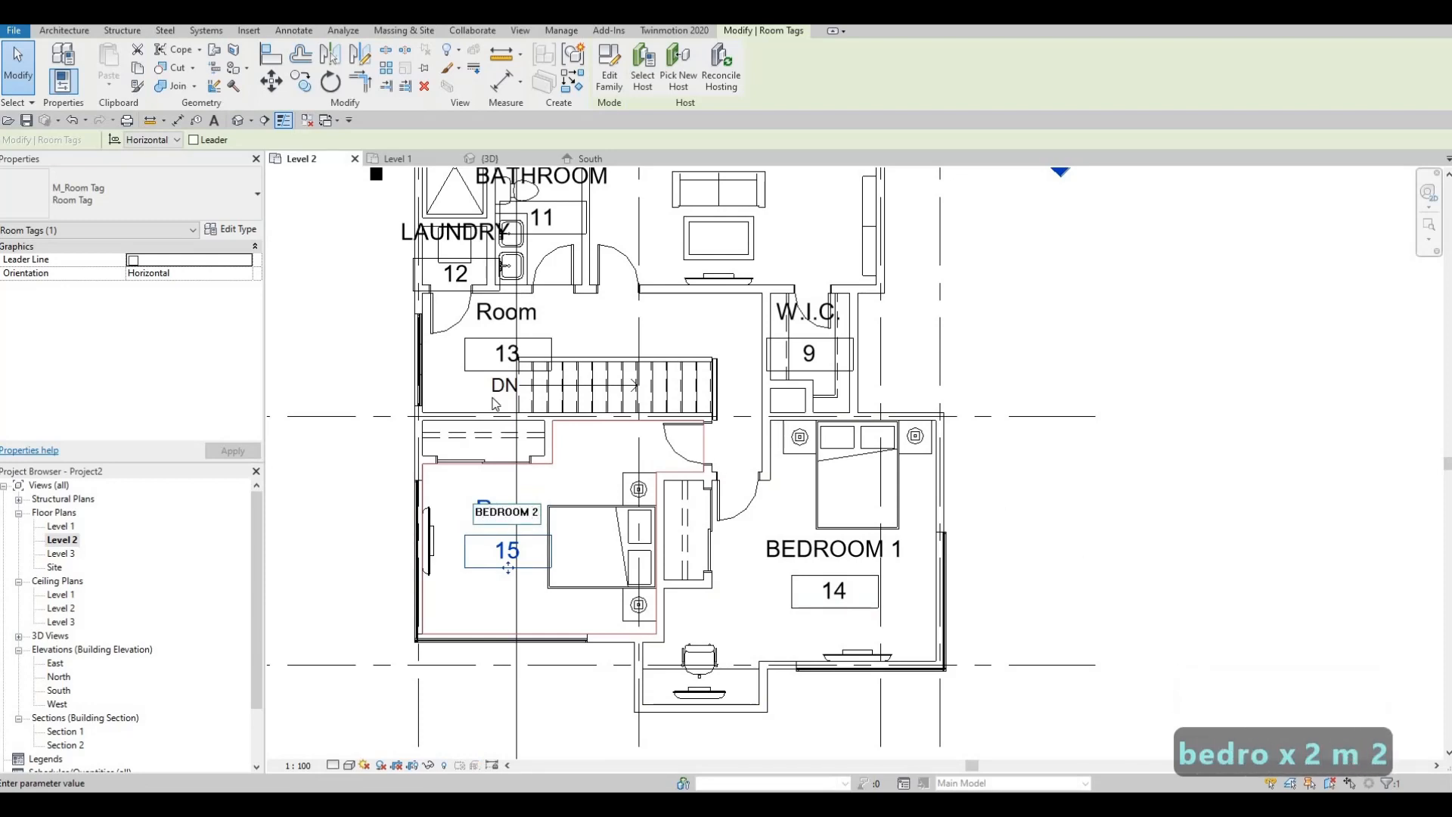
key("Return")
Rename the room tag of the stair hall to CORRIDOR
left_click(506, 312)
left_click(505, 311)
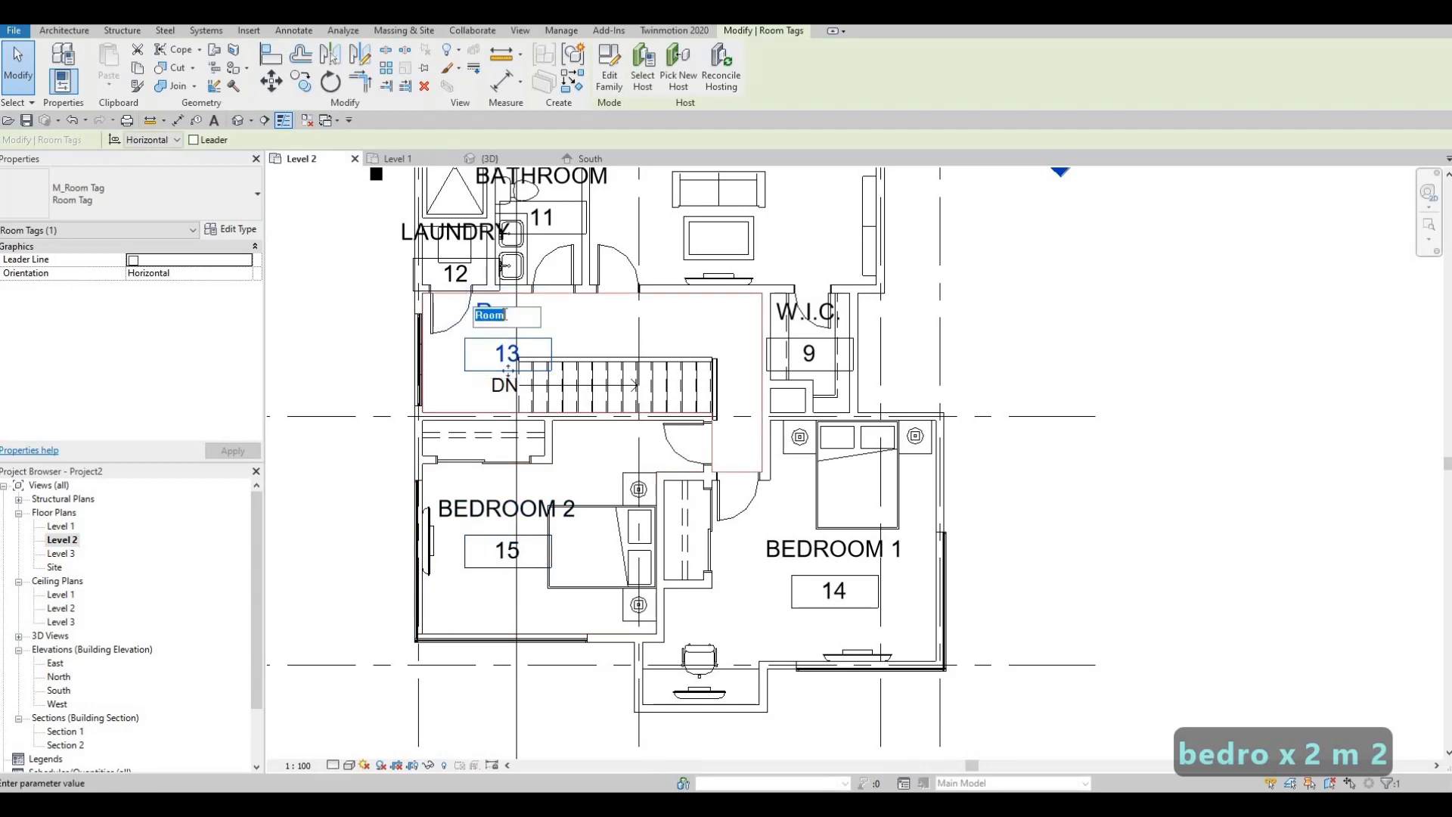
type("CORRIDOR")
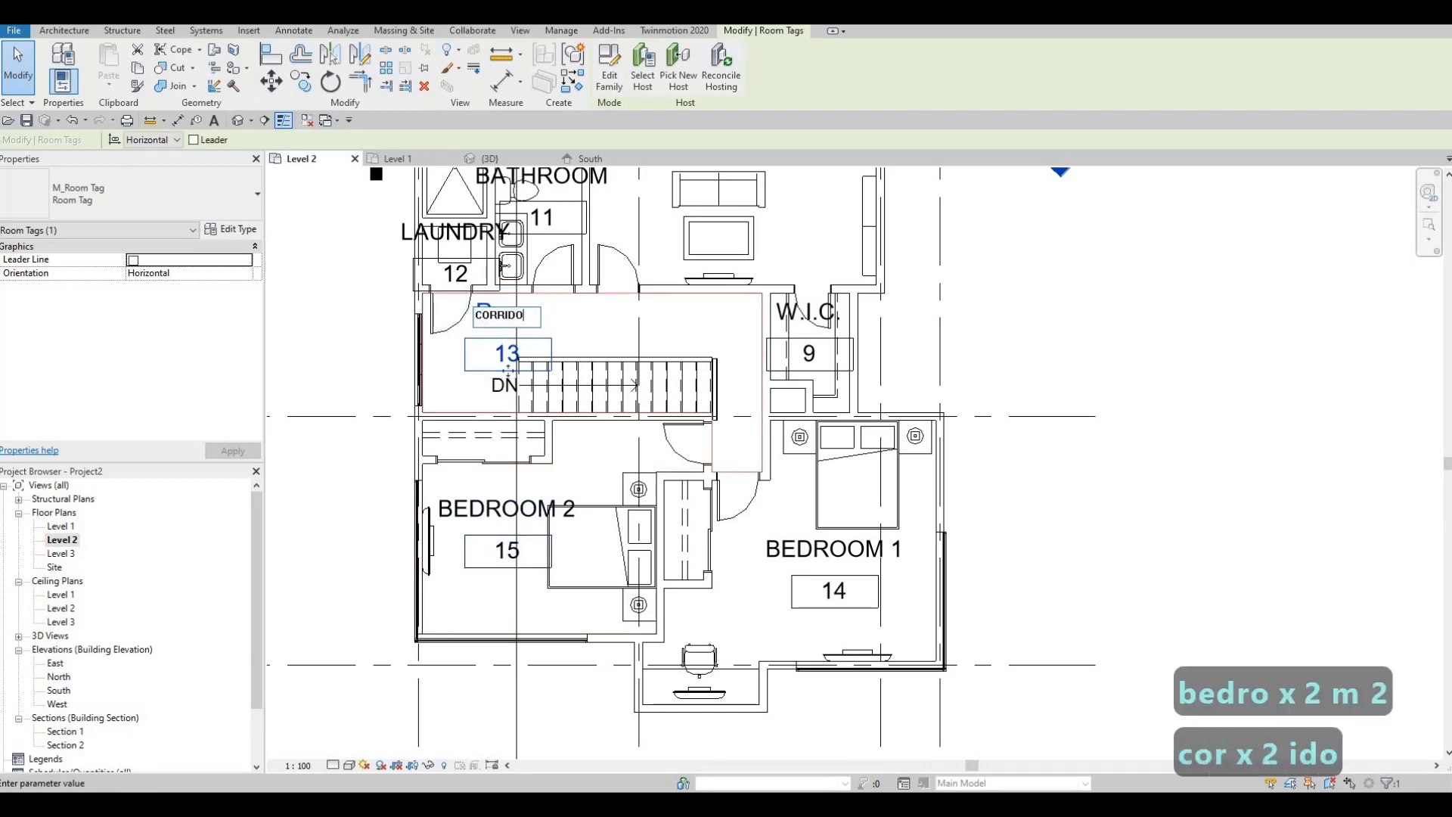
left_click(1180, 348)
key("Escape")
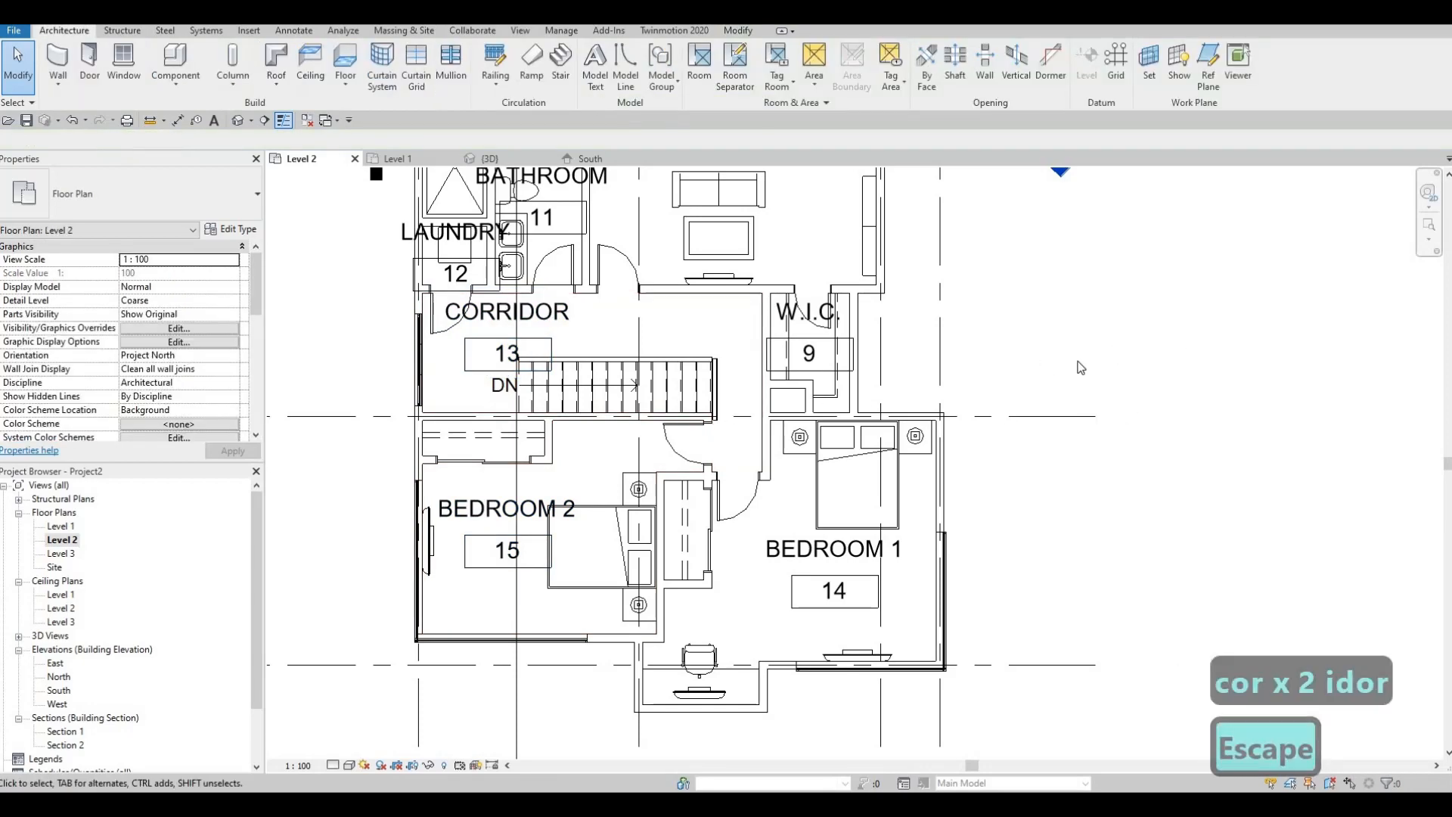
Review the named rooms across the whole Level 2 floor plan
scroll(1062, 382, "down", 3)
middle_click_drag(1032, 404, 995, 440)
scroll(1036, 343, "up", 1)
middle_click_drag(1037, 343, 983, 390)
scroll(982, 390, "down", 2)
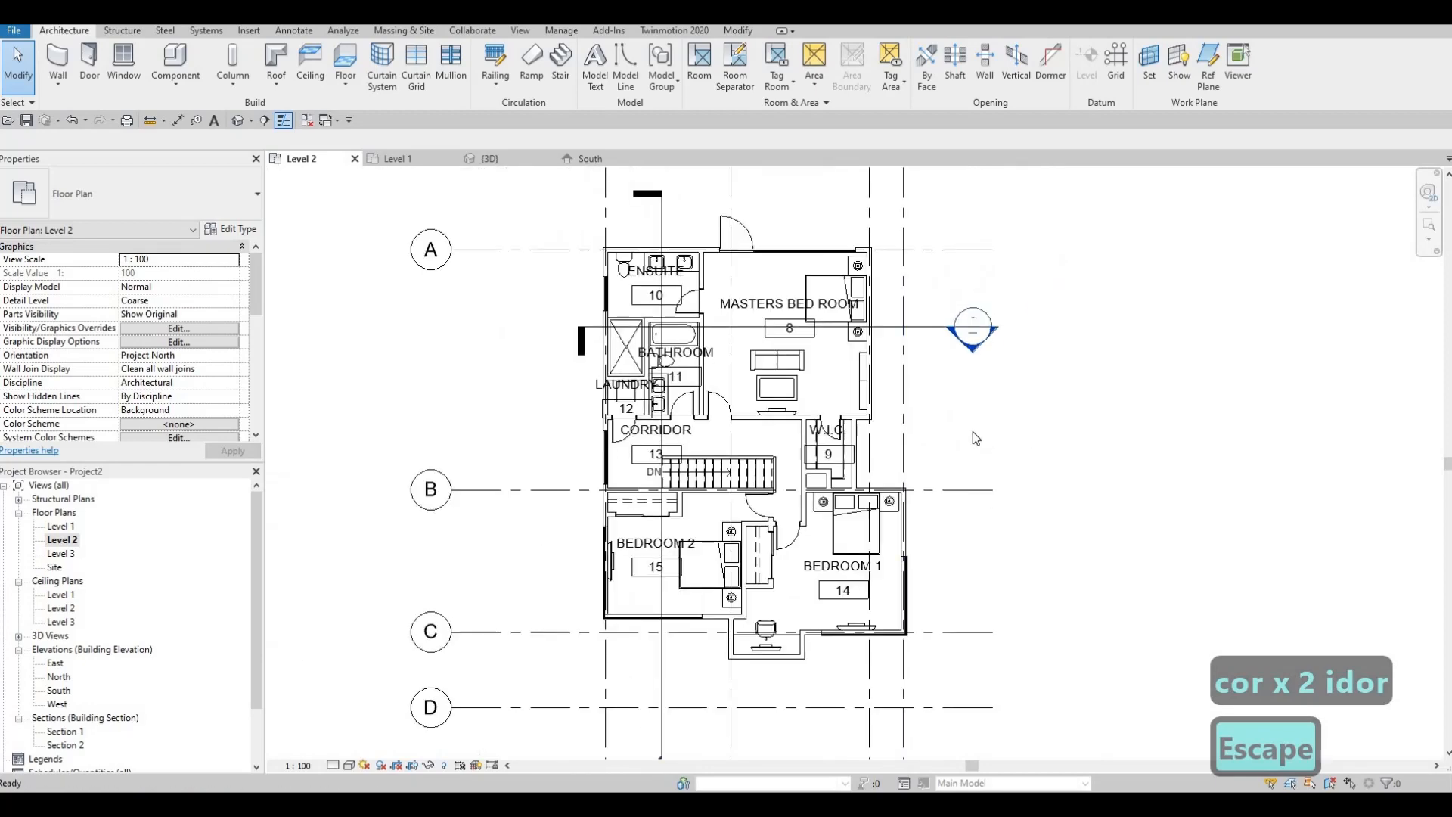
scroll(816, 363, "down", 1)
scroll(654, 433, "up", 1)
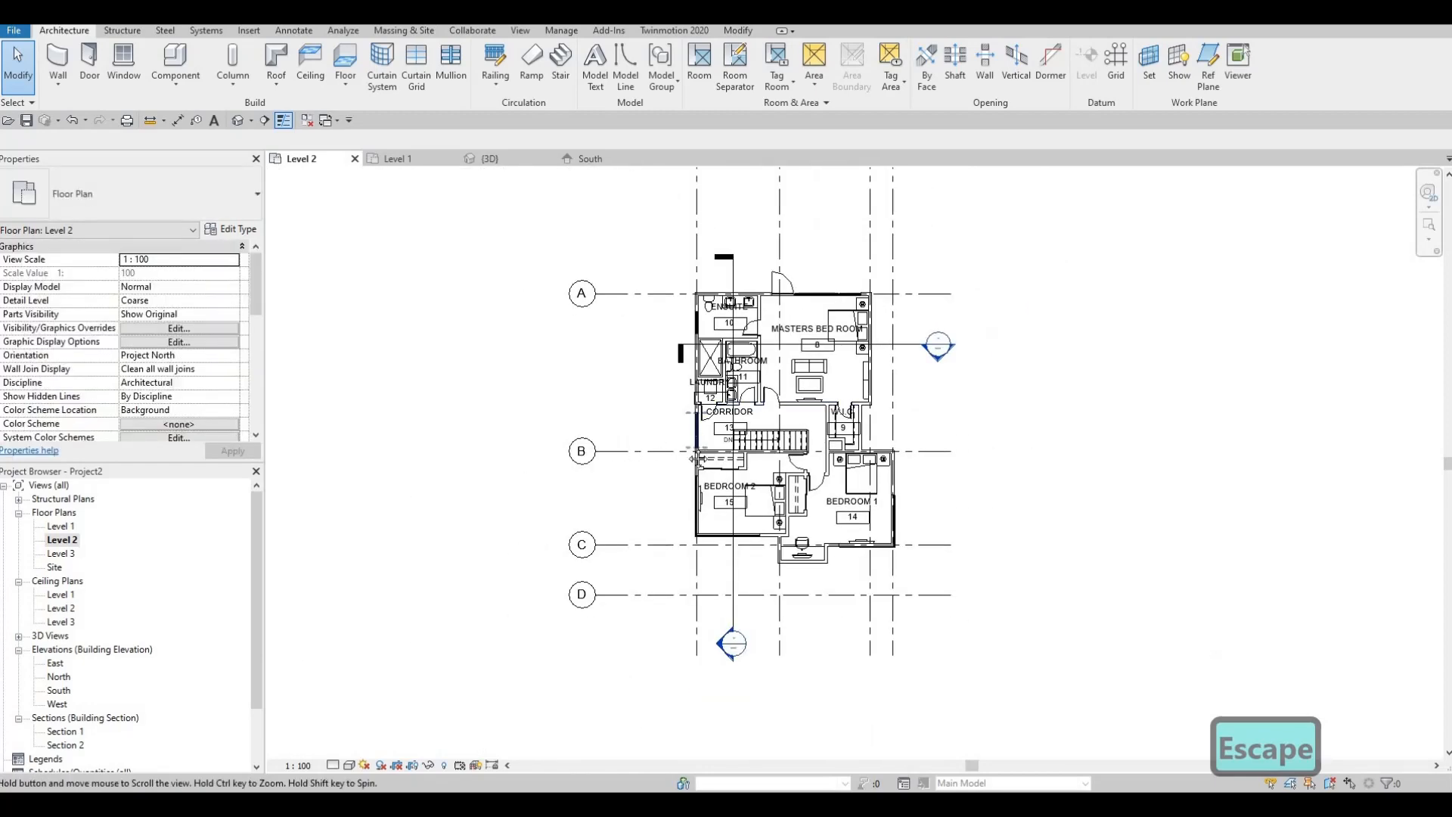
middle_click_drag(756, 443, 692, 439)
scroll(691, 439, "down", 1)
middle_click_drag(692, 439, 660, 450)
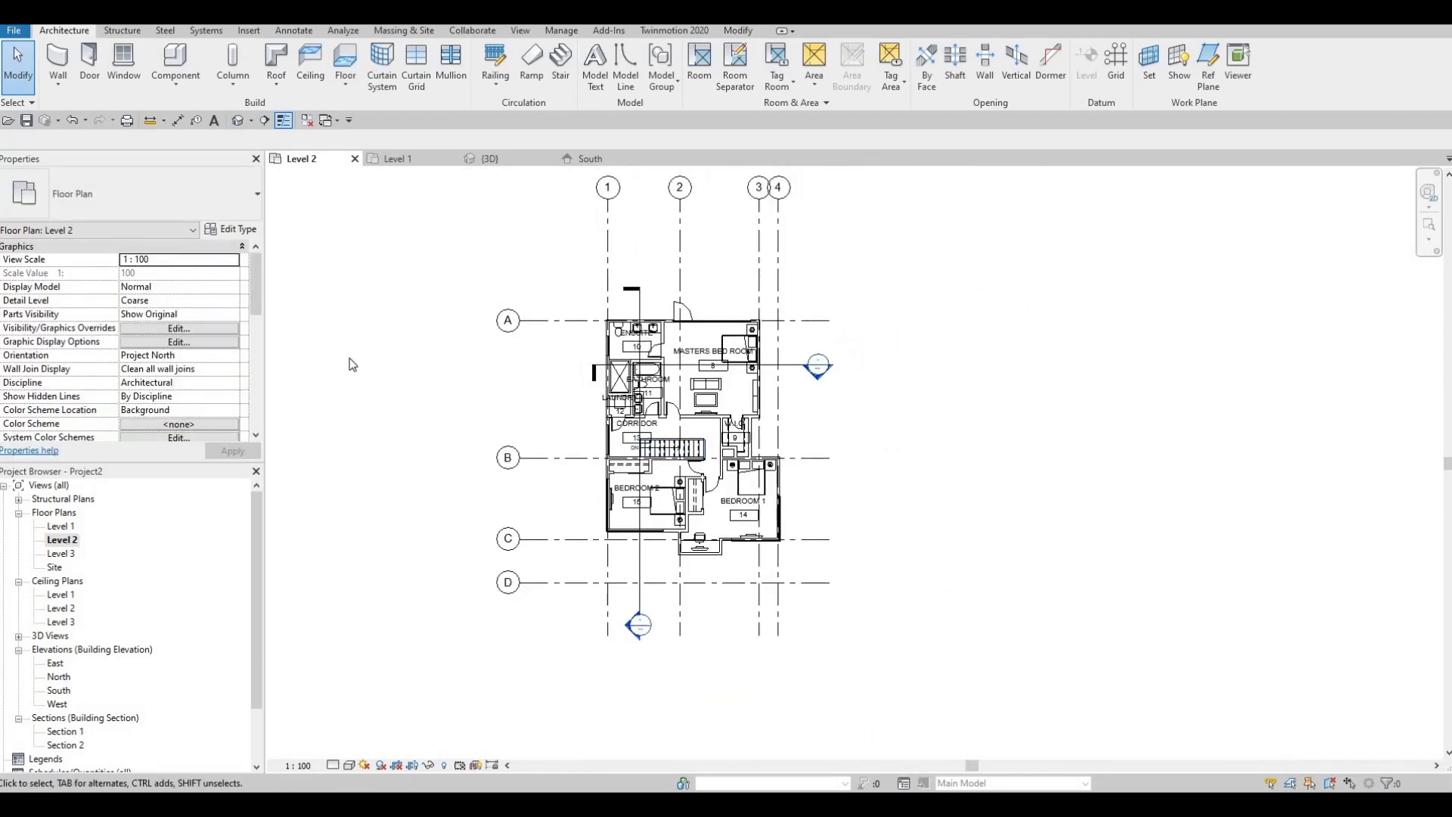
middle_click_drag(499, 377, 470, 413)
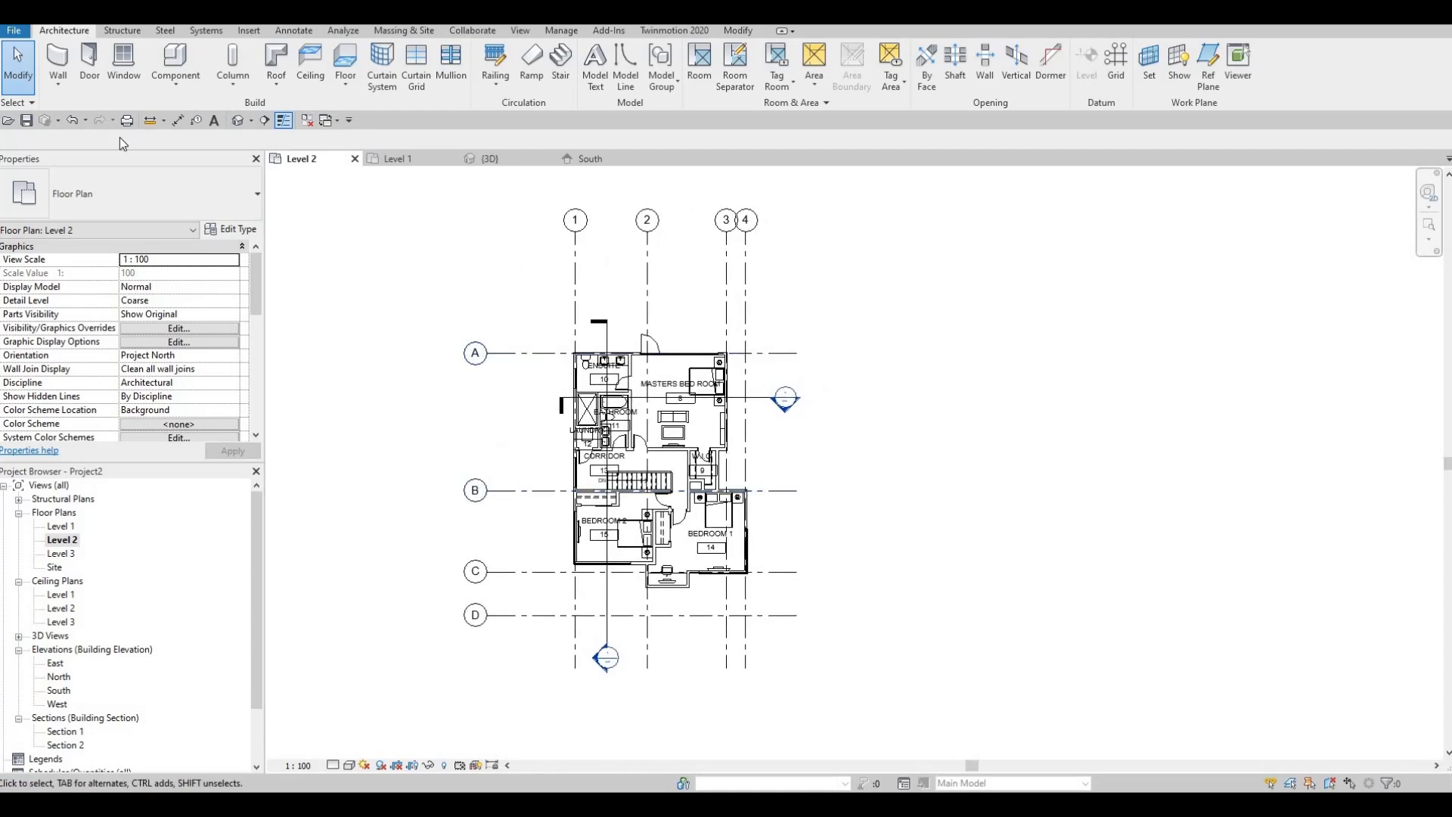
Start a wall with the INTERIOR WALL 1 type and duplicate that type as BOARDER WALL
left_click(57, 64)
left_click(144, 192)
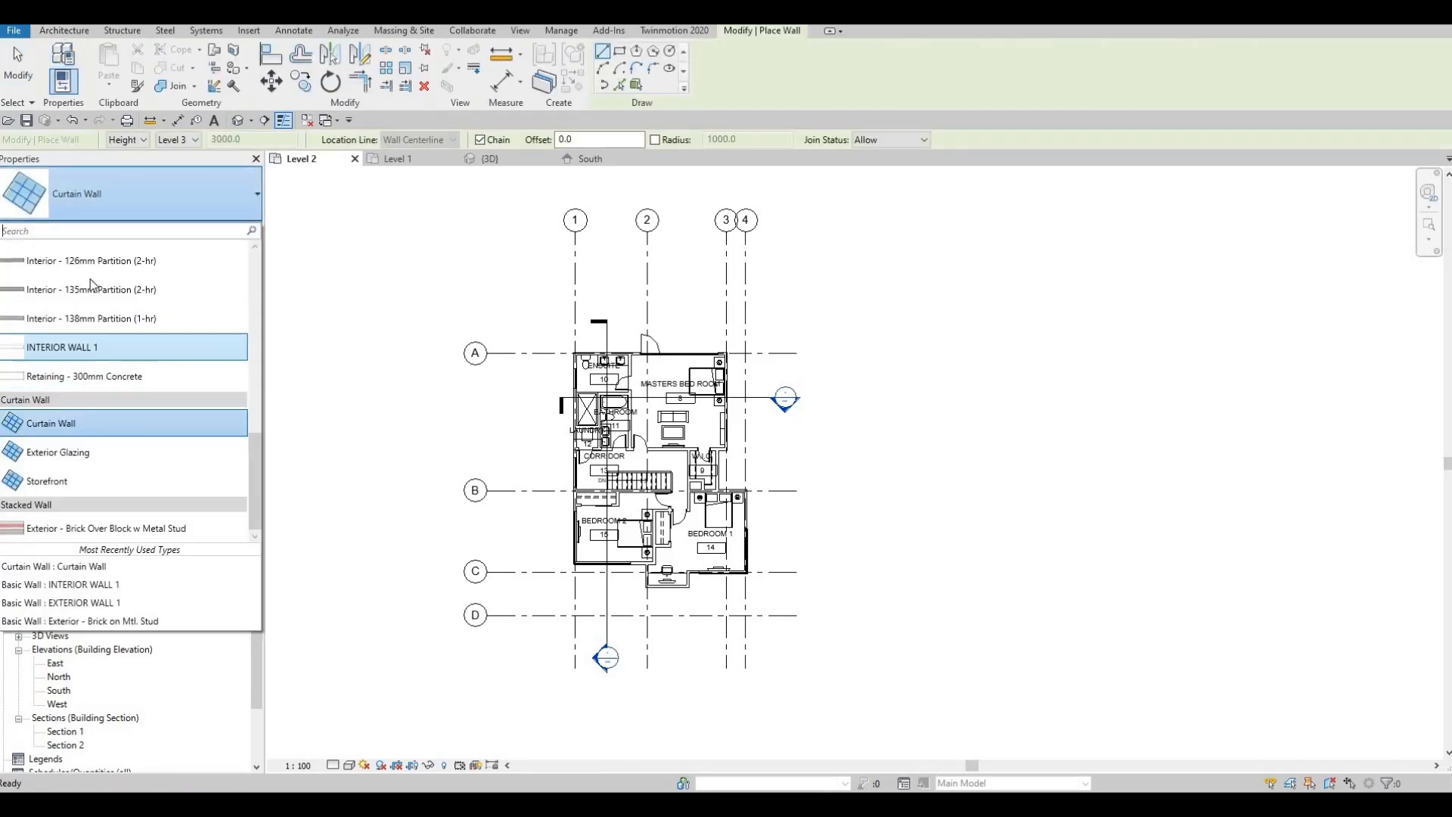
left_click(89, 347)
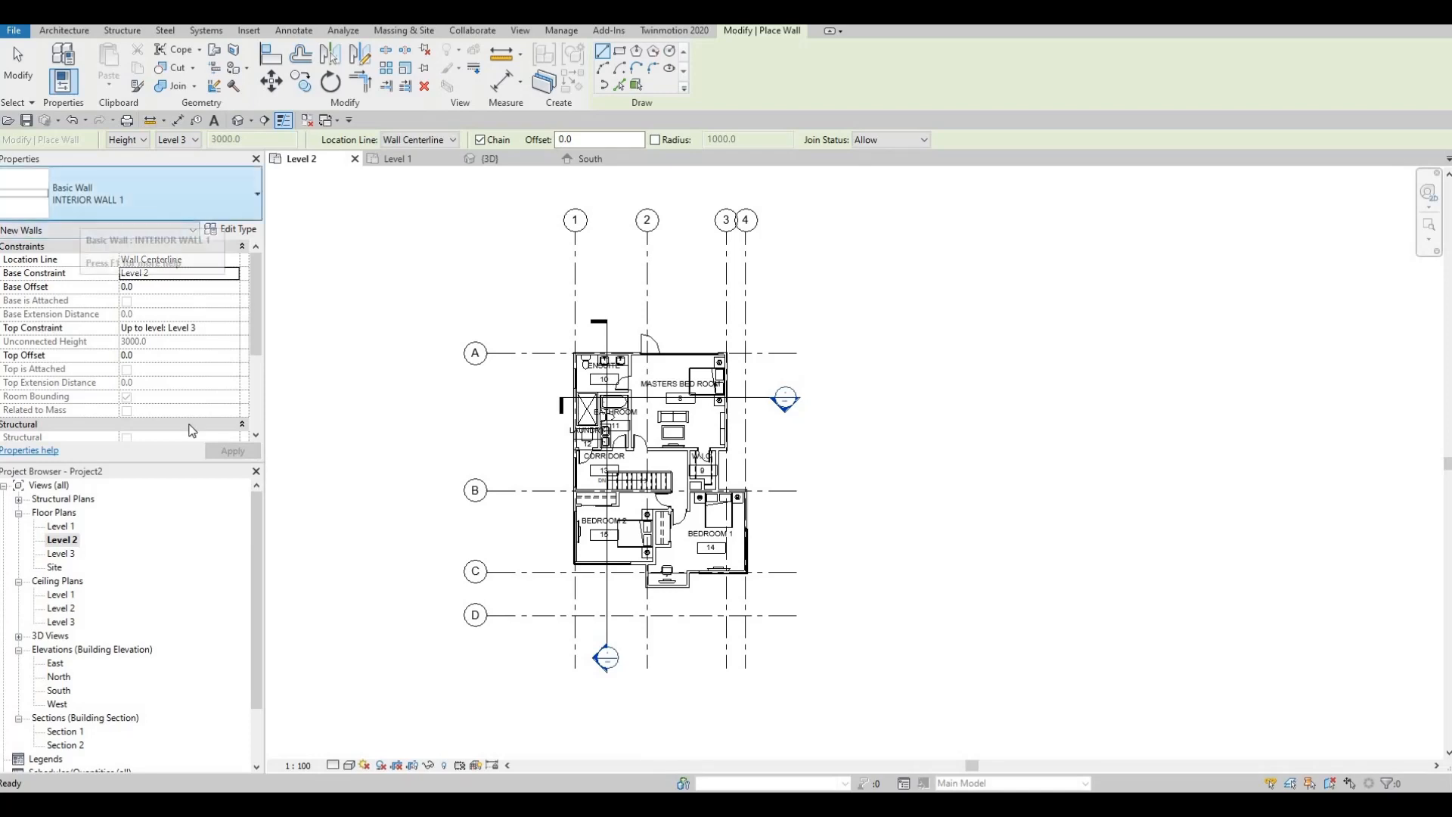
left_click(230, 228)
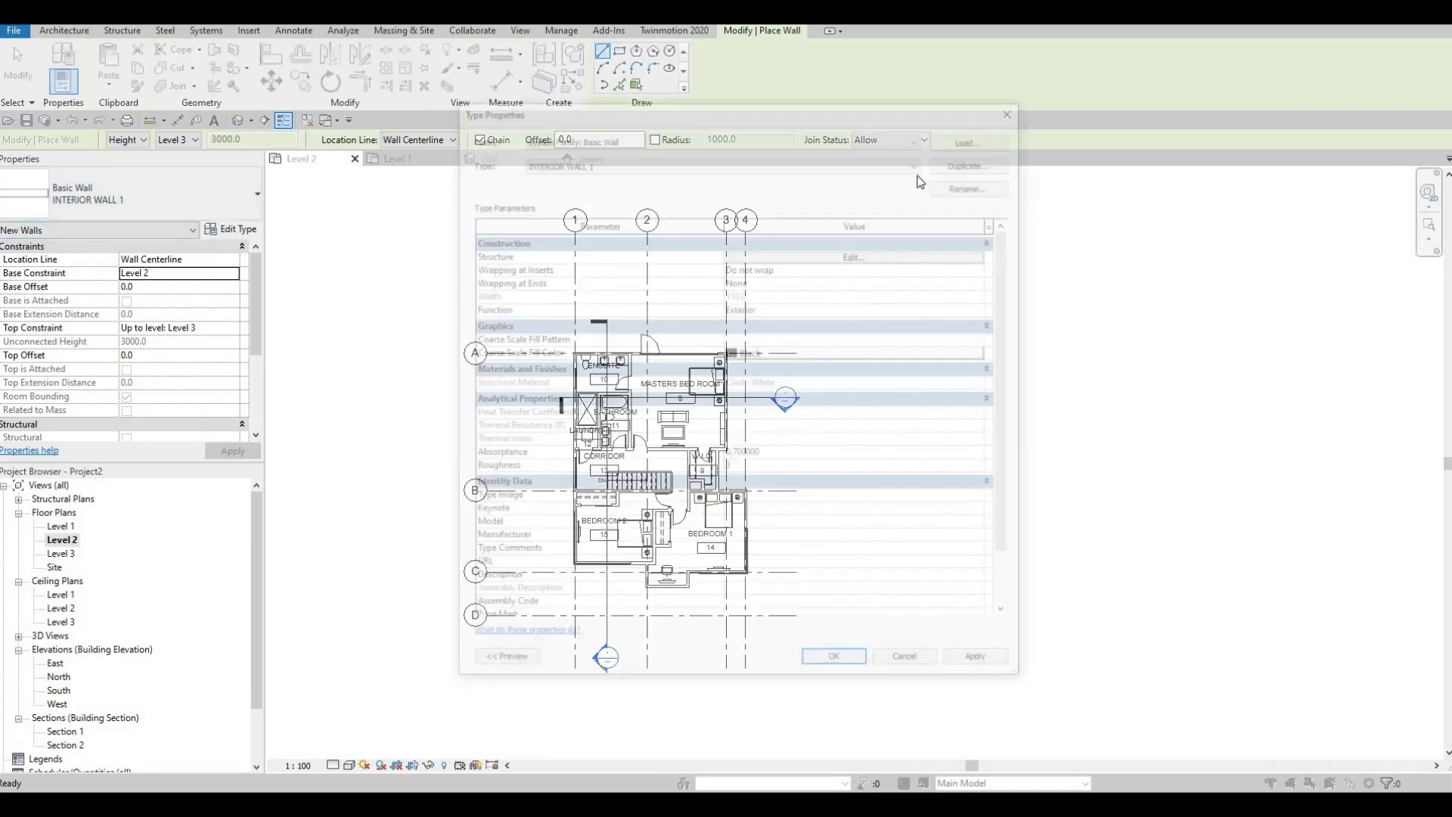
left_click(976, 159)
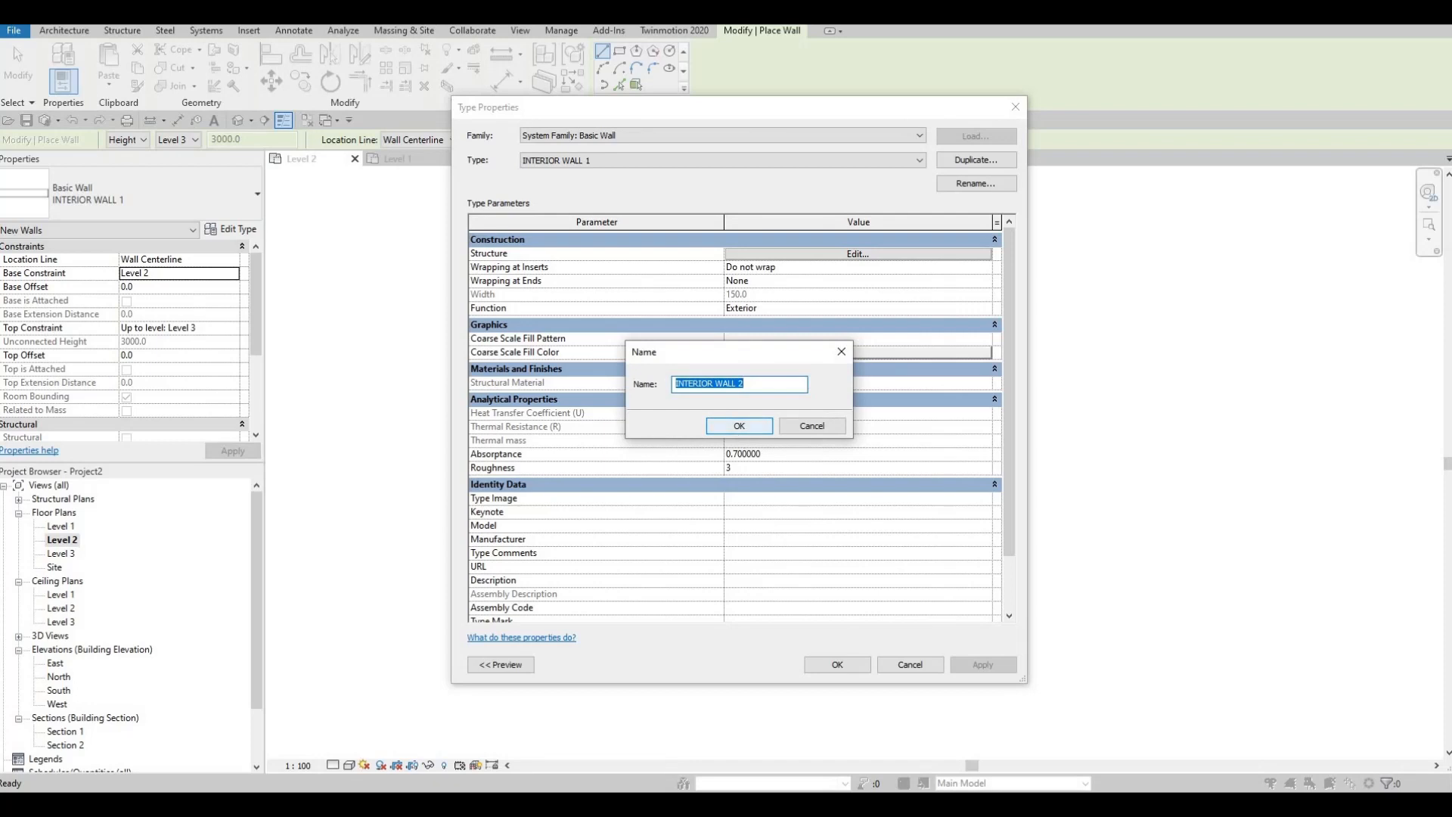
type("BOARDE")
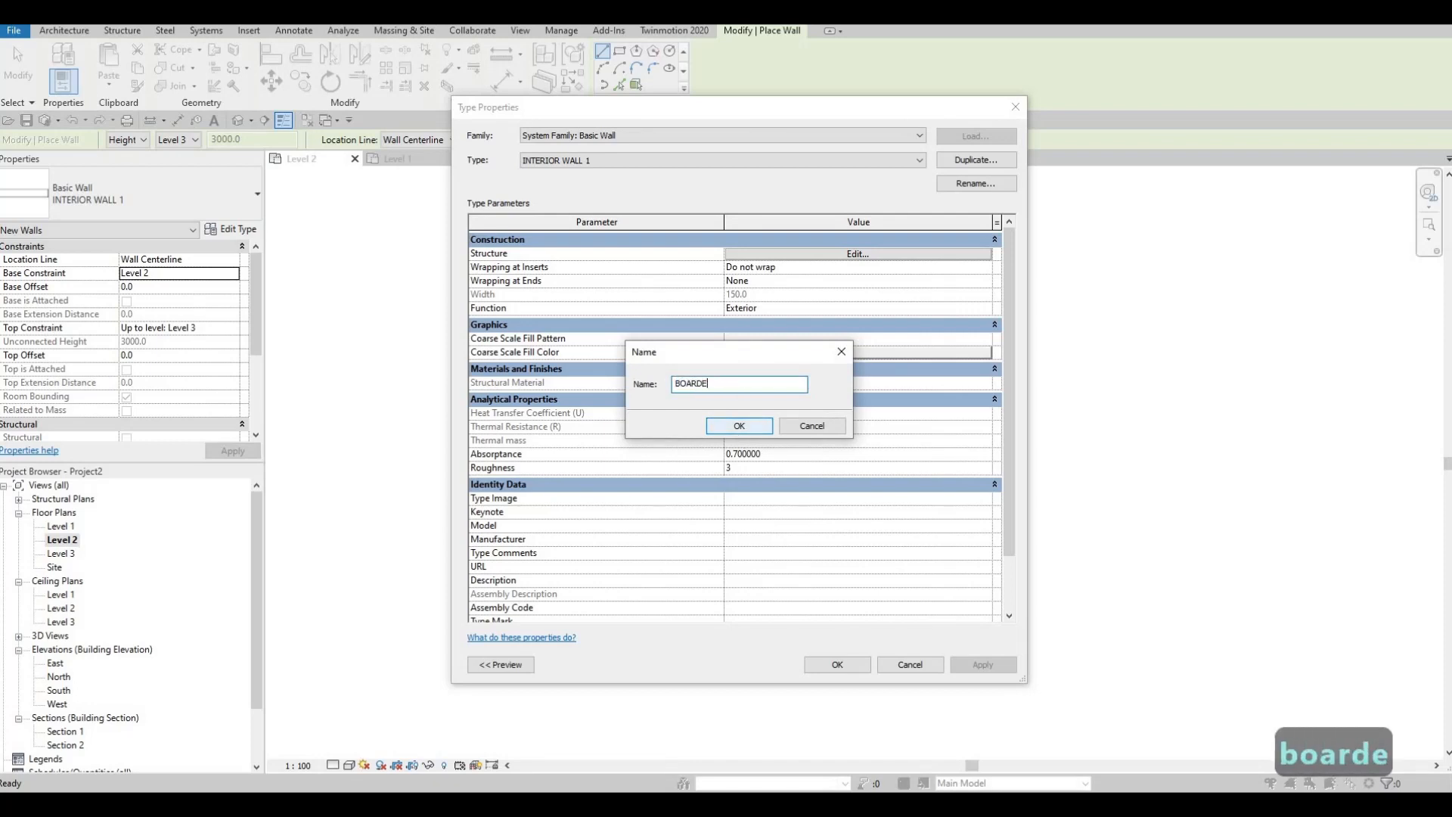
type("R WALL")
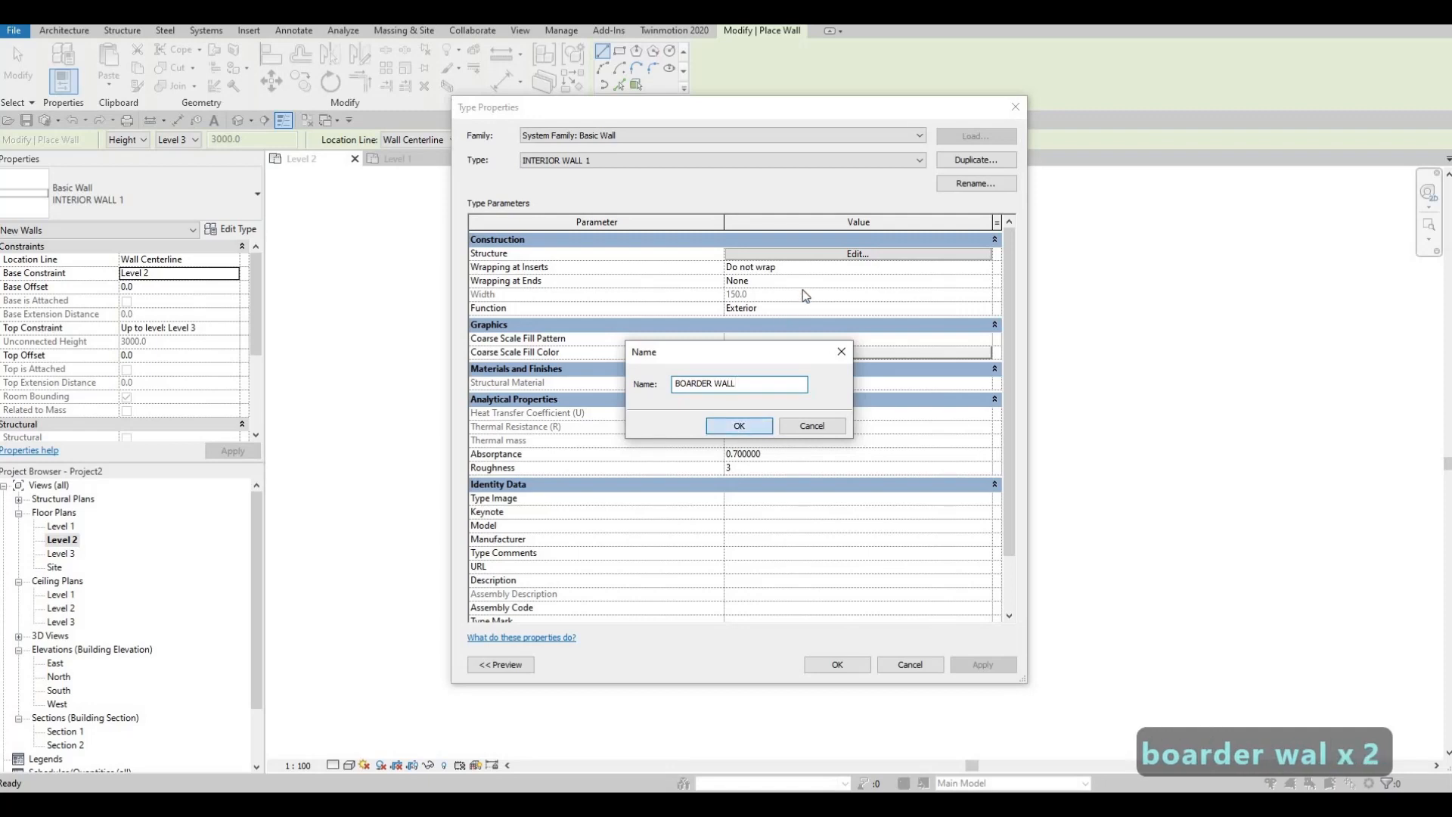
key("Return")
Assign the Concrete, Cast-in-Place gray material to the BOARDER WALL type's structure layer and accept the type settings
left_click(835, 253)
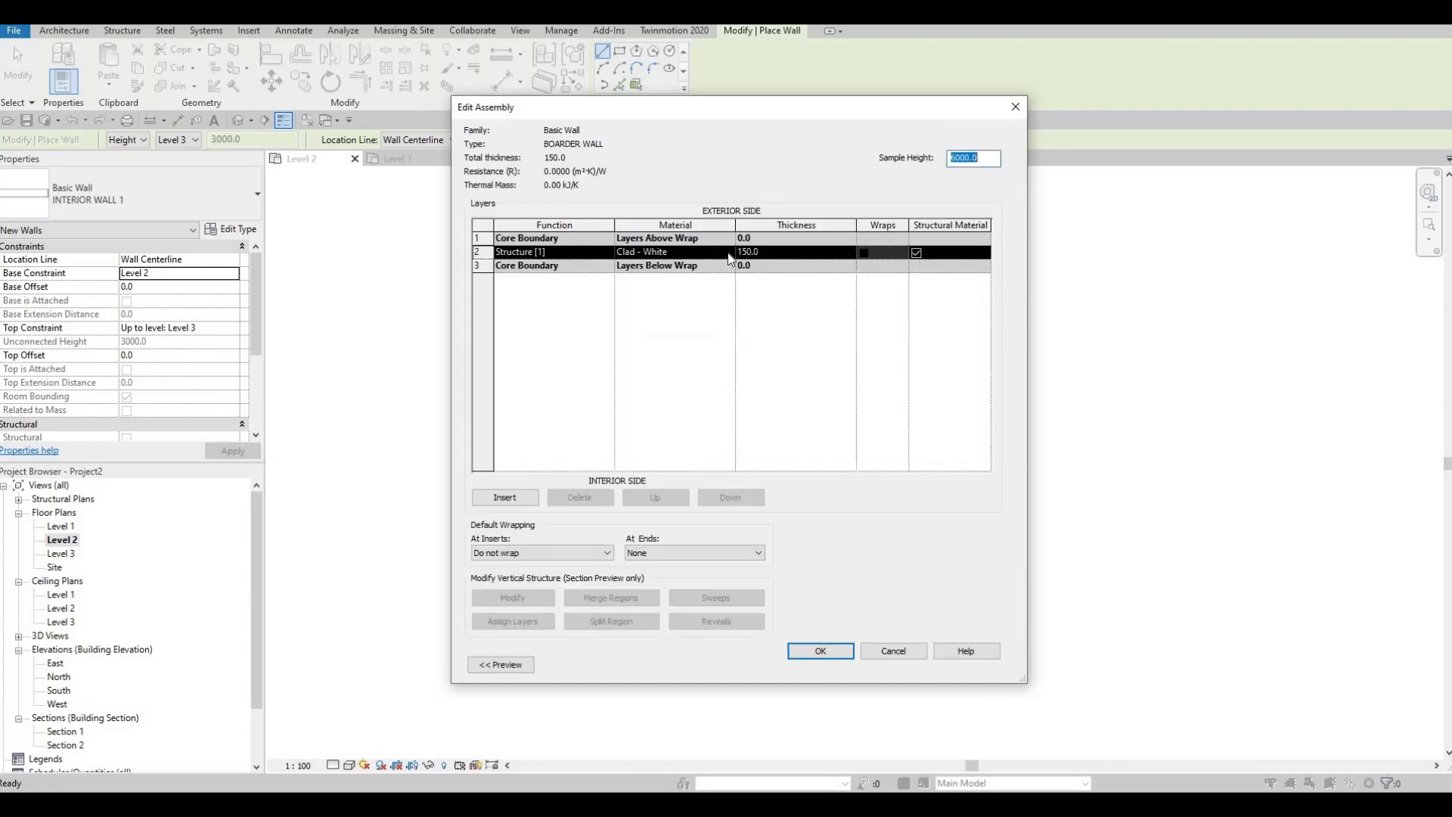
left_click(727, 252)
left_click(727, 253)
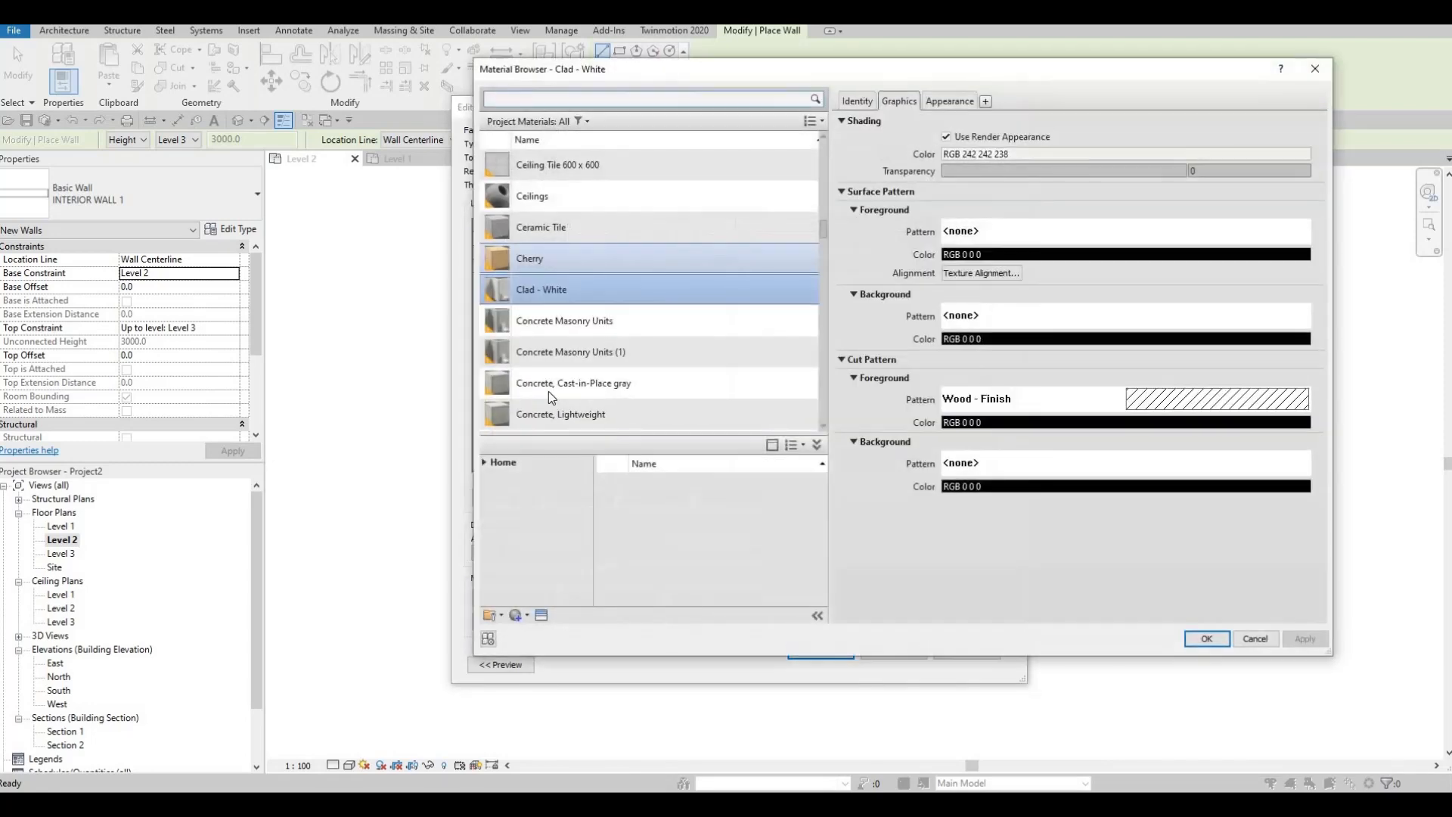
scroll(525, 416, "down", 1)
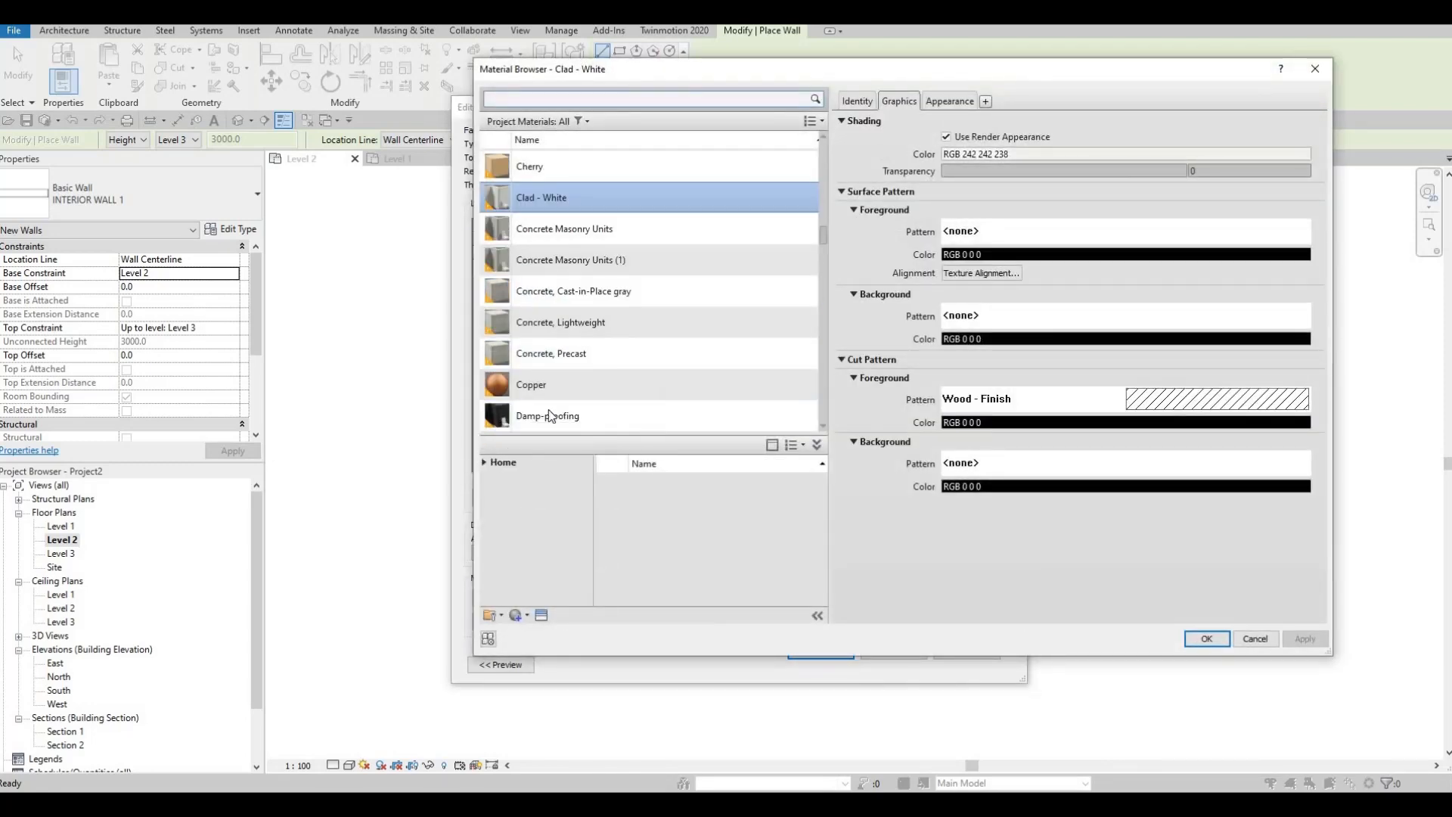
left_click(573, 291)
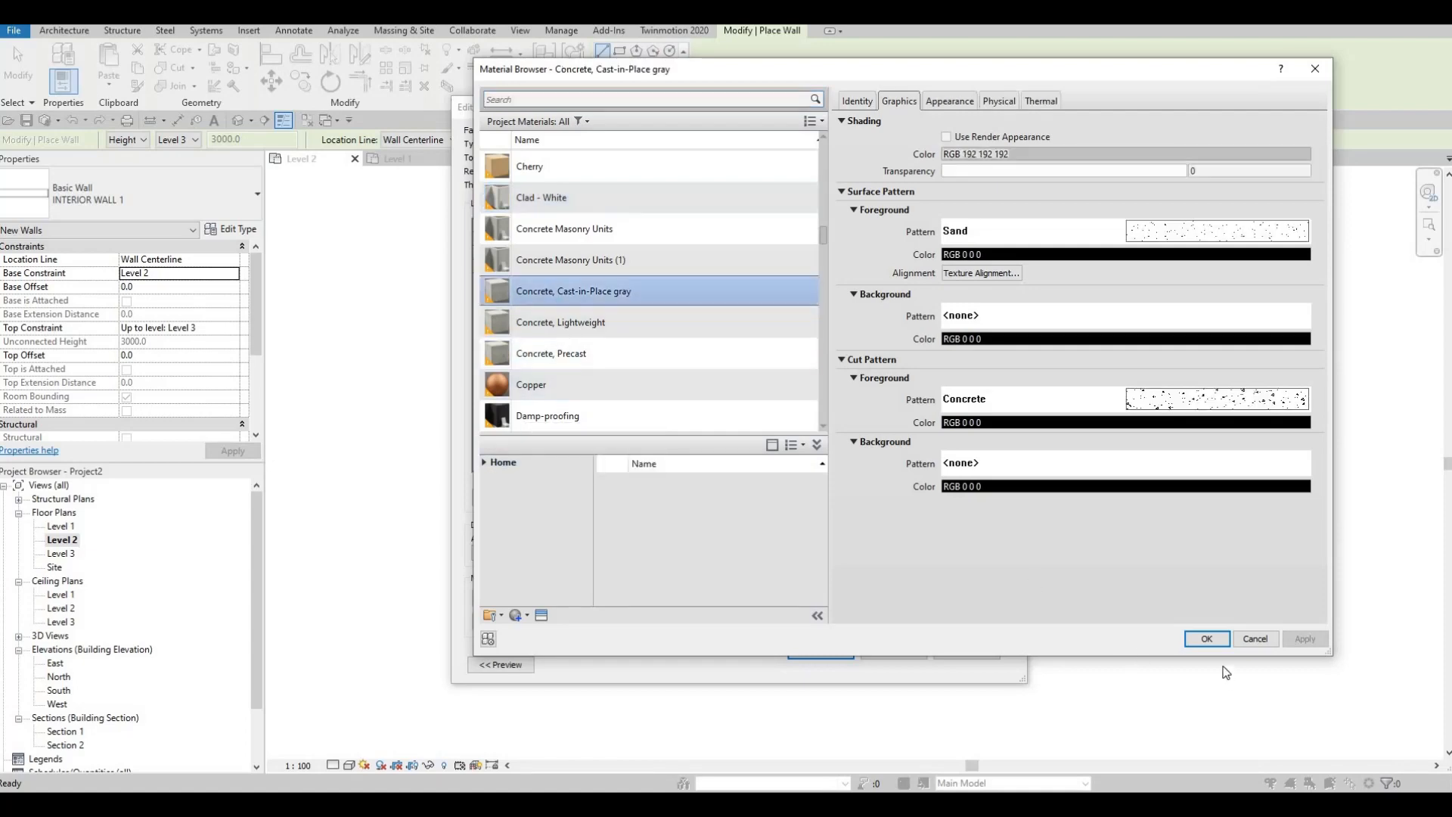
left_click(1206, 638)
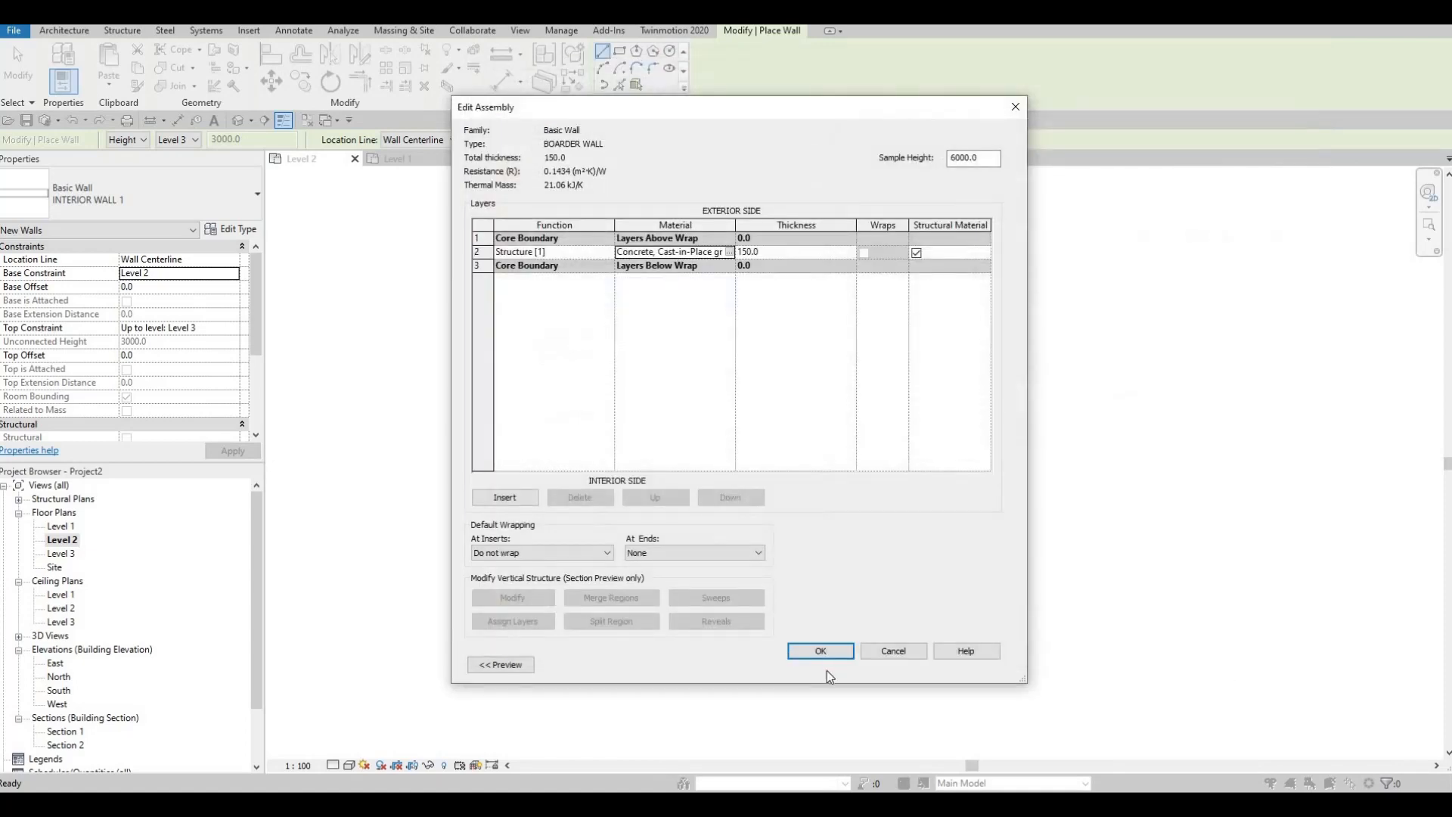
left_click(815, 654)
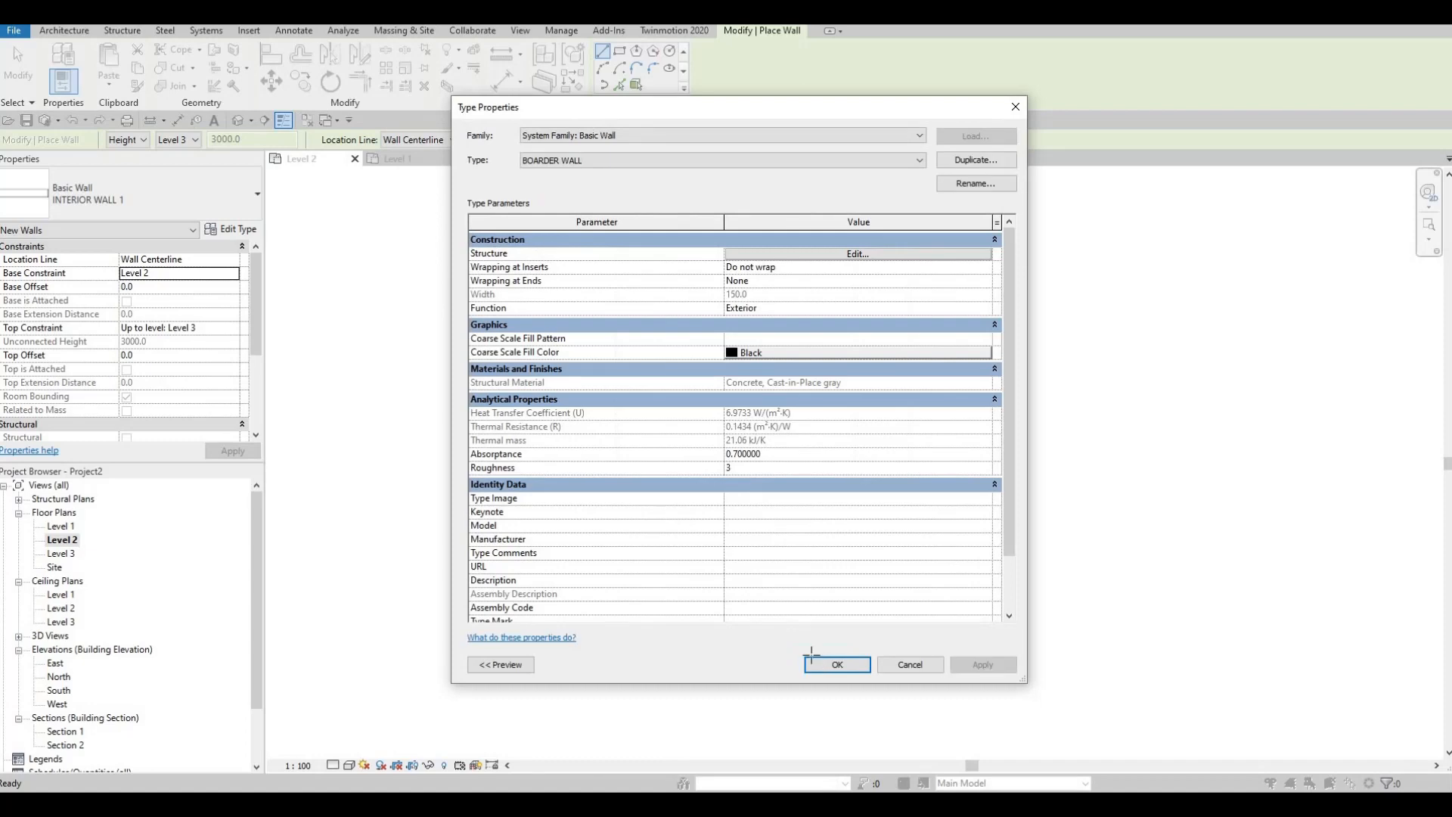
left_click(820, 659)
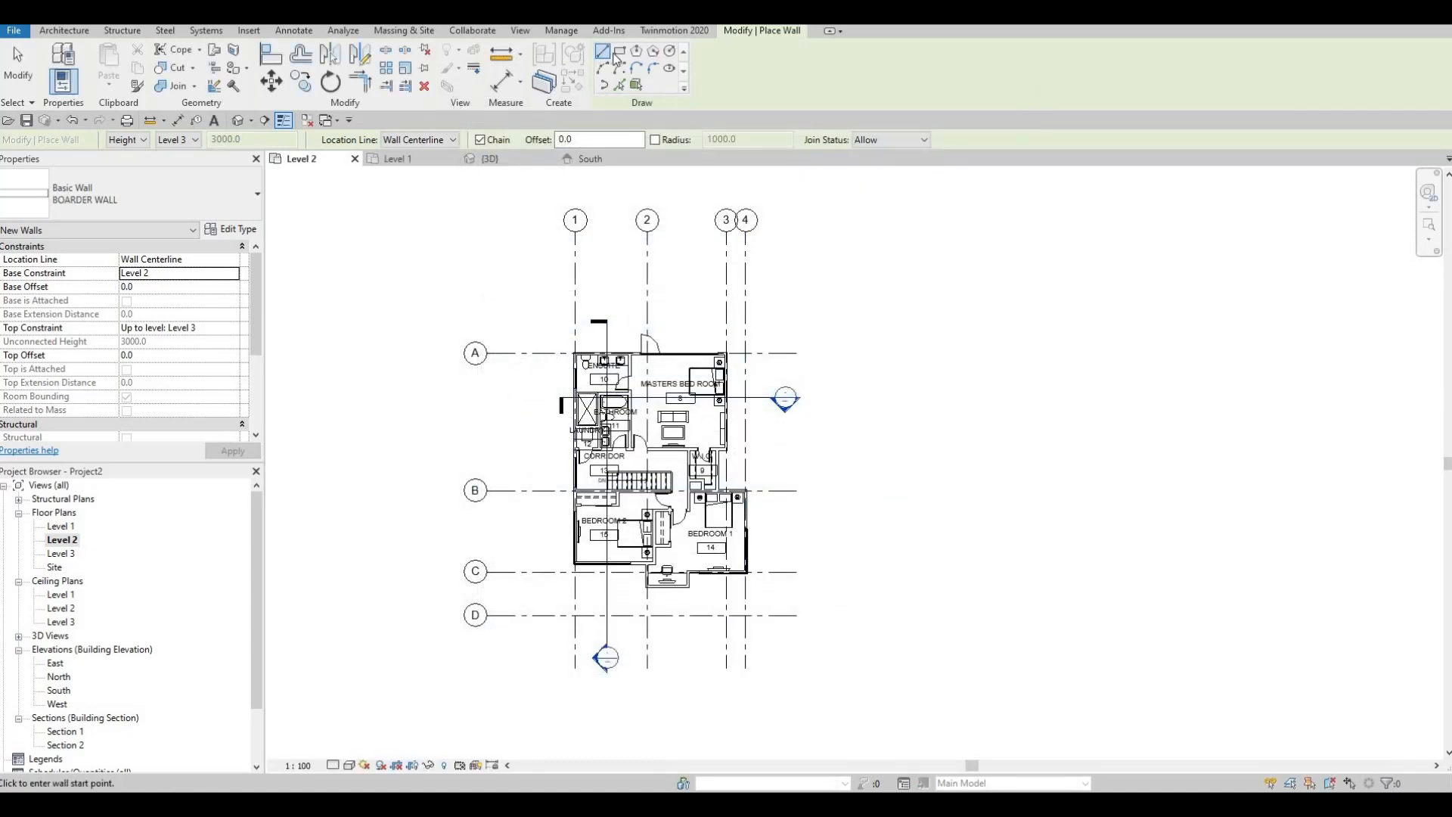
Draw a rectangular BOARDER WALL enclosure around the house on the Level 2 plan, about 14300 by 19200 mm
left_click(532, 287)
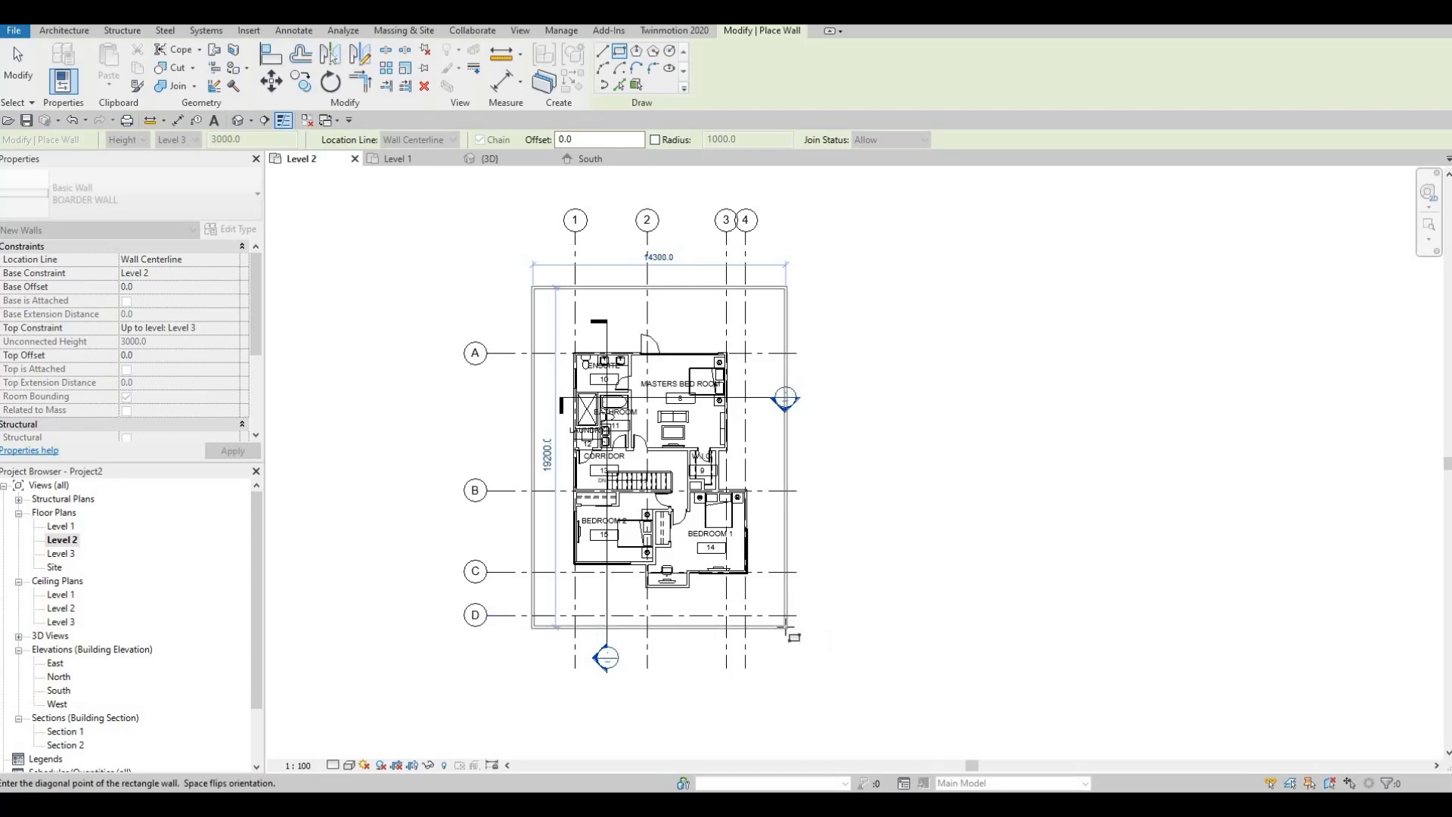
left_click(785, 626)
key("Escape")
middle_click_drag(685, 632, 683, 473)
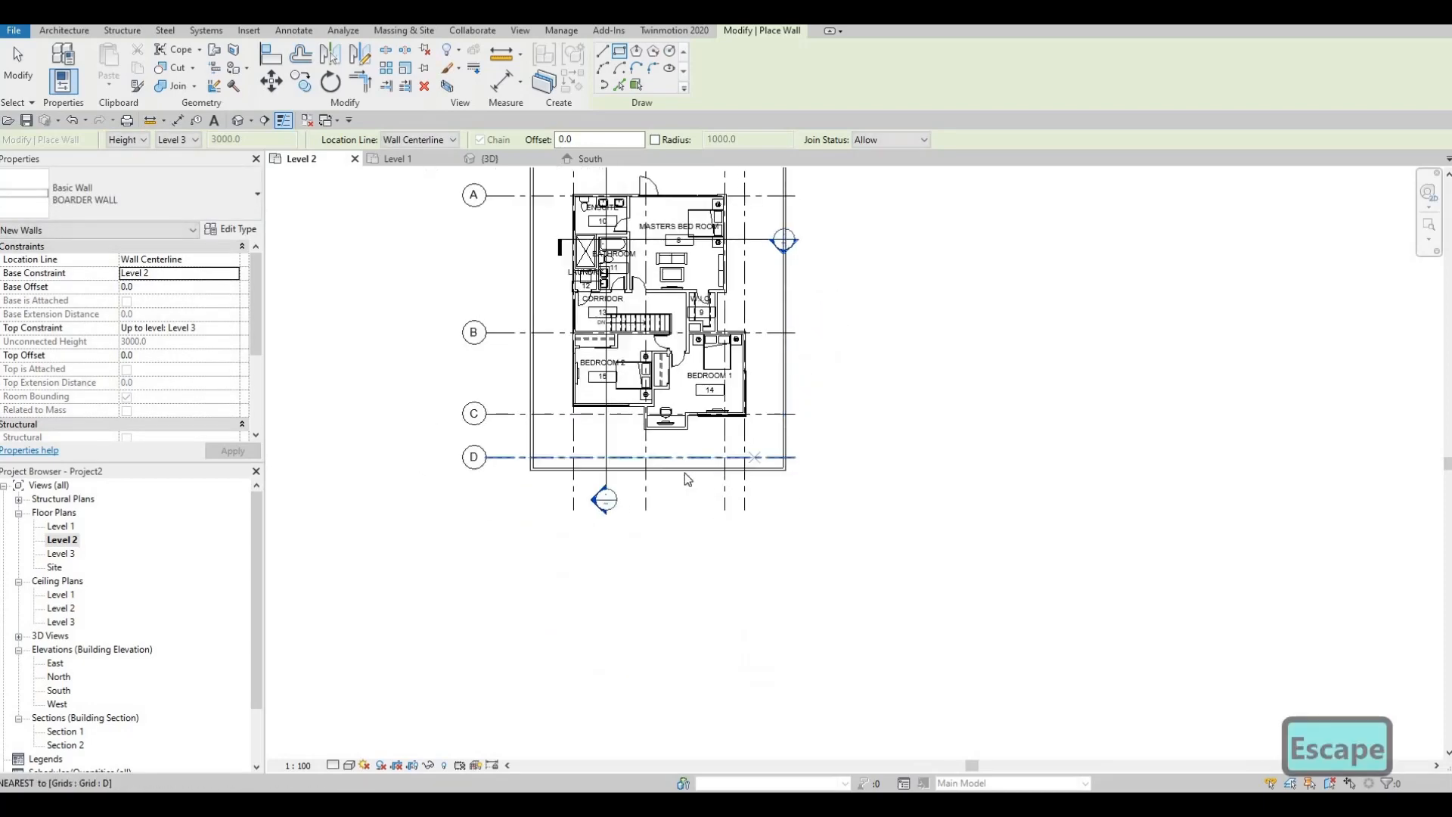
key("Escape")
key("Escape")
scroll(679, 476, "up", 2)
left_click(678, 473)
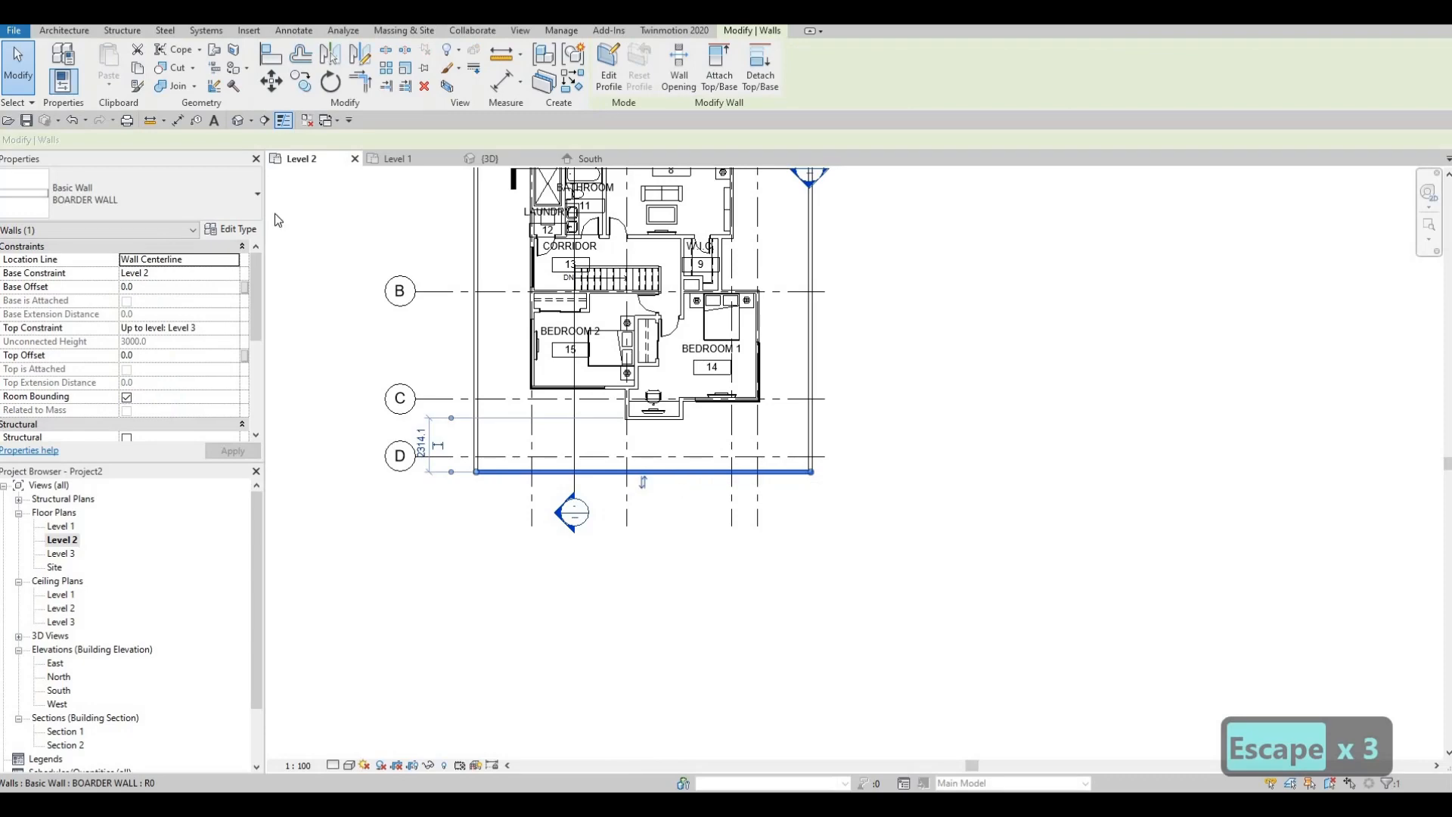
key("Escape")
key("Escape")
Select the whole chain of four boundary walls and set their base constraint to Level 1
left_click(401, 158)
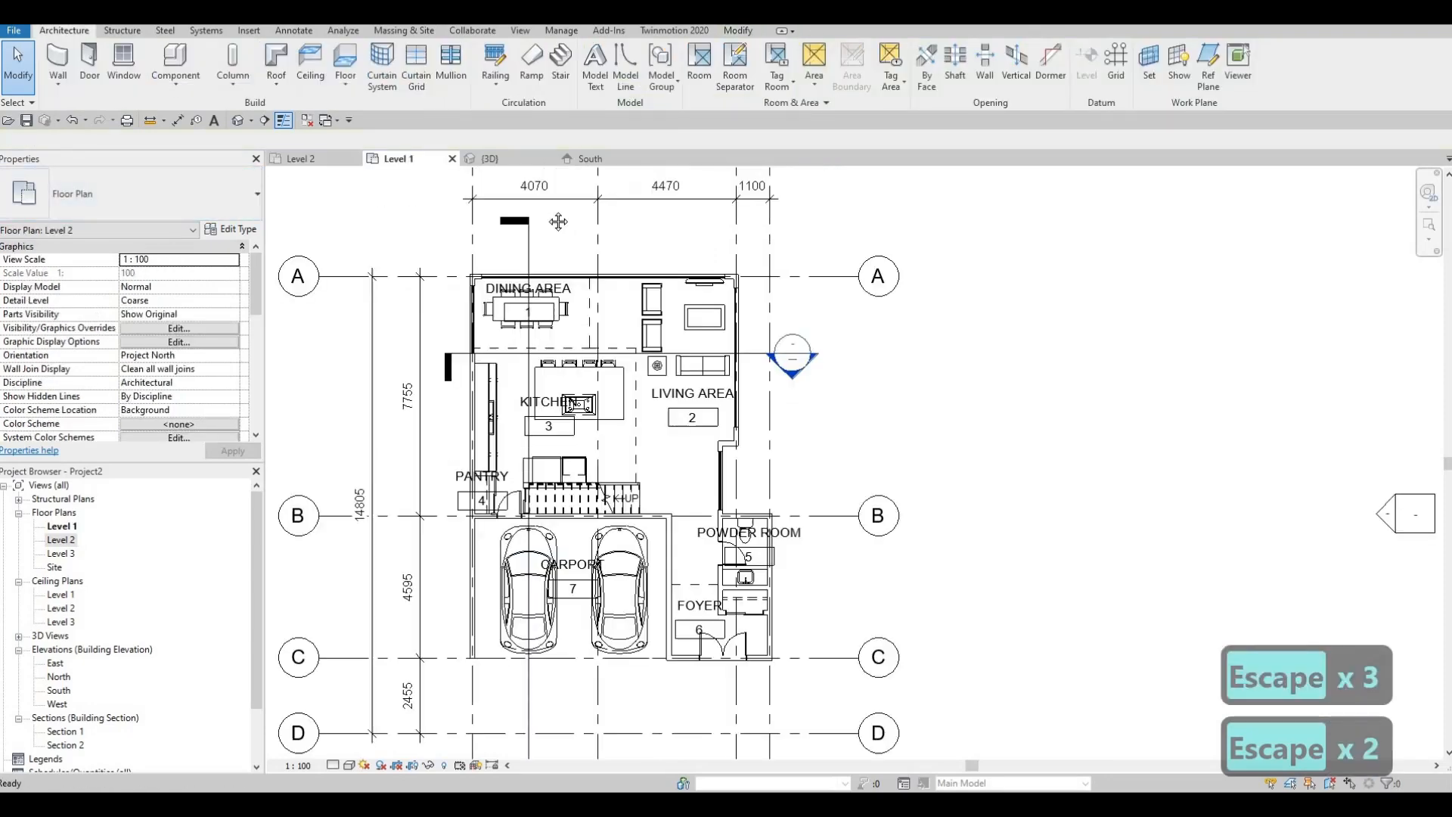
left_click(300, 159)
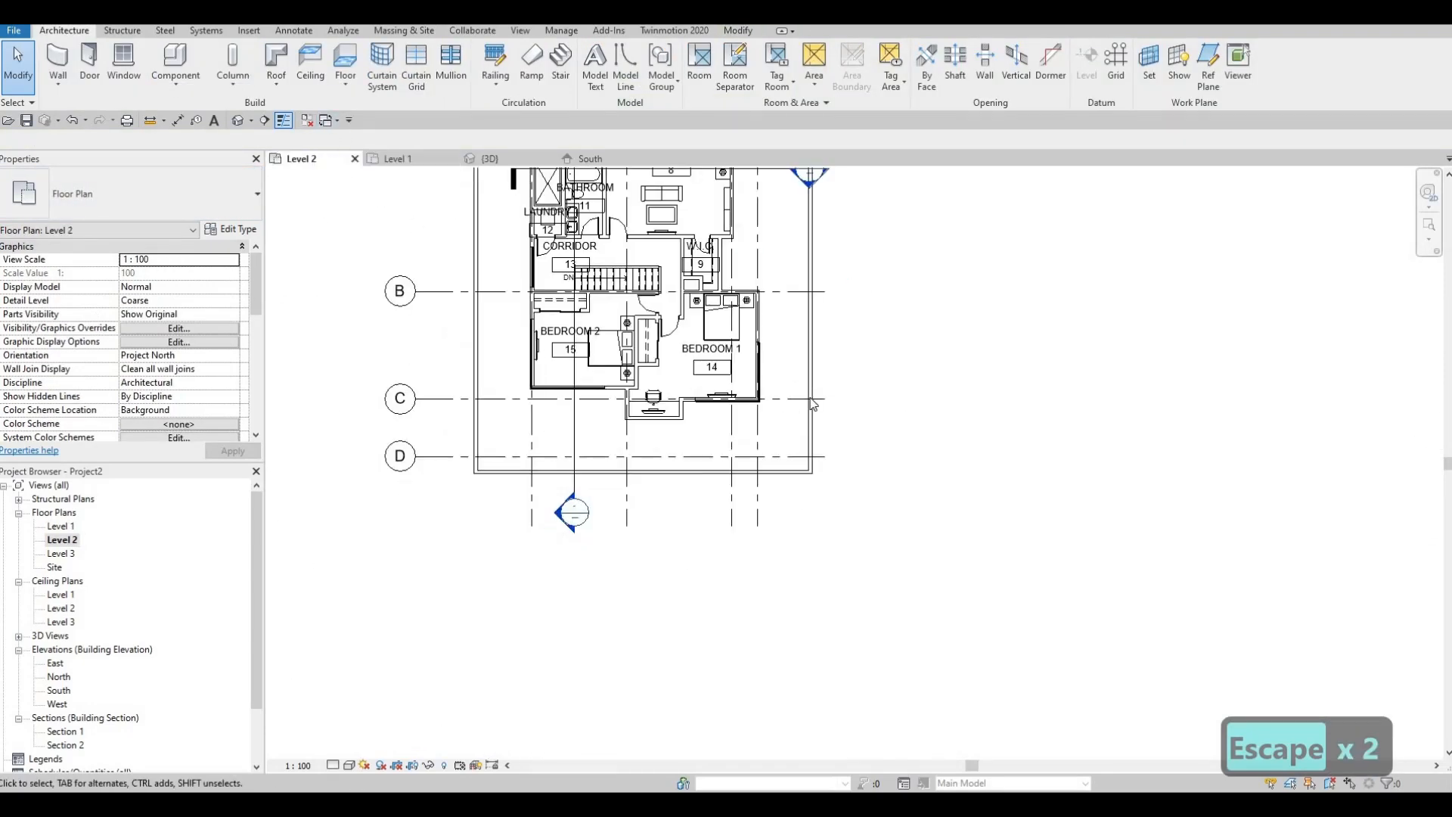
key("Tab")
left_click(811, 398)
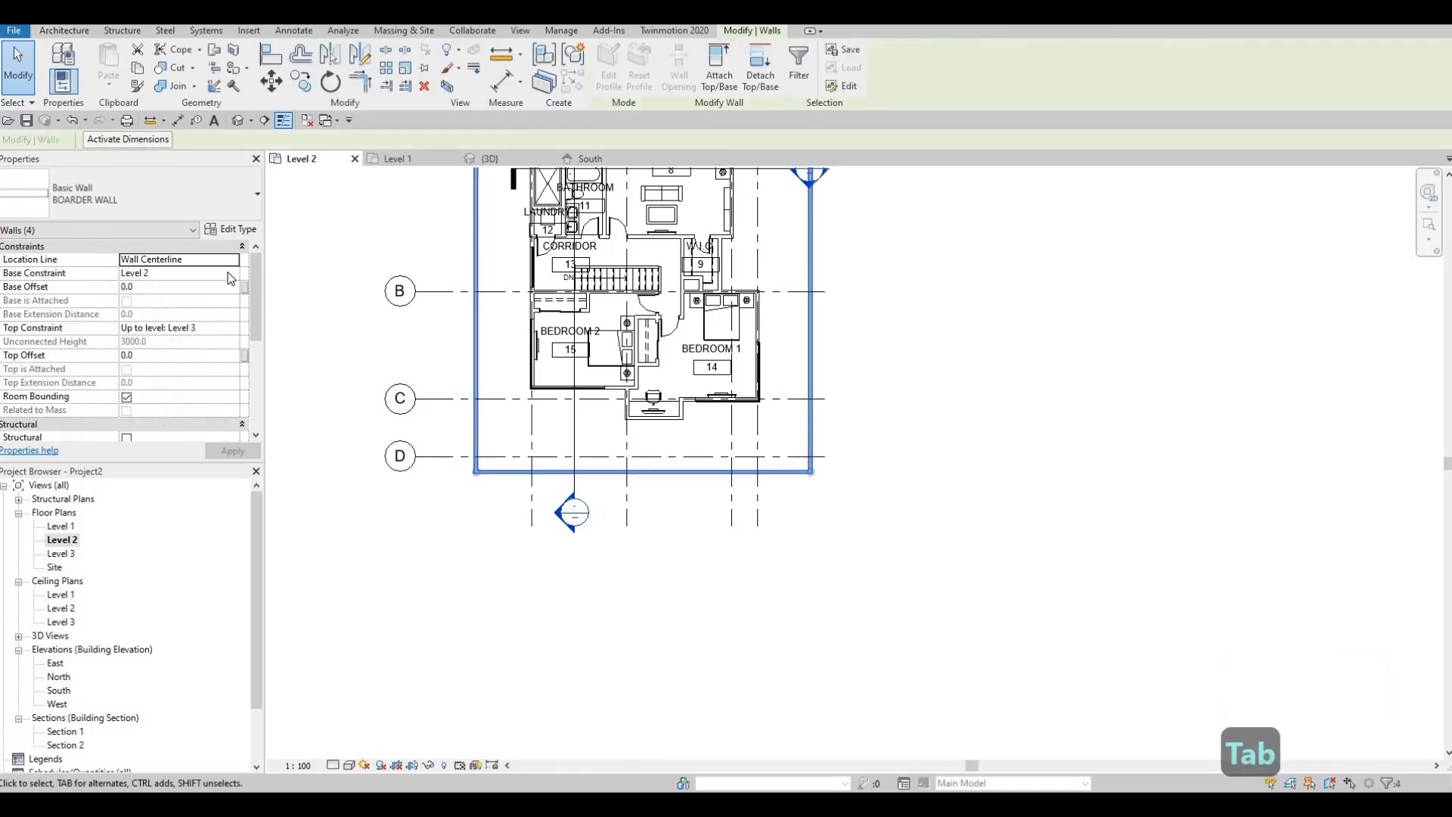
left_click(233, 272)
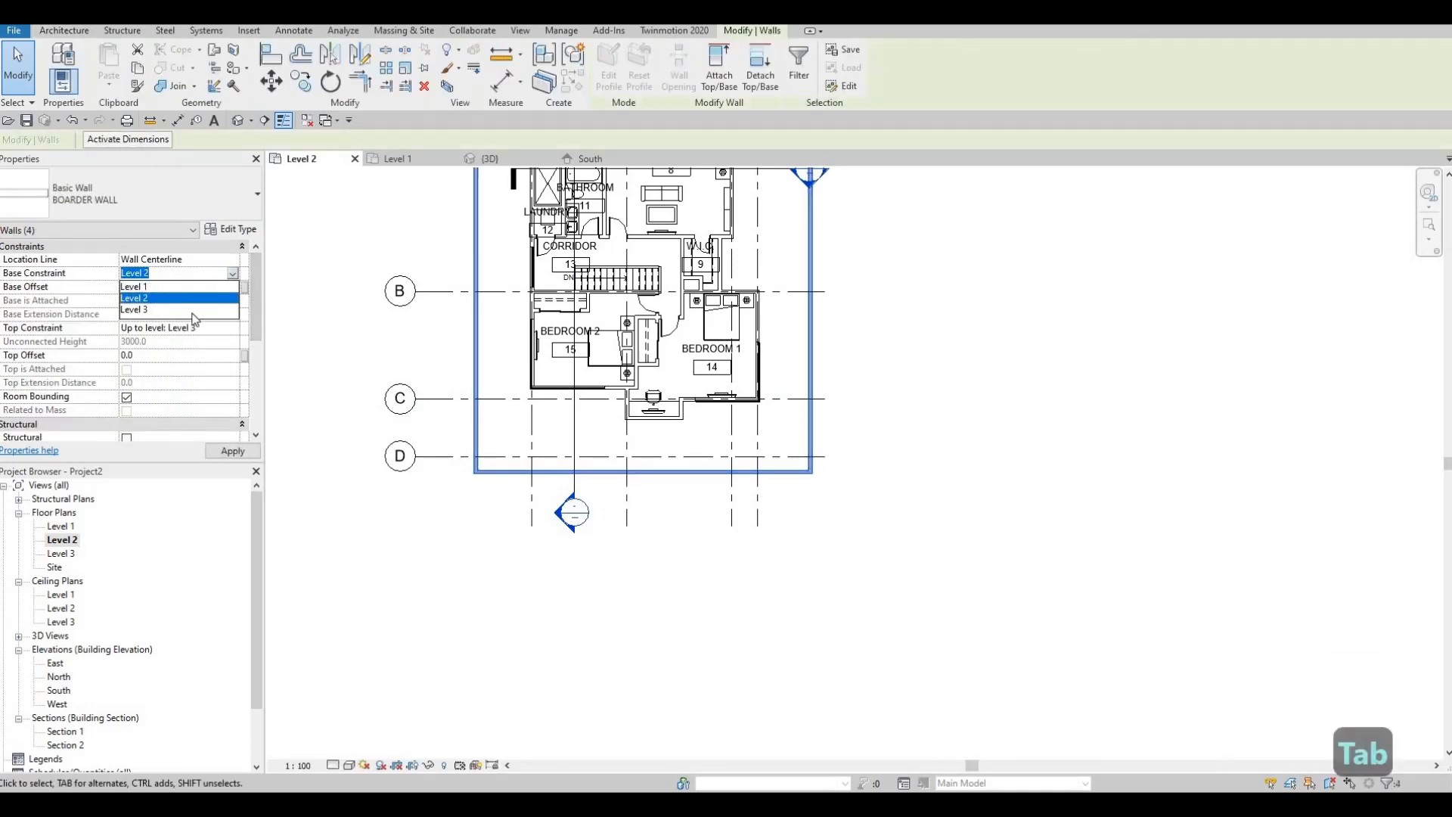
left_click(134, 285)
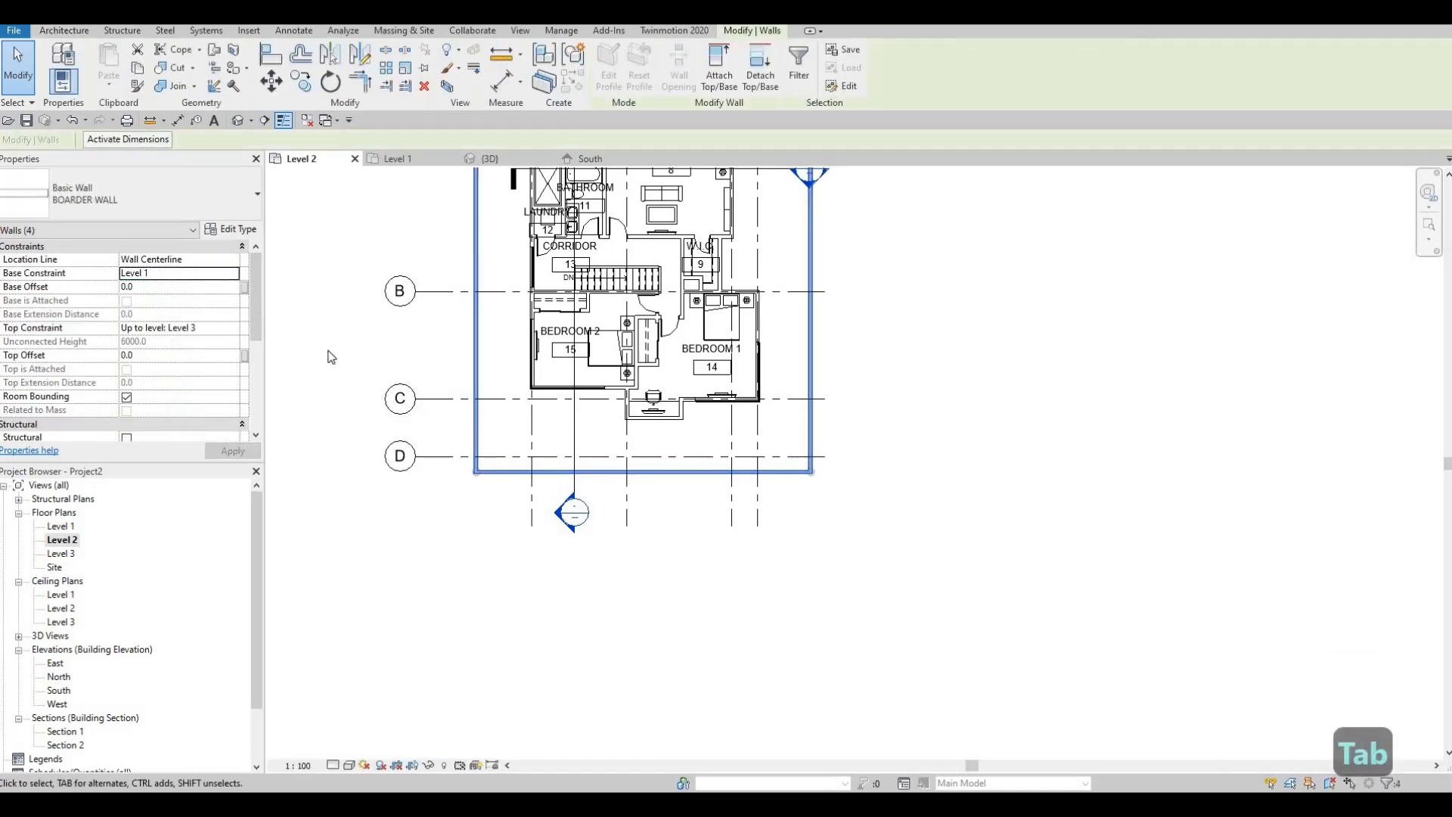
key("Escape")
key("Escape")
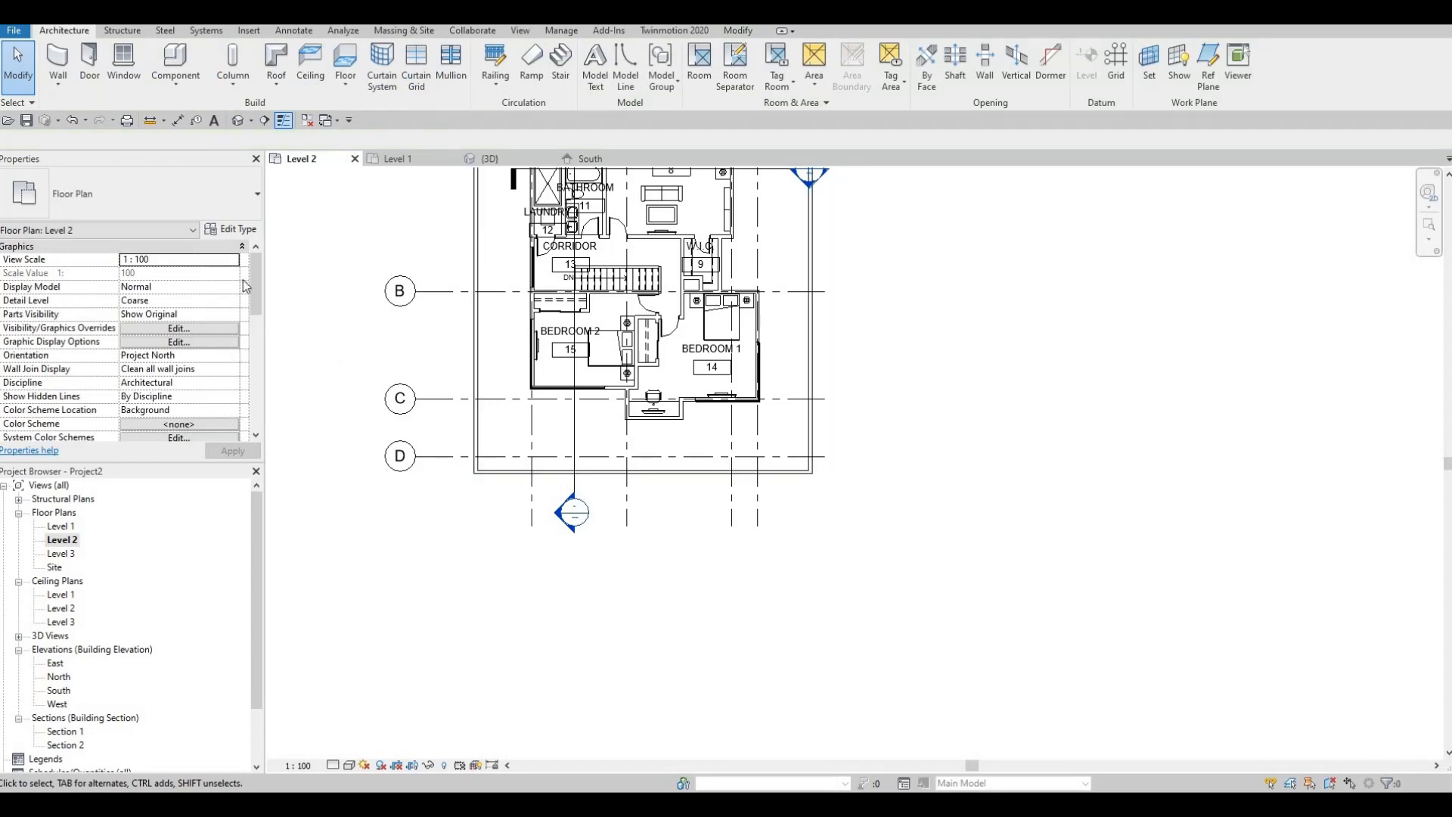
In the 3D view, set the top constraint of all four boundary walls to Up to level: Level 2
left_click(492, 159)
middle_click_drag(648, 448, 638, 465, "shift")
key("Tab")
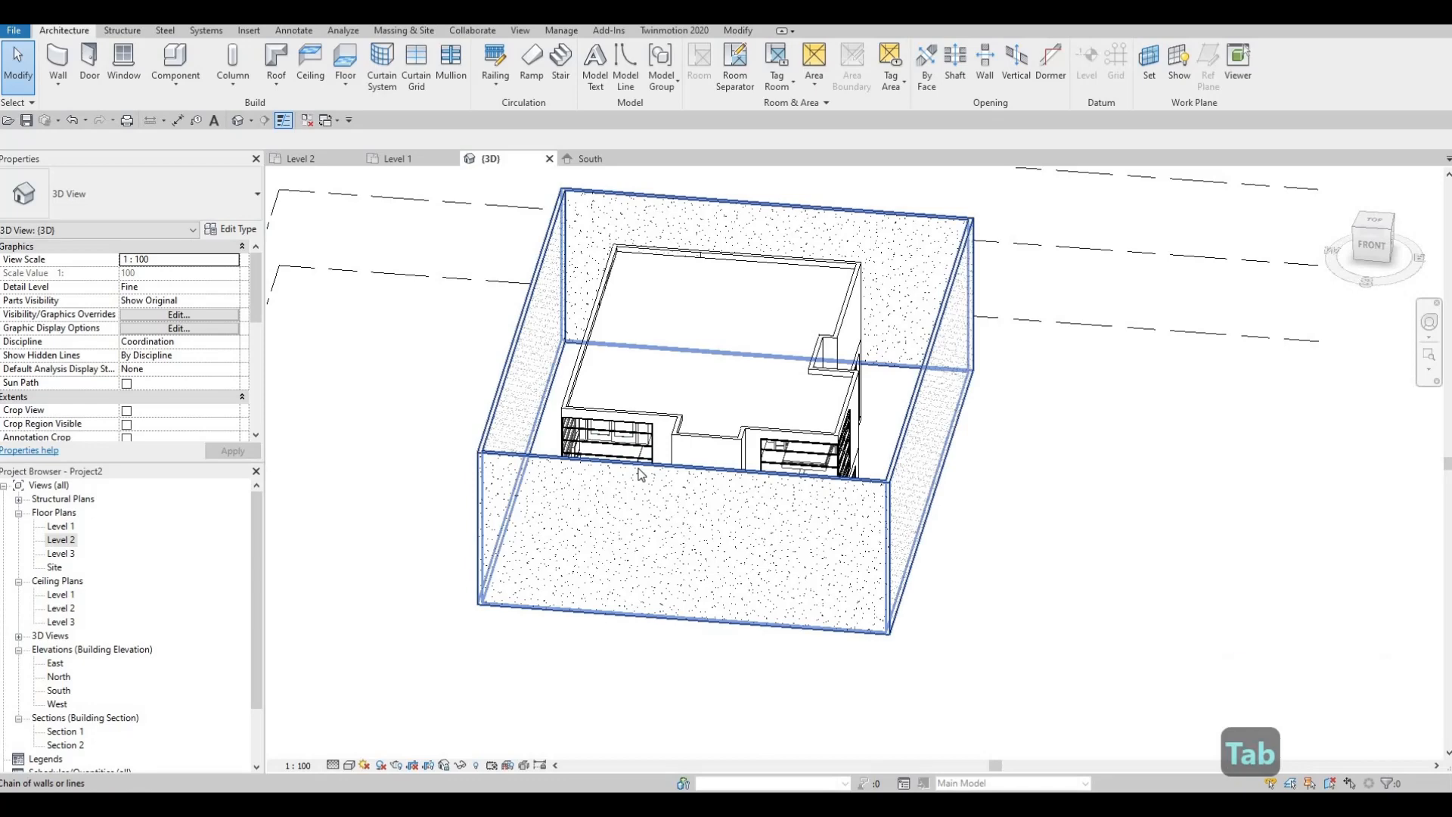
left_click(641, 475)
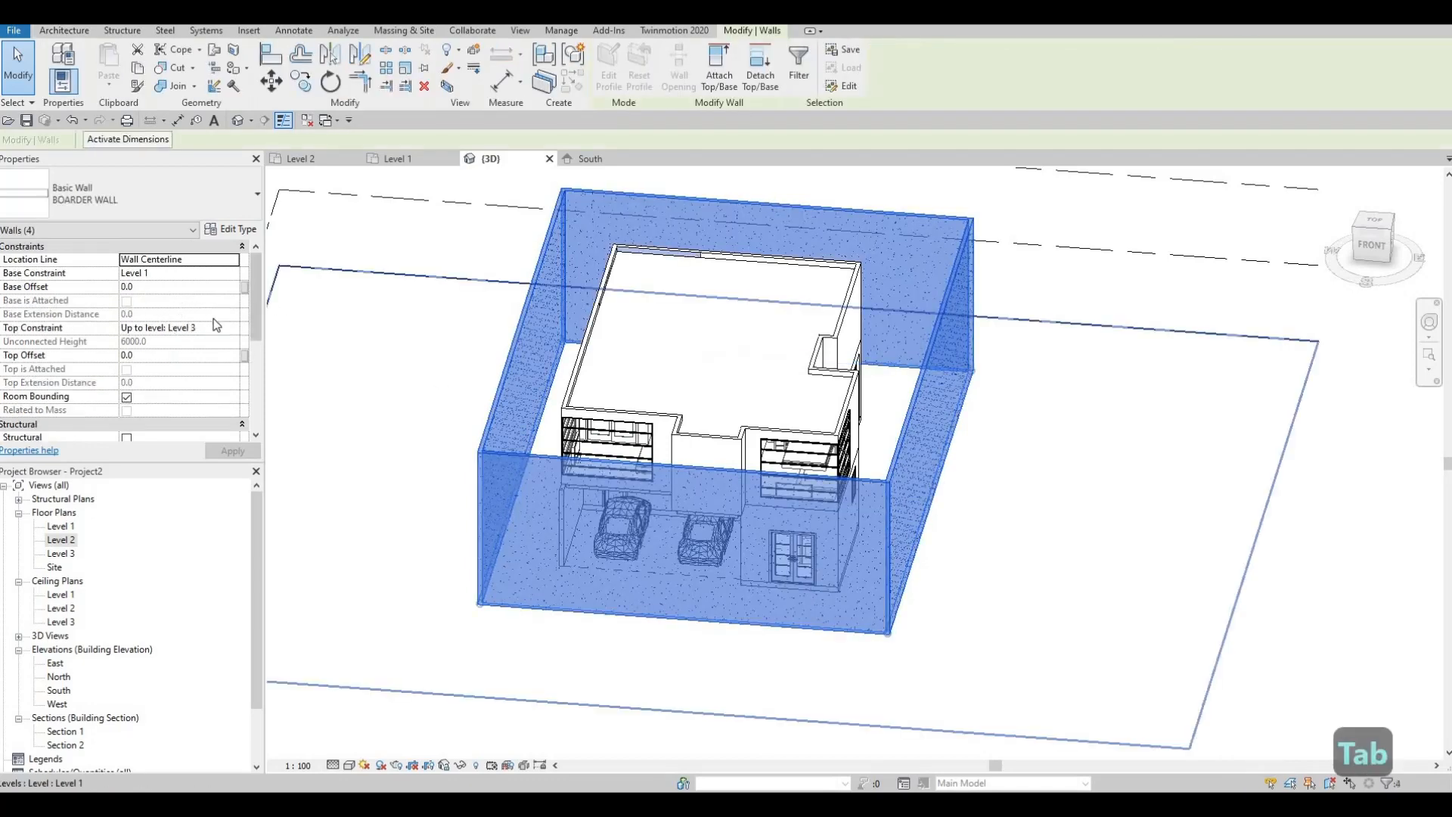
left_click(218, 328)
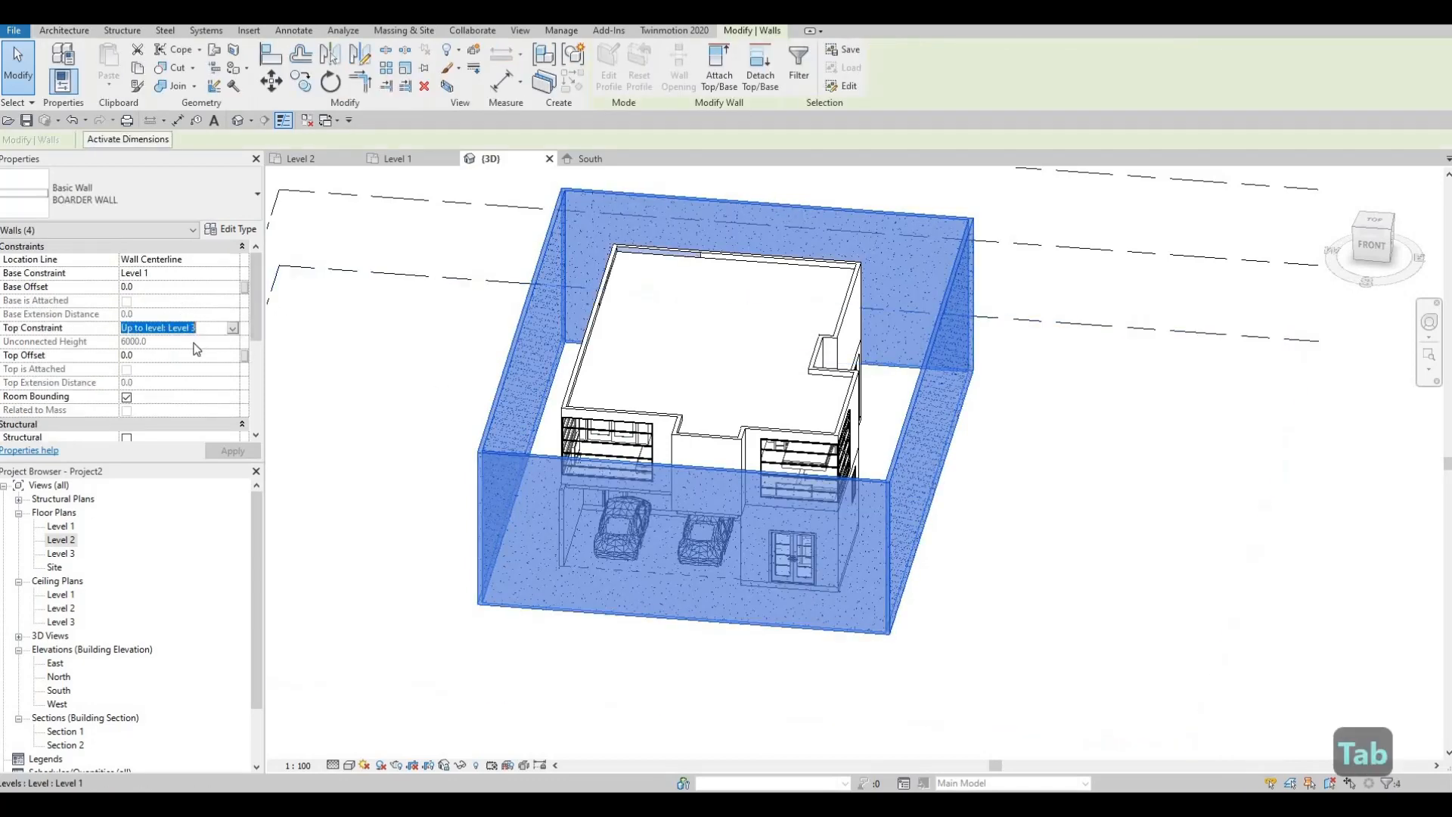
left_click(232, 328)
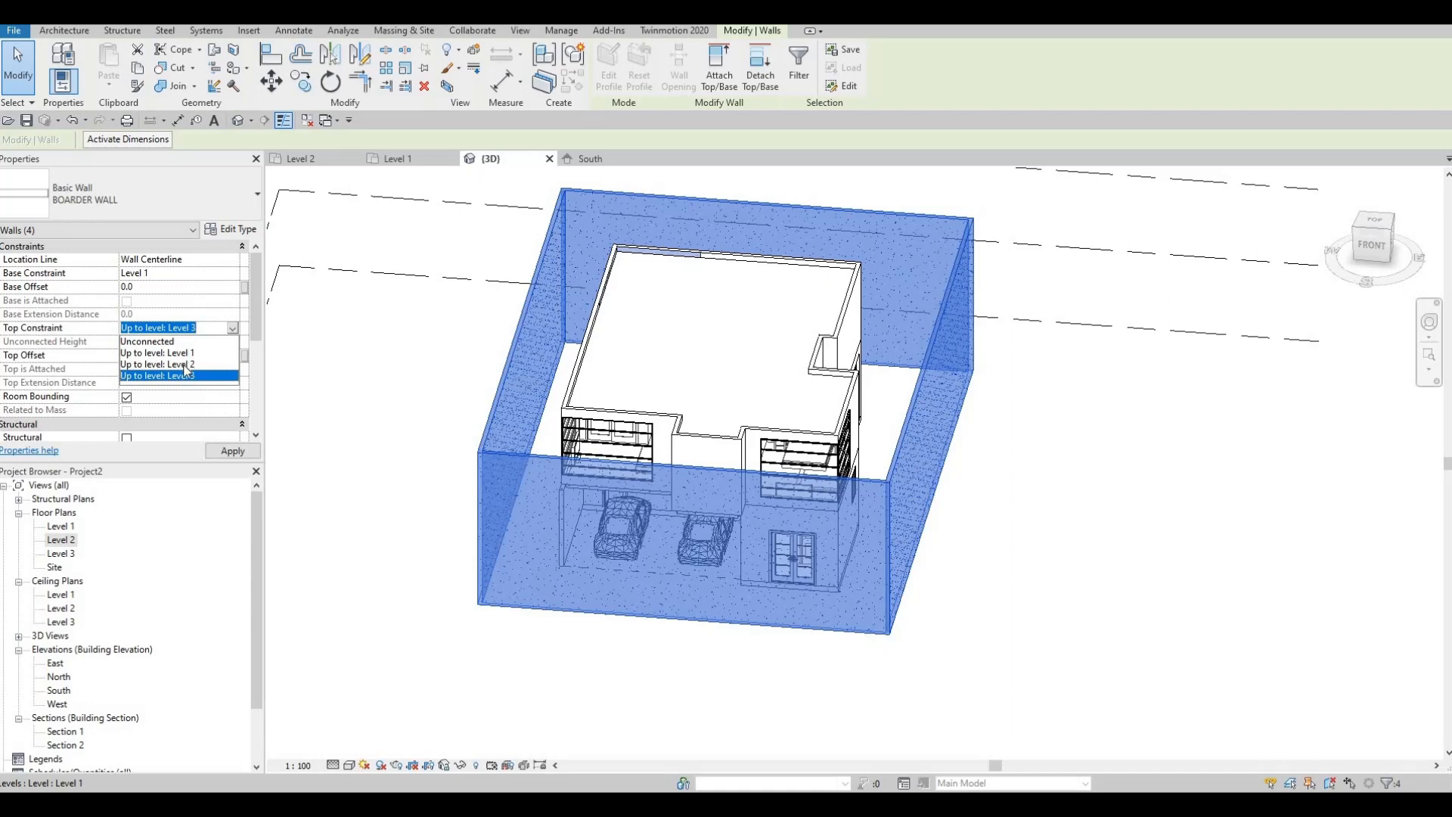
left_click(159, 363)
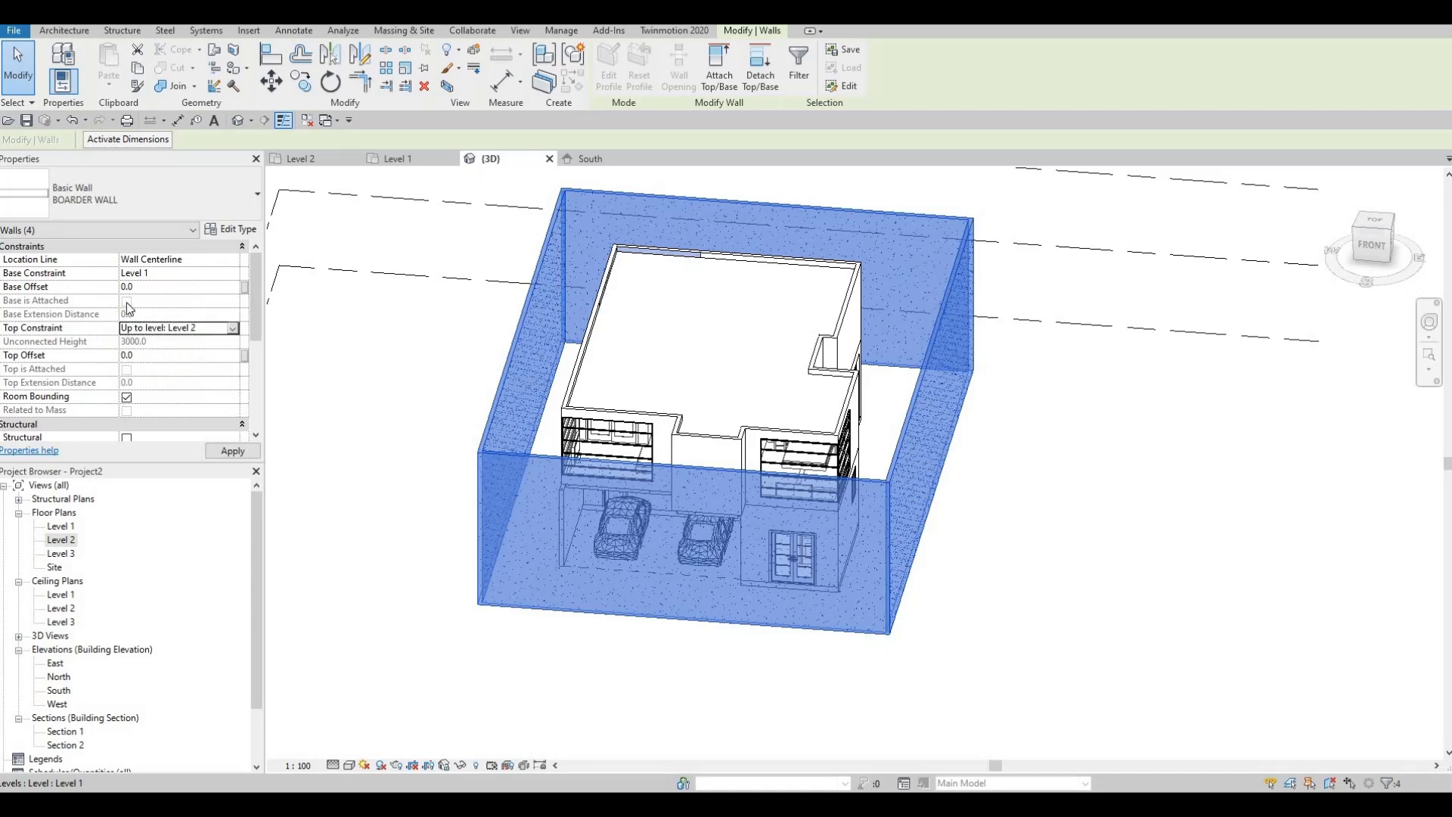
Set the top offset of the four boundary walls to -1500 and deselect them
left_click(188, 354)
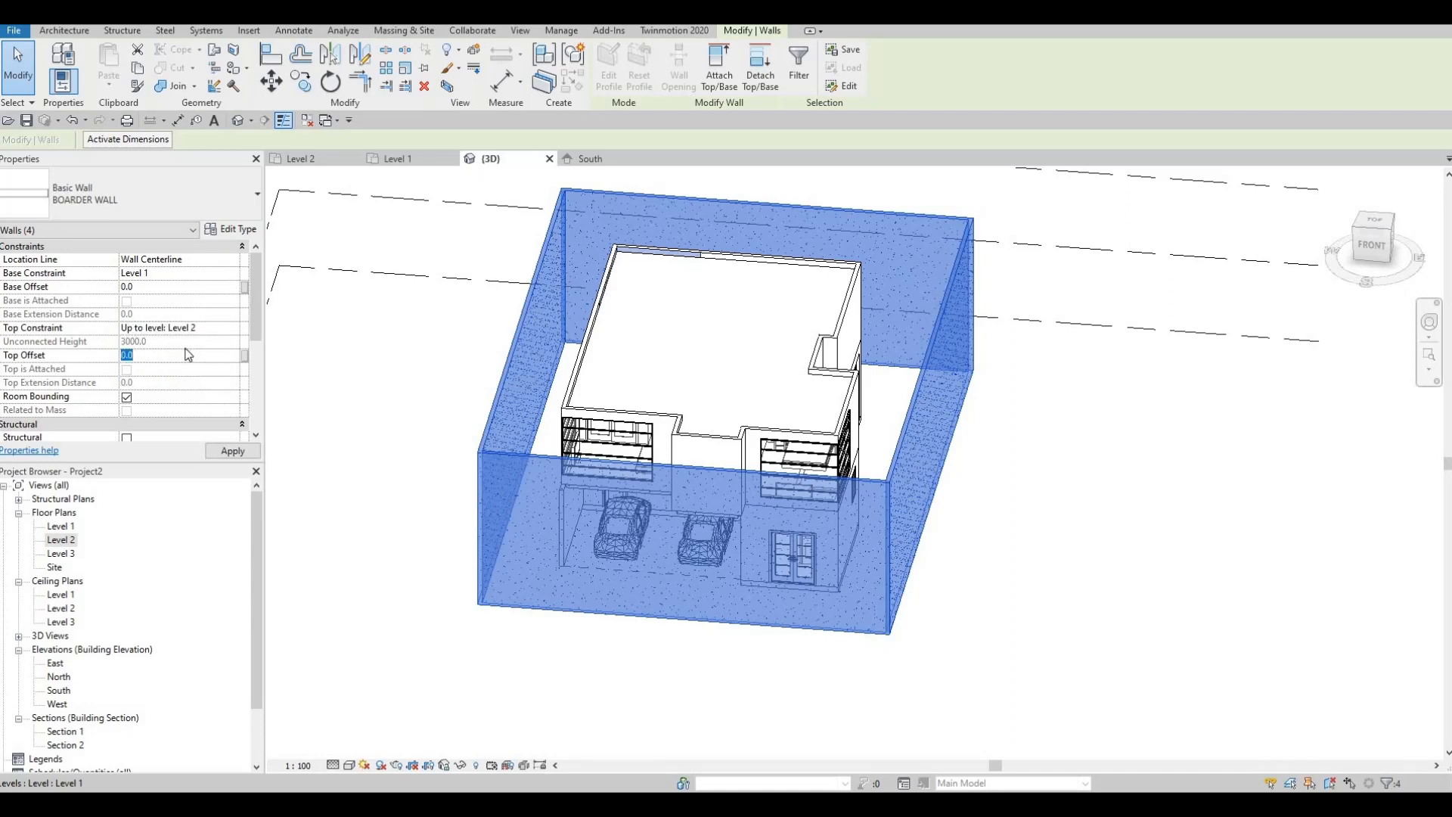
type("-")
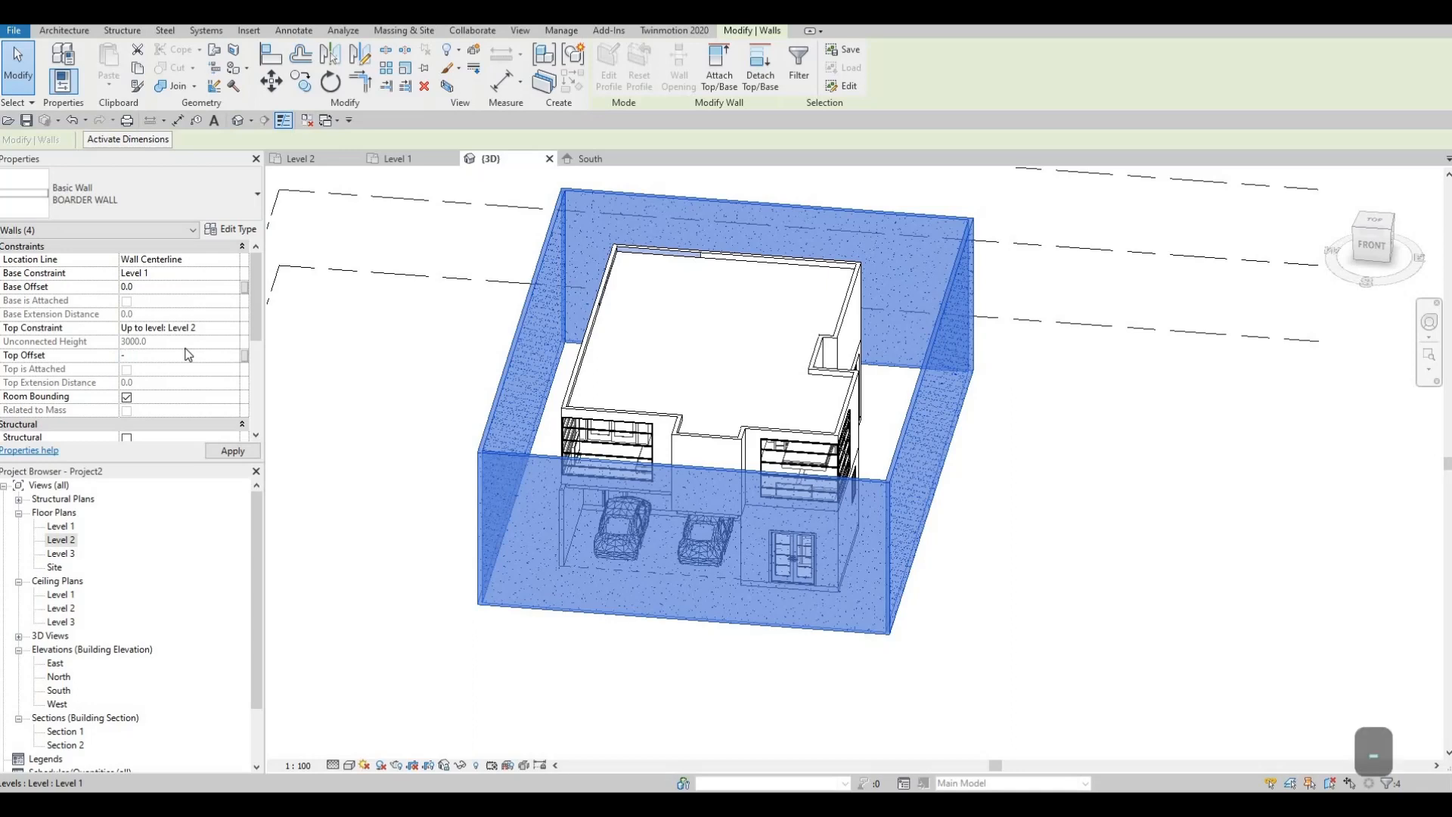
type("15")
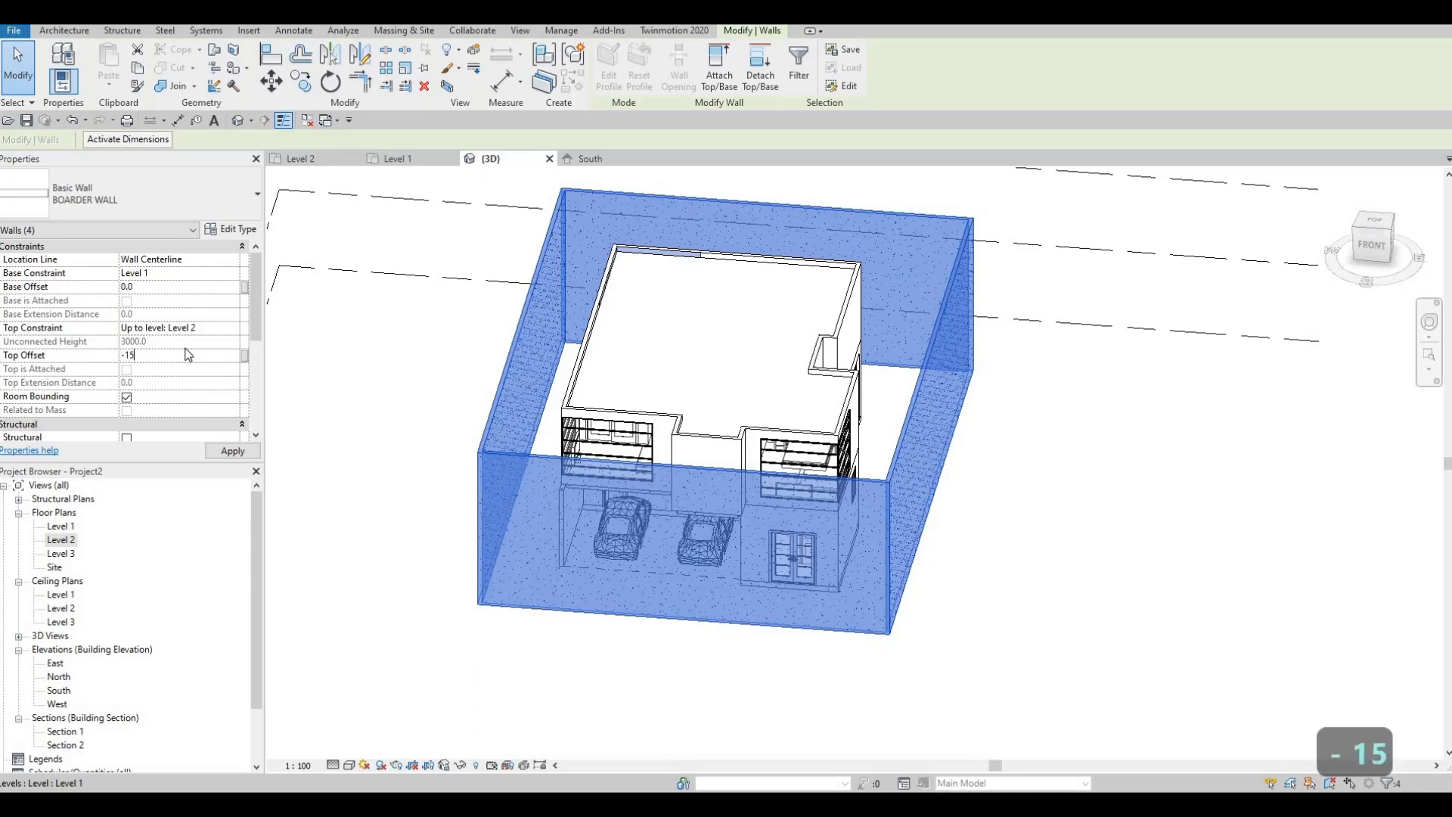
type("00")
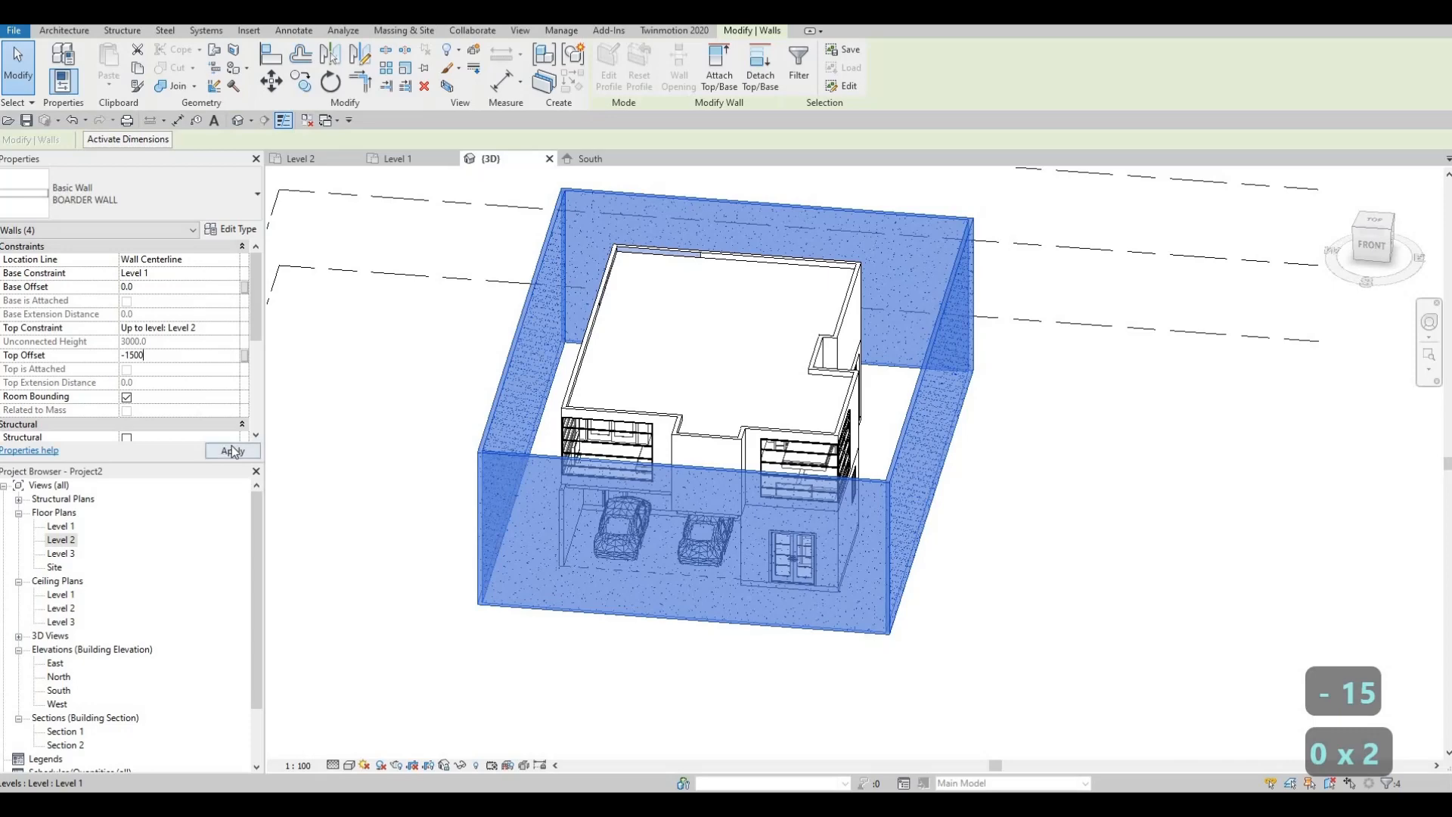
left_click(234, 452)
key("Escape")
key("Escape")
Delete the boundary wall running across the front of the house
middle_click_drag(651, 545, 689, 611, "shift")
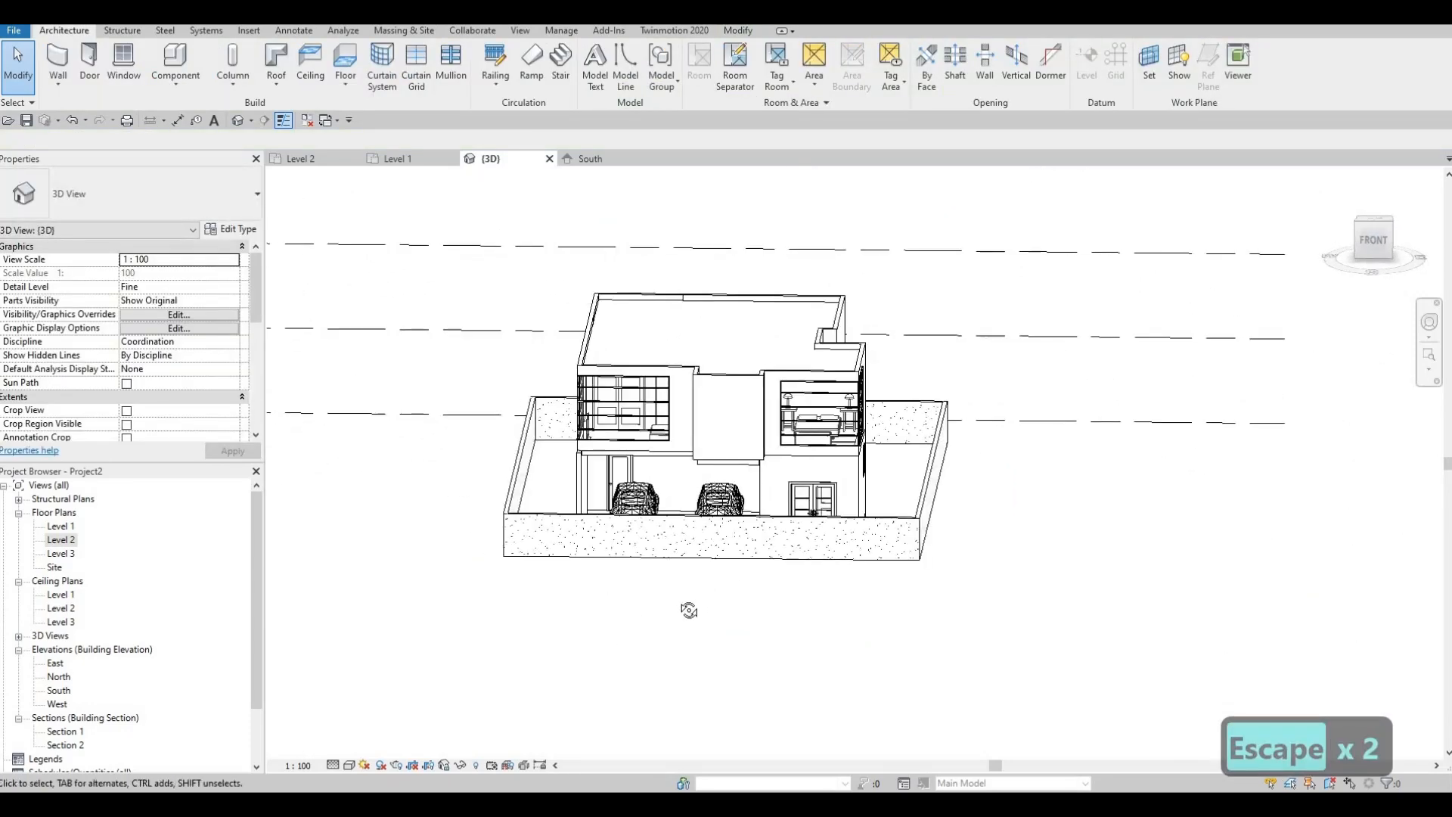
middle_click_drag(638, 540, 683, 587, "shift")
key("Escape")
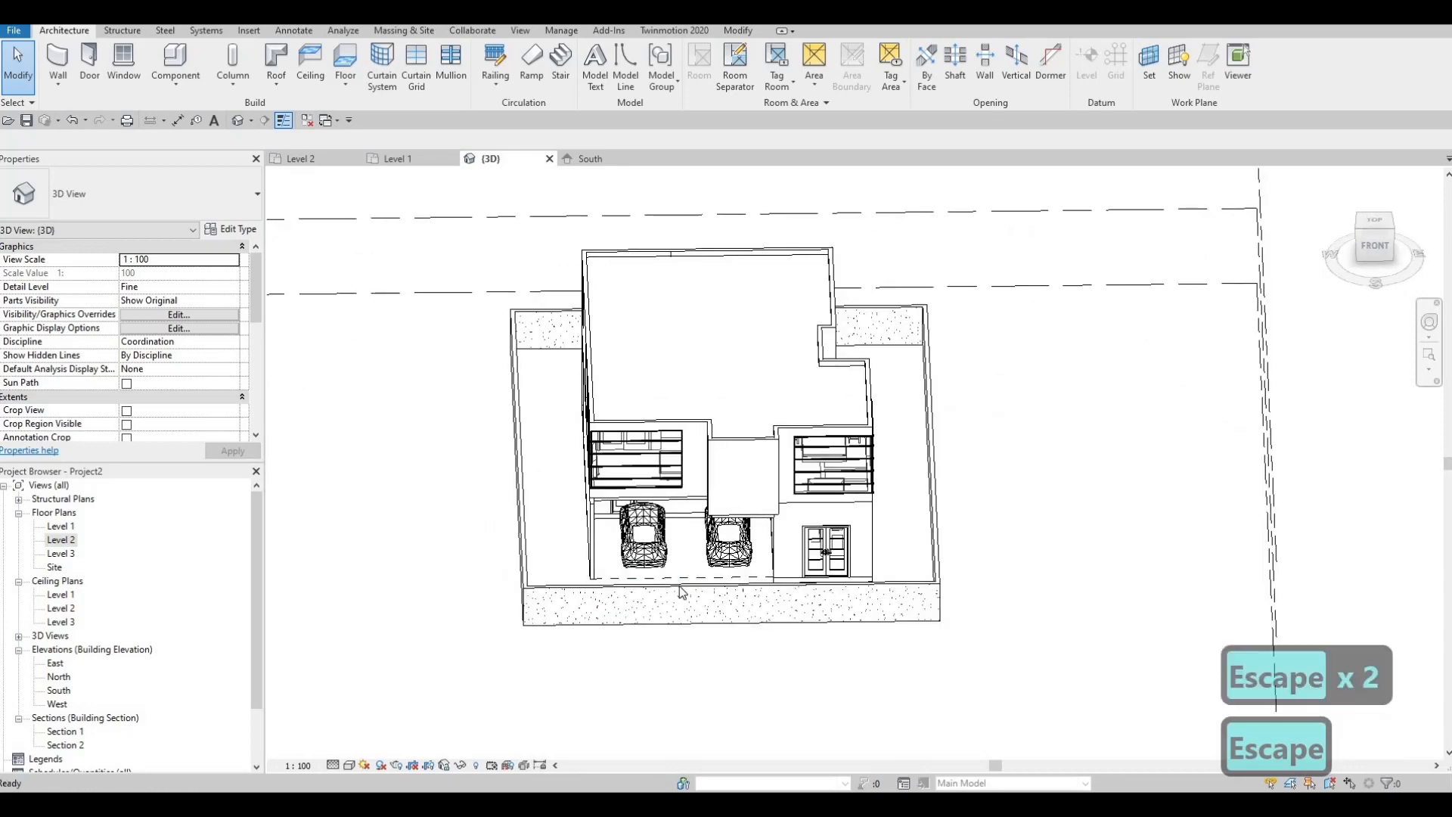
left_click(681, 592)
key("Delete")
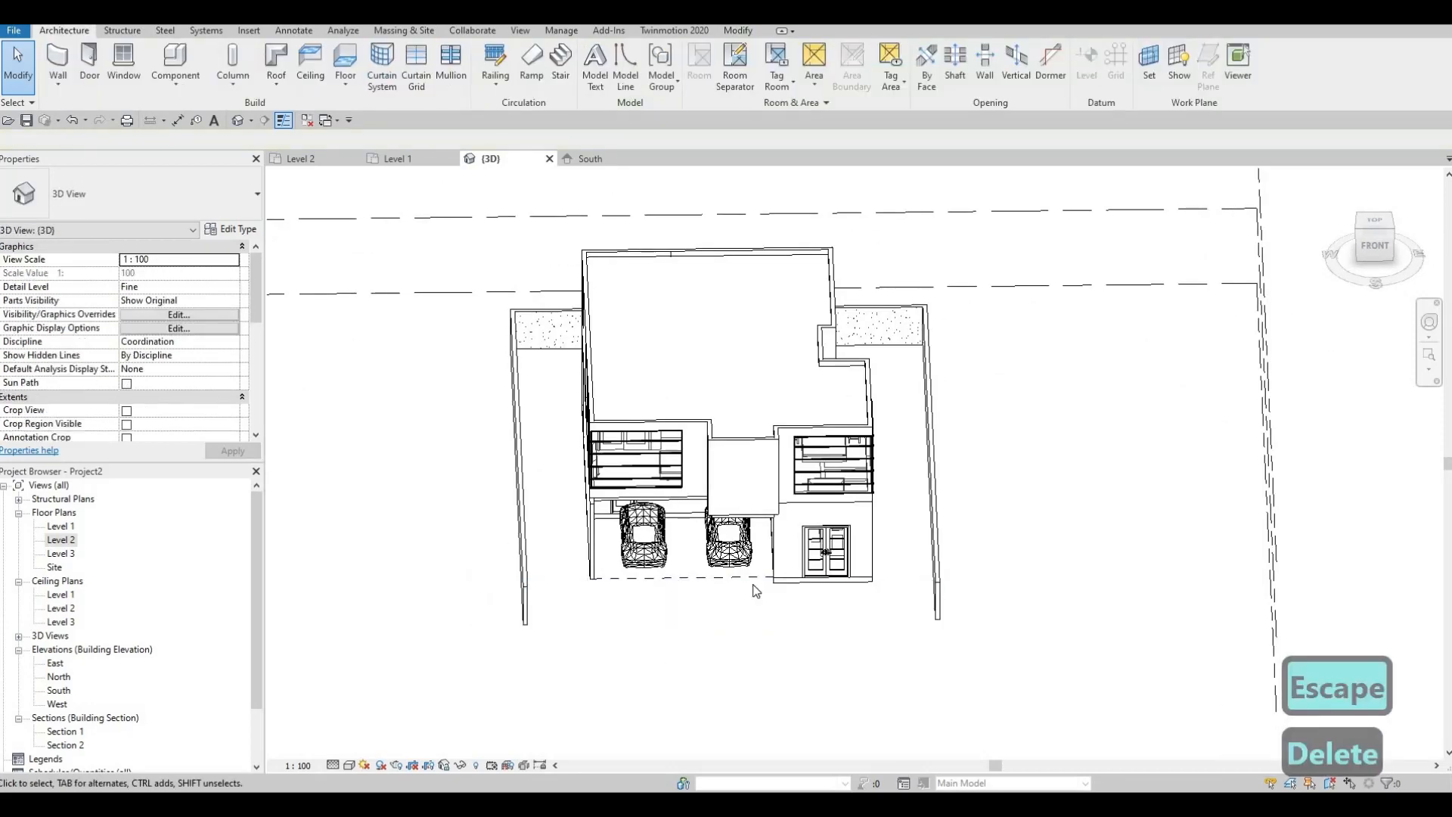
Examine the three remaining boundary walls around the house from several angles in 3D
middle_click_drag(838, 523, 915, 477, "shift")
key("Escape")
key("Escape")
middle_click_drag(1030, 519, 892, 310, "shift")
key("Tab")
left_click(1011, 516)
middle_click_drag(887, 518, 998, 530, "shift")
key("Escape")
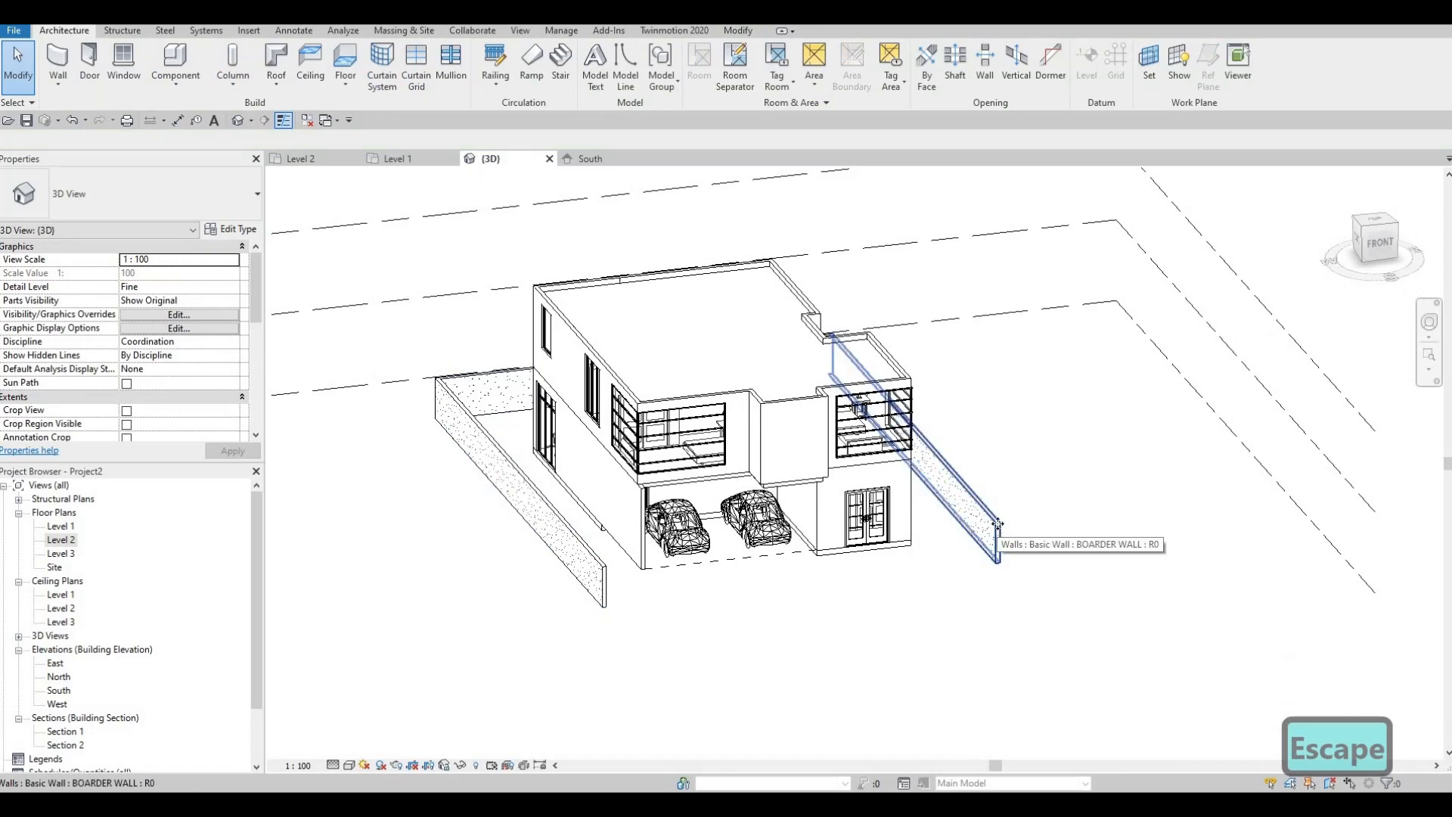
key("Tab")
left_click(951, 543)
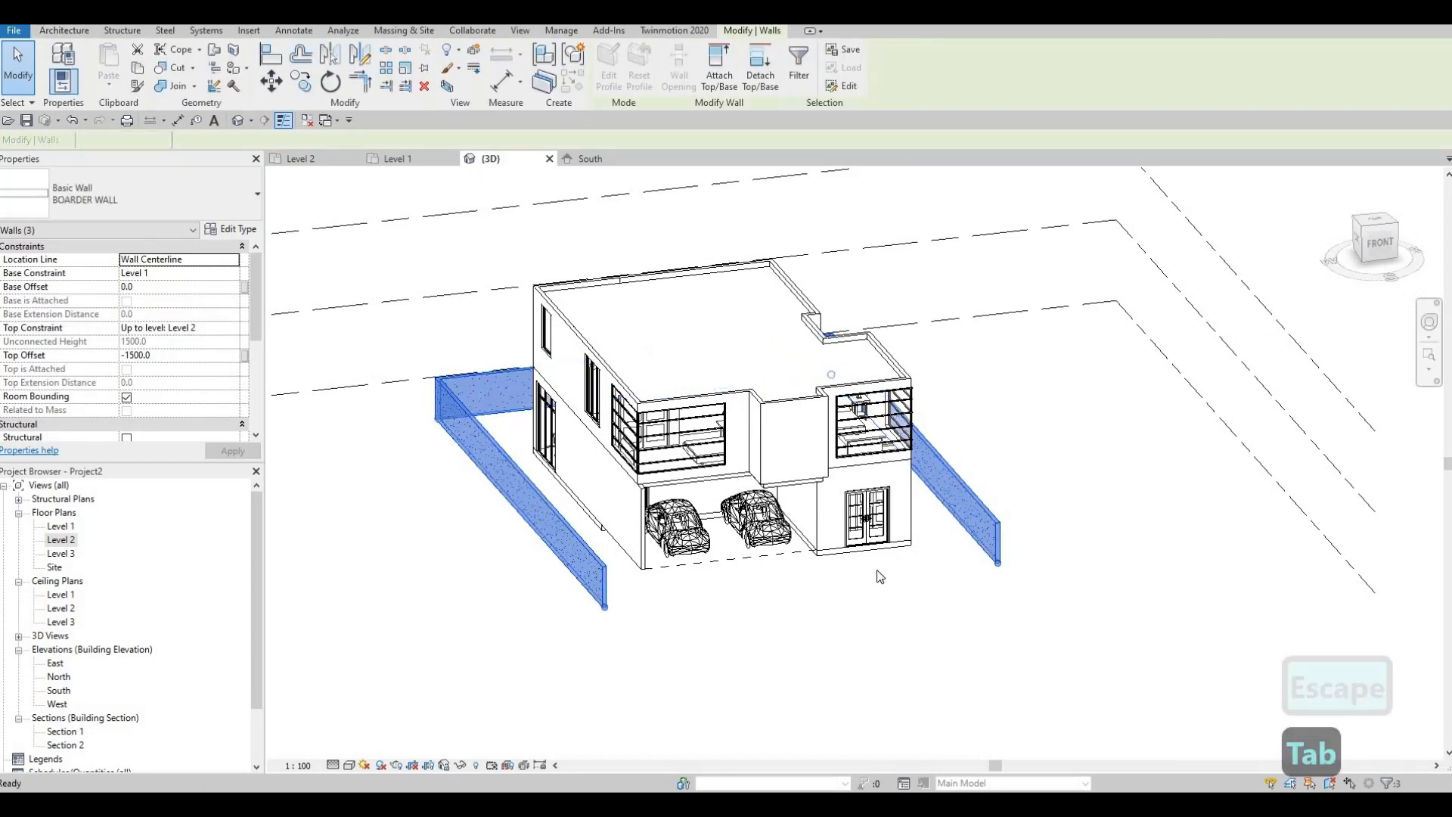
key("Escape")
key("Escape")
middle_click_drag(849, 616, 840, 619, "shift")
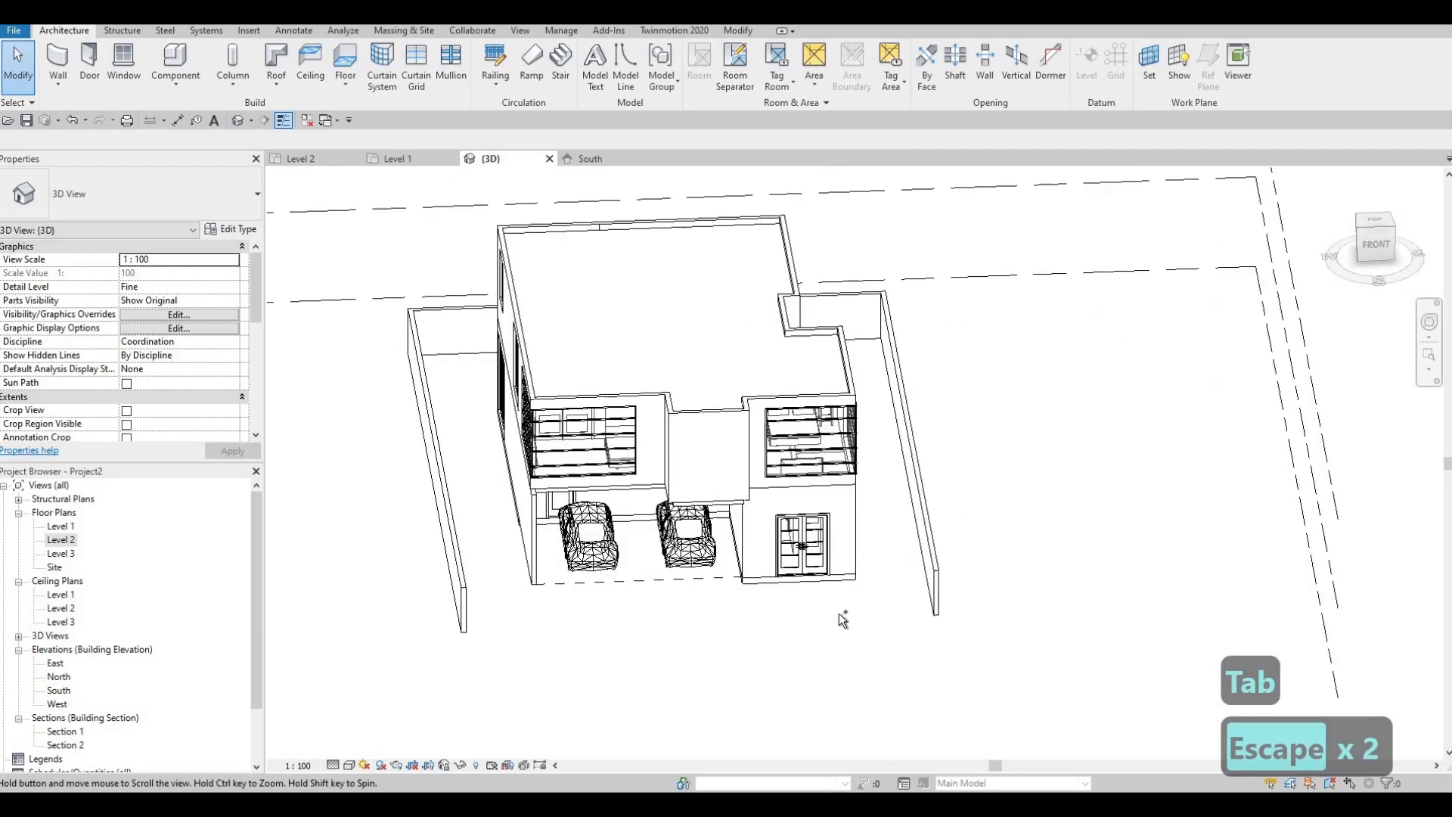
Undo the deletion of the front boundary wall
key("ctrl+z")
middle_click_drag(769, 567, 753, 567, "shift")
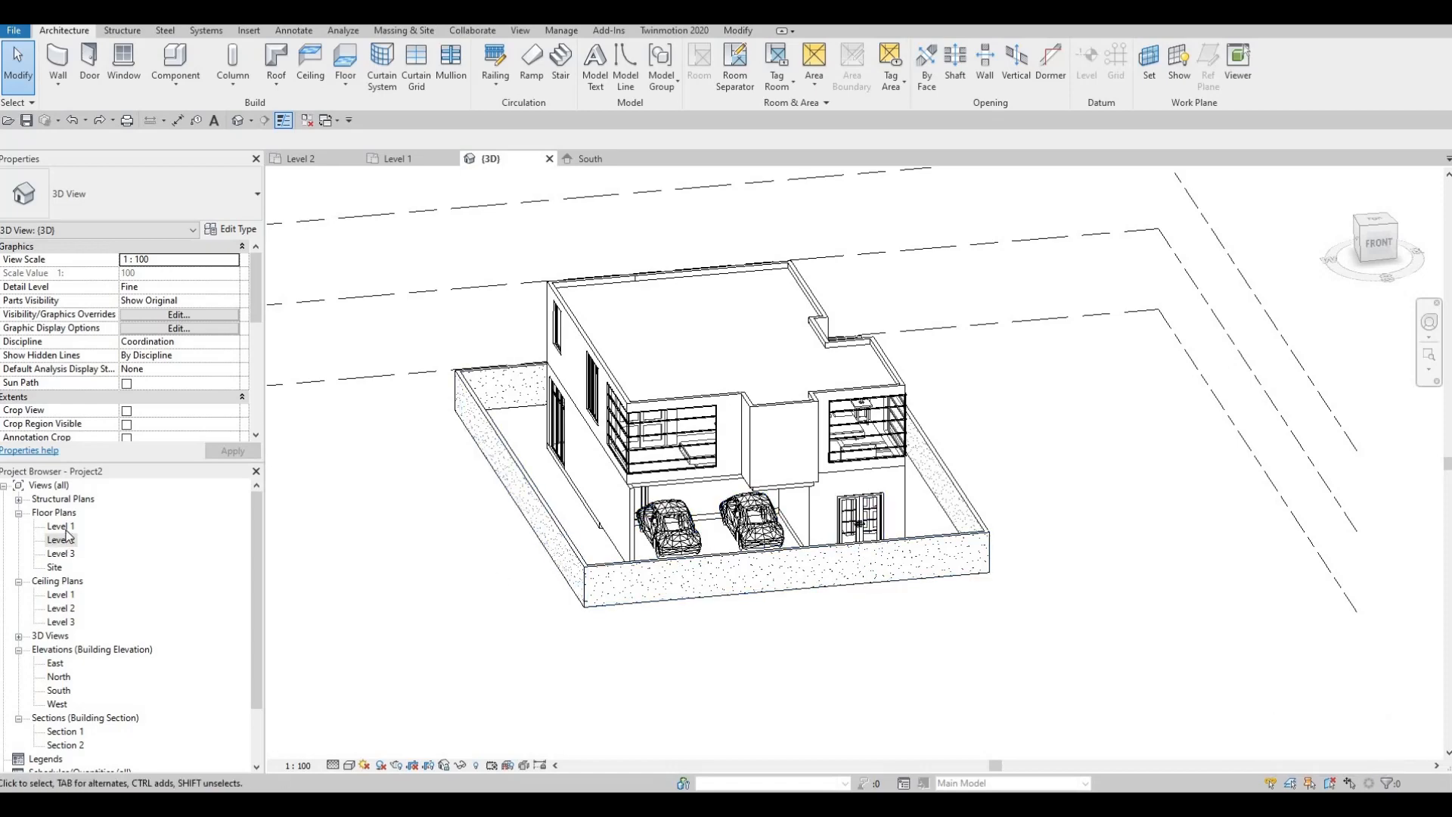
Open the Level 1 floor plan and inspect the house and carport area within the boundary walls
double_click(61, 525)
scroll(519, 460, "down", 2)
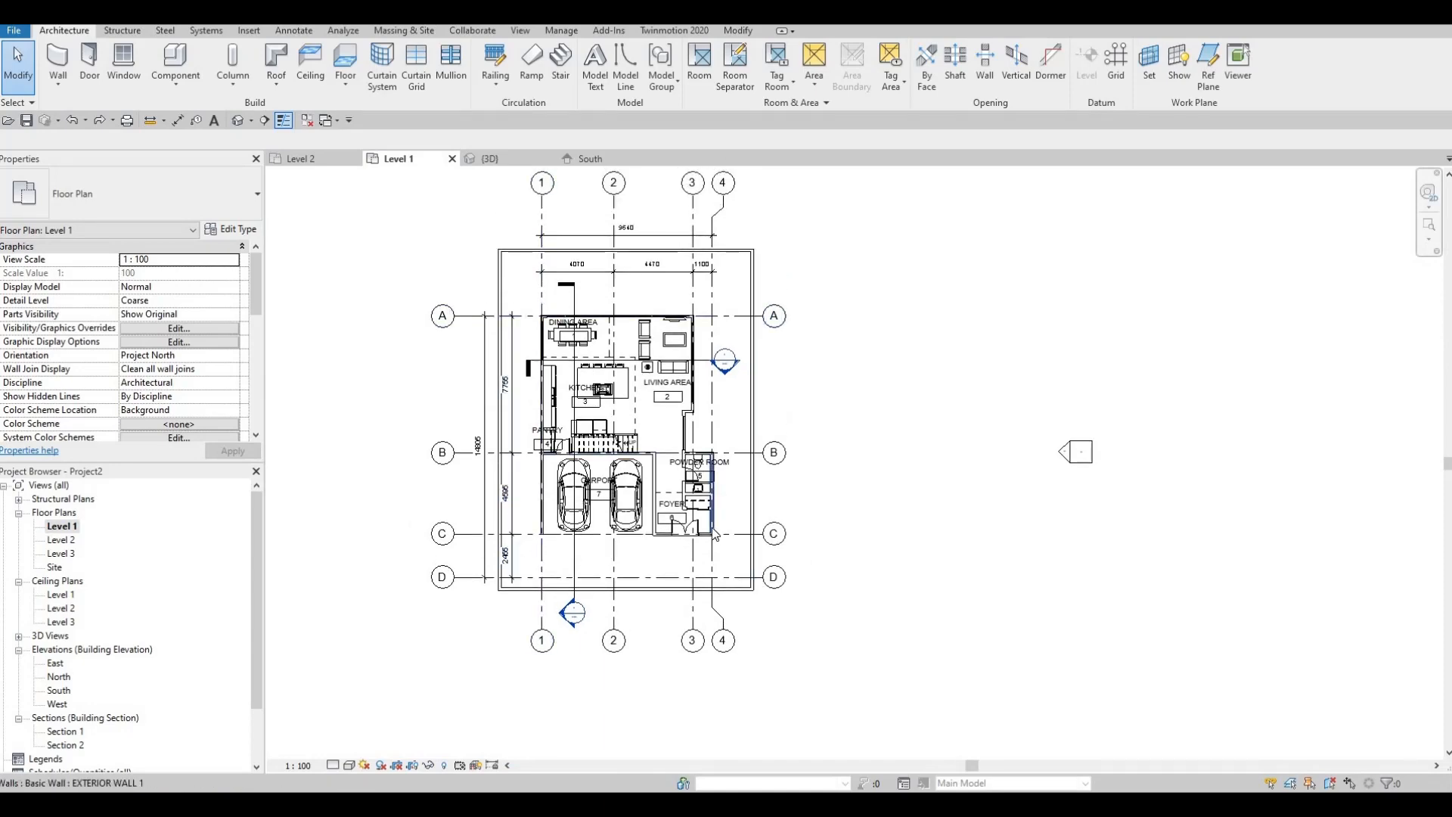
scroll(710, 522, "up", 2)
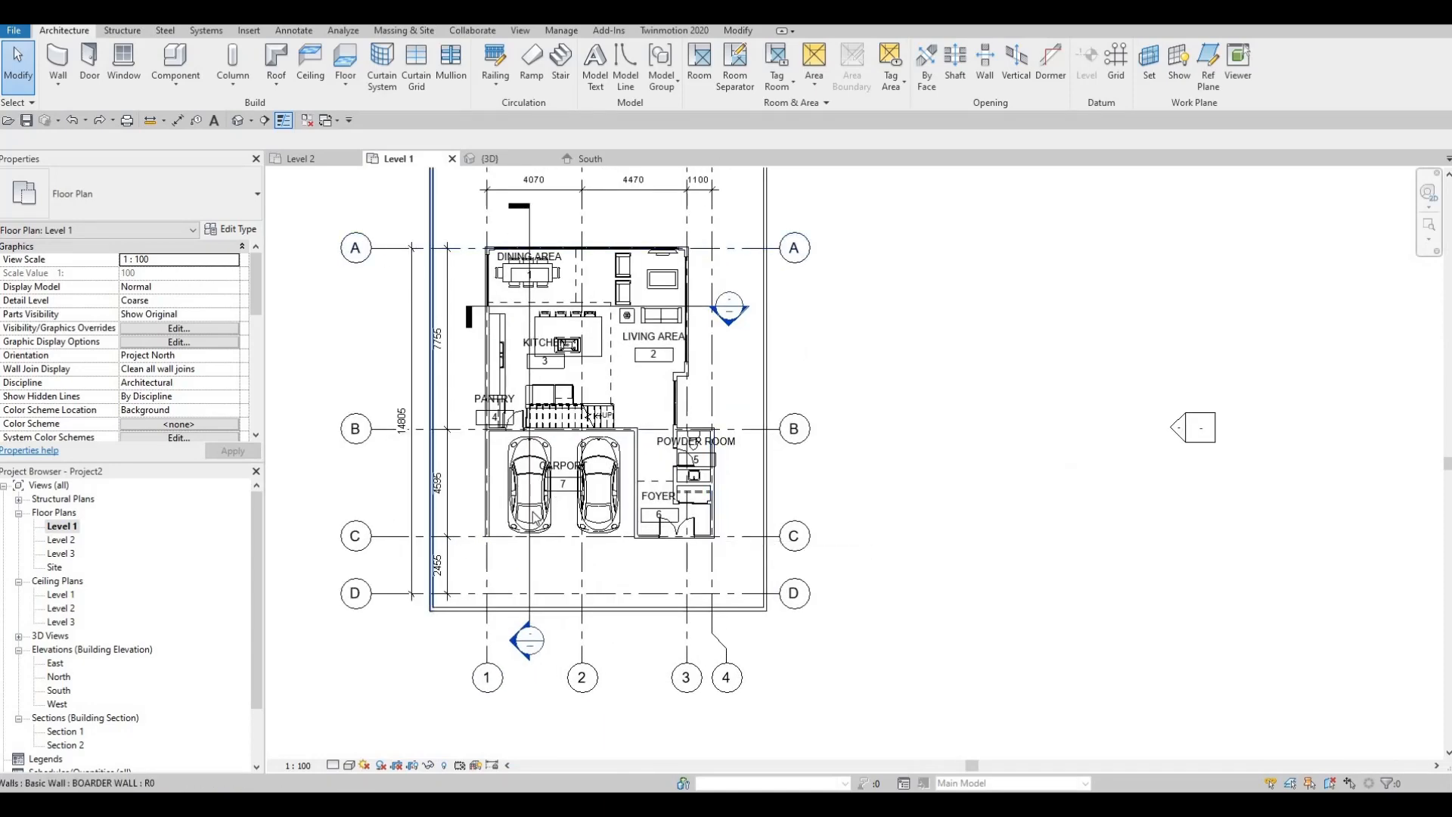
scroll(533, 508, "up", 3)
middle_click_drag(532, 499, 416, 512)
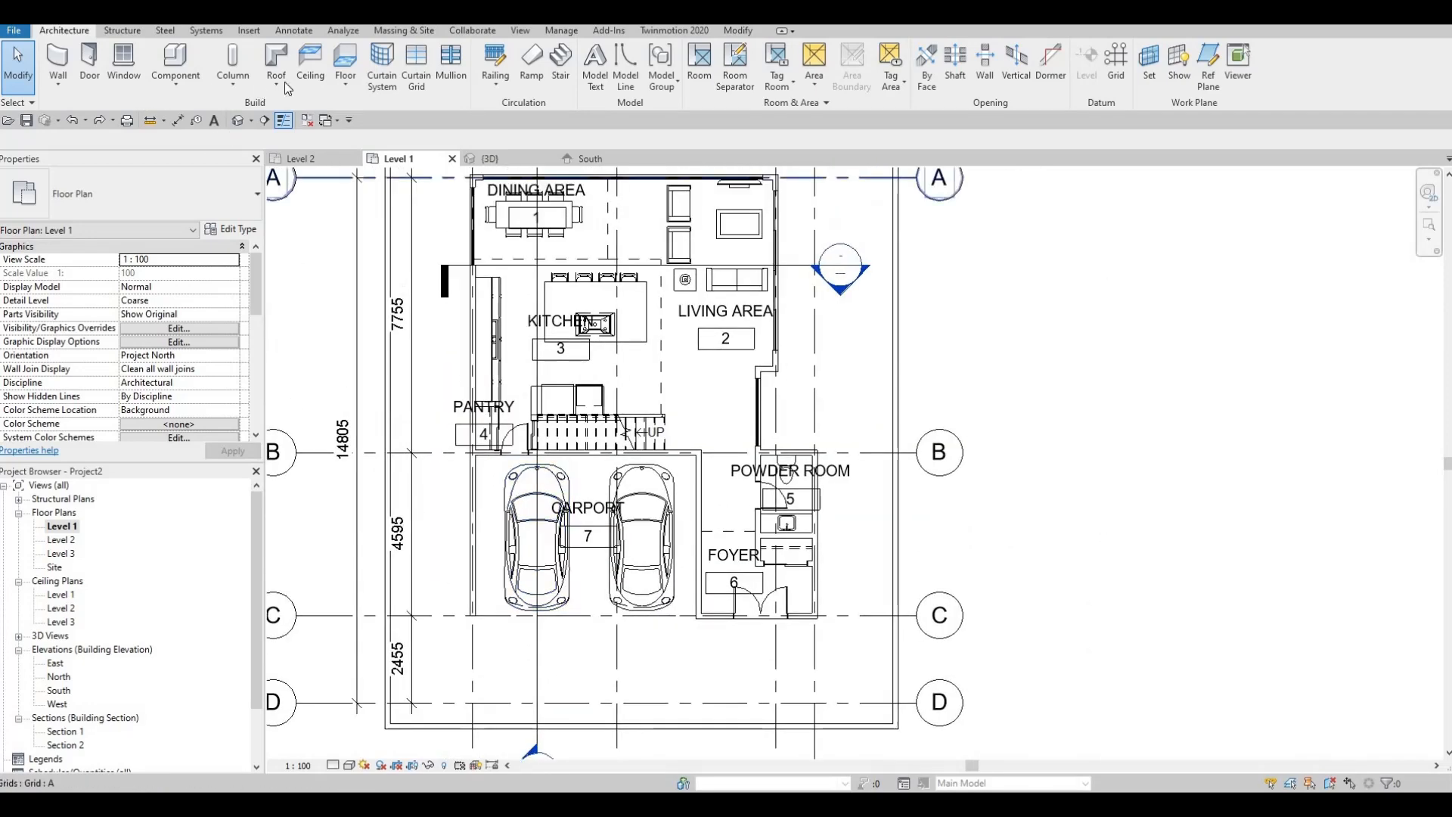
Start an architectural floor on Level 1 and duplicate the FLOOR 2 type as FLOOR 3
left_click(347, 85)
left_click(386, 107)
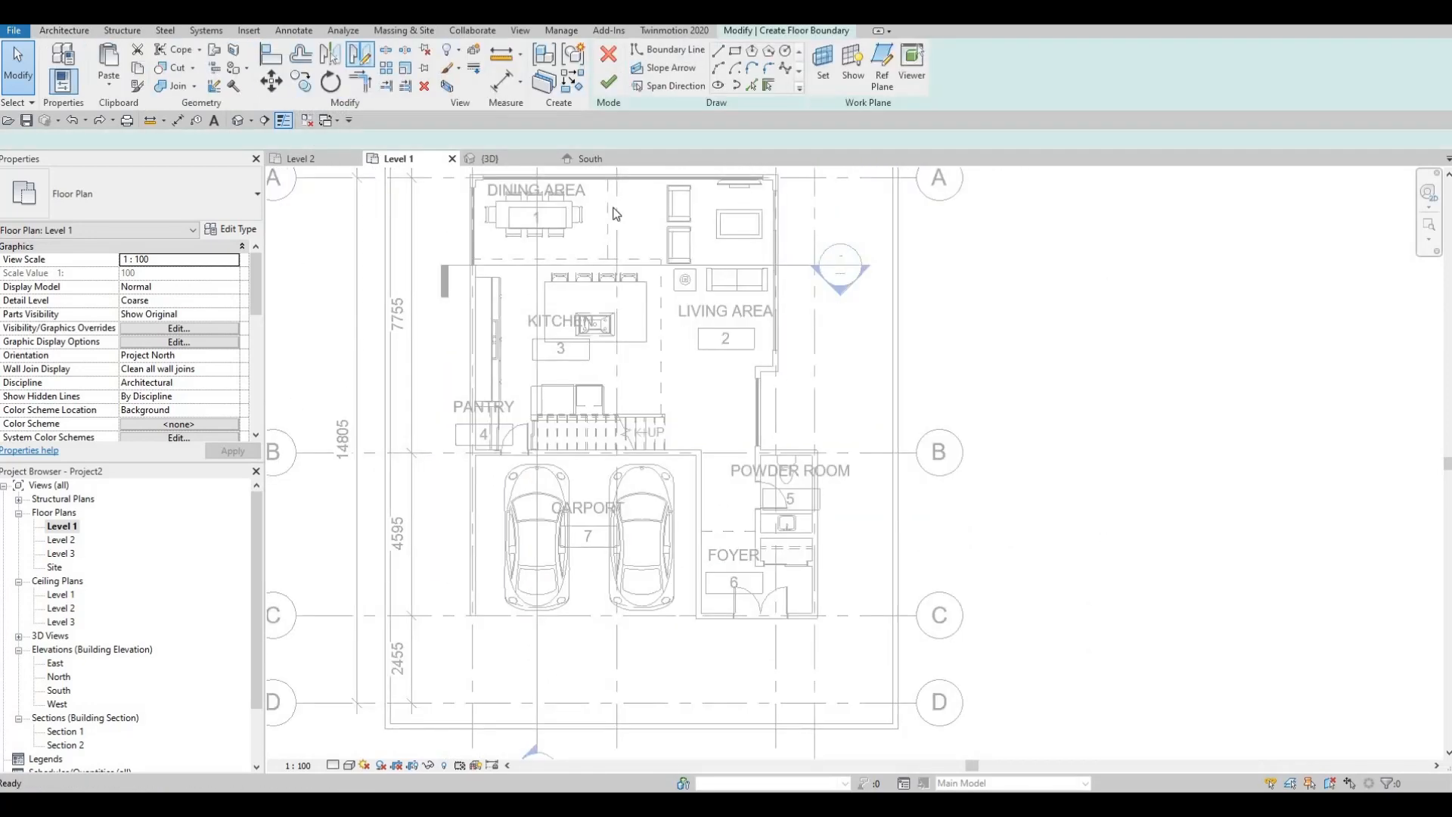
left_click(231, 228)
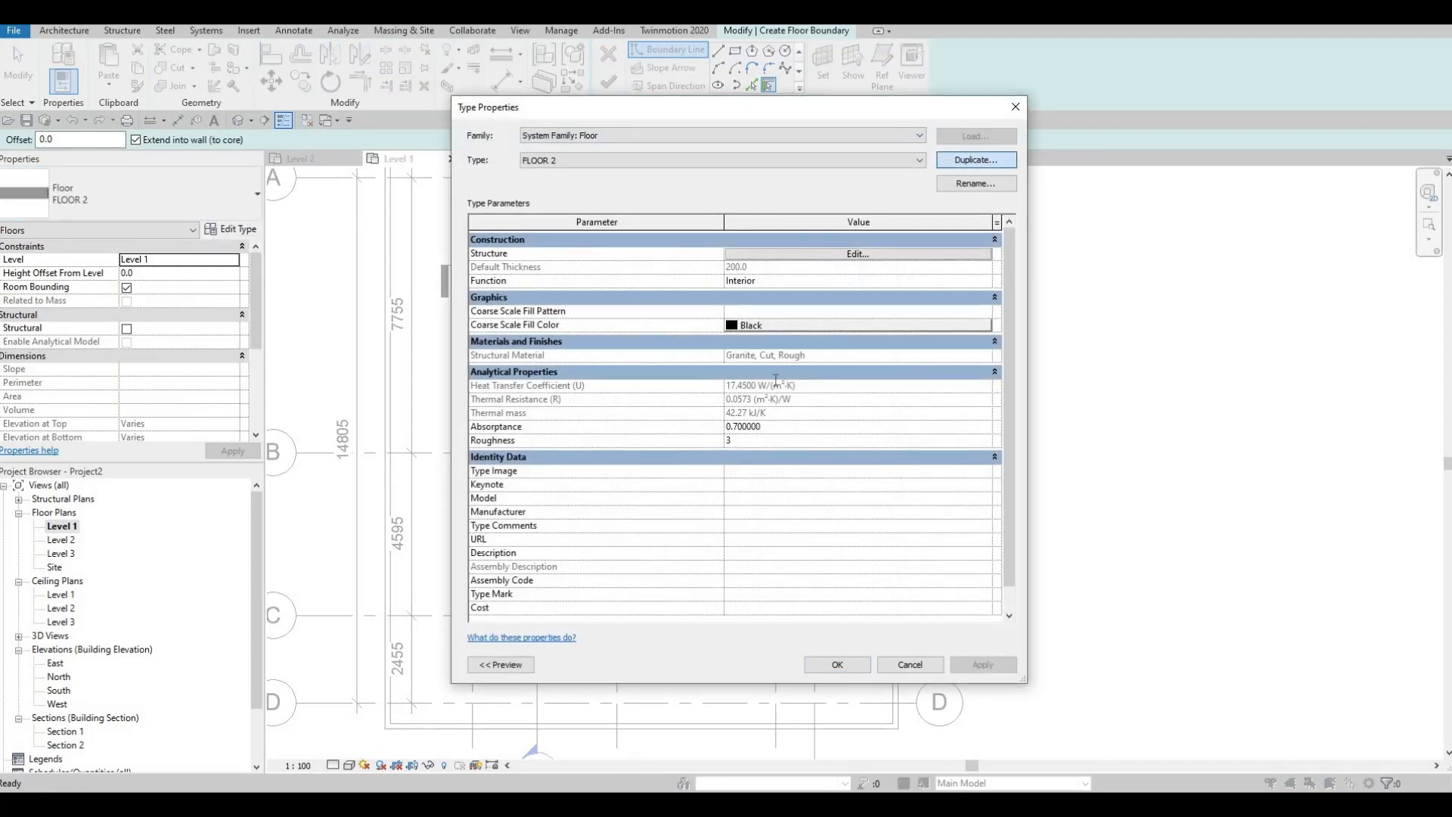
left_click(976, 159)
key("Return")
Set the structure layer material of FLOOR 3 to Concrete, Lightweight and apply the type
left_click(727, 255)
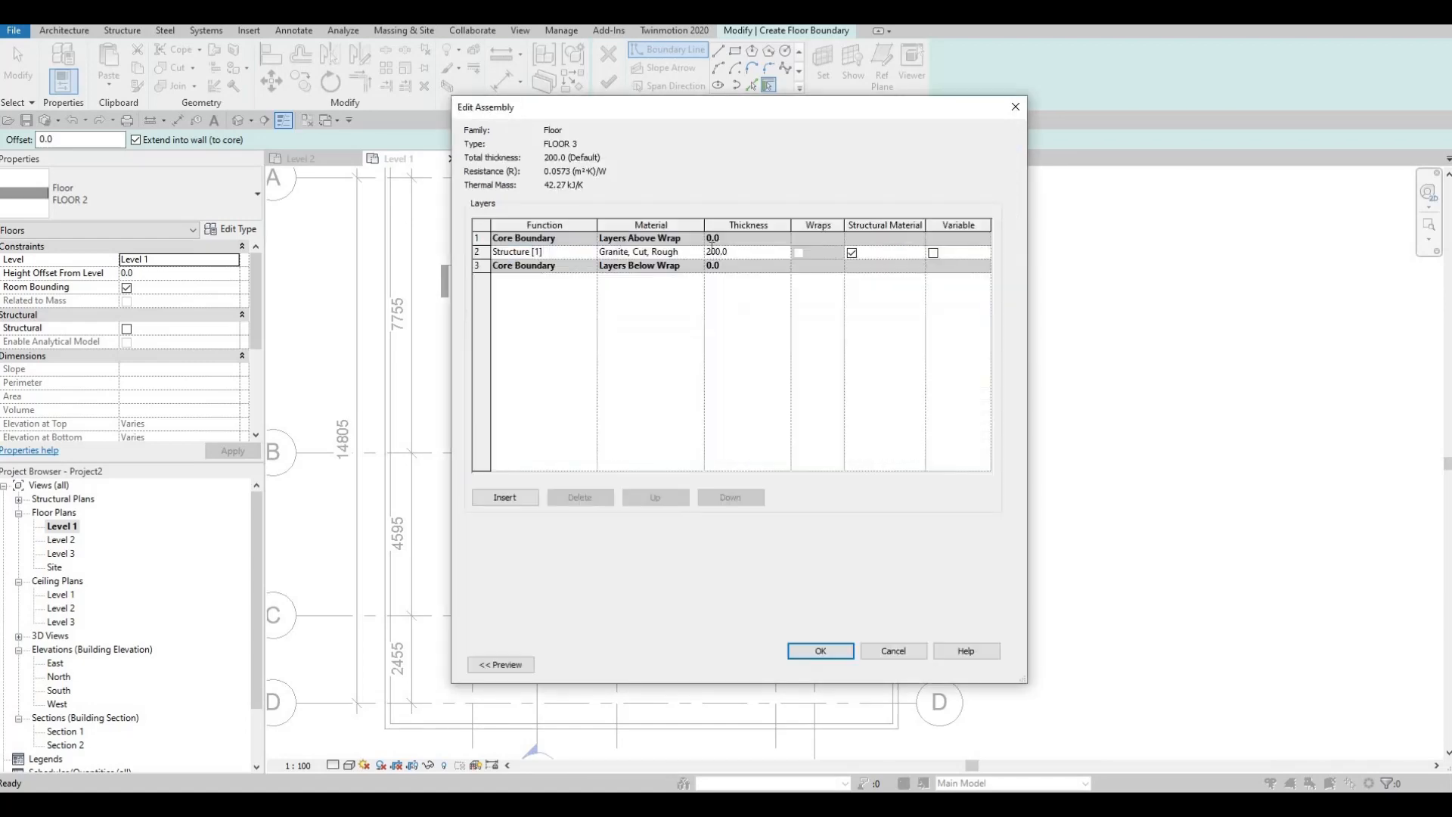
left_click(698, 252)
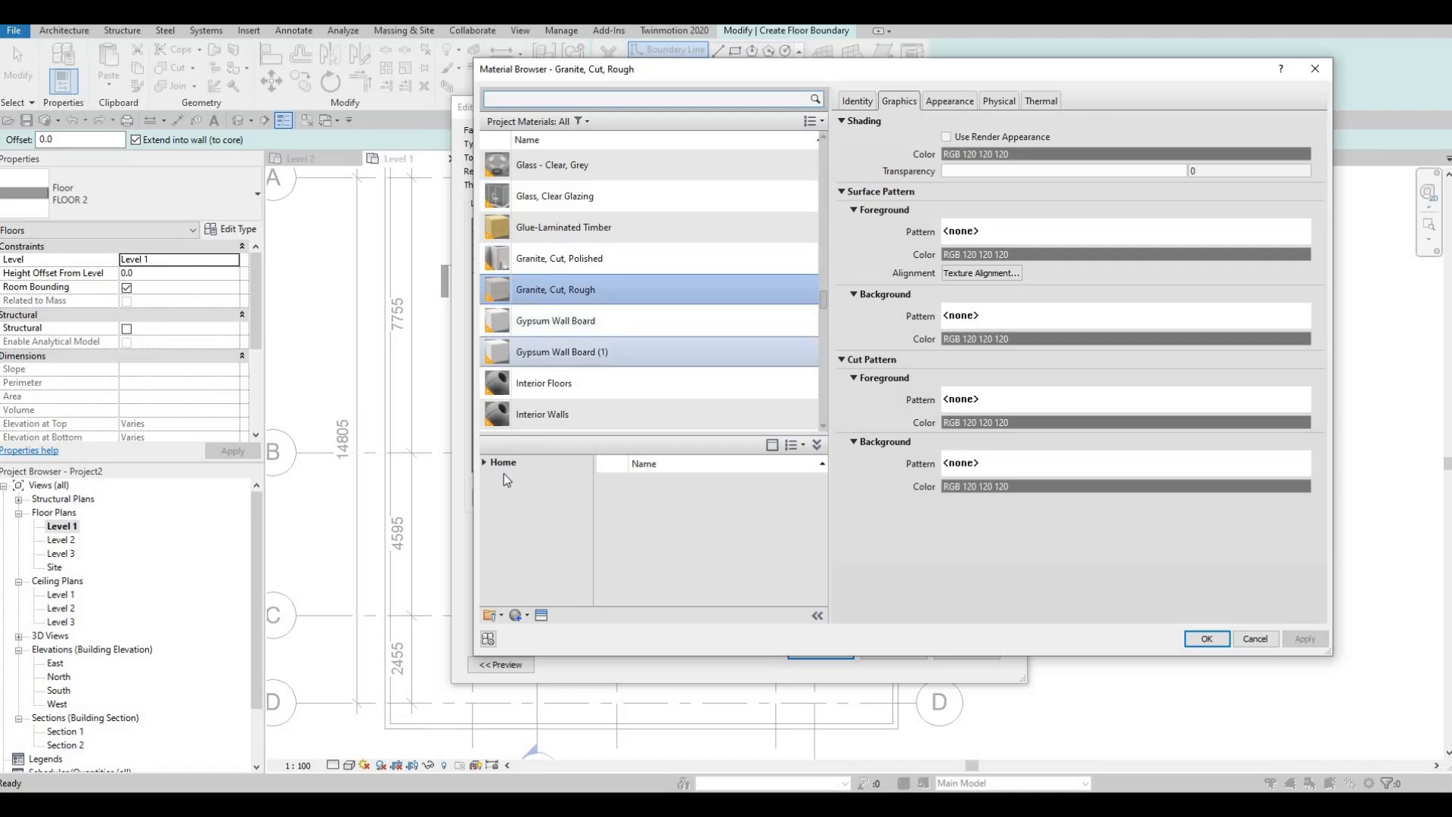
scroll(490, 469, "down", 3)
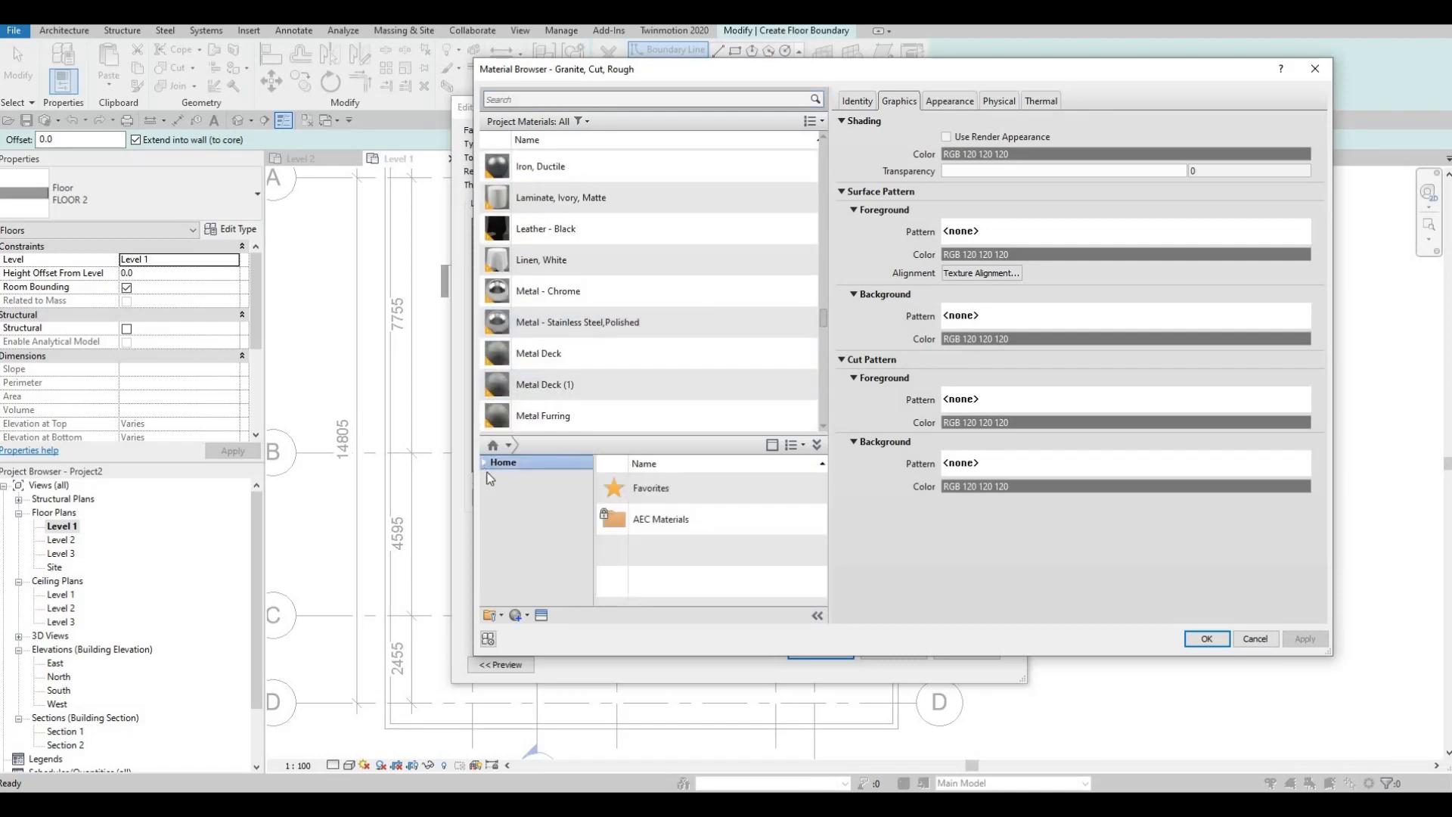
left_click(490, 490)
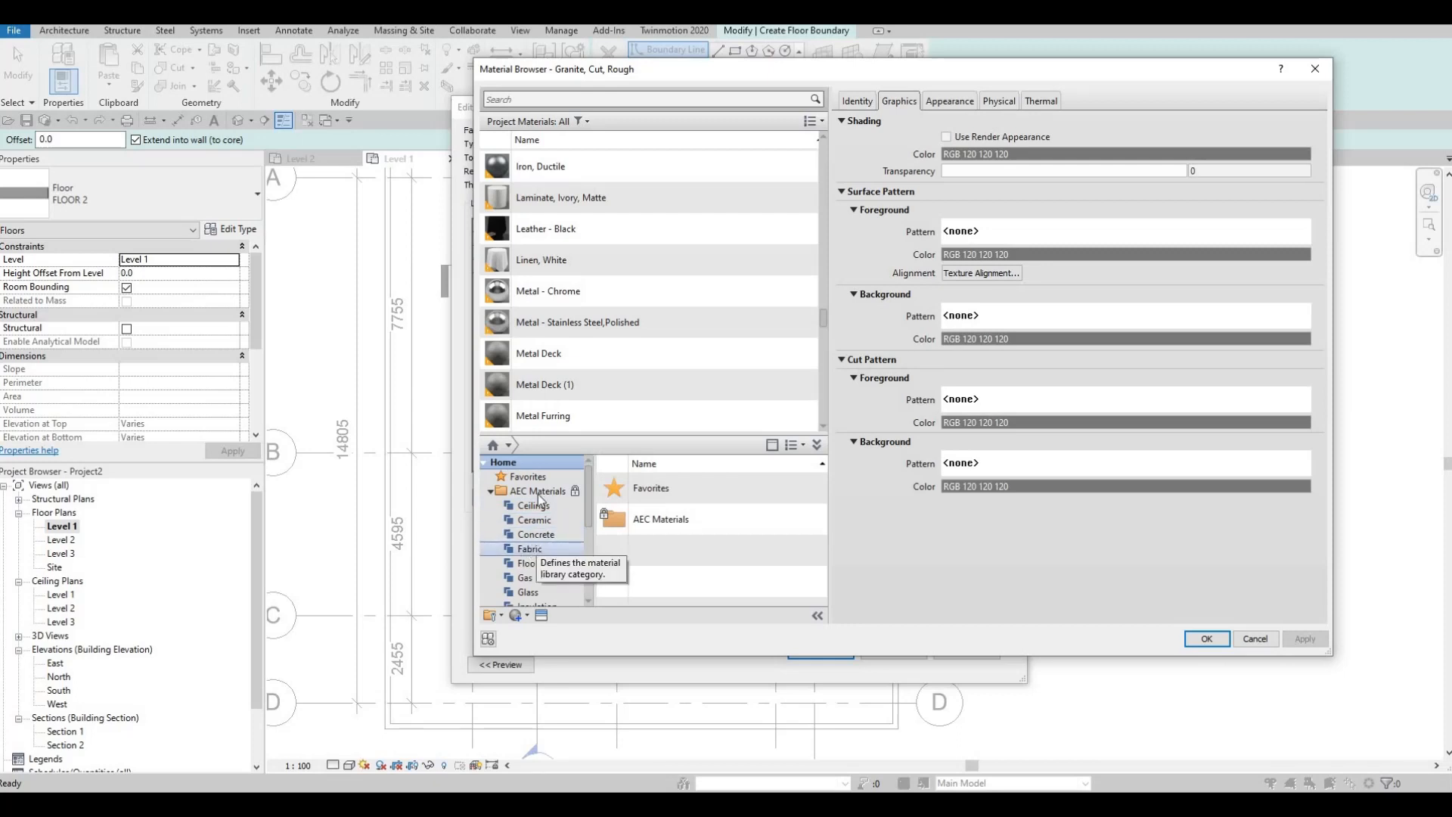
scroll(555, 347, "up", 6)
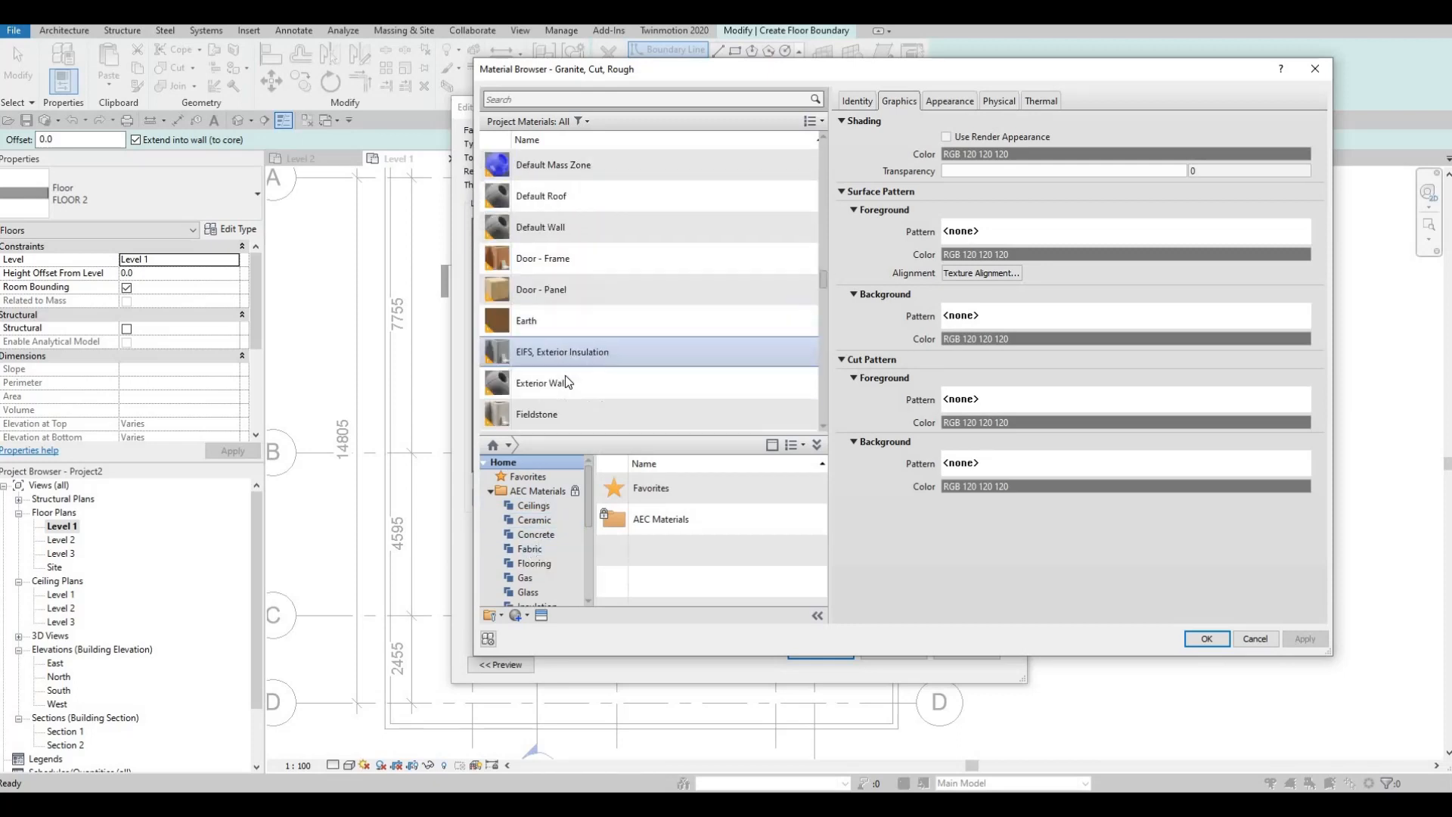
scroll(565, 375, "down", 2)
scroll(565, 375, "down", 2)
scroll(565, 376, "up", 10)
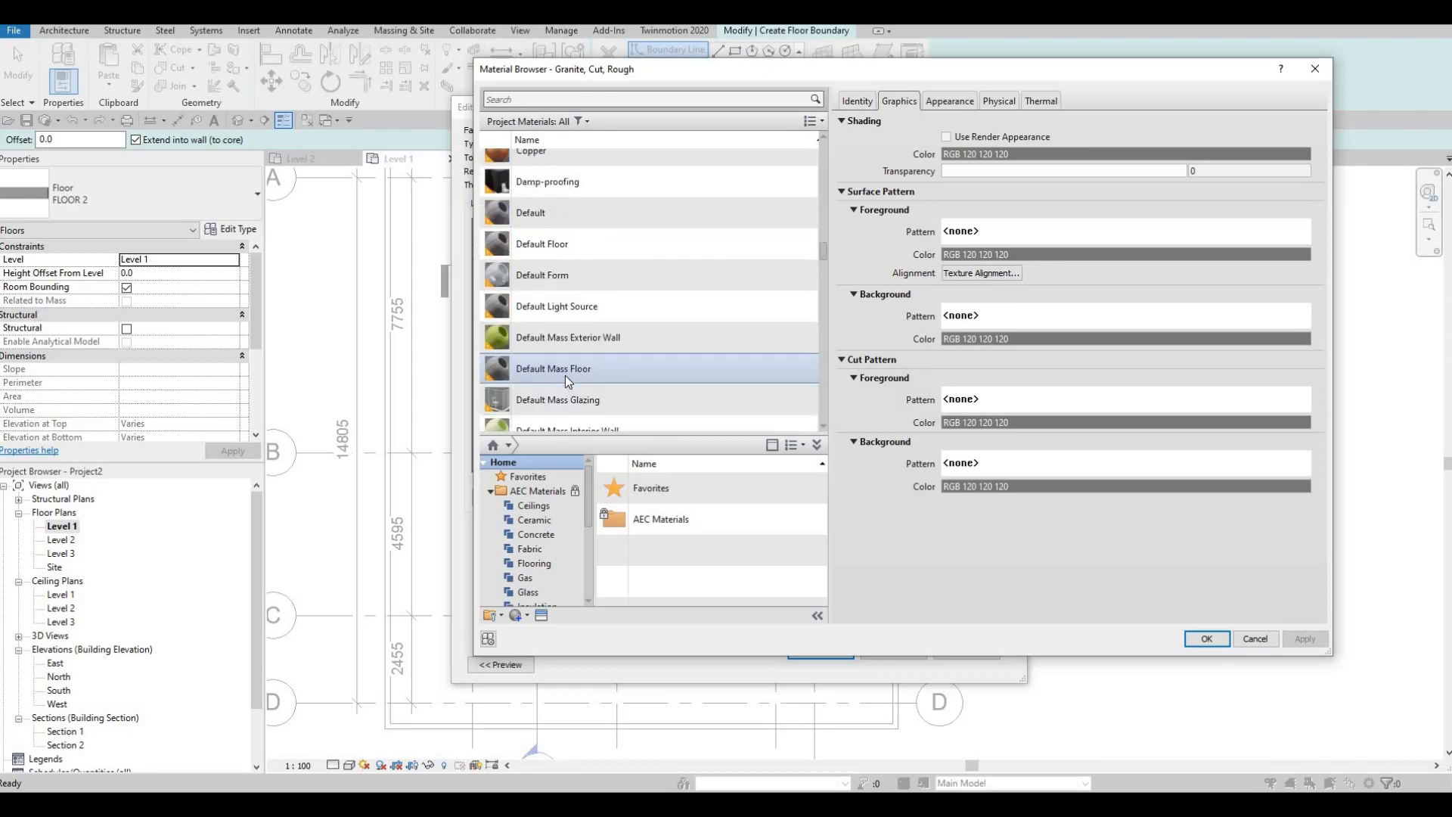
scroll(566, 378, "up", 2)
scroll(574, 370, "down", 5)
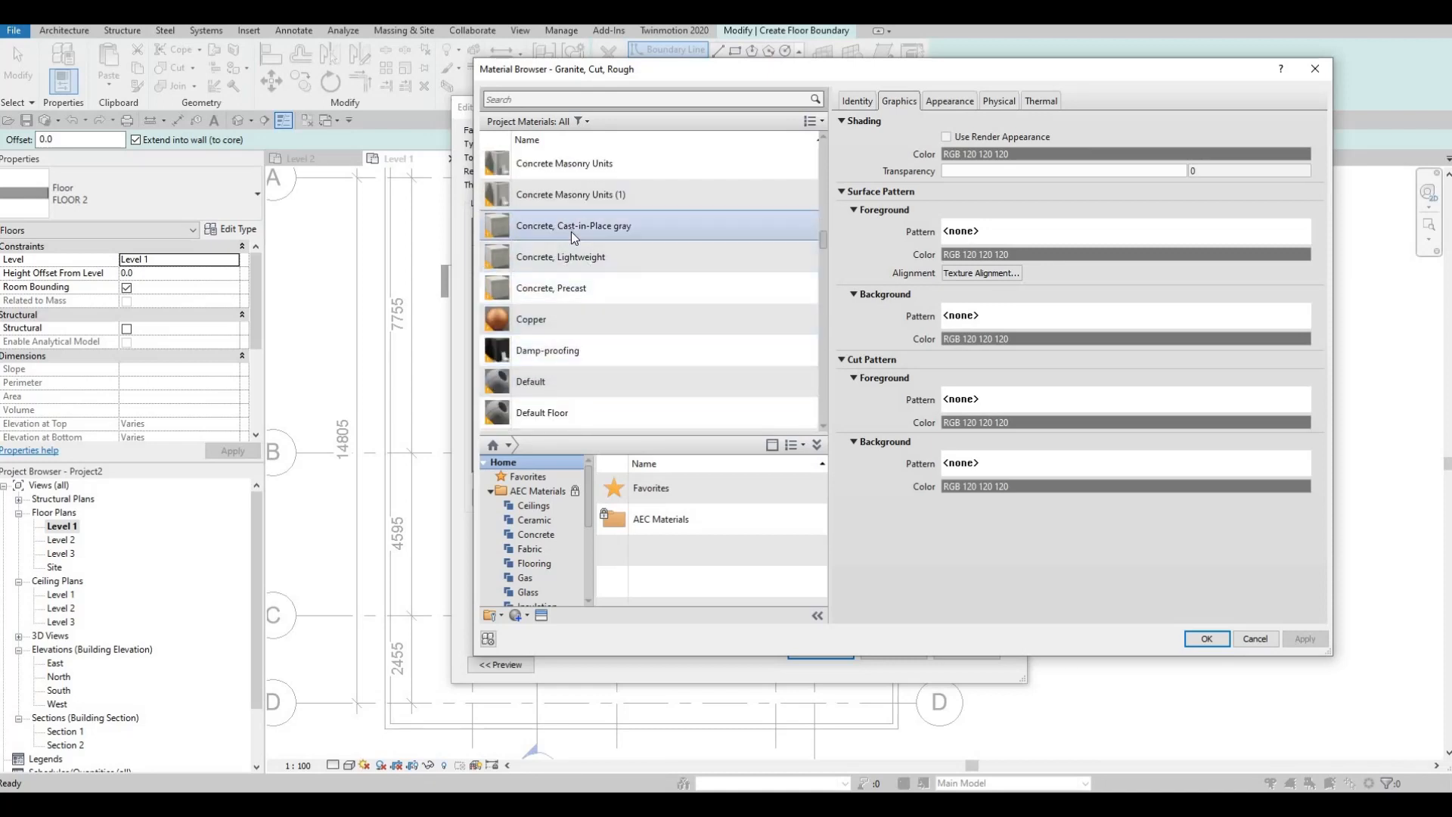
left_click(556, 260)
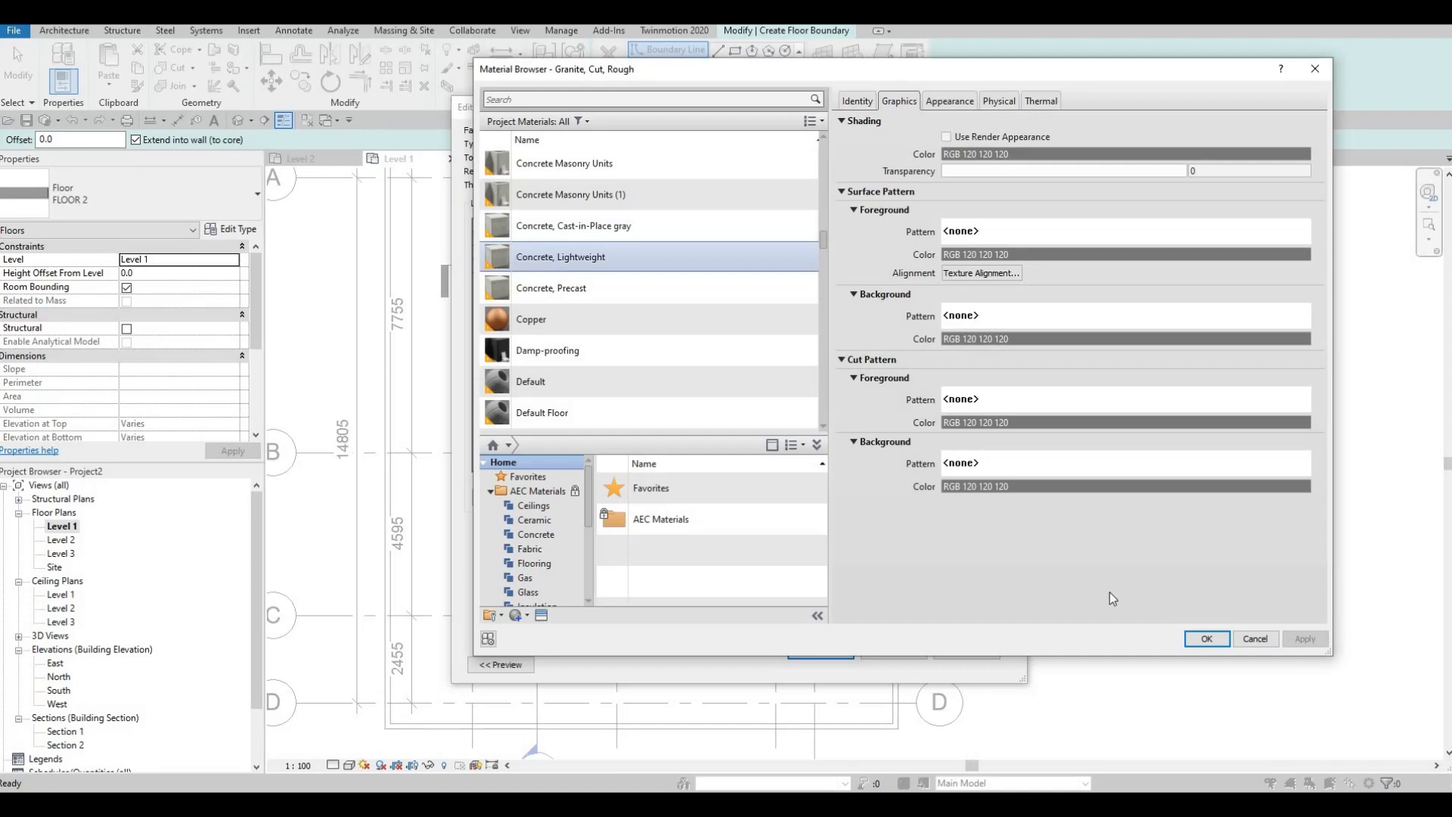
left_click(1206, 638)
left_click(822, 649)
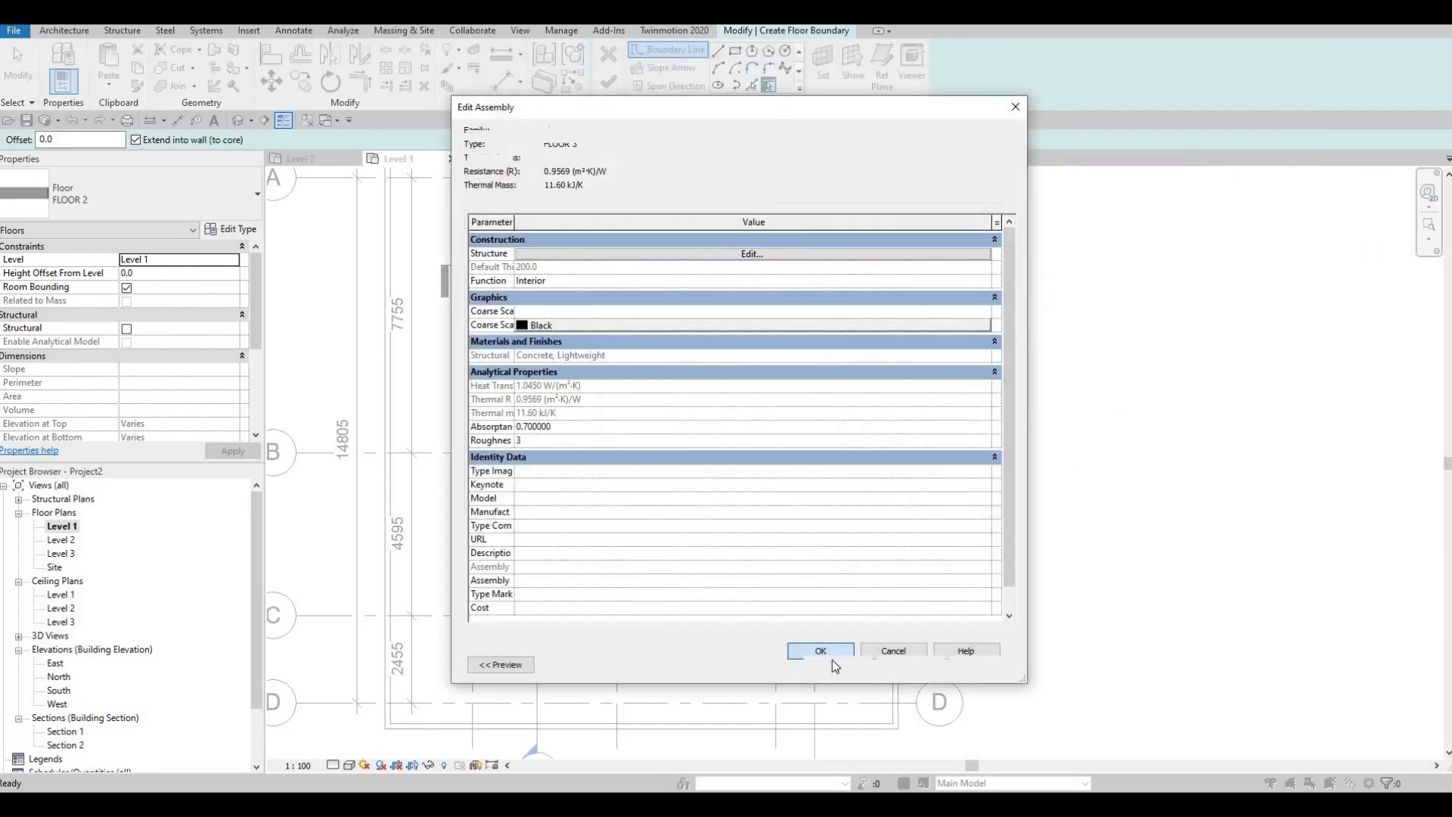
Pick the exterior faces of the pantry-side, carport, foyer and powder room walls as floor boundary lines
middle_click_drag(727, 562, 797, 512)
scroll(635, 573, "down", 1)
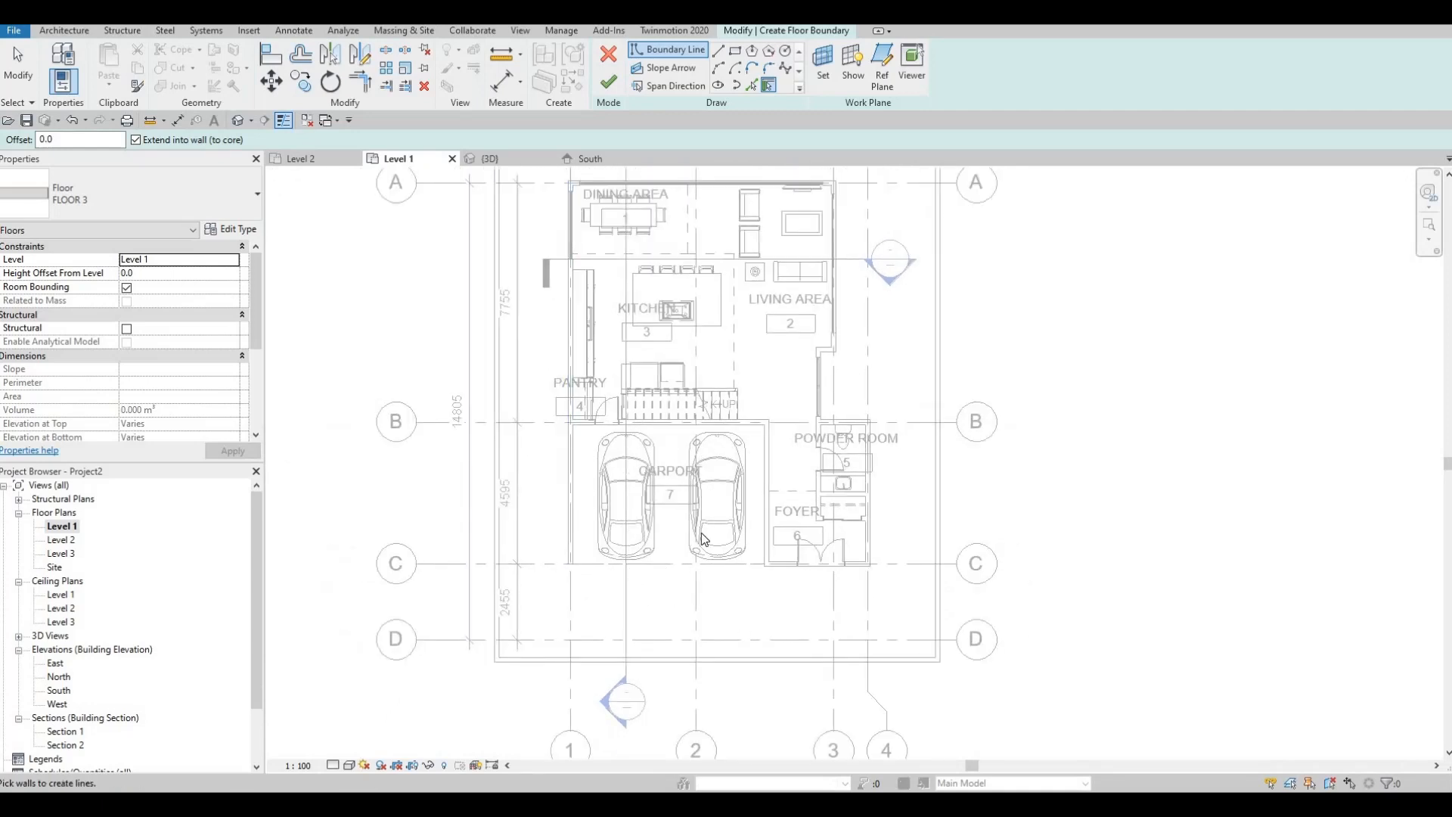
left_click(750, 86)
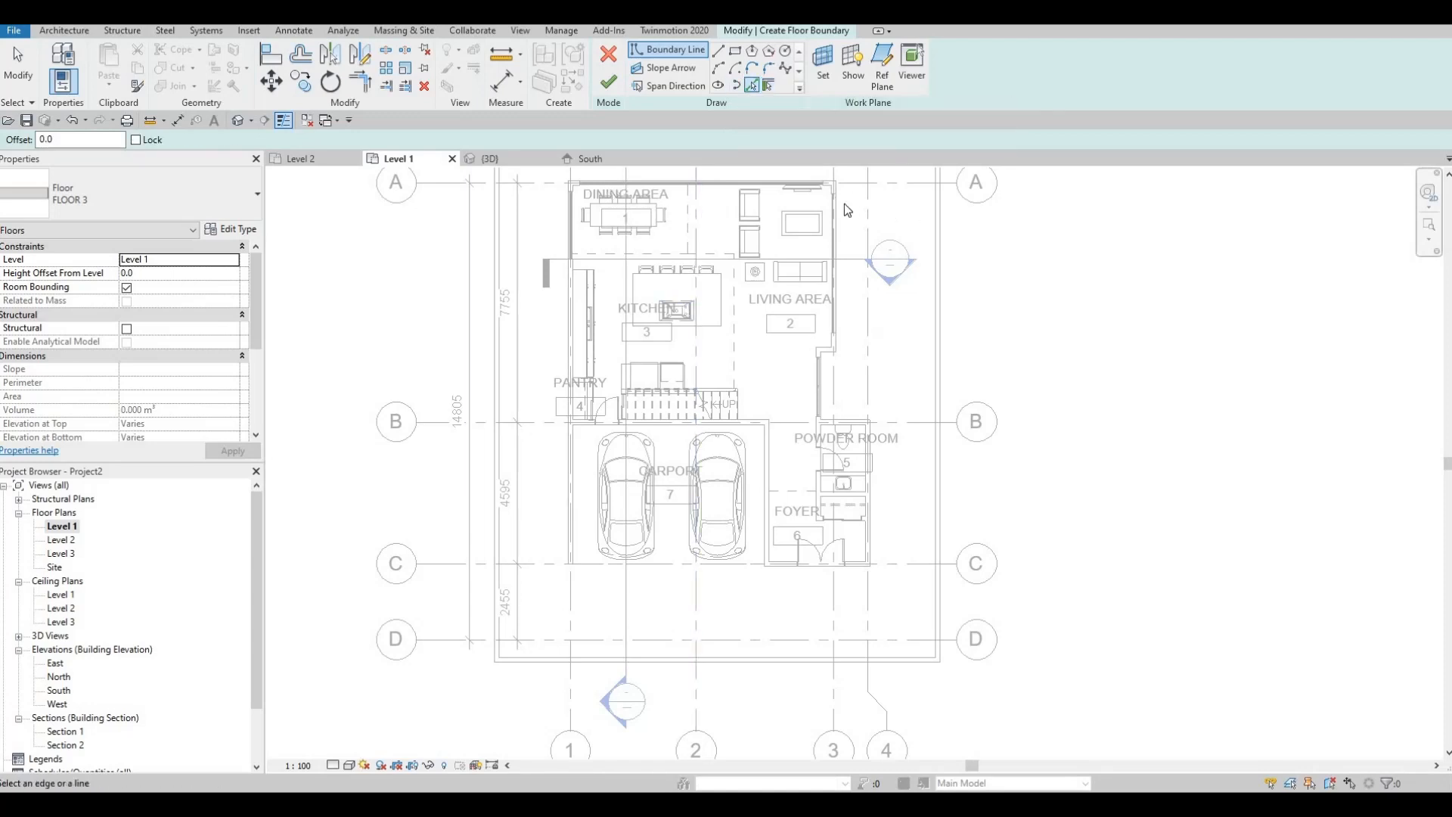
scroll(788, 217, "up", 1)
middle_click_drag(788, 217, 769, 350)
scroll(769, 349, "down", 1)
middle_click_drag(570, 692, 550, 567)
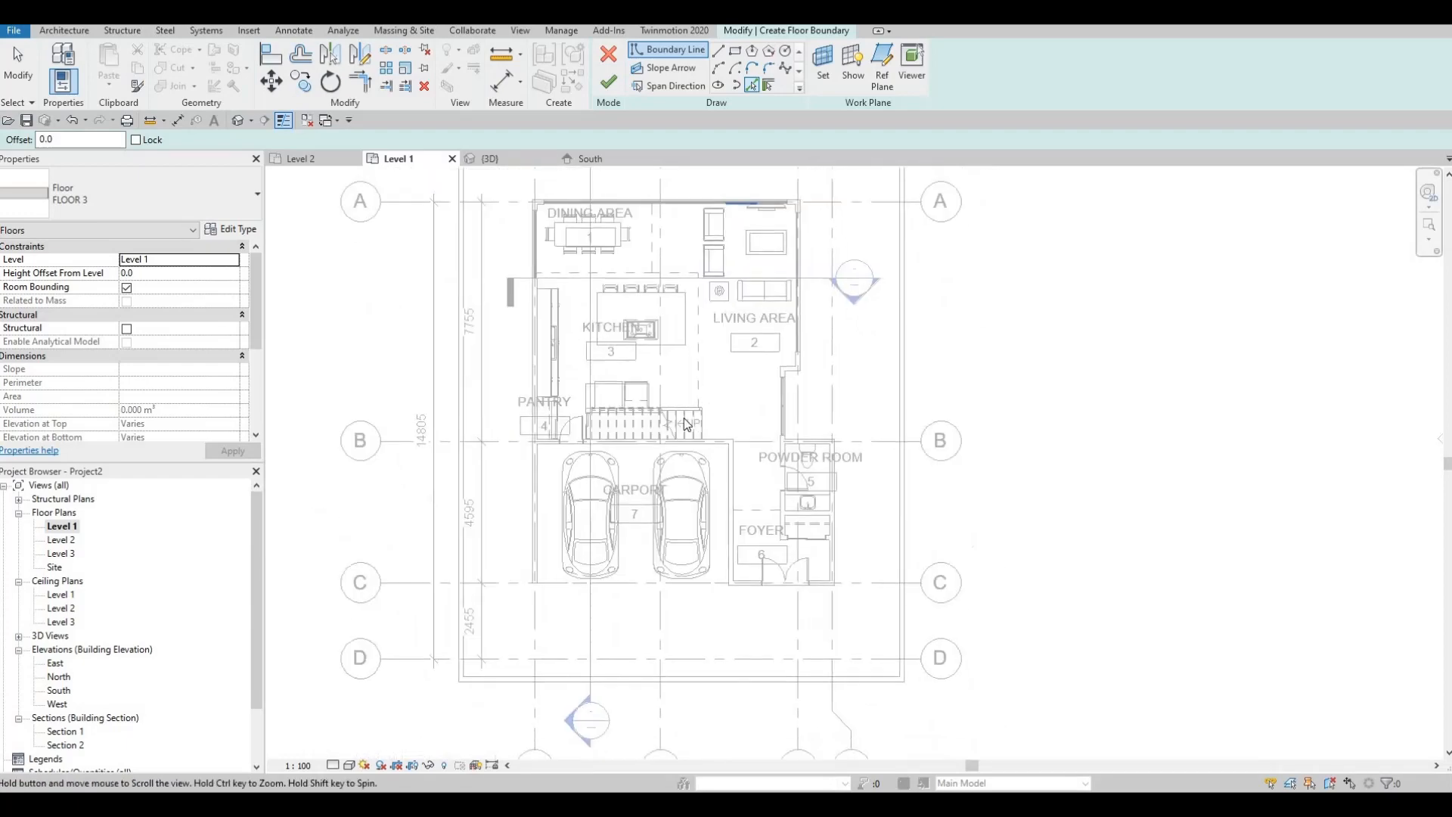
scroll(533, 524, "up", 1)
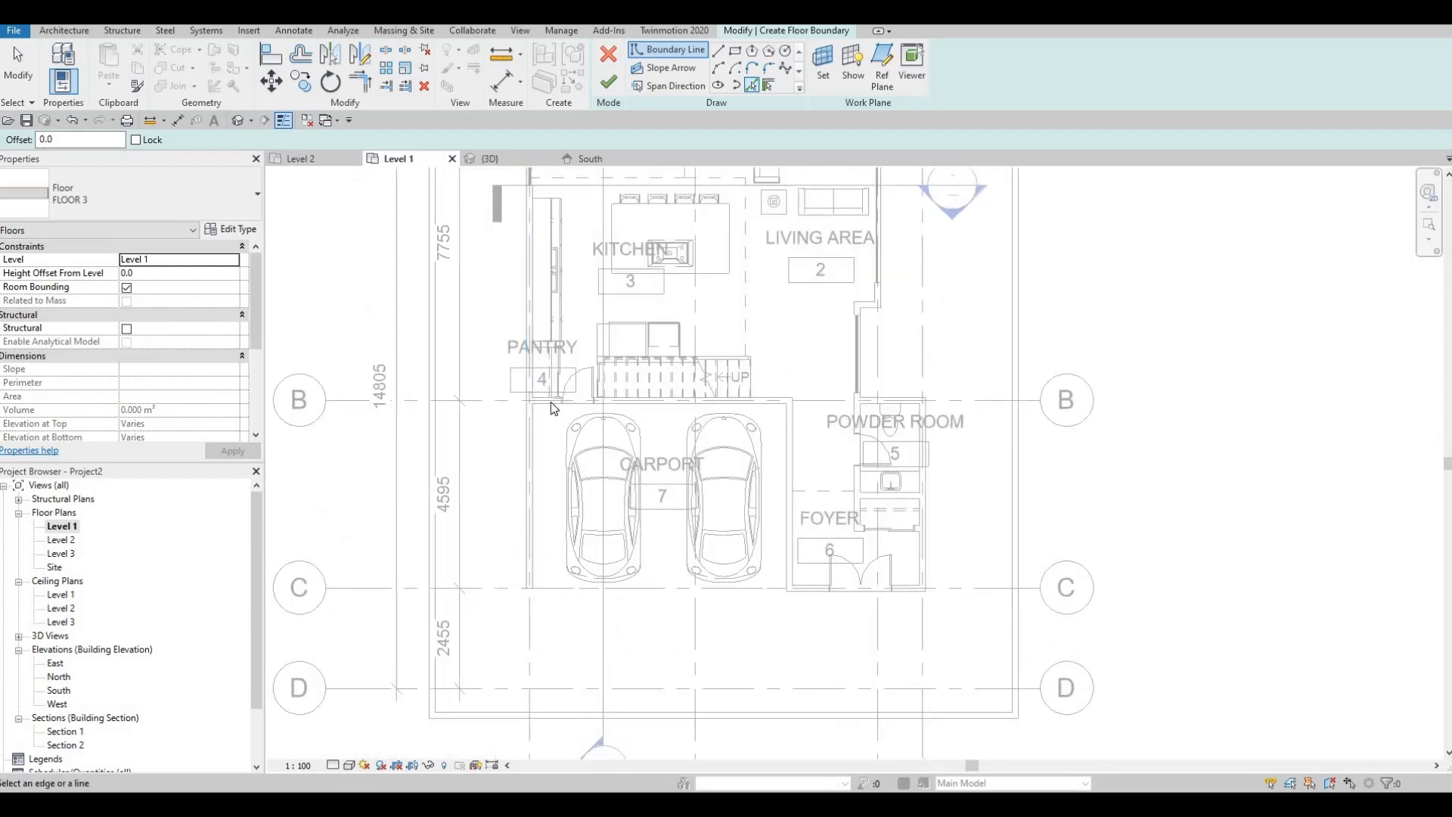
scroll(551, 401, "up", 1)
left_click(516, 316)
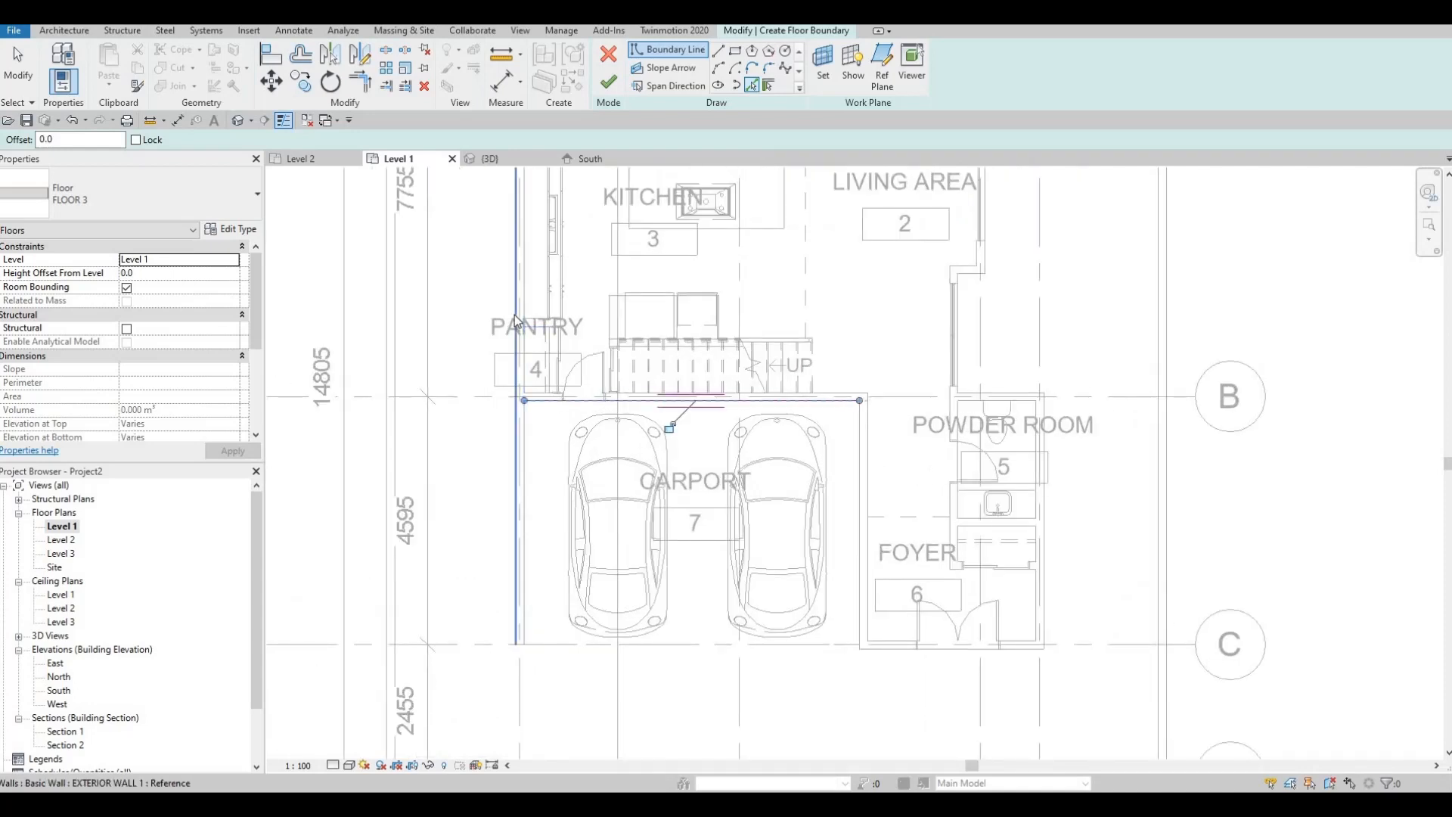
left_click(857, 450)
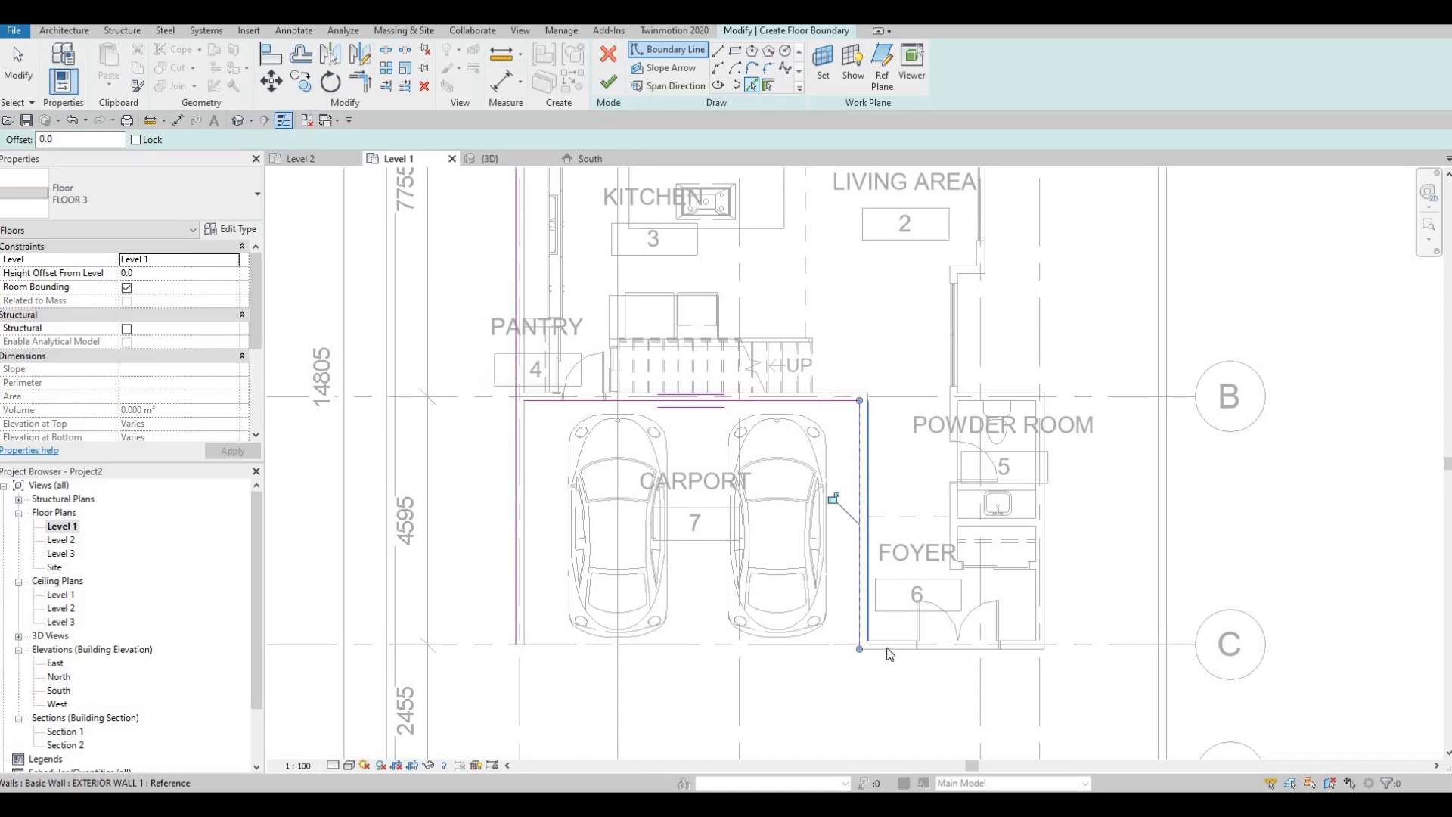
left_click(946, 655)
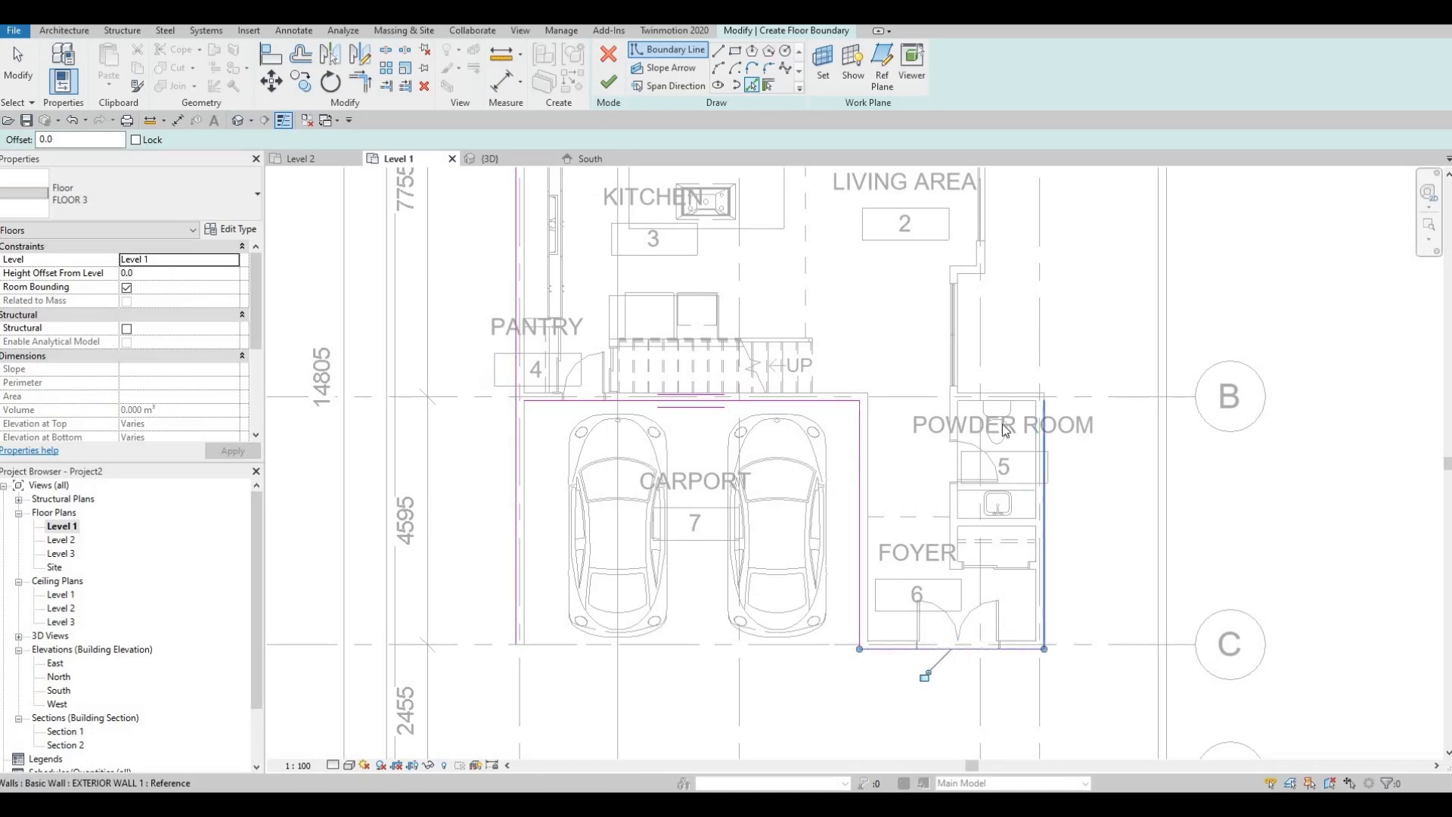
left_click(1045, 529)
left_click(1000, 392)
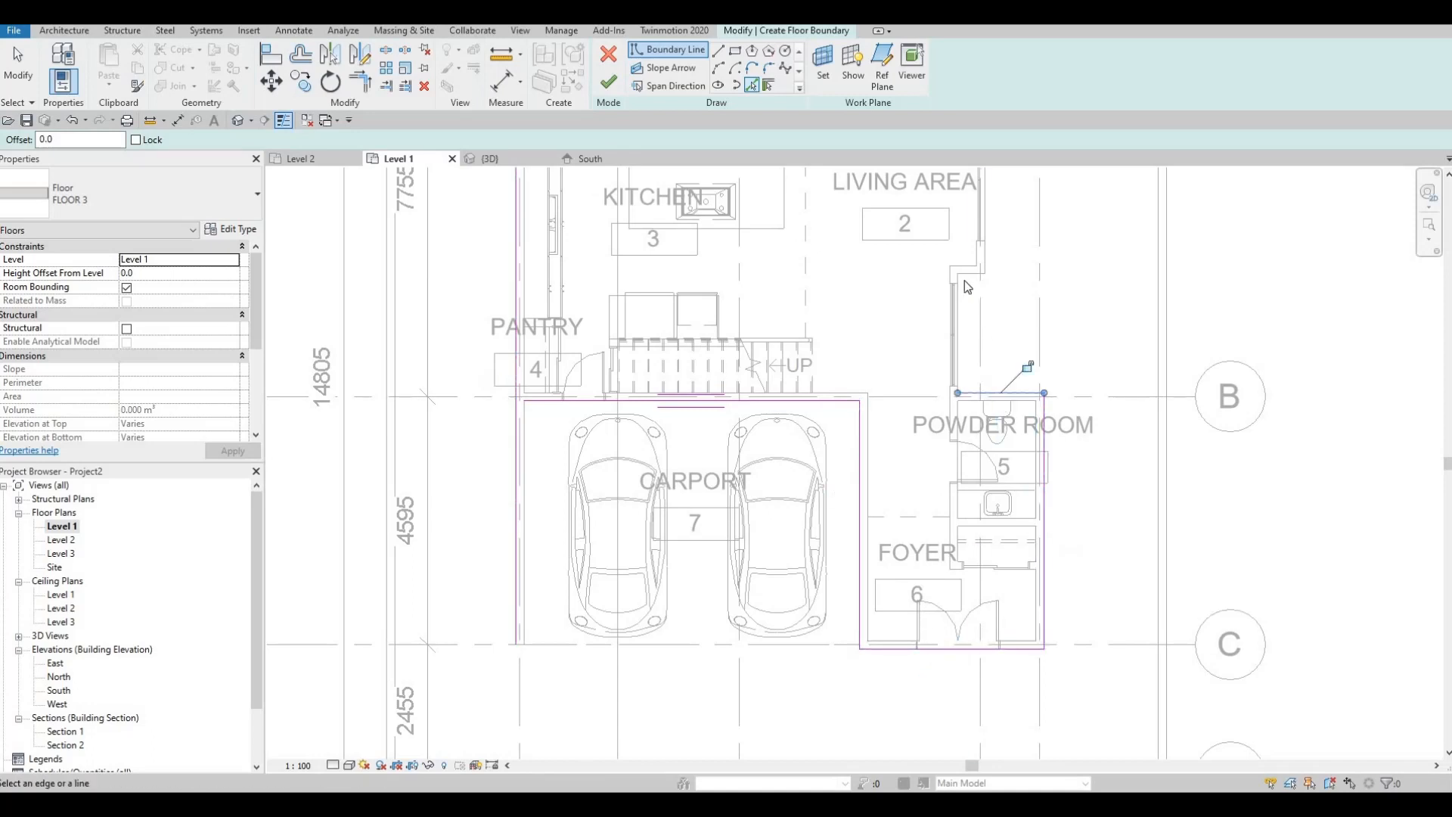
Continue the floor boundary along the stepped exterior wall from the powder room up the side of the living area
scroll(964, 280, "up", 3)
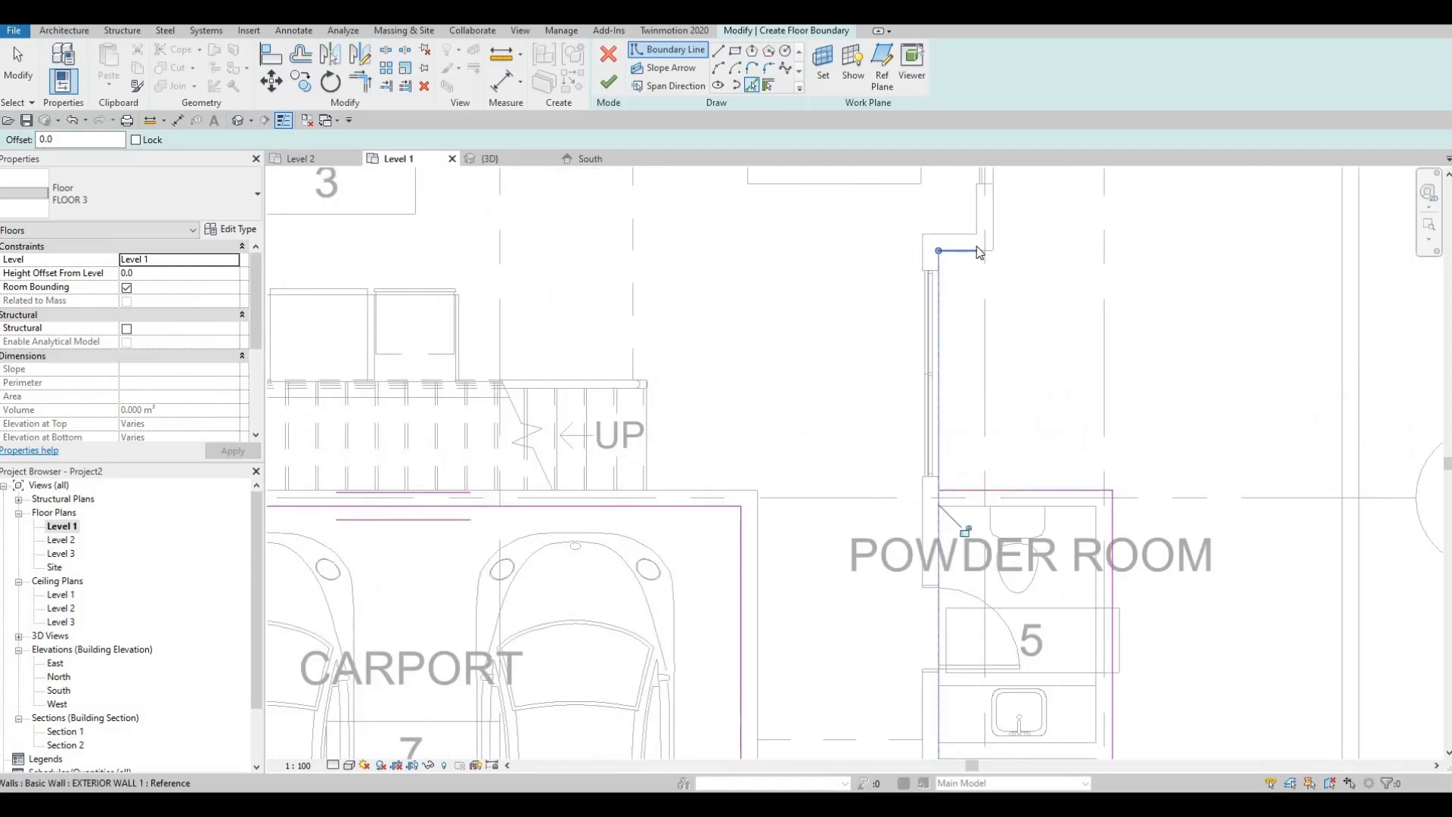
left_click(976, 247)
left_click(996, 222)
middle_click_drag(1013, 294, 1013, 584)
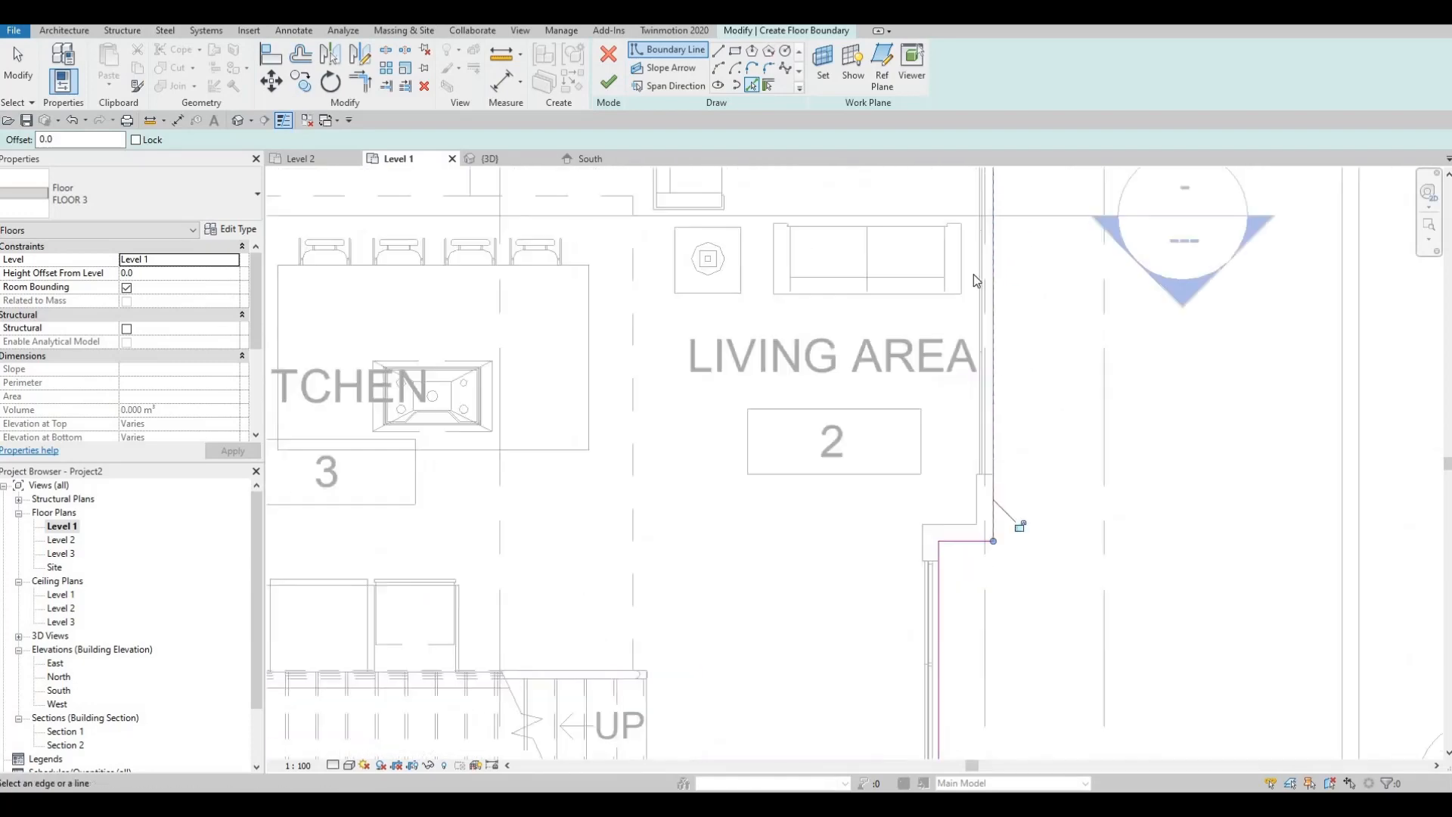
scroll(974, 279, "down", 3)
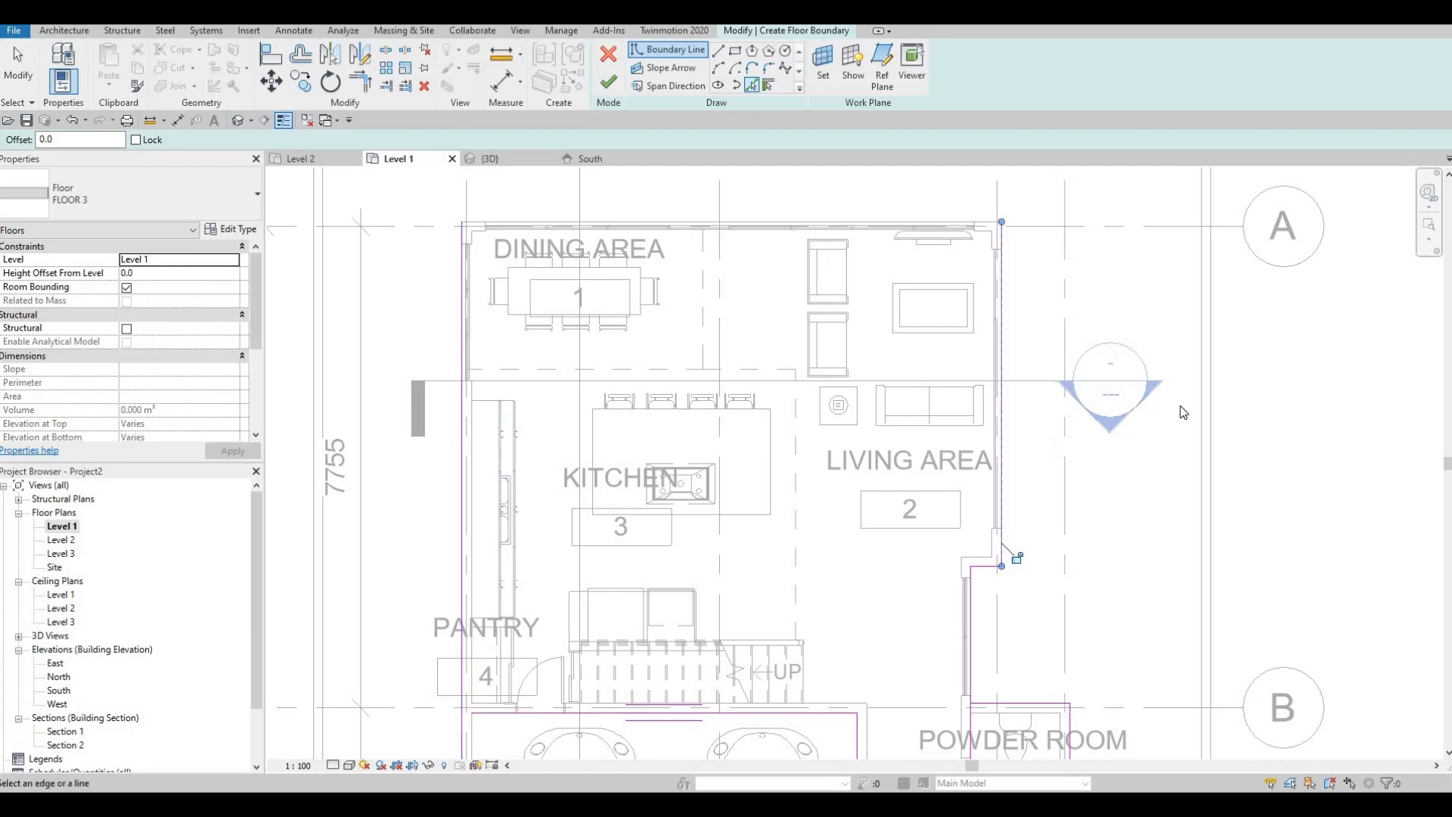
Pick the inner faces of the two side boundary walls and the front boundary wall as outer floor boundary lines
middle_click_drag(1180, 406, 1149, 281)
scroll(1149, 280, "down", 1)
left_click(1168, 369)
middle_click_drag(1051, 575, 1097, 313)
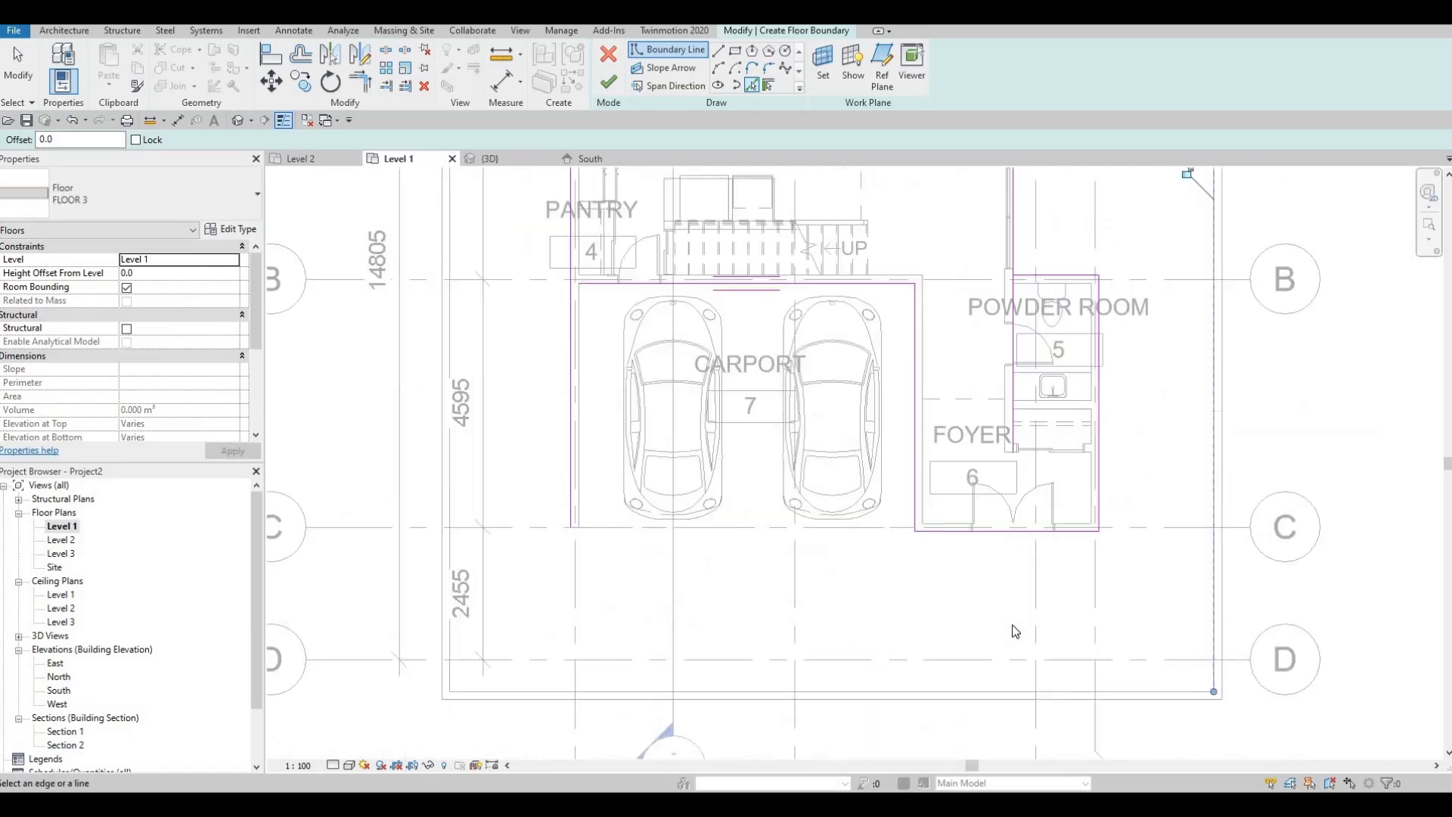
scroll(1015, 631, "down", 1)
left_click(1013, 618)
left_click(543, 464)
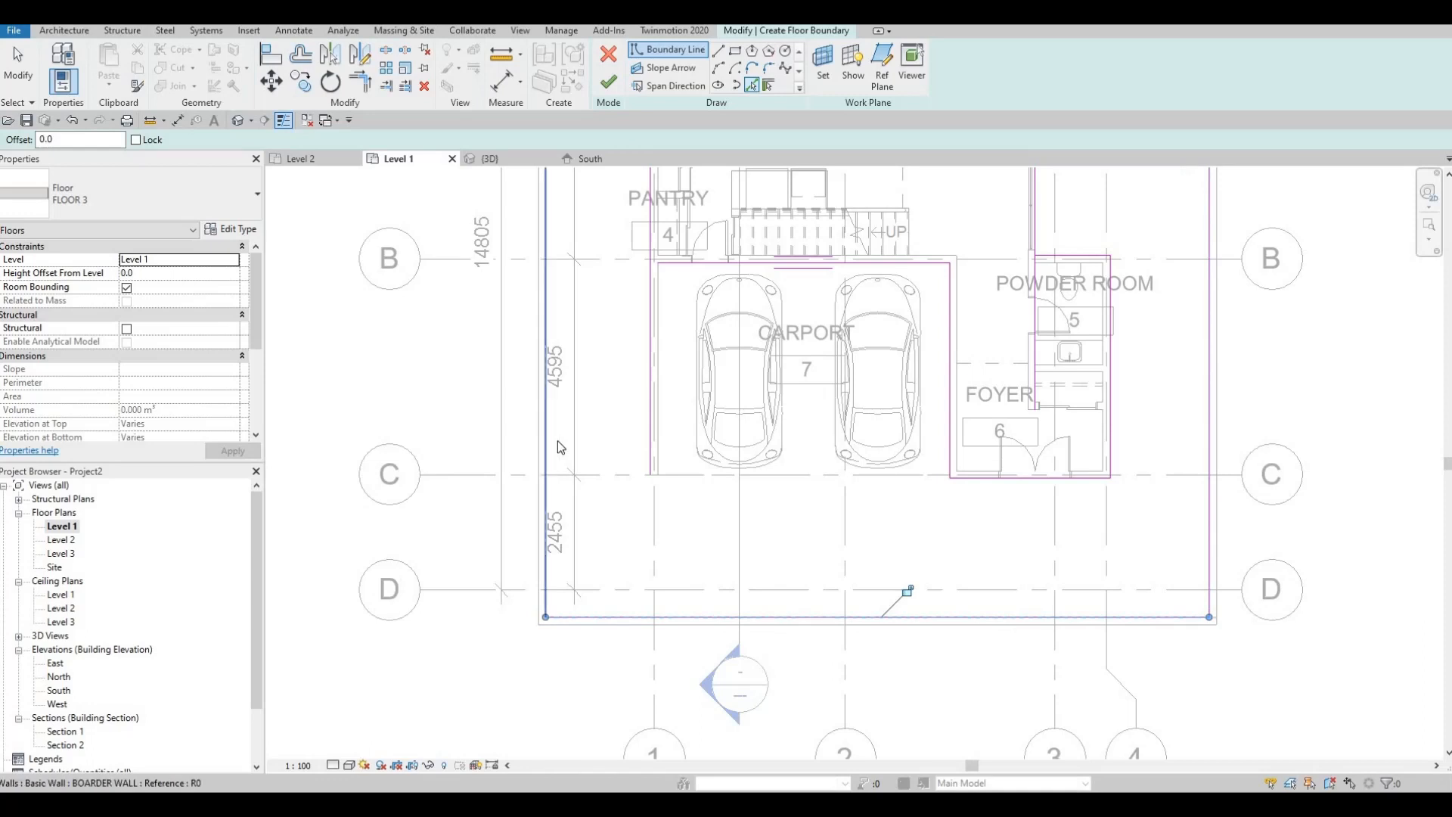
middle_click_drag(590, 430, 606, 758)
middle_click_drag(640, 369, 640, 427)
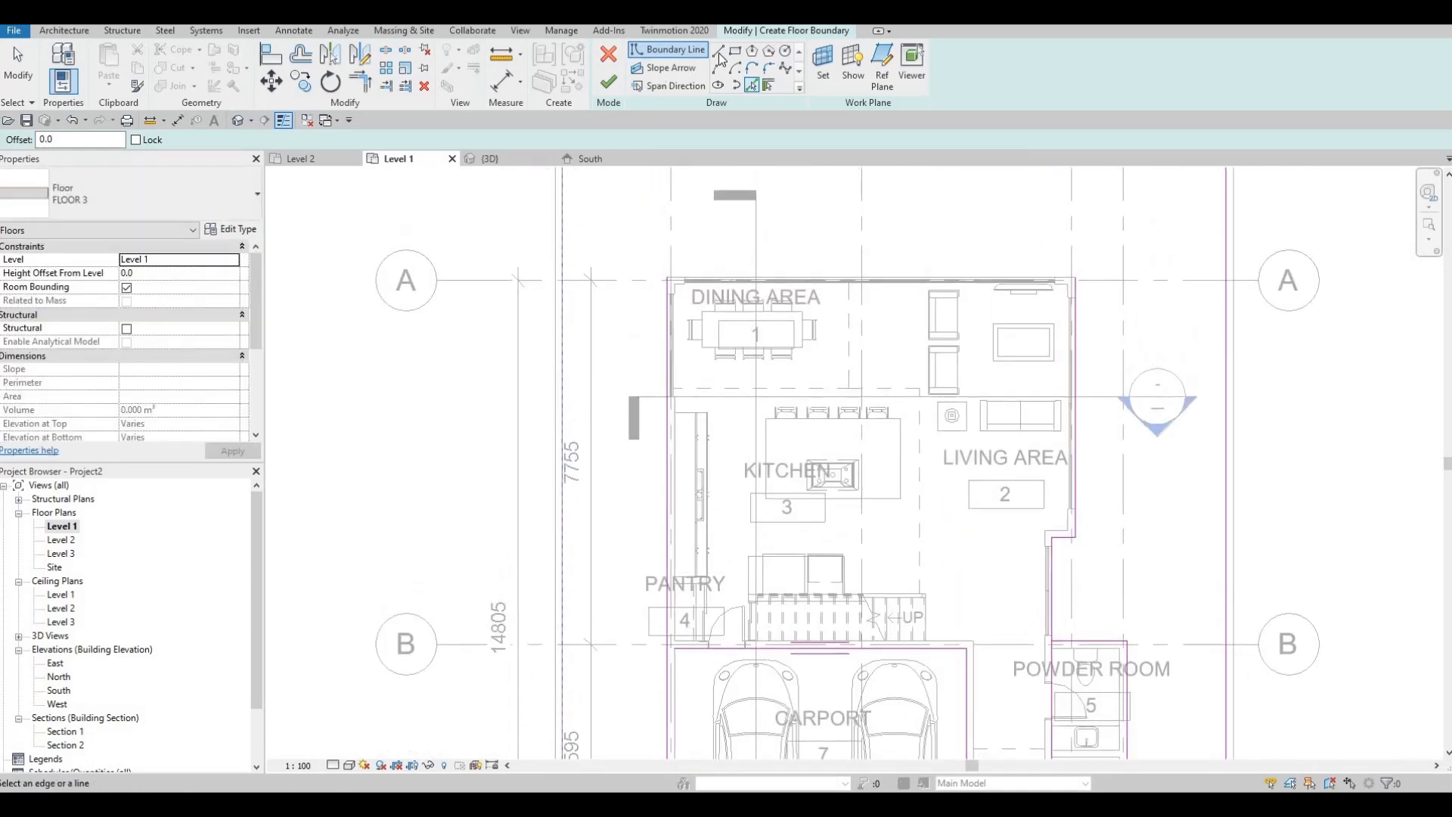
Draw two horizontal boundary lines, about 2240 mm and 3100 mm long, from the house corners near grid A to the side boundary walls
key("l")
key("i")
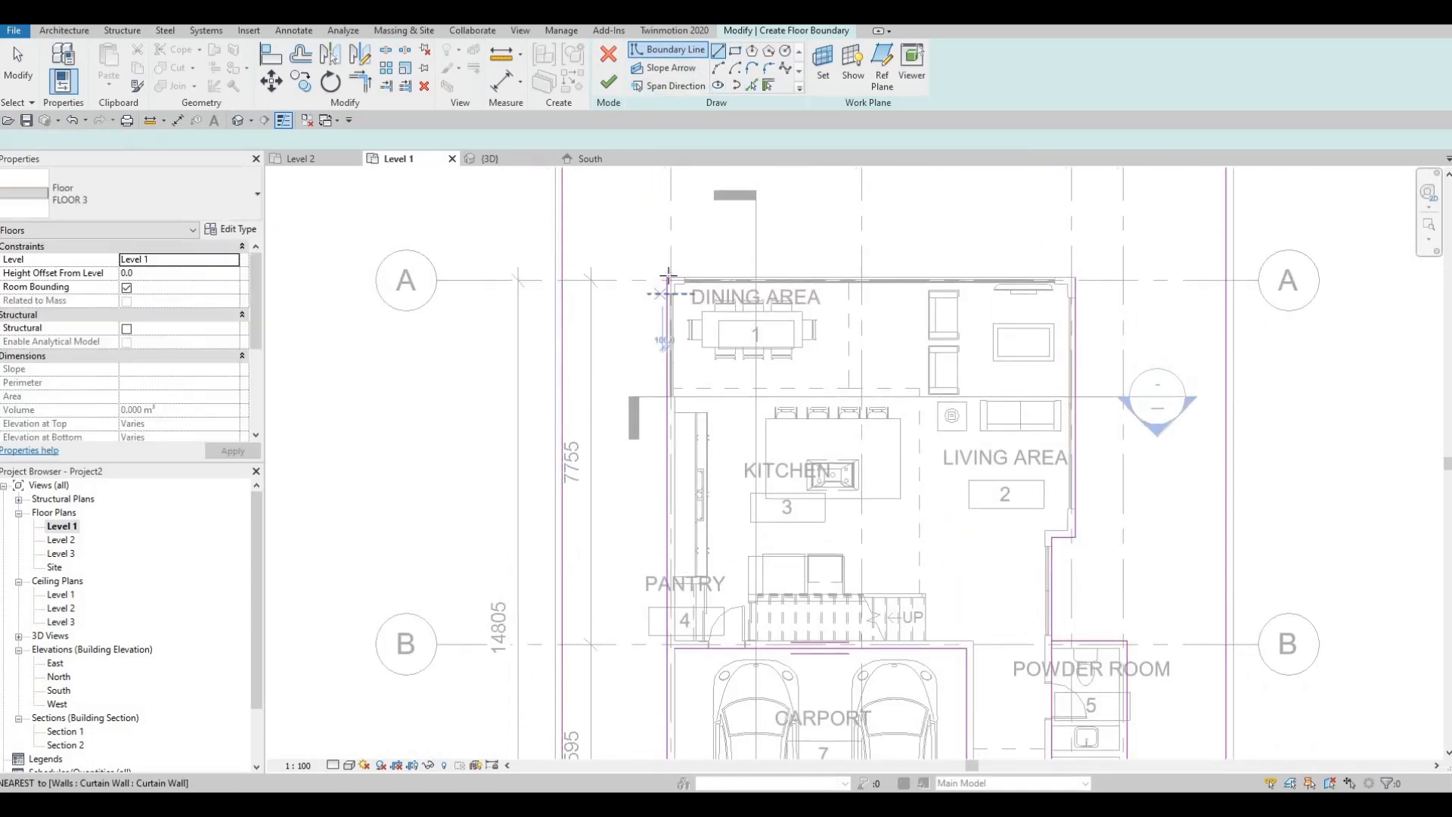
left_click(541, 277)
left_click(562, 279)
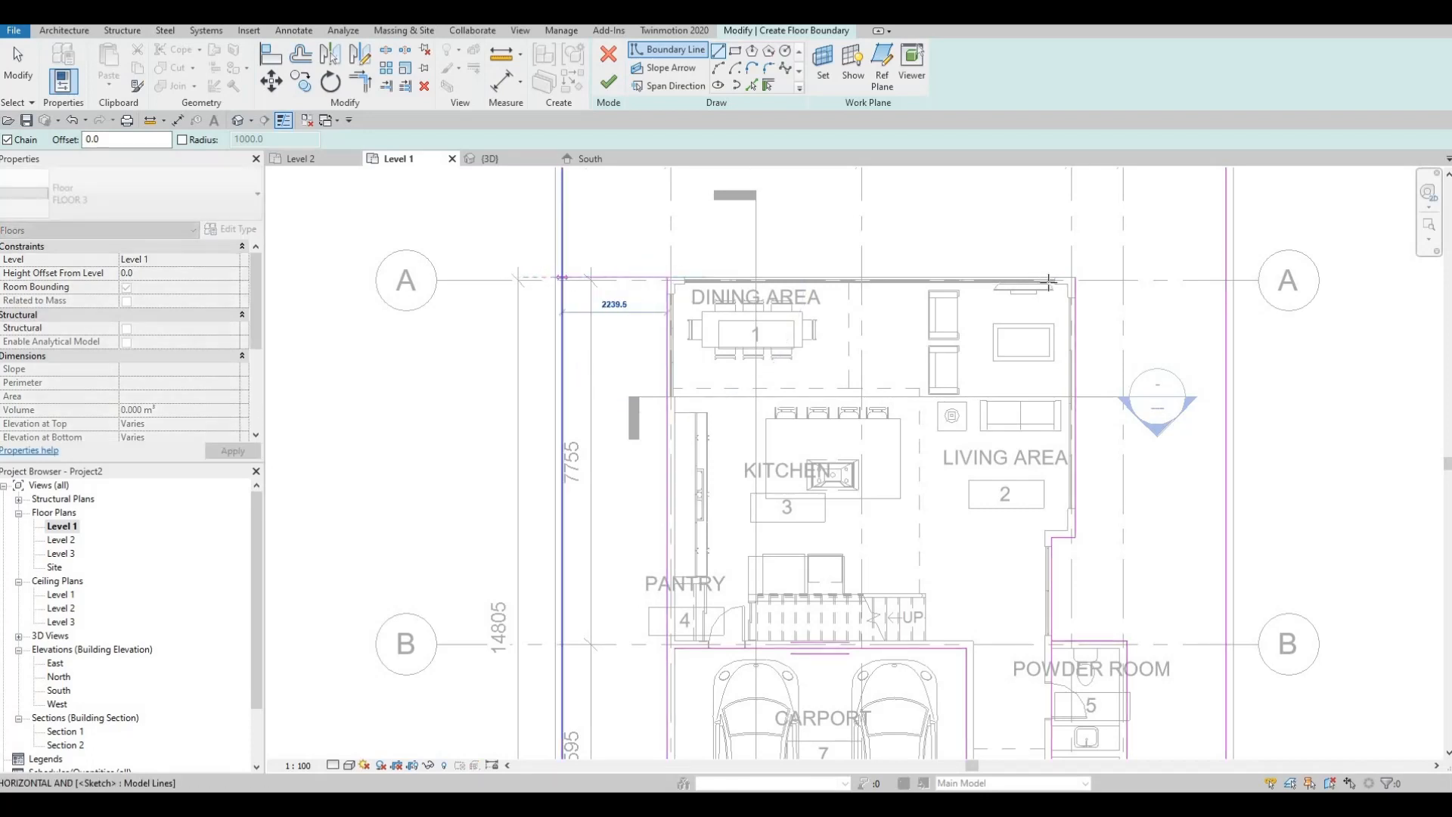
key("Escape")
left_click(1075, 278)
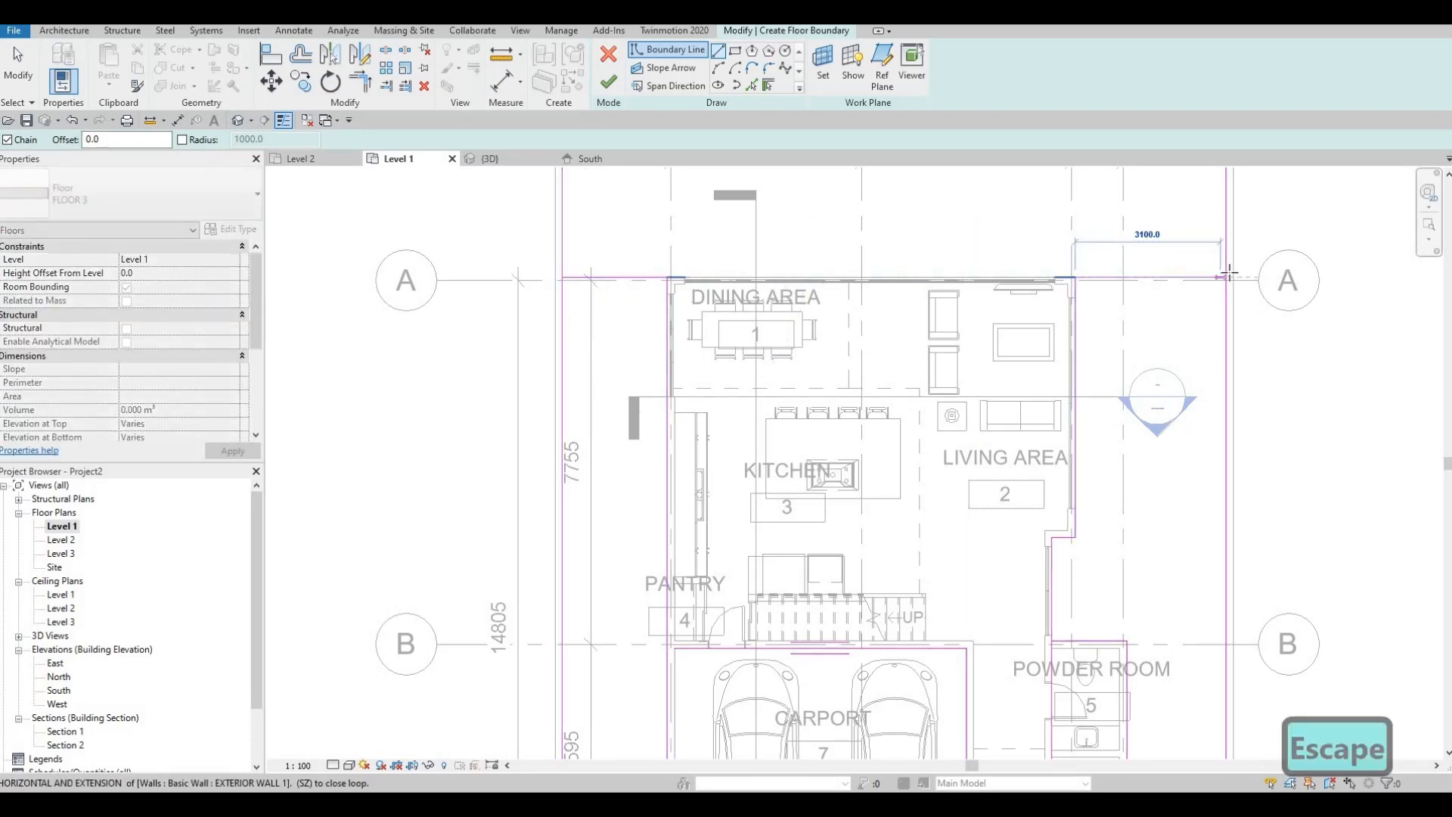
left_click(1226, 278)
key("Escape")
key("Escape")
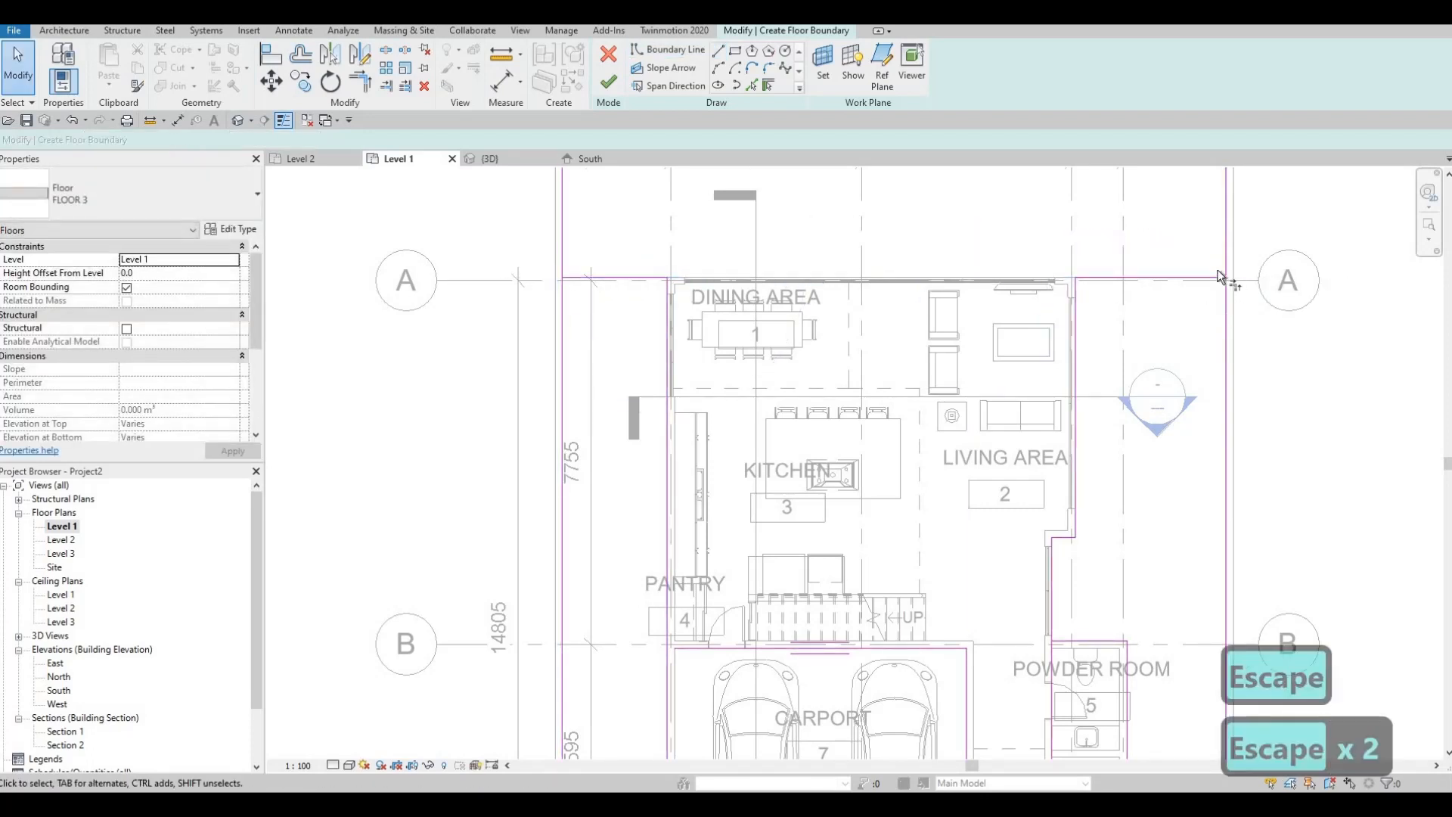
Trim the side boundary lines to corners with the two horizontal lines near grid A
key("t")
key("r")
left_click(1224, 304)
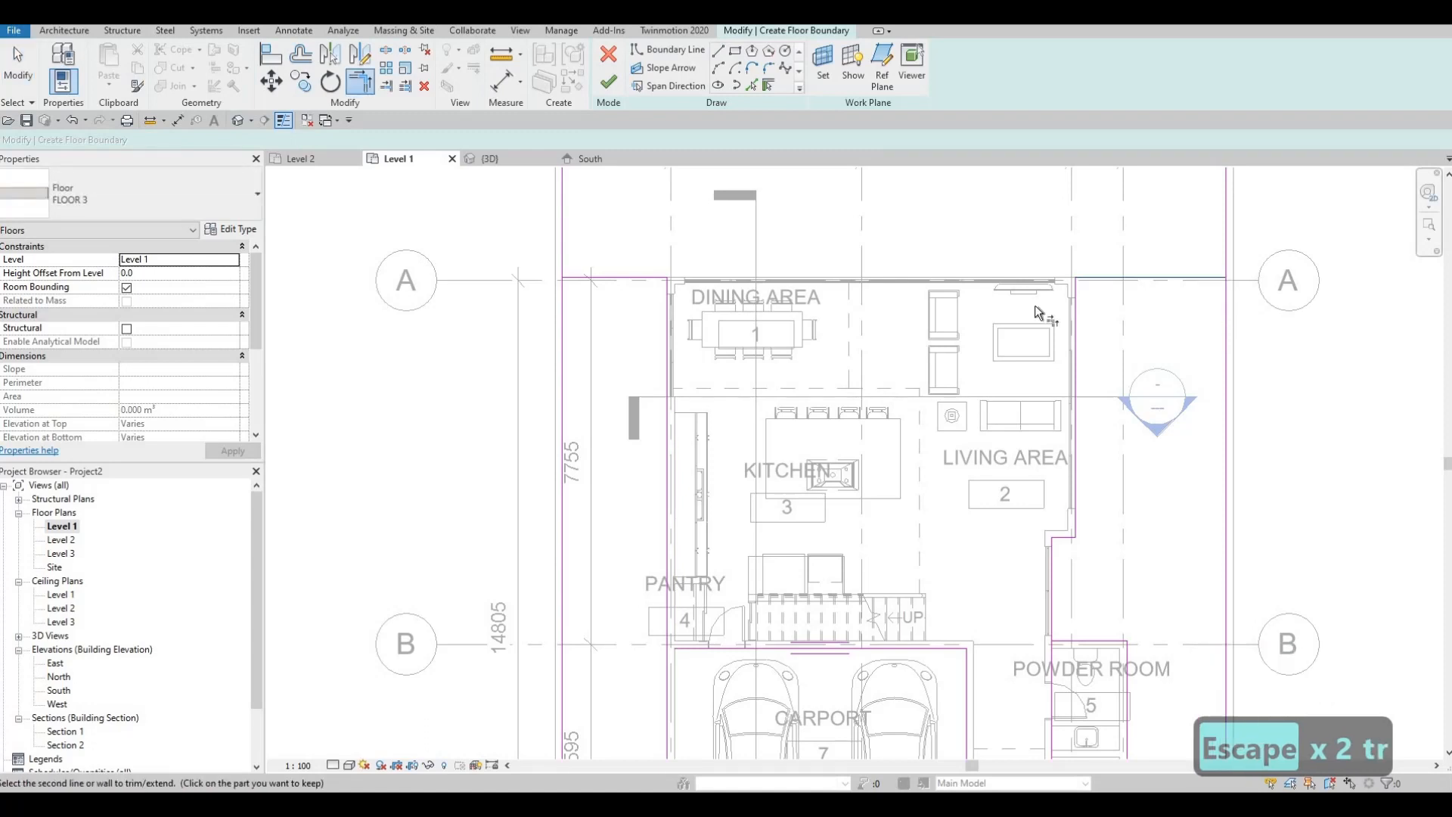
left_click(559, 299)
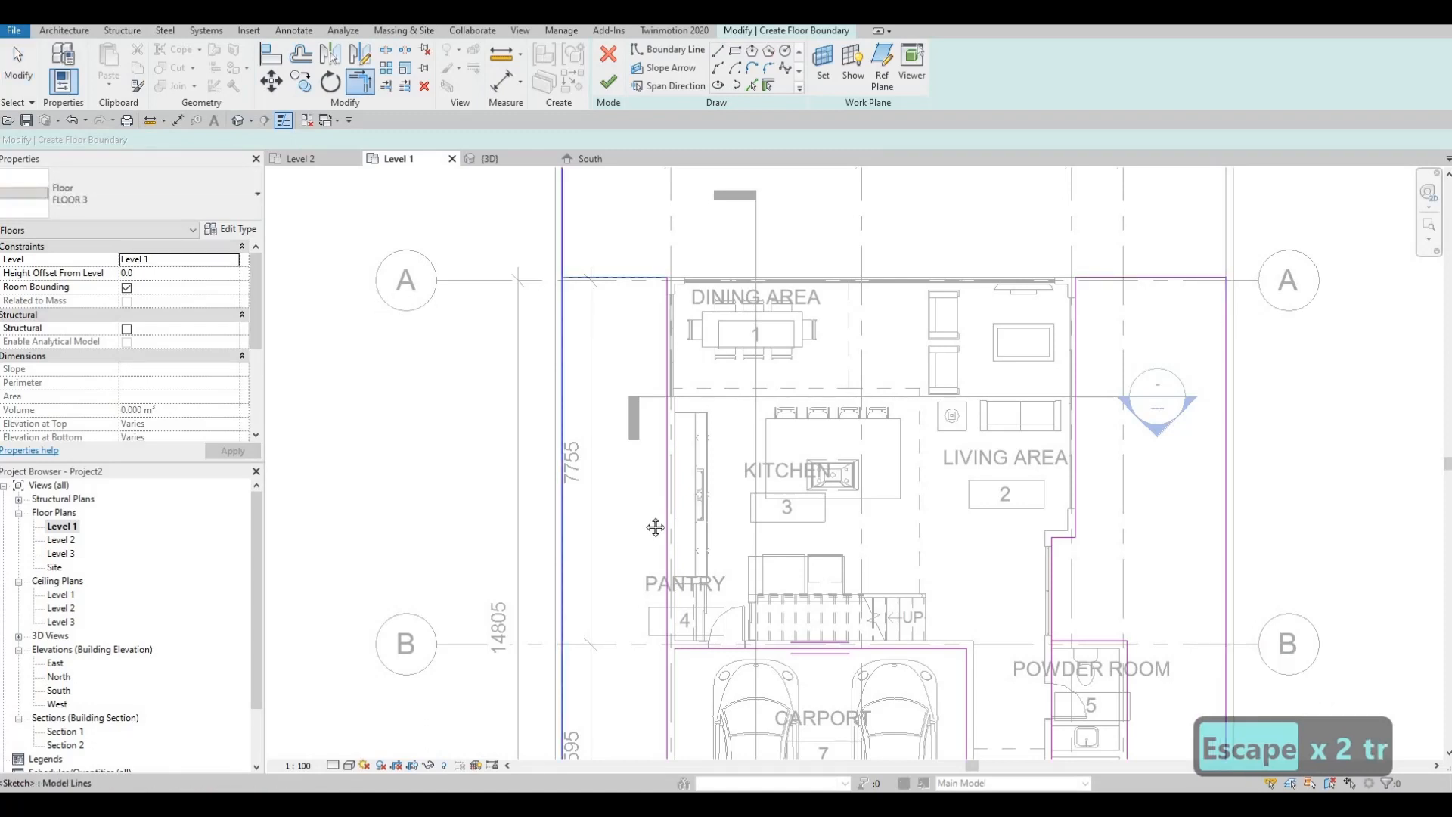
Trim the floor sketch into clean corners where the pantry-side wall meets the carport wall and at the powder room's upper corner
middle_click_drag(655, 525, 623, 66)
middle_click_drag(640, 191, 640, 297)
scroll(641, 296, "down", 1)
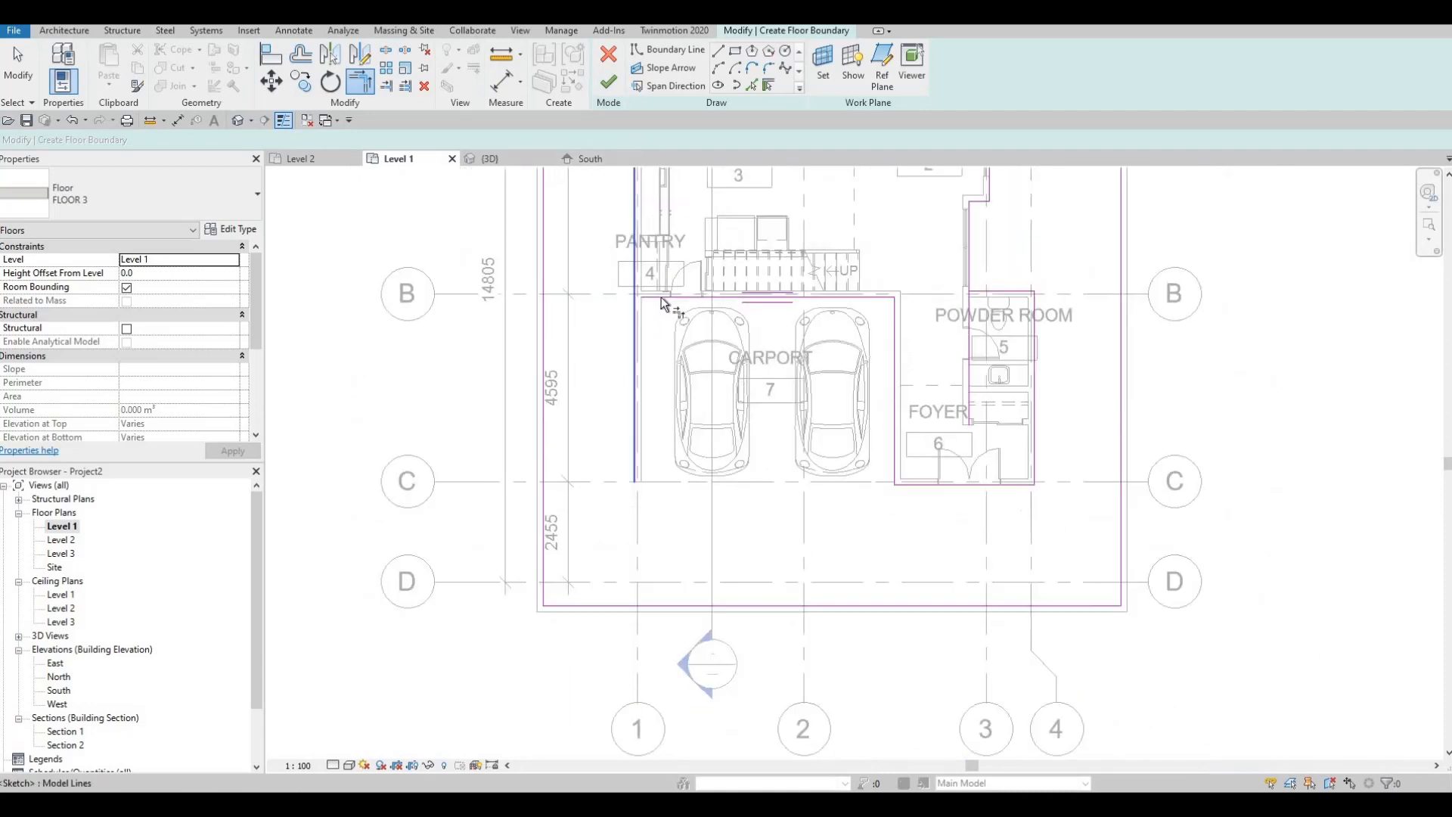
scroll(645, 295, "up", 2)
left_click(662, 300)
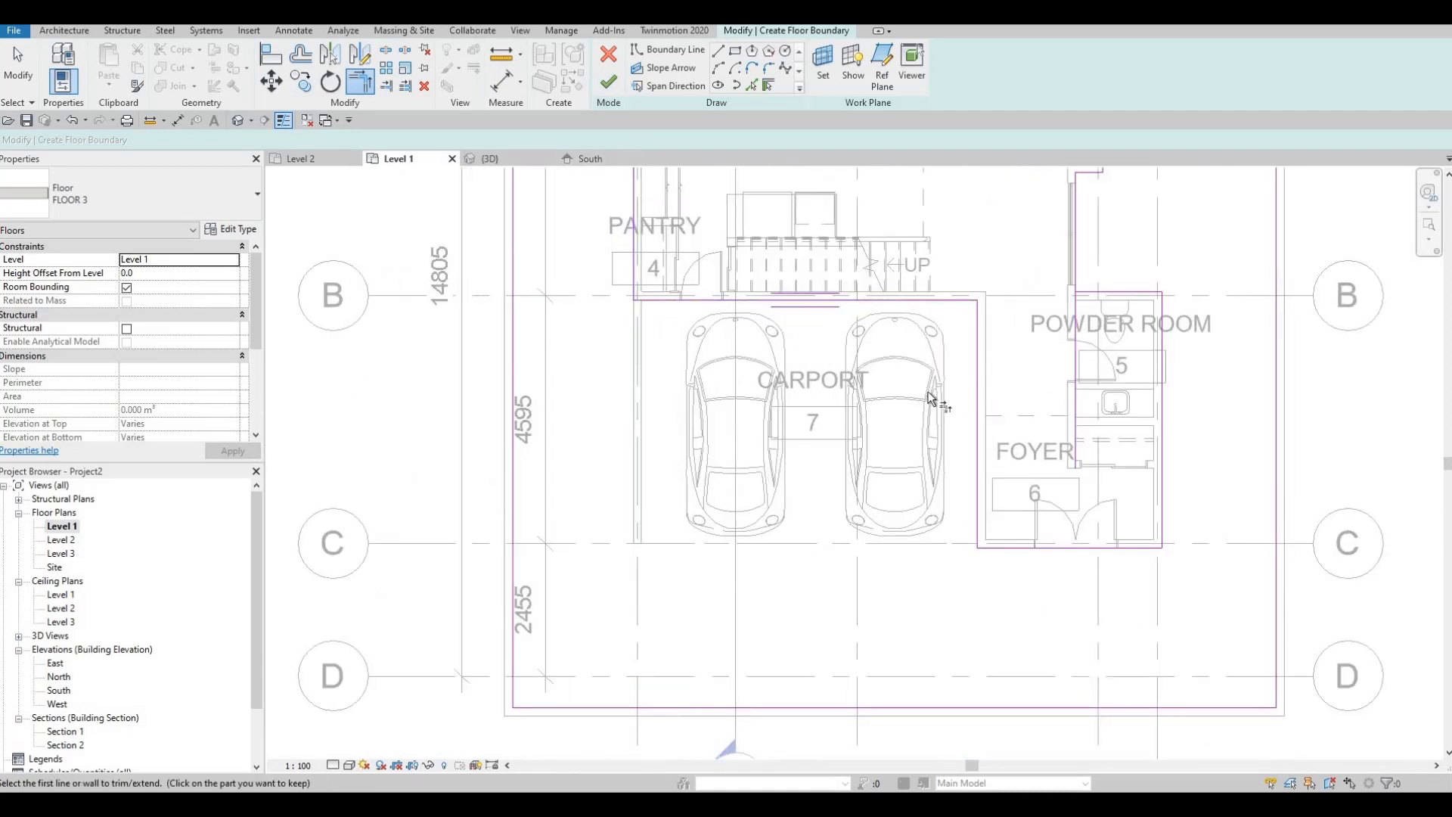
middle_click_drag(971, 424, 922, 442)
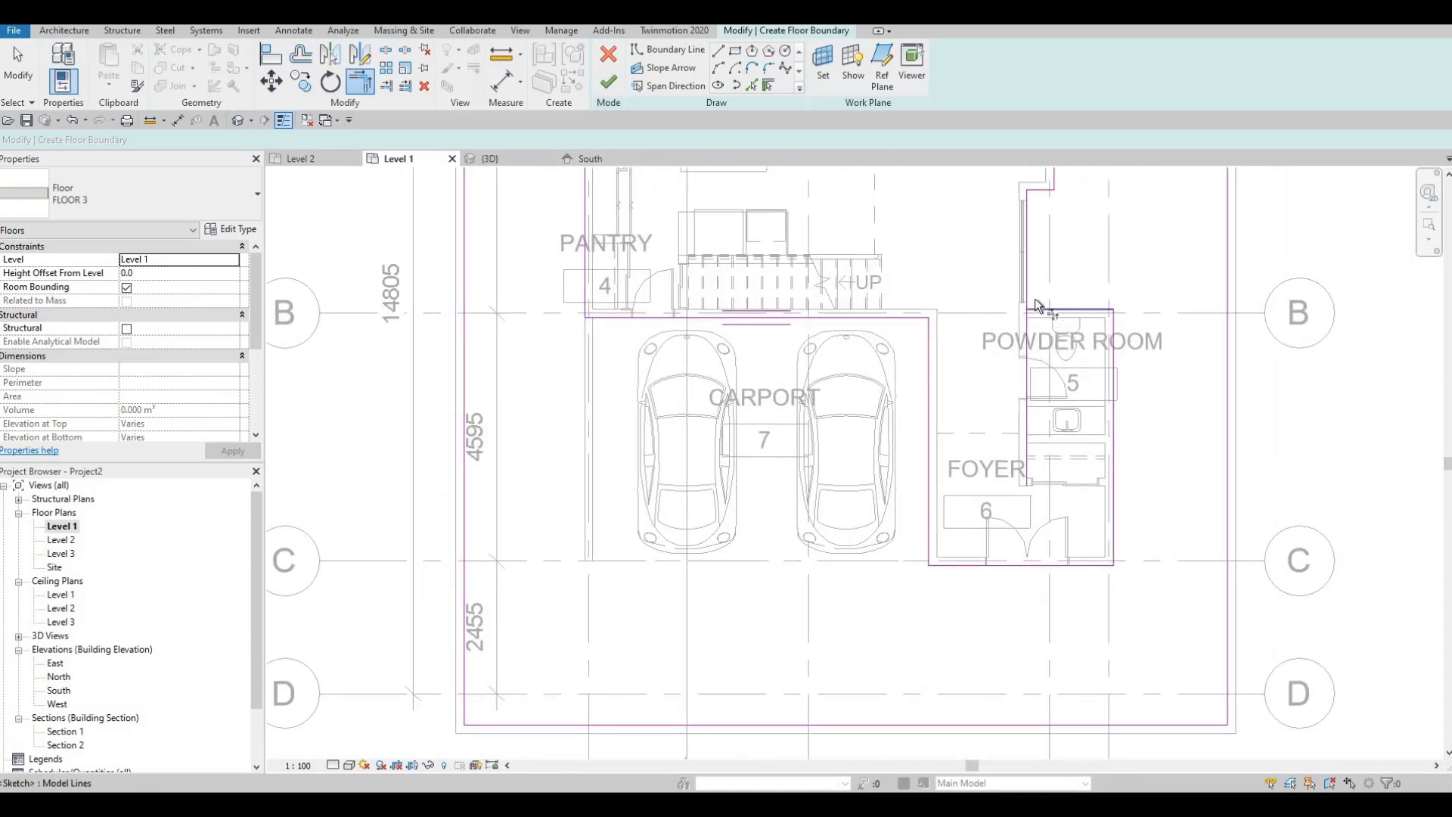
left_click(1027, 292)
left_click(1037, 196)
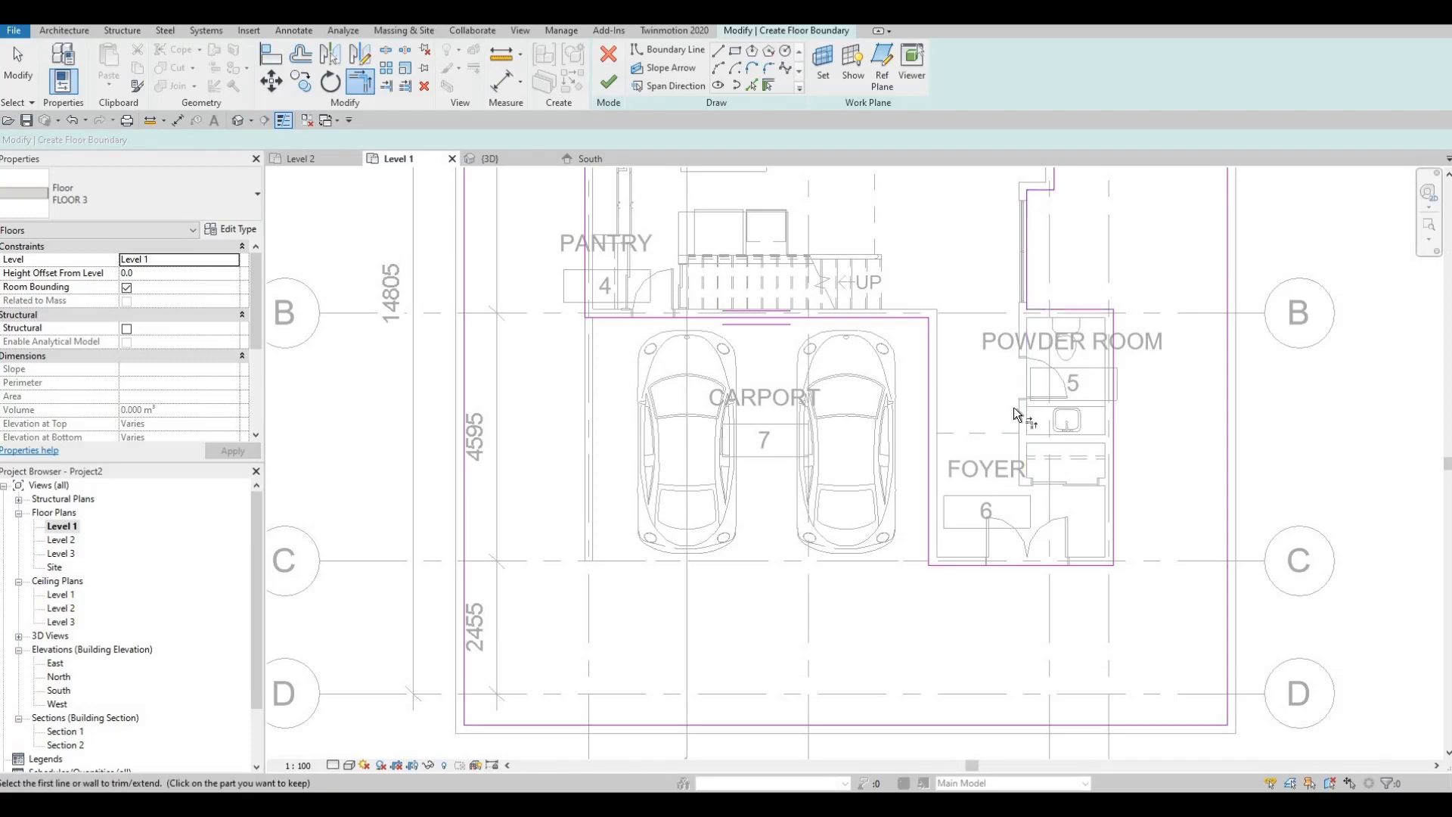
Finish the floor boundary sketch to create the FLOOR 3 slab around the house
middle_click_drag(1120, 283, 1074, 433)
scroll(1099, 466, "down", 5)
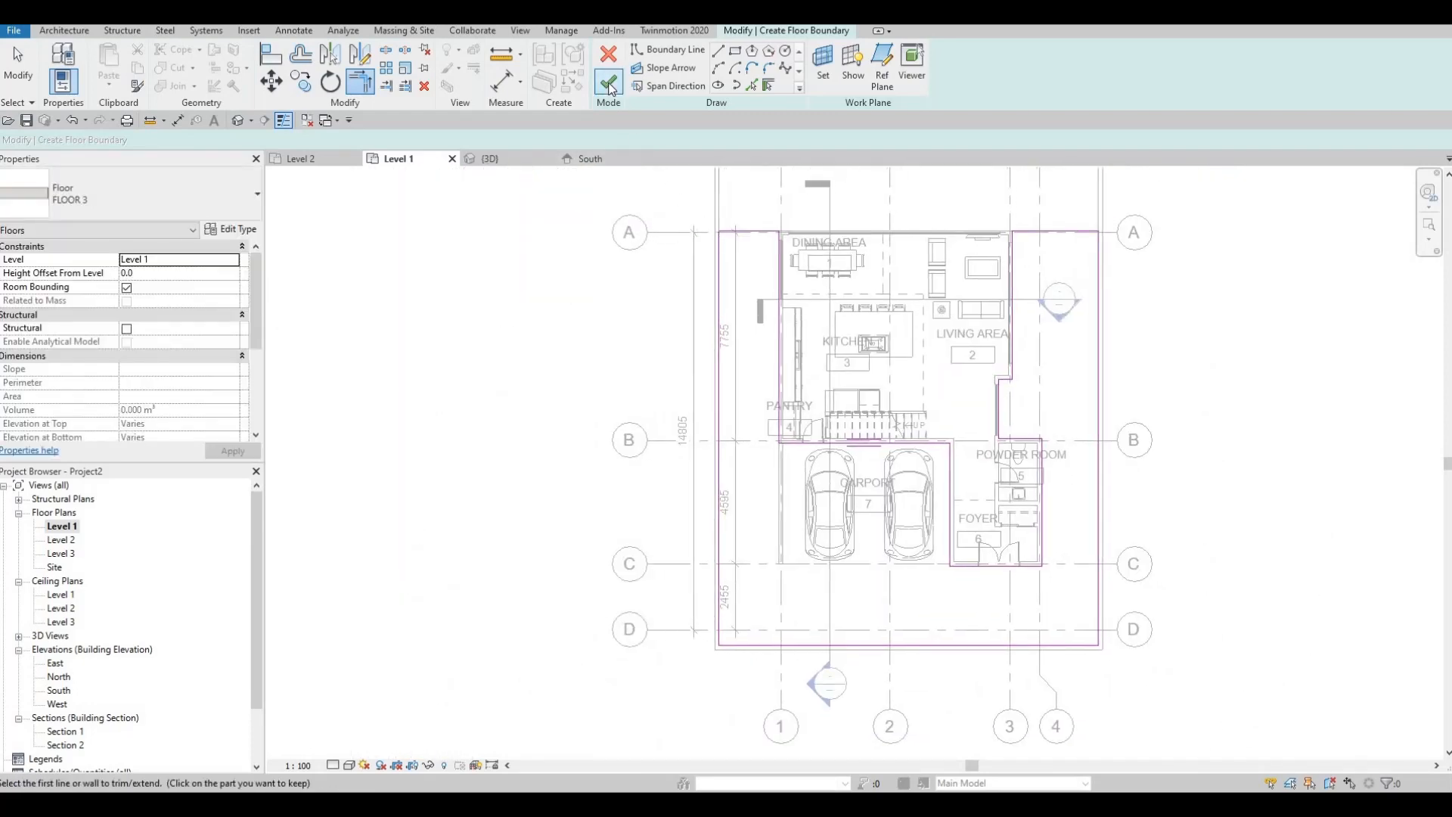
left_click(610, 85)
key("Escape")
key("Escape")
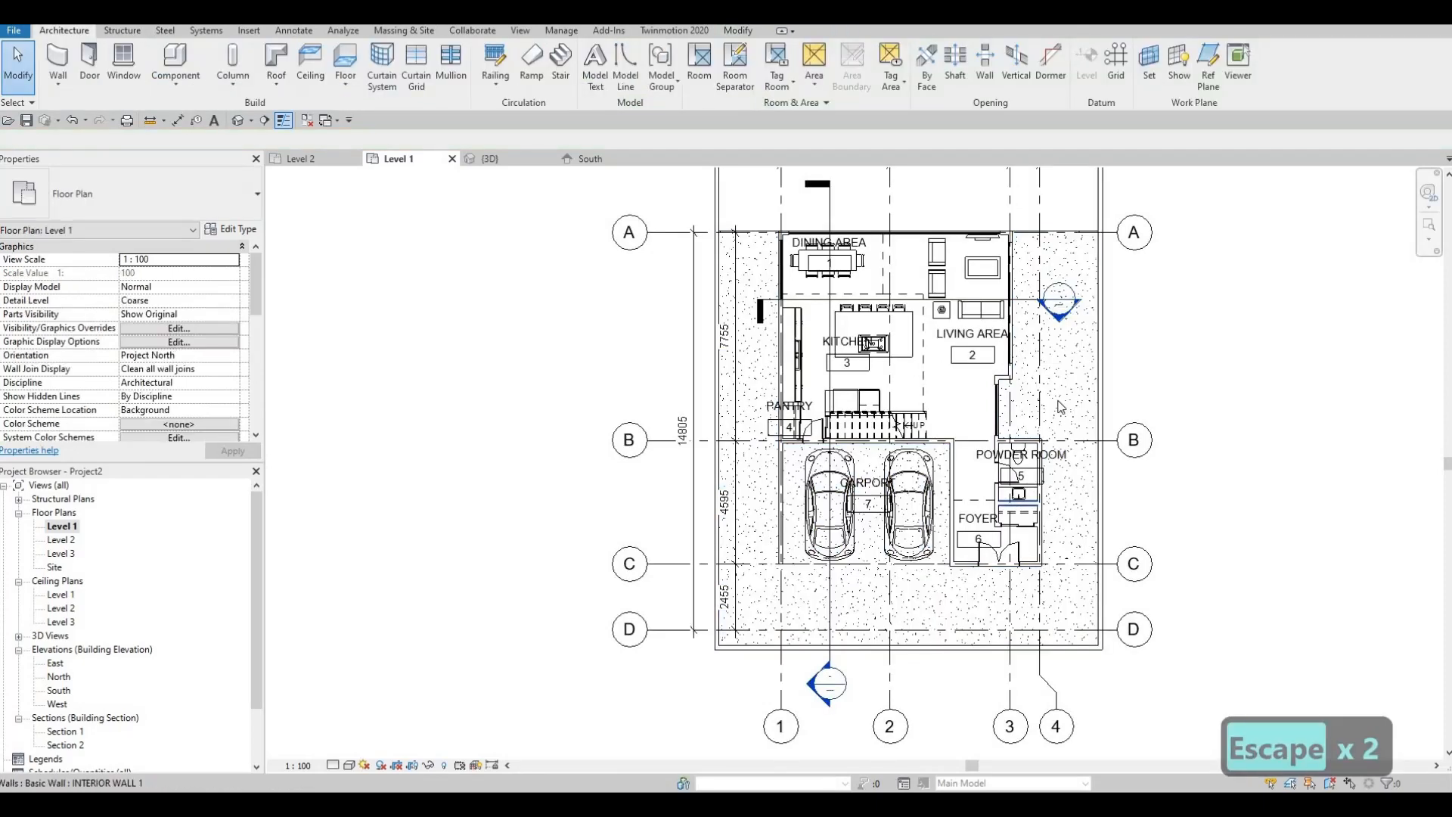
Start a new floor and duplicate the FLOOR 3 type as FLOOR 4
middle_click_drag(1060, 406, 1018, 531)
scroll(920, 286, "up", 2)
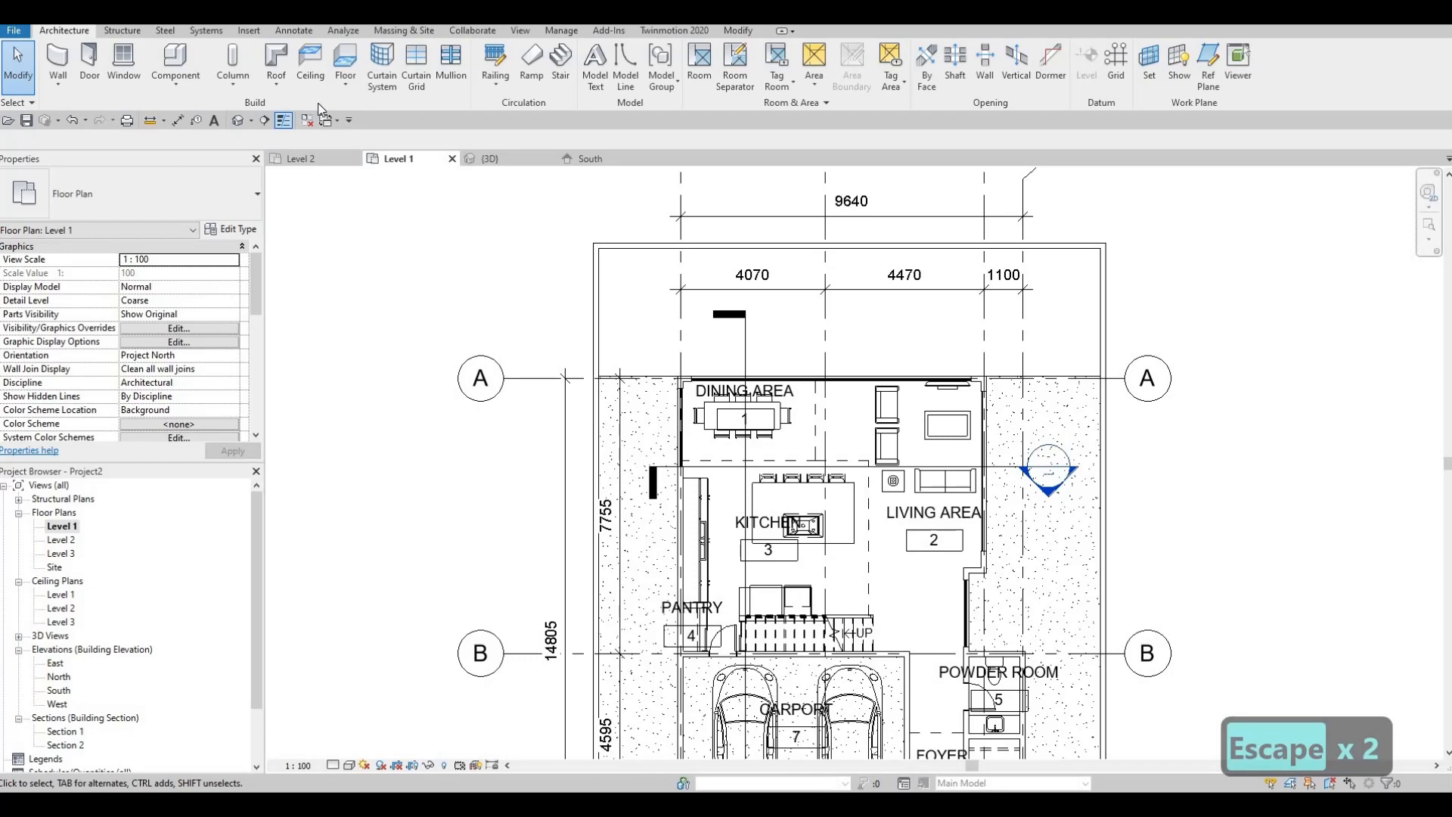
left_click(342, 61)
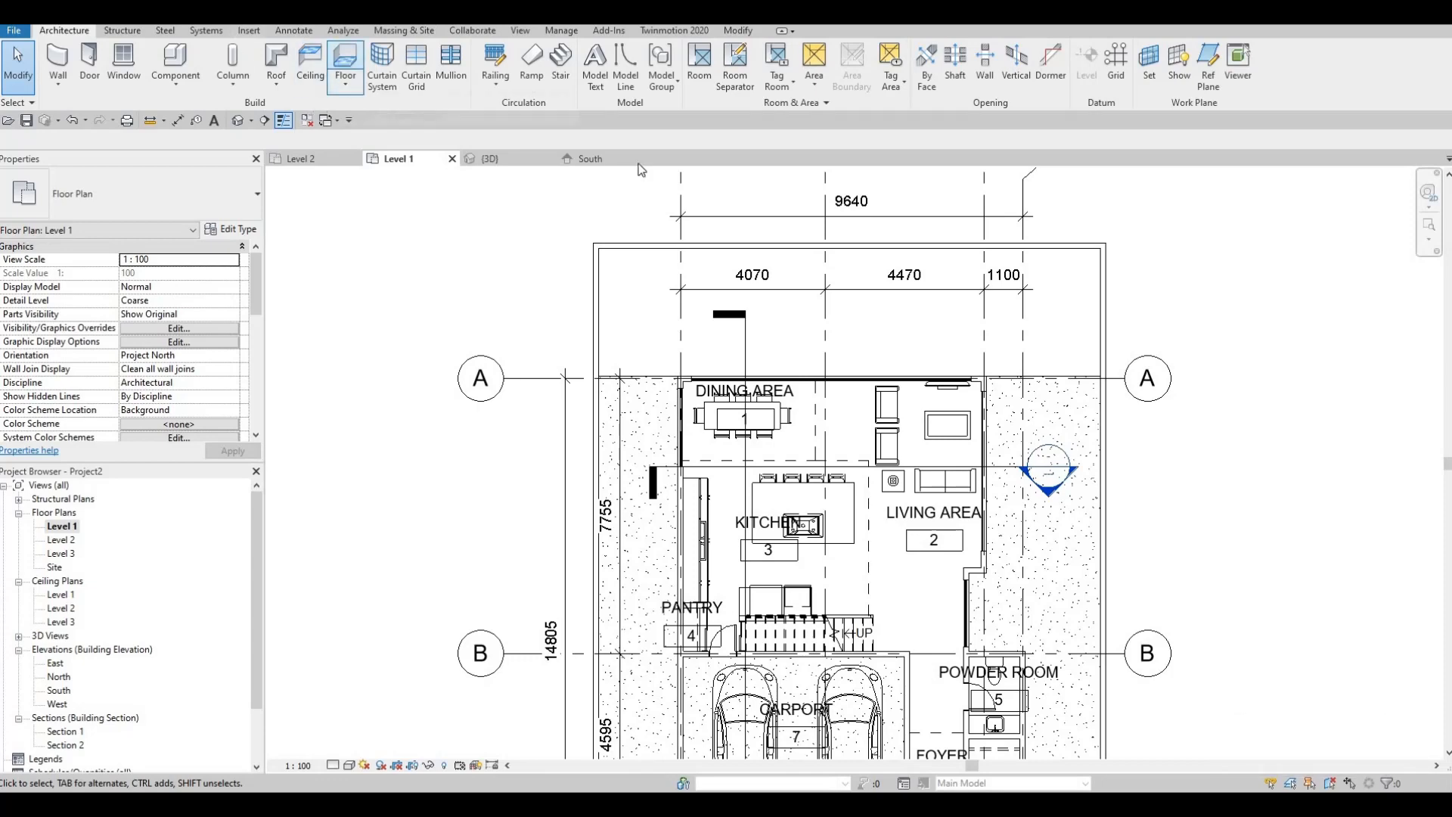
left_click(231, 228)
left_click(975, 159)
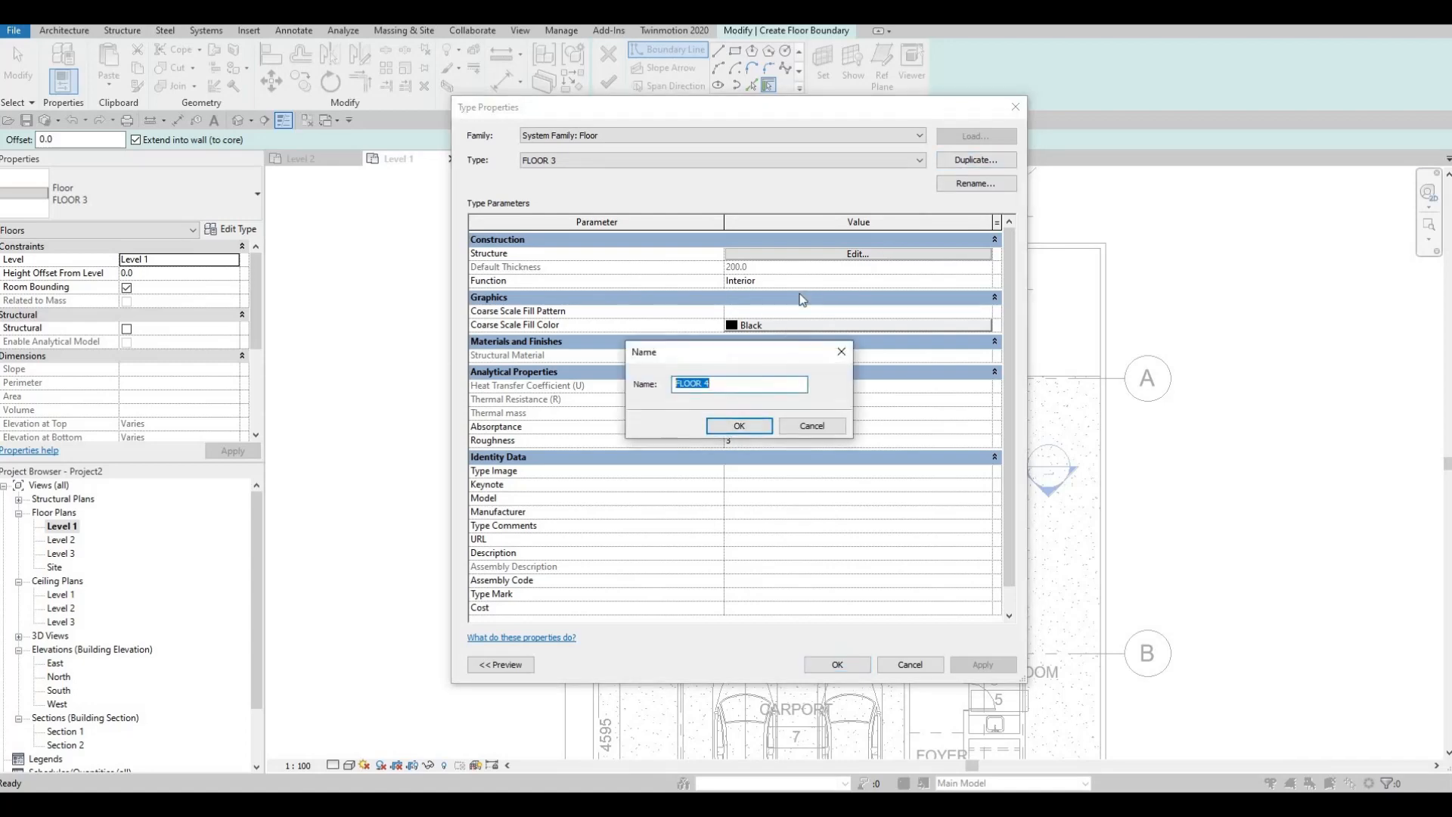
left_click(726, 426)
Set the material of FLOOR 4's structure layer to Grass
left_click(809, 254)
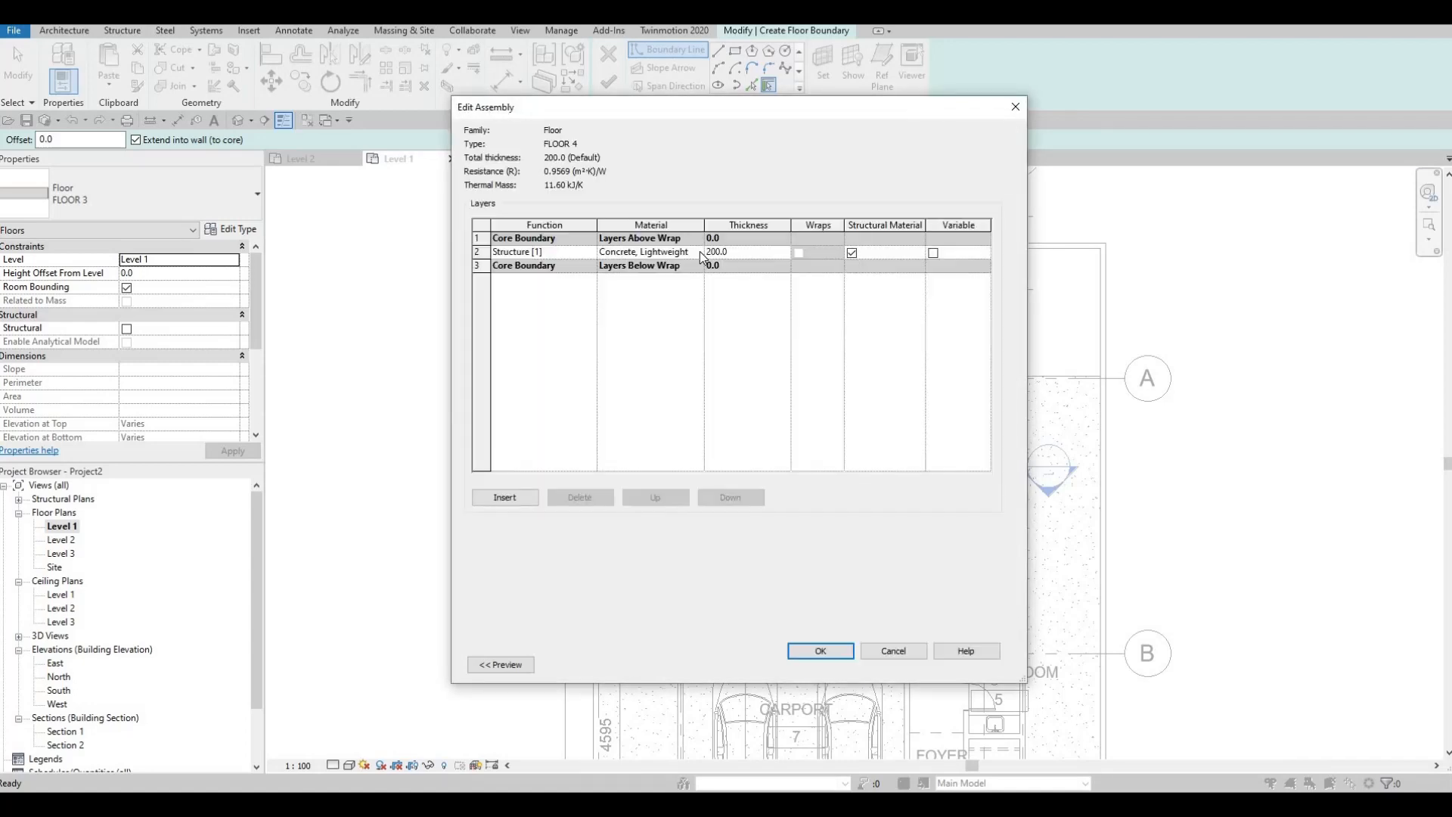
left_click(697, 252)
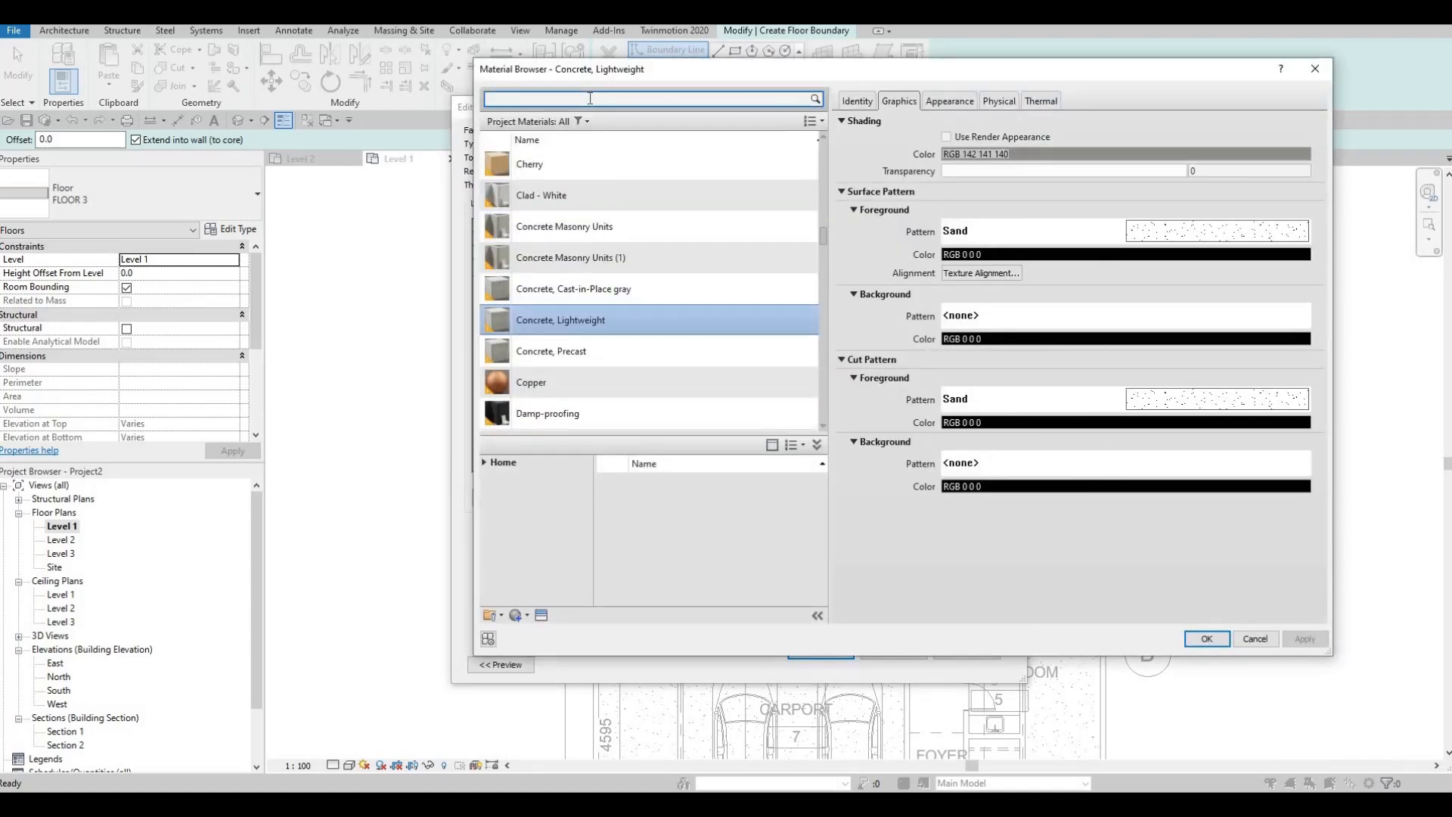
type("GRE")
key("BackSpace")
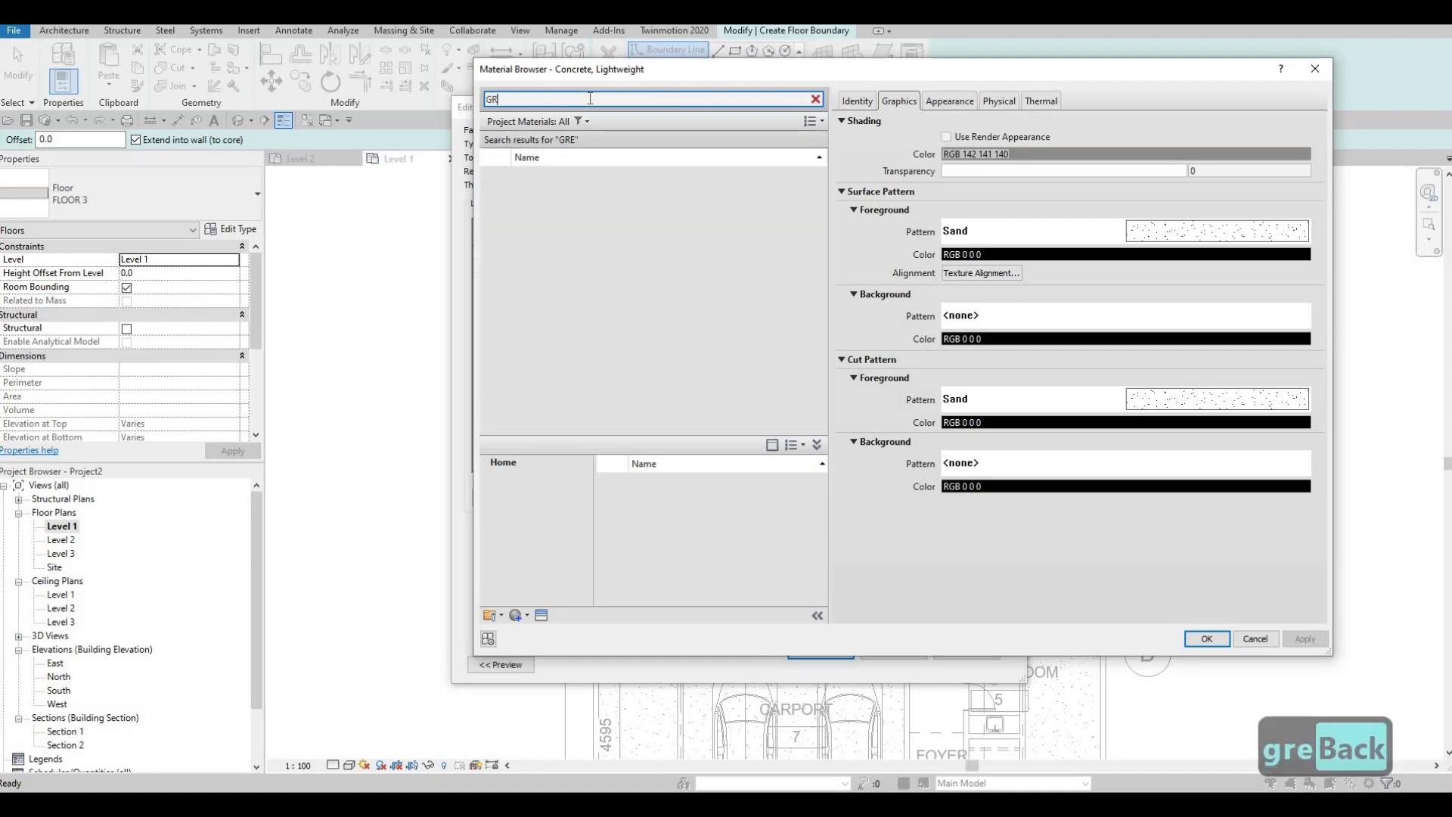
type("ASS")
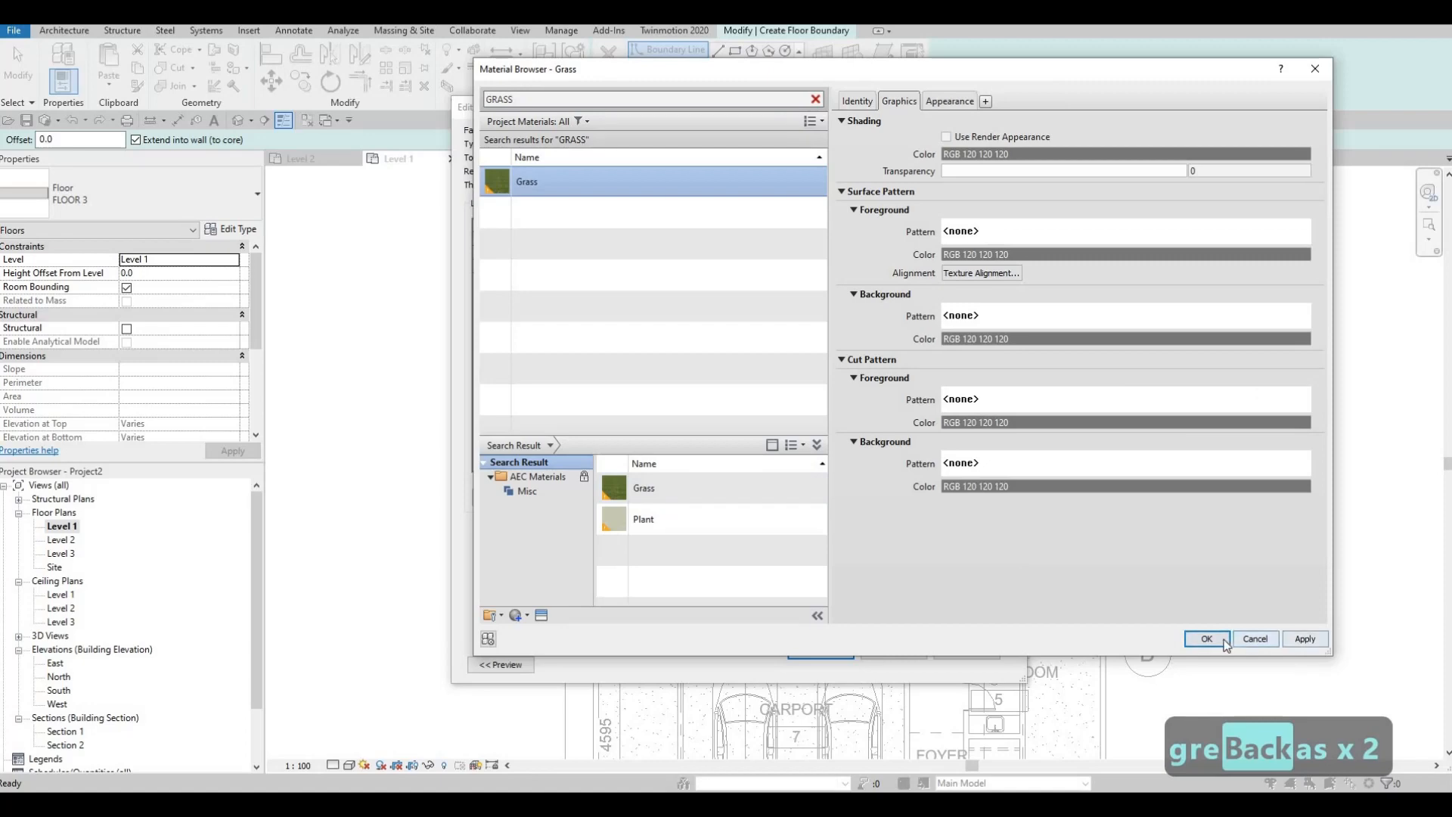
left_click(1191, 638)
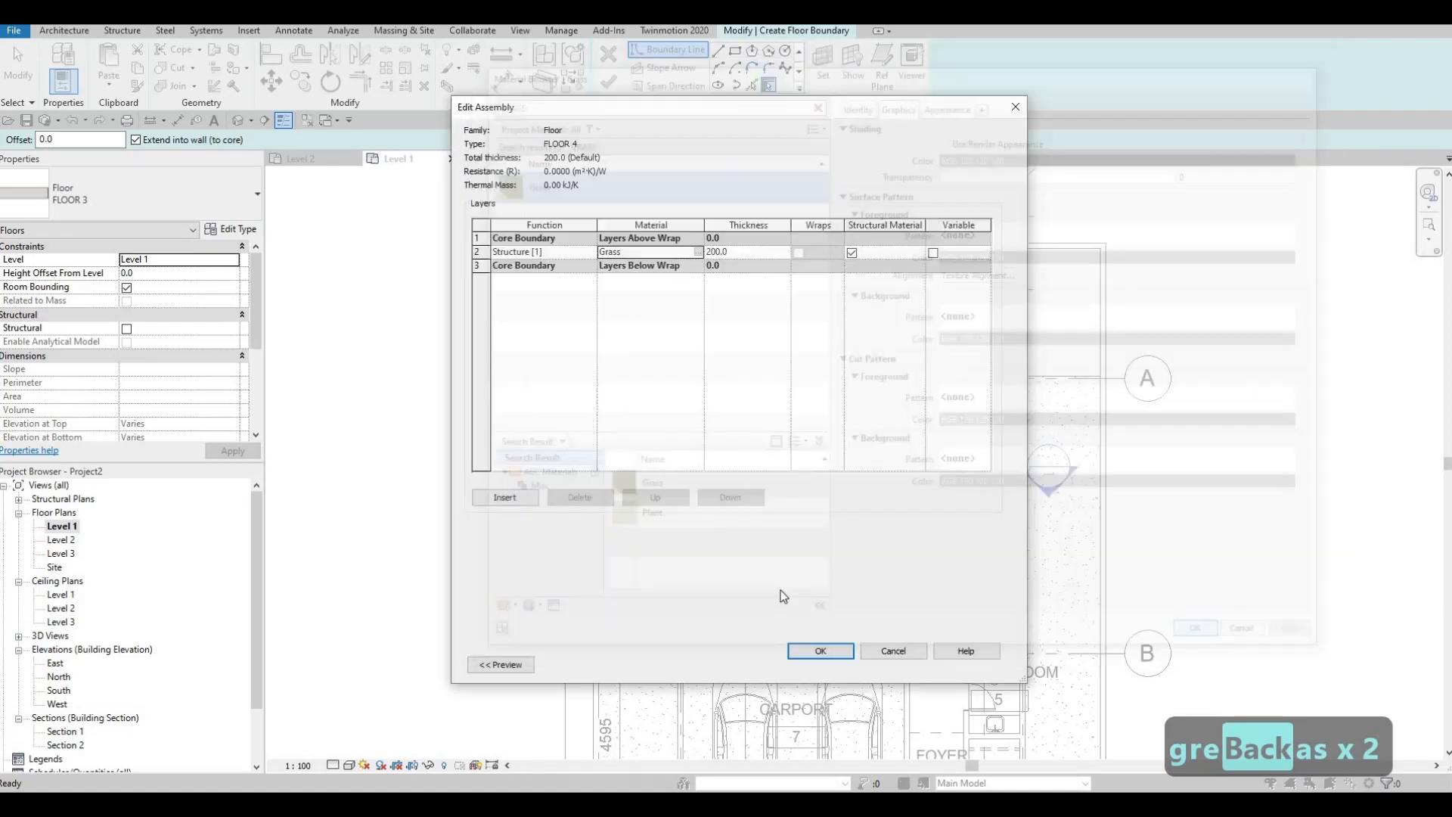
left_click(824, 650)
left_click(827, 664)
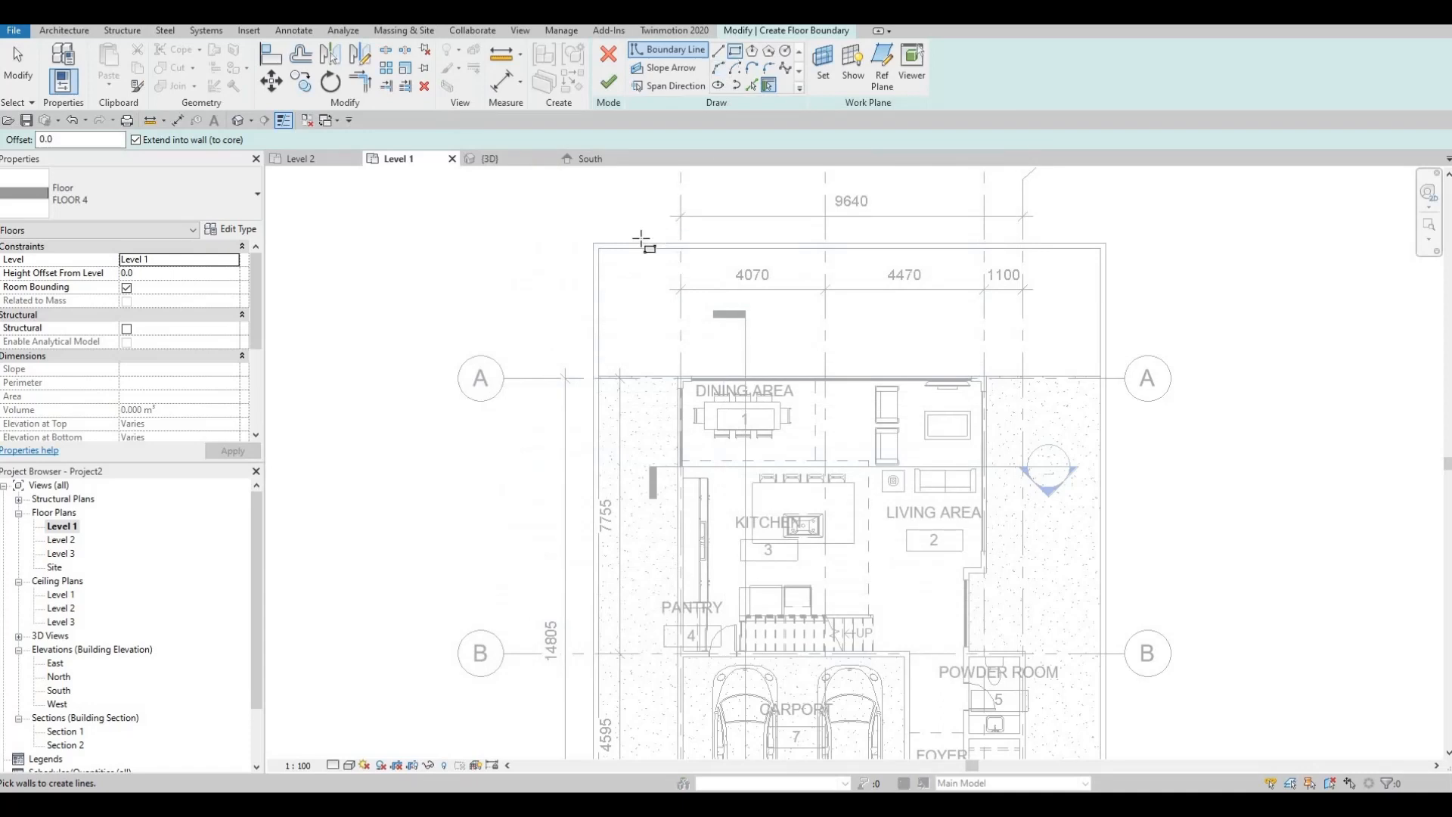
Create a rectangular FLOOR 4, about 14150 by 3586 mm, between the inner faces of the rear and side boundary walls and grid A
left_click(599, 248)
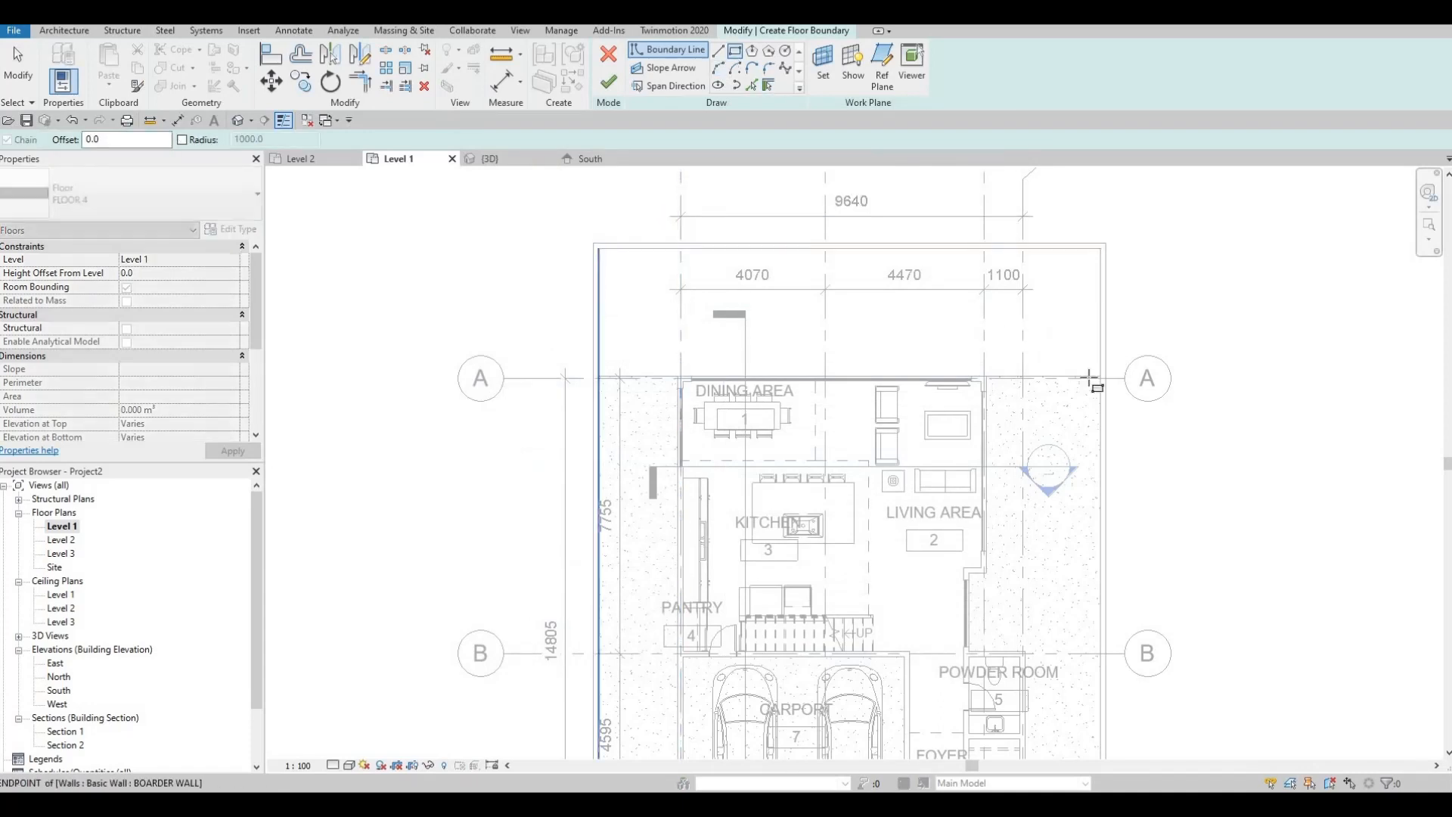
scroll(1089, 378, "up", 4)
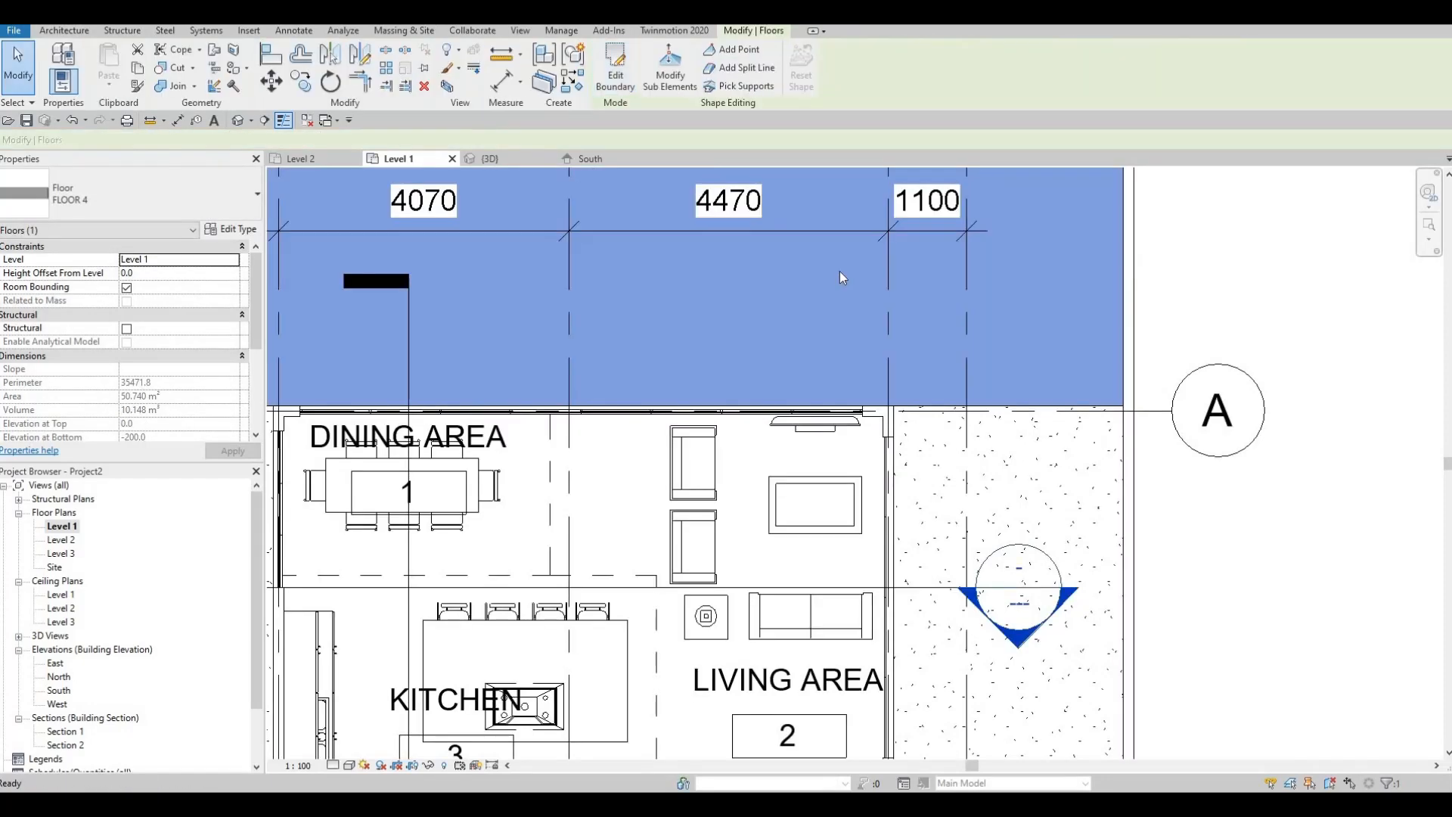
scroll(839, 270, "down", 5)
key("Escape")
scroll(824, 493, "down", 2)
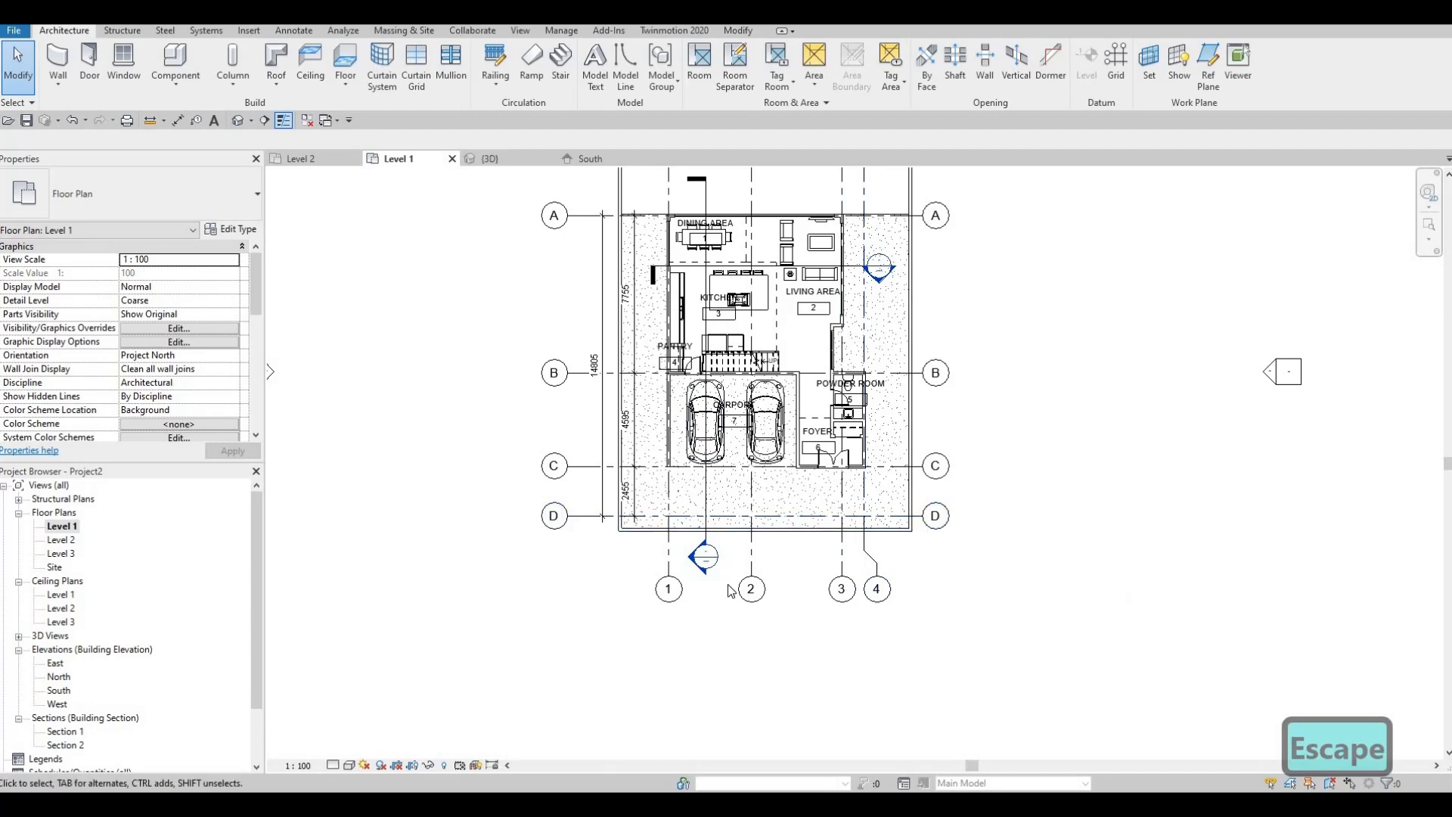
scroll(801, 540, "down", 2)
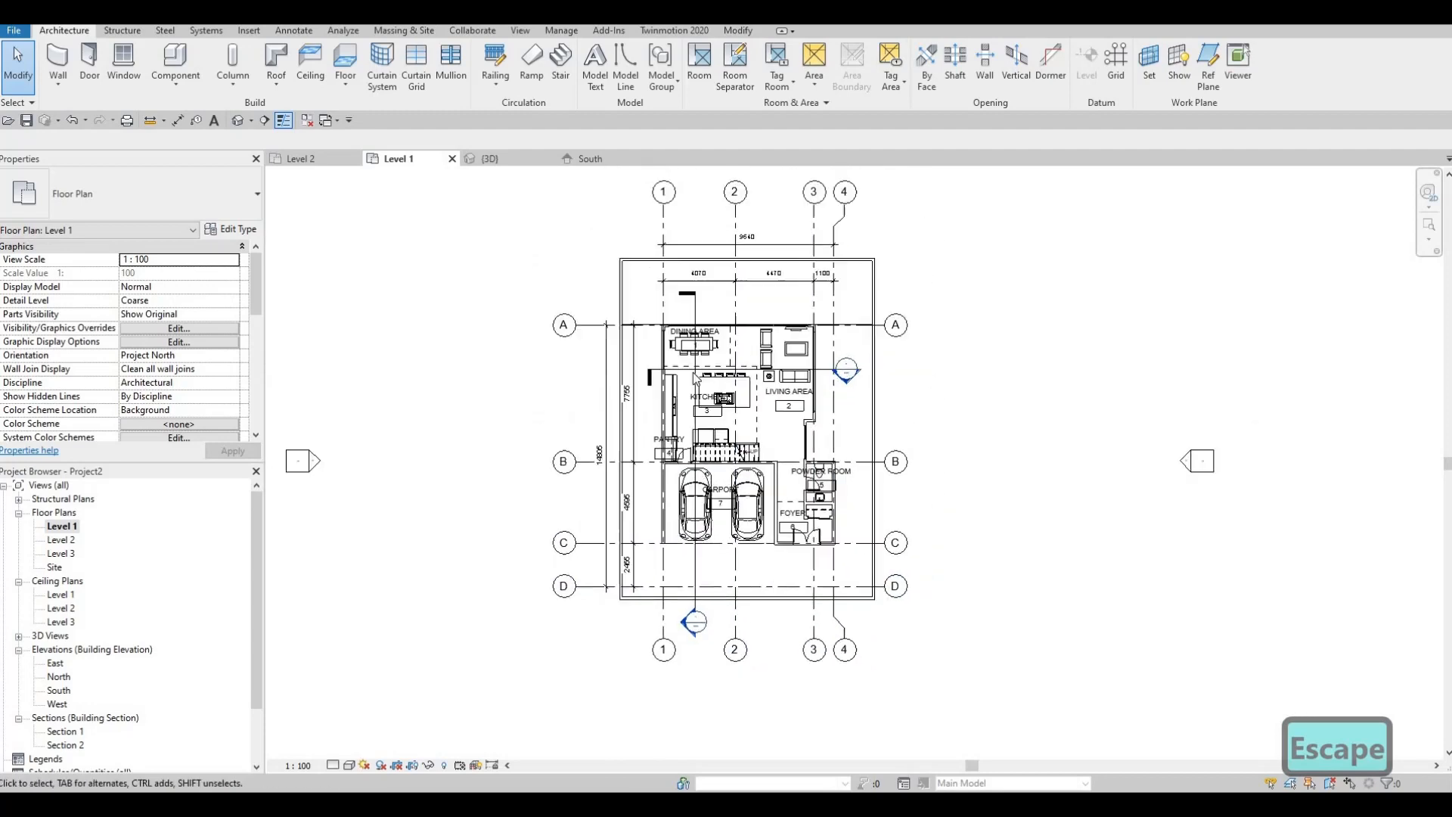
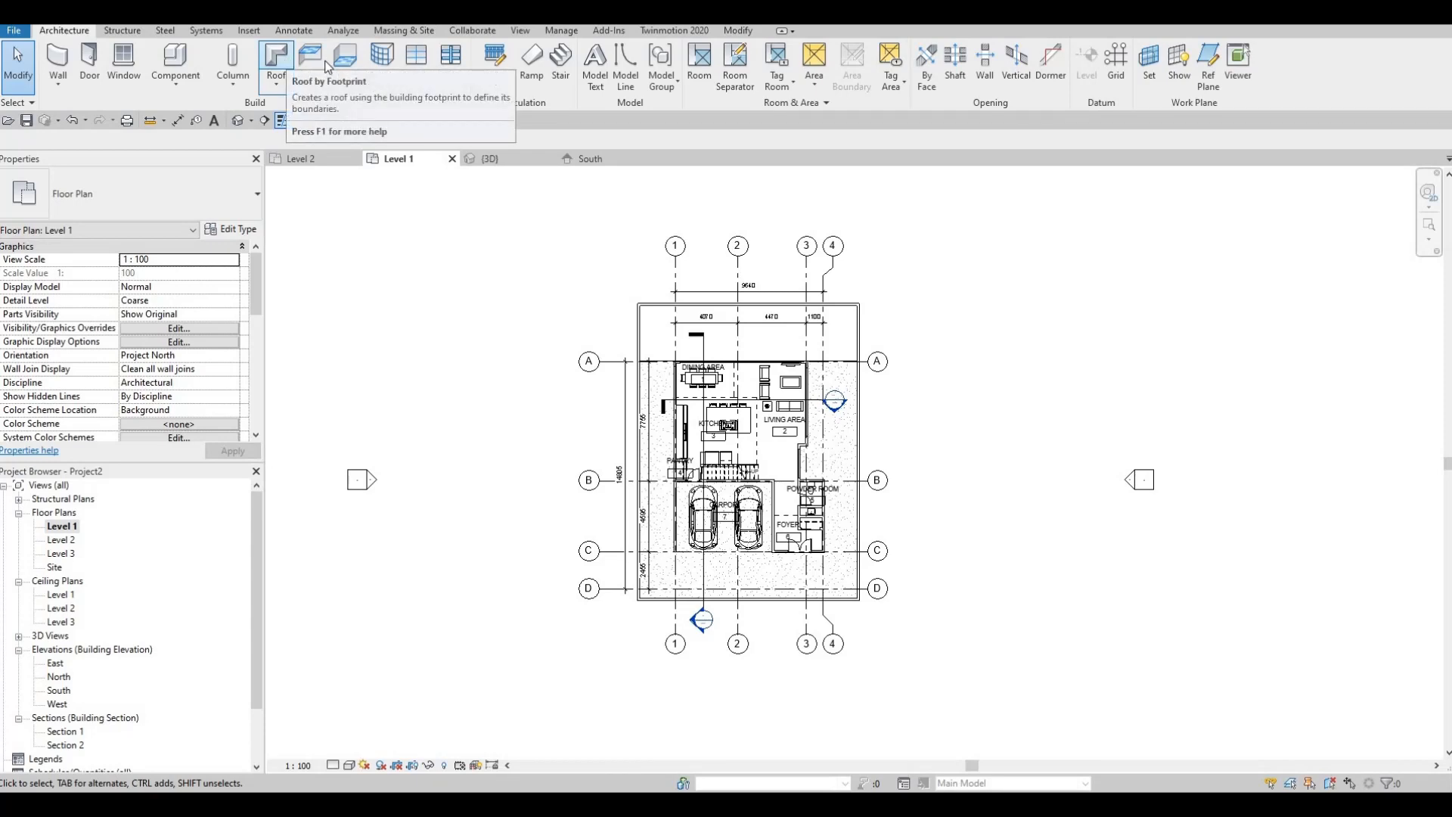
left_click(353, 63)
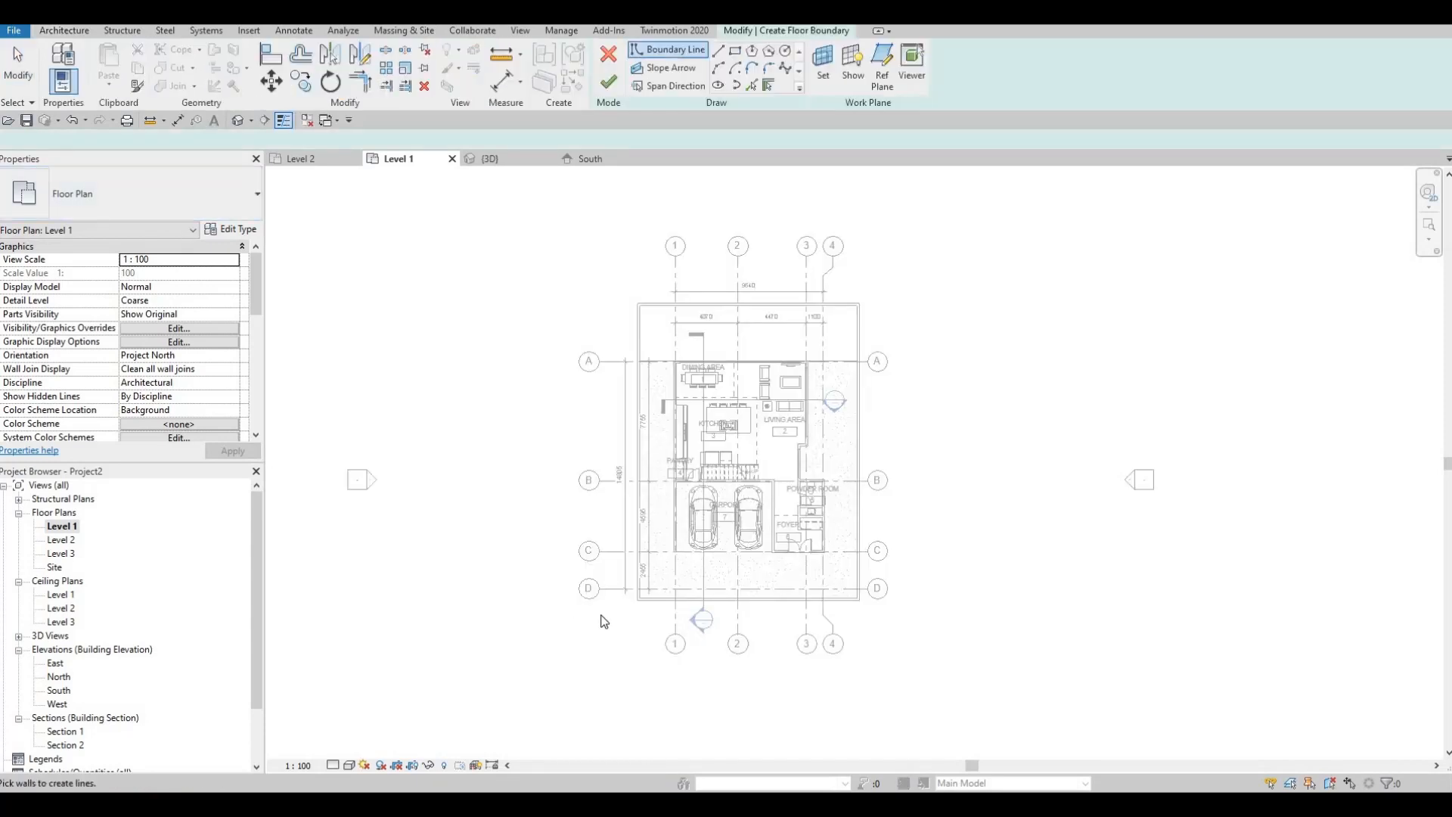
scroll(601, 651, "up", 2)
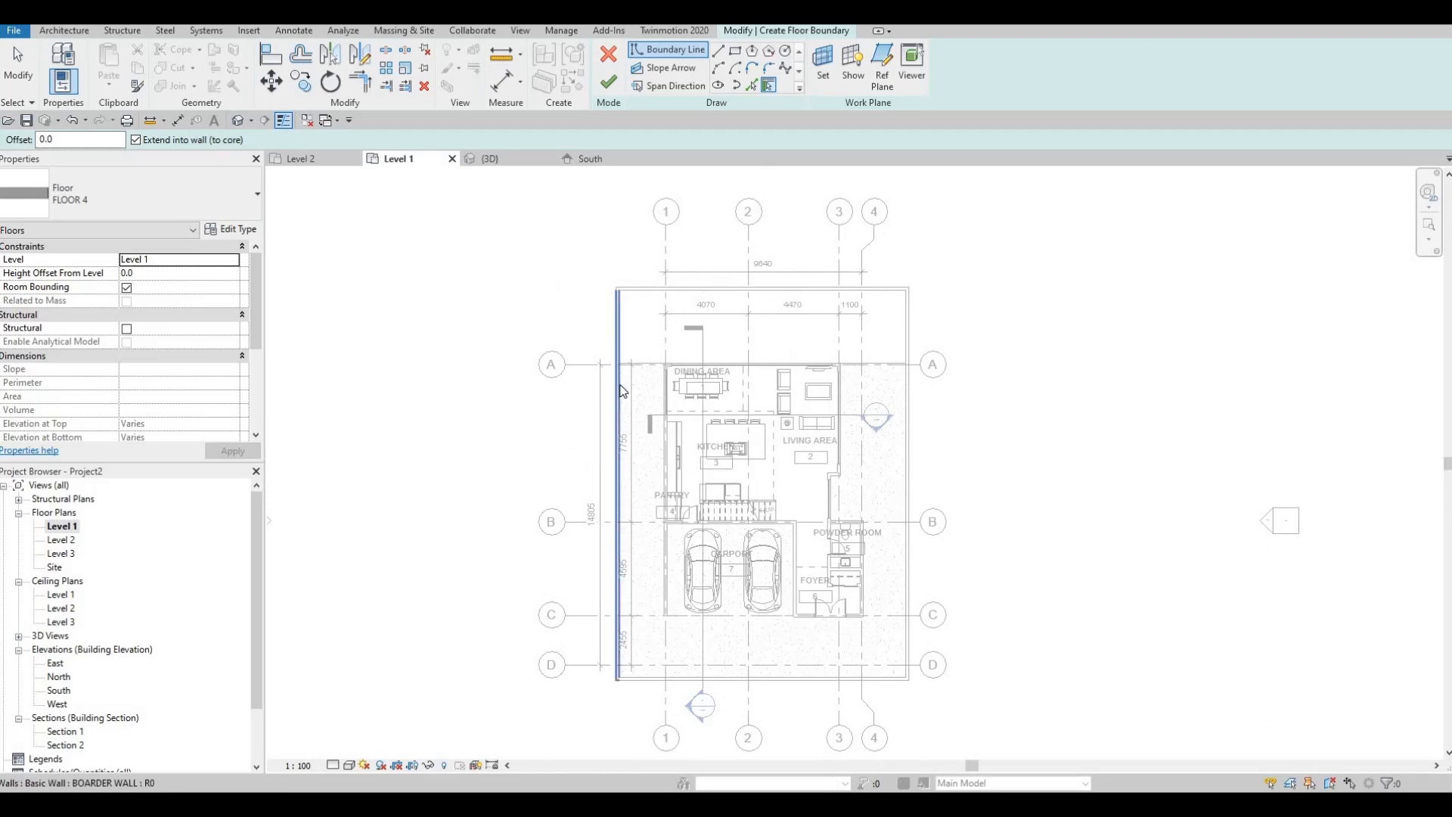
middle_click_drag(633, 286, 636, 333)
key("Escape")
key("Escape")
Open the boundary sketch of the FLOOR 4 grass floor behind the house for editing
key("Tab")
key("Tab")
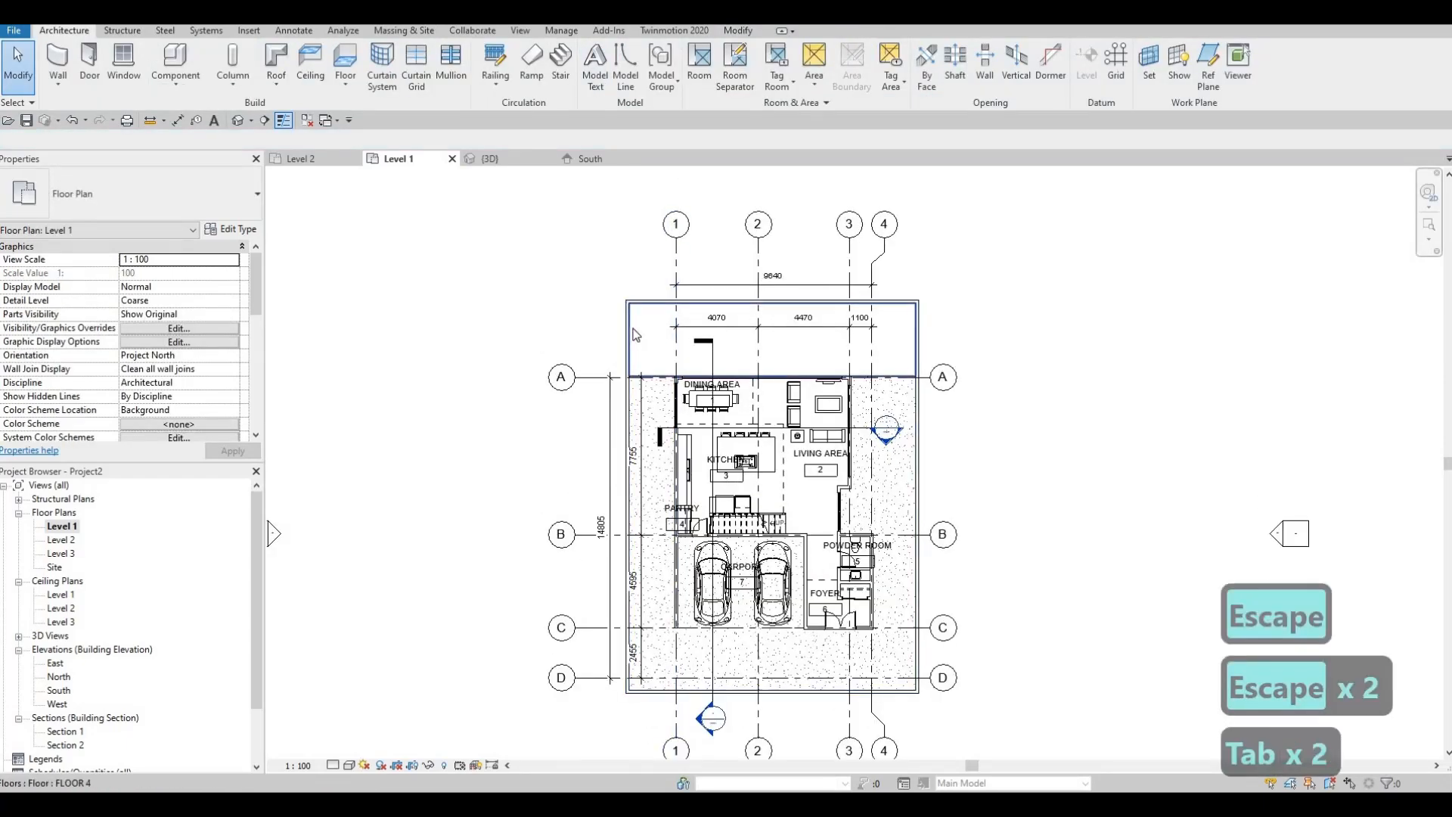
left_click(574, 161)
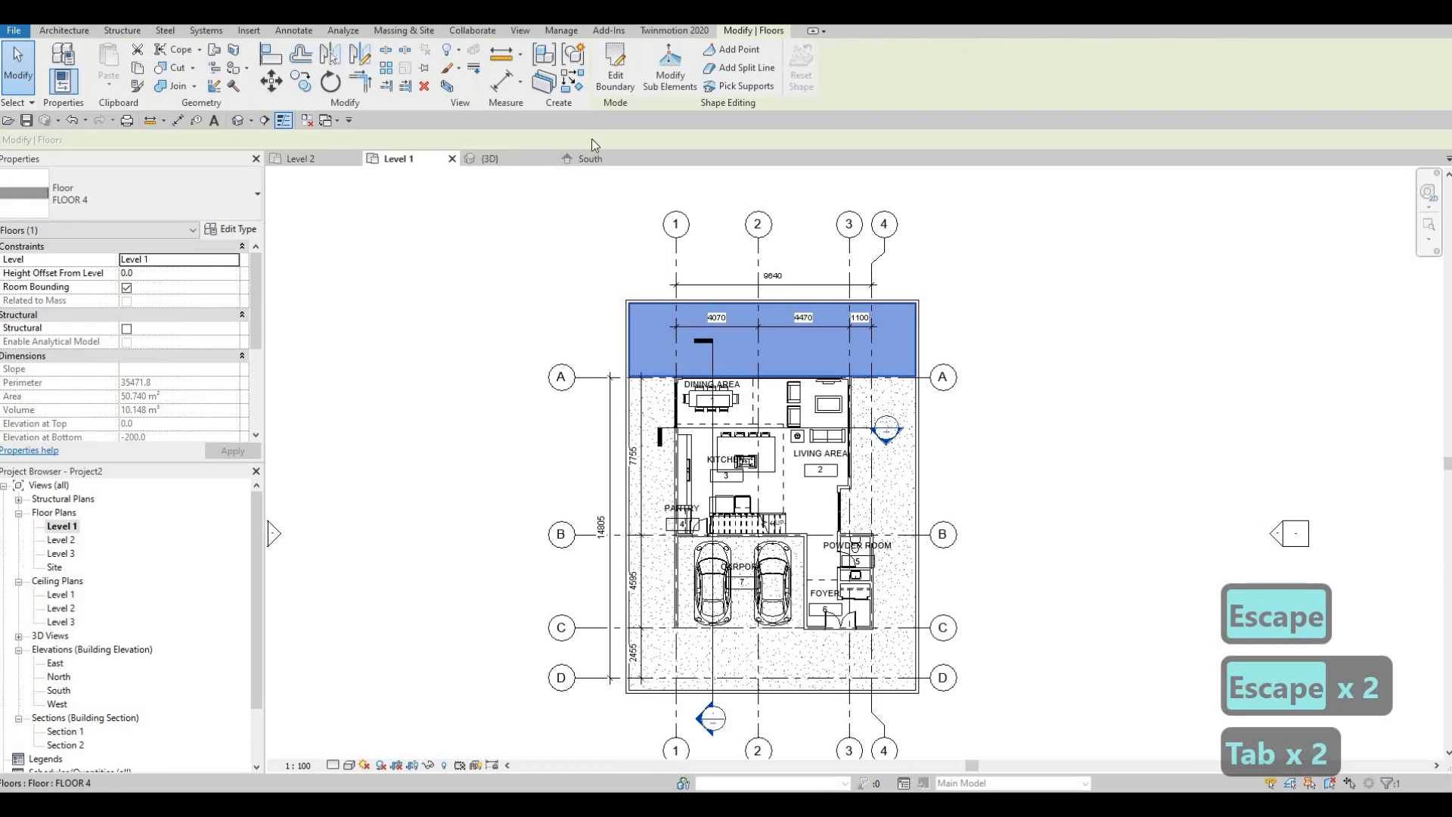
left_click(617, 81)
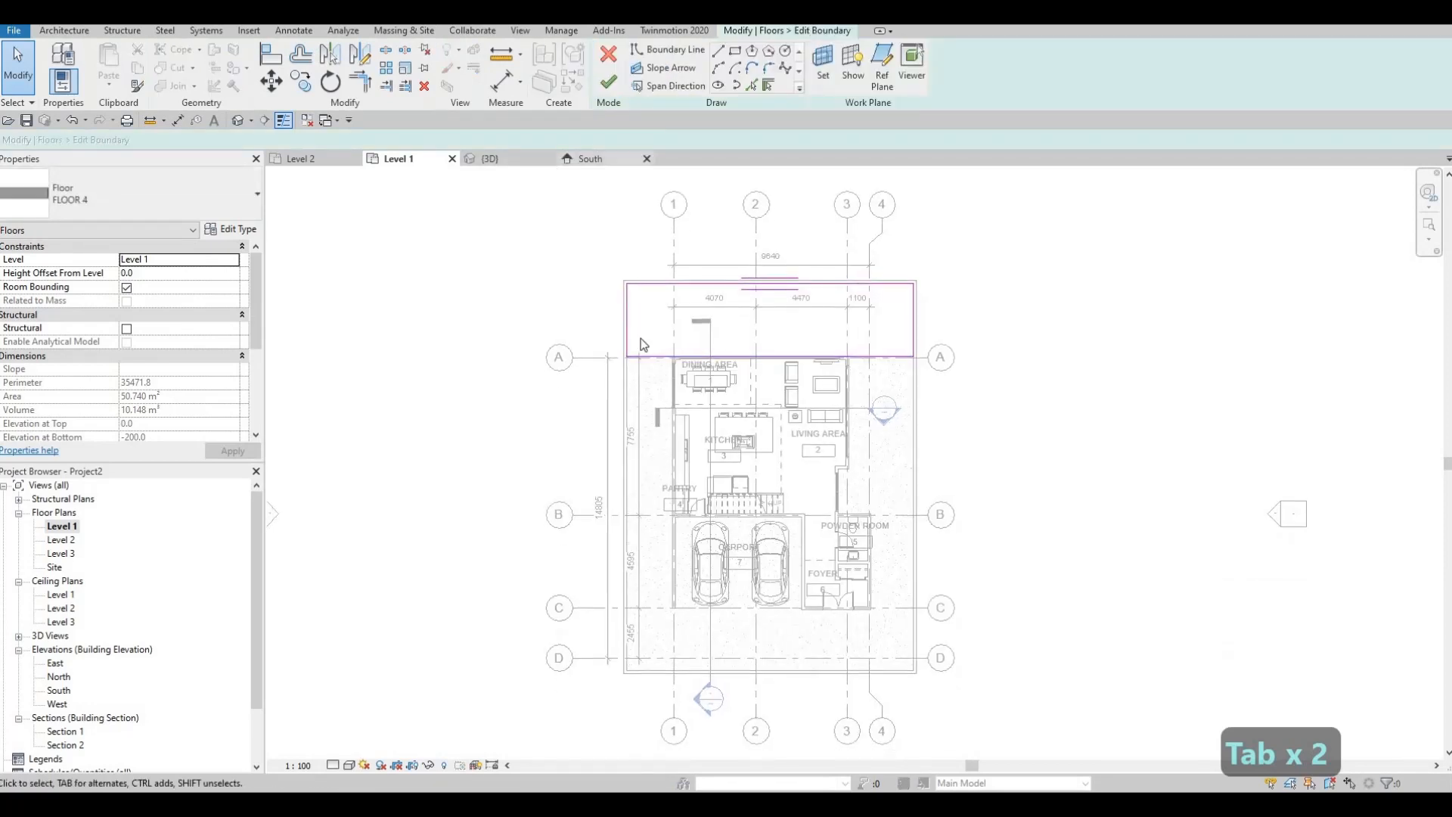
left_click(628, 356)
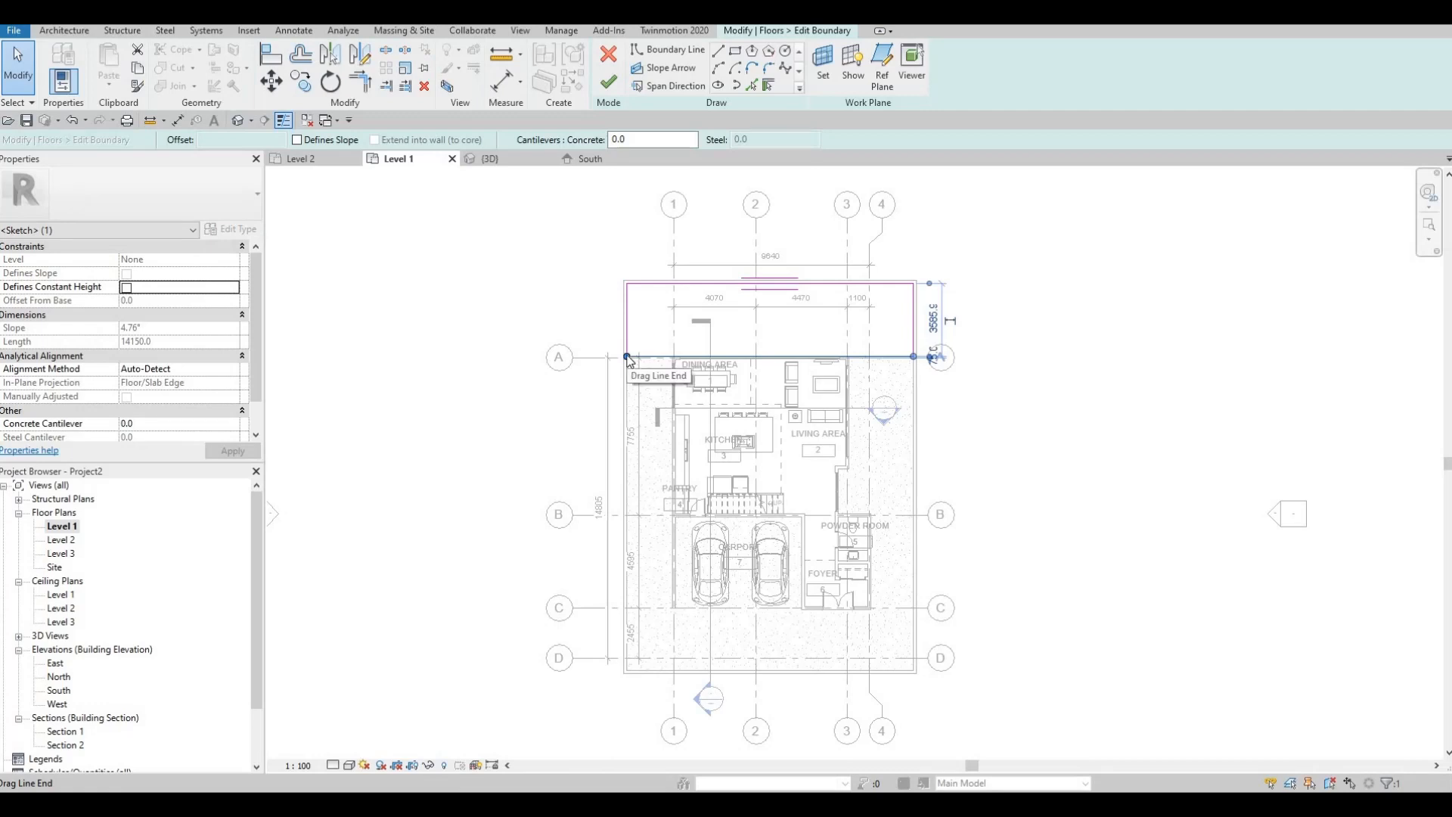
scroll(627, 360, "up", 2)
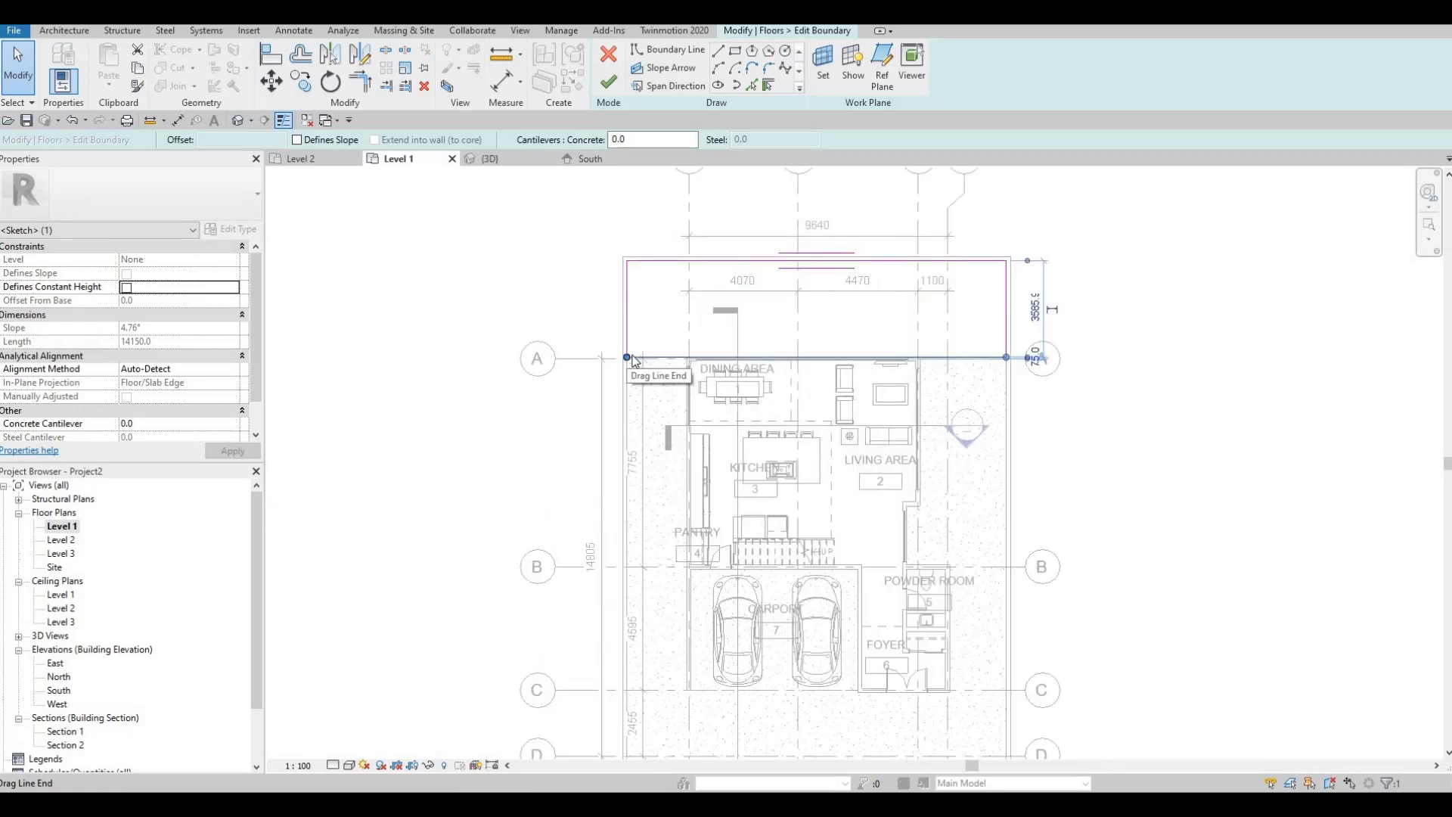
middle_click_drag(635, 366, 647, 348)
key("Escape")
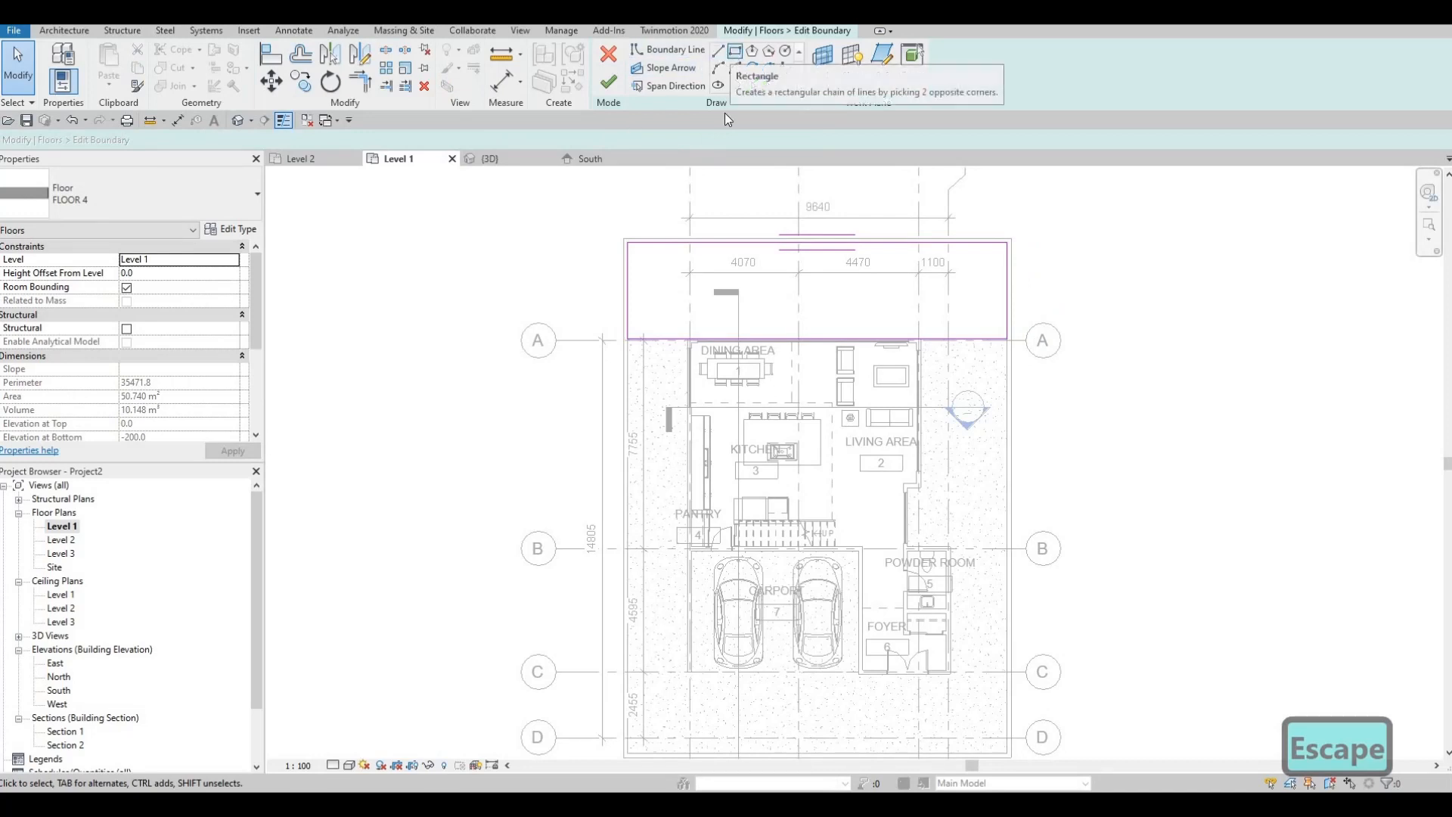
Delete the two side lines and the rear line of the grass floor's boundary, keeping the line along grid A
left_click(629, 295)
key("Delete")
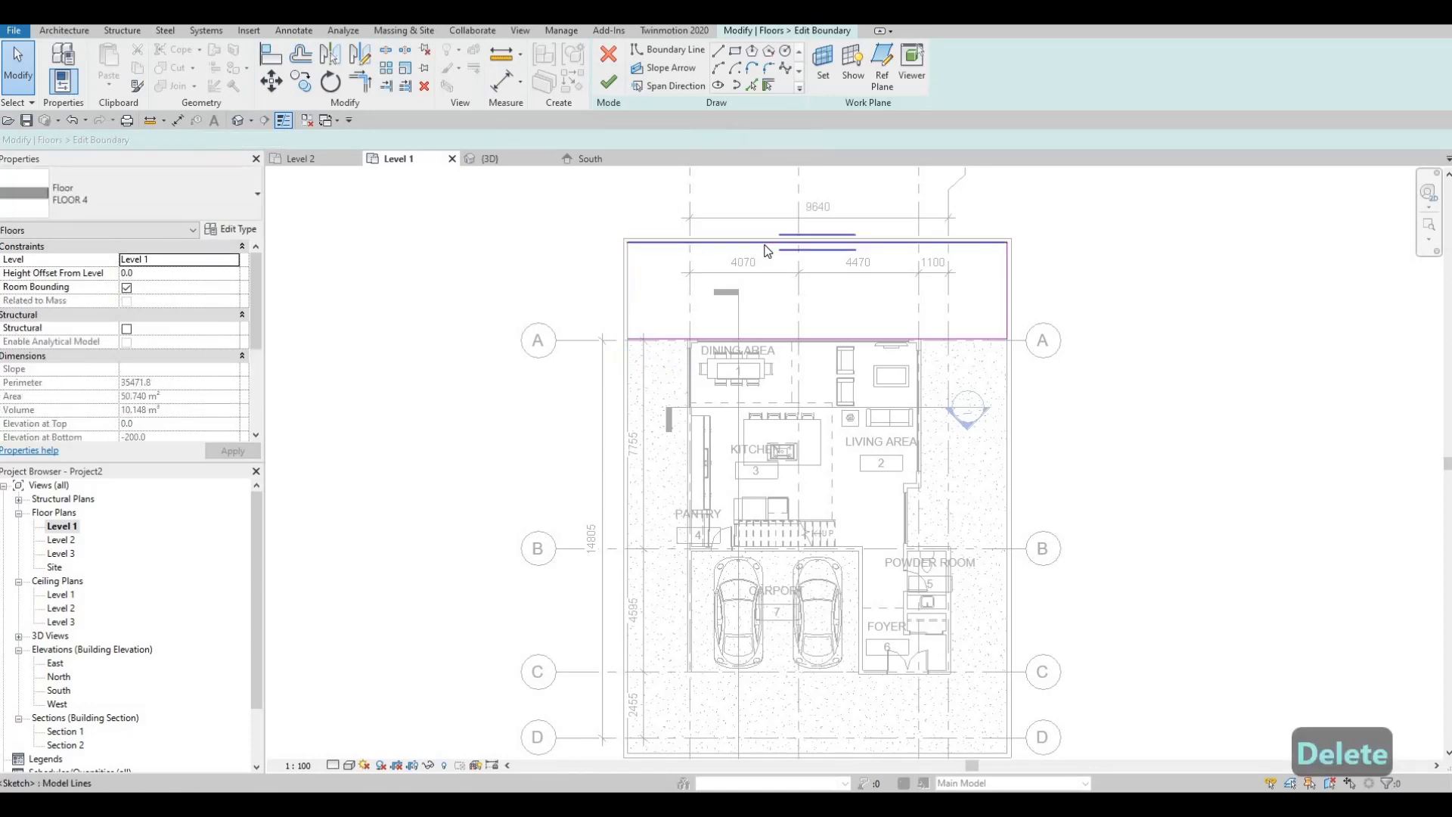
left_click(766, 243)
key("Delete")
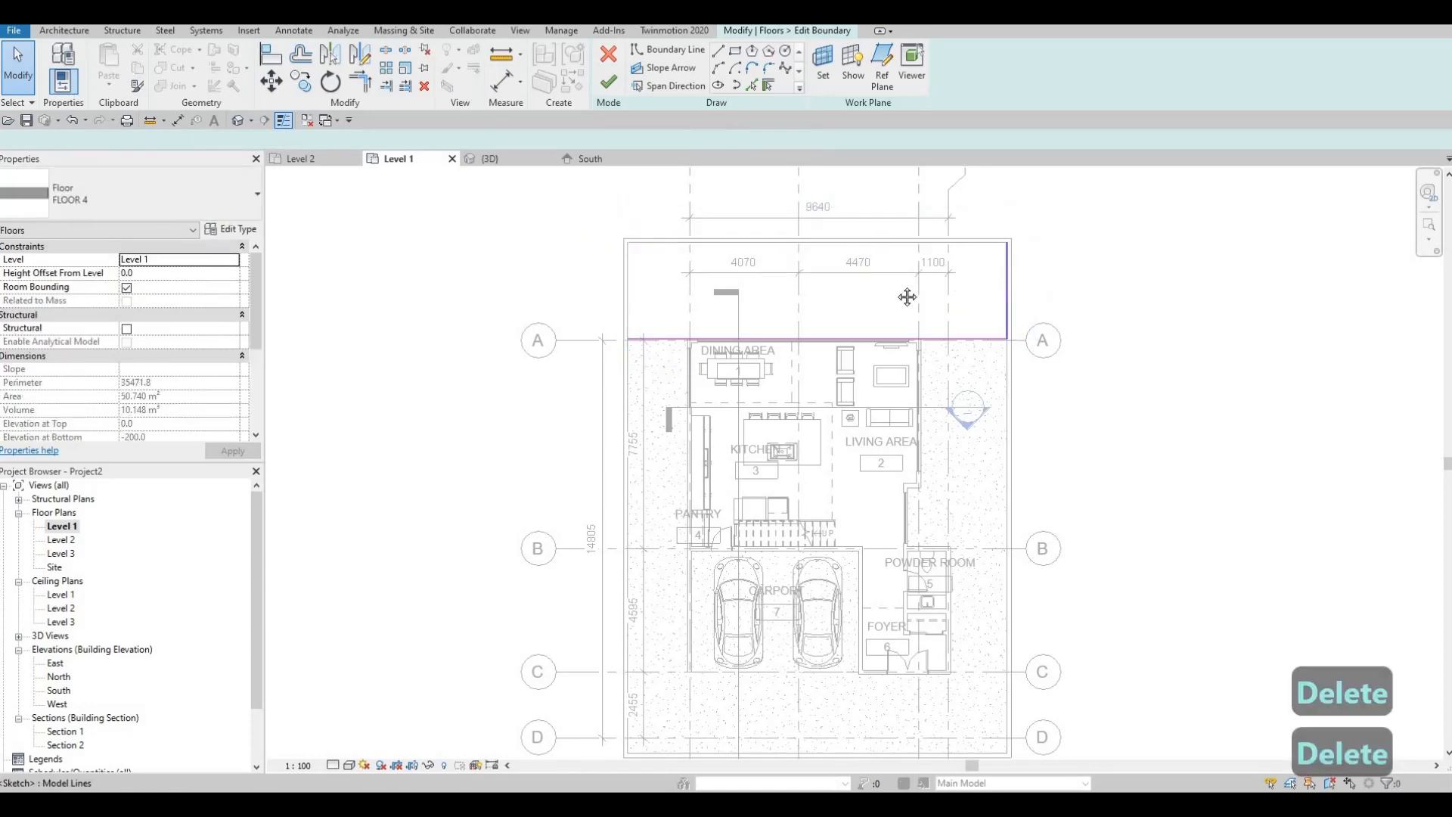
key("Delete")
middle_click_drag(908, 296, 756, 314)
scroll(756, 314, "down", 1)
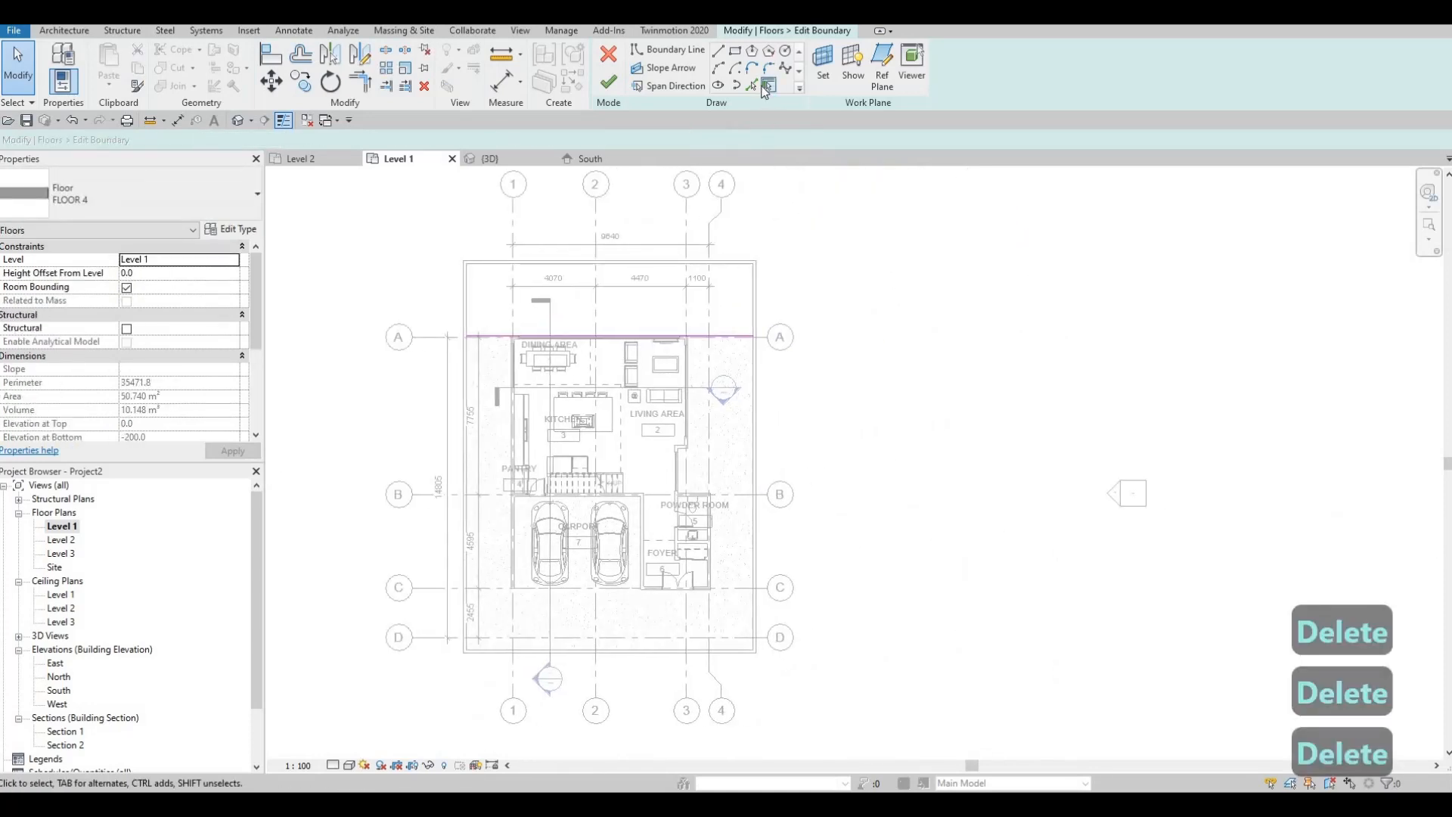
Pick the inner faces of the two side boundary walls as boundary lines of the grass floor
left_click(752, 85)
scroll(745, 387, "up", 1)
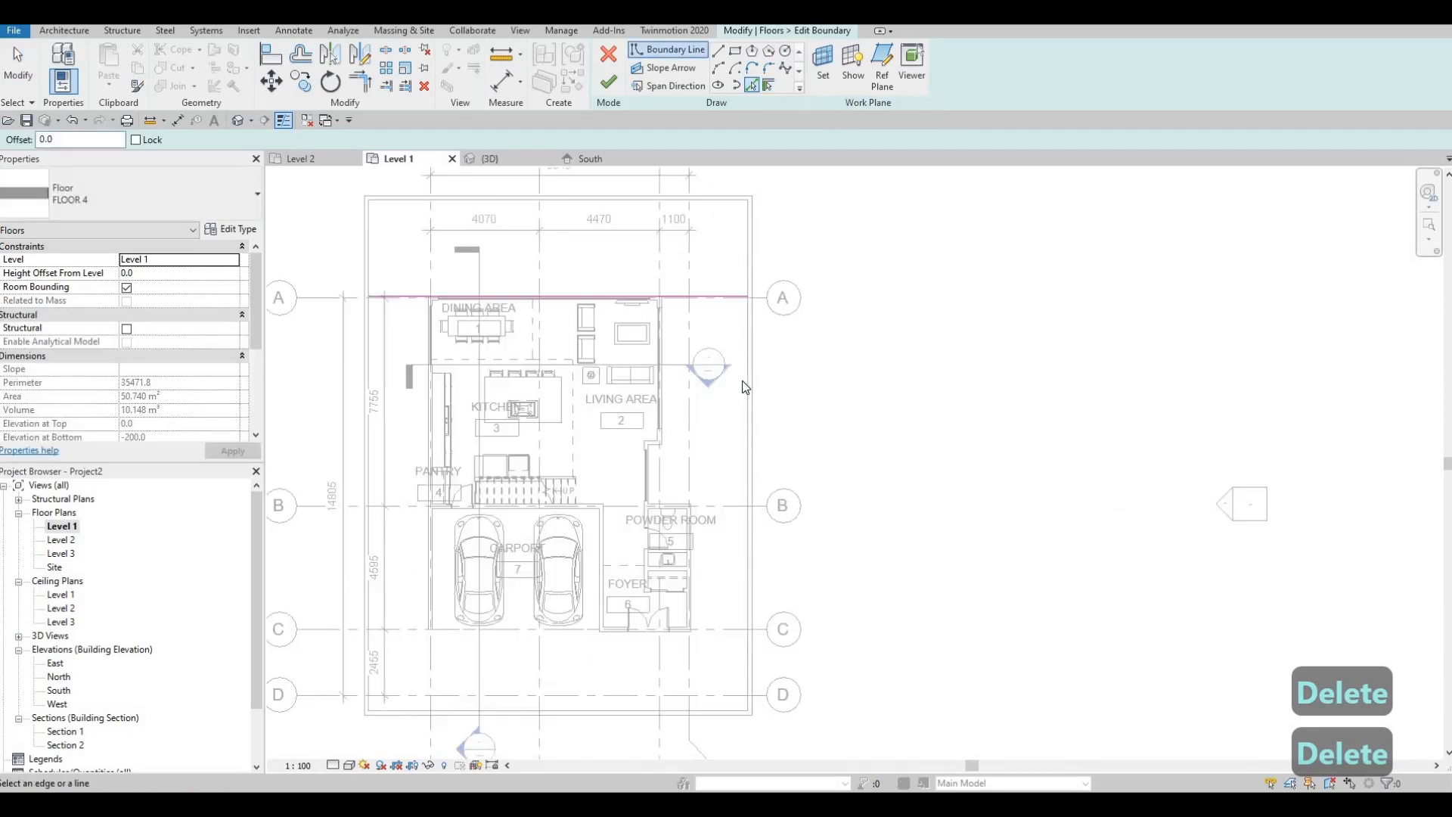
left_click(747, 386)
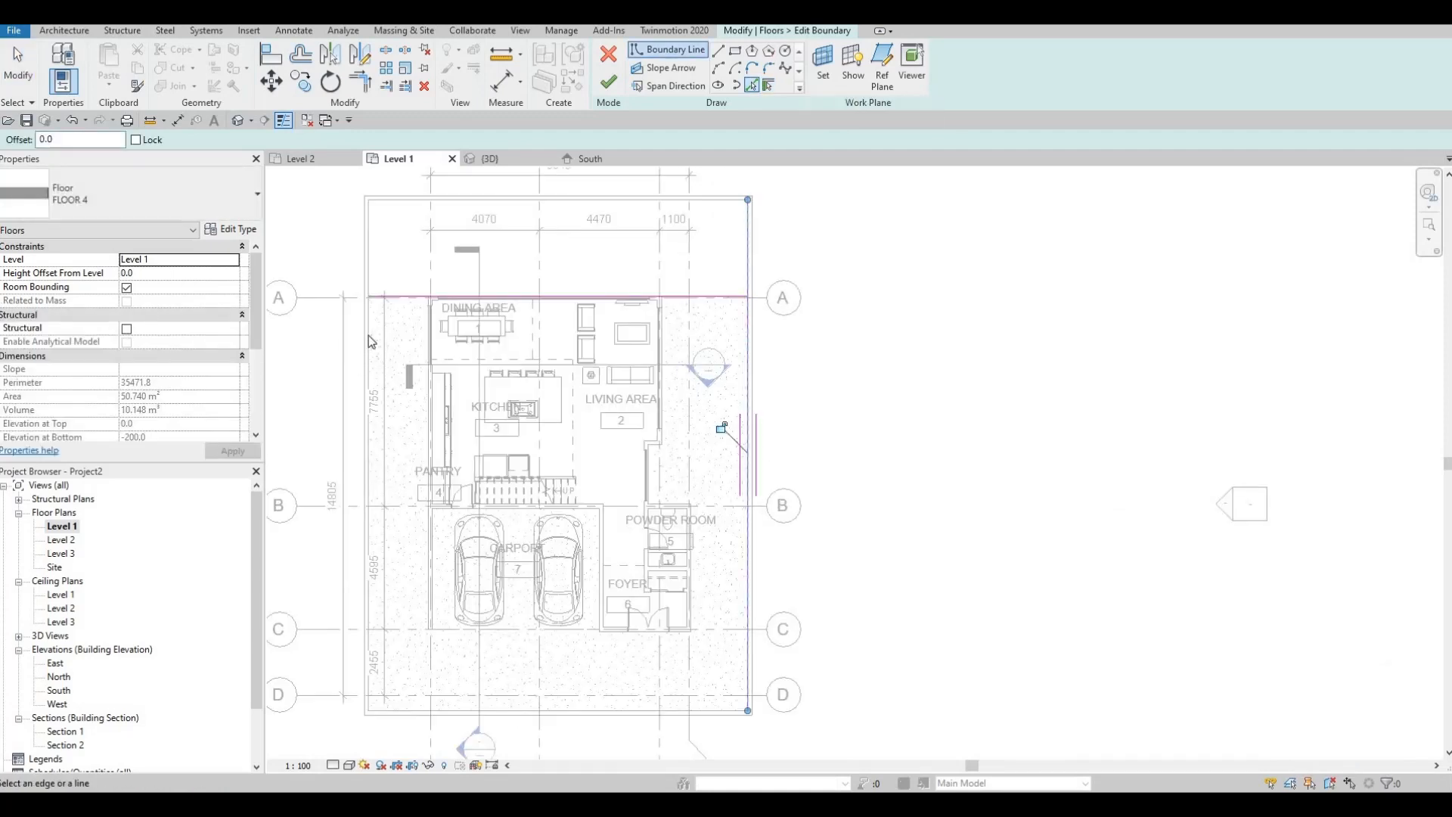
left_click(368, 344)
scroll(515, 312, "down", 2)
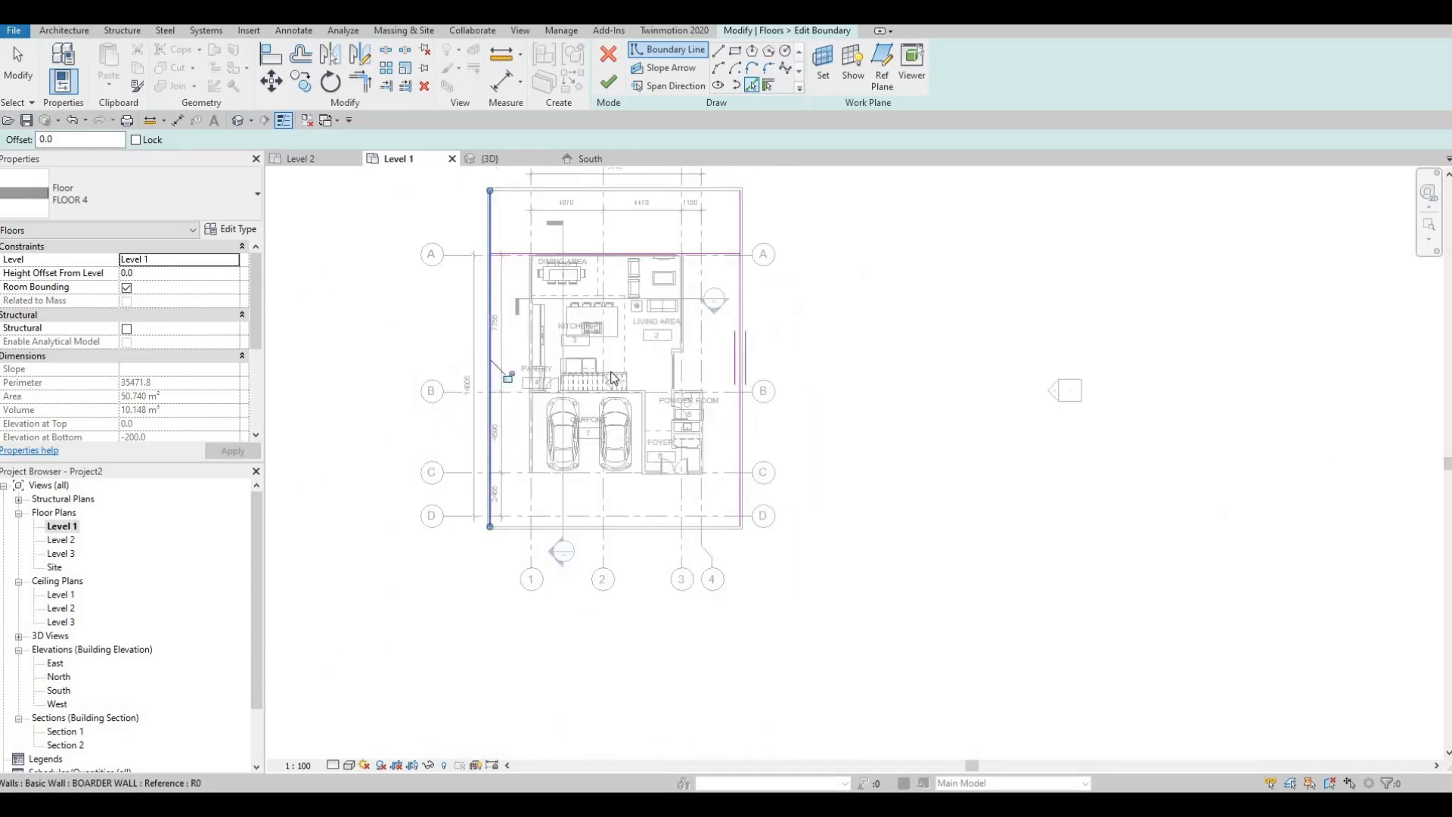
middle_click_drag(613, 378, 707, 368)
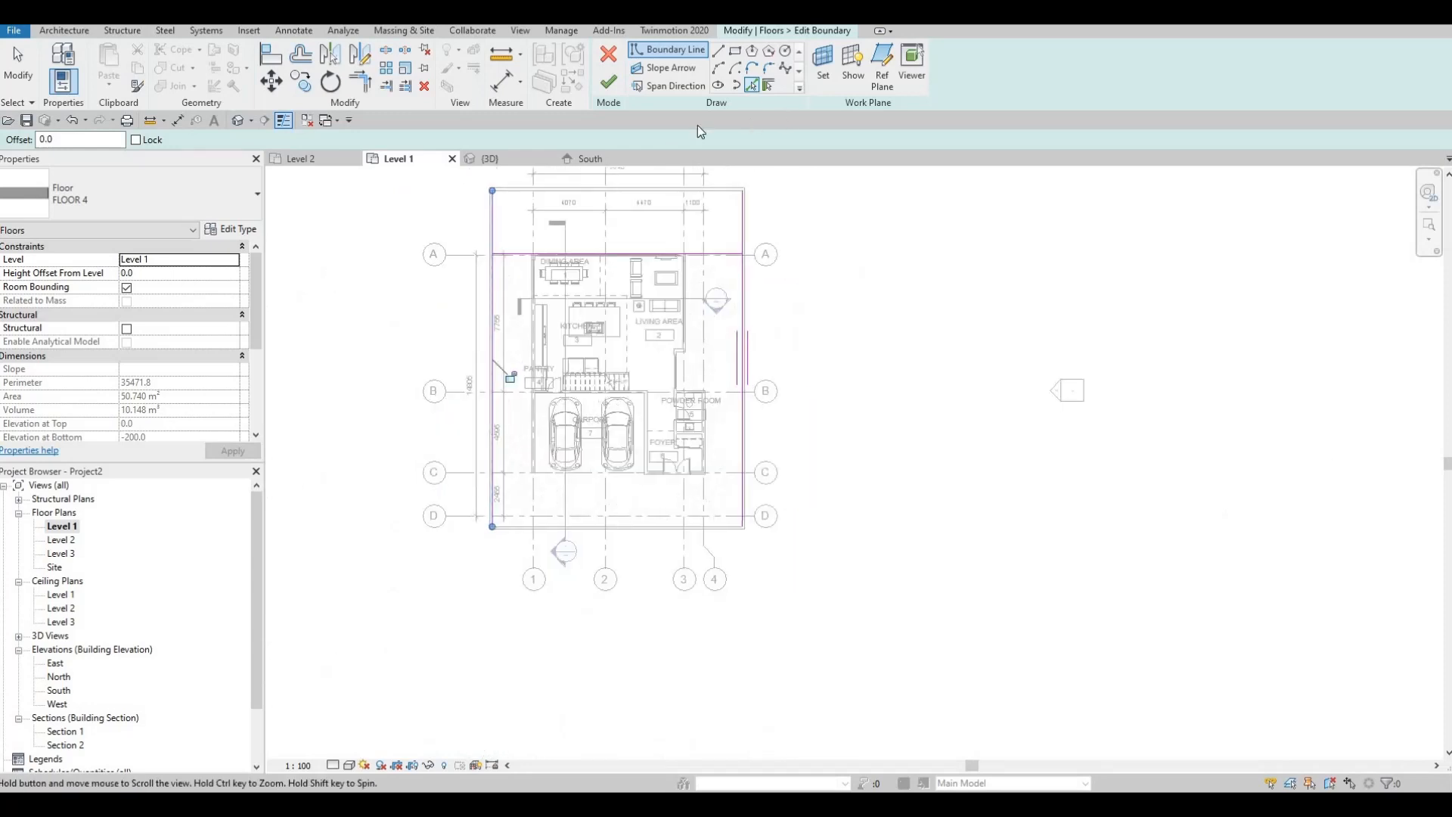
Draw a rectangular boundary, about 37500 by 24000 mm, around the whole lot, with its front line along the front BOARDER WALL's outer face
left_click(734, 51)
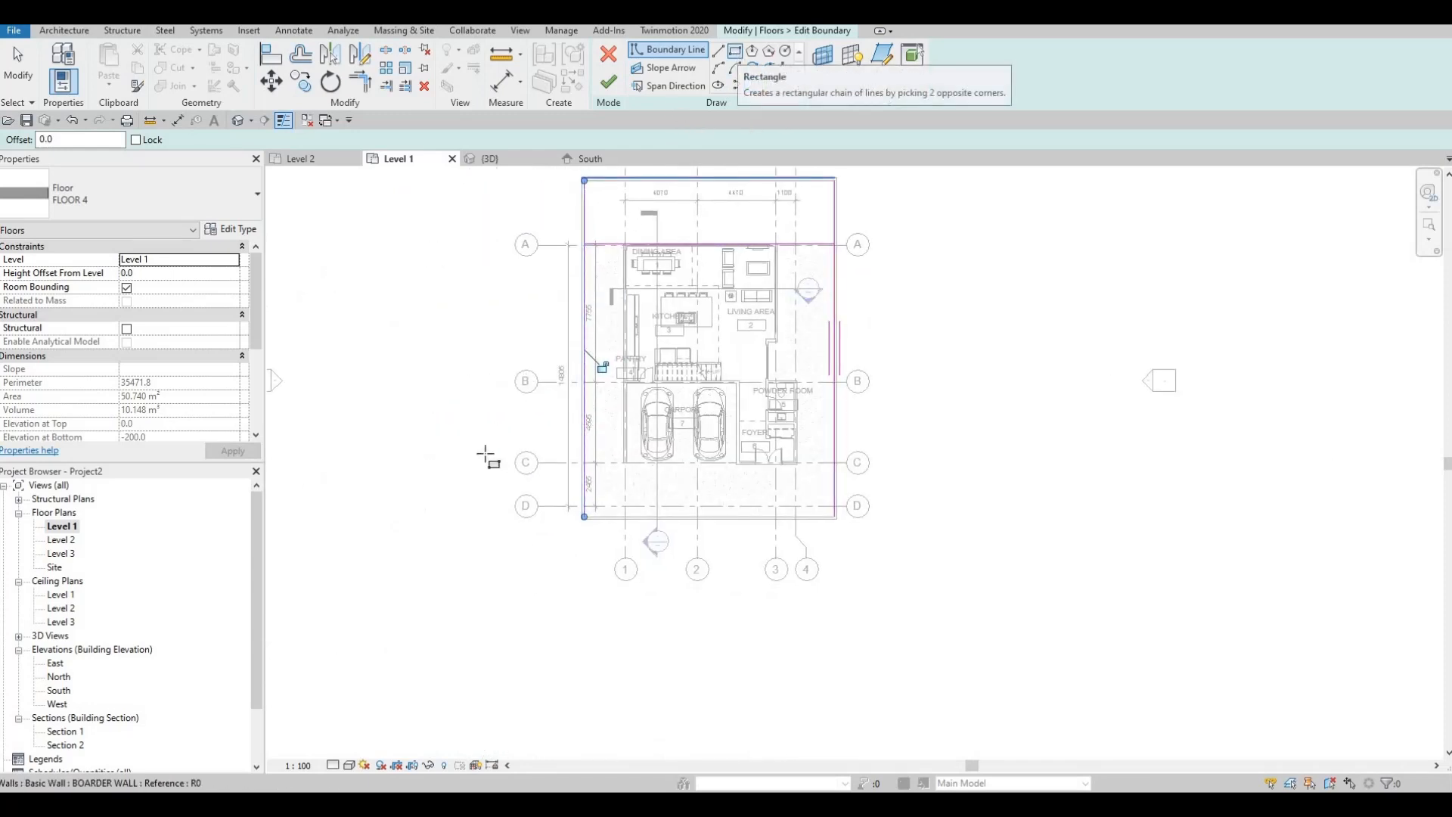
left_click(389, 519)
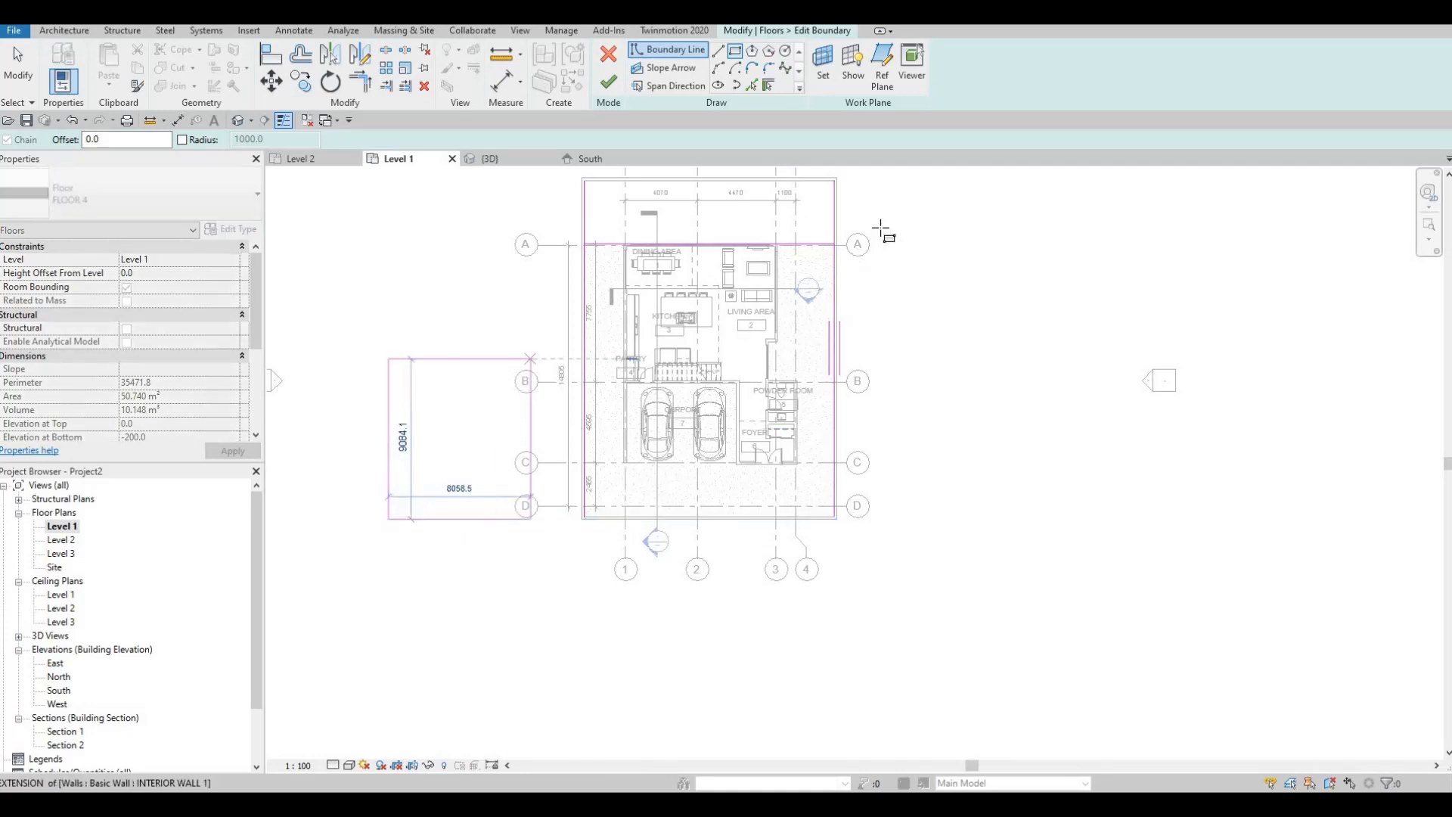
middle_click_drag(882, 227, 825, 313)
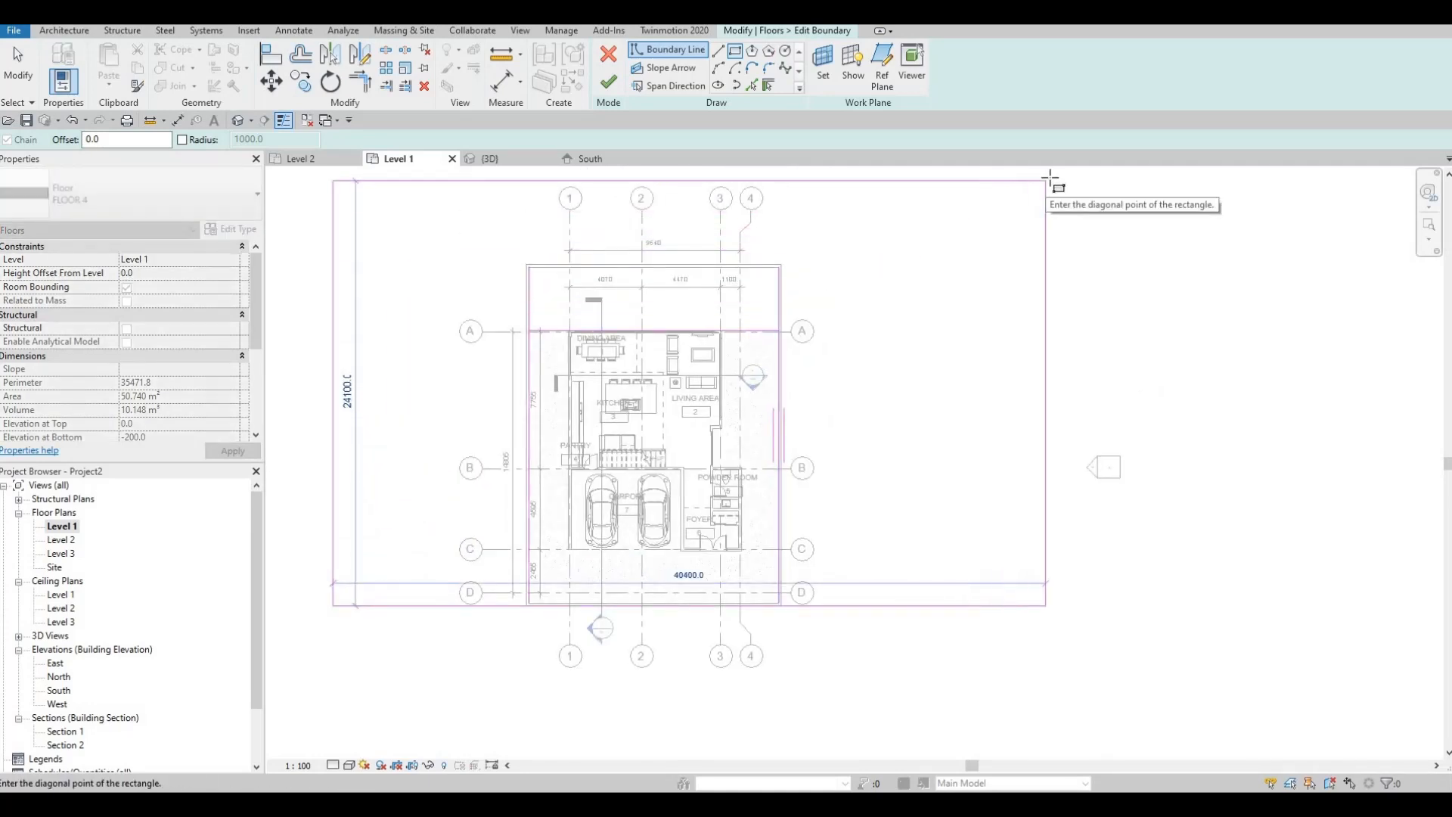
left_click(992, 180)
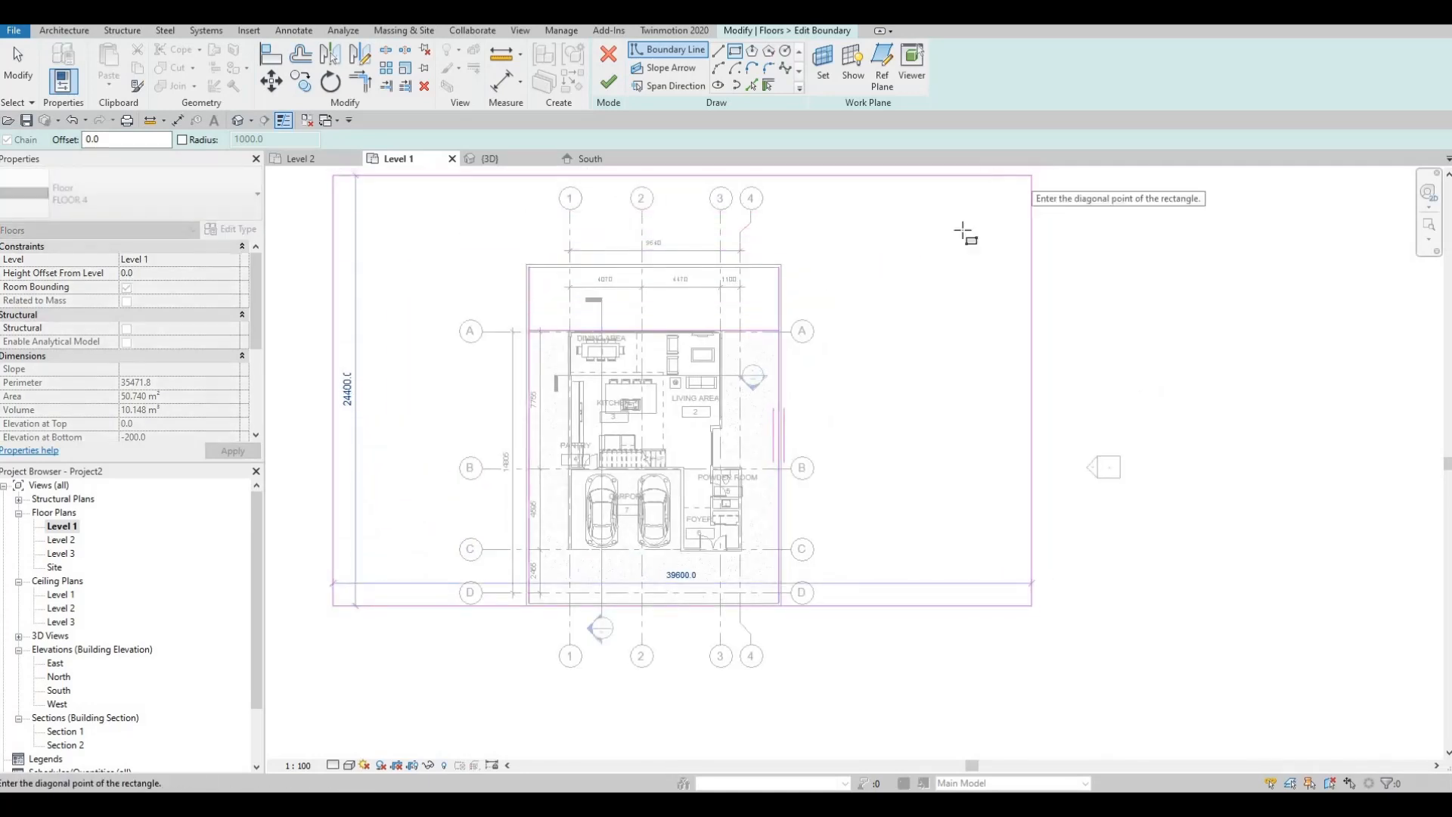
key("Escape")
key("Escape")
middle_click_drag(754, 395, 775, 376)
key("Escape")
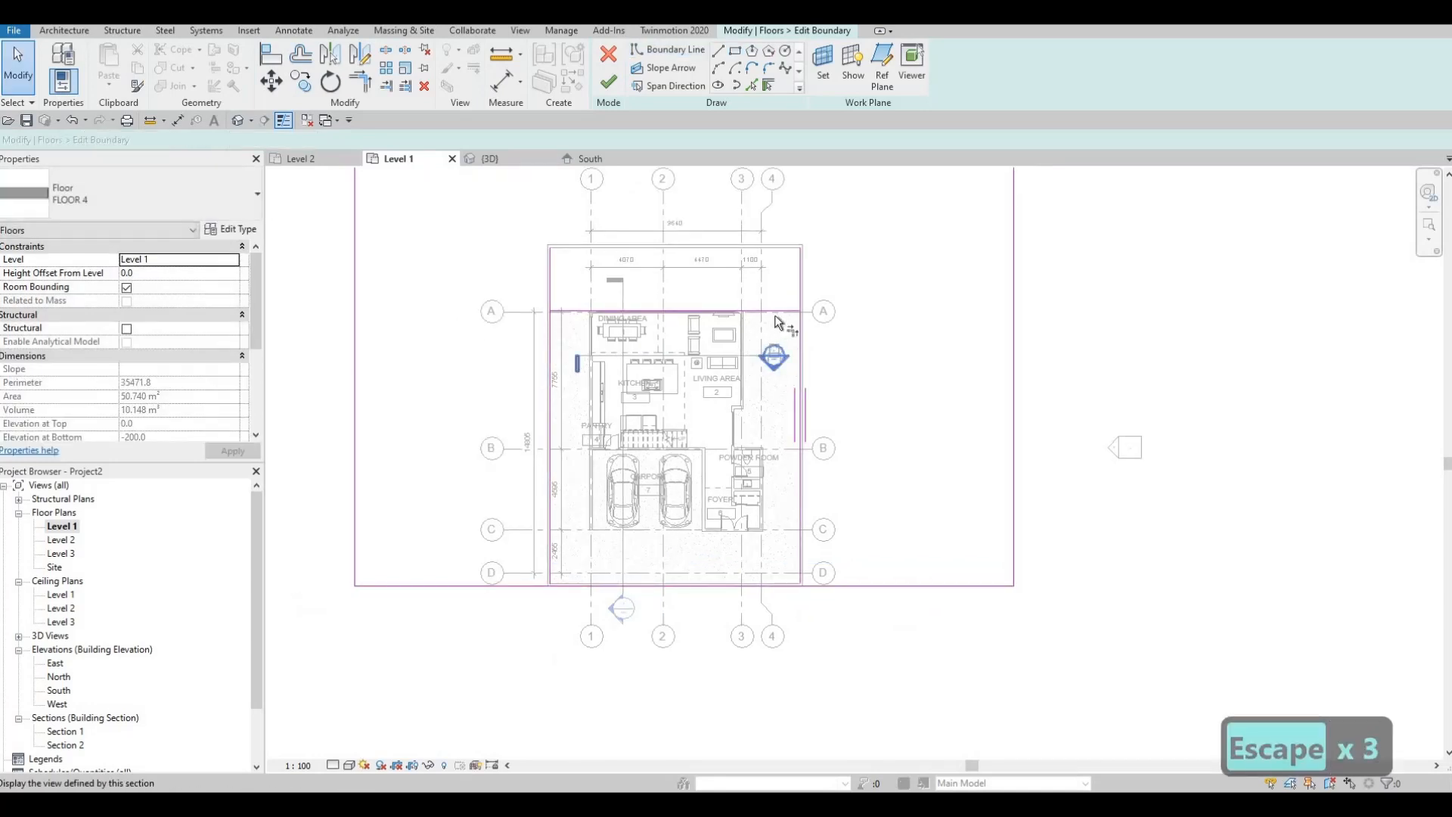
Trim the two side-wall lines at the line along grid A, keeping their parts towards the front
key("t")
key("r")
left_click(800, 328)
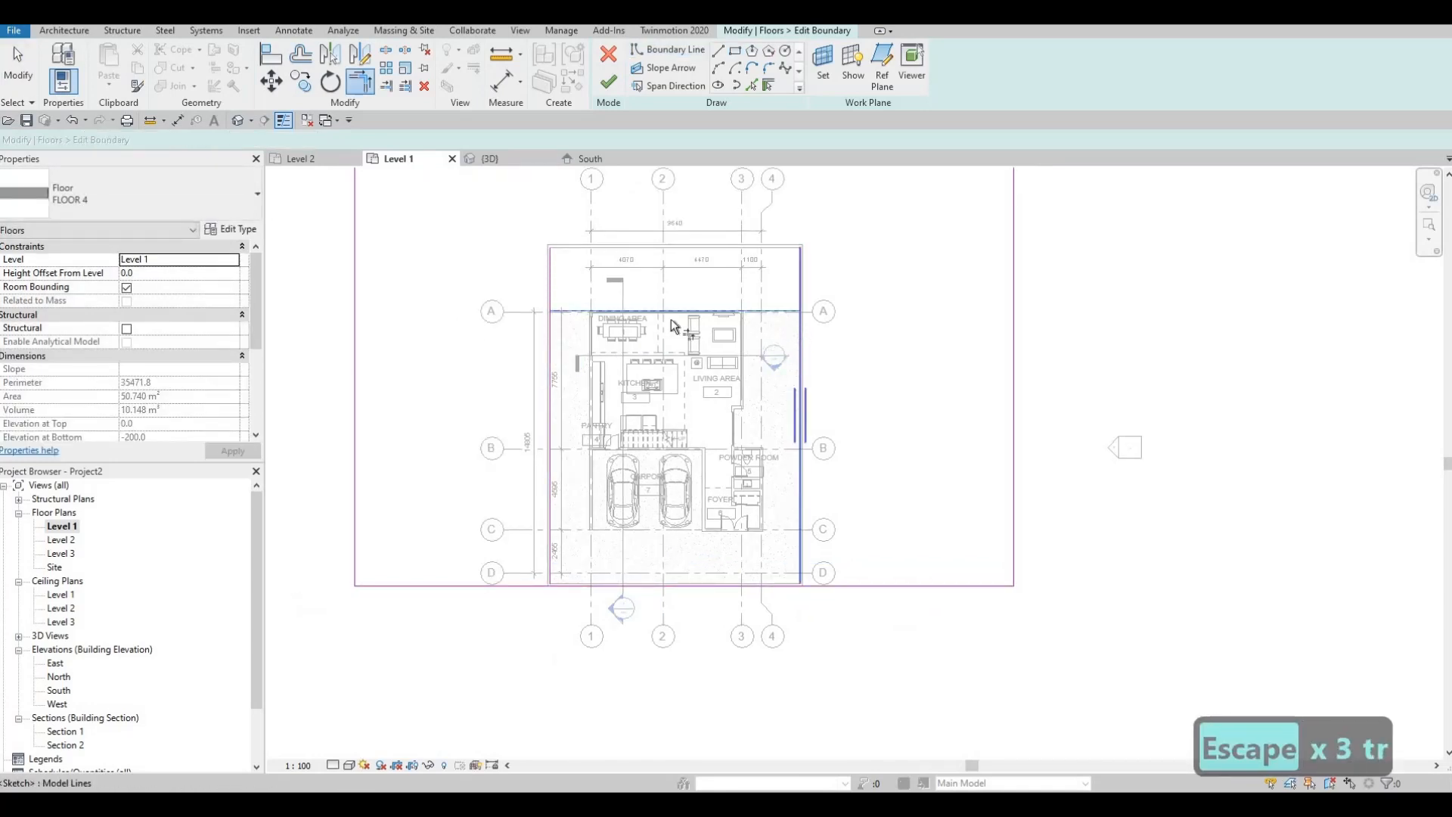
left_click(598, 312)
scroll(601, 492, "up", 3)
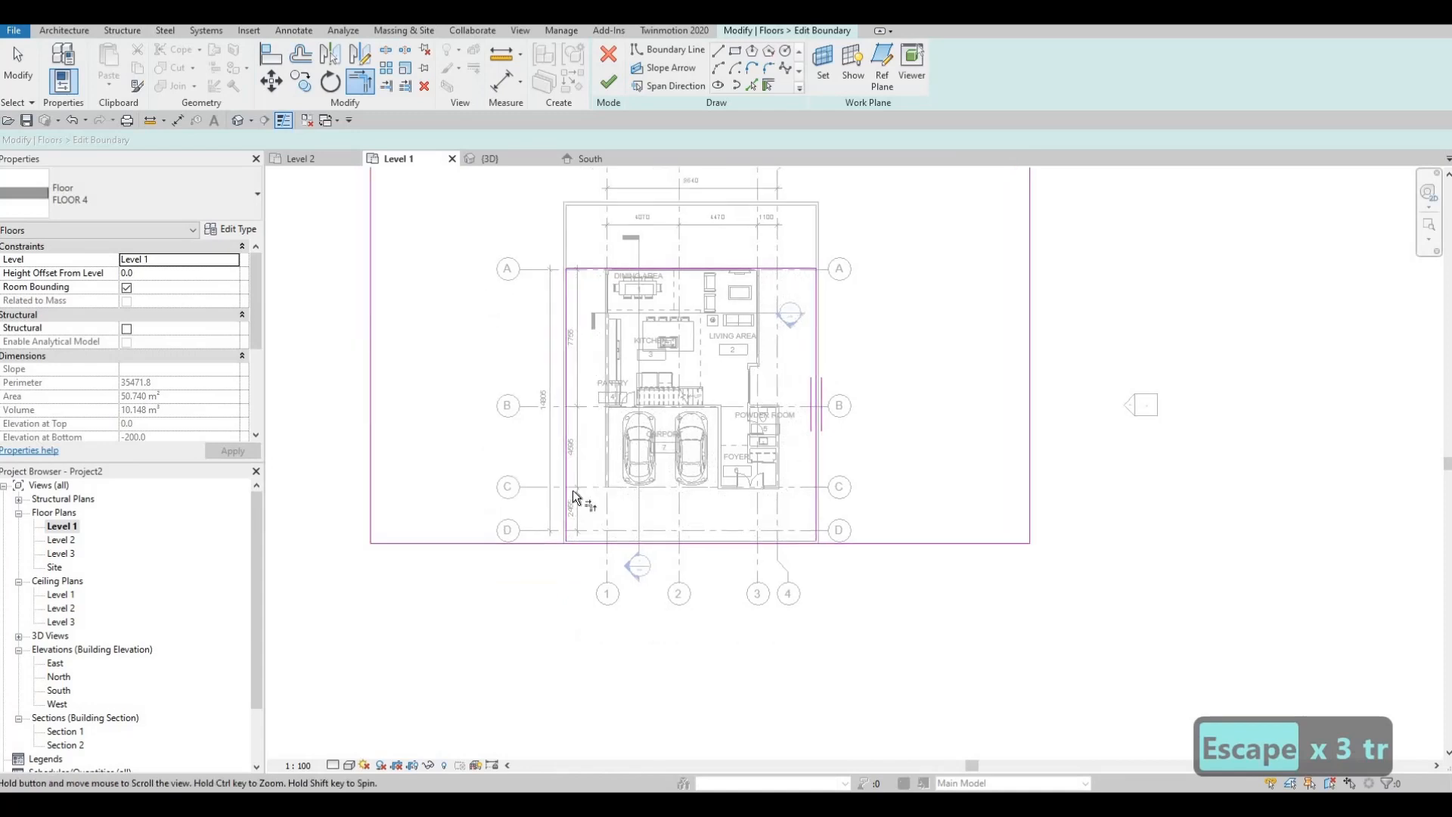
Trim the grid 1 side-wall line and the rectangle's front line into a corner, keeping the front line's part outside the wall
left_click(569, 519)
scroll(610, 533, "up", 4)
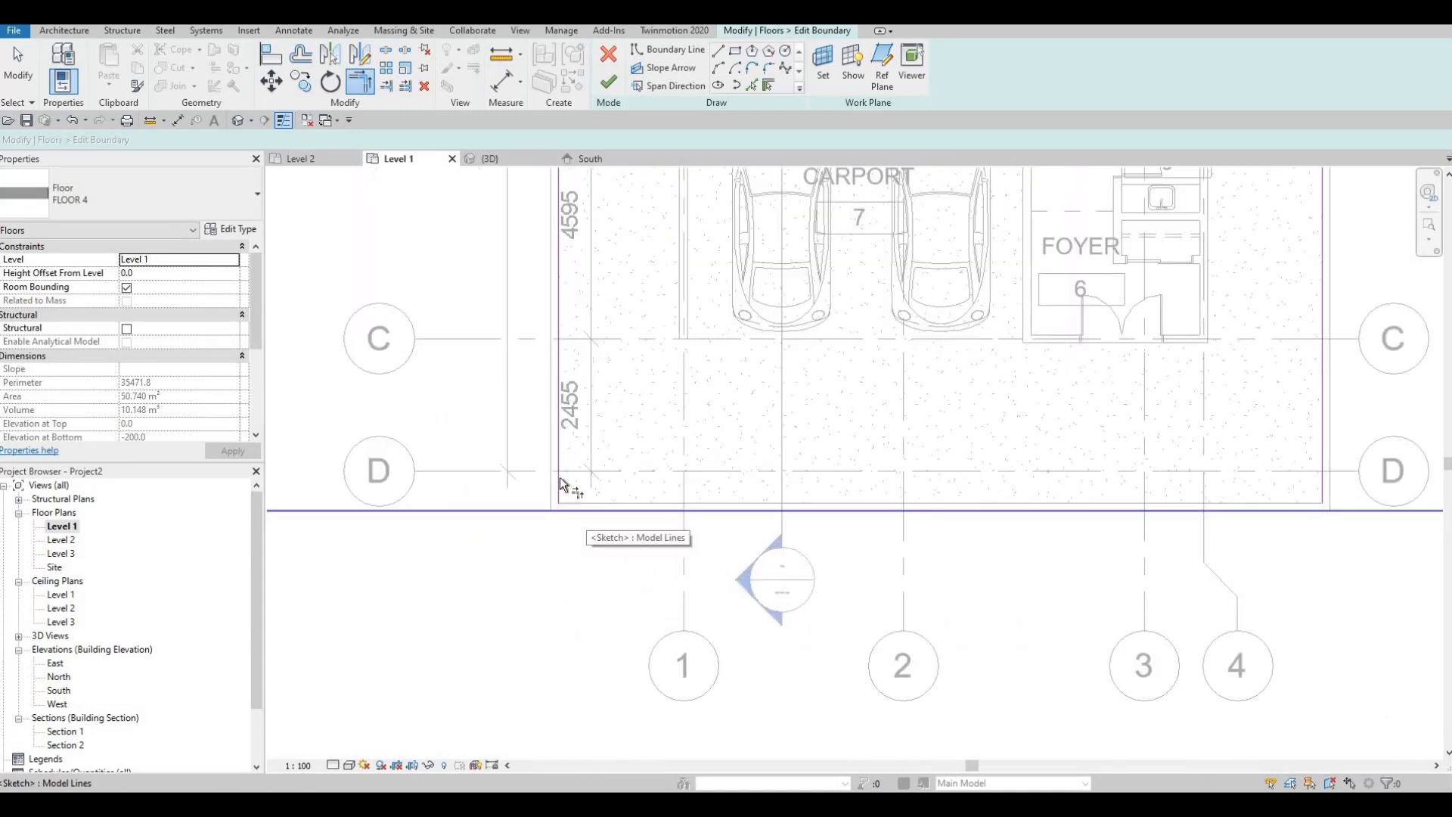
left_click(526, 512)
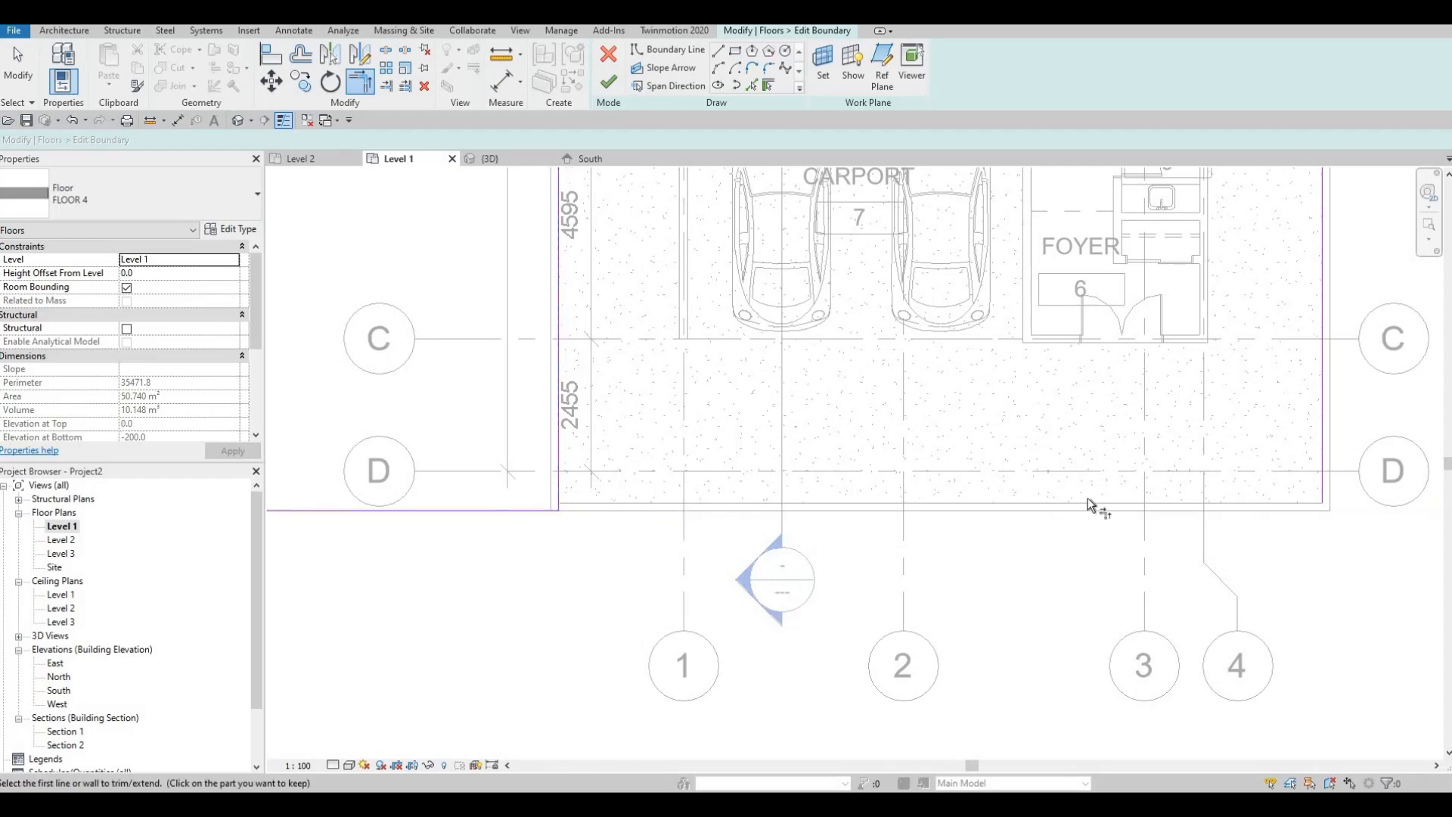
Draw a front boundary line, about 12100 mm long, from the wall's front corner near grid 4 to the outer rectangle's open end
middle_click_drag(1280, 441, 1209, 440)
scroll(868, 501, "down", 4)
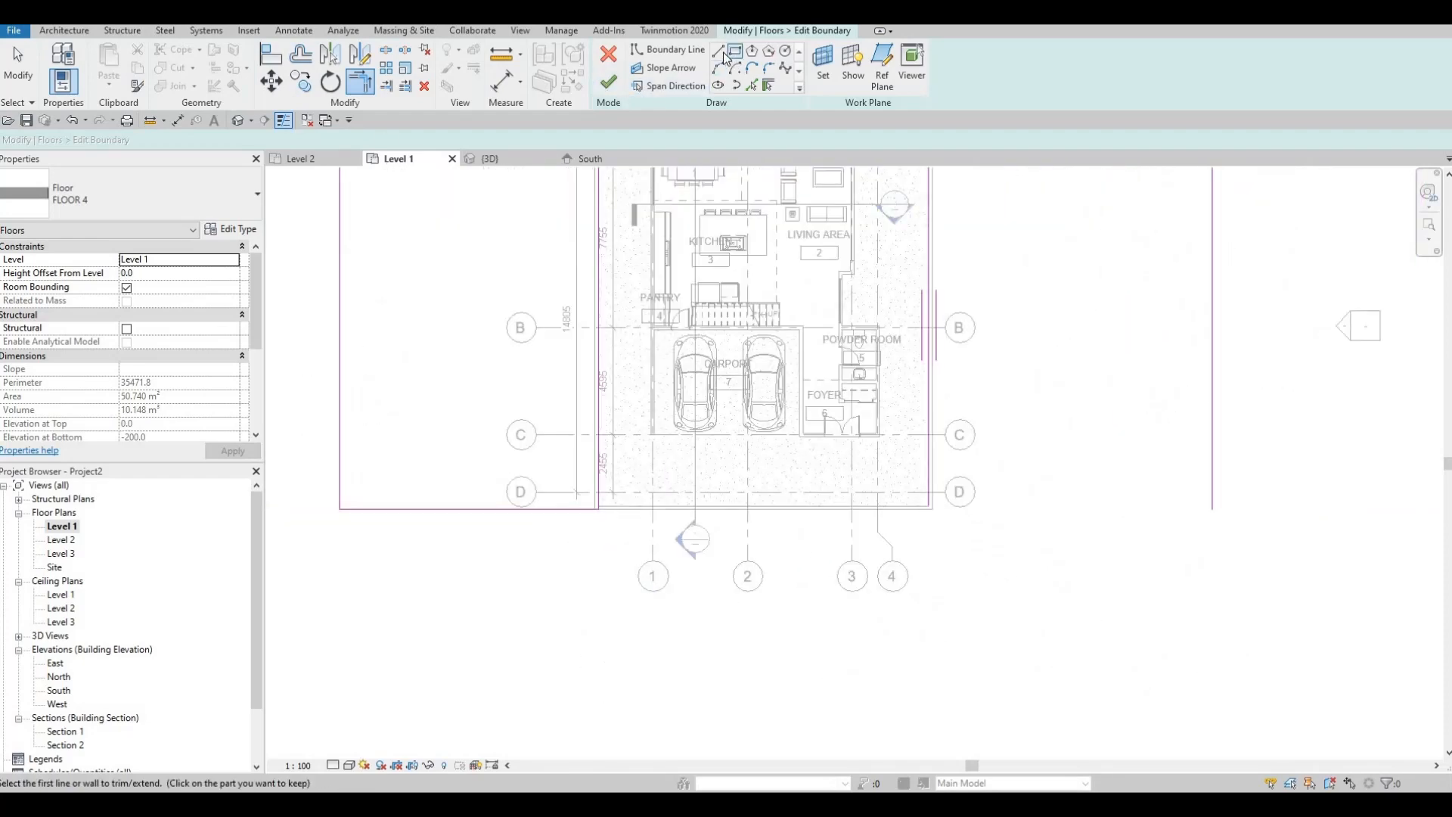
scroll(973, 485, "up", 3)
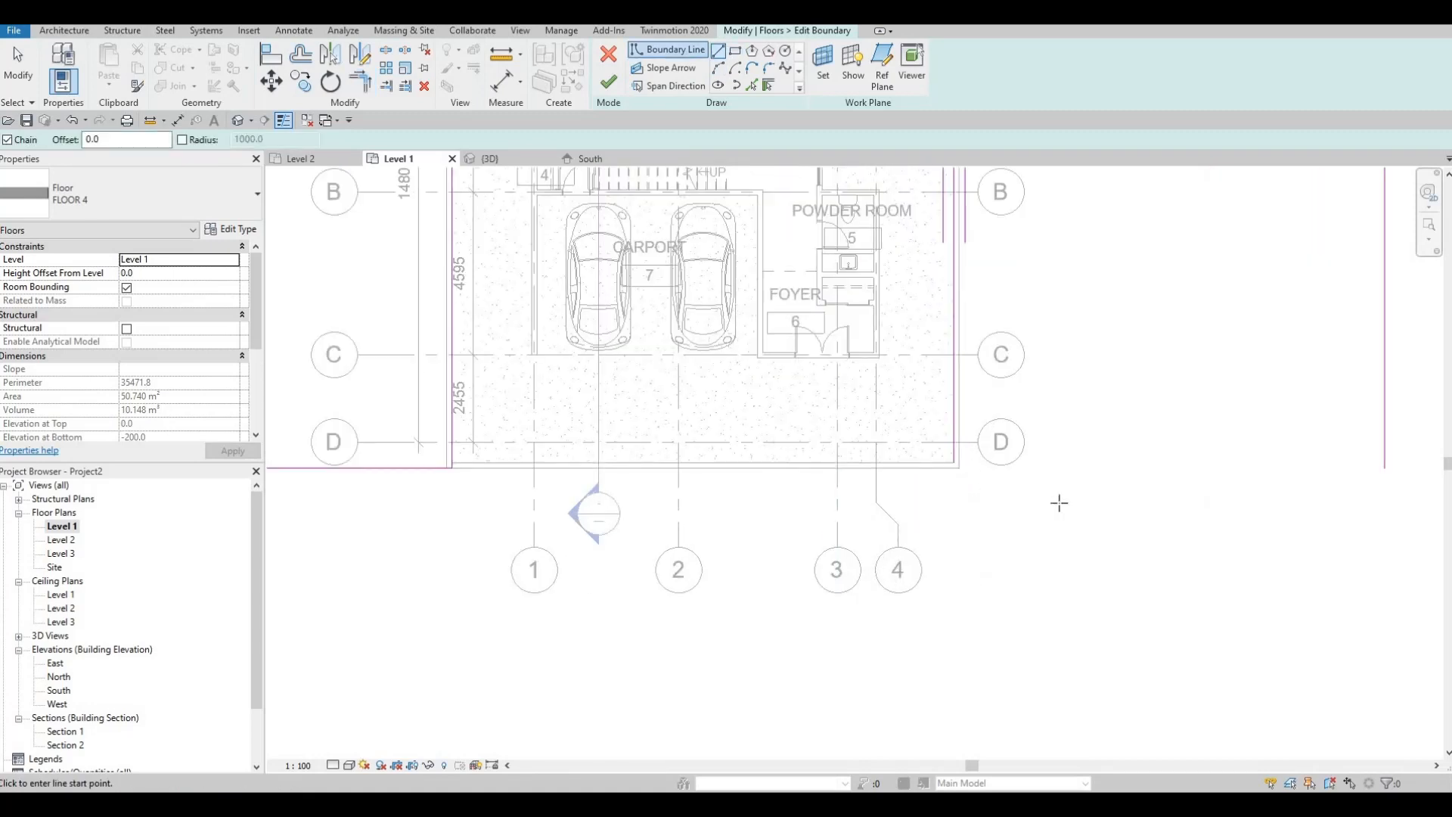
scroll(985, 488, "up", 2)
middle_click_drag(1051, 527, 853, 548)
scroll(729, 488, "down", 1)
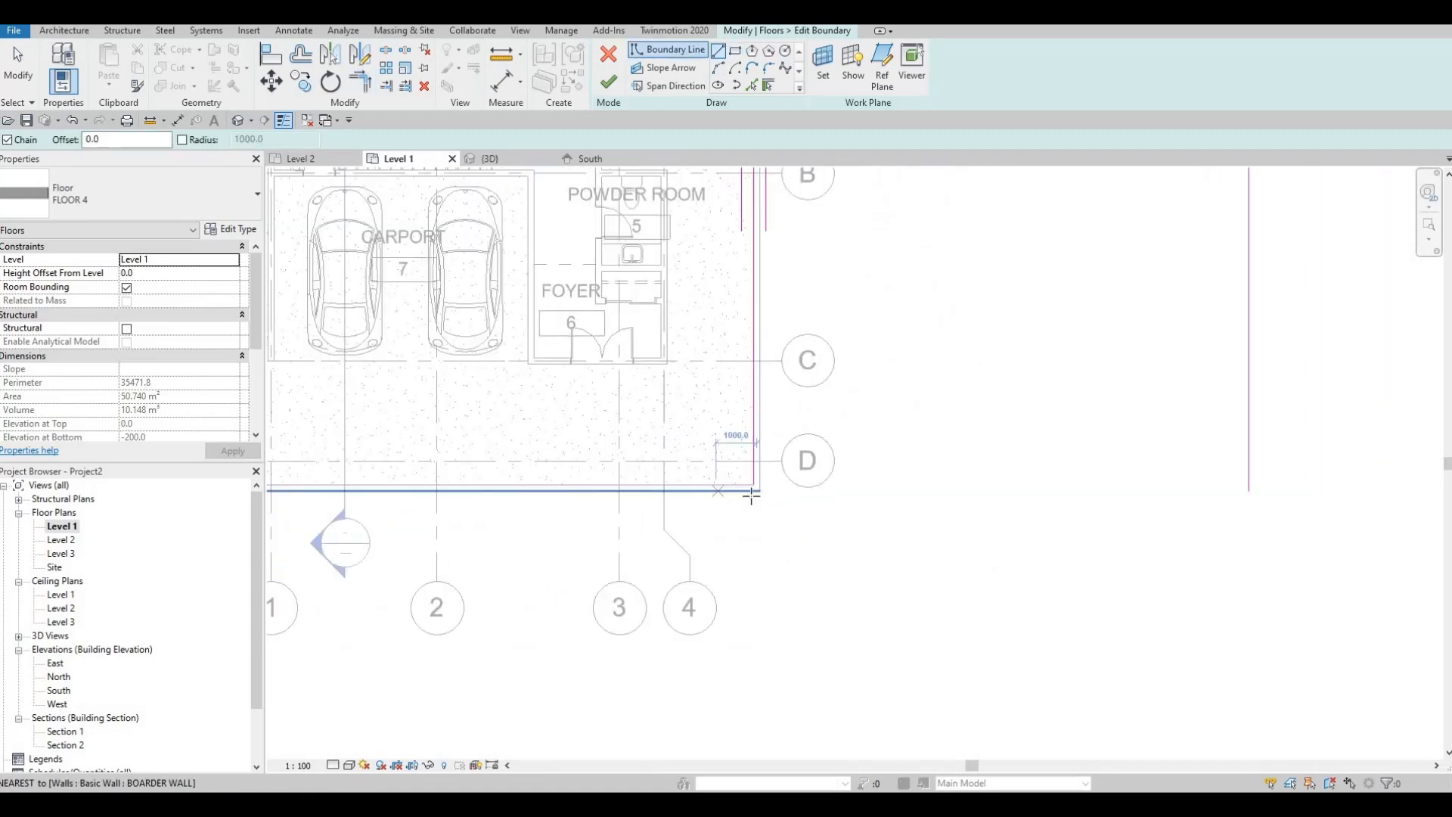
scroll(750, 495, "up", 2)
left_click(761, 491)
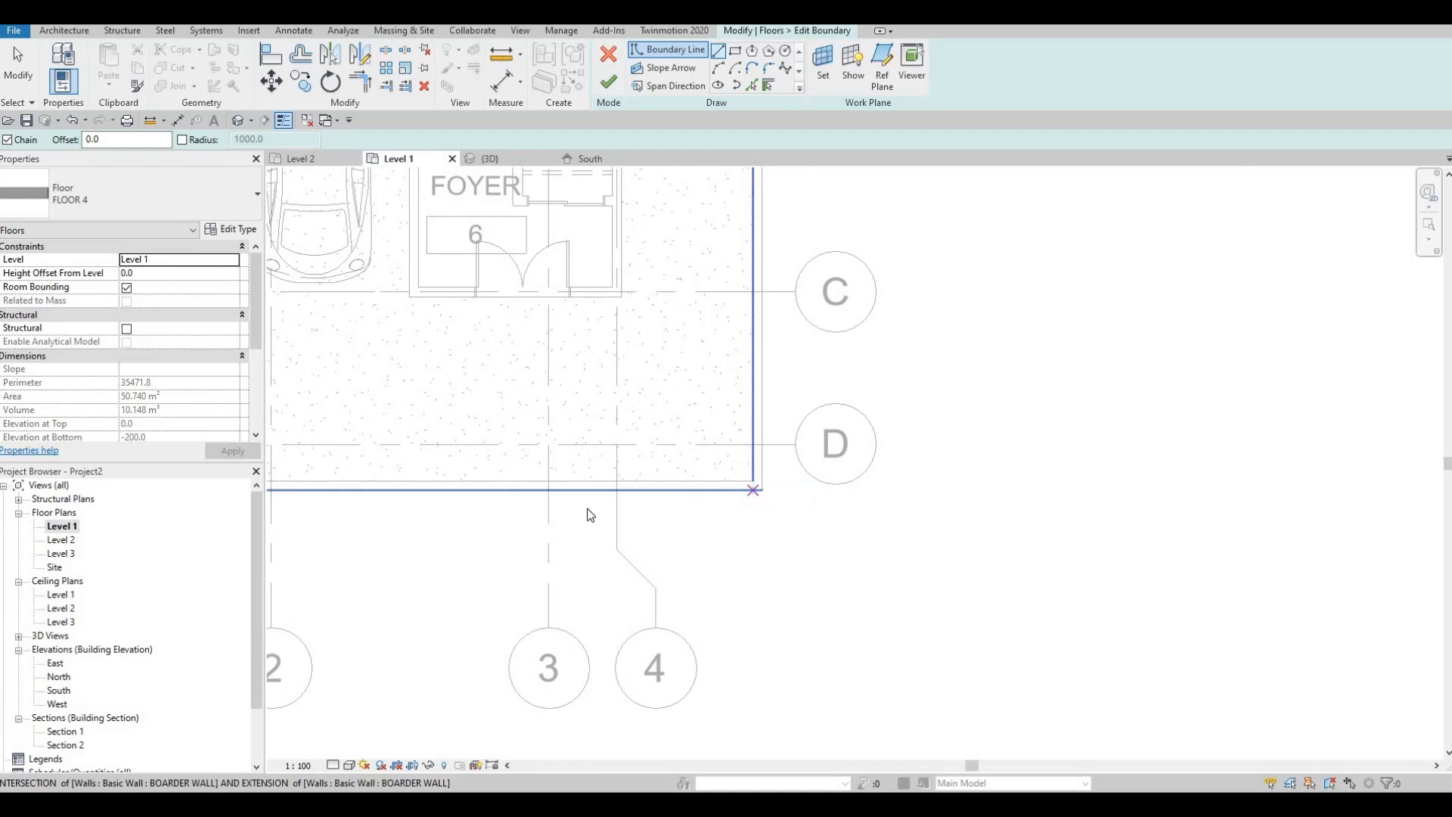
scroll(1010, 503, "down", 1)
middle_click_drag(1009, 502, 594, 509)
left_click(1029, 501)
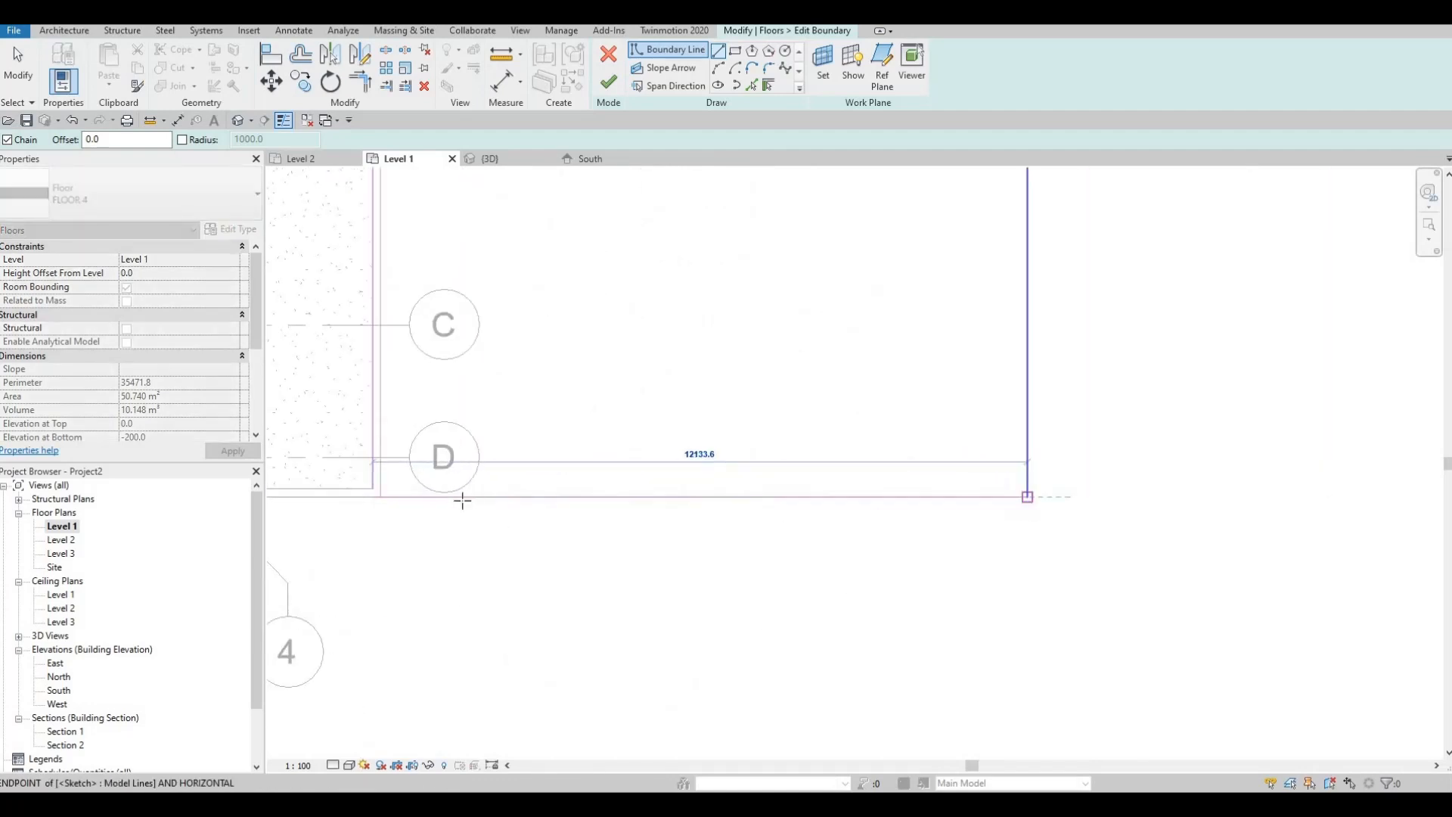
key("Escape")
key("Escape")
Trim the grid 4 side-wall line and the new front line into a corner, and finish the FLOOR 4 boundary
key("t")
key("r")
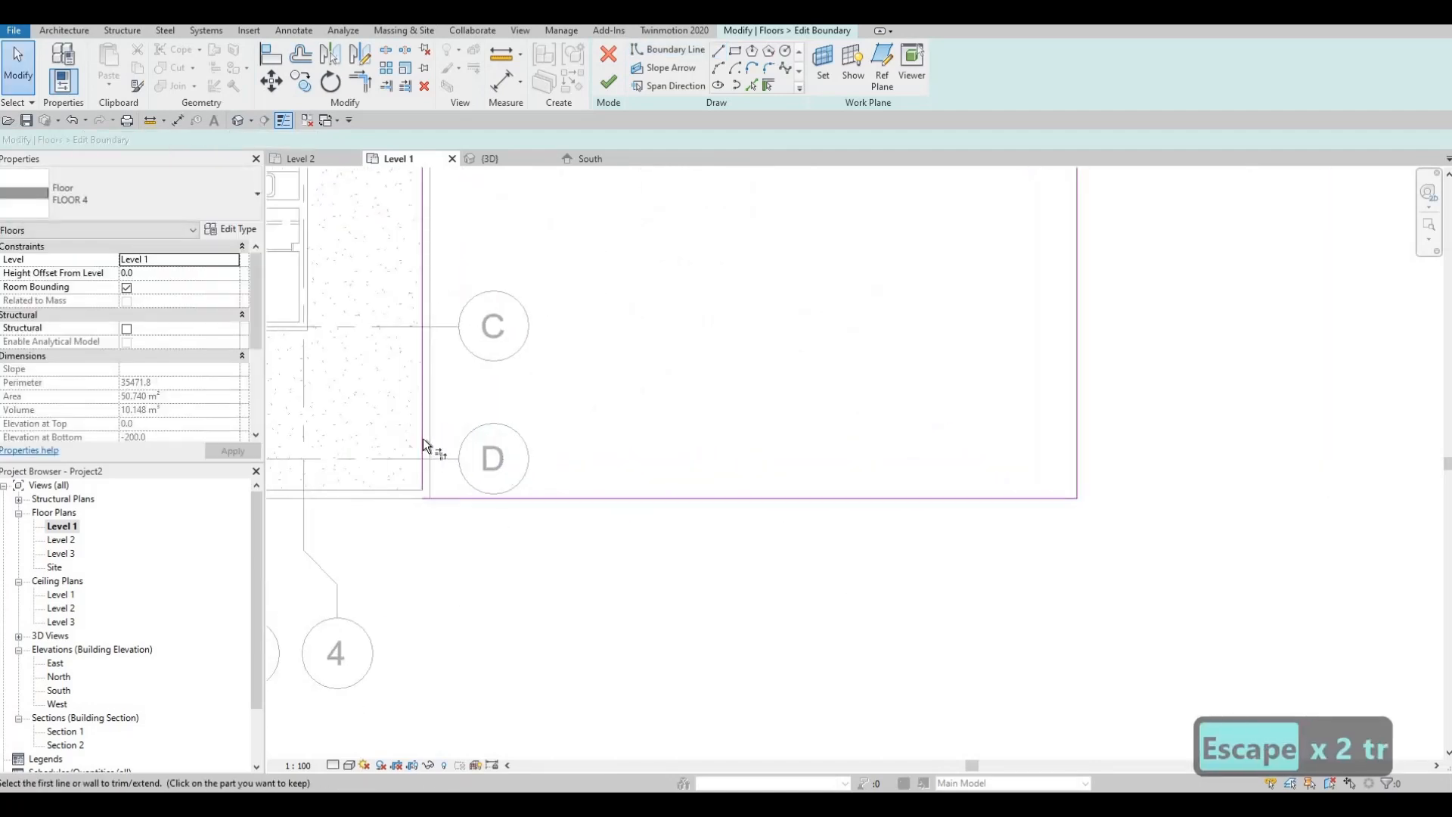
left_click(423, 440)
left_click(460, 498)
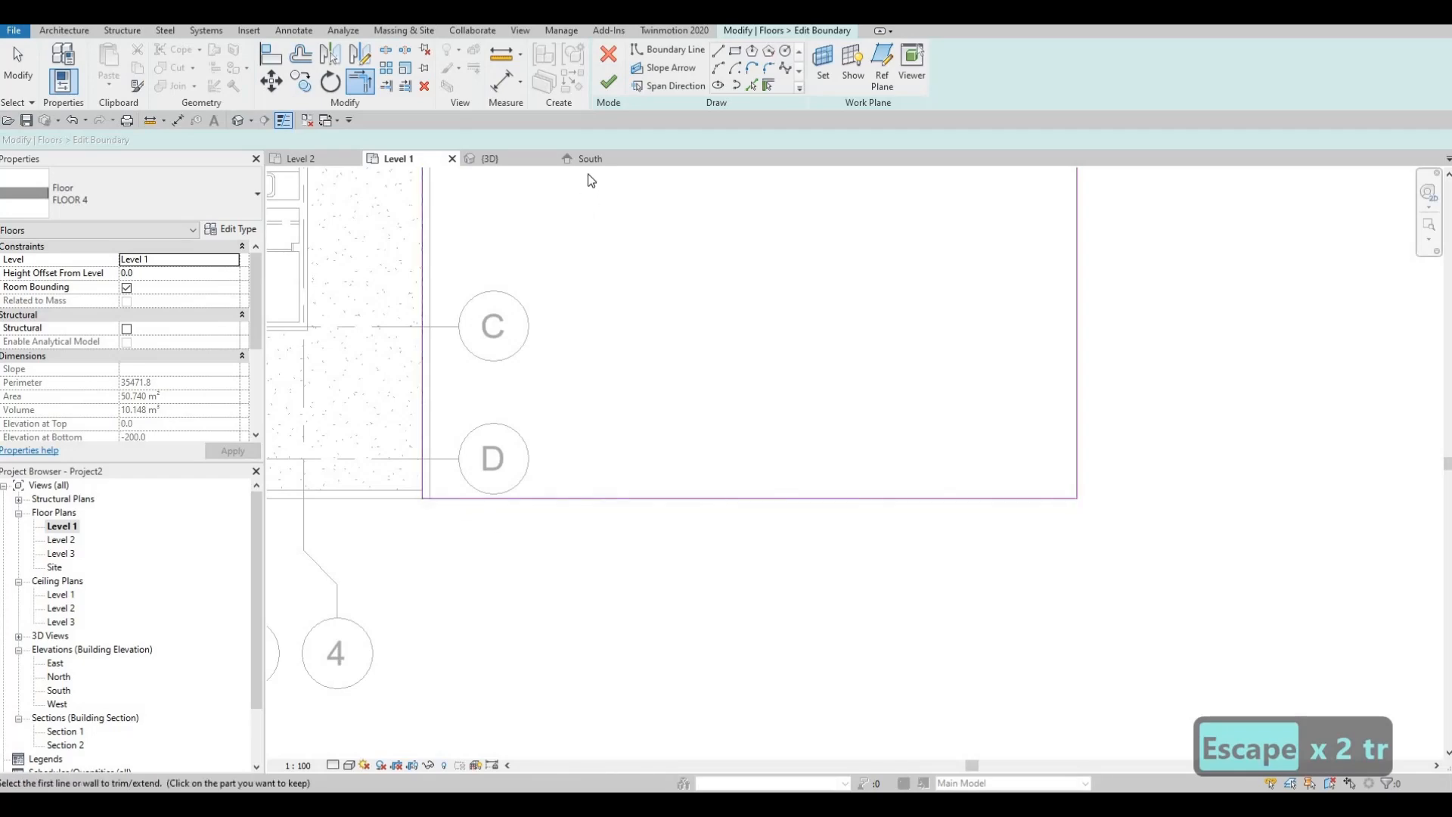
scroll(1019, 359, "down", 2)
key("Escape")
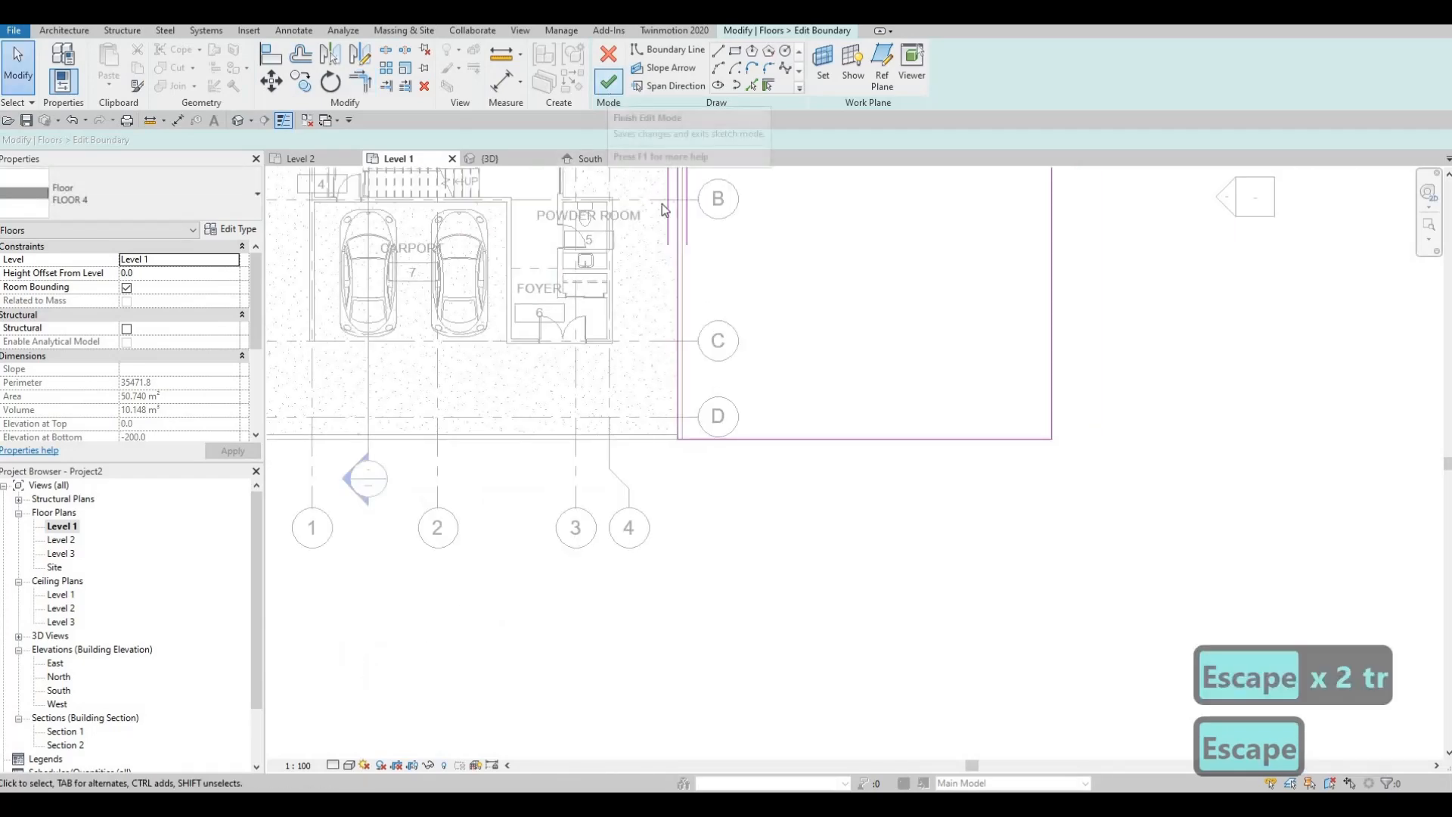
left_click(608, 82)
scroll(999, 473, "down", 2)
key("Escape")
key("Escape")
scroll(999, 473, "down", 3)
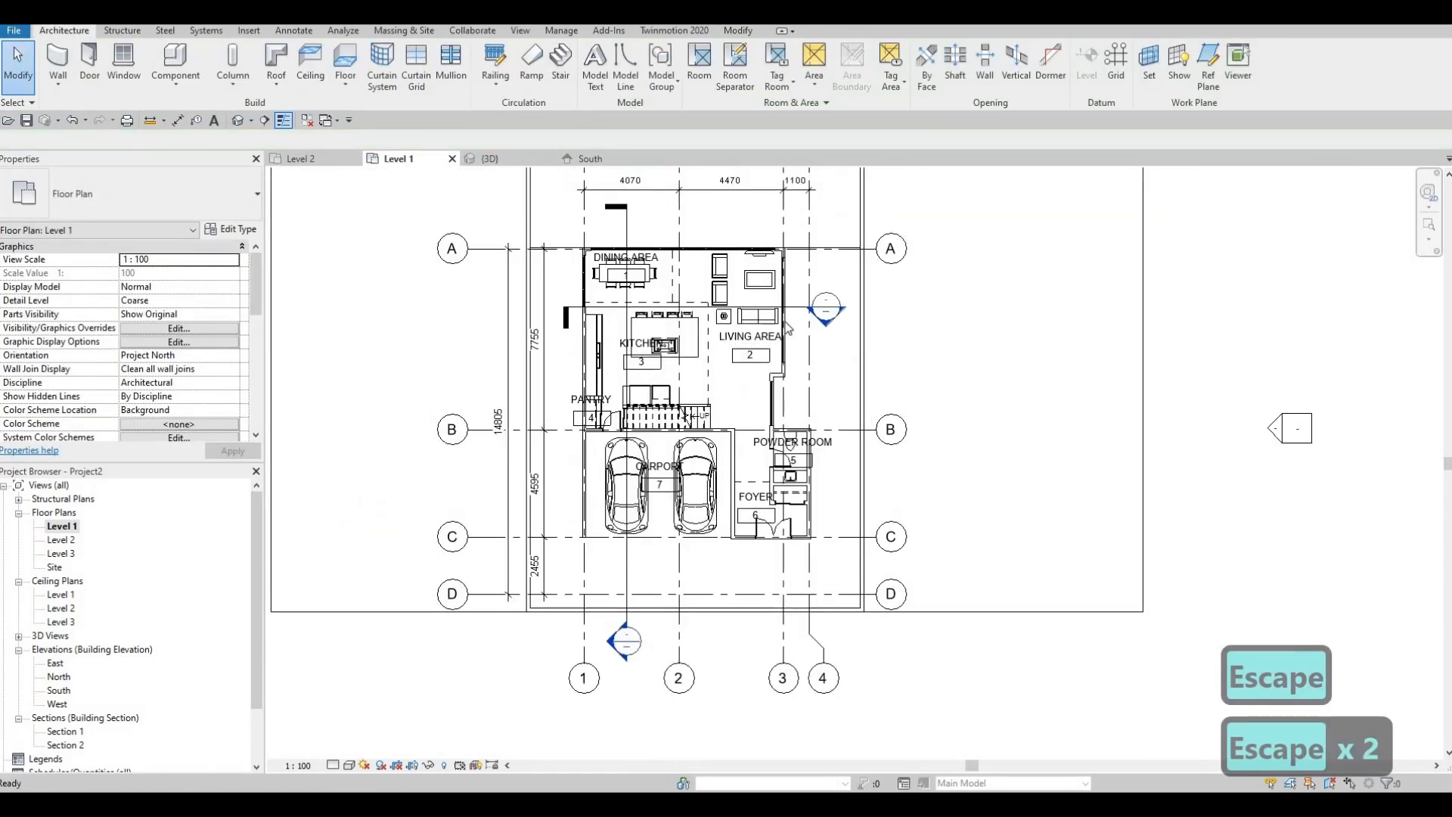
Inspect the grass floor around the boundary wall in the 3D view, looking at the front edge
left_click(238, 121)
middle_click_drag(643, 317, 866, 538, "shift")
left_click(775, 556)
scroll(866, 538, "up", 3)
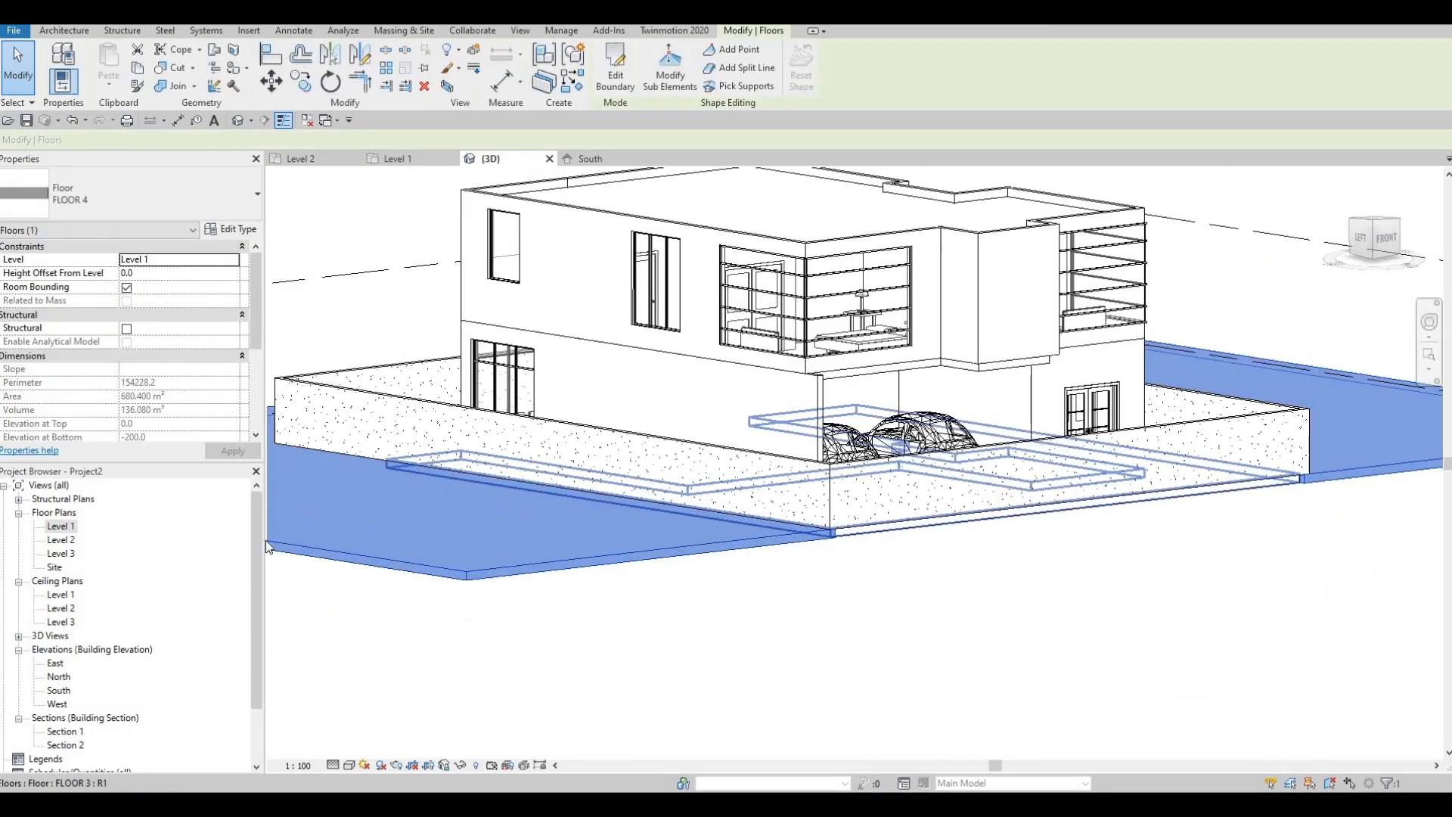
Edit the concrete FLOOR 3 boundary, moving its front line out to the front BOARDER WALL's outer face, and finish the sketch
left_click(863, 531)
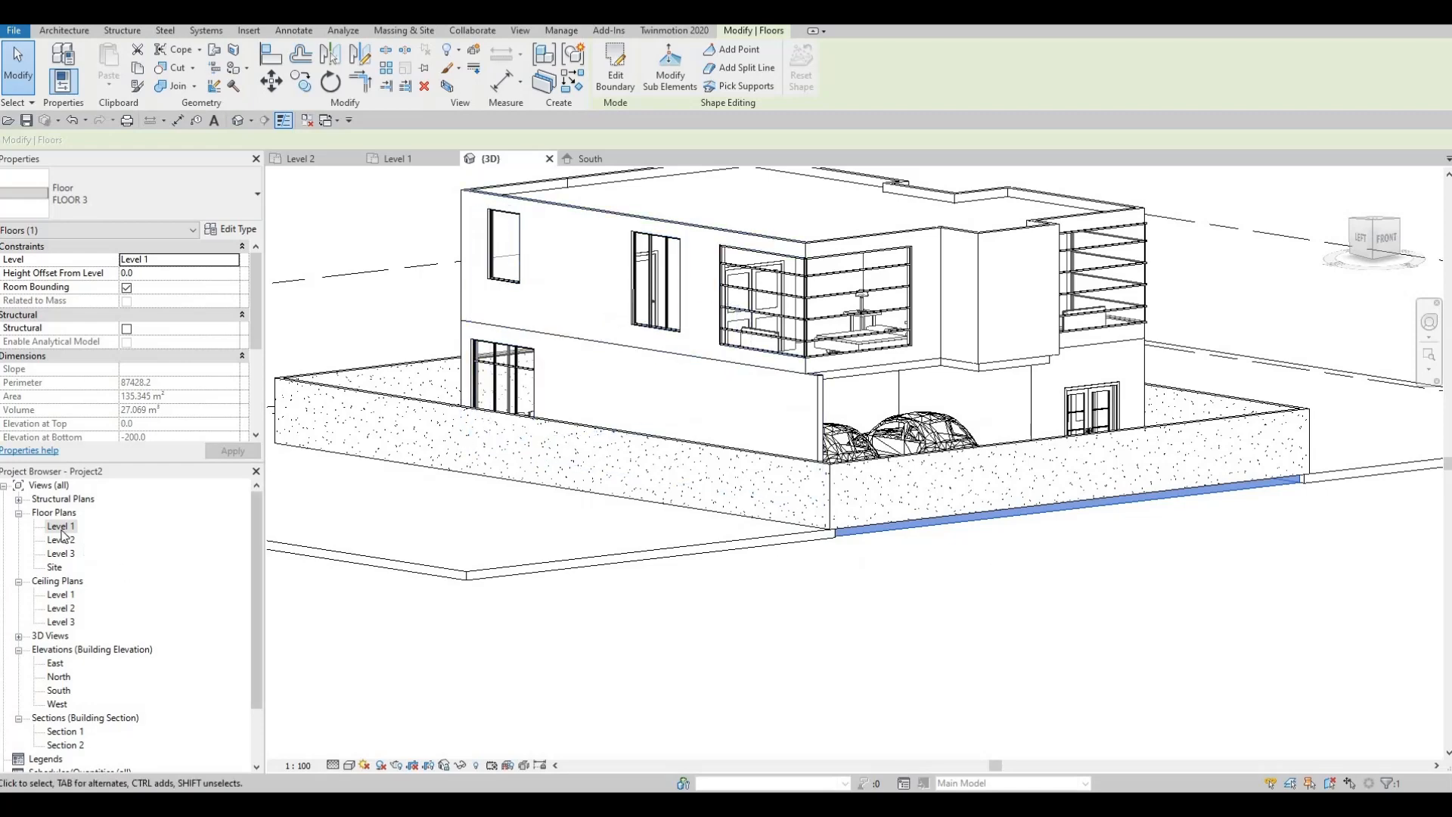
left_click(786, 629)
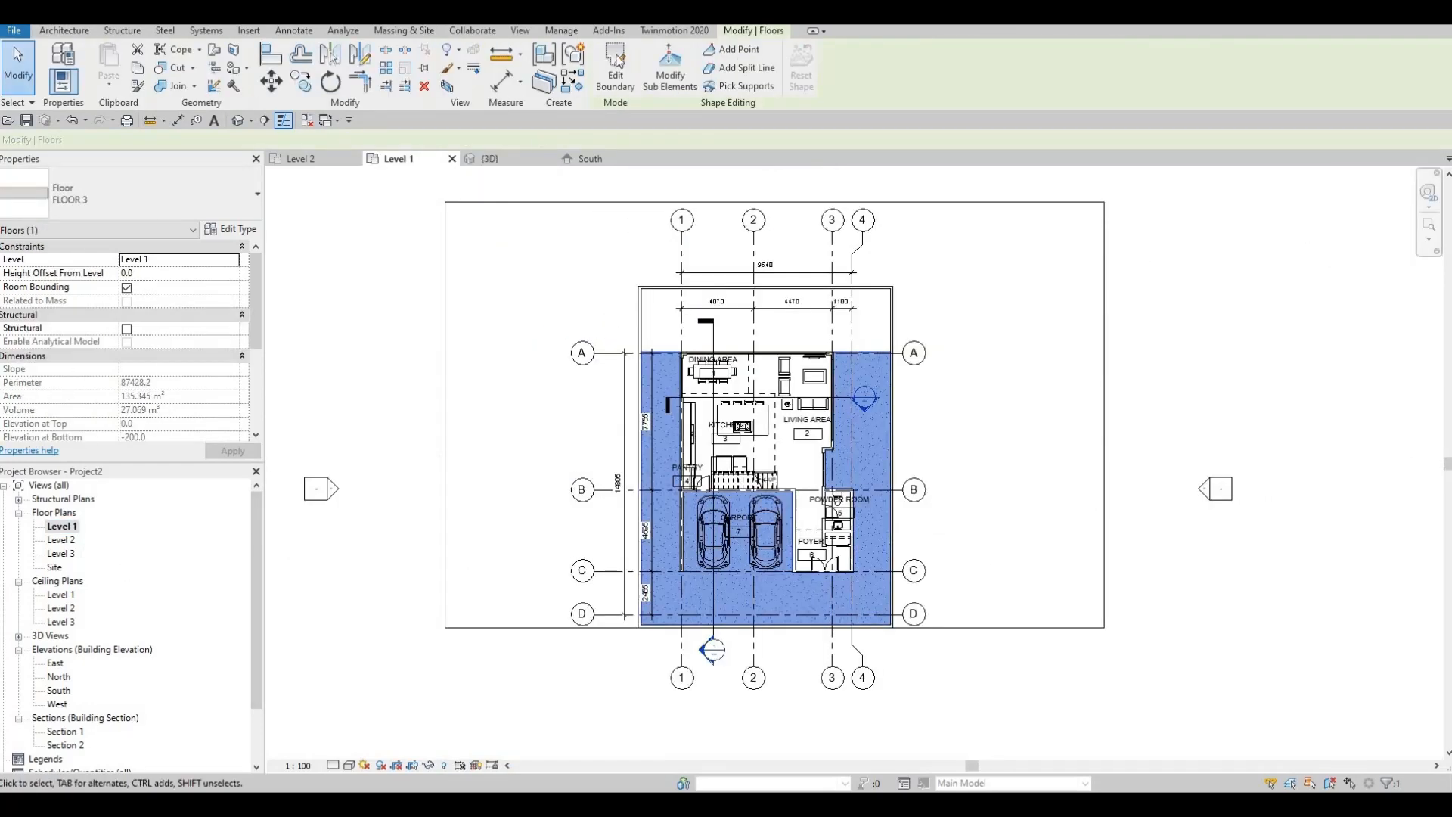
scroll(545, 620, "up", 5)
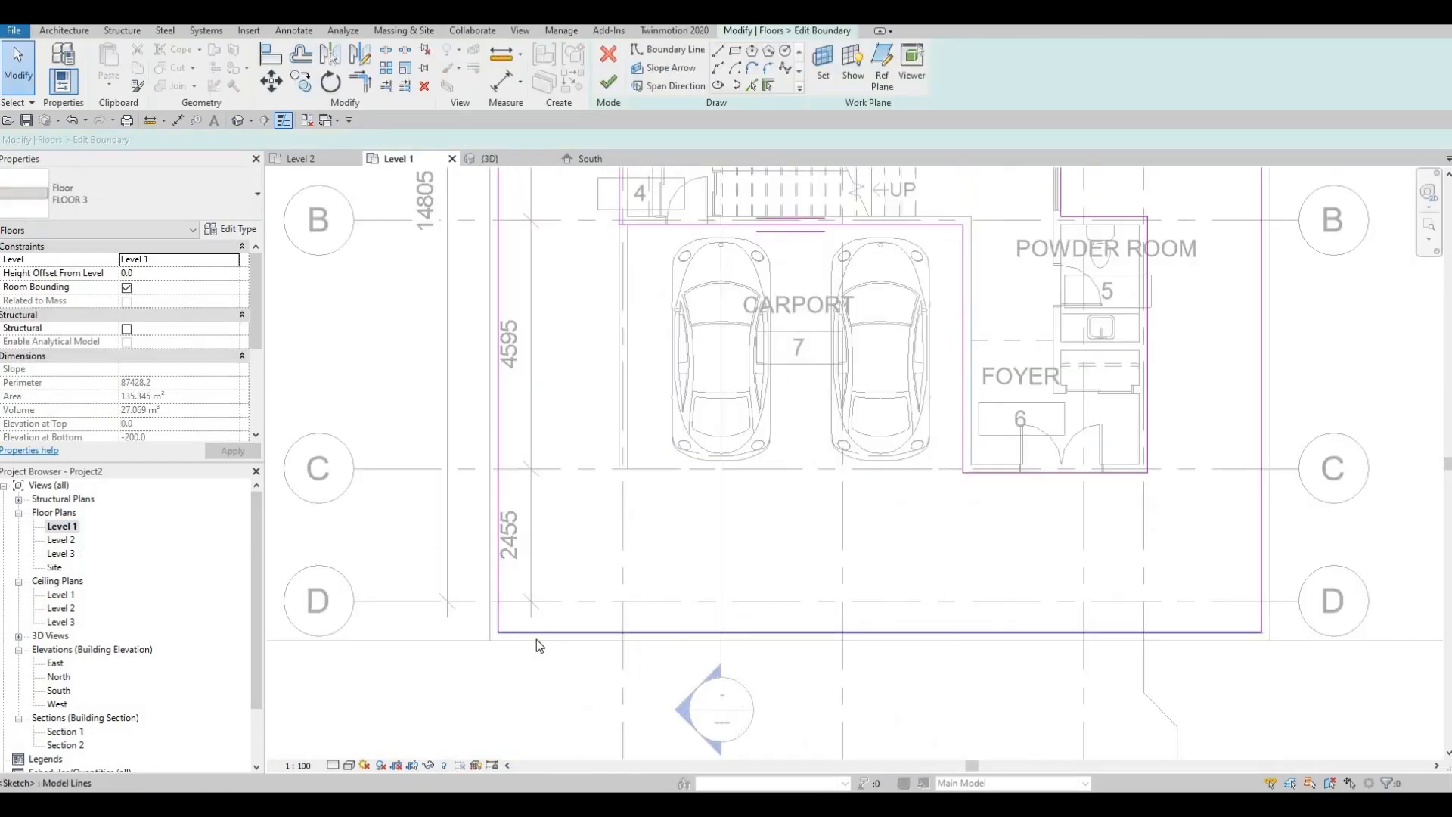
left_click(539, 632)
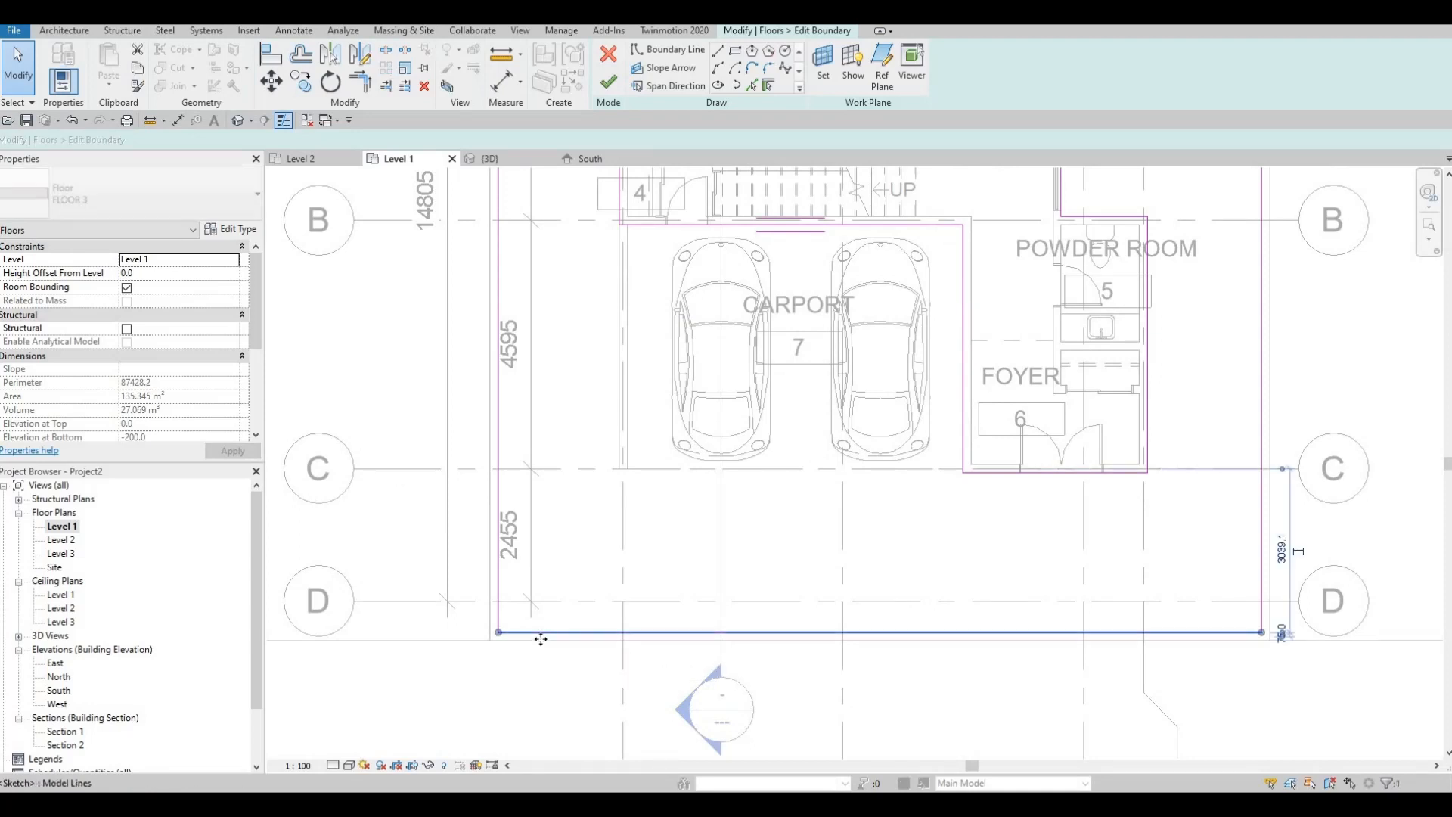
left_click_drag(539, 632, 539, 641)
left_click(606, 85)
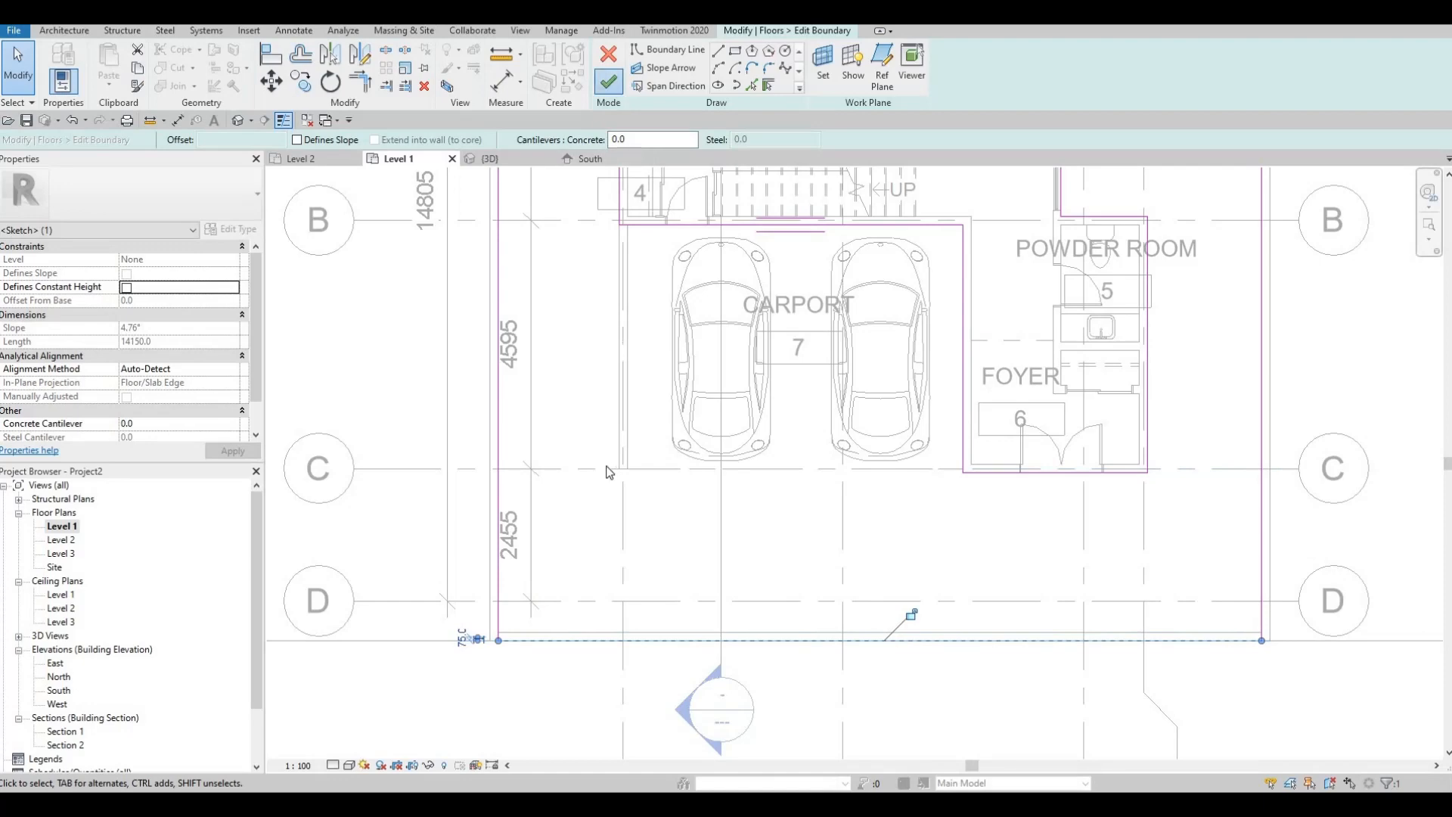
middle_click_drag(543, 446, 578, 415)
key("Escape")
scroll(578, 415, "down", 5)
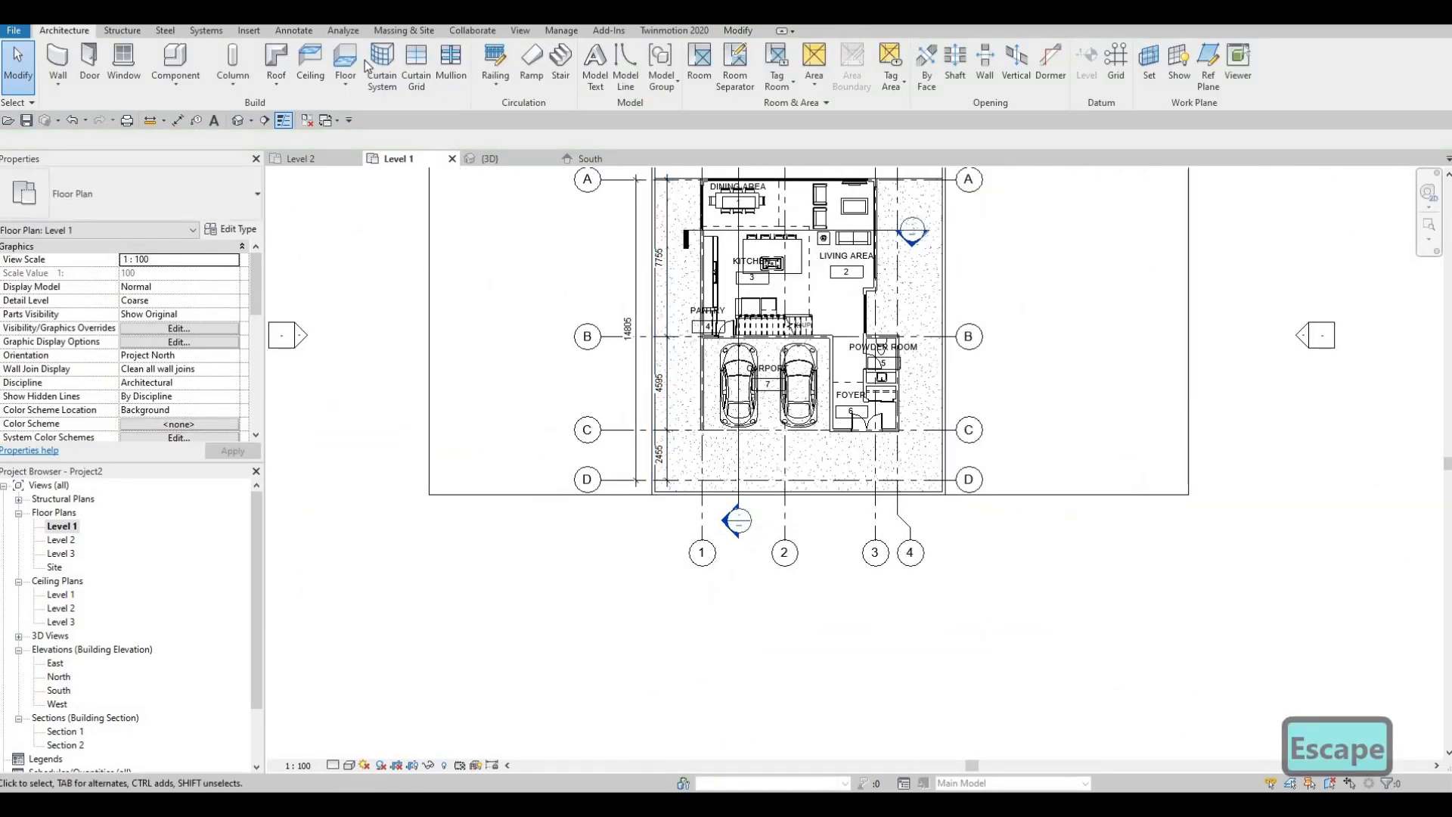
Start a new floor on Level 1 and duplicate the FLOOR 4 type as FLOOR 5
left_click(344, 65)
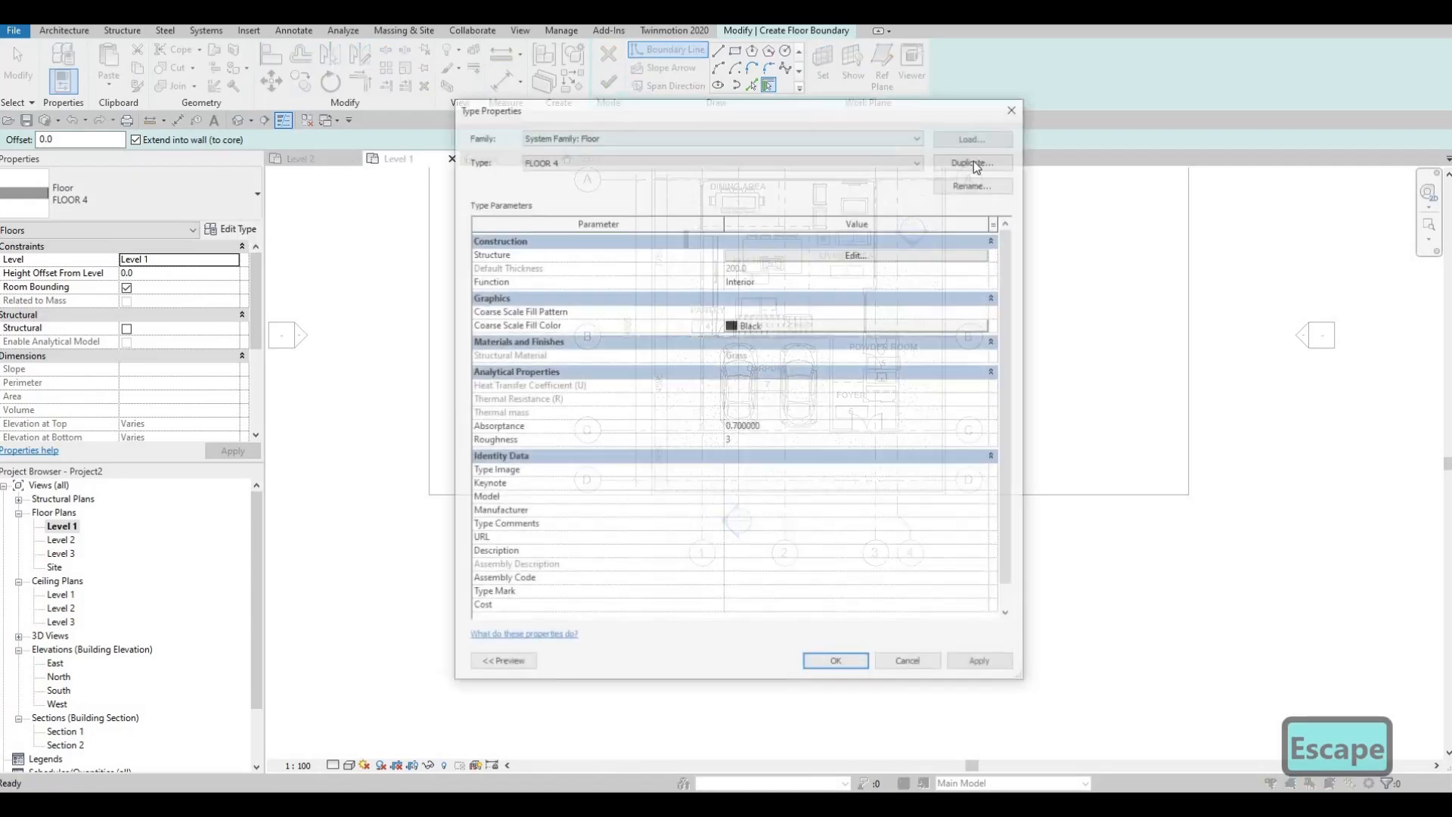
left_click(975, 160)
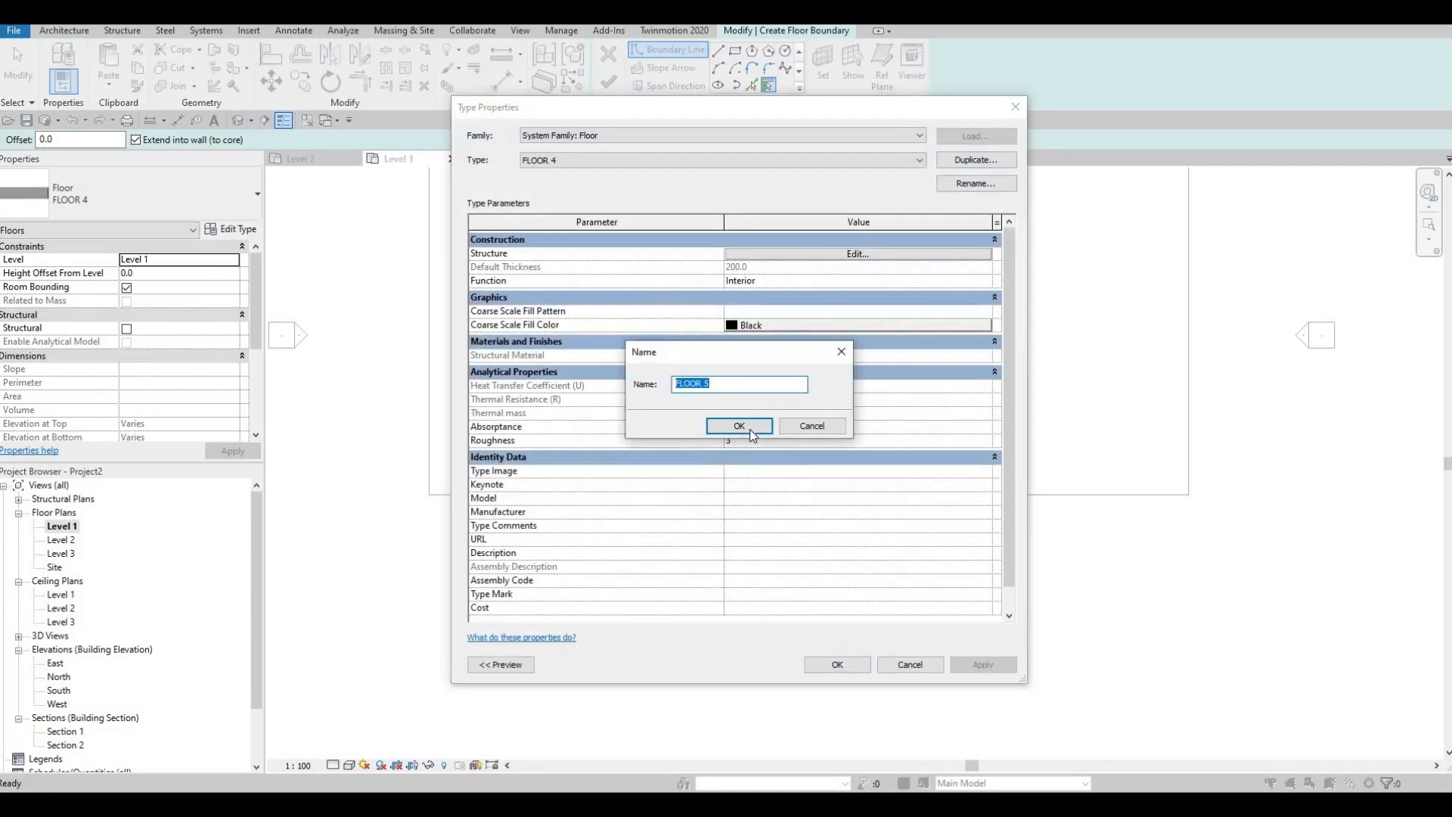
key("Return")
Set the material of FLOOR 5's structure layer to Concrete, Precast and apply the type
left_click(756, 254)
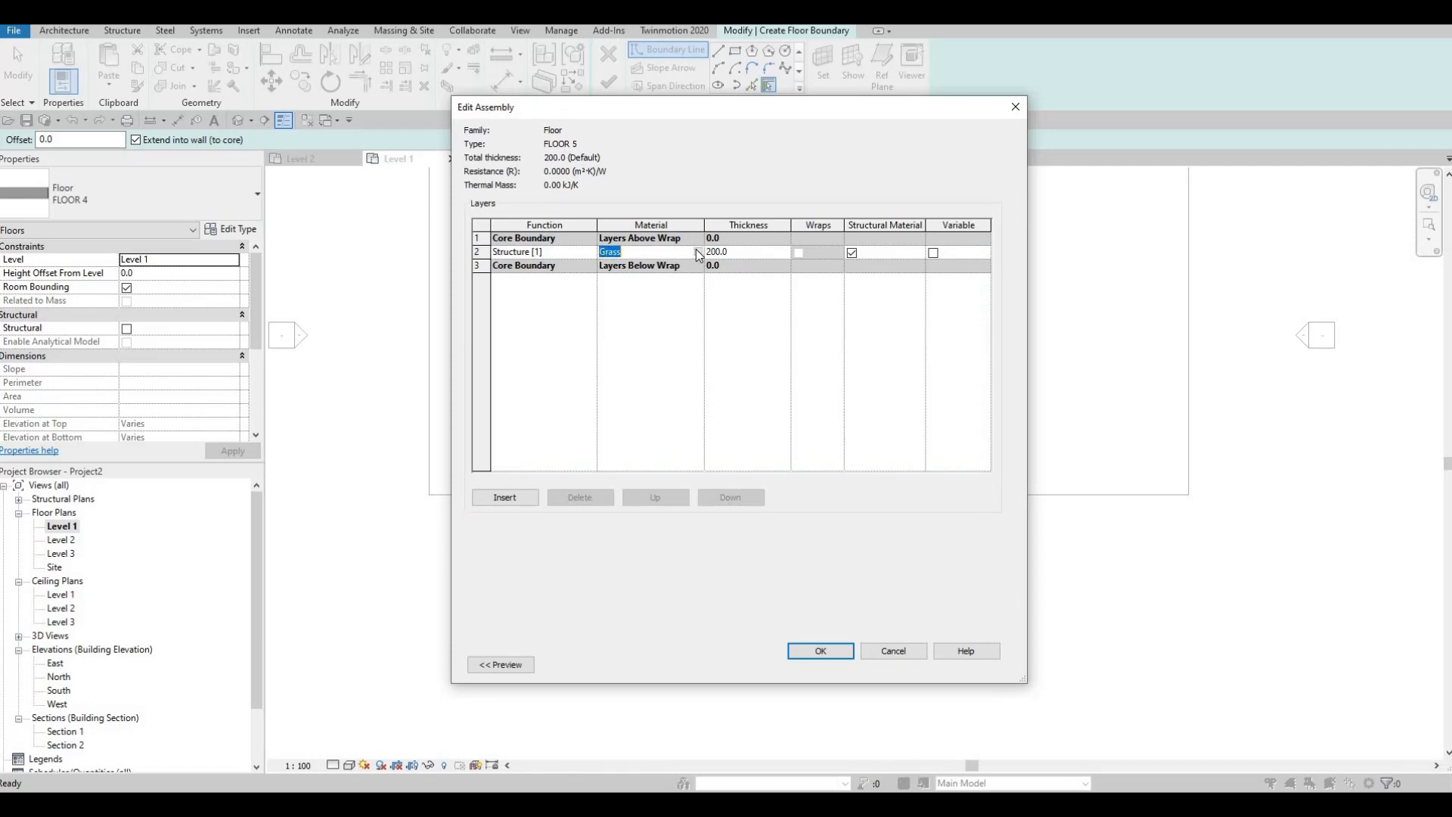
left_click(697, 252)
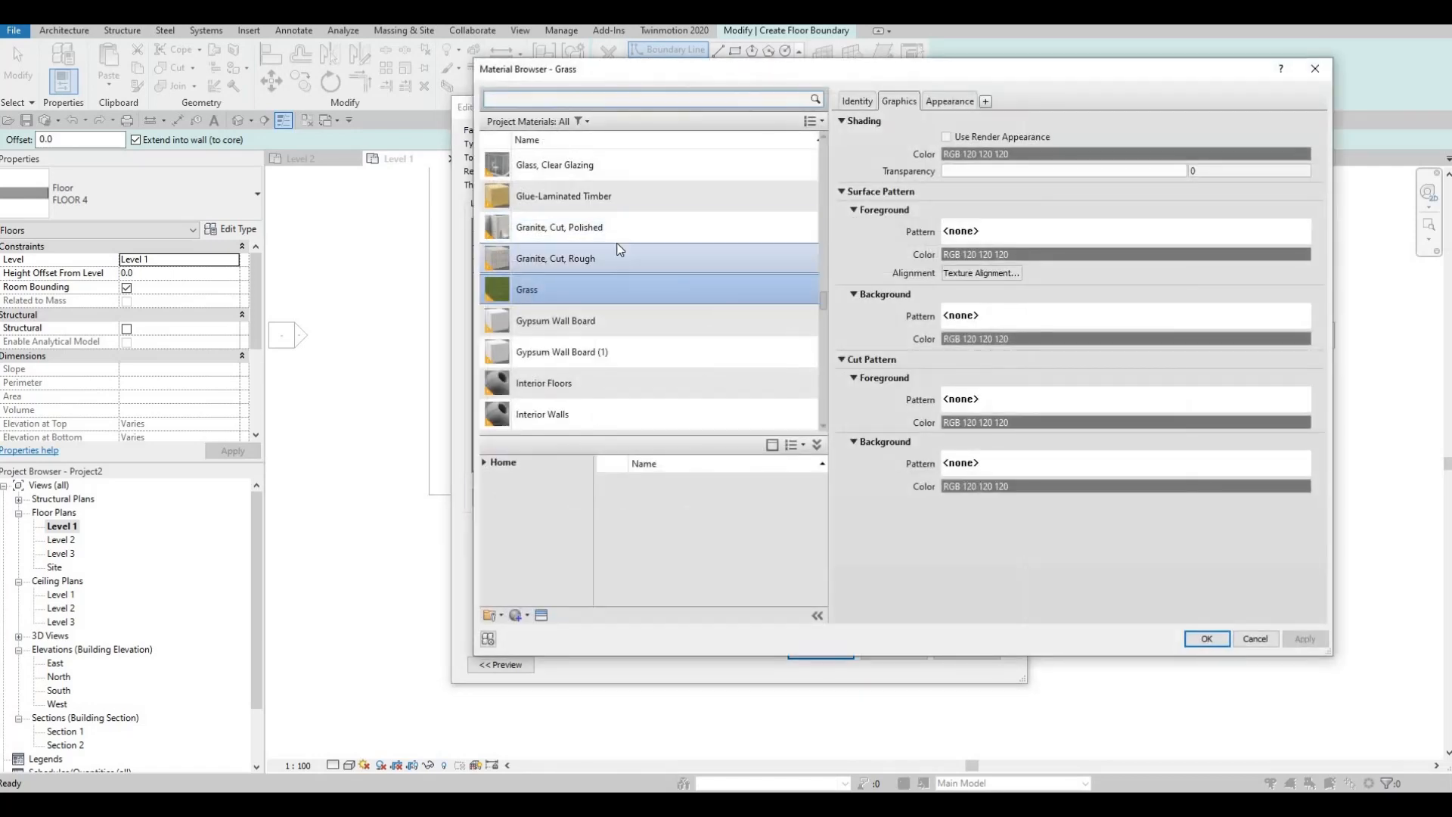
scroll(614, 298, "up", 10)
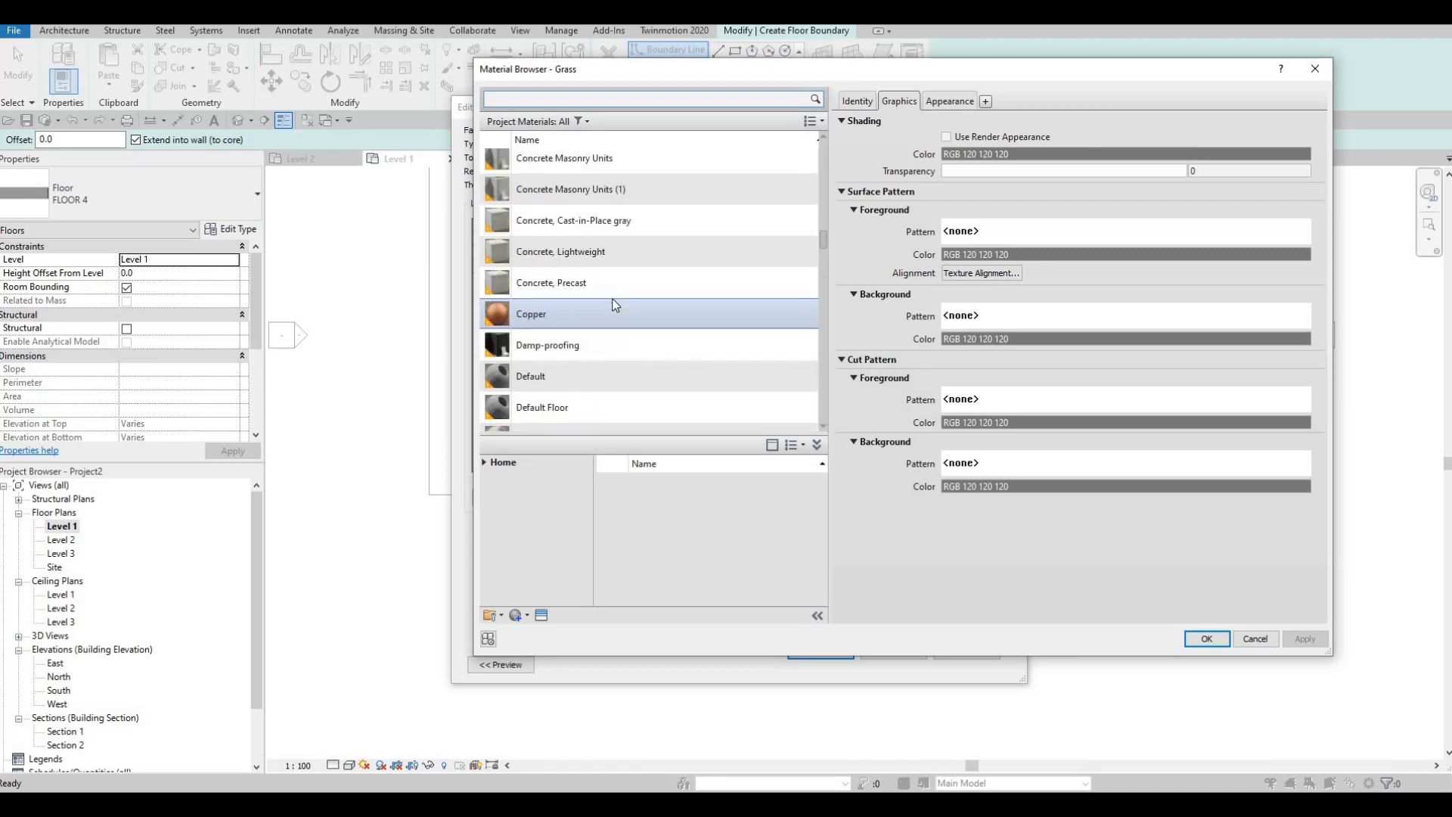
scroll(658, 389, "down", 3)
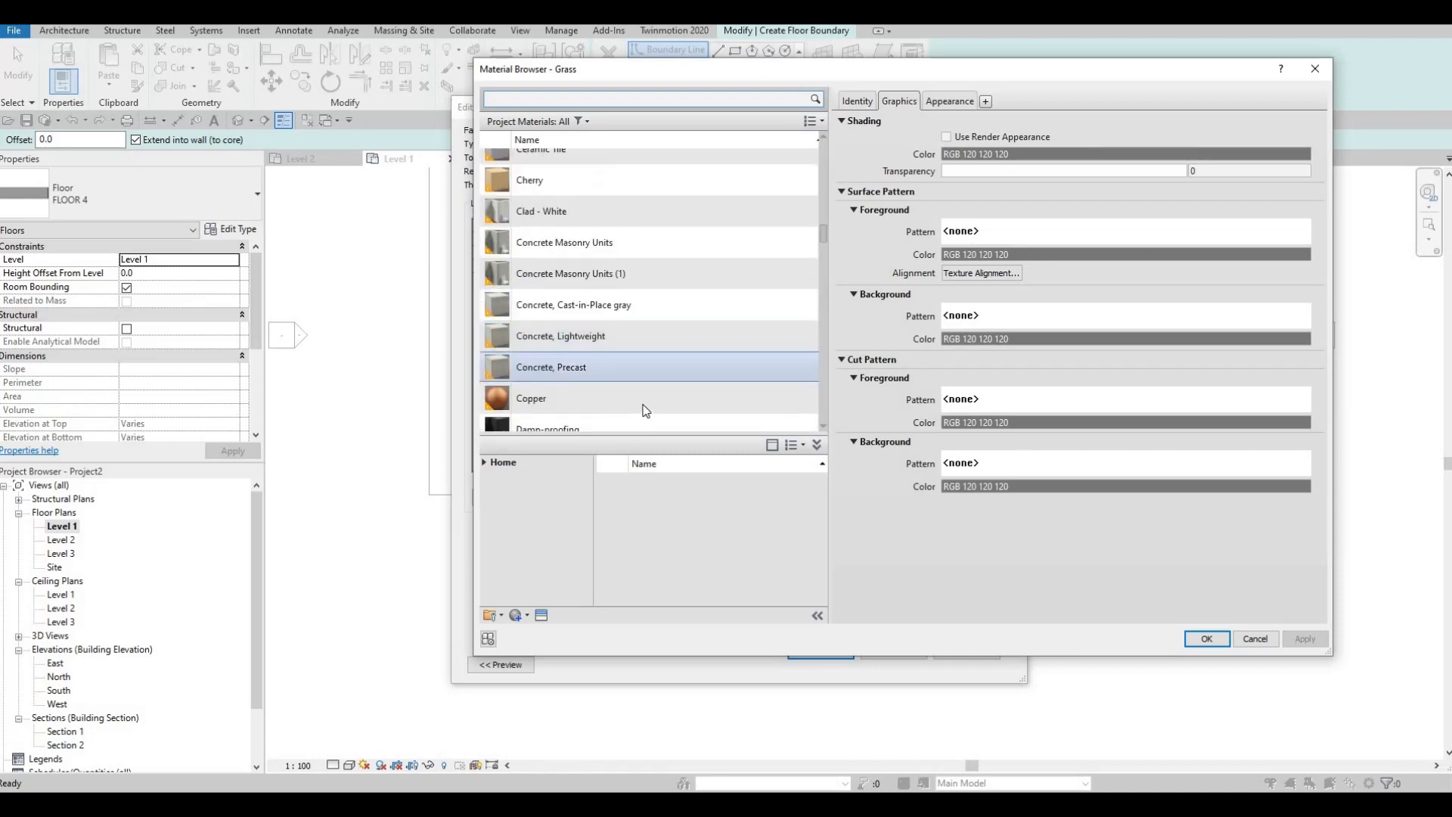
left_click(597, 374)
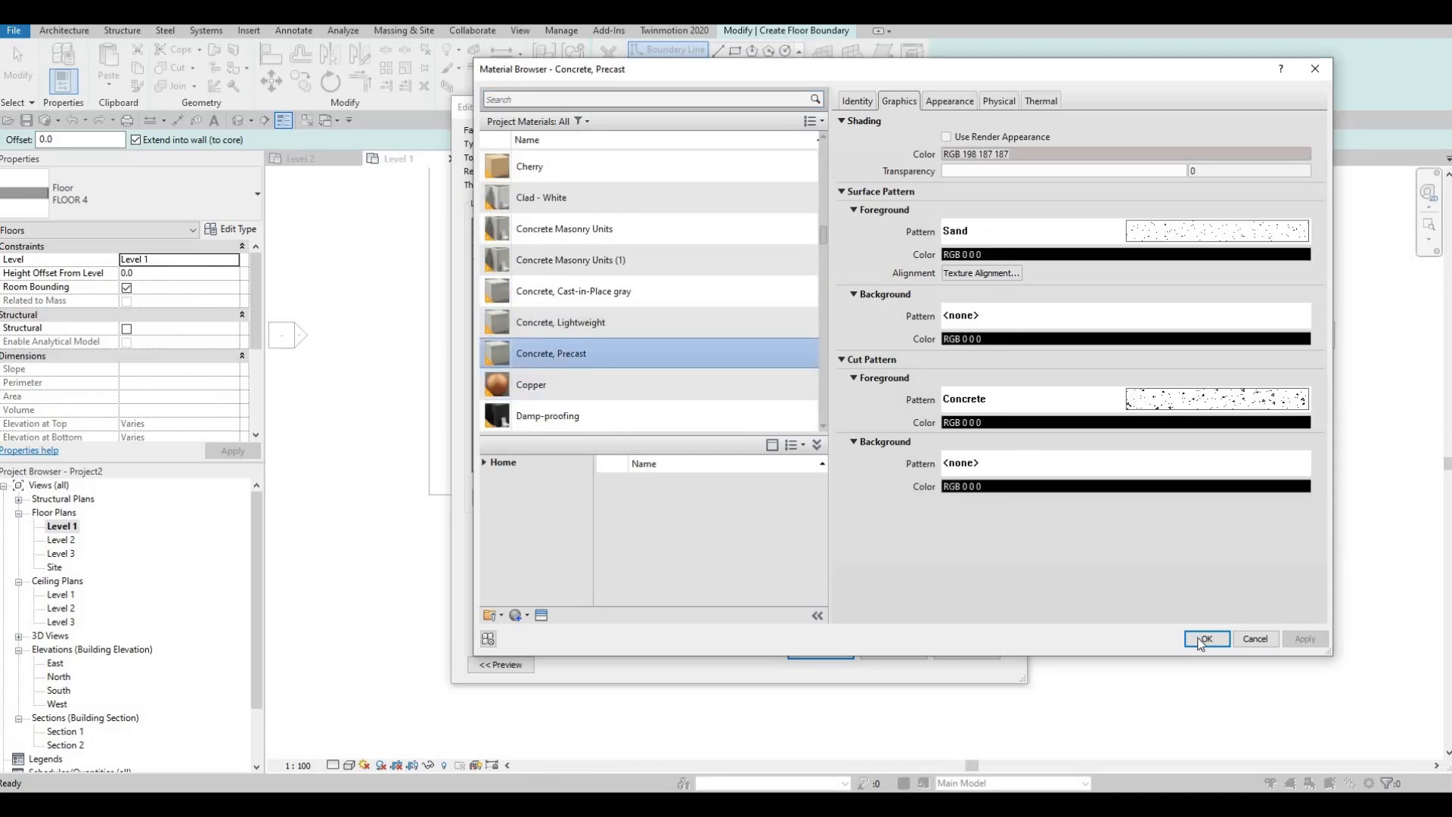
key("Return")
left_click(821, 650)
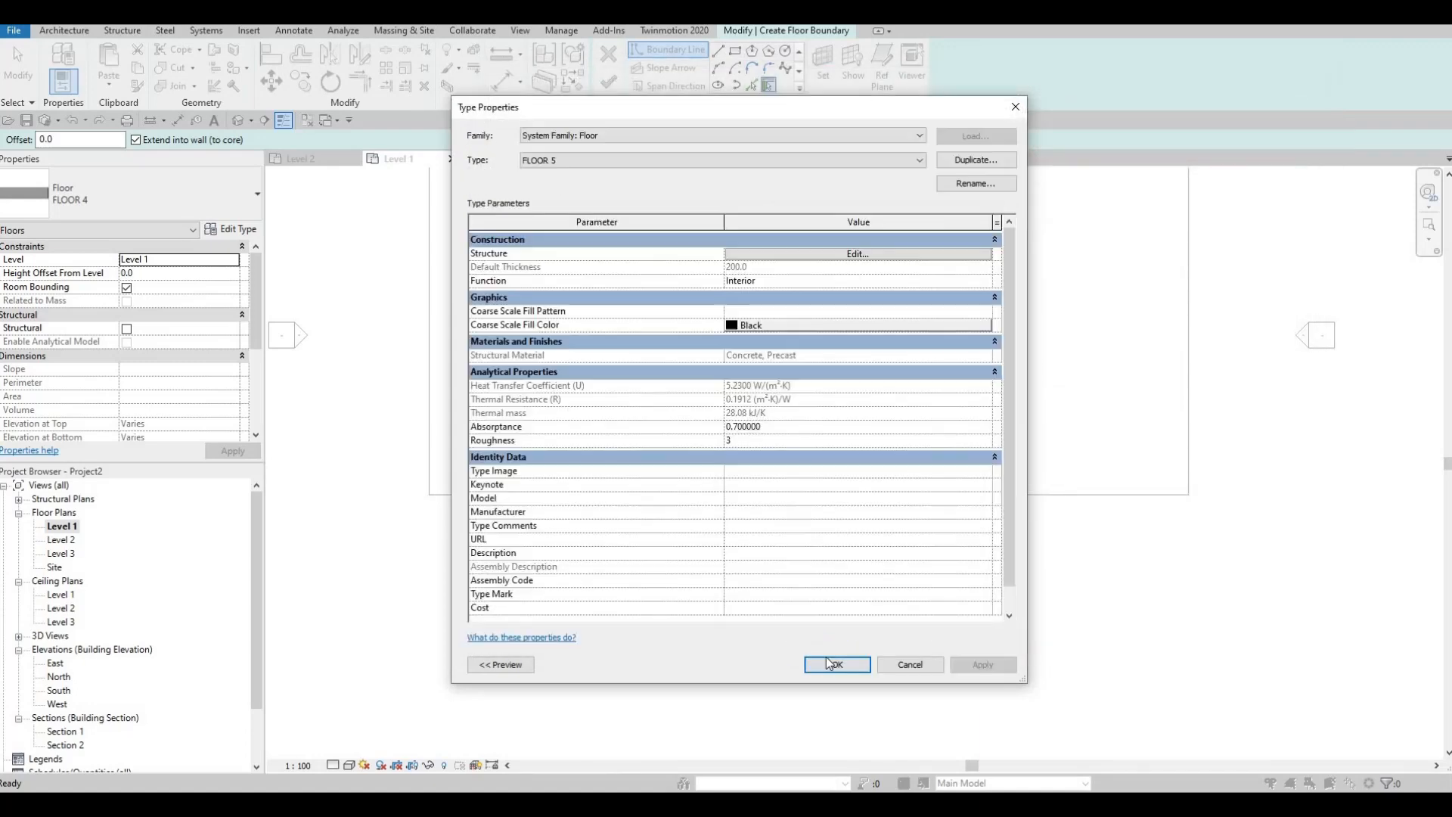
key("Return")
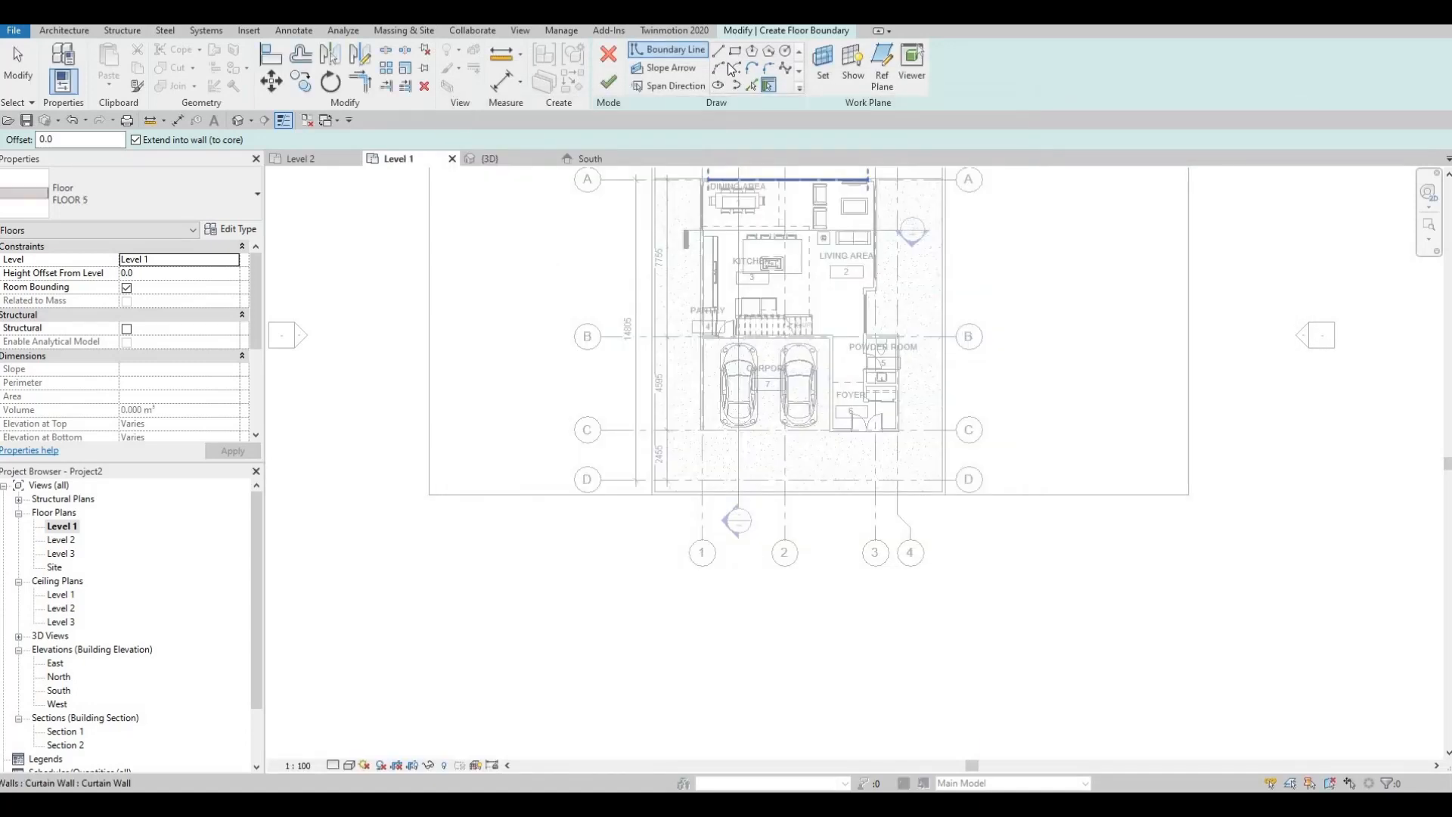
Sketch a rectangular FLOOR 5 boundary along the grass floor's front edge, about 37 m wide and 11 m deep
left_click(429, 494)
middle_click_drag(647, 726, 552, 583)
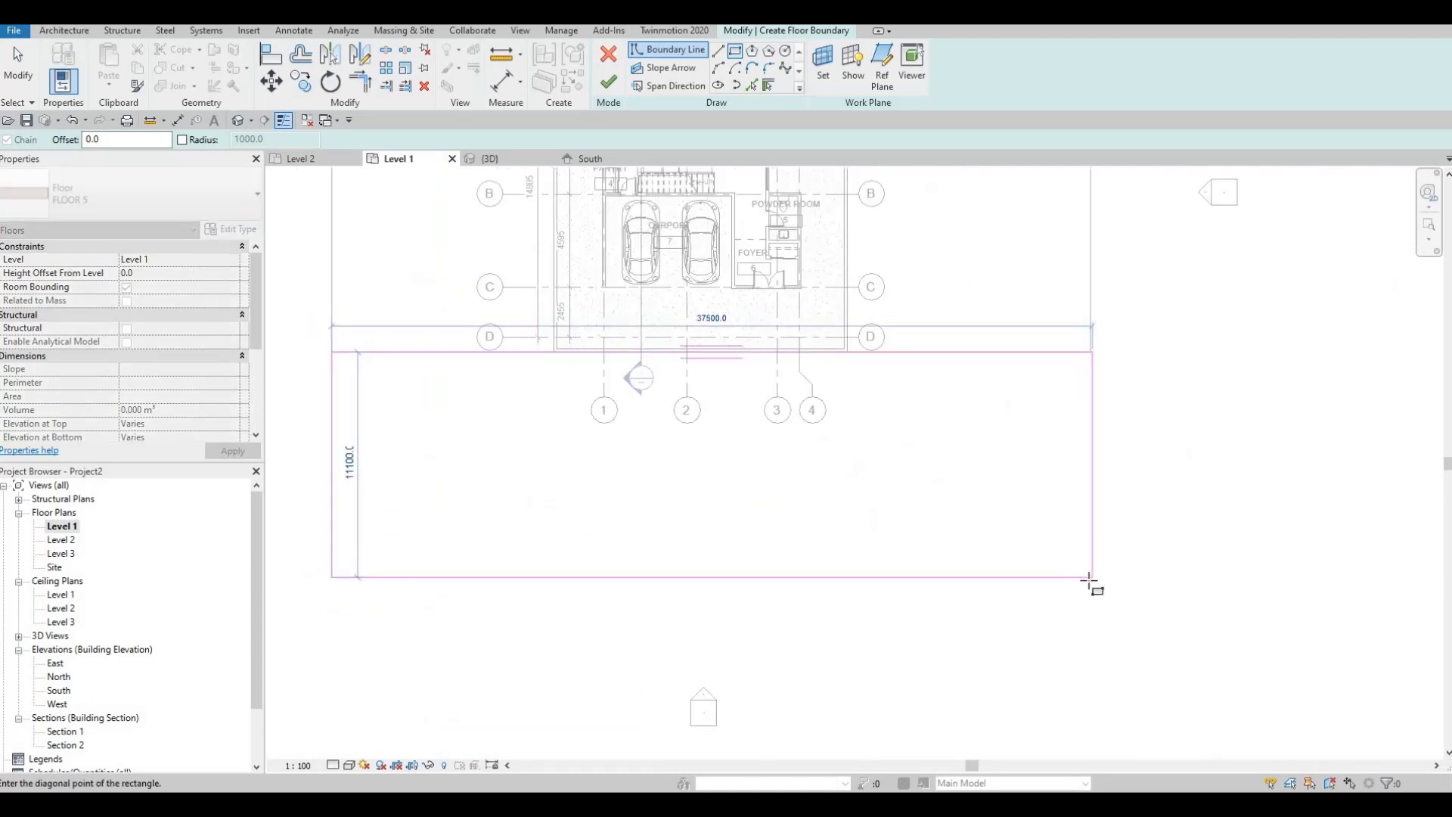
left_click(1086, 582)
key("Escape")
key("Escape")
Align the short east-side line of the FLOOR 5 sketch with the grass floor's edge and finish the floor
key("a")
key("l")
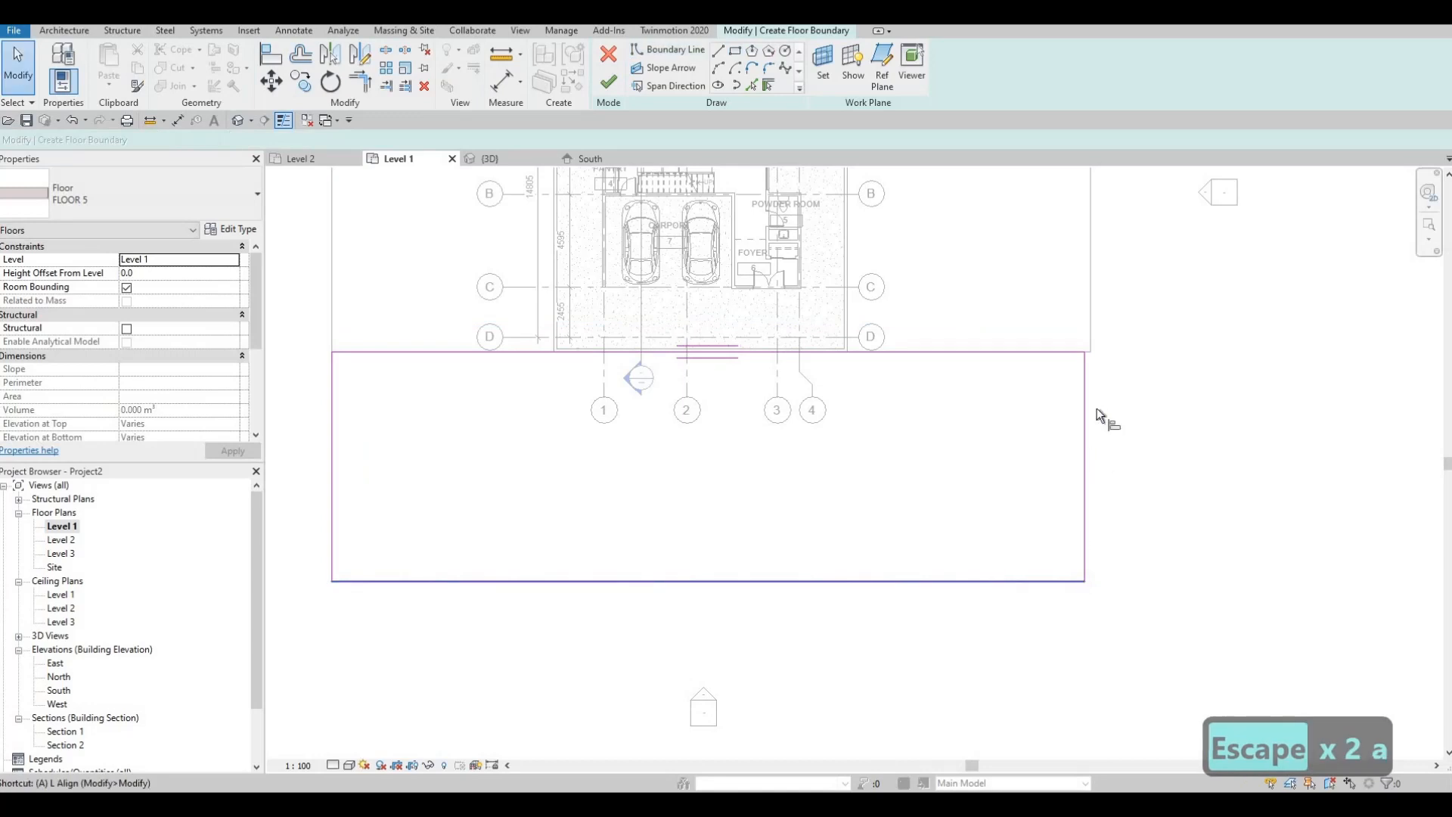
left_click(1080, 415)
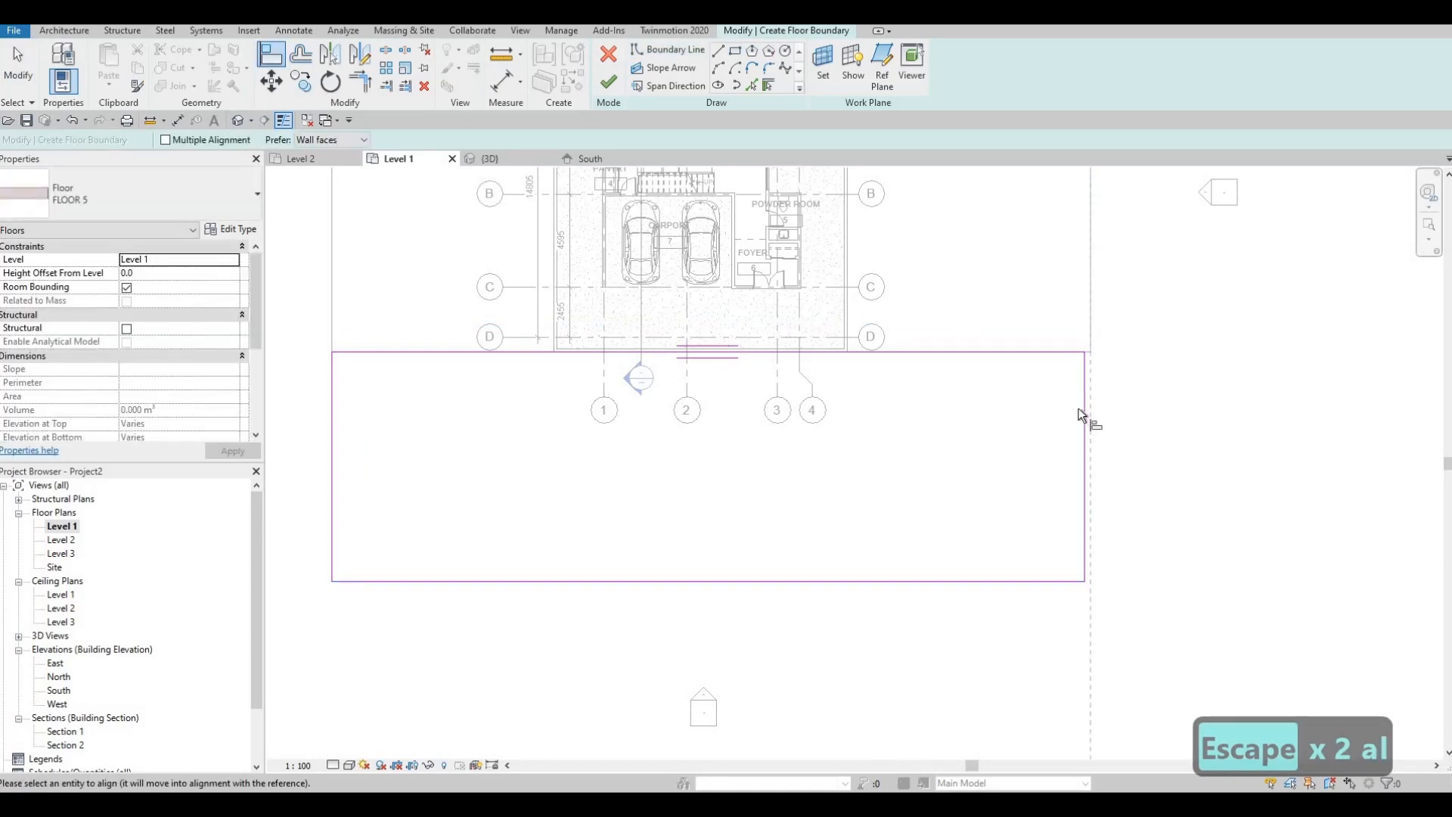
left_click(1083, 414)
key("Escape")
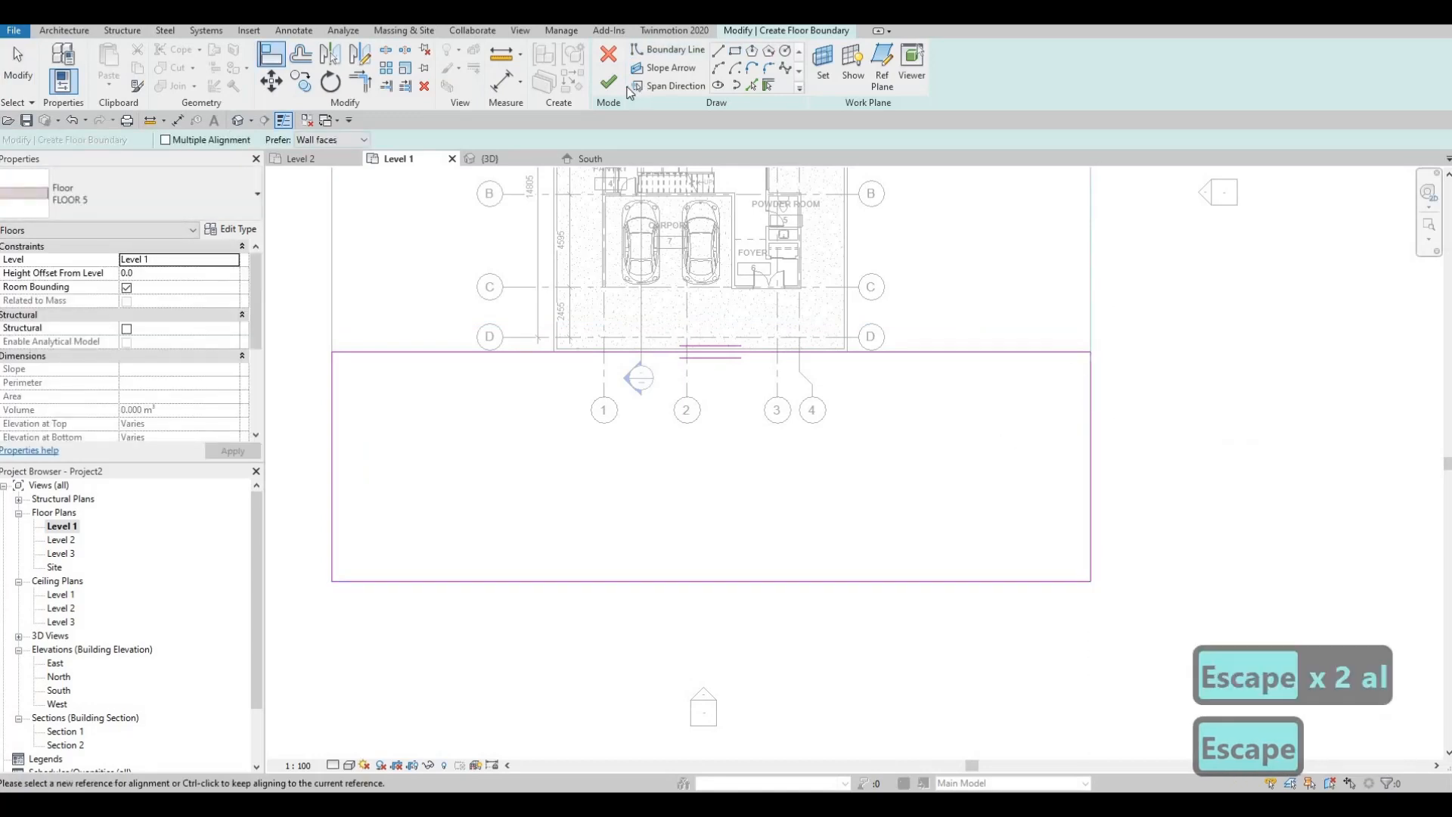
left_click(609, 84)
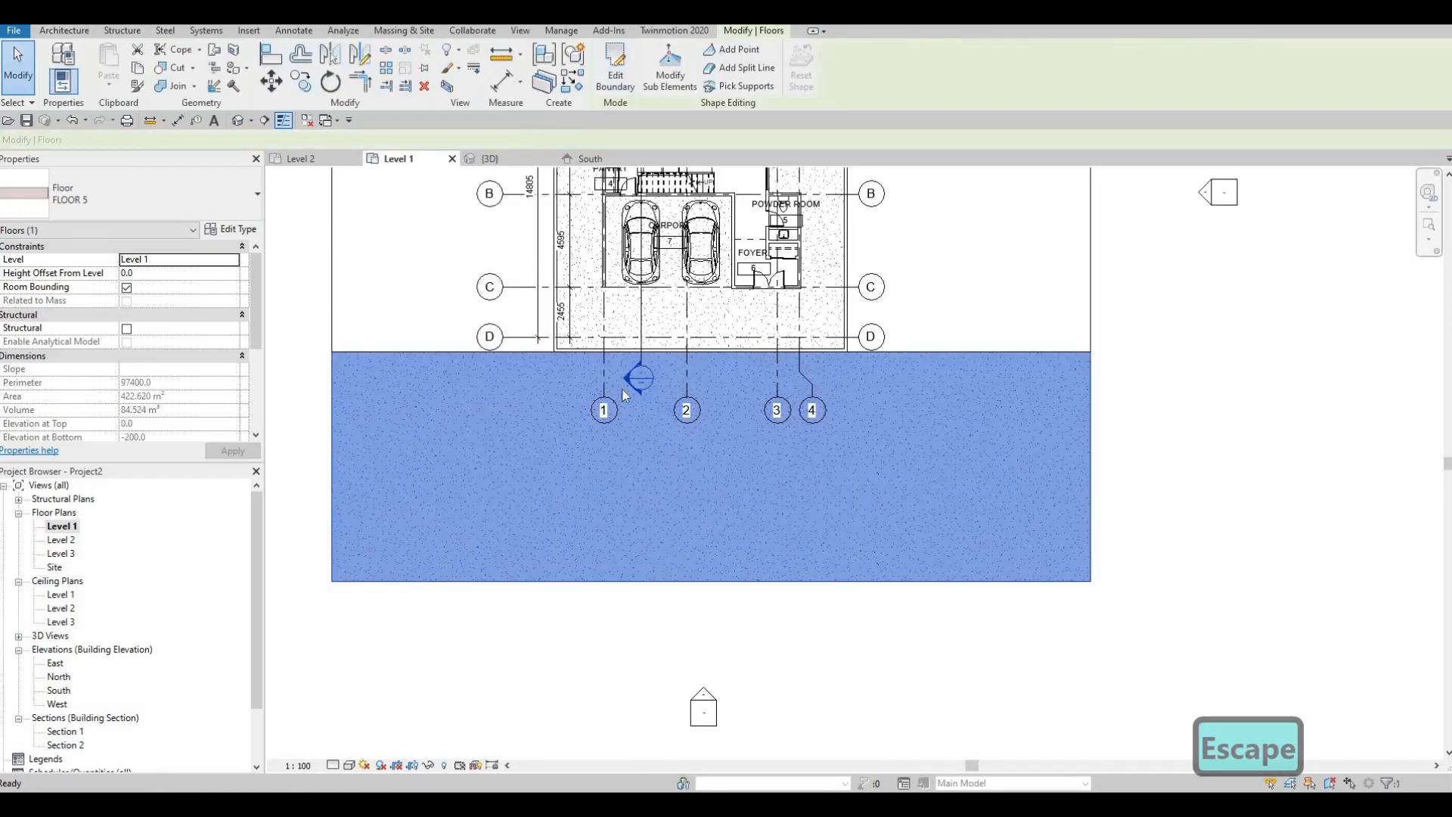
key("Escape")
key("Escape")
Inspect the new front floor and the boundary wall in the default 3D view, looking from the street side
scroll(496, 305, "down", 3)
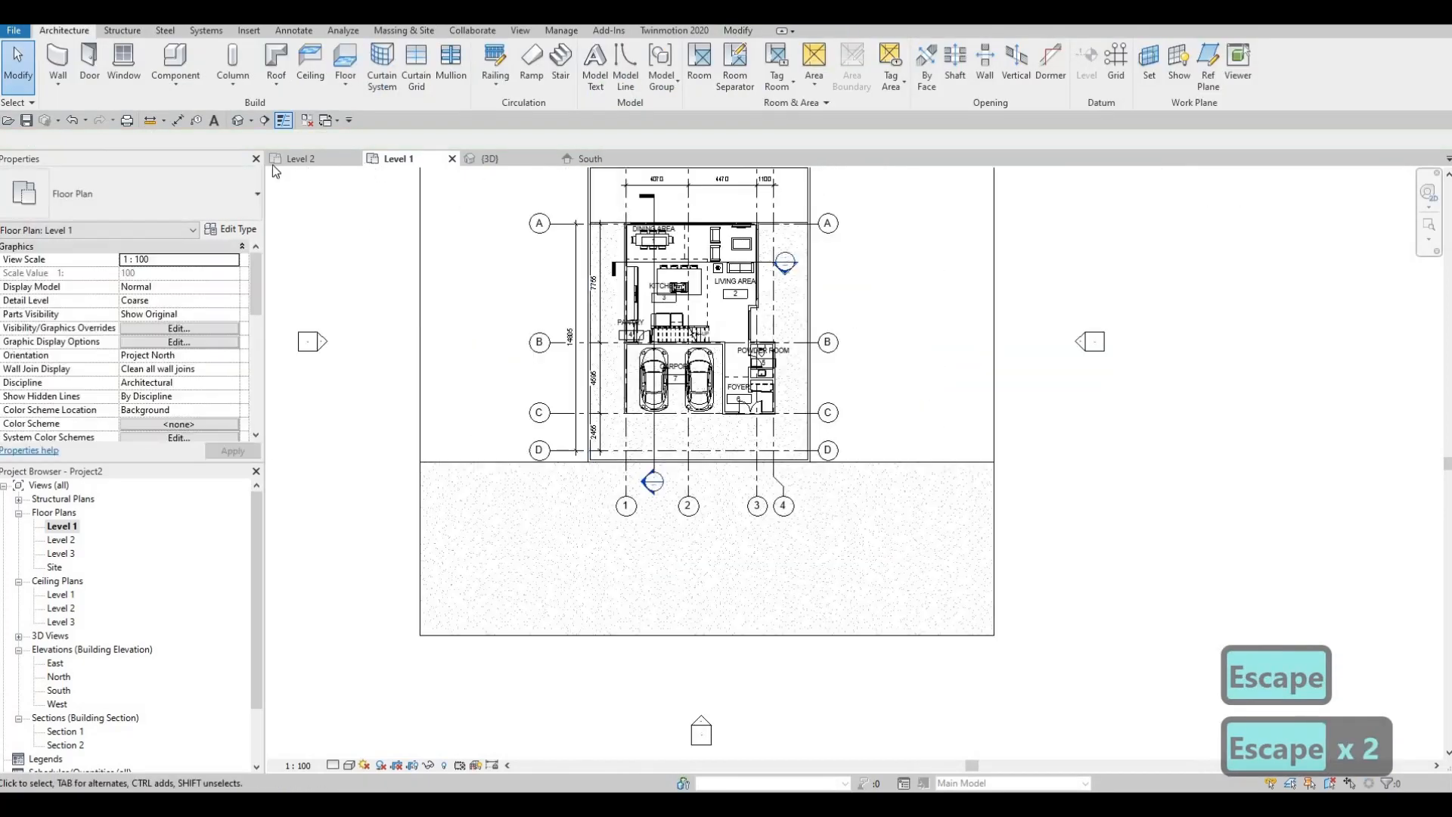
left_click(239, 120)
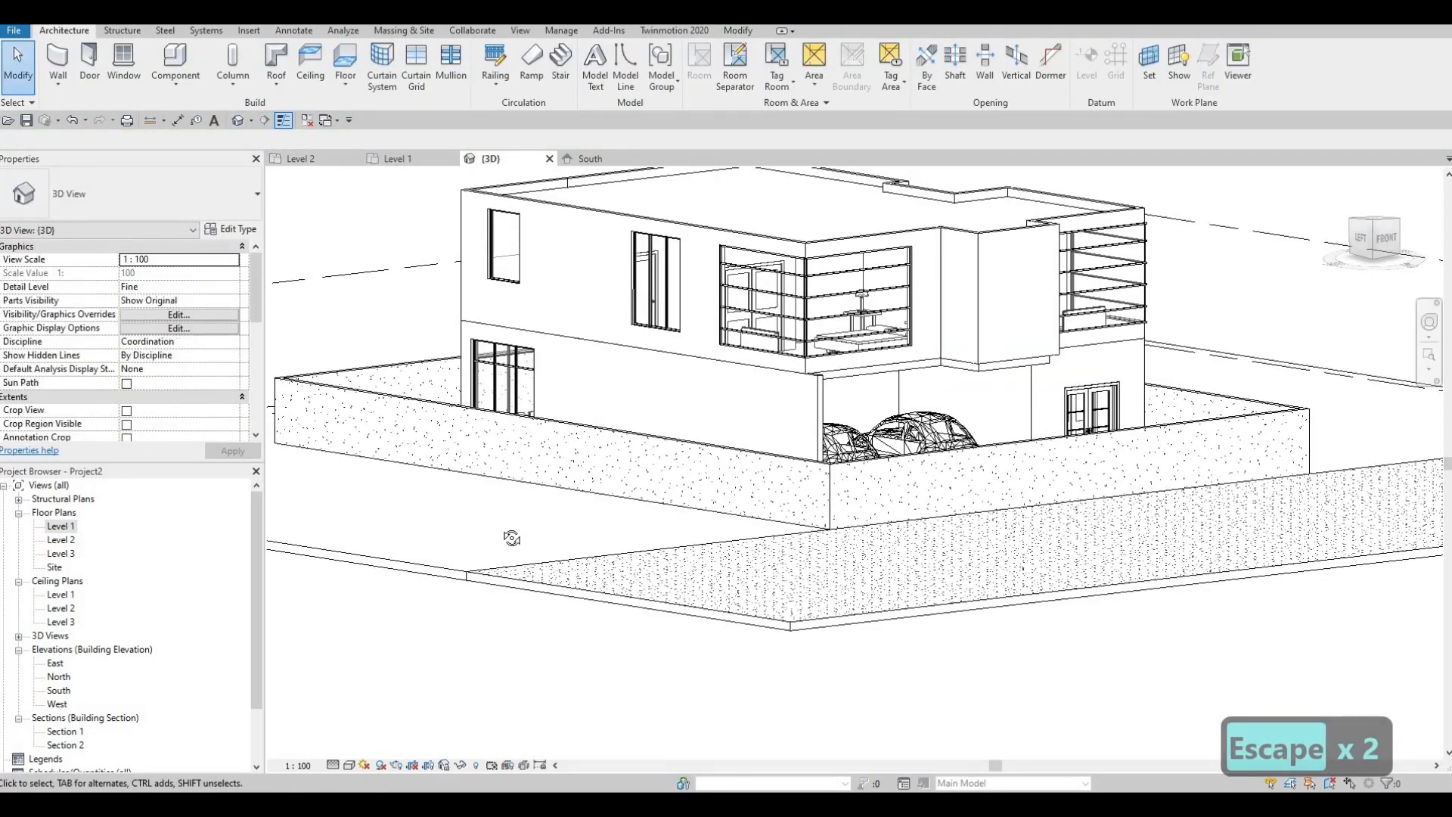
middle_click_drag(560, 544, 742, 542, "shift")
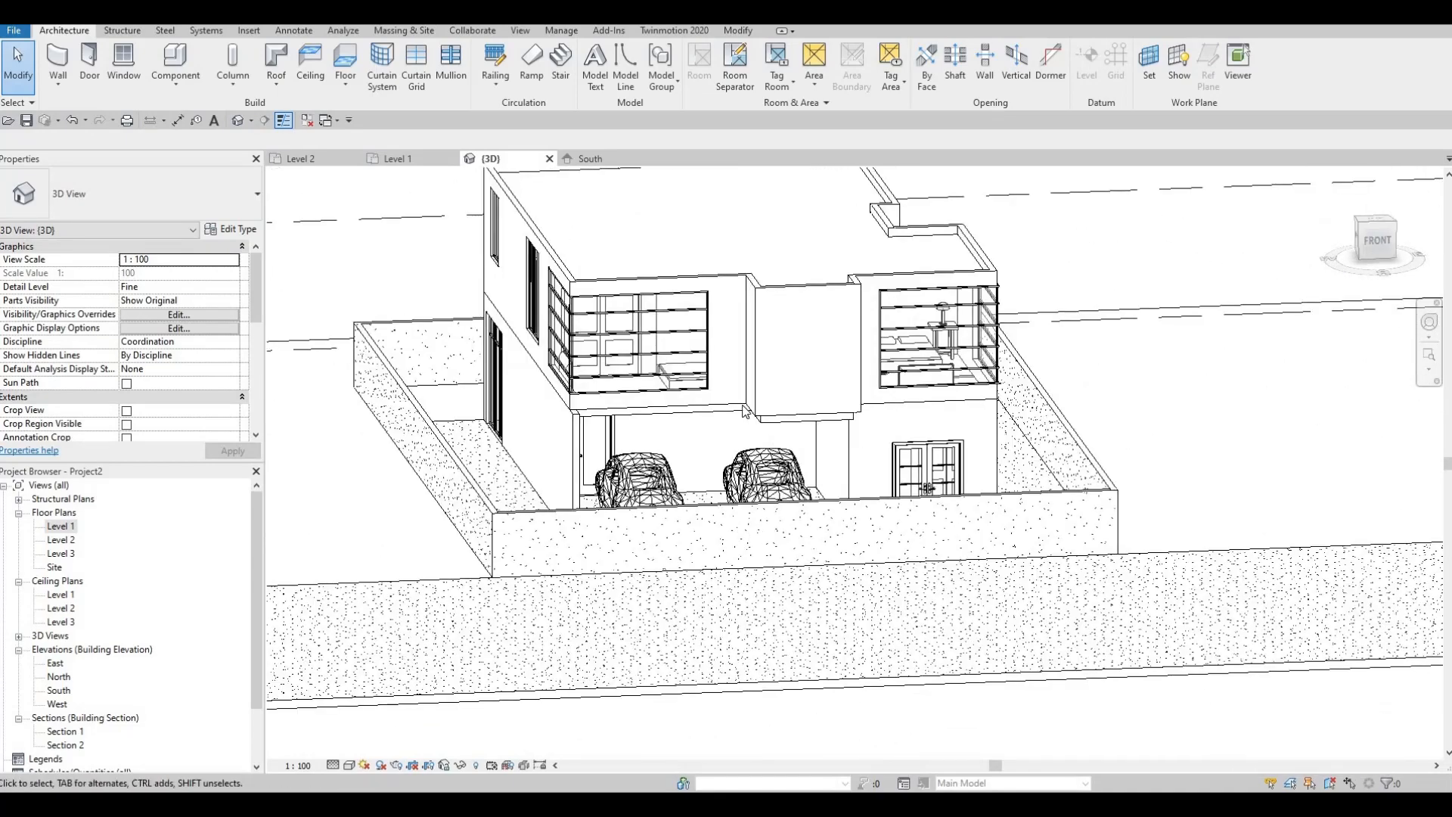
middle_click_drag(533, 377, 542, 356)
scroll(542, 356, "down", 2)
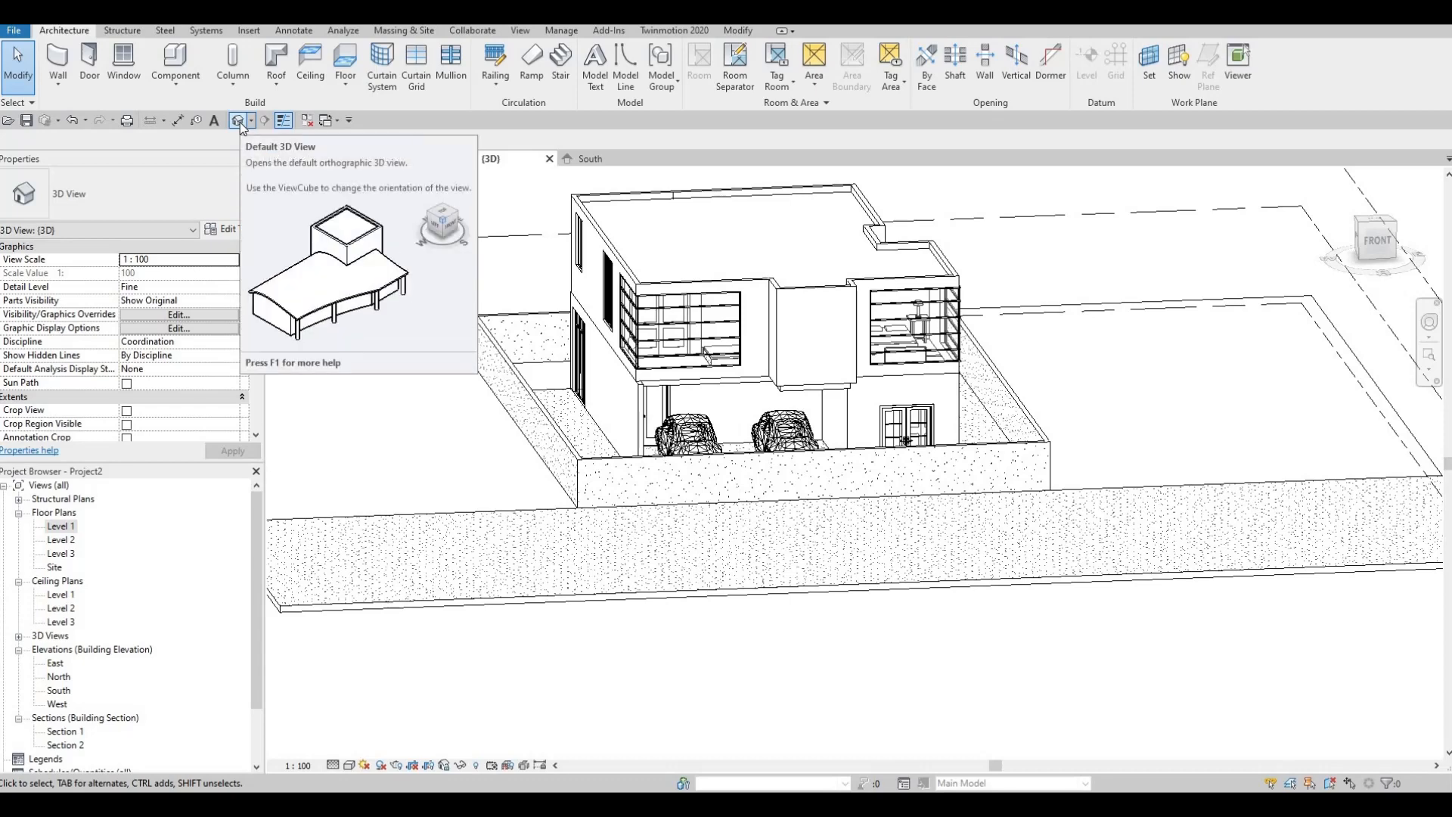
key("Escape")
key("Escape")
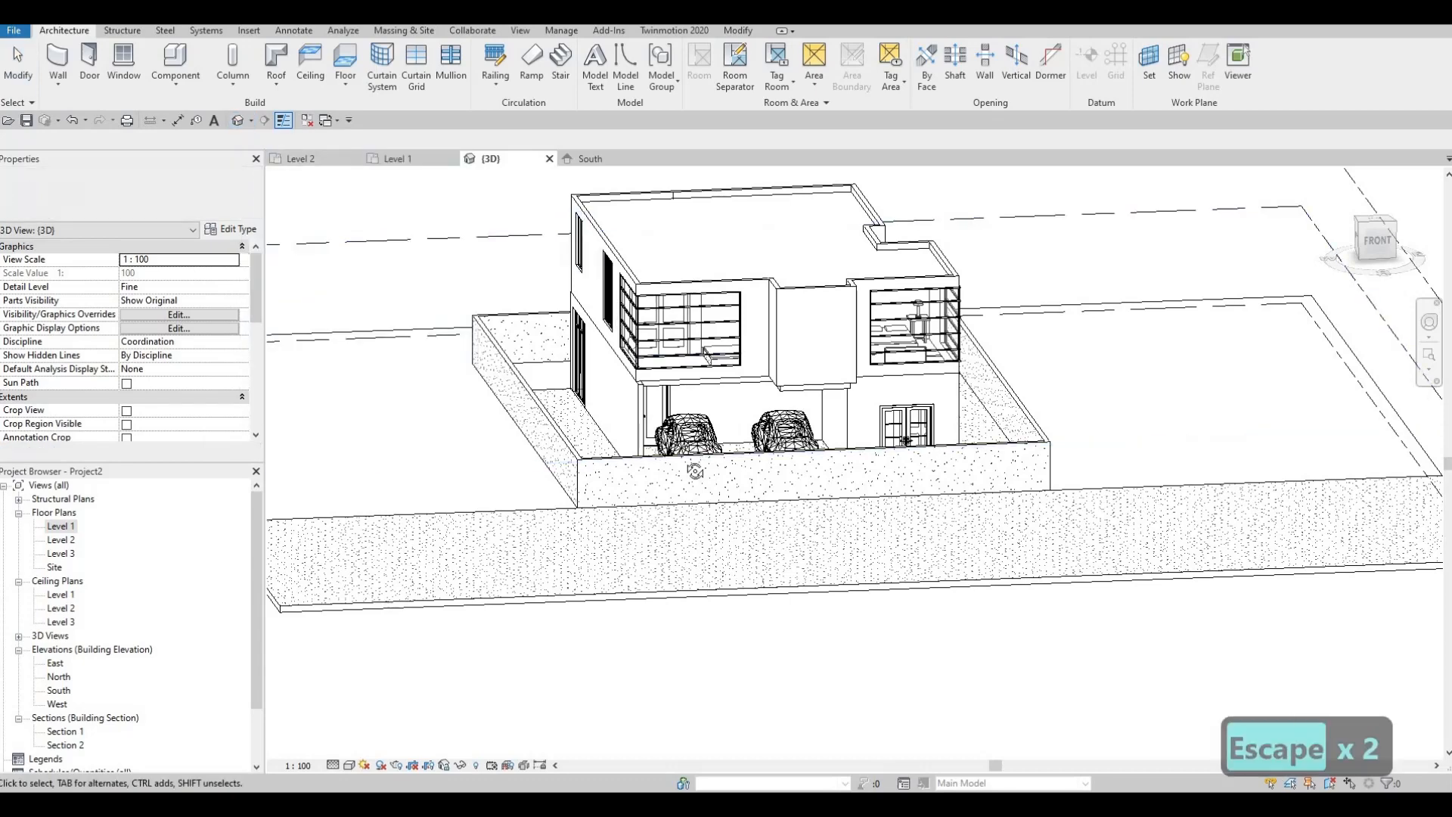
middle_click_drag(720, 519, 764, 605, "shift")
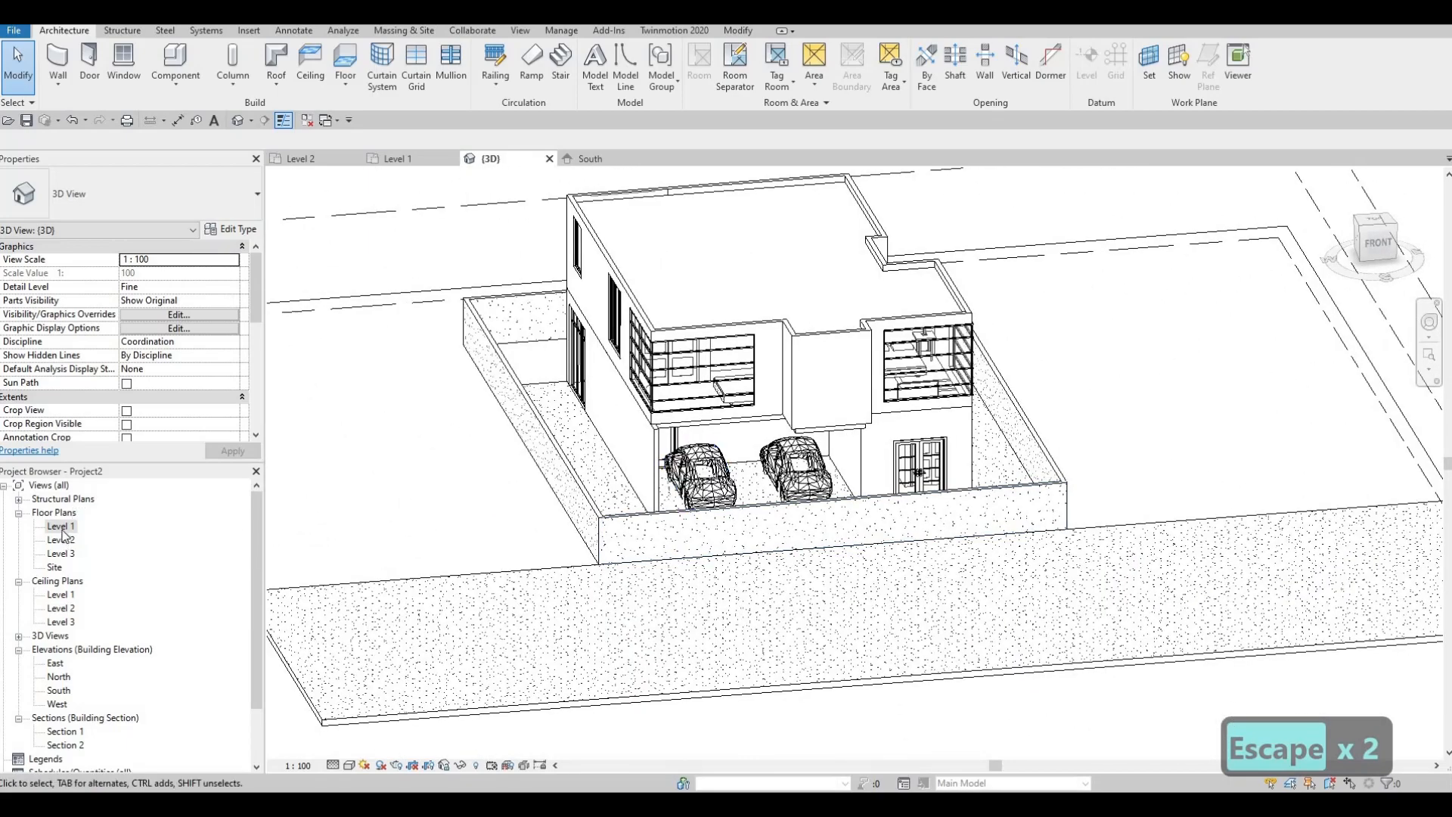
key("Escape")
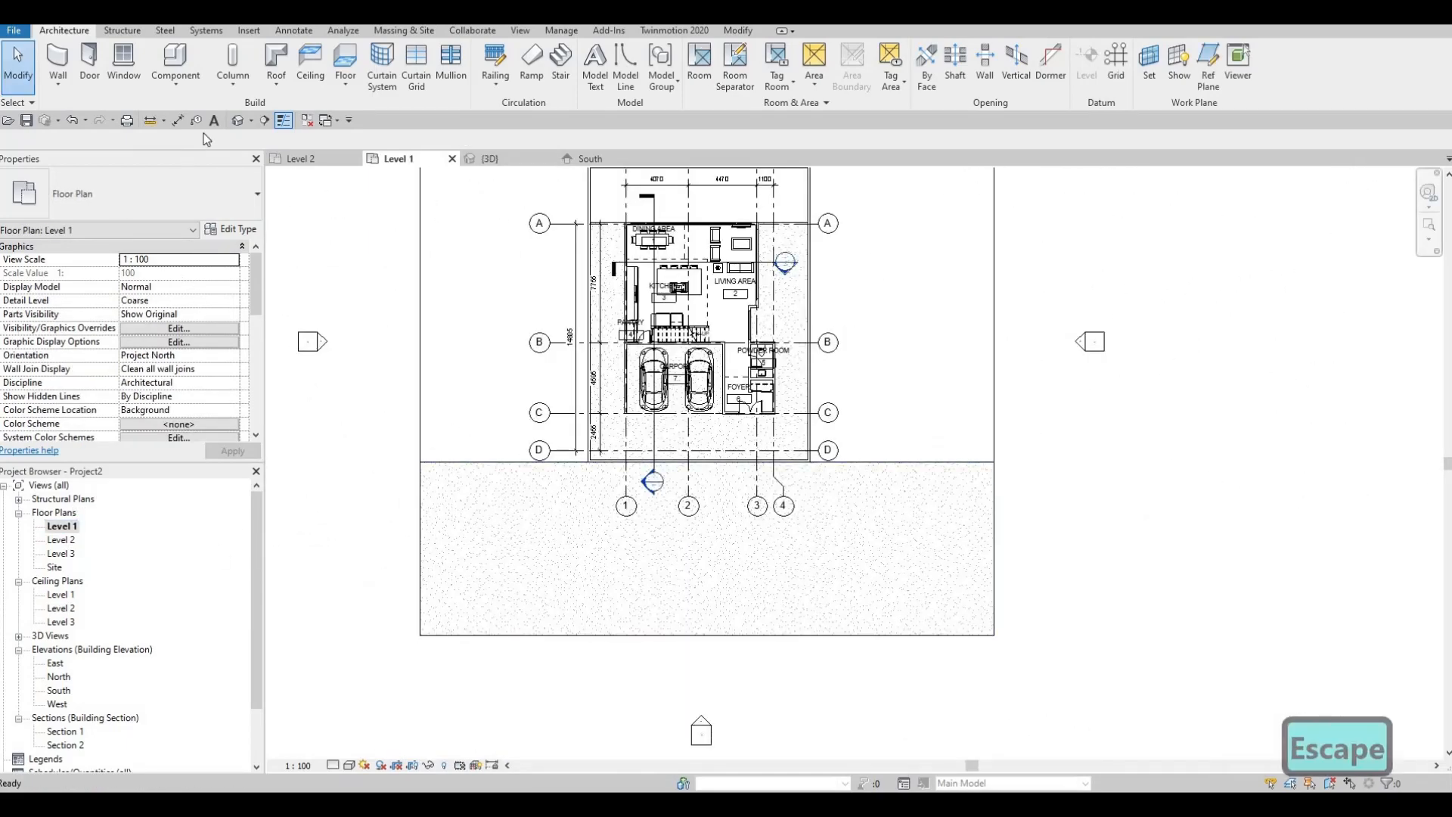
left_click(249, 121)
left_click(263, 156)
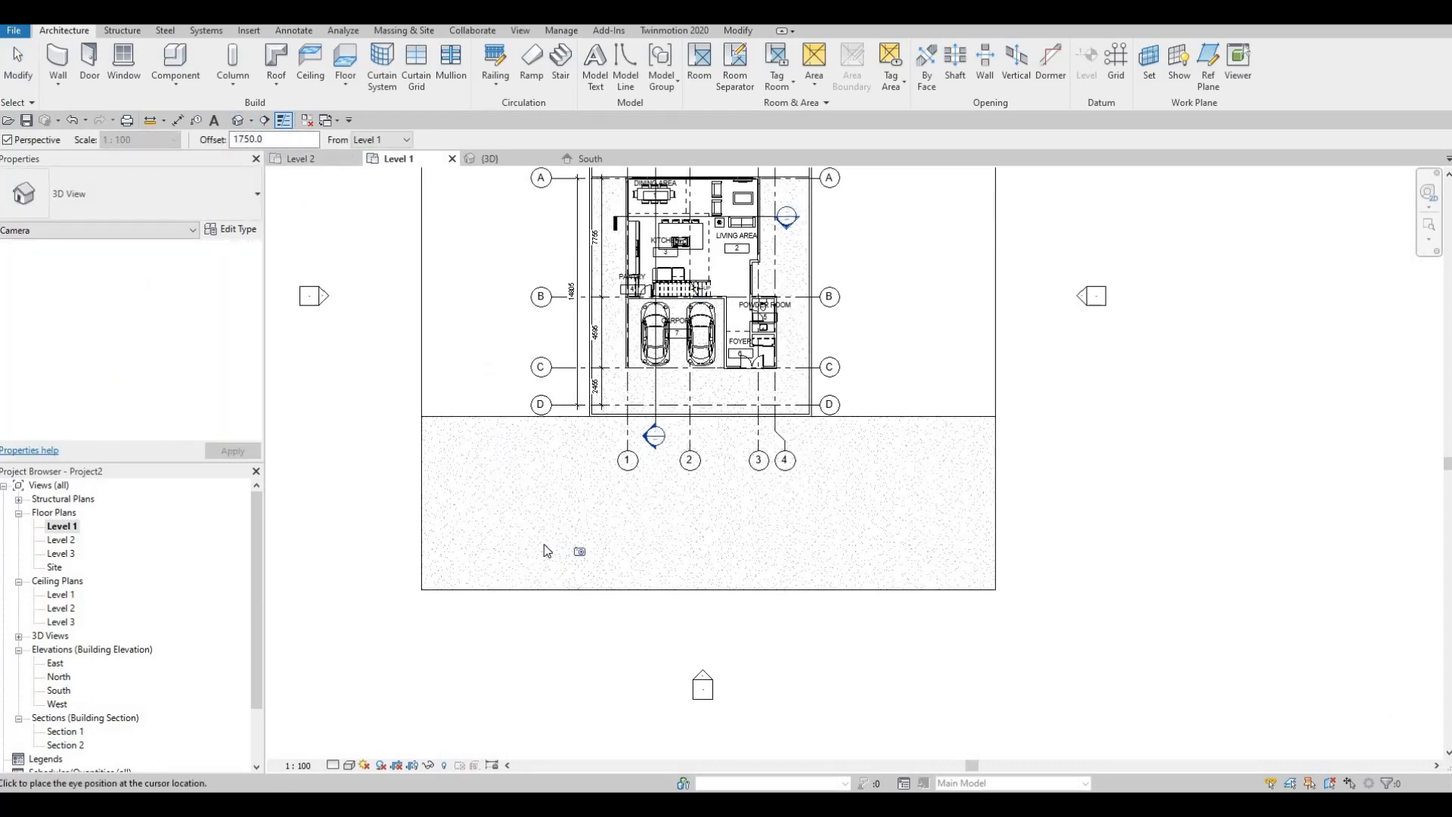
left_click(530, 540)
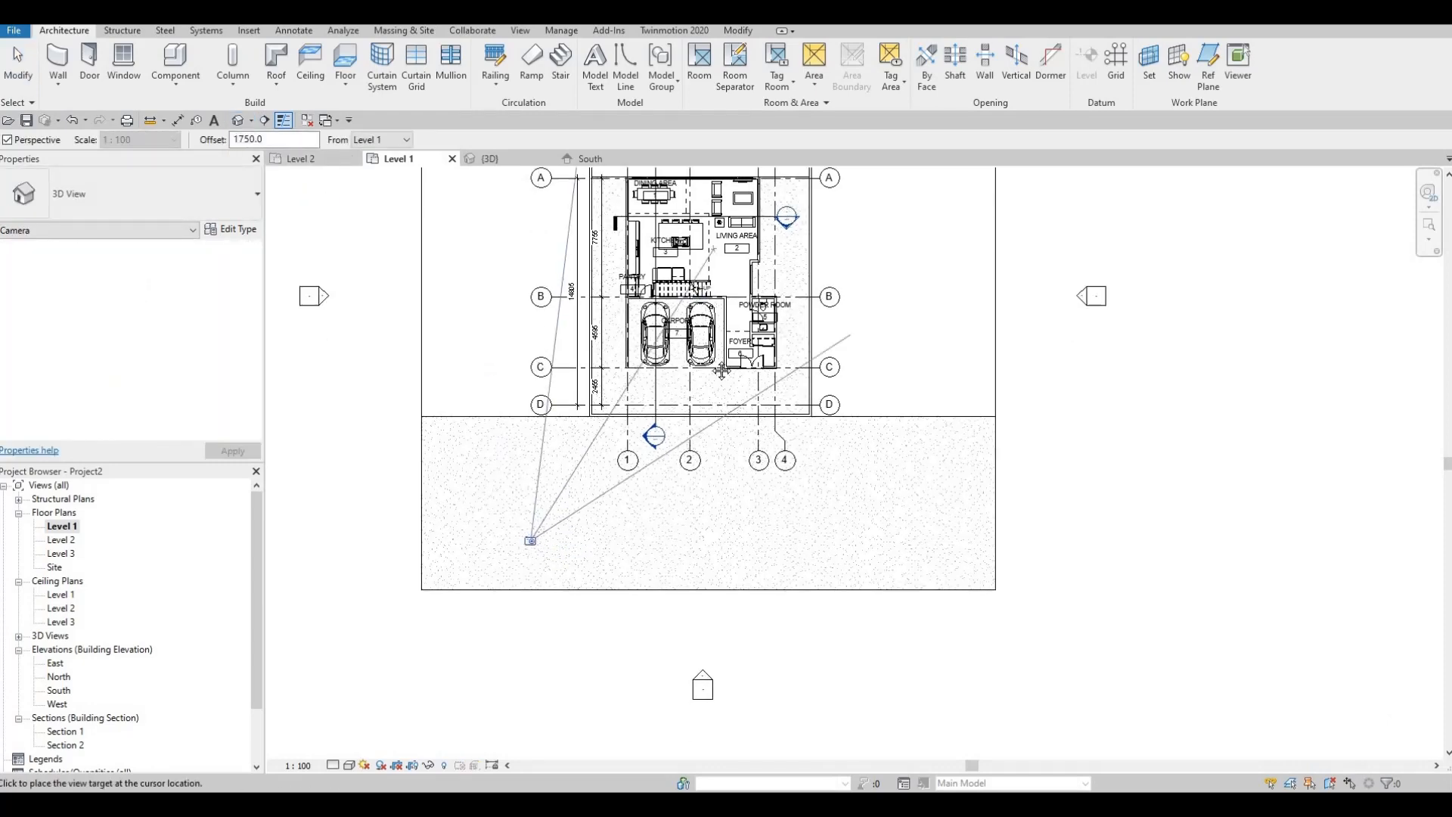
middle_click_drag(675, 330, 643, 486)
key("Escape")
Create a perspective camera view on Level 1 from the front floor, aimed straight back at the house at 1750 offset
middle_click_drag(663, 693, 615, 525)
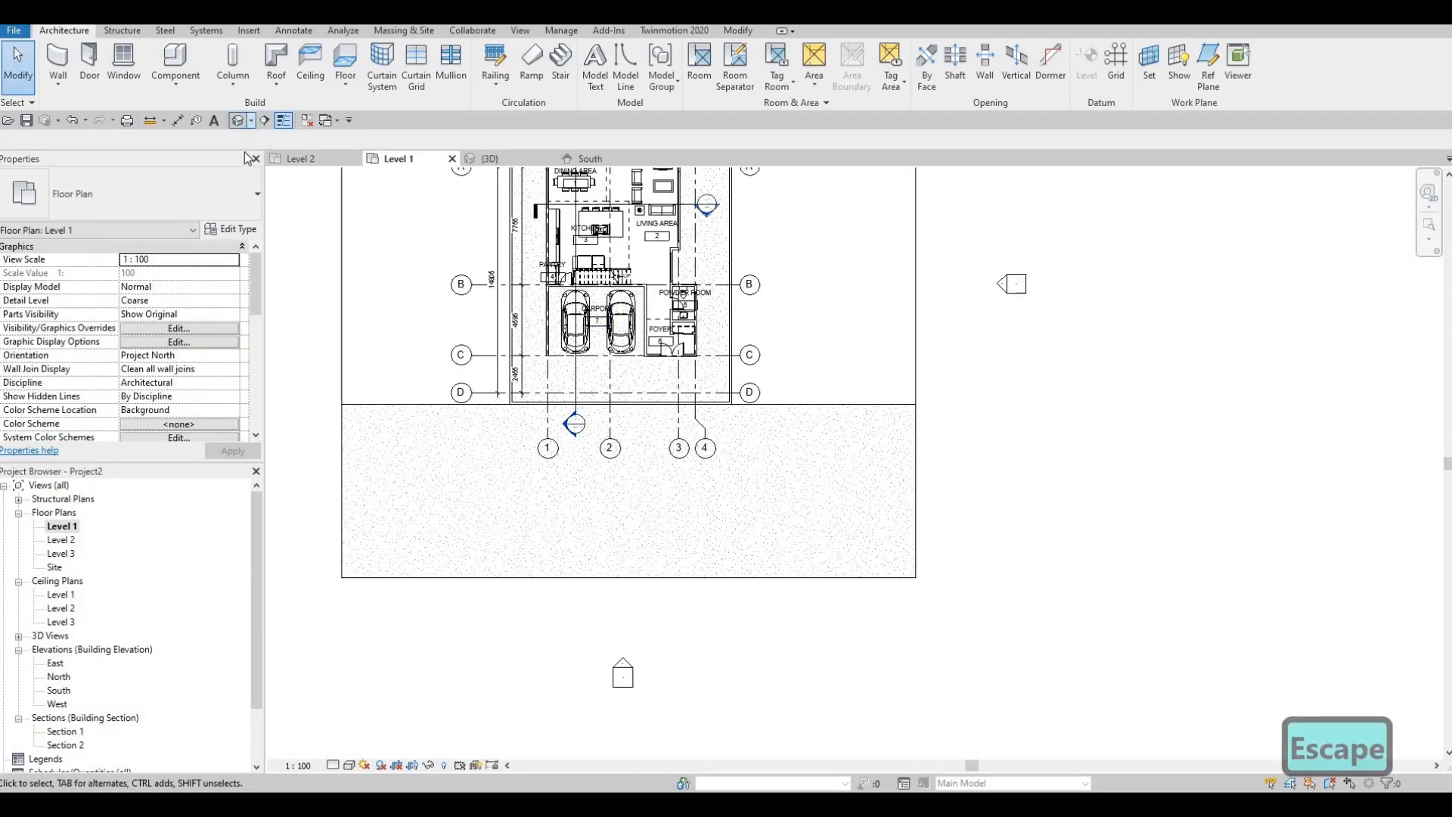
left_click(250, 120)
left_click(264, 158)
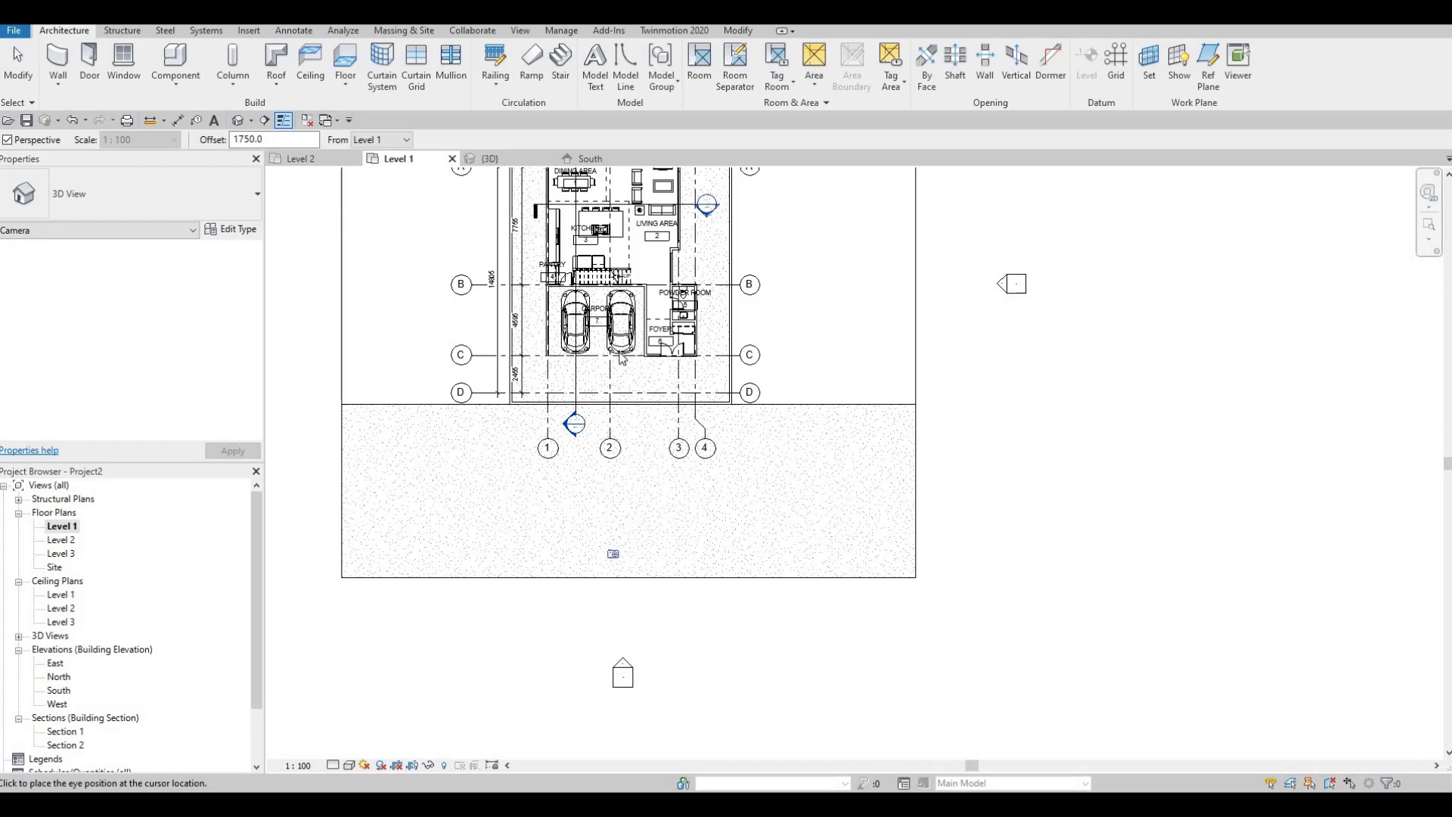
left_click(606, 553)
middle_click_drag(626, 230, 584, 448)
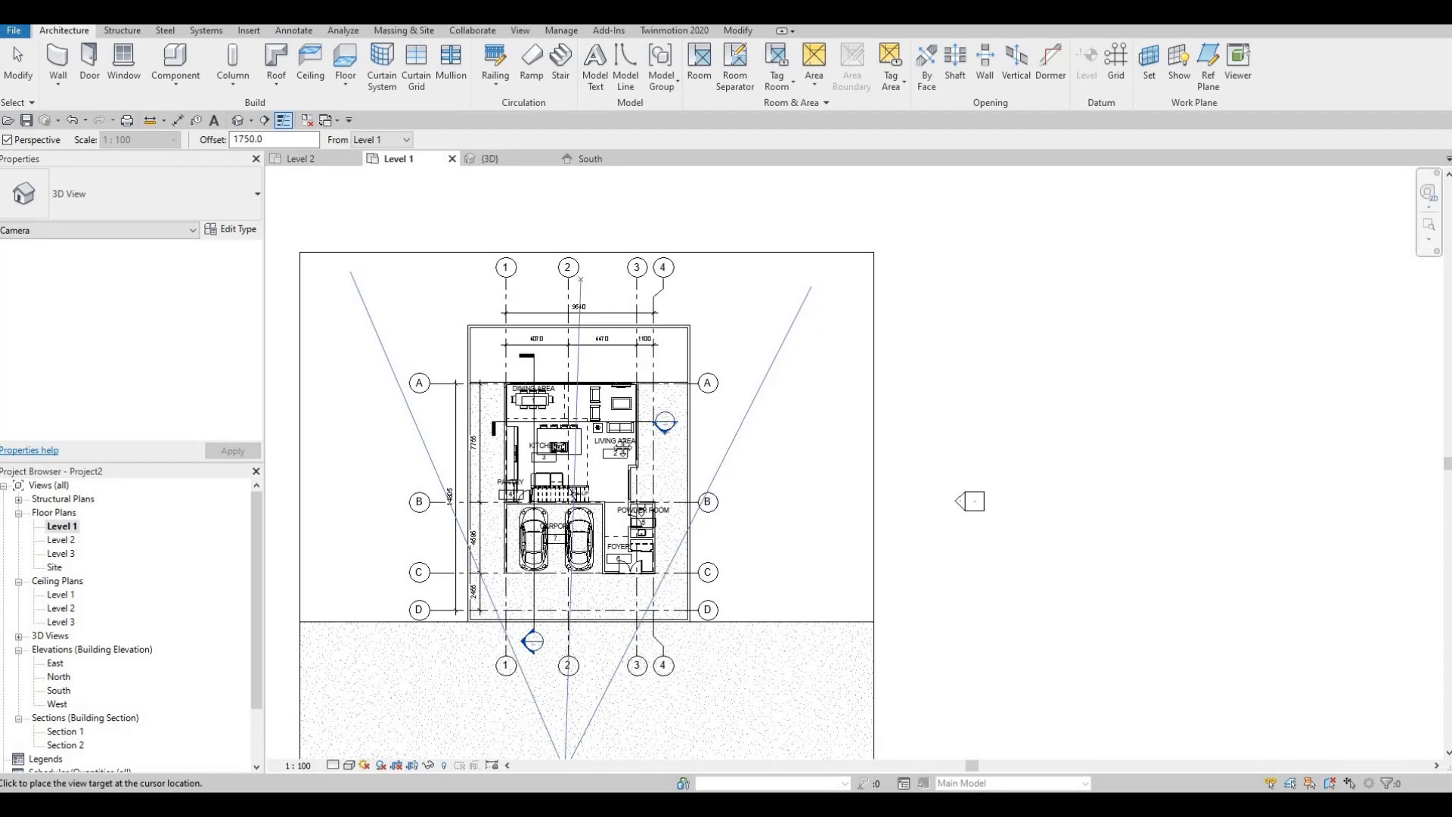
left_click(970, 501)
key("Escape")
scroll(651, 576, "down", 4)
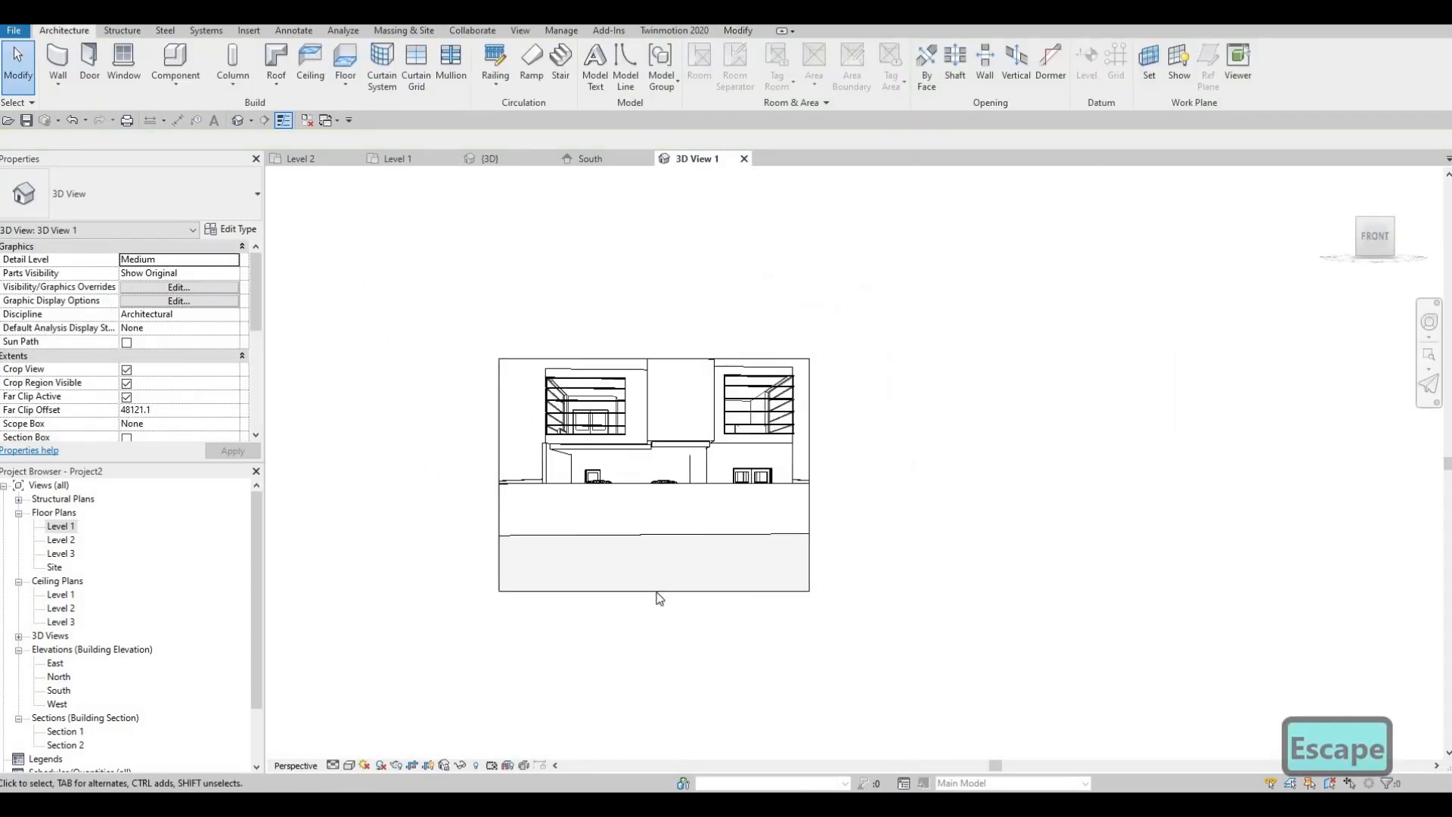
Enlarge the camera view's crop region on both sides and above the house to show the whole front facade
left_click(653, 591)
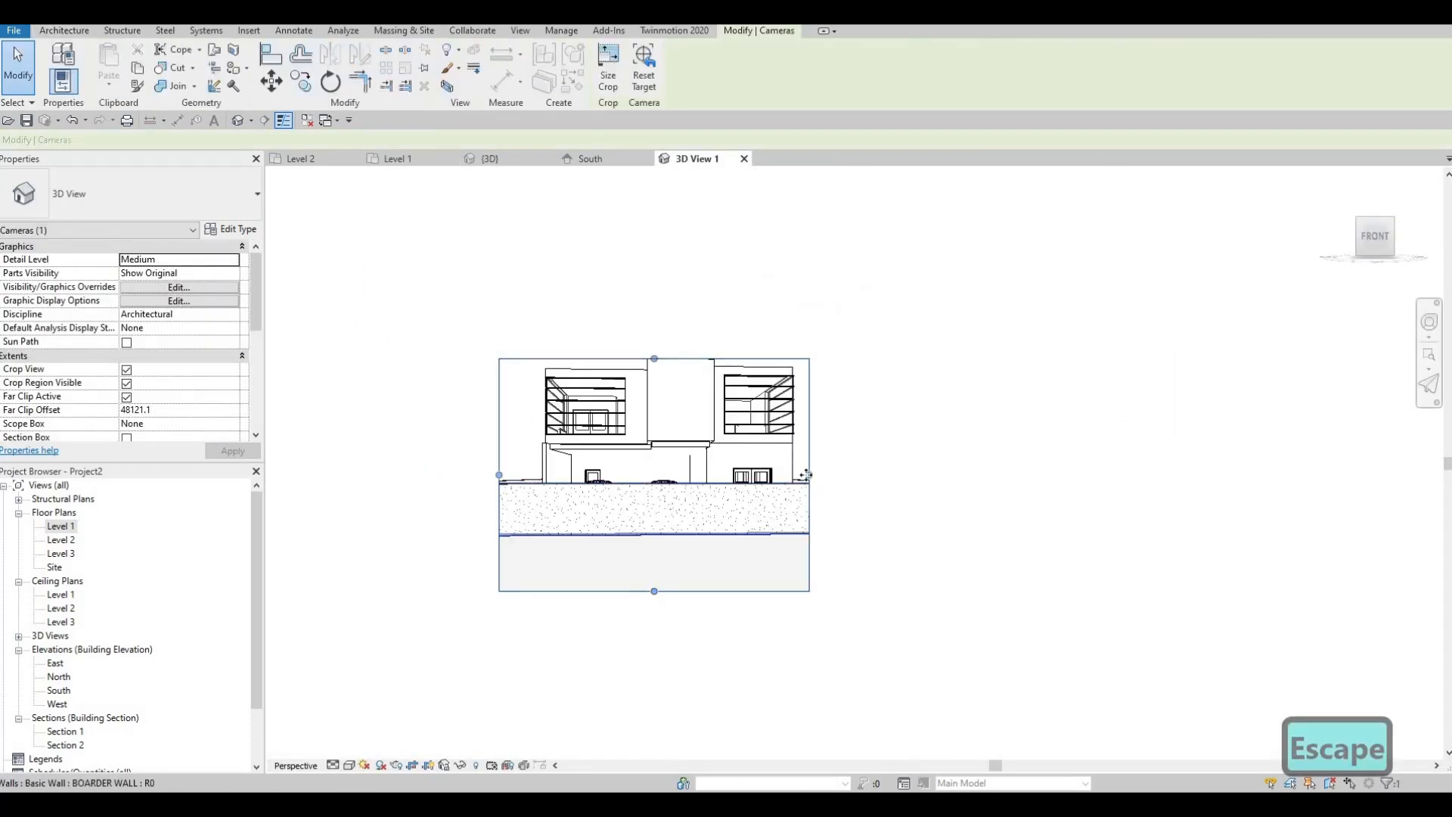
left_click_drag(808, 475, 925, 474)
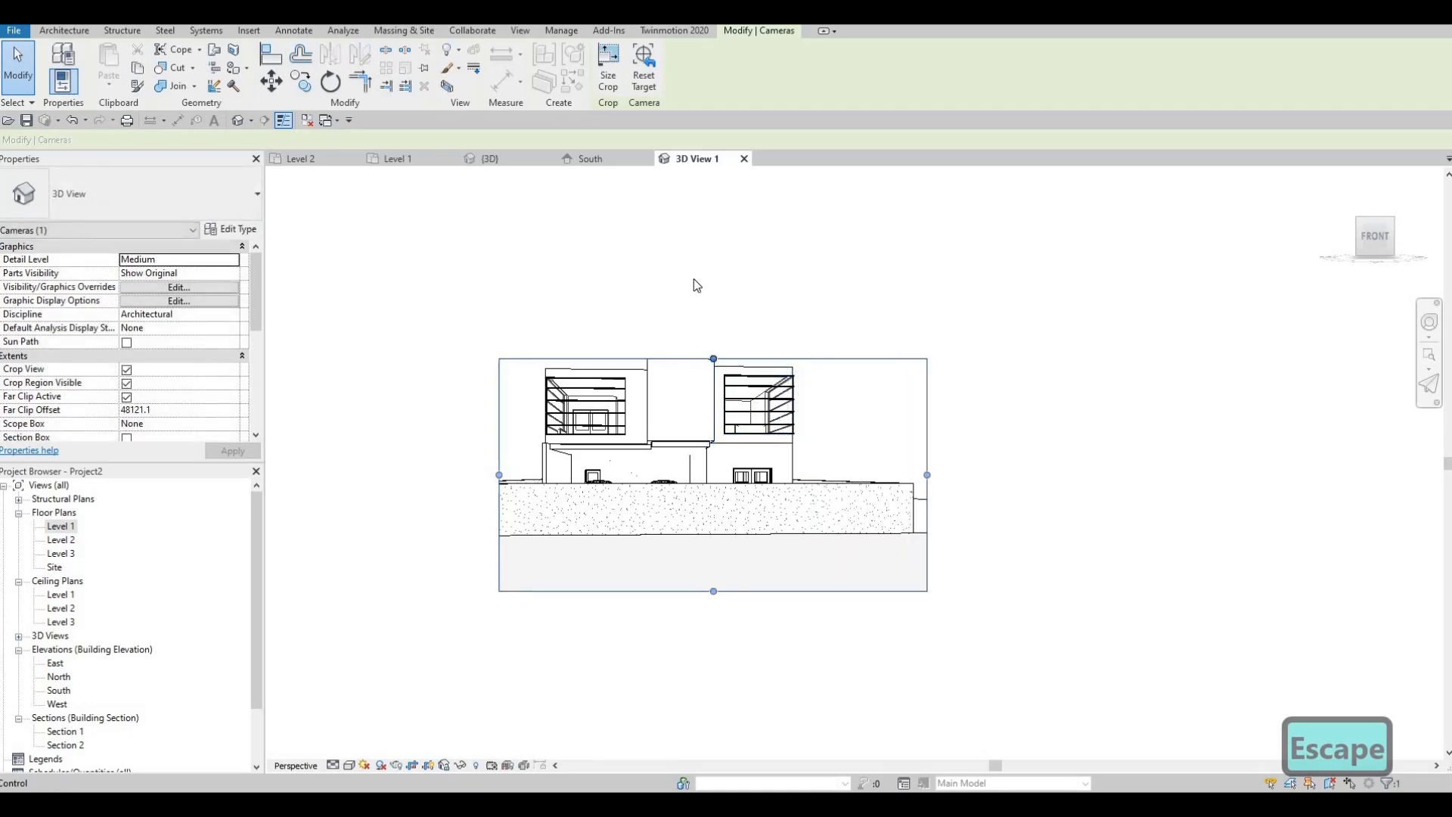
left_click_drag(713, 358, 713, 256)
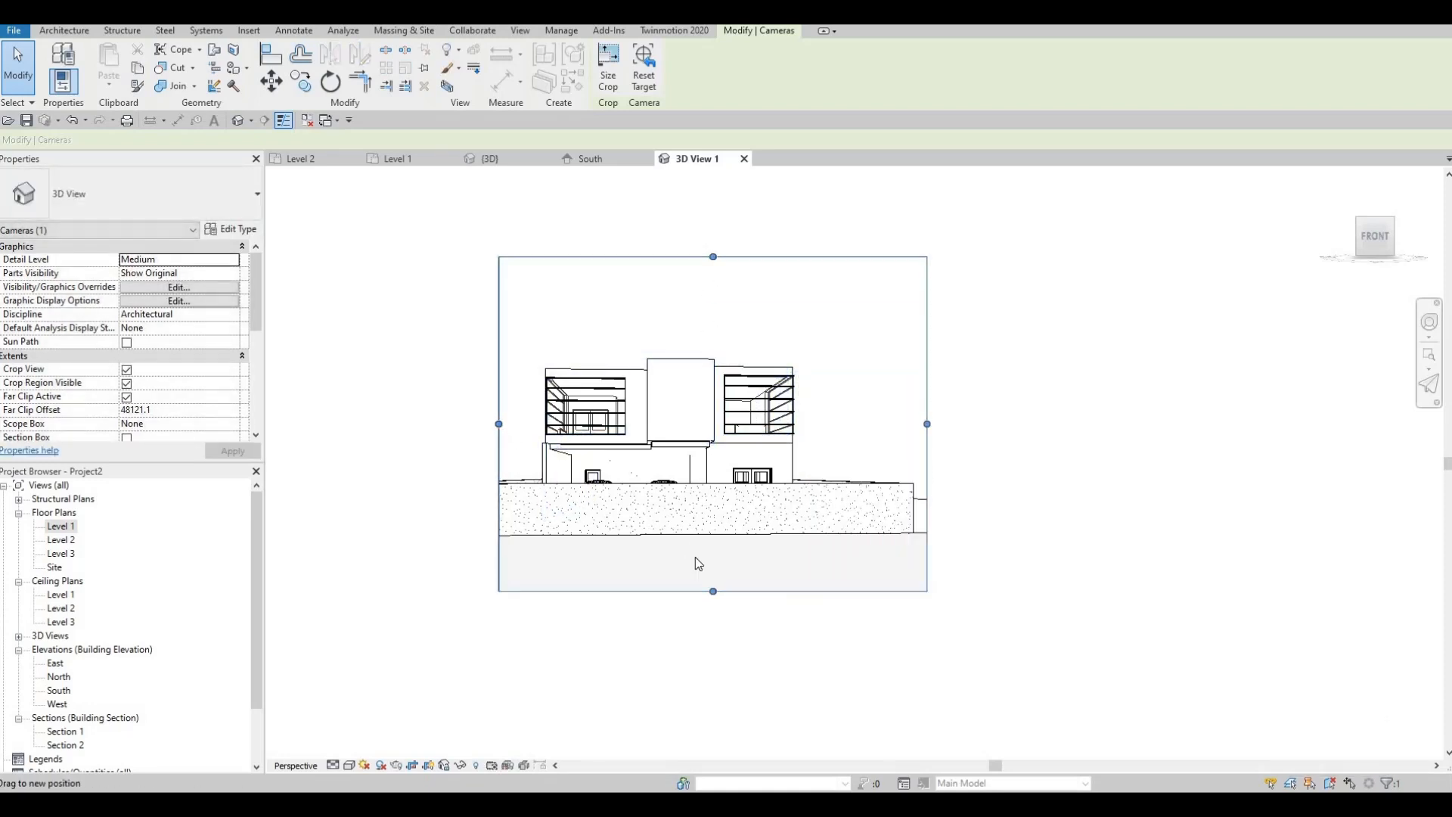
left_click_drag(498, 424, 430, 424)
left_click_drag(677, 259, 678, 275)
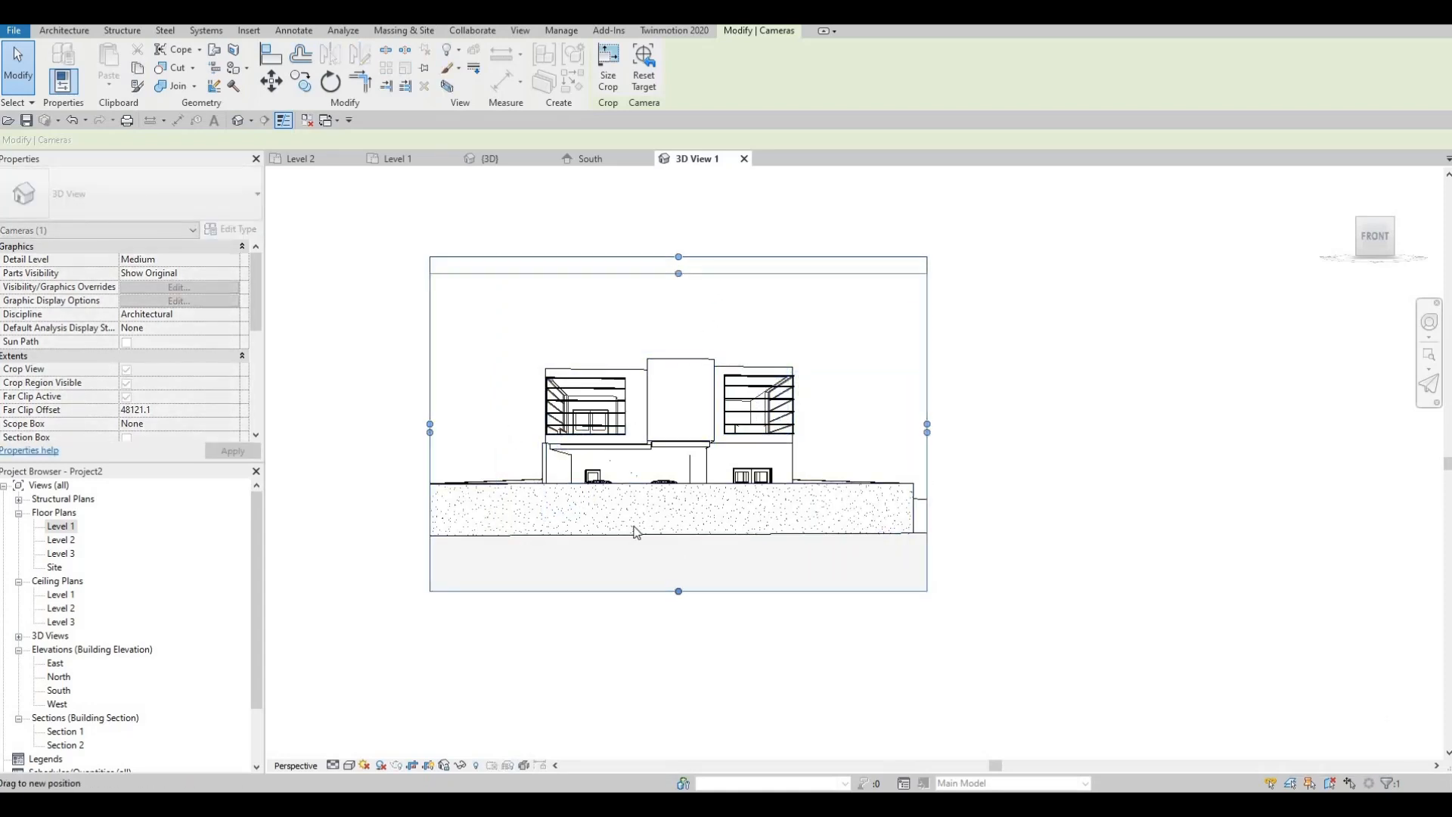
Turn on cast shadows and ambient shadows for the camera view and set its background to Gradient
left_click(352, 766)
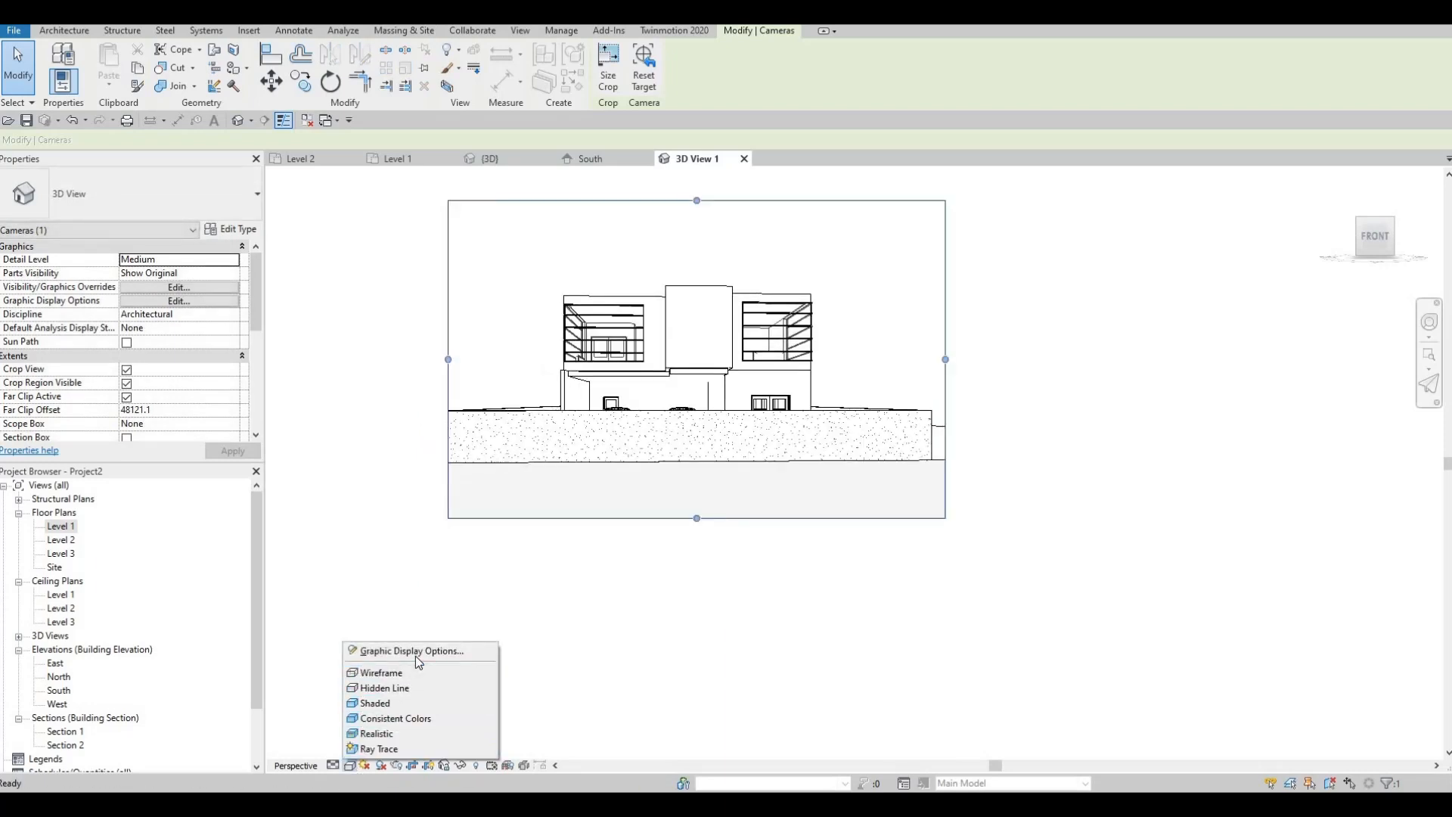
left_click(430, 651)
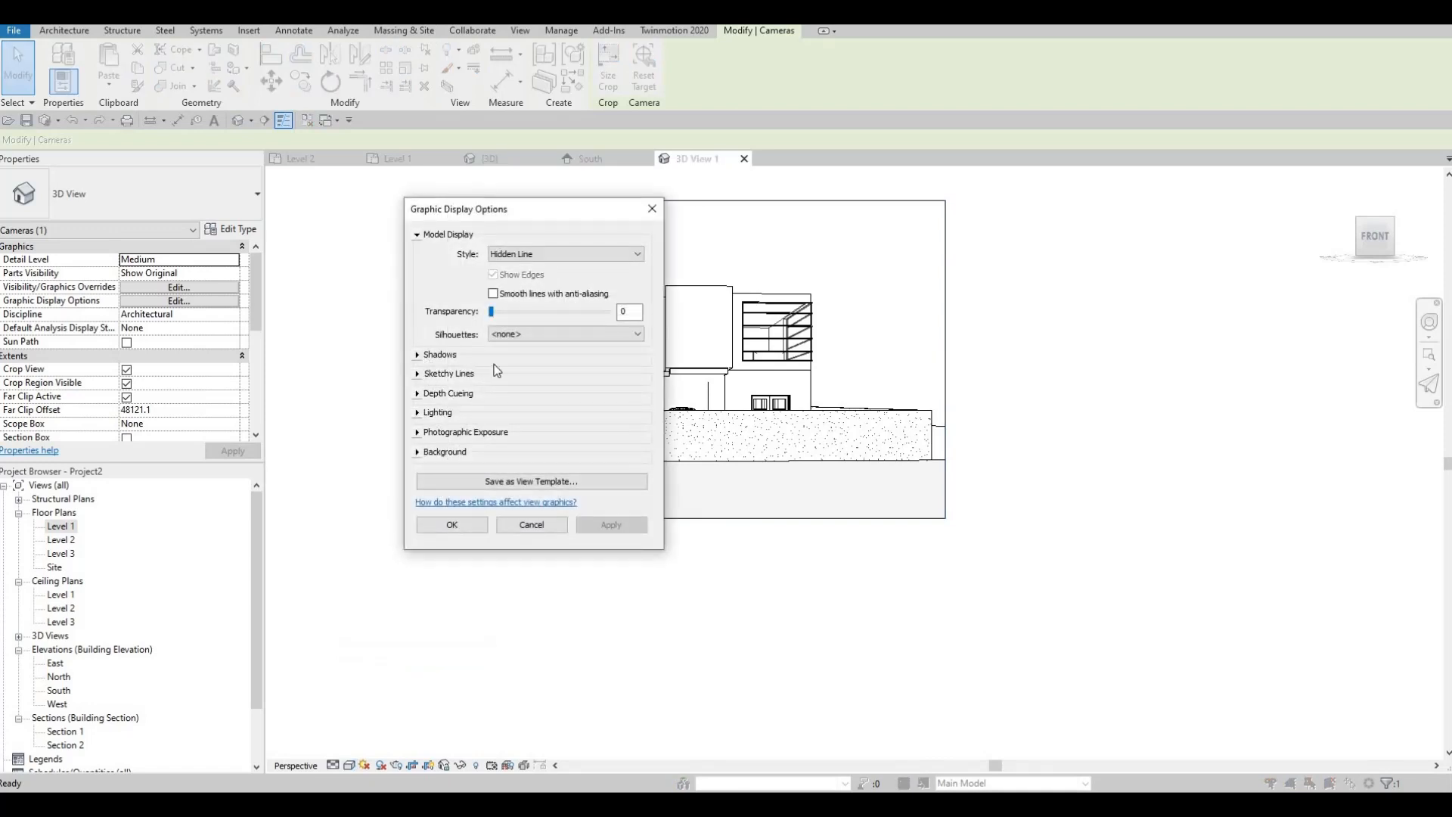
left_click(495, 357)
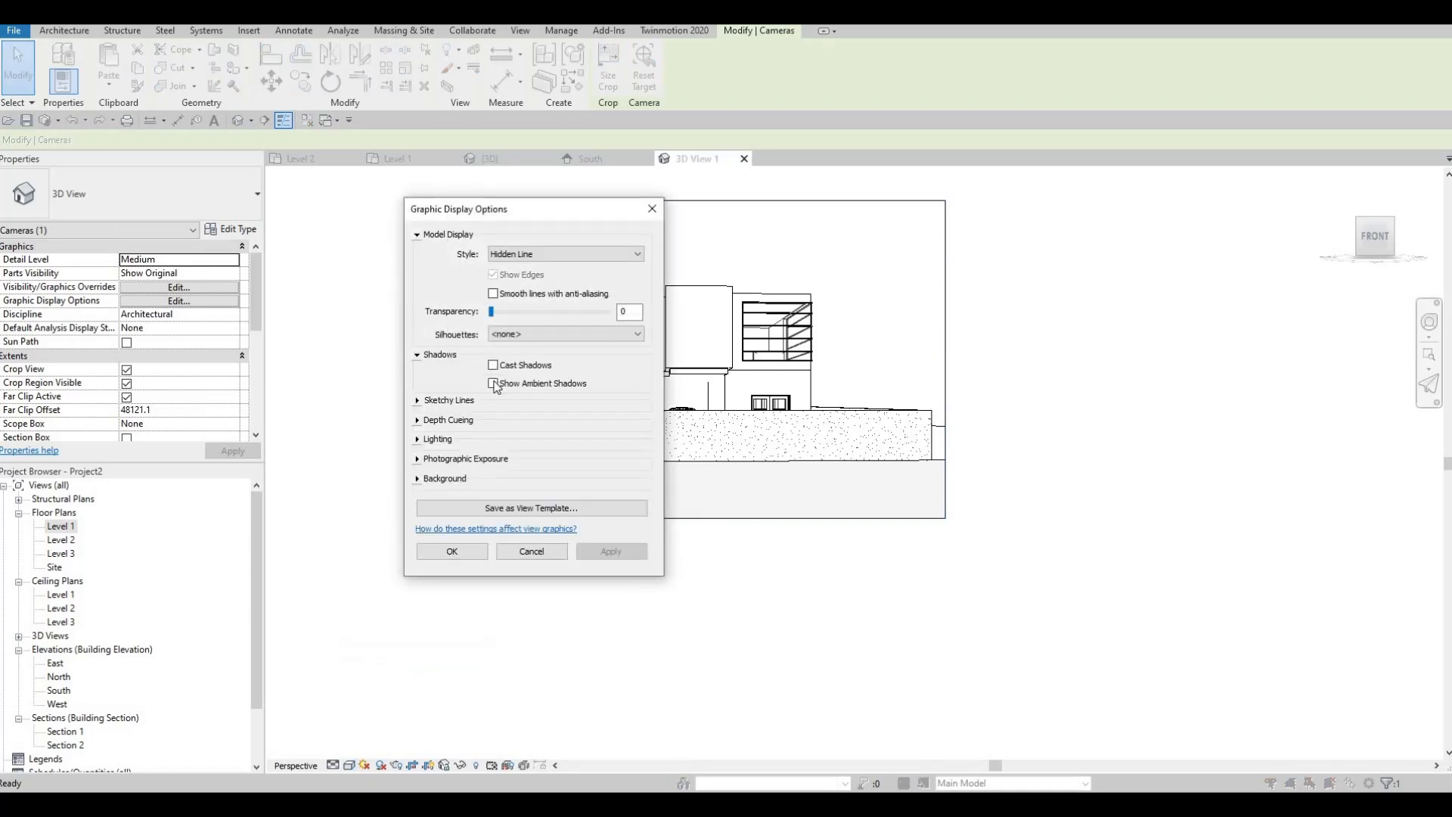
left_click(416, 479)
left_click(534, 503)
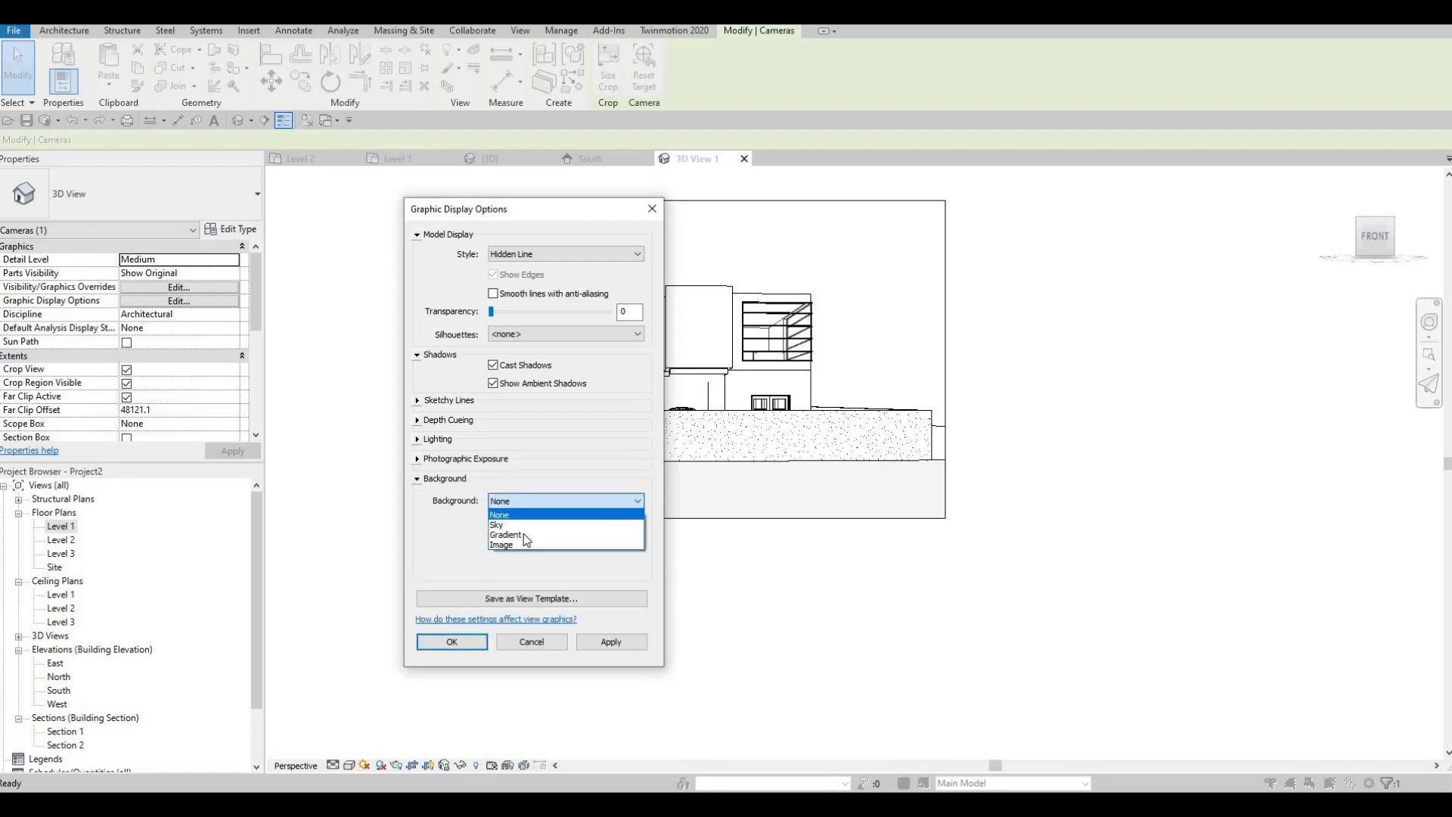
left_click(523, 535)
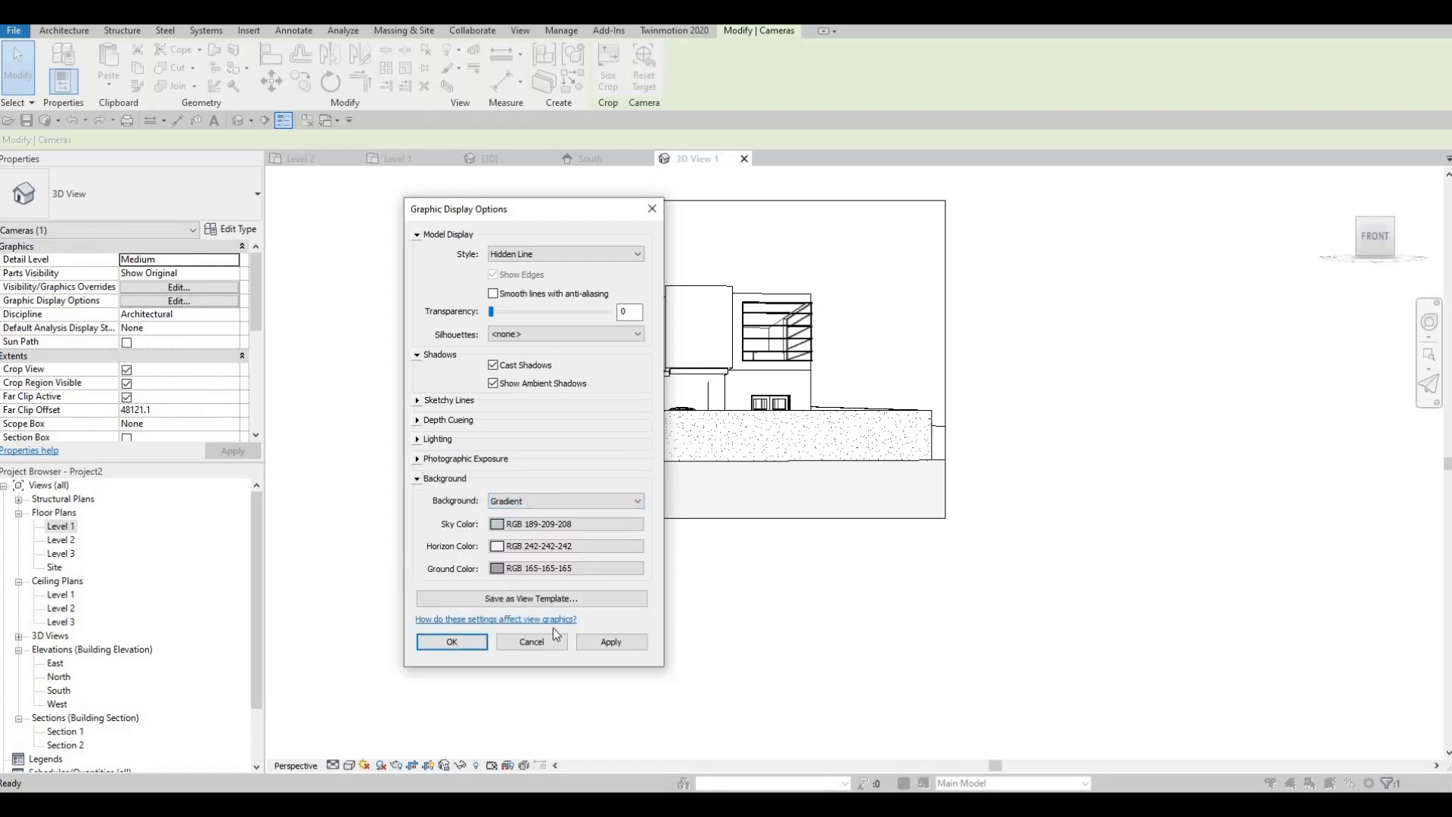
left_click(452, 641)
Adjust both side edges of the camera crop to frame the full width of the front BOARDER WALL
middle_click_drag(671, 606, 639, 682)
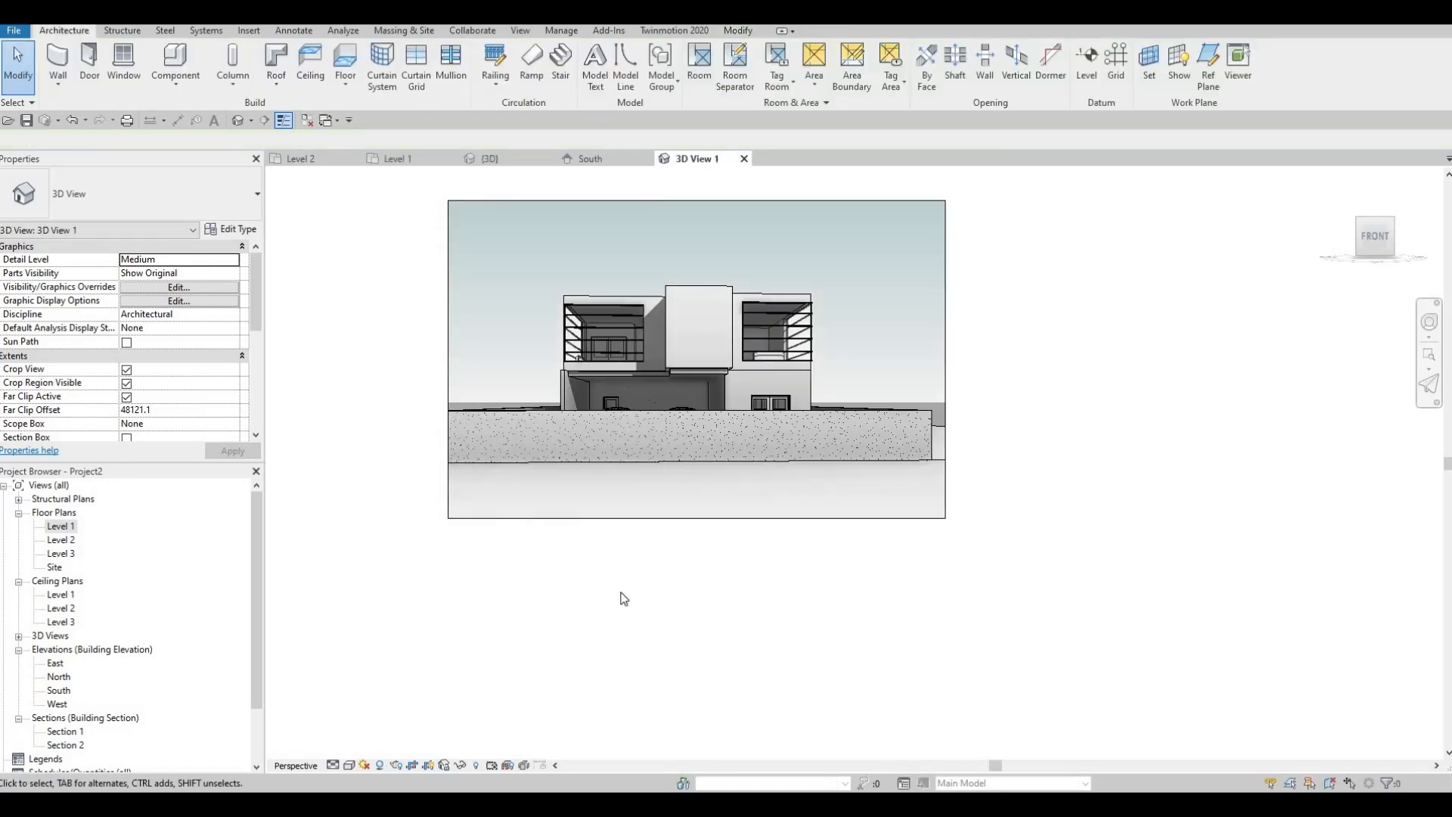
left_click(417, 459)
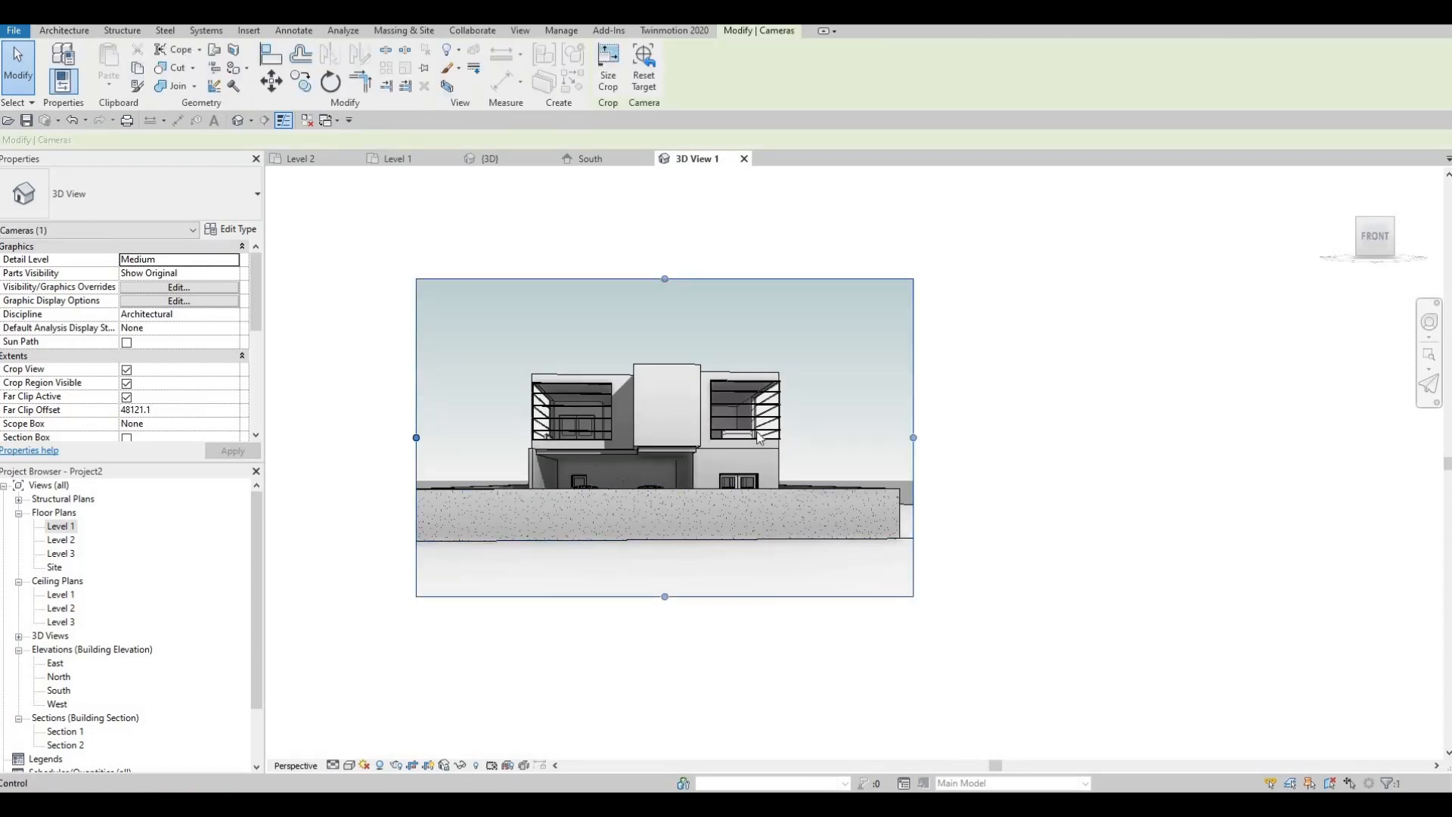
left_click_drag(416, 437, 402, 437)
left_click_drag(913, 437, 903, 438)
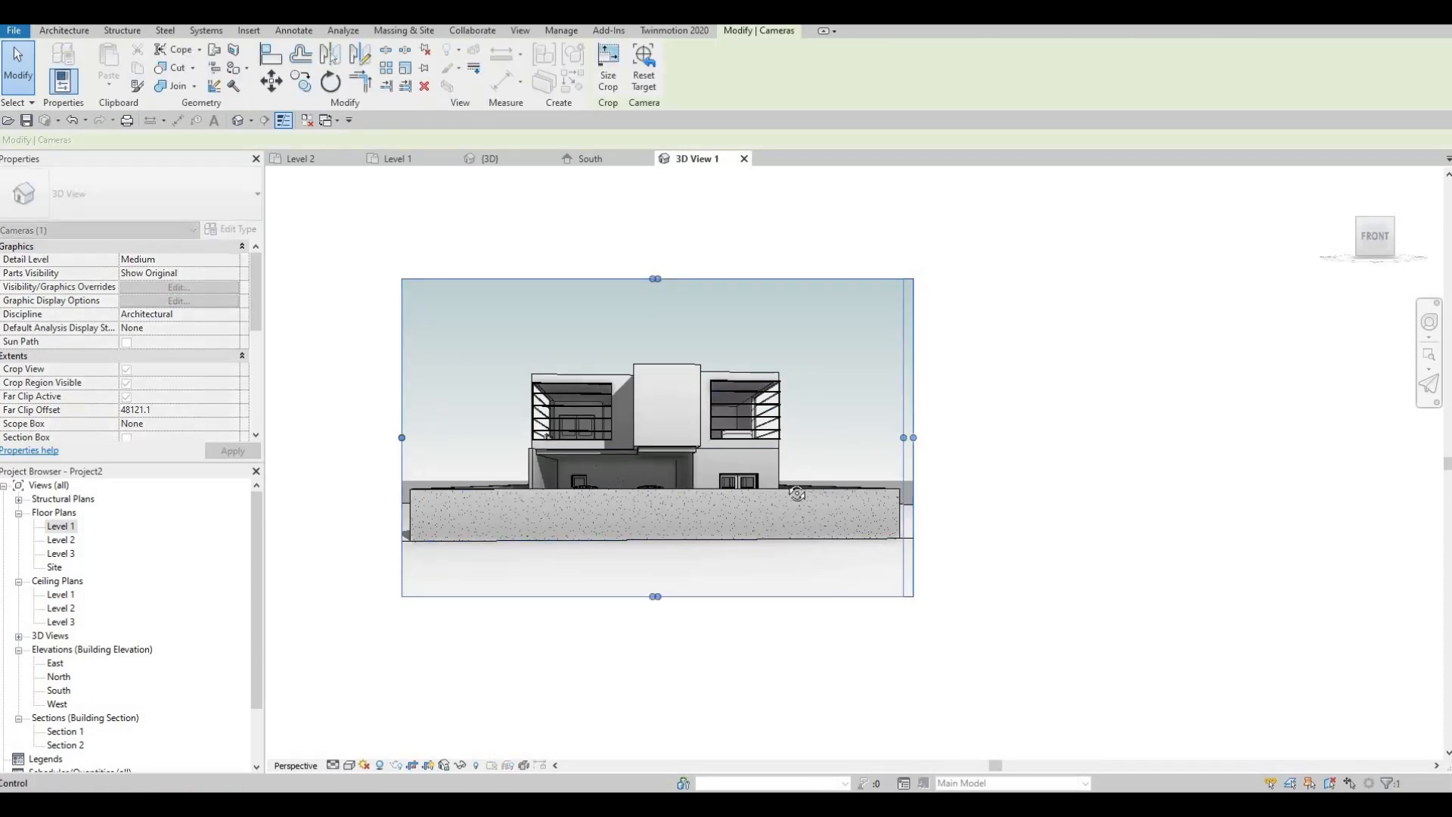
Examine the shaded front facade and boundary wall in the perspective camera view
middle_click_drag(791, 487, 784, 465, "shift")
scroll(697, 443, "up", 3)
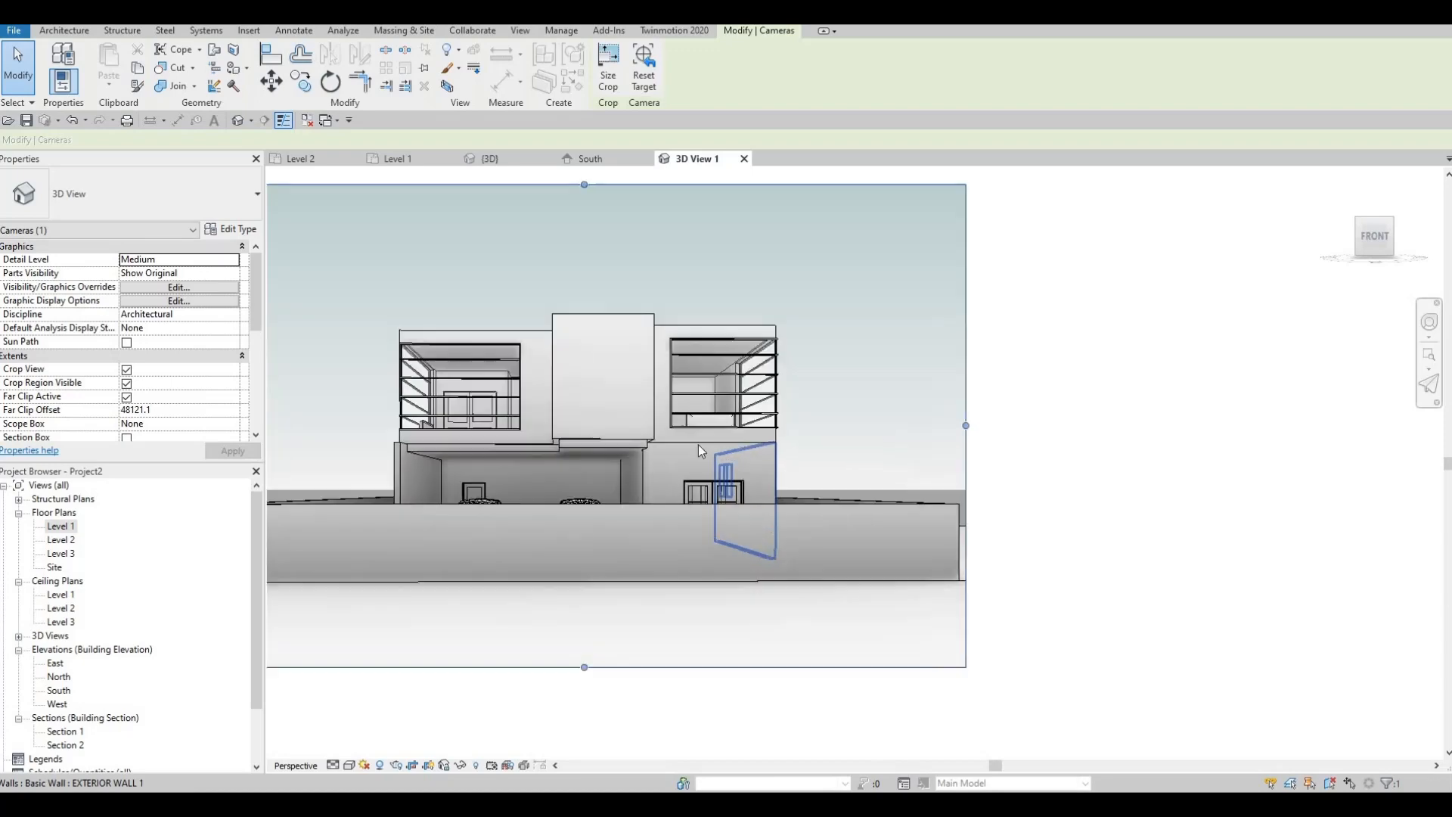
key("Escape")
scroll(583, 422, "up", 3)
scroll(584, 423, "down", 3)
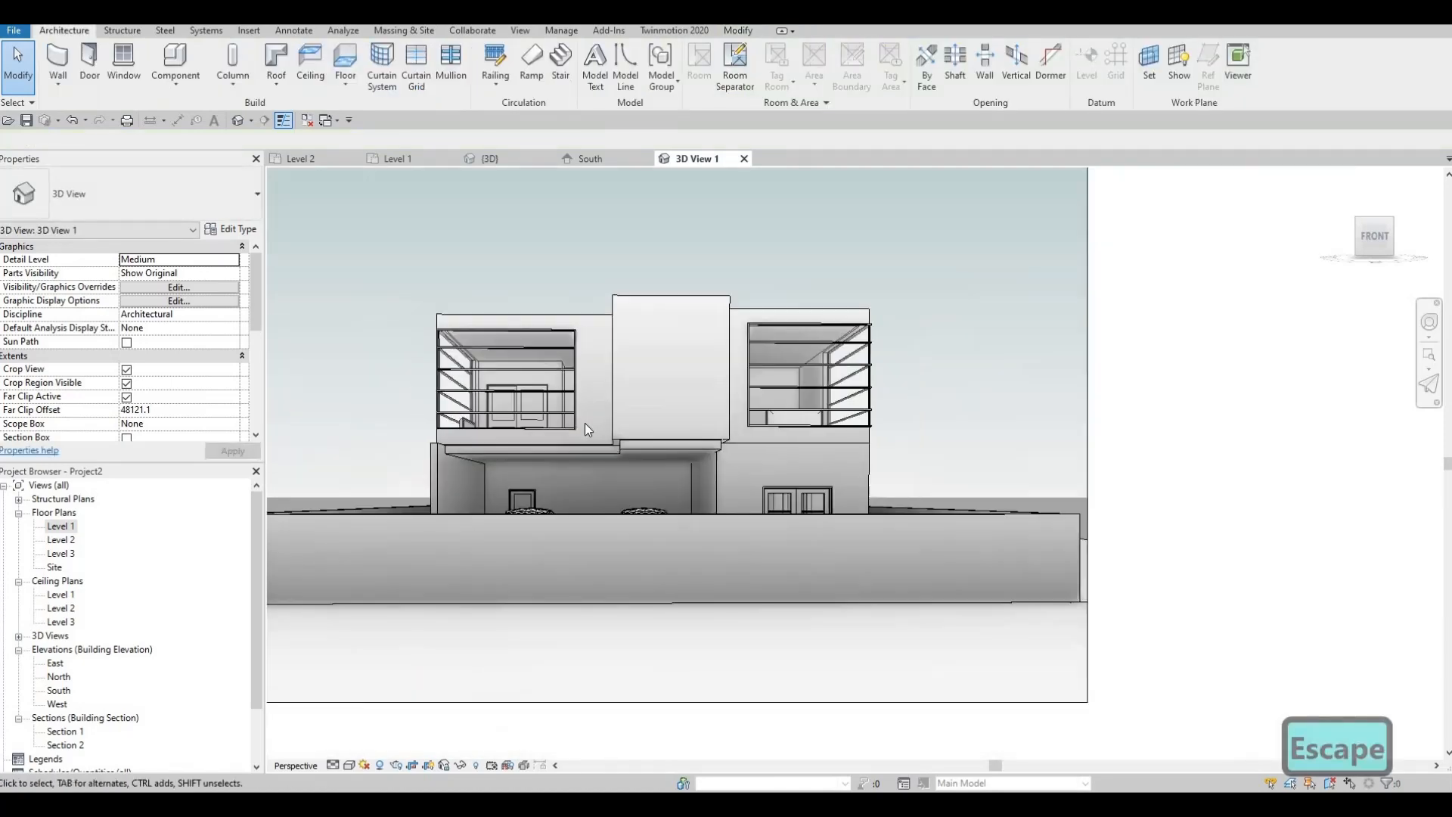
scroll(598, 433, "down", 1)
middle_click_drag(429, 440, 437, 452)
scroll(437, 455, "down", 1)
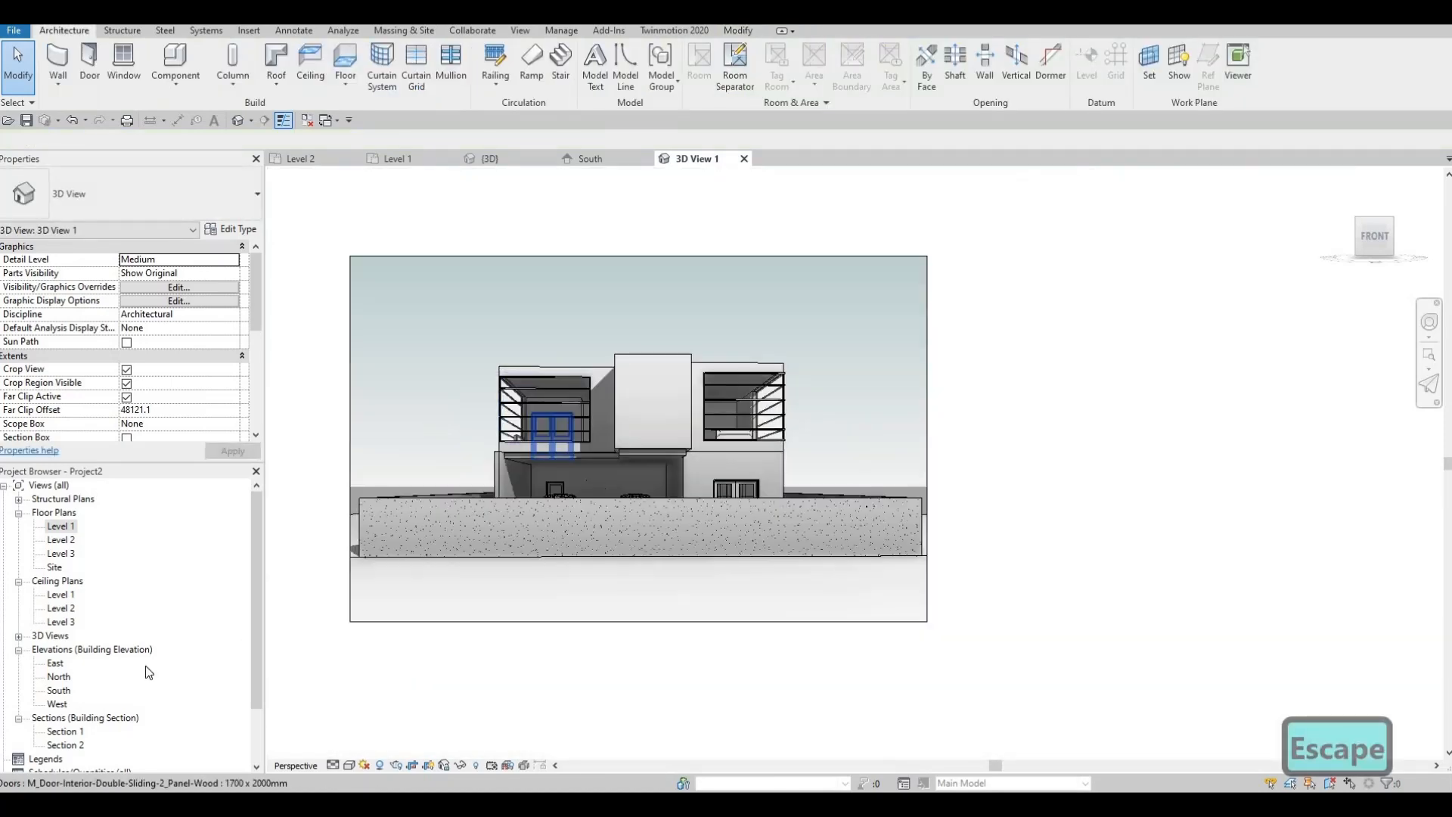
Open the Level 1 floor plan and examine the site layout around the carport and the front boundary wall
double_click(67, 527)
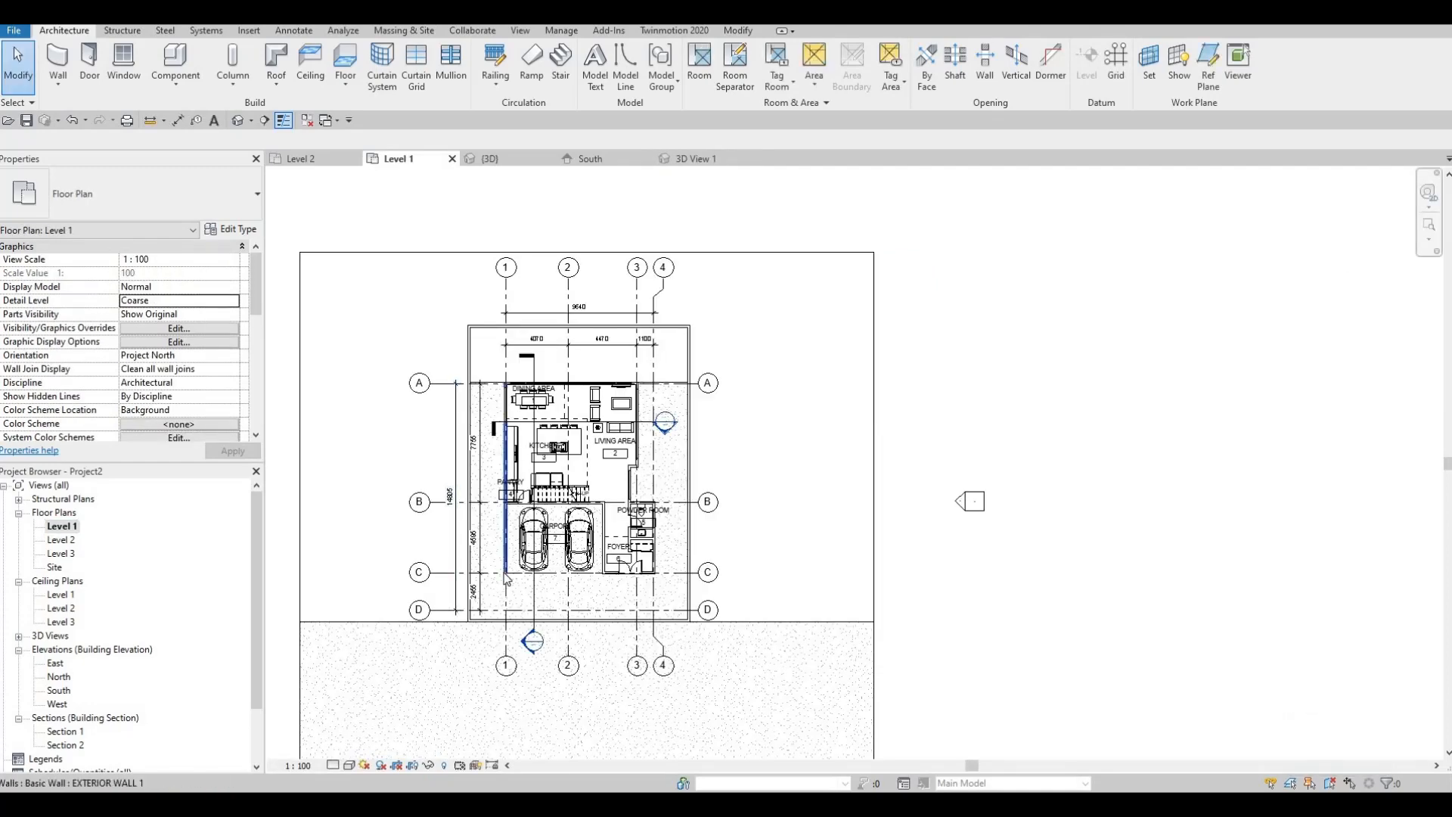
scroll(511, 584, "up", 1)
scroll(510, 585, "down", 2)
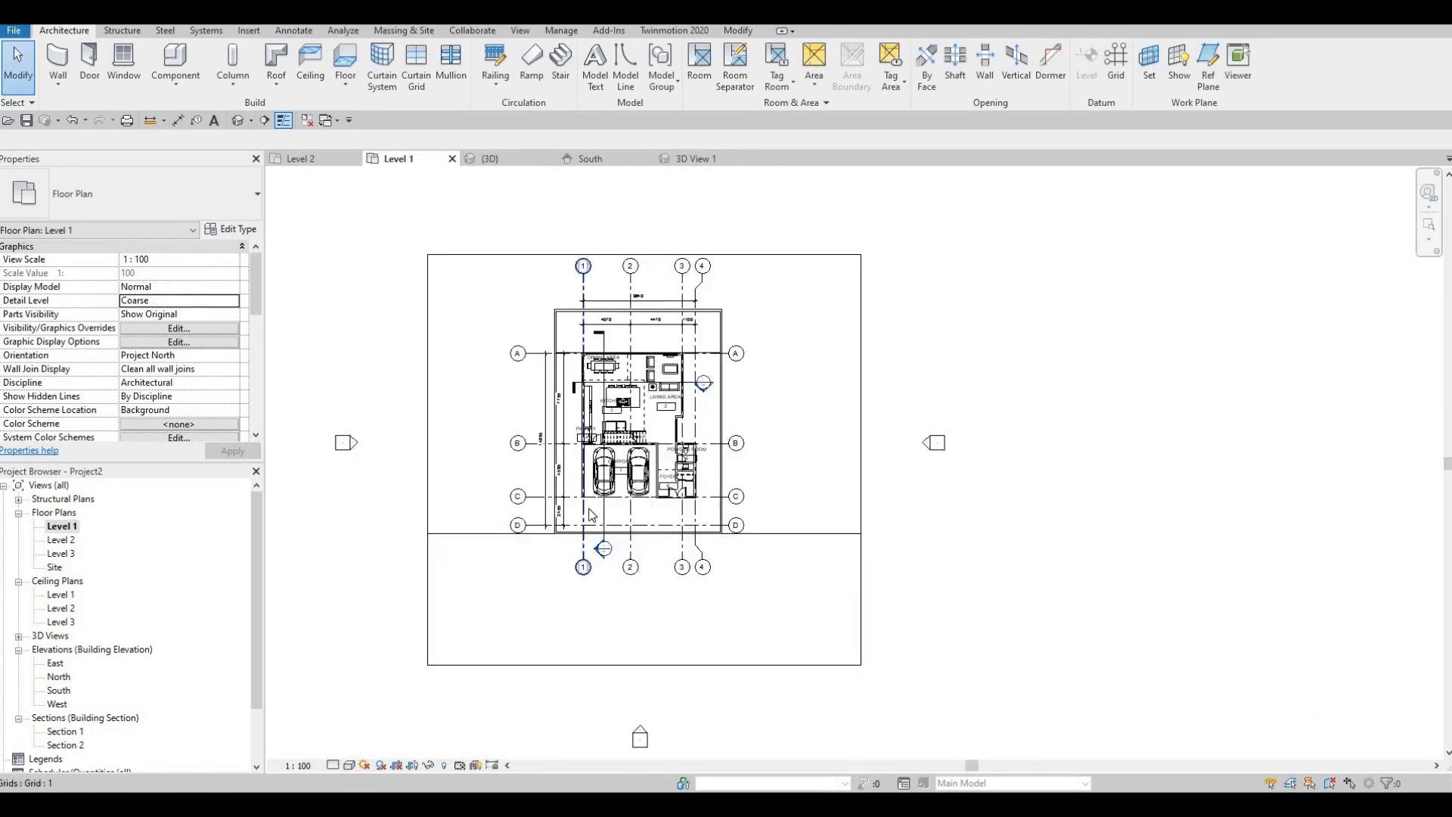
scroll(597, 563, "up", 4)
scroll(605, 561, "down", 2)
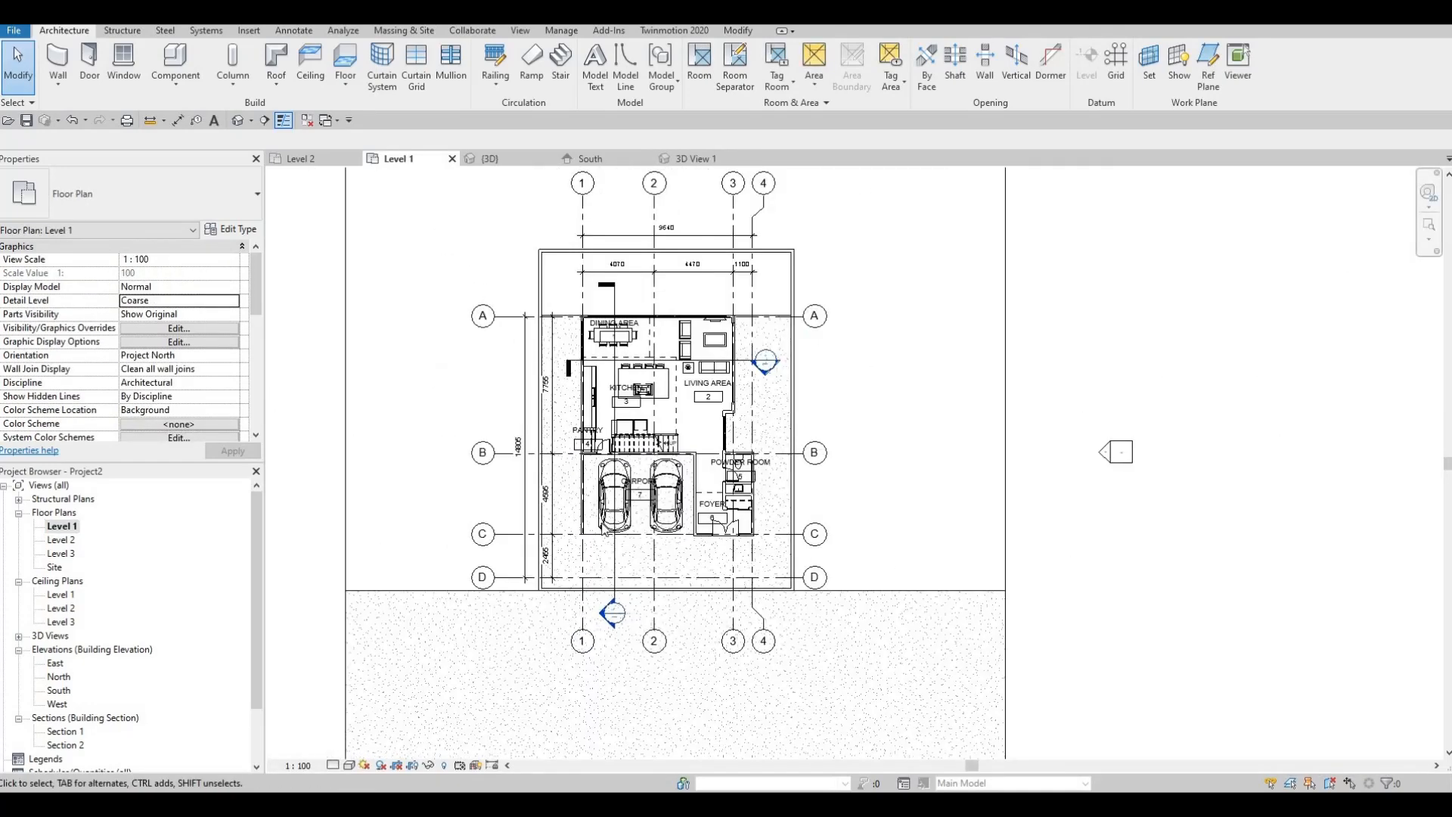
scroll(605, 530, "up", 1)
scroll(607, 530, "down", 1)
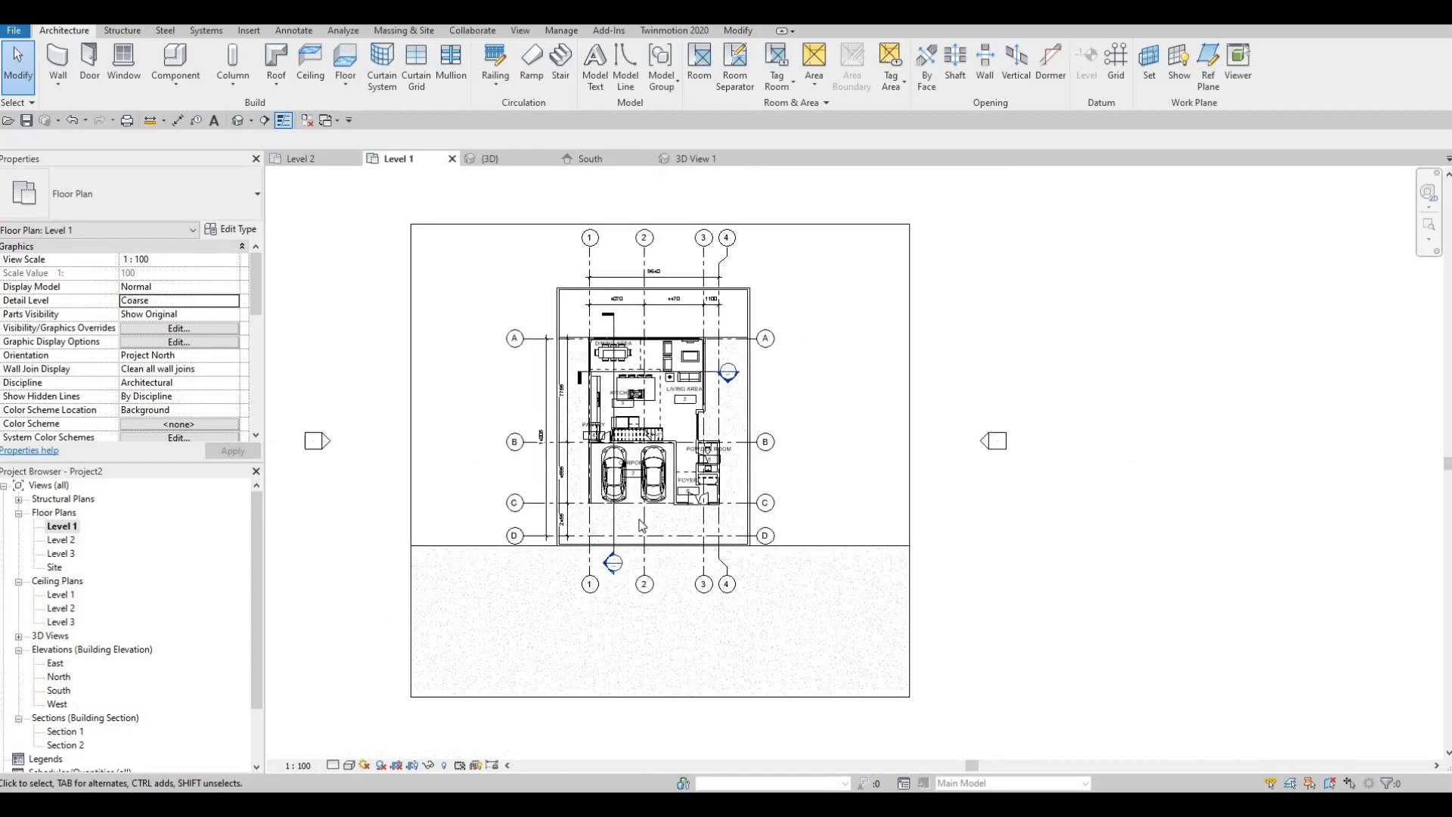
middle_click_drag(605, 525, 635, 522)
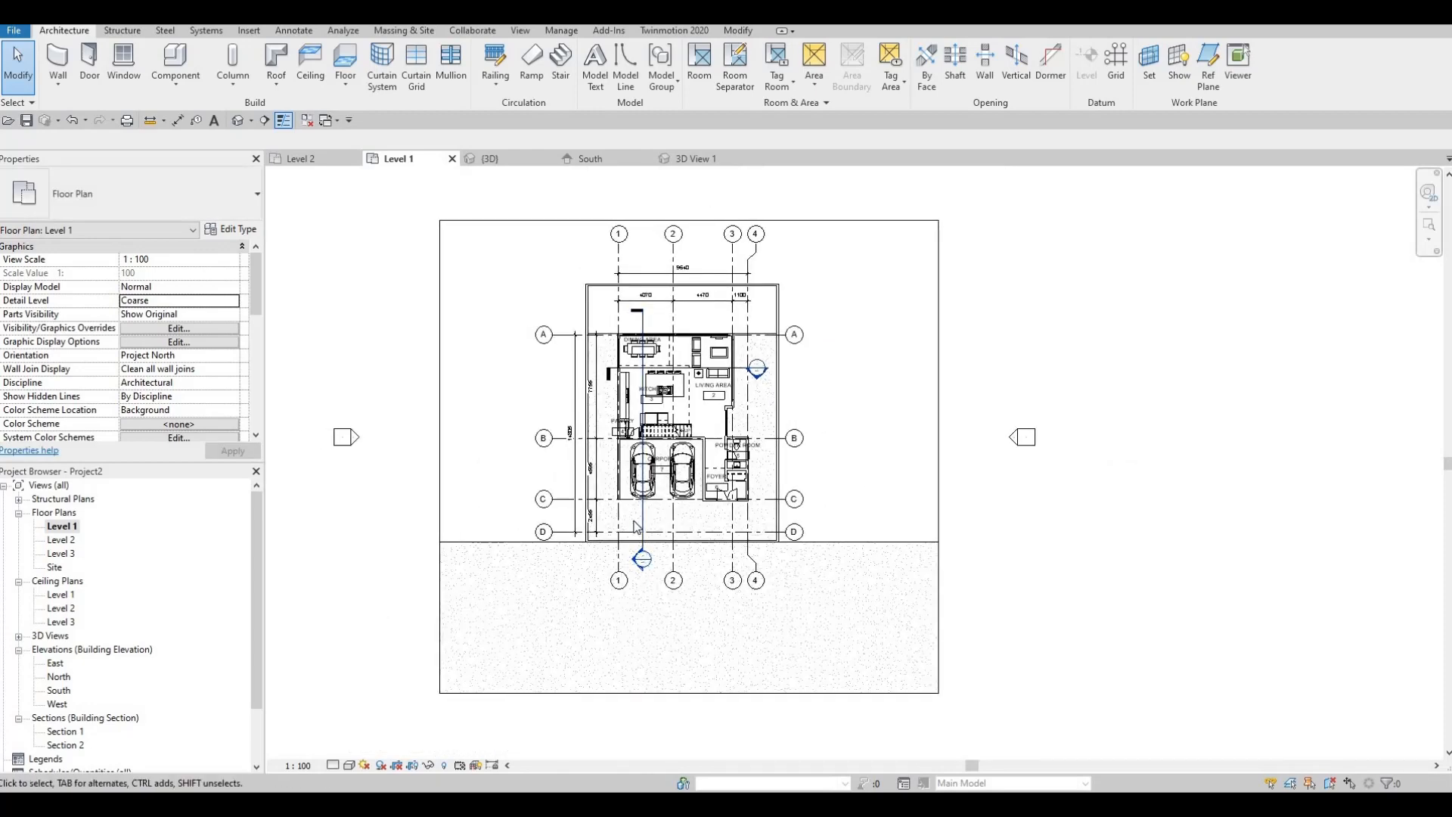